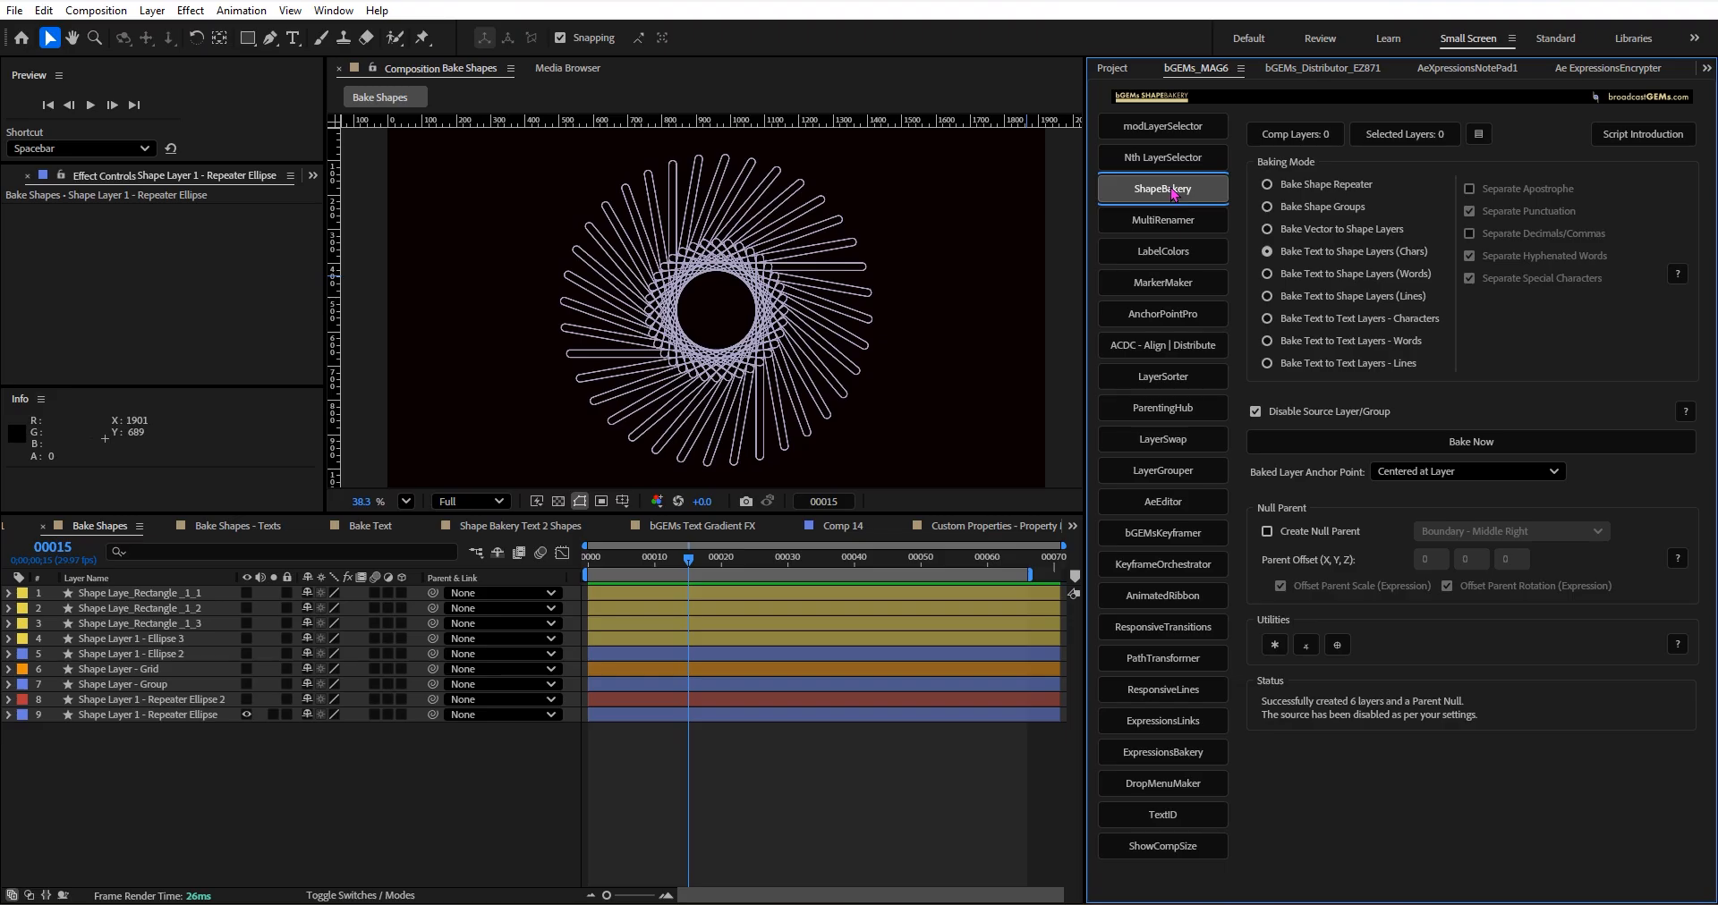
Open the ShapeBakery tool and adjust the width of the script panel.
click(1174, 190)
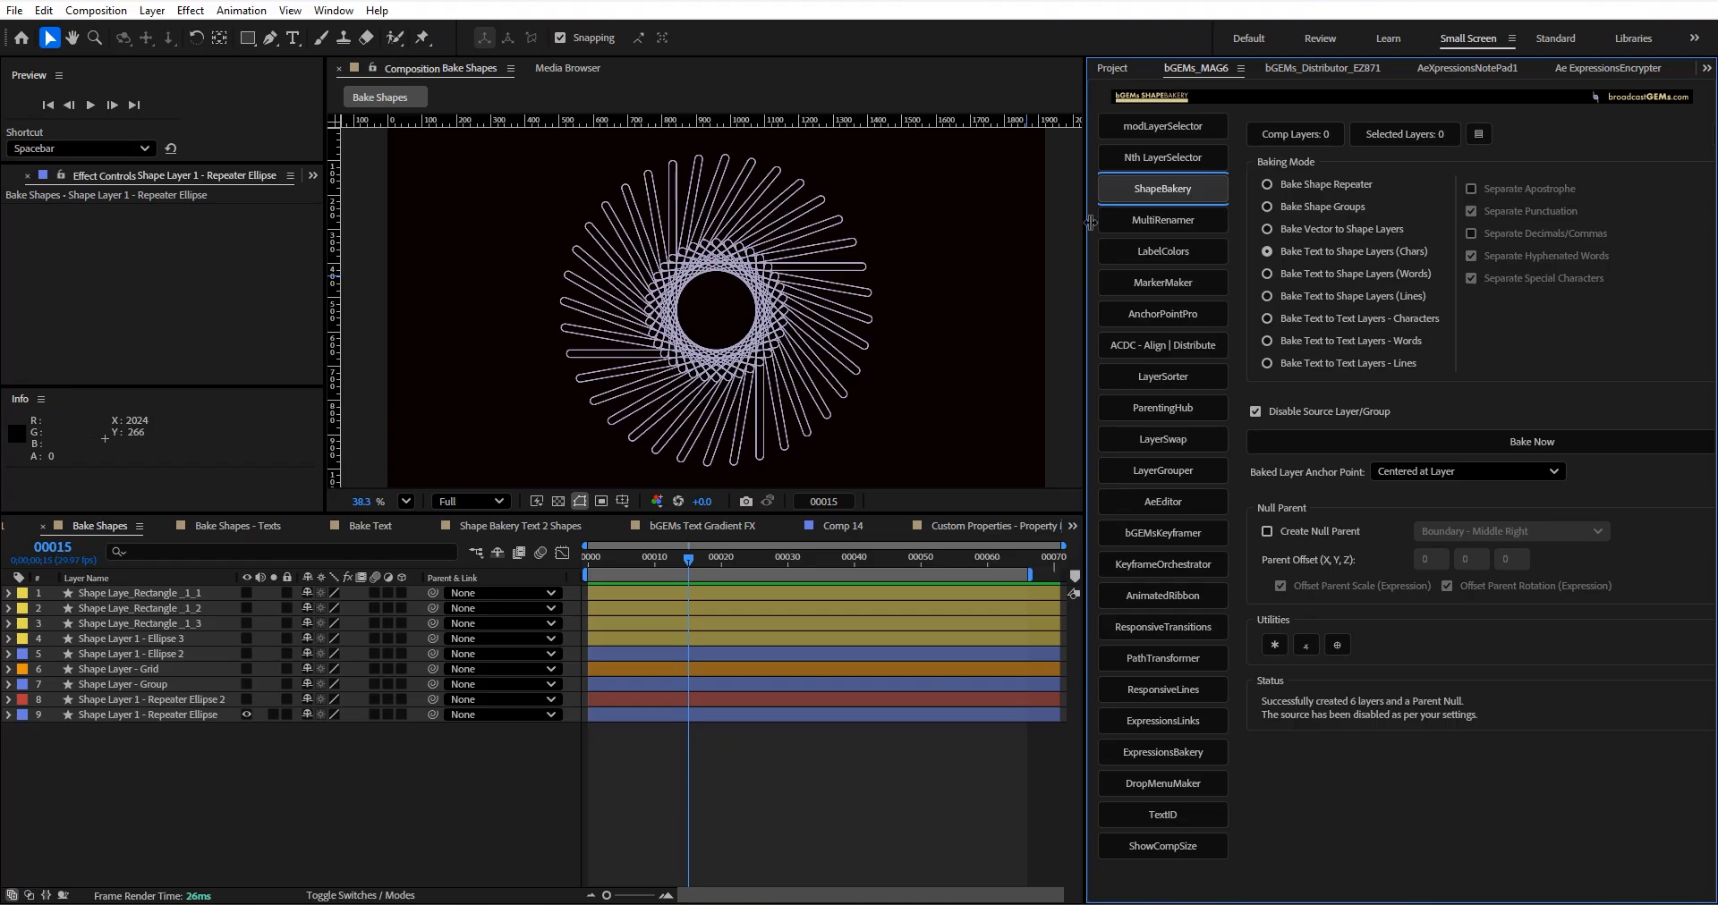
mouse_move(1090, 222)
mouse_down()
mouse_move(1069, 225)
mouse_move(1109, 230)
mouse_move(1080, 230)
mouse_move(1116, 253)
mouse_move(1083, 251)
mouse_up()
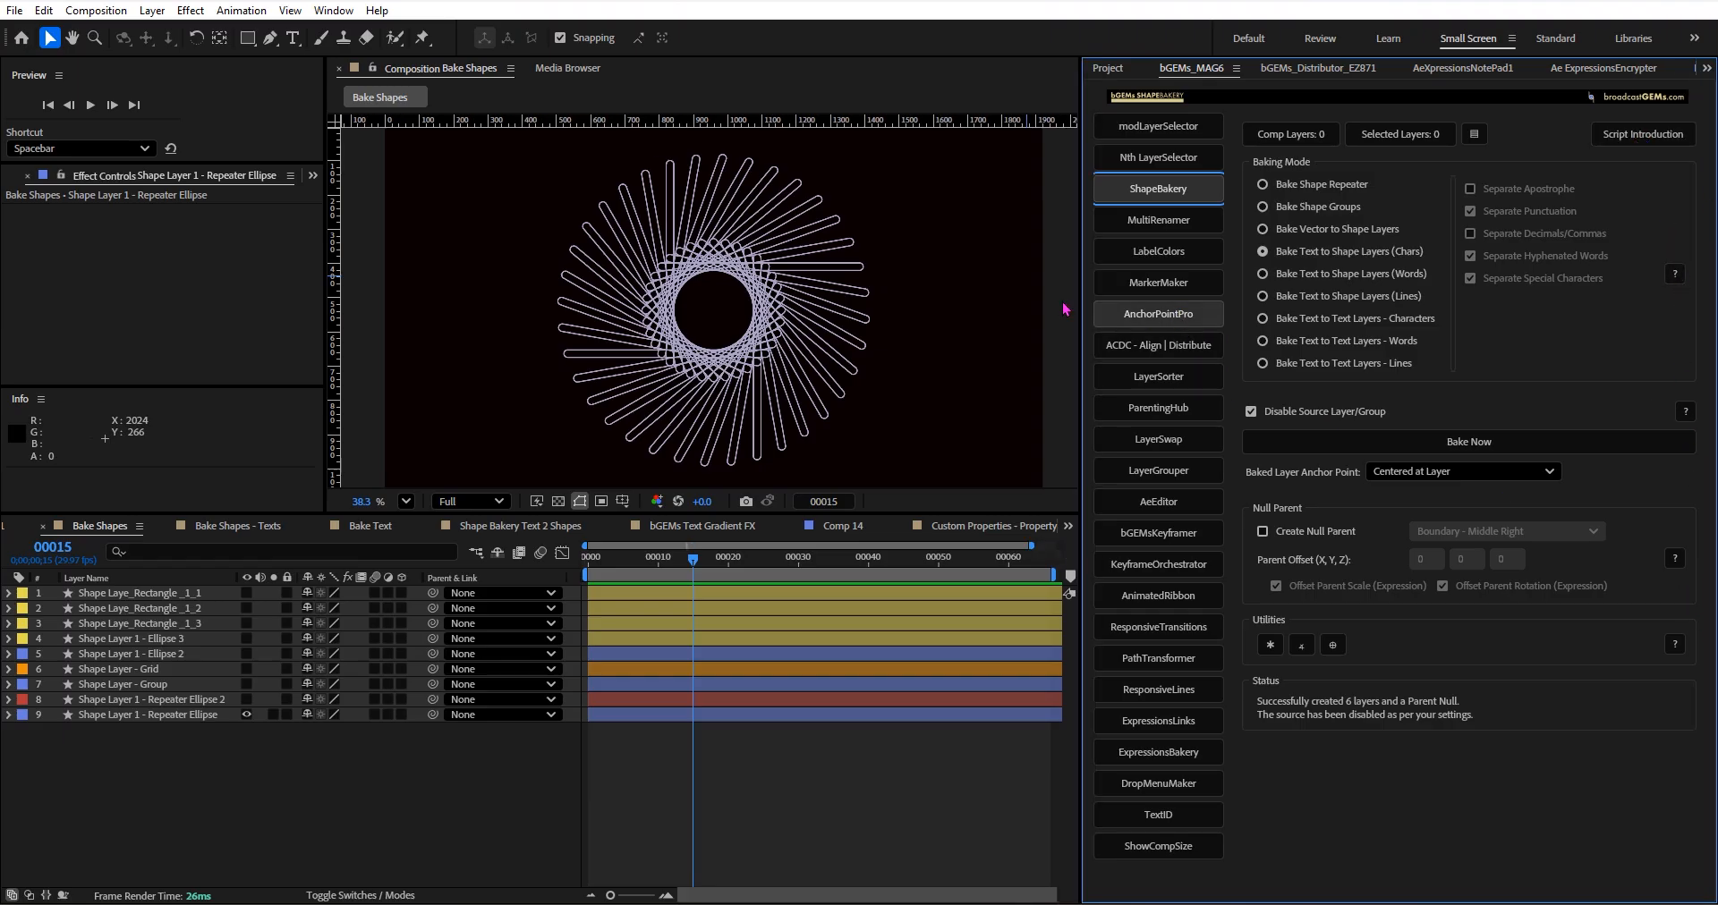
drag(1080, 284, 1025, 306)
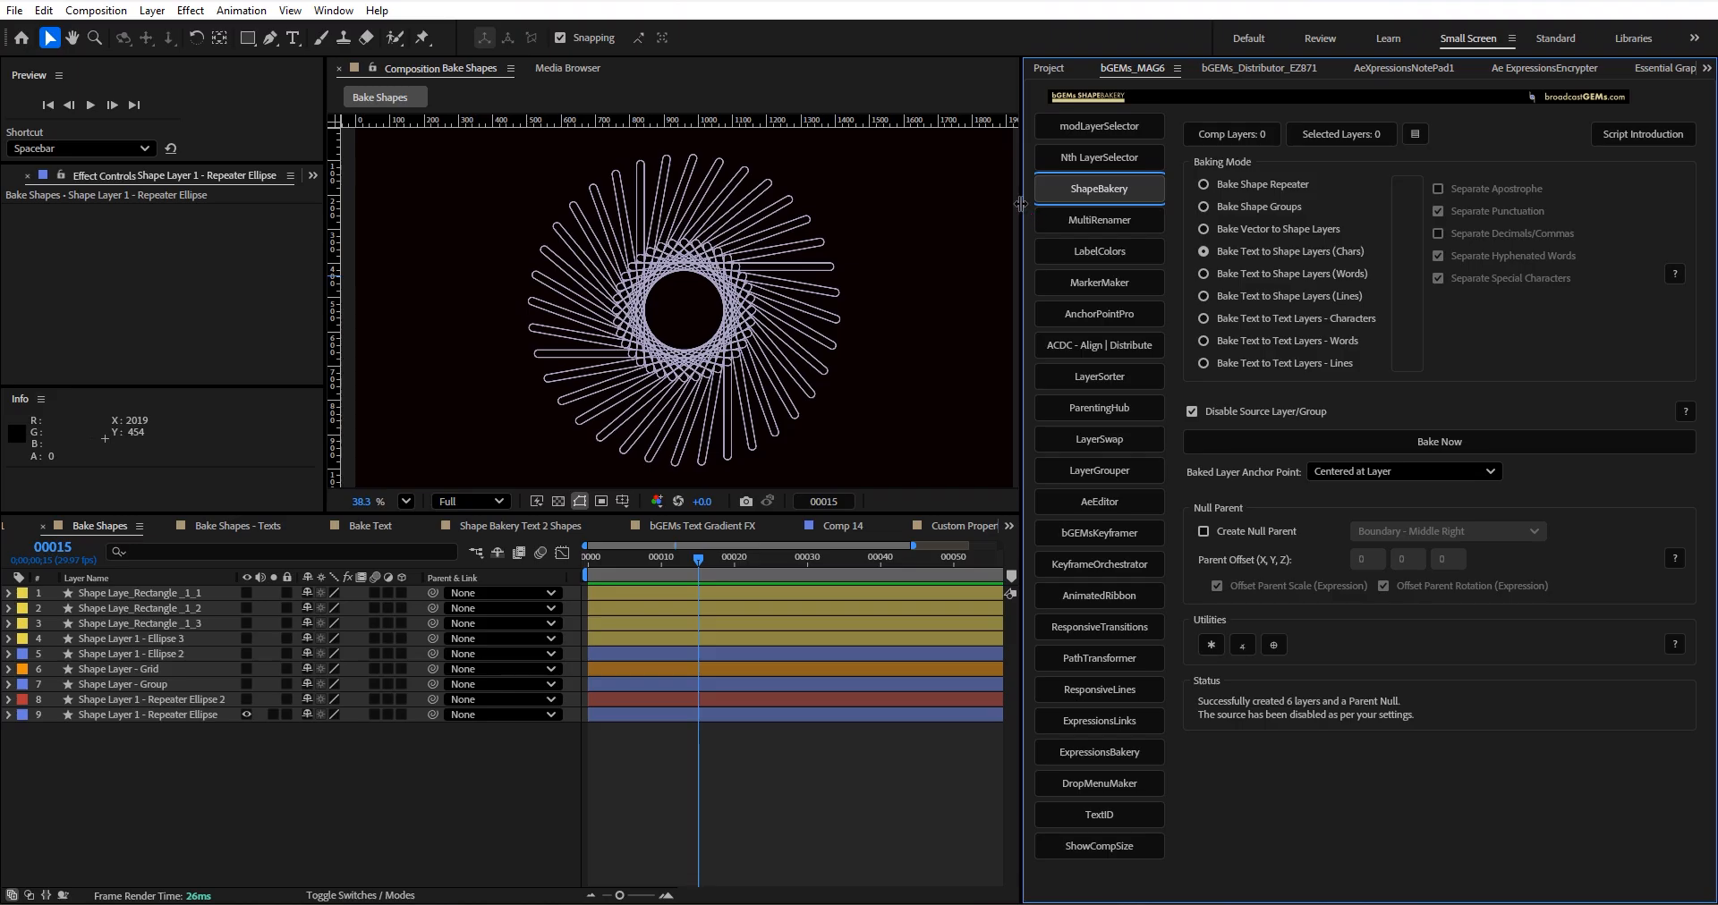
drag(1020, 204, 1118, 233)
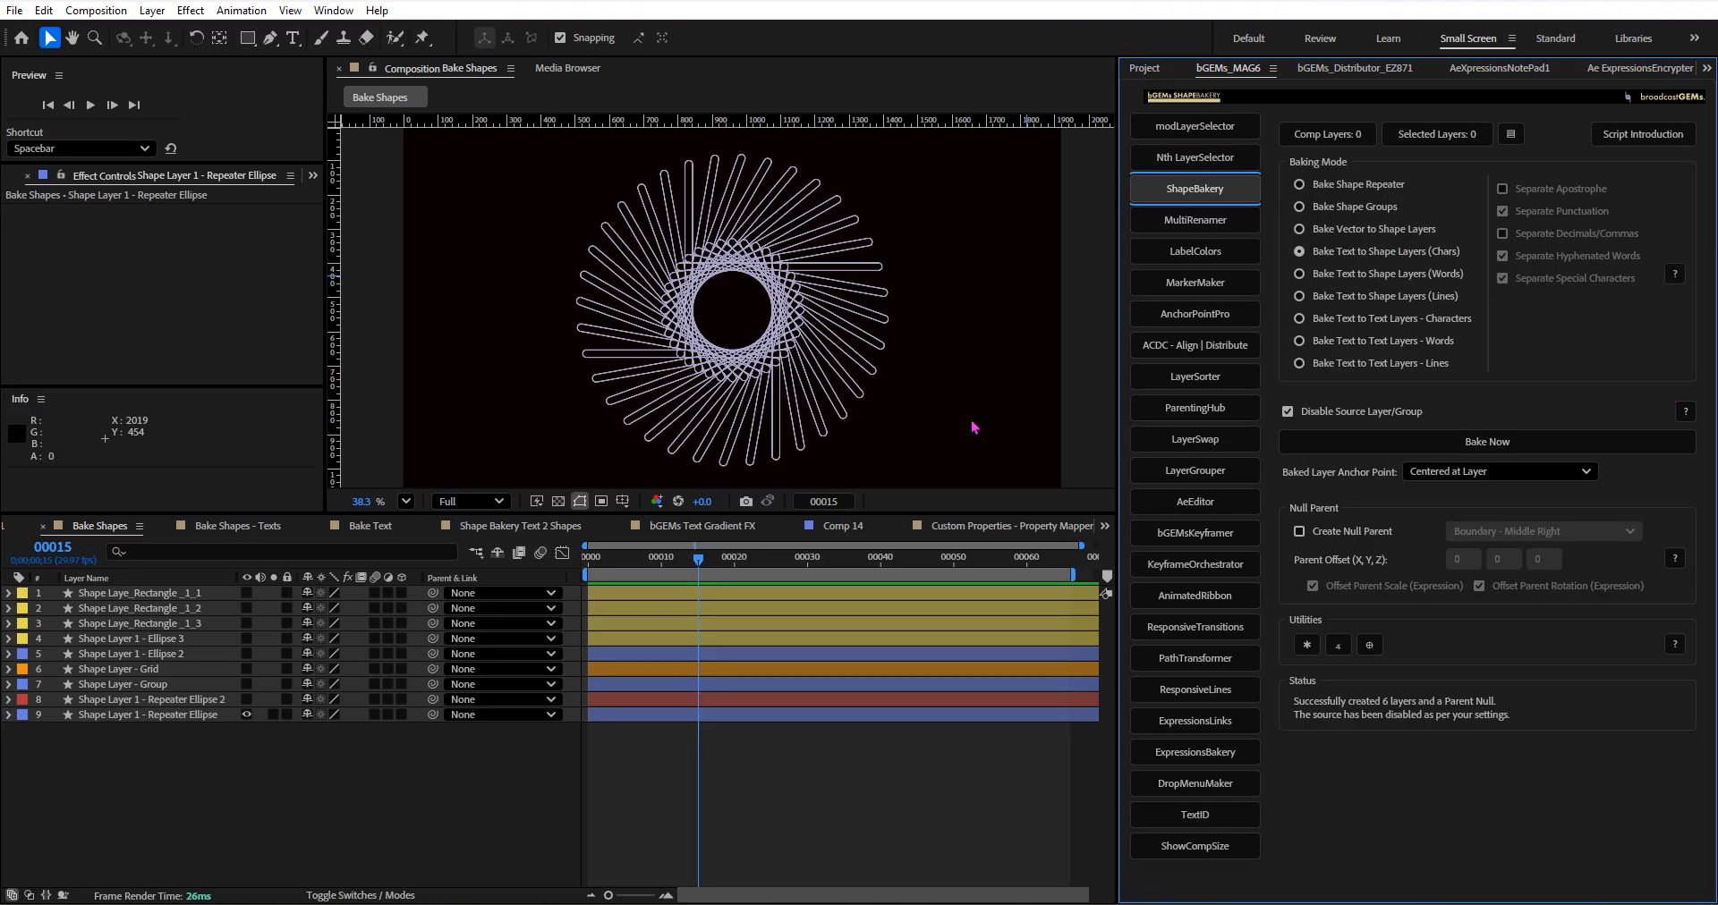
Set the baking mode to Bake Shape Repeater, and expand and select the layer Shape Layer 1 - Repeater Ellipse.
click(1341, 188)
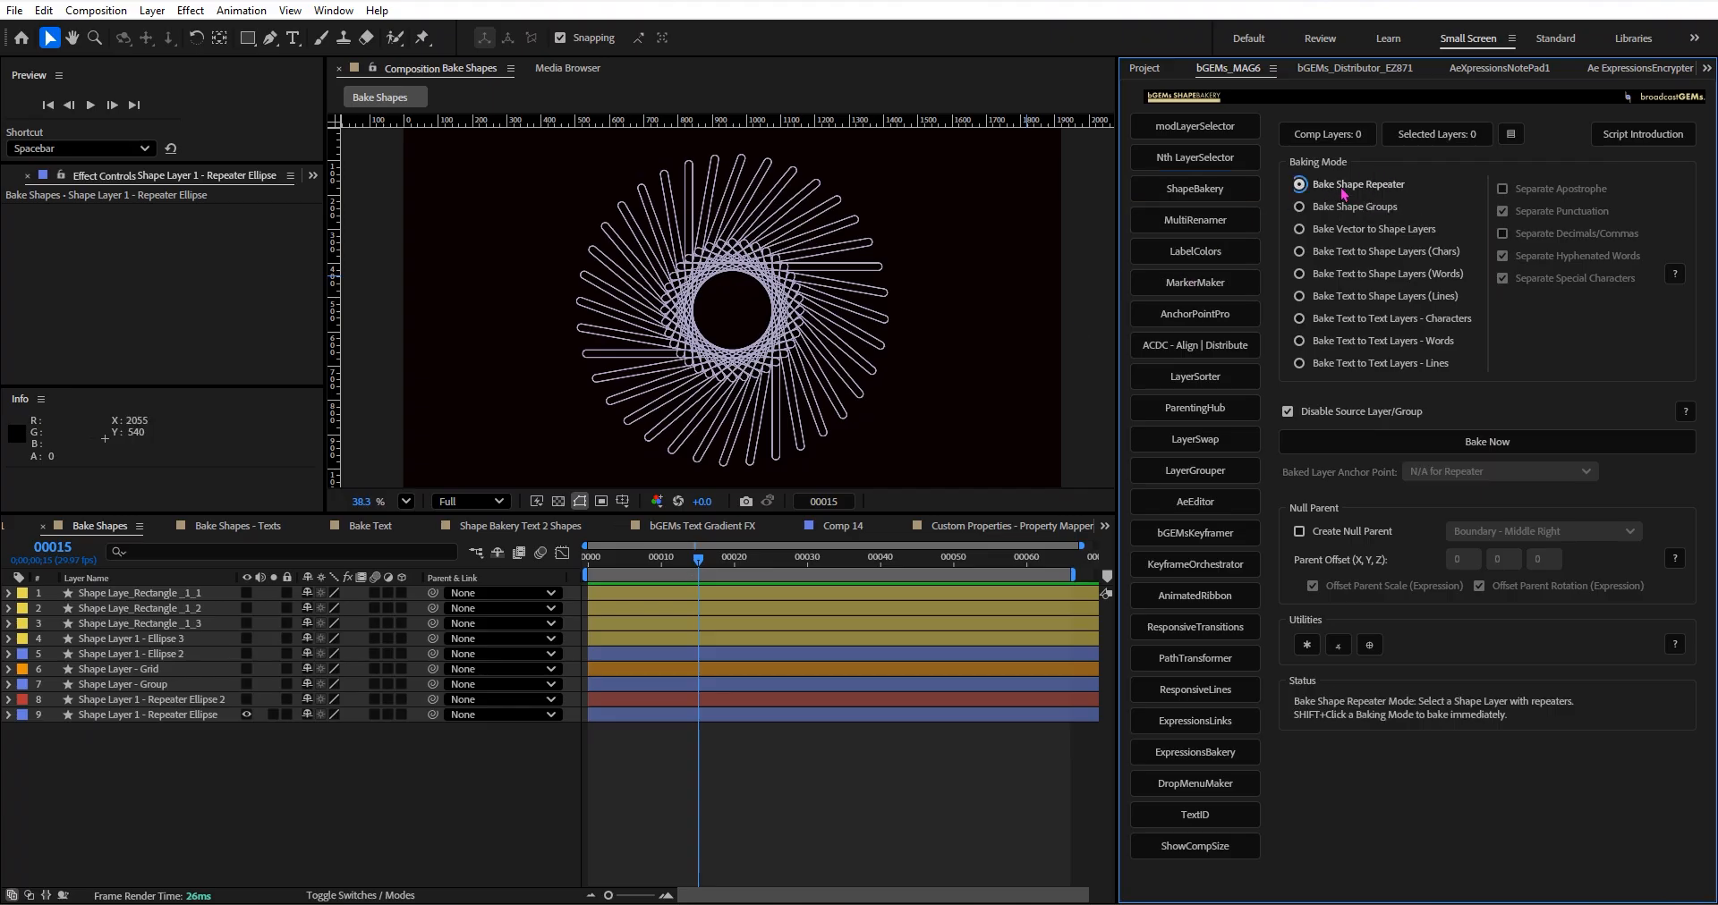
click(9, 715)
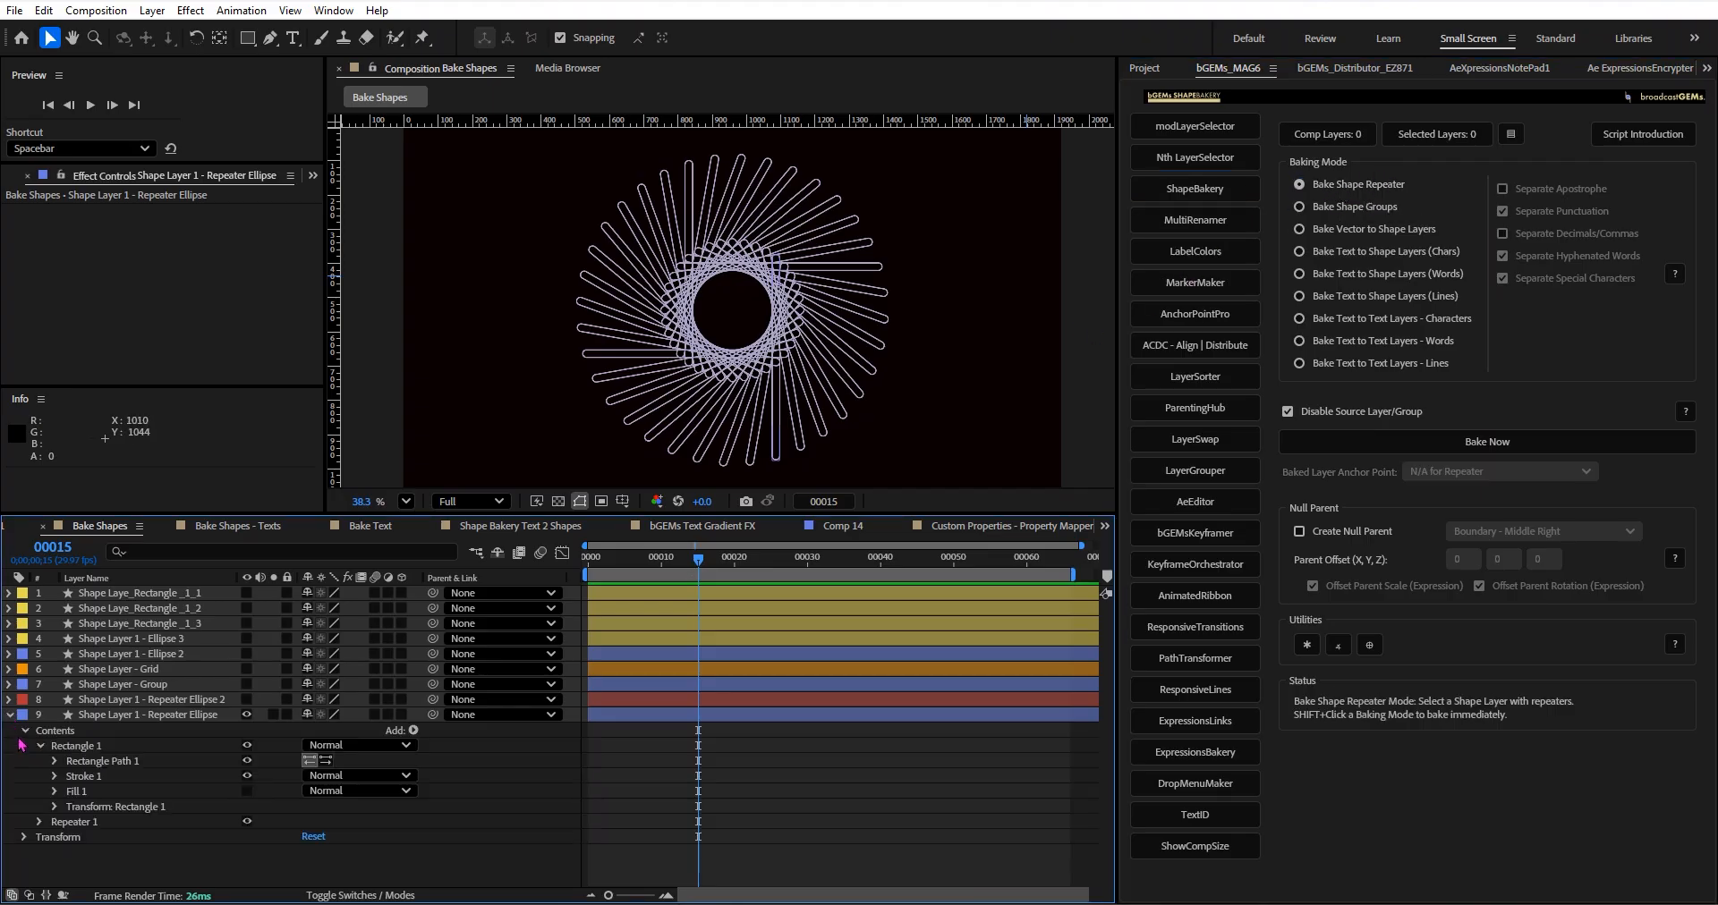
click(172, 715)
click(539, 778)
click(200, 716)
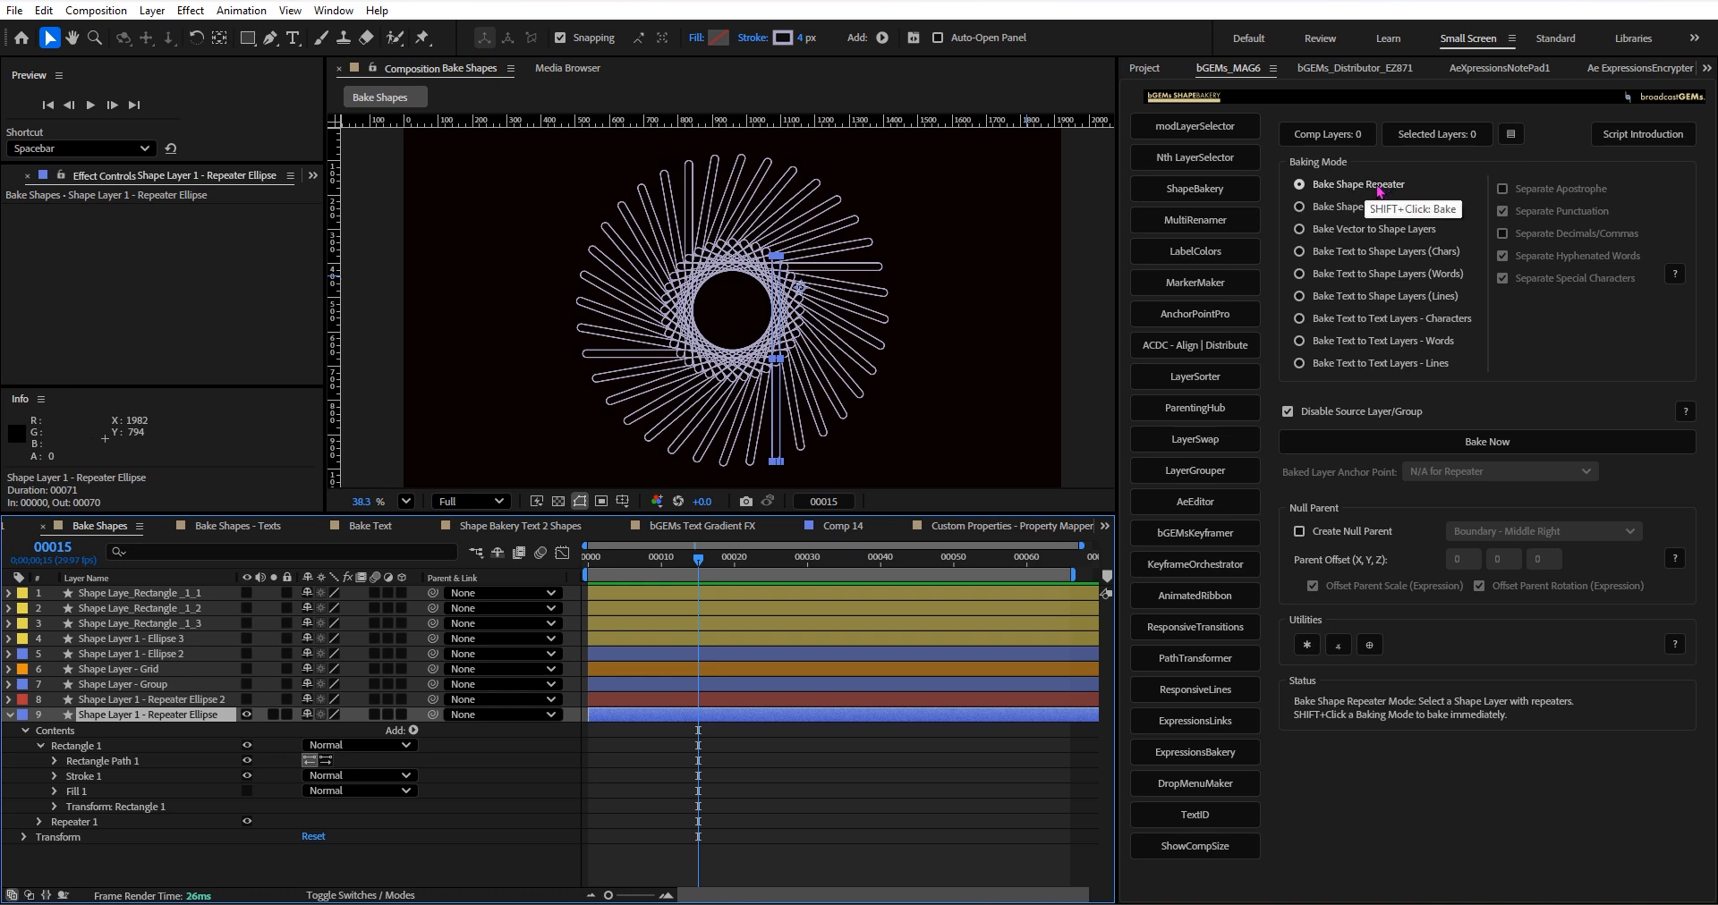
Examine the Repeater 1 copies and transform settings of the Repeater Ellipse layer, and collapse them again.
click(38, 821)
scroll(168, 803, down, 1)
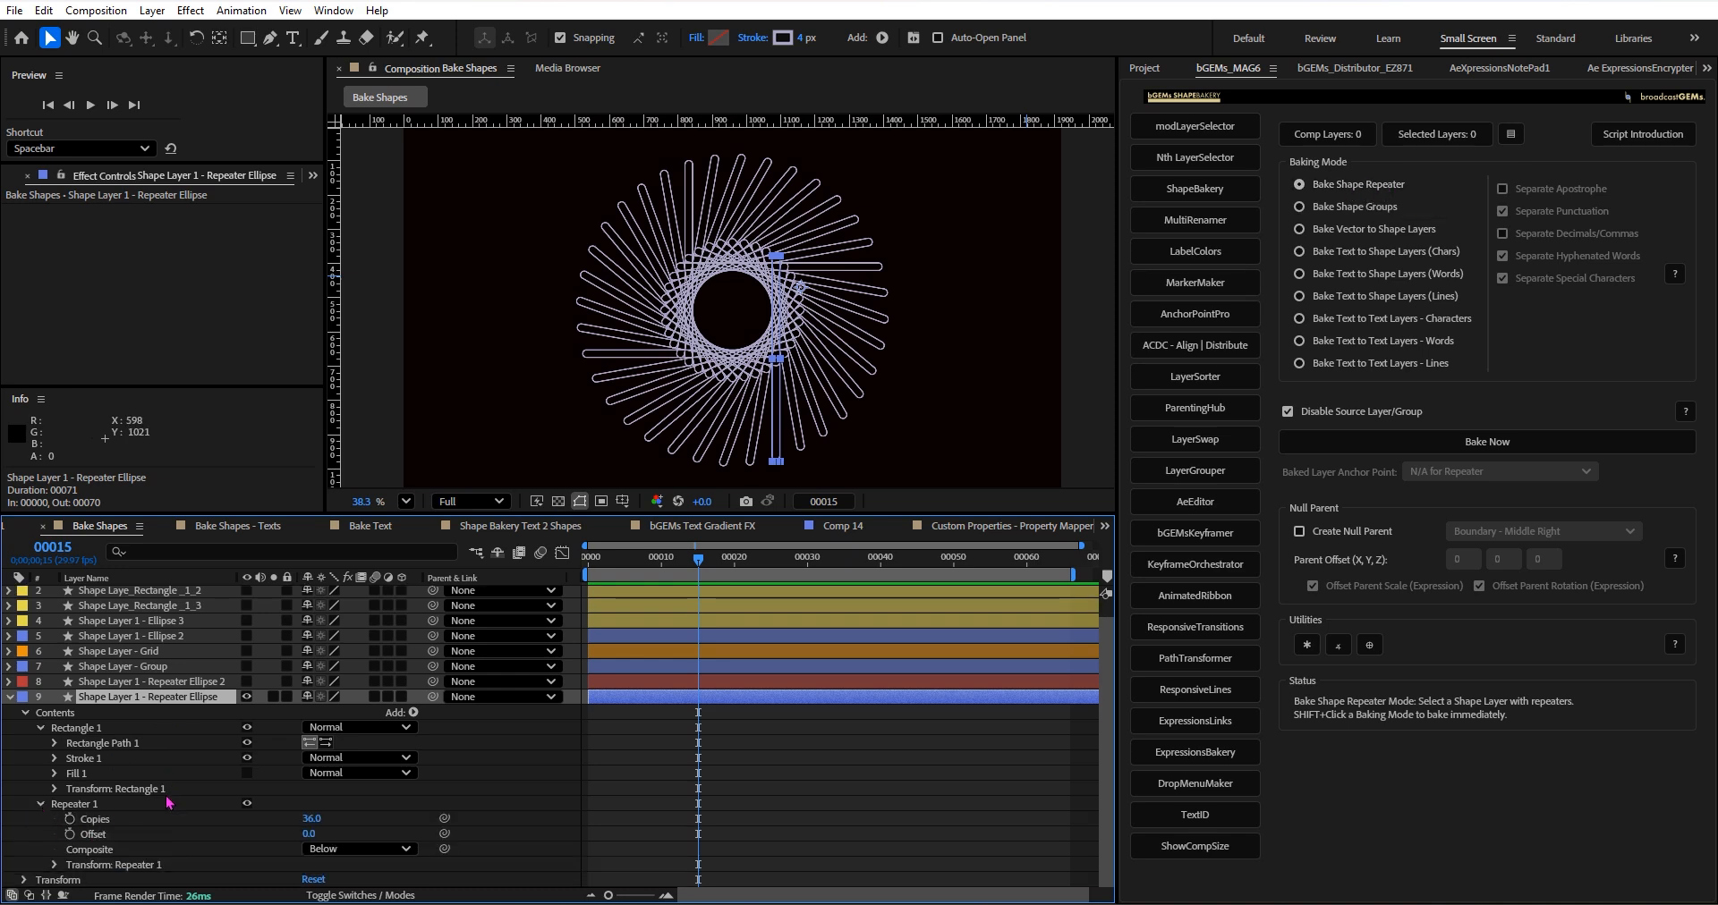
click(54, 865)
scroll(63, 863, down, 4)
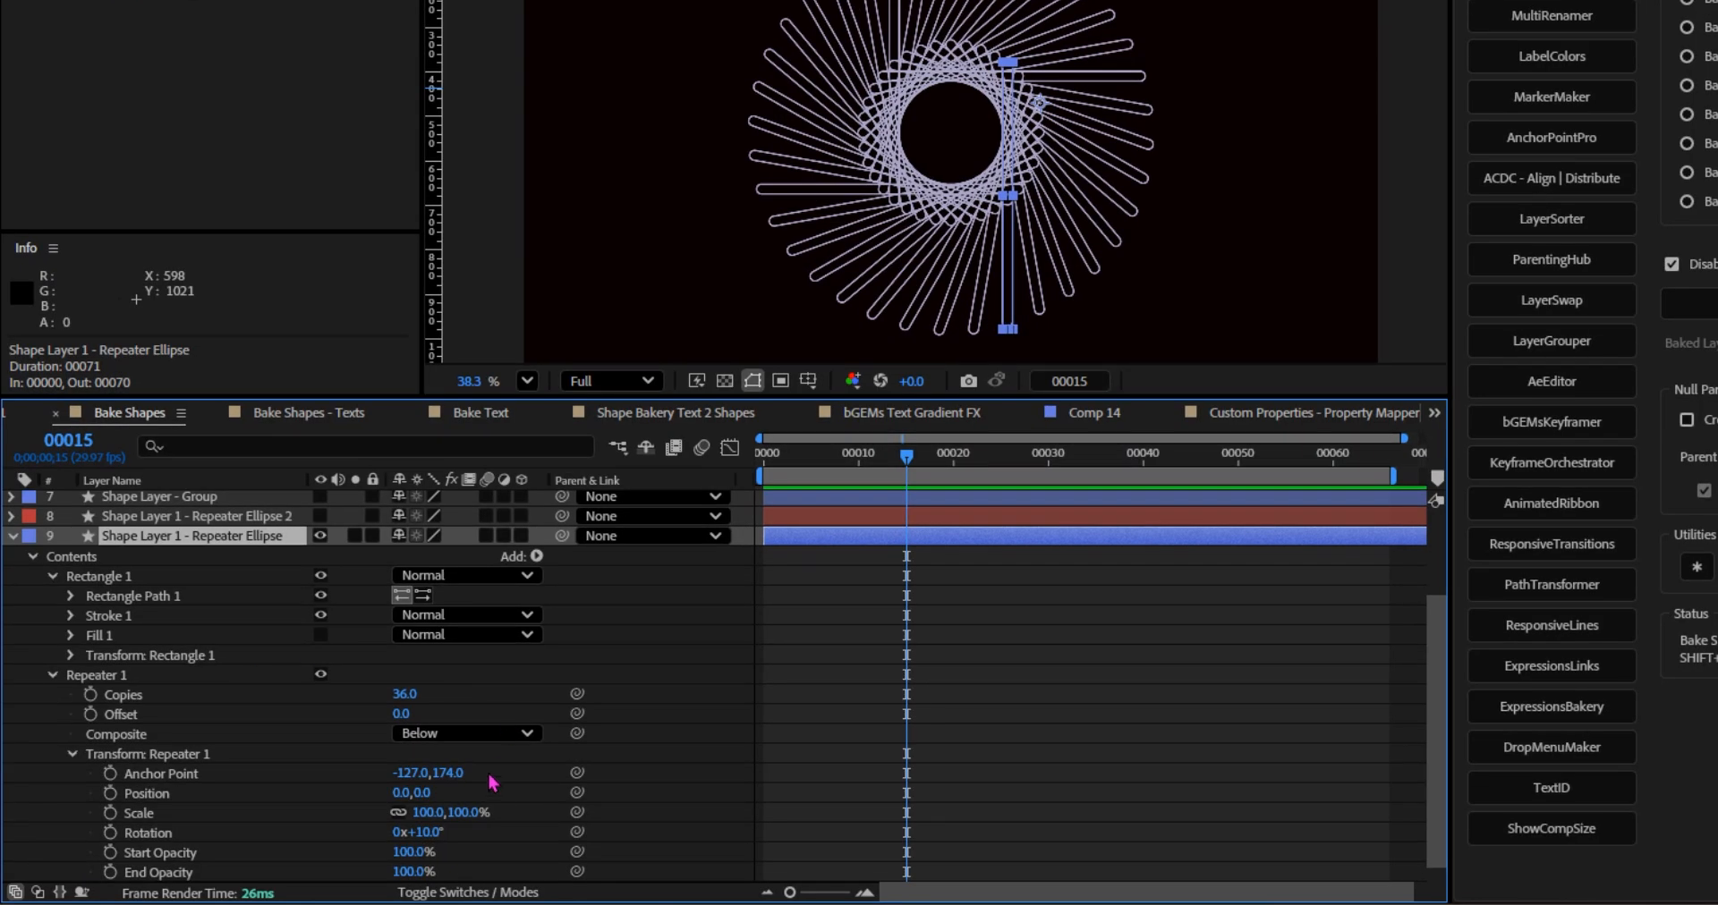
click(174, 774)
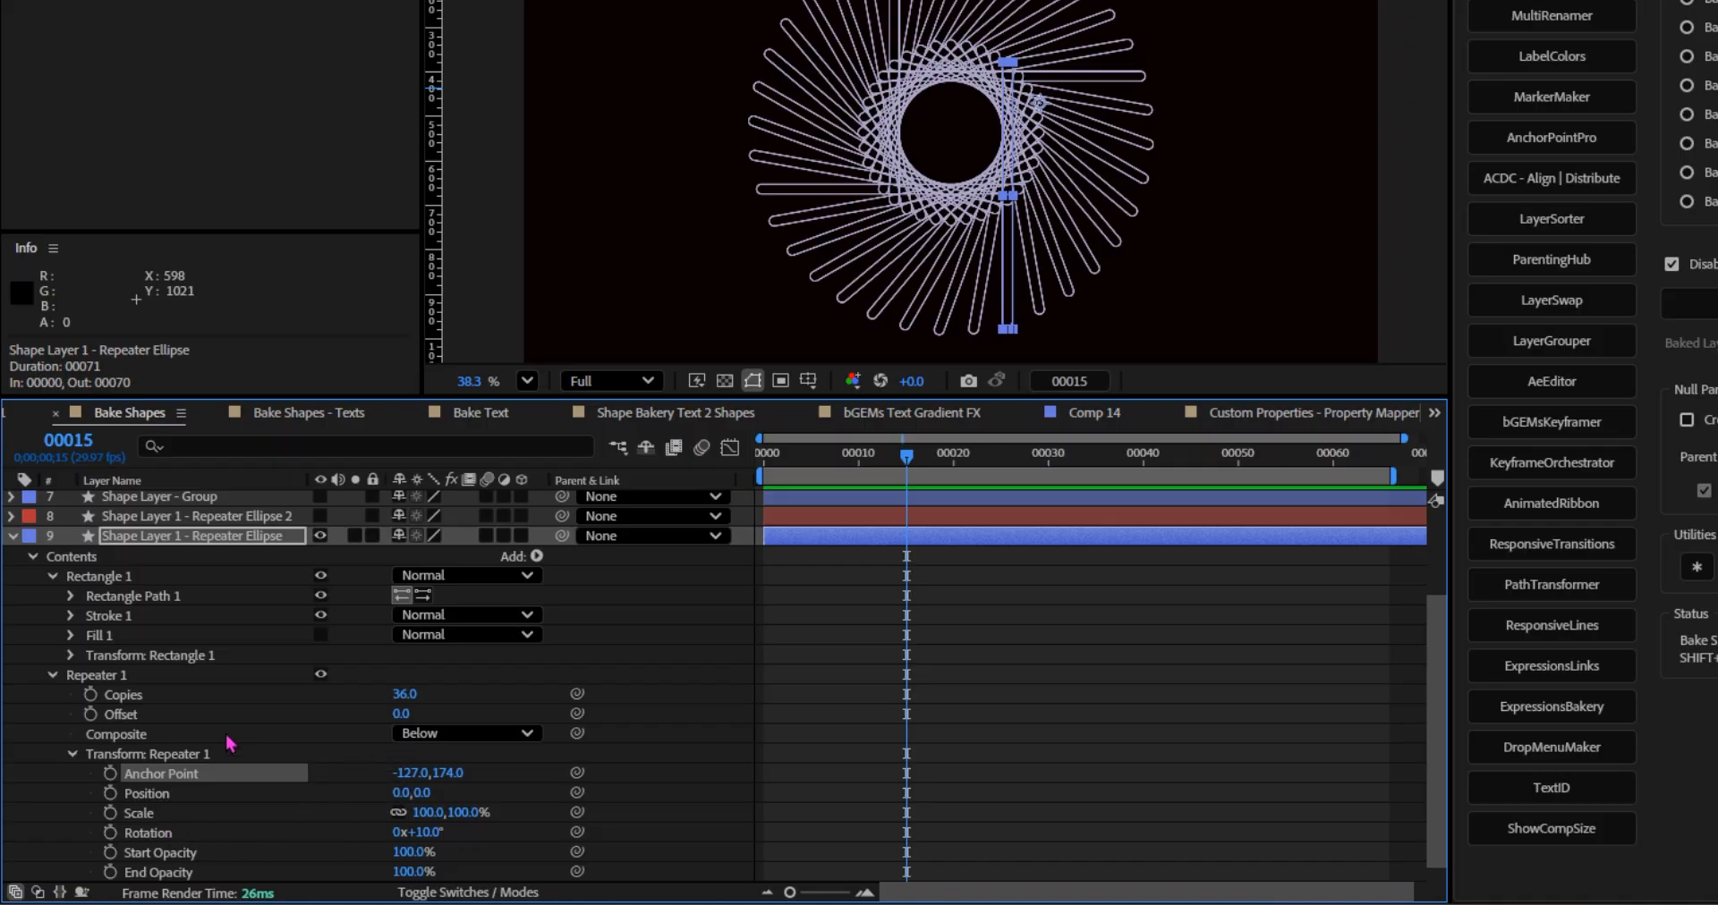
click(72, 754)
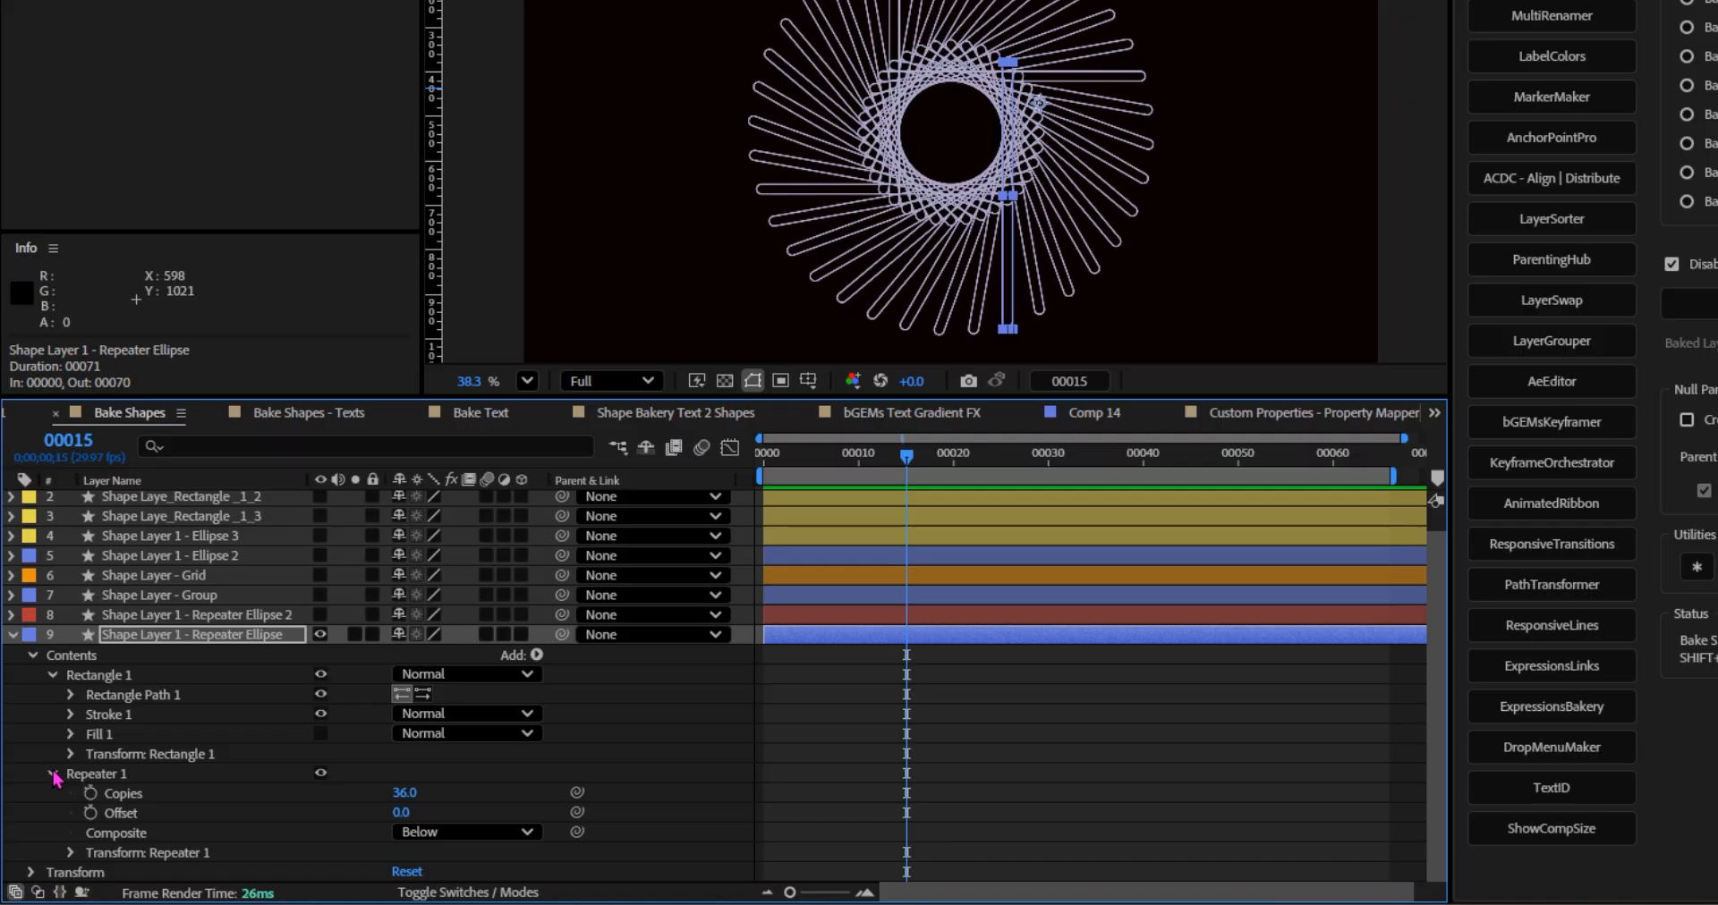
click(54, 773)
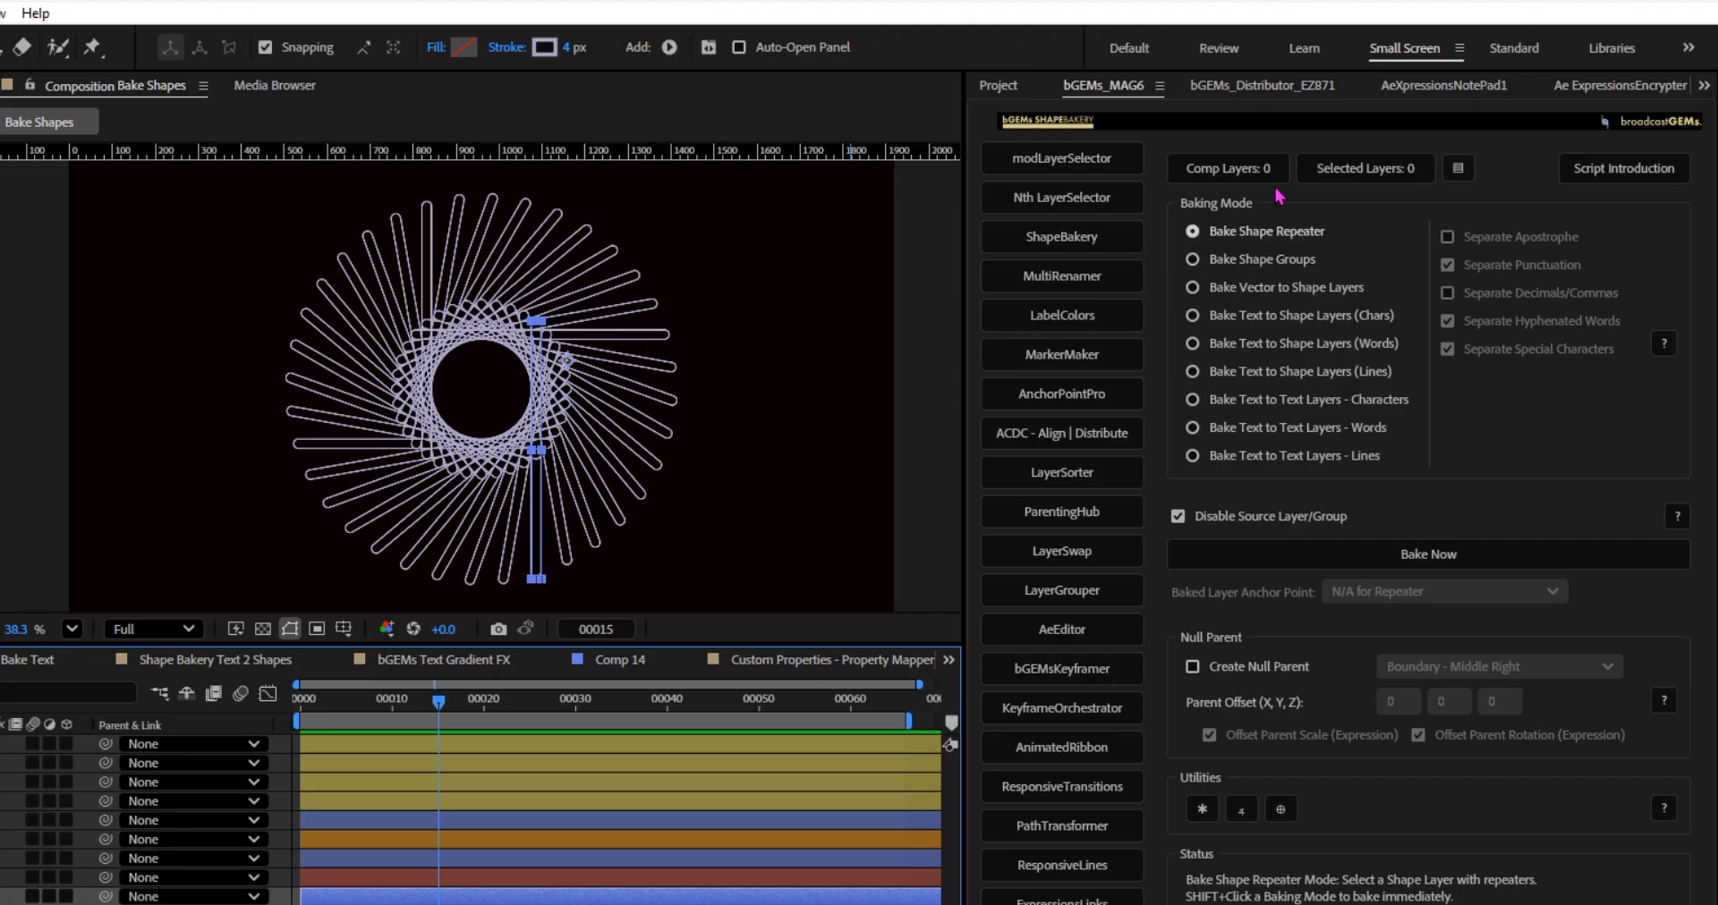
Try baking the Repeater Ellipse layer's copies into separate shape layers, and go back to the Bake Shapes composition after undoing.
click(1317, 557)
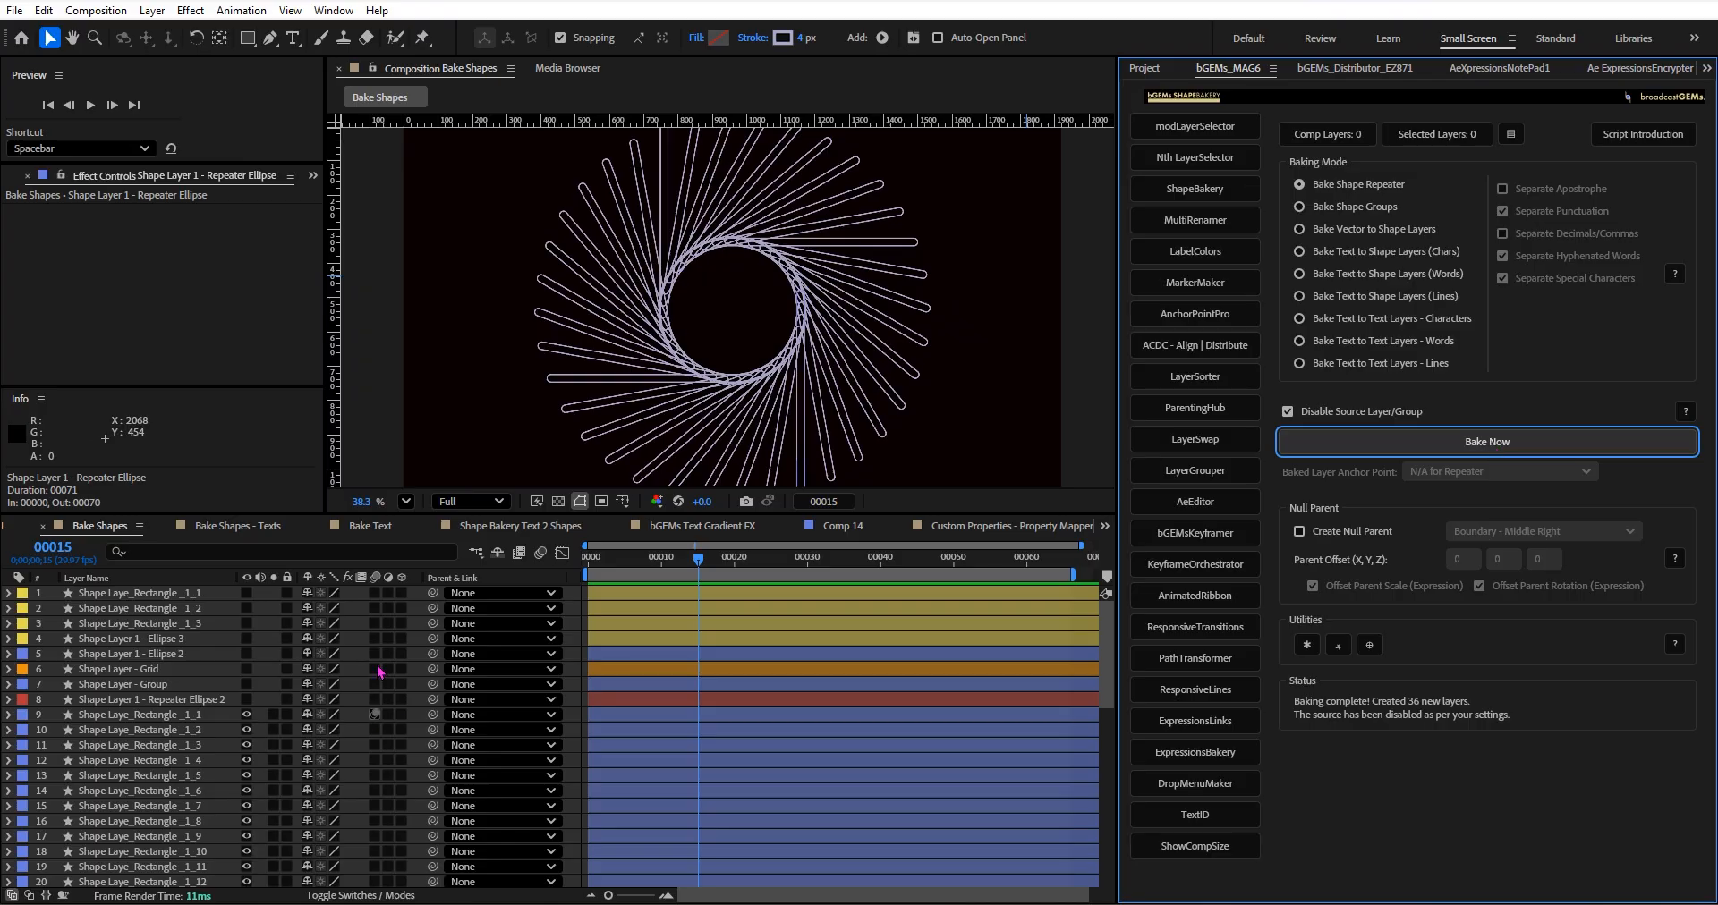
click(194, 718)
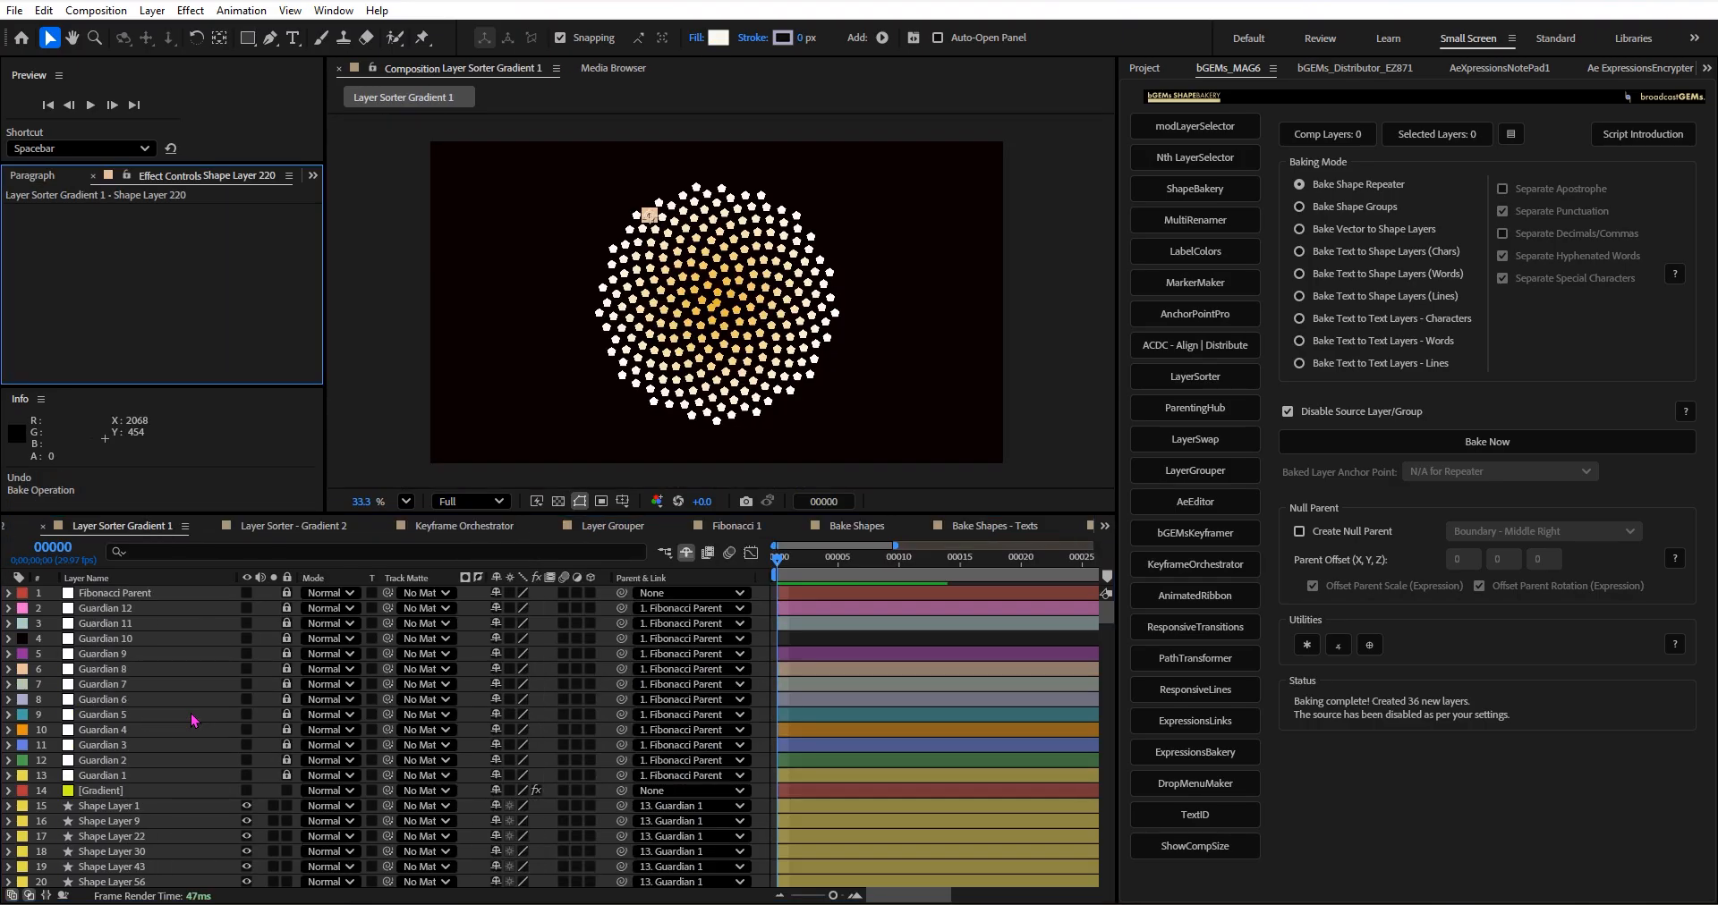
click(853, 527)
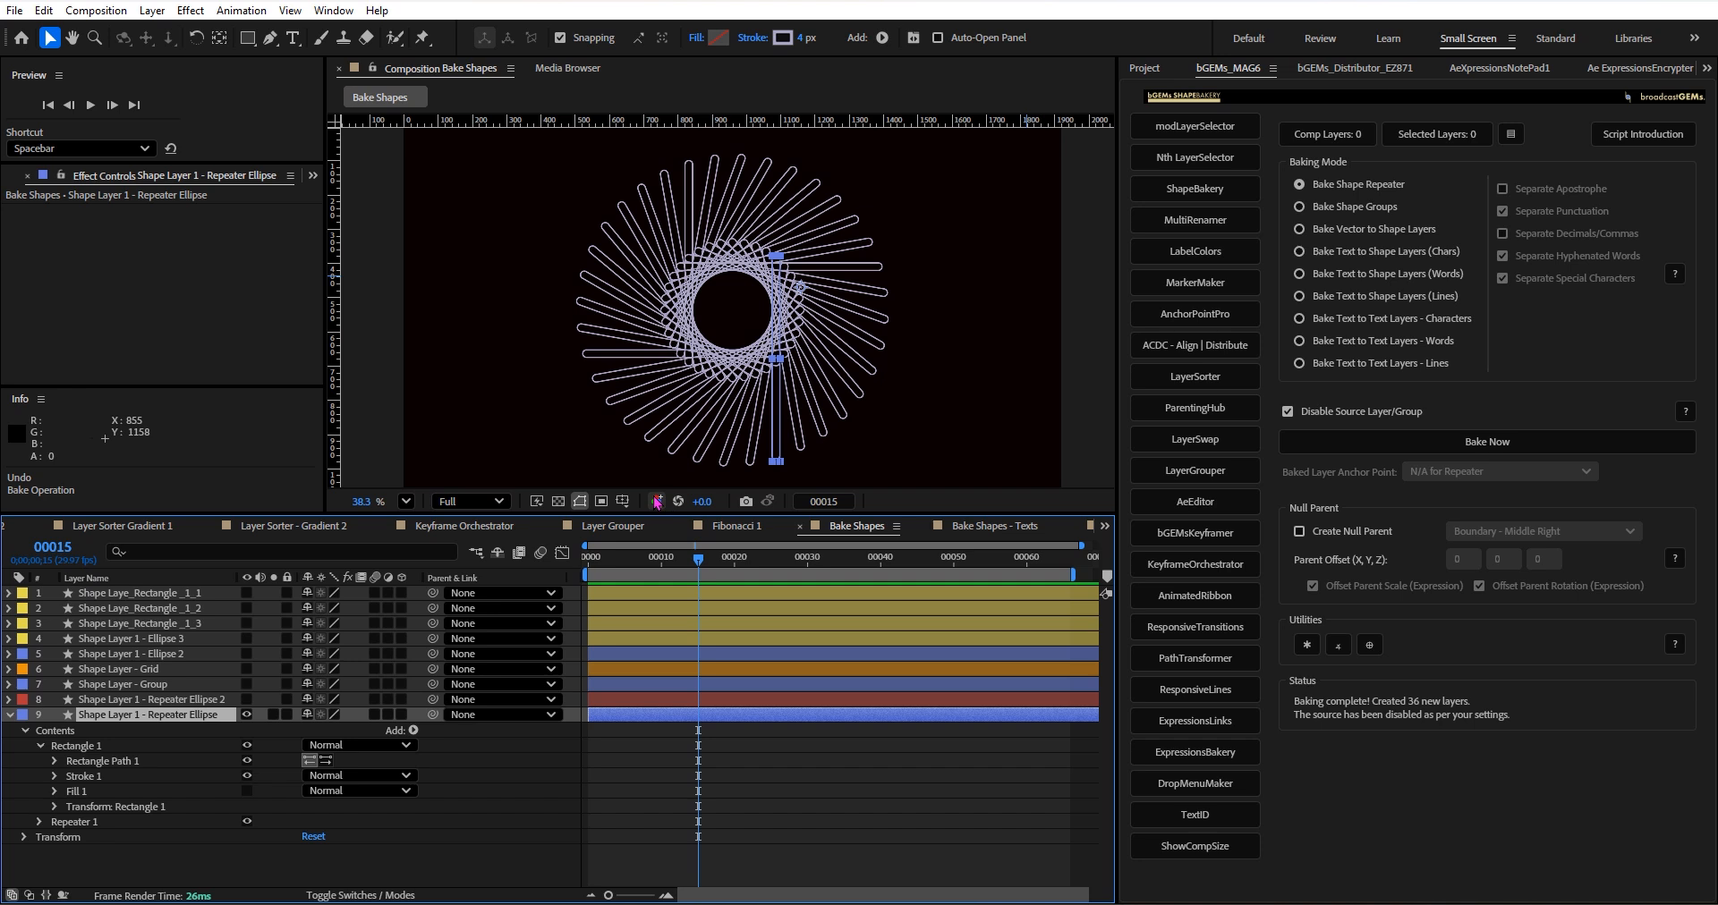
Take a snapshot of the original repeater artwork and bake the Repeater Ellipse layer directly from the Bake Shape Repeater mode.
click(744, 502)
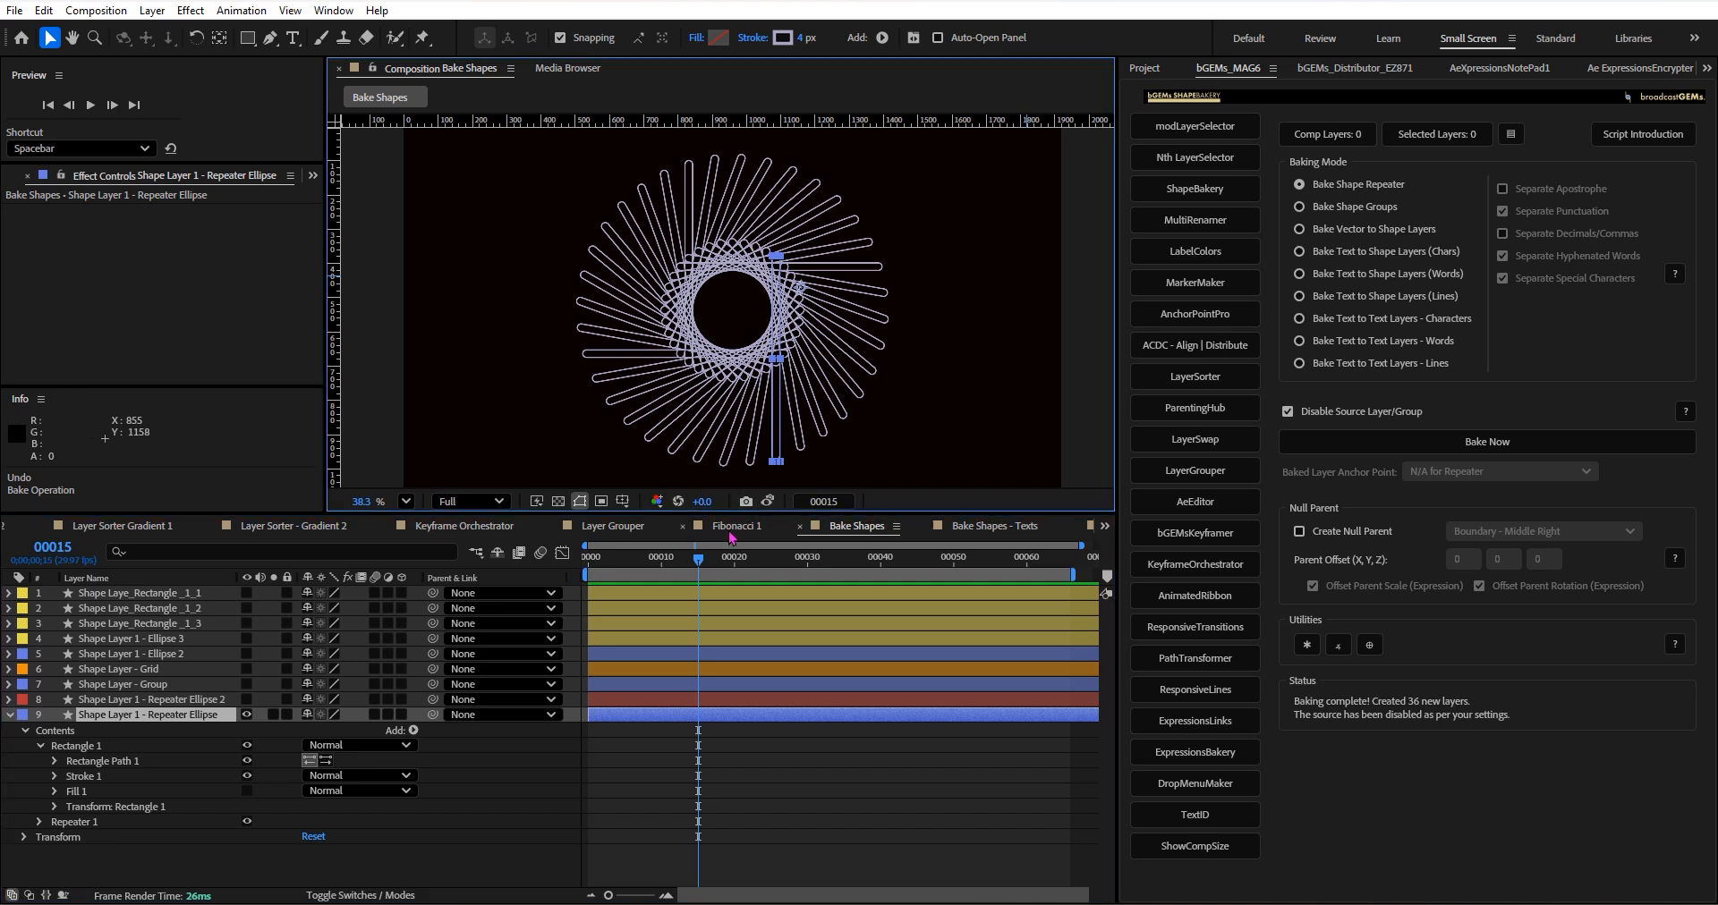
click(1361, 190)
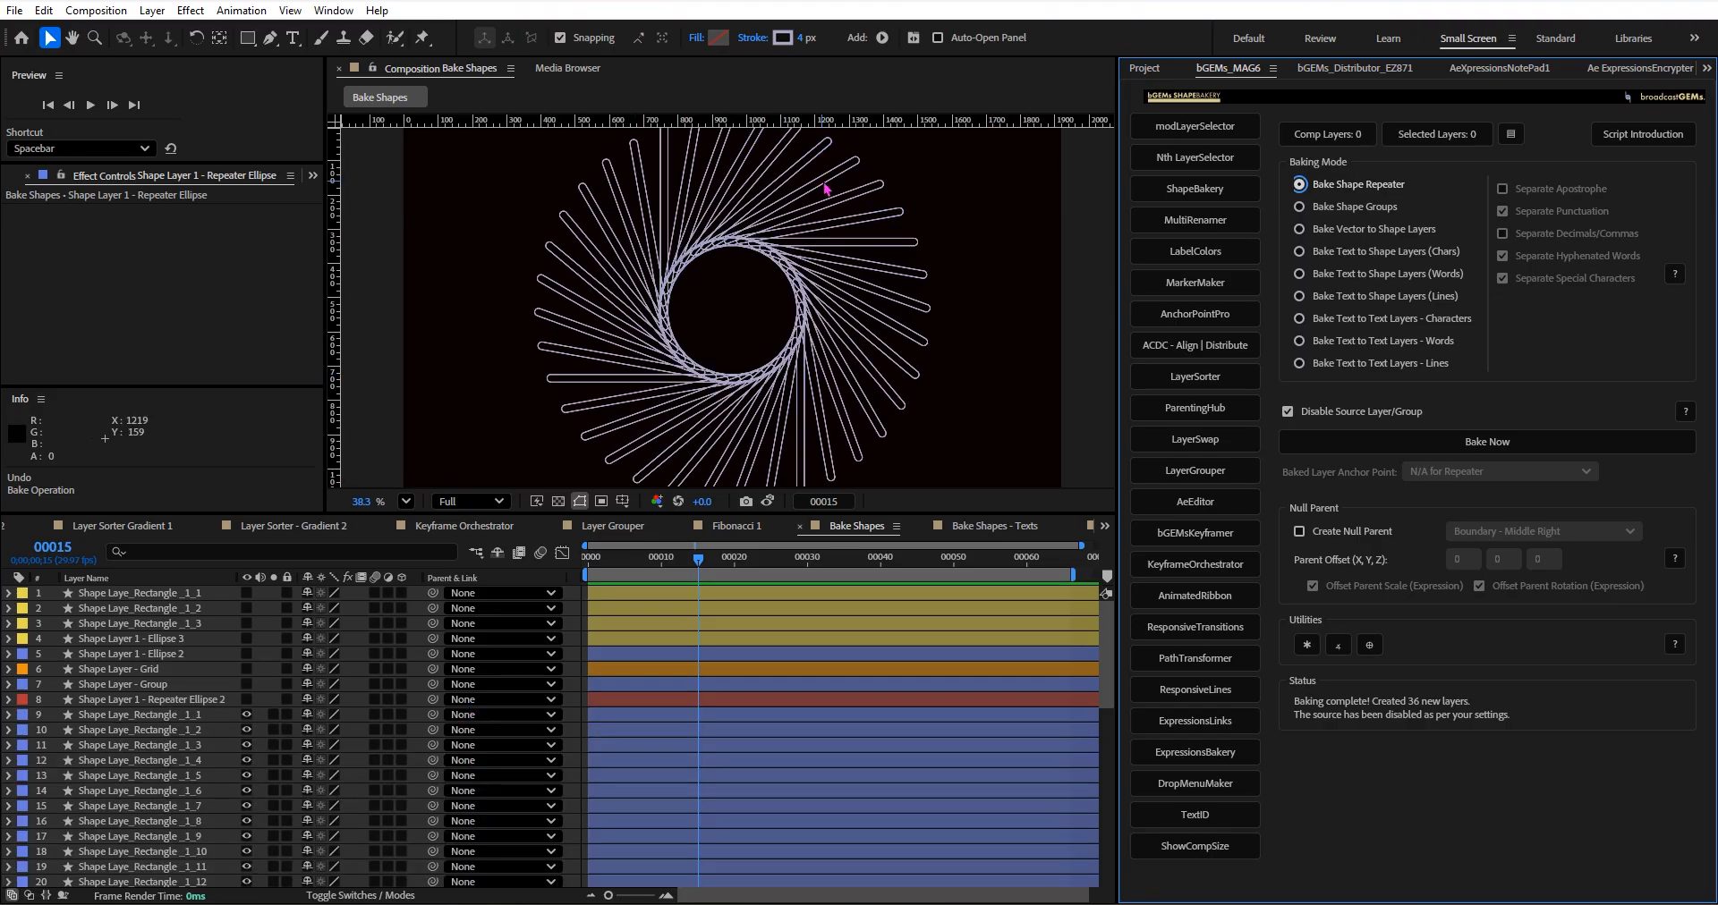
scroll(824, 186, down, 1)
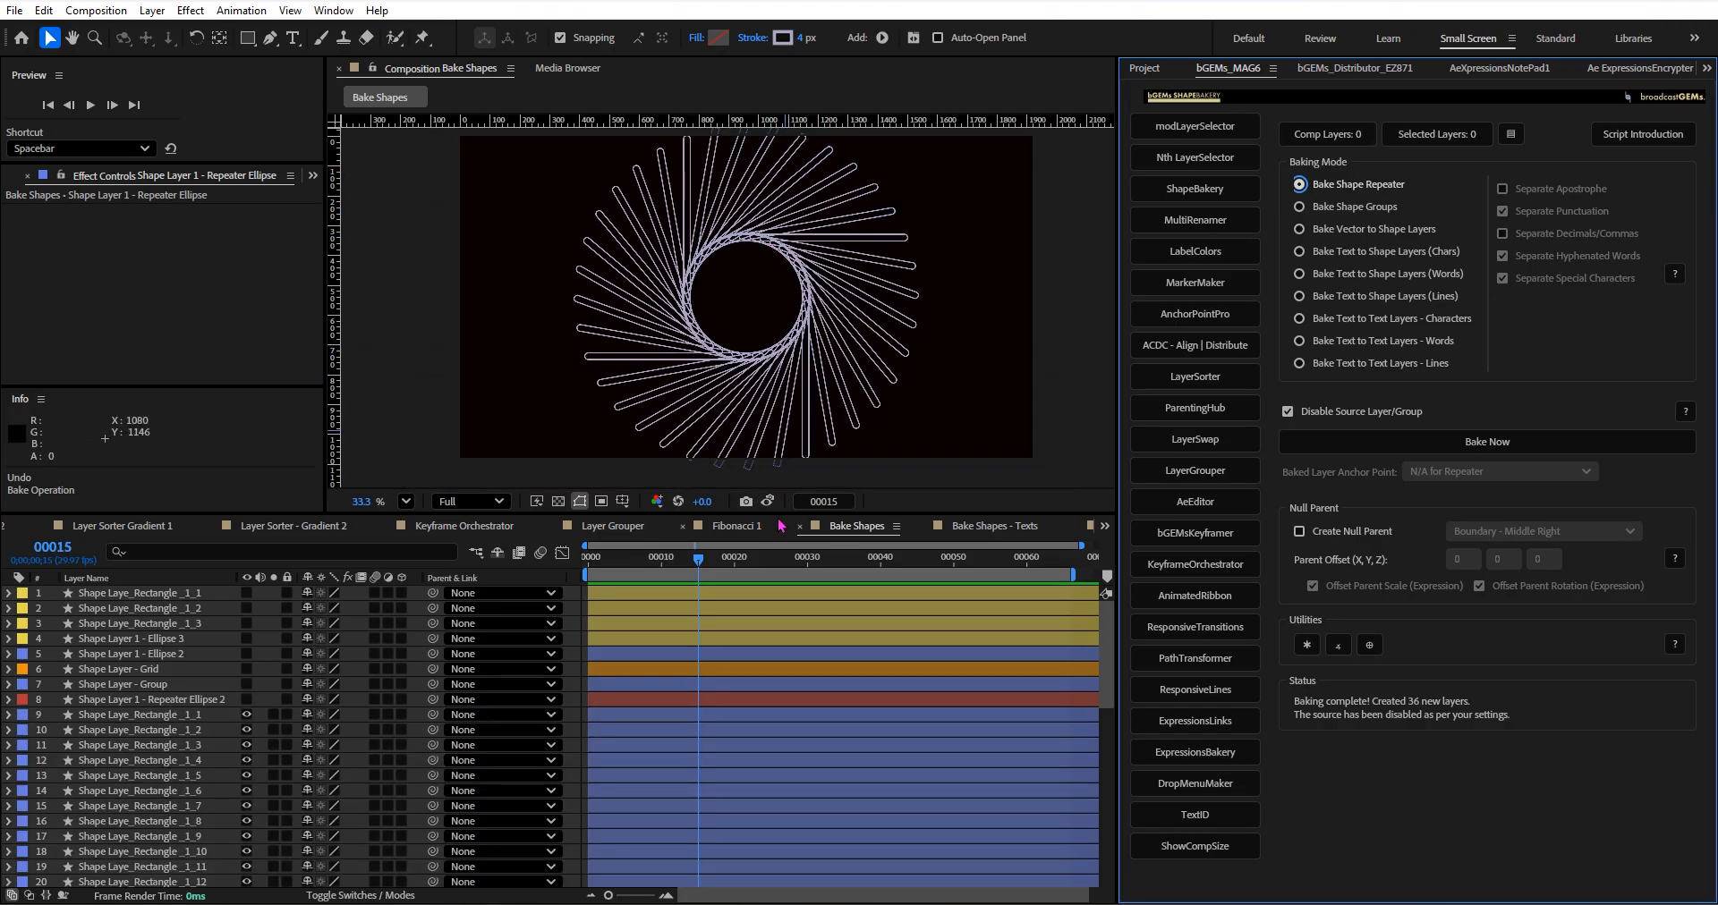
Solo the first three baked rectangle layers to check them individually, and clear their solo switches.
click(272, 715)
click(273, 730)
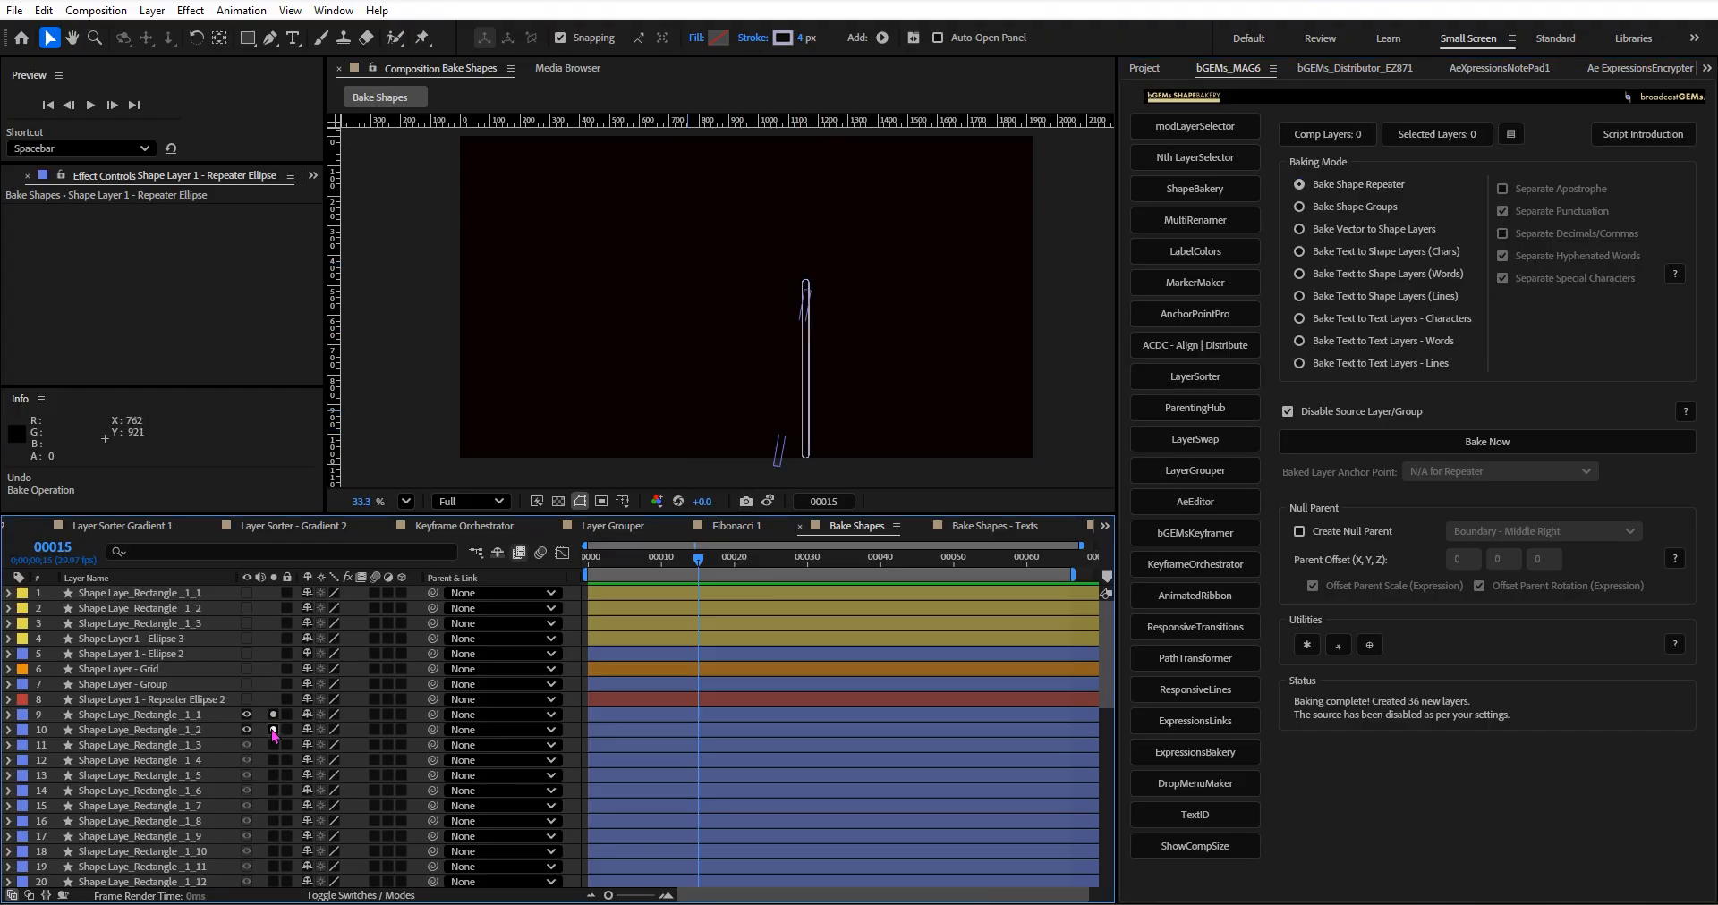
click(274, 746)
drag(275, 745, 277, 717)
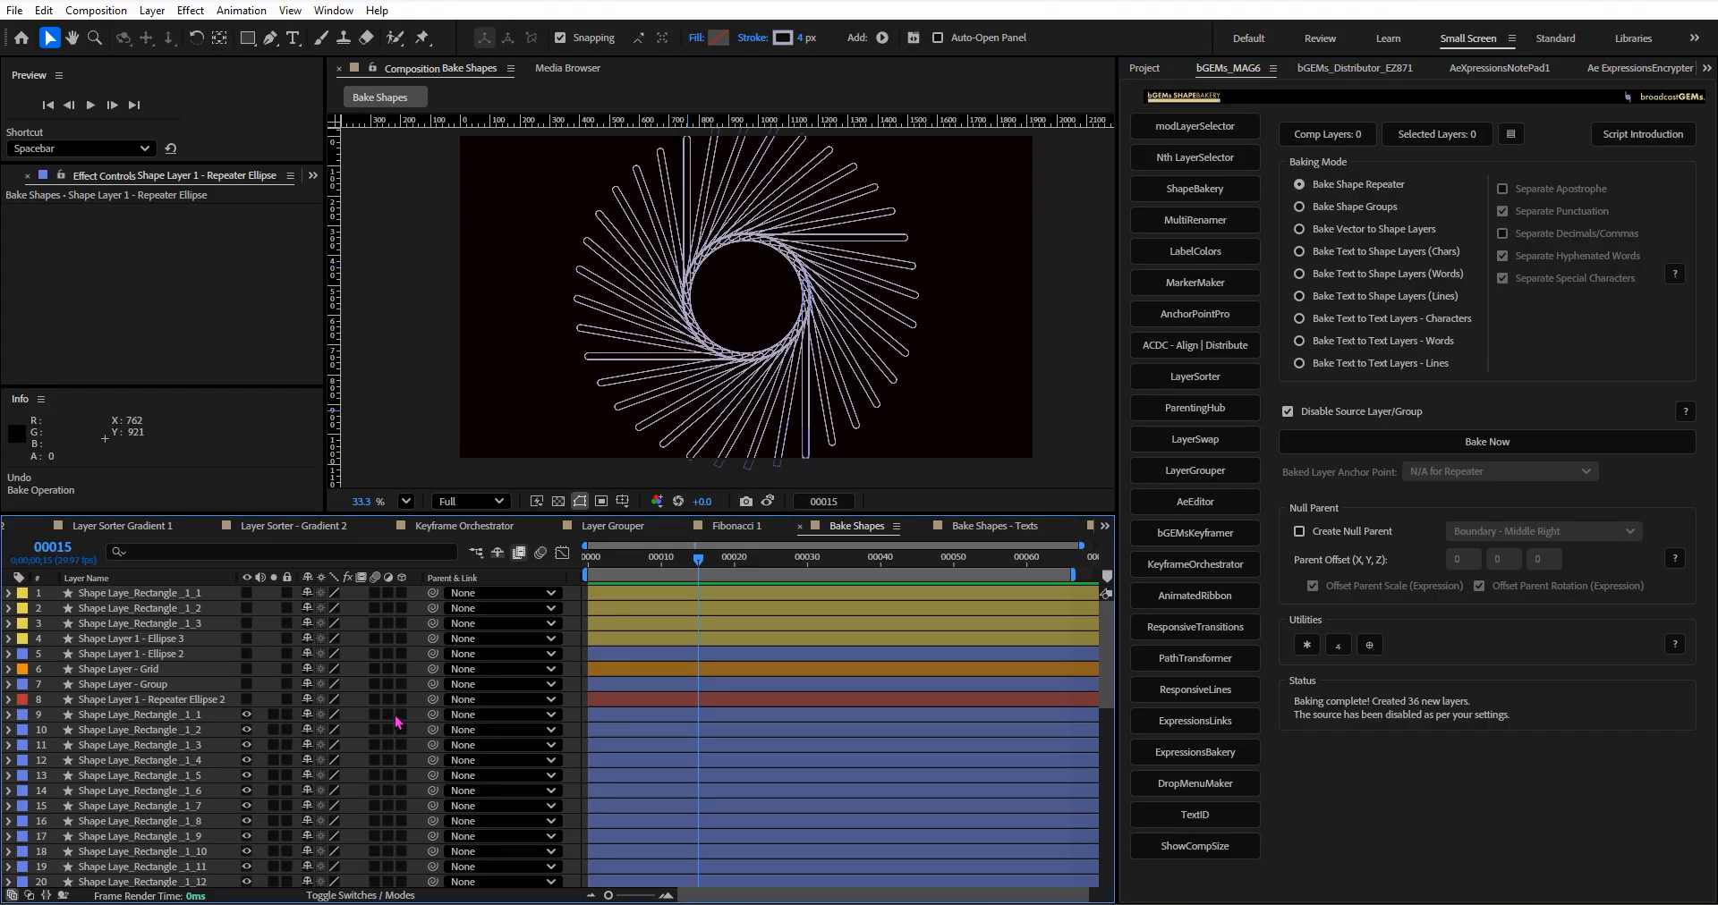
Compare the baked artwork with the stored snapshot of the original repeater several times.
click(767, 501)
click(768, 504)
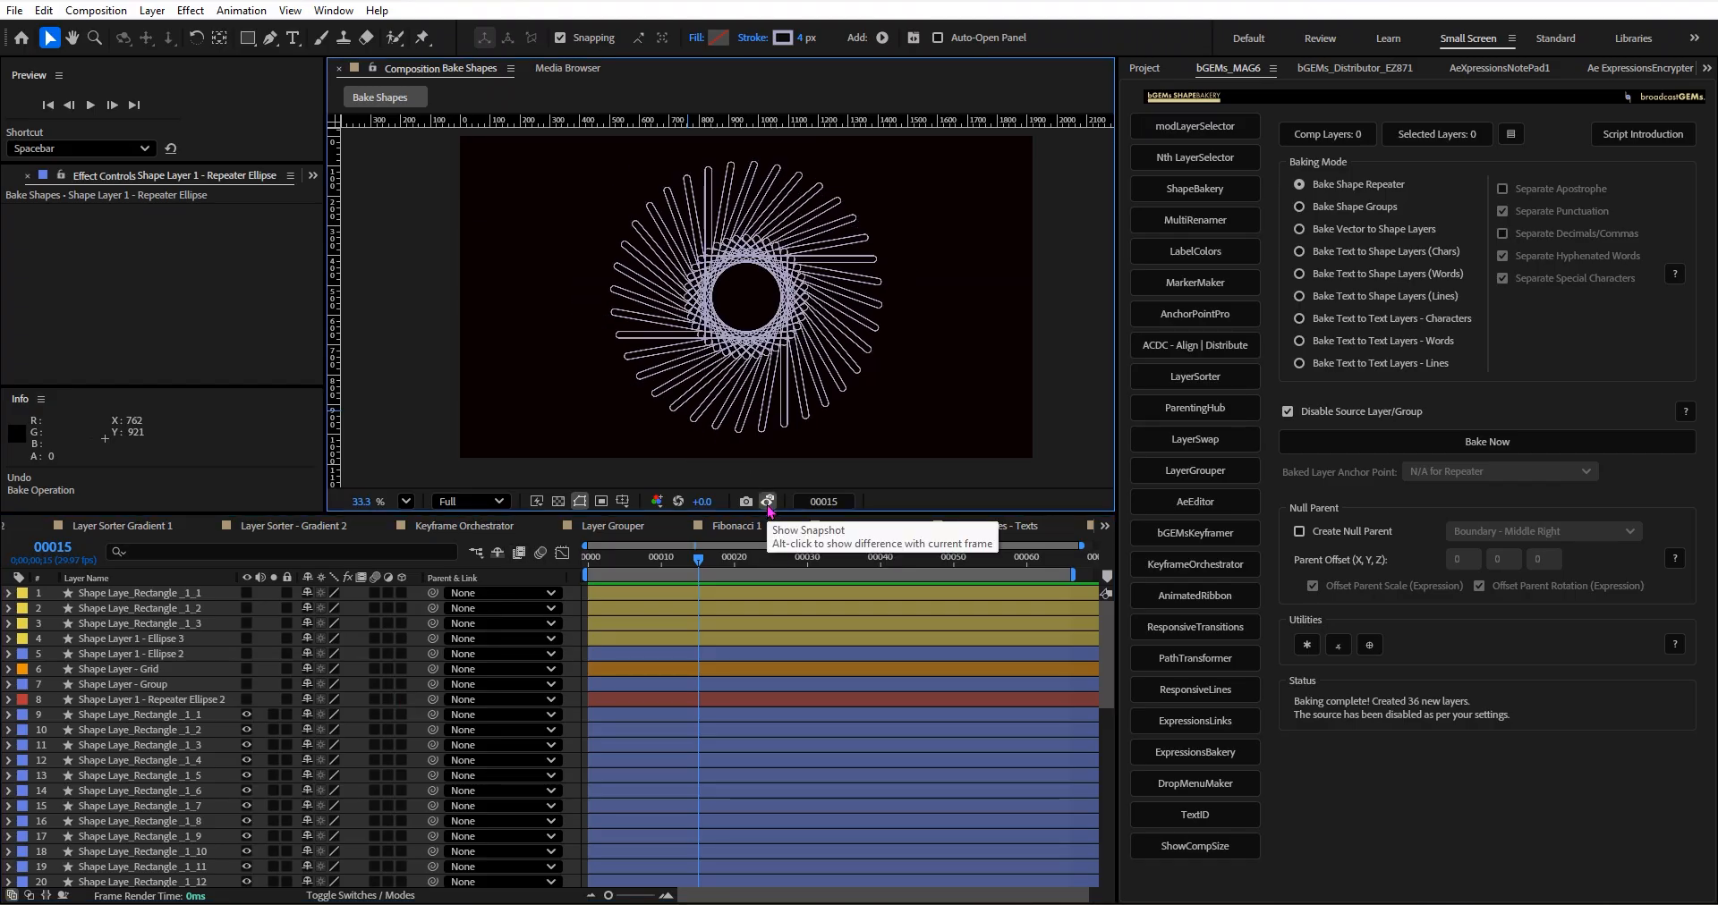
click(768, 504)
click(767, 501)
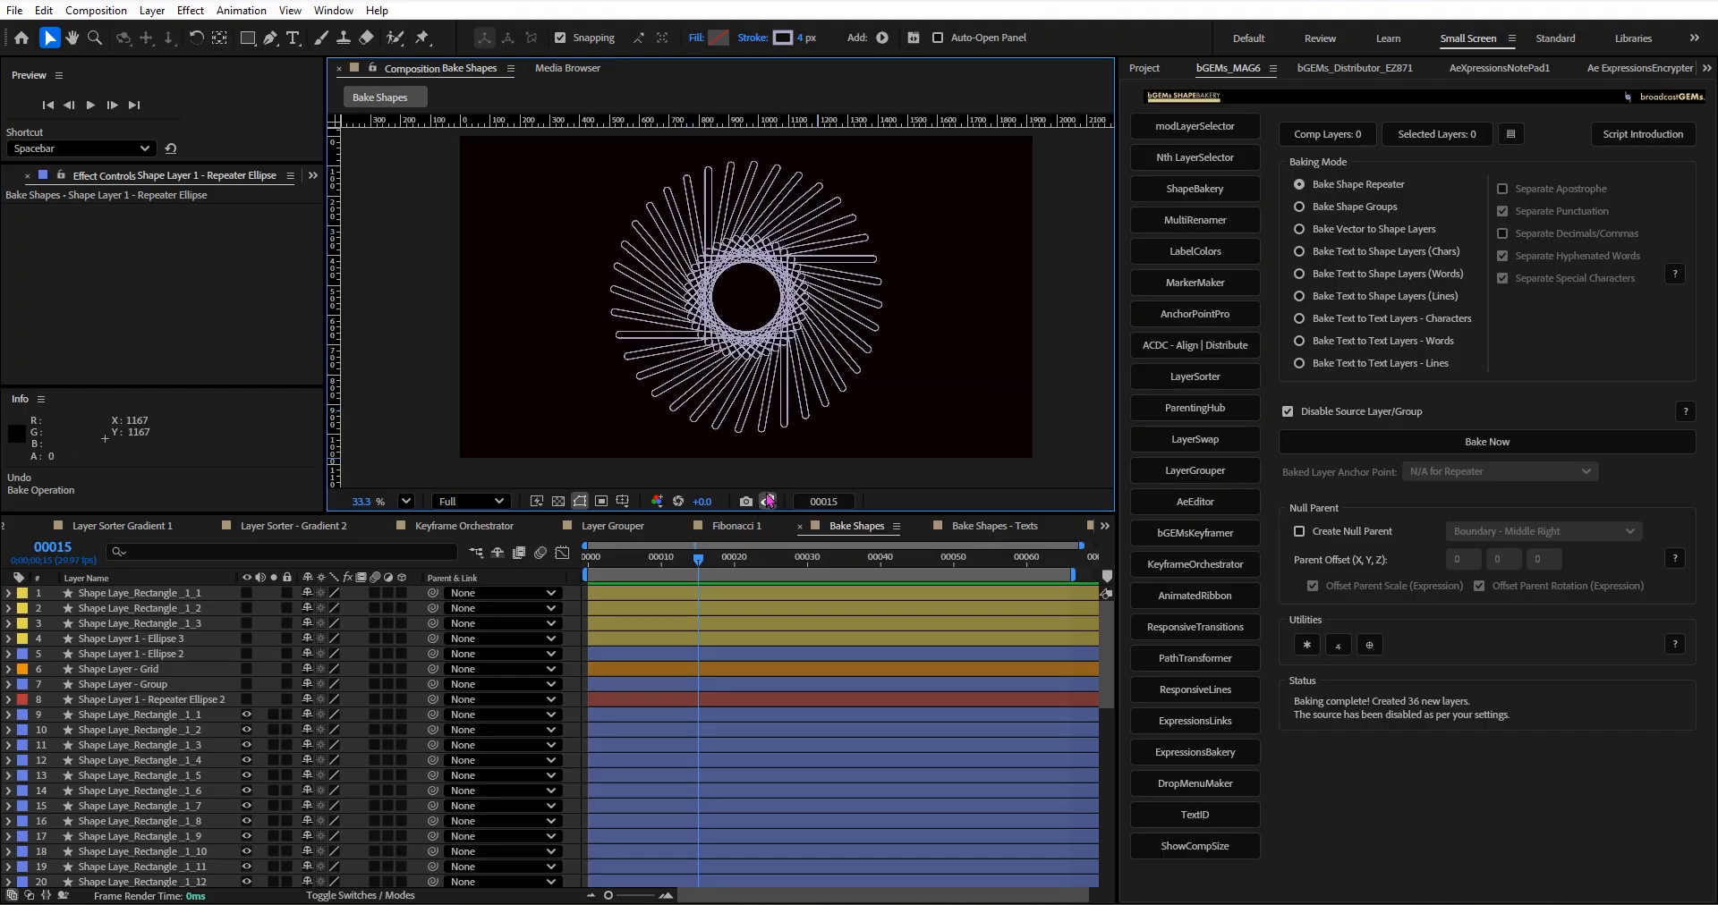
click(768, 501)
Undo the solo changes and the repeater bake, and return to the Bake Shapes composition.
click(181, 718)
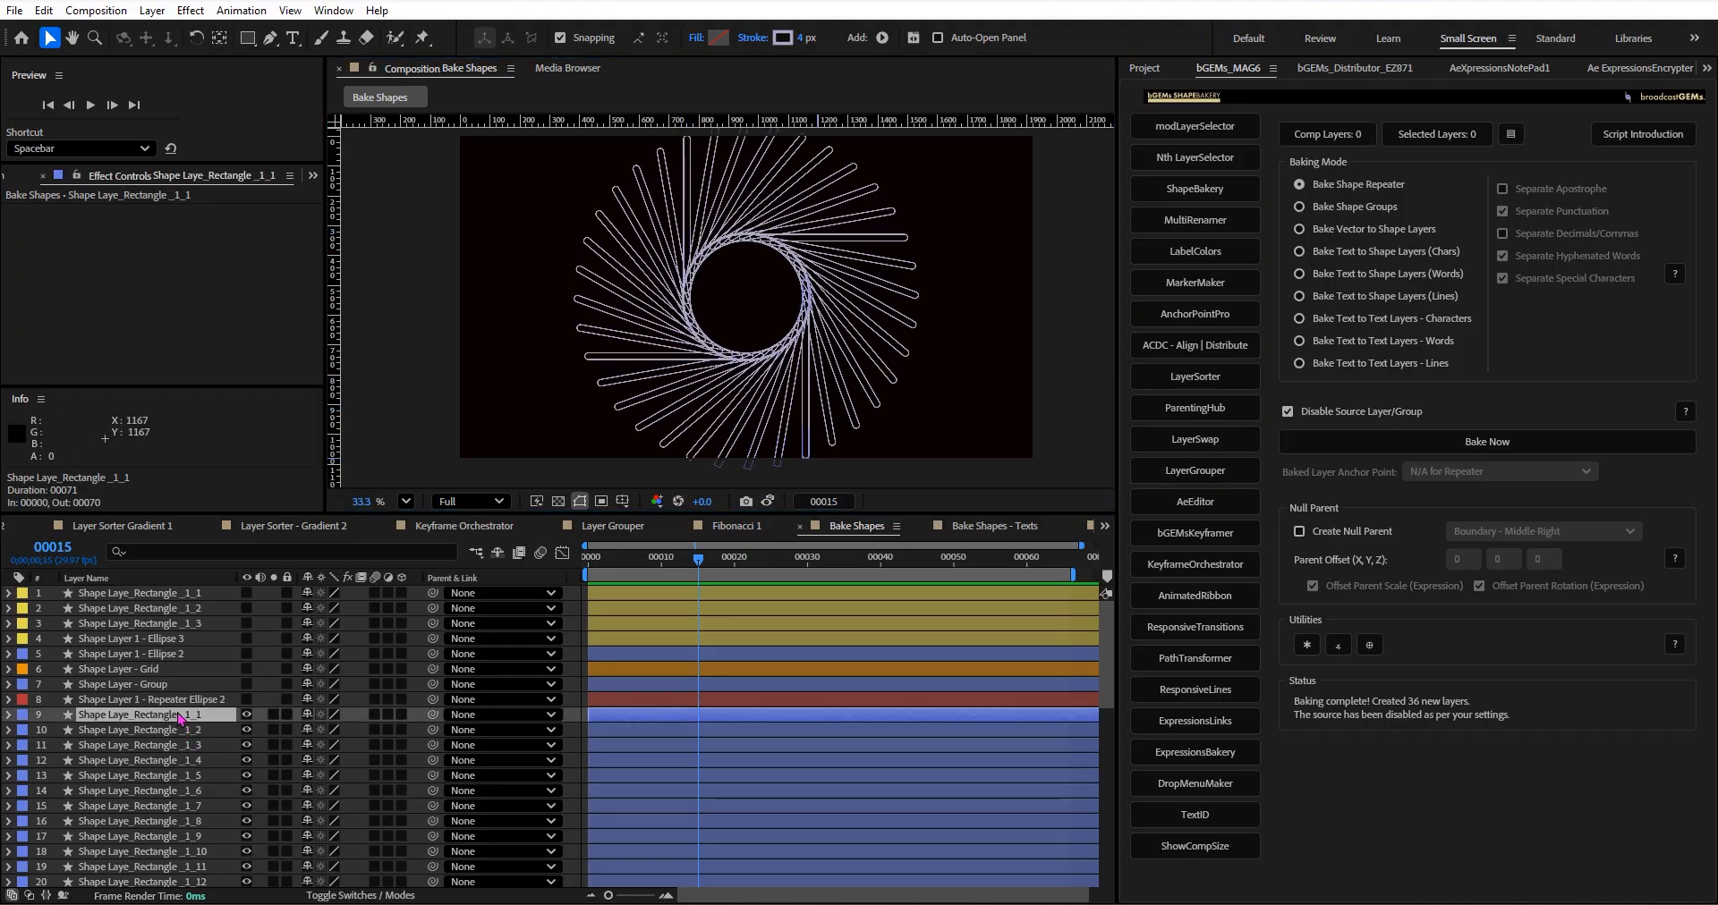
key(ctrl+z)
key(ctrl+z)
key(ctrl+z)
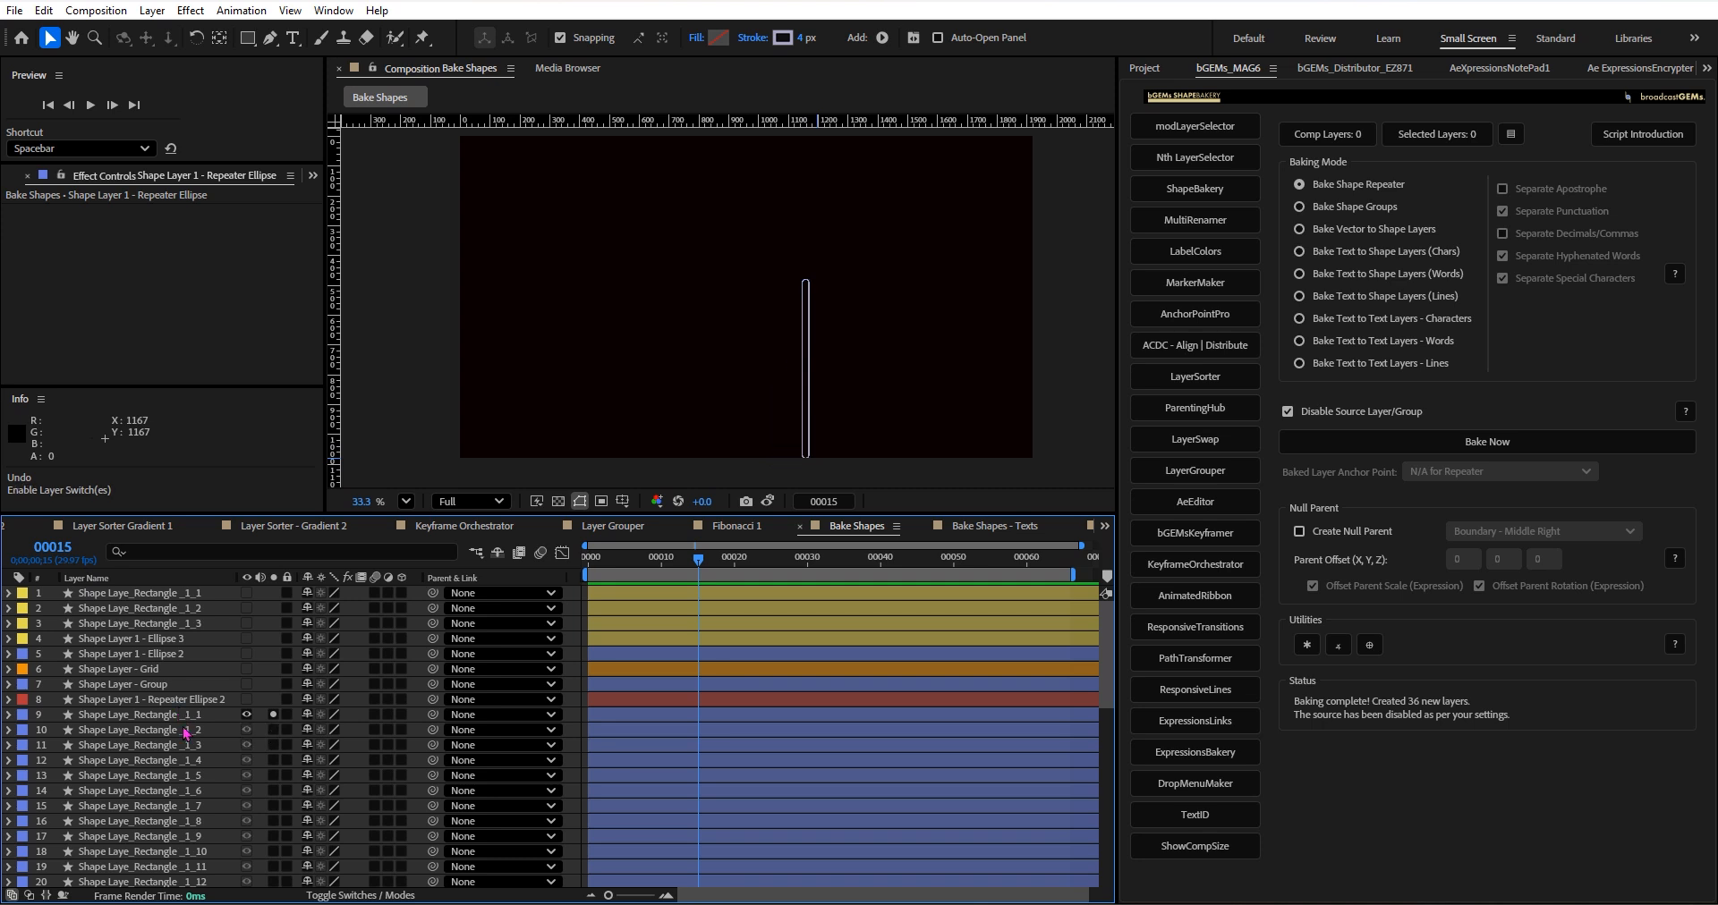
key(ctrl+z)
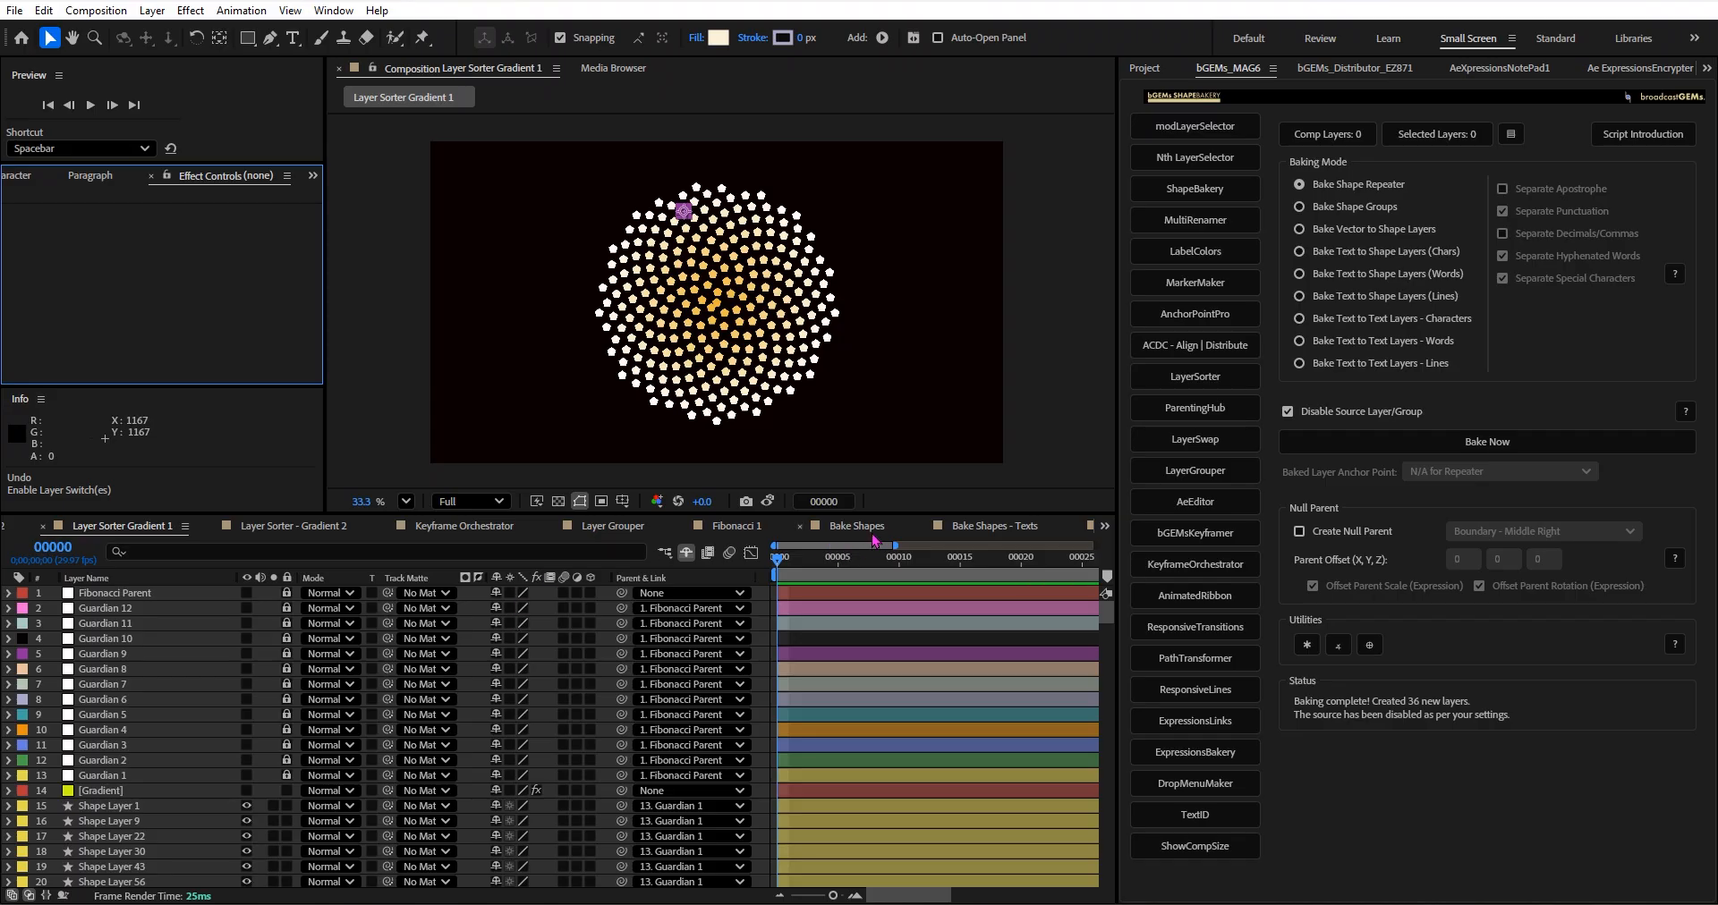
click(870, 533)
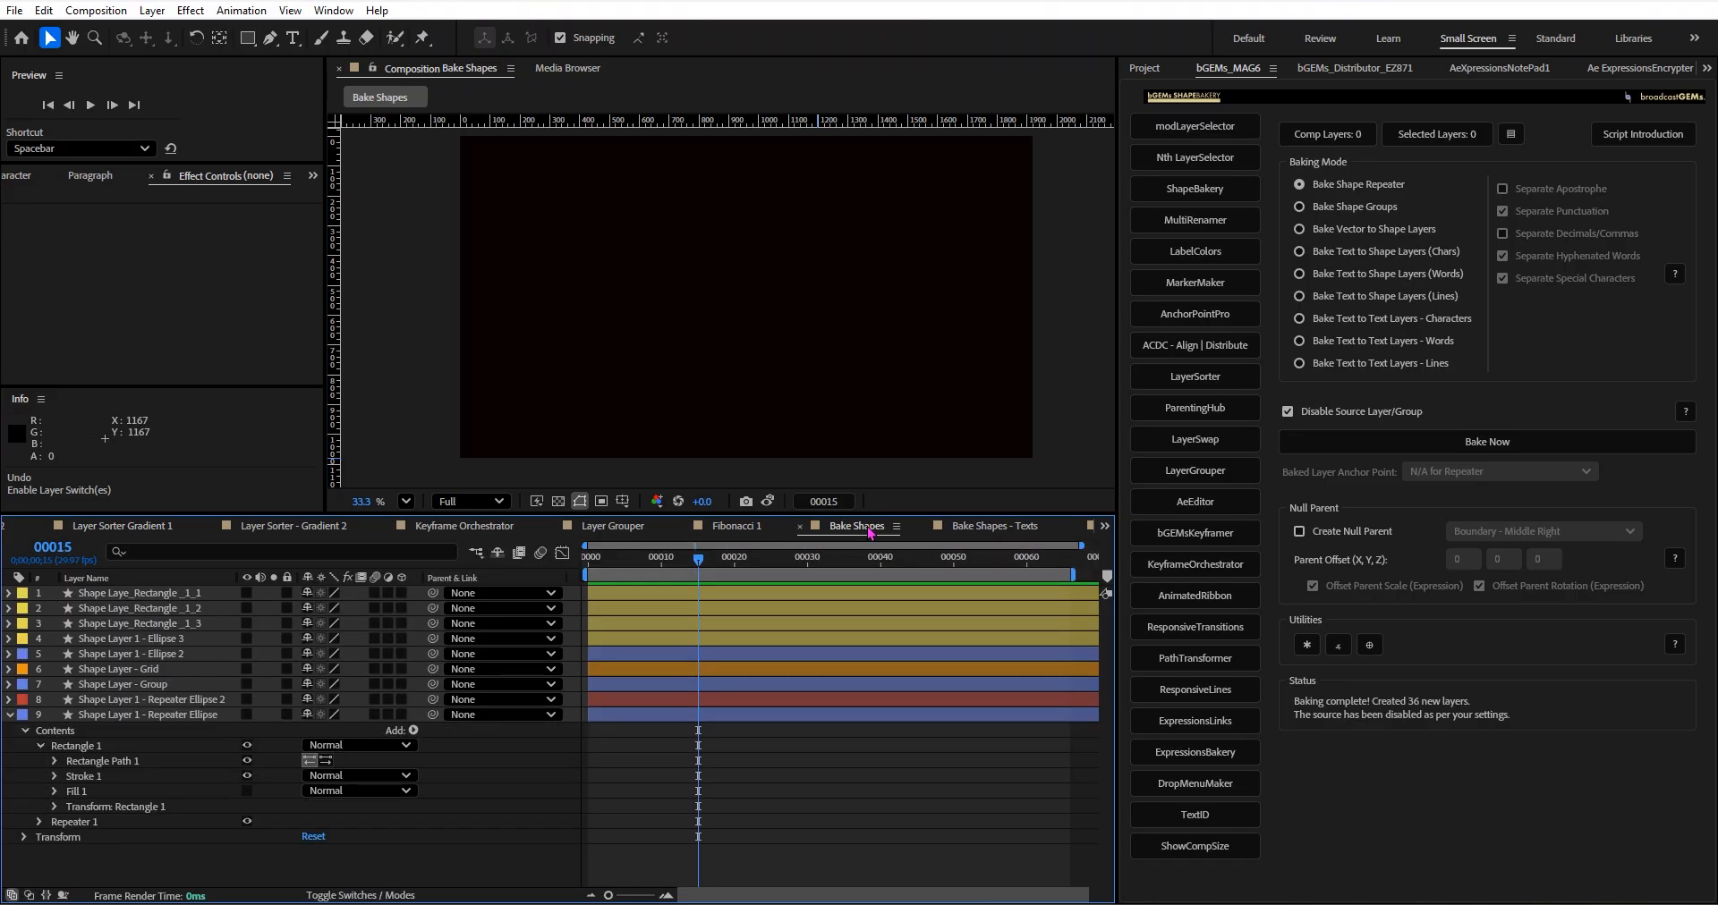
Collapse and hide the Repeater Ellipse layer, and make Shape Layer - Grid visible and selected.
click(247, 715)
click(10, 716)
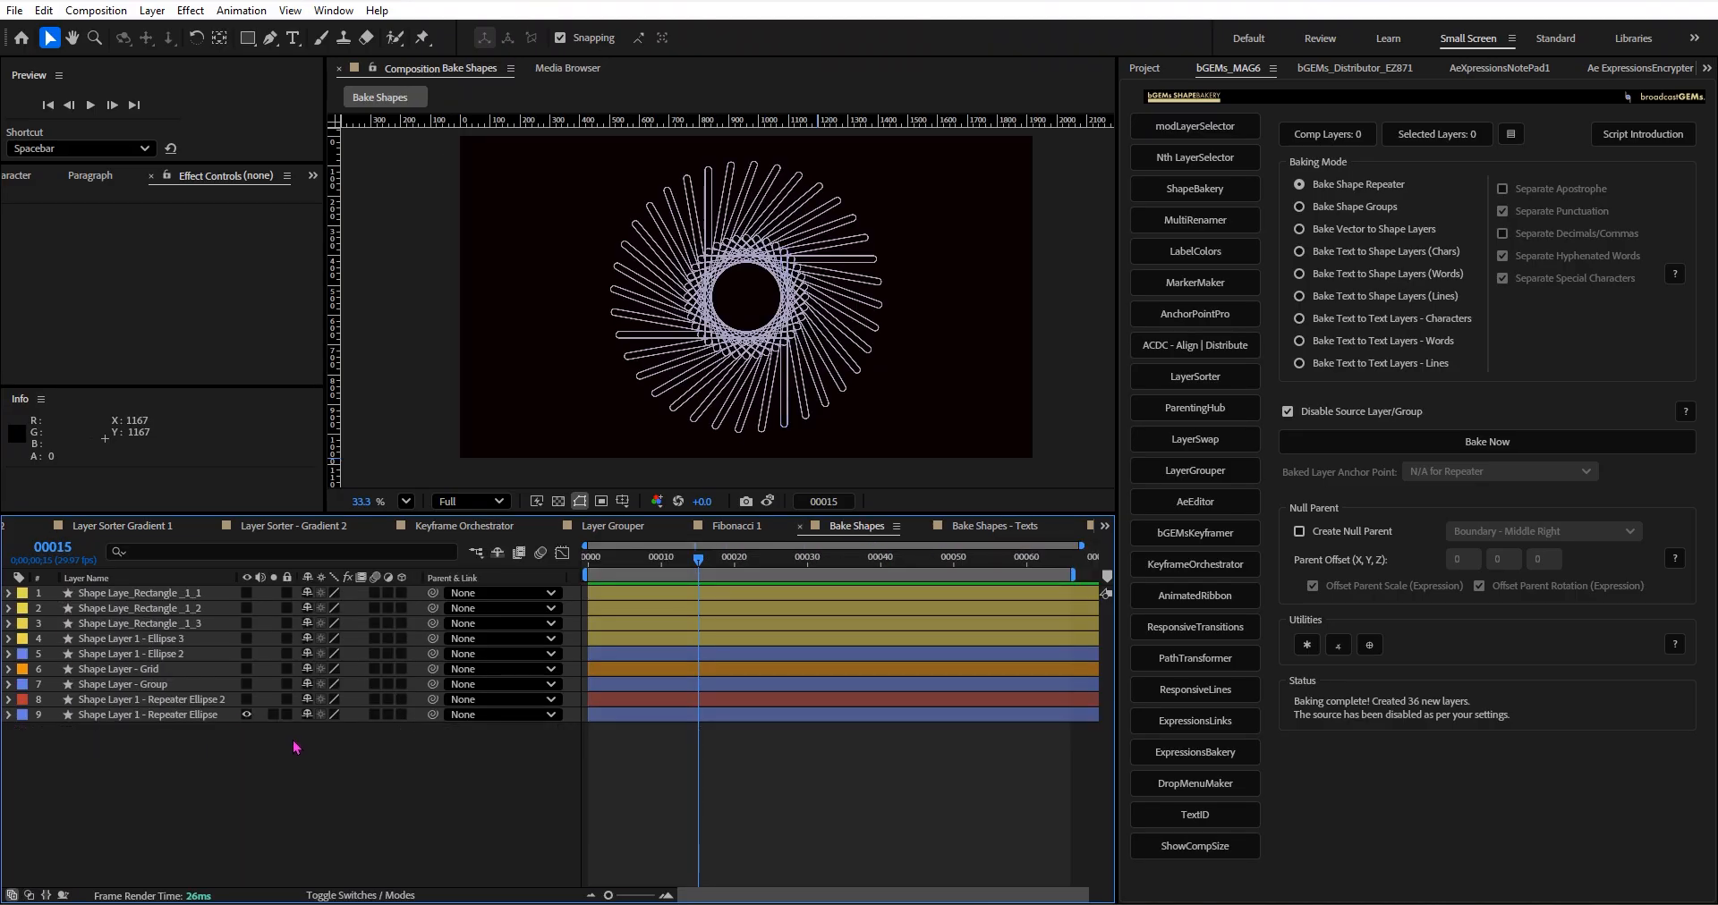
click(247, 715)
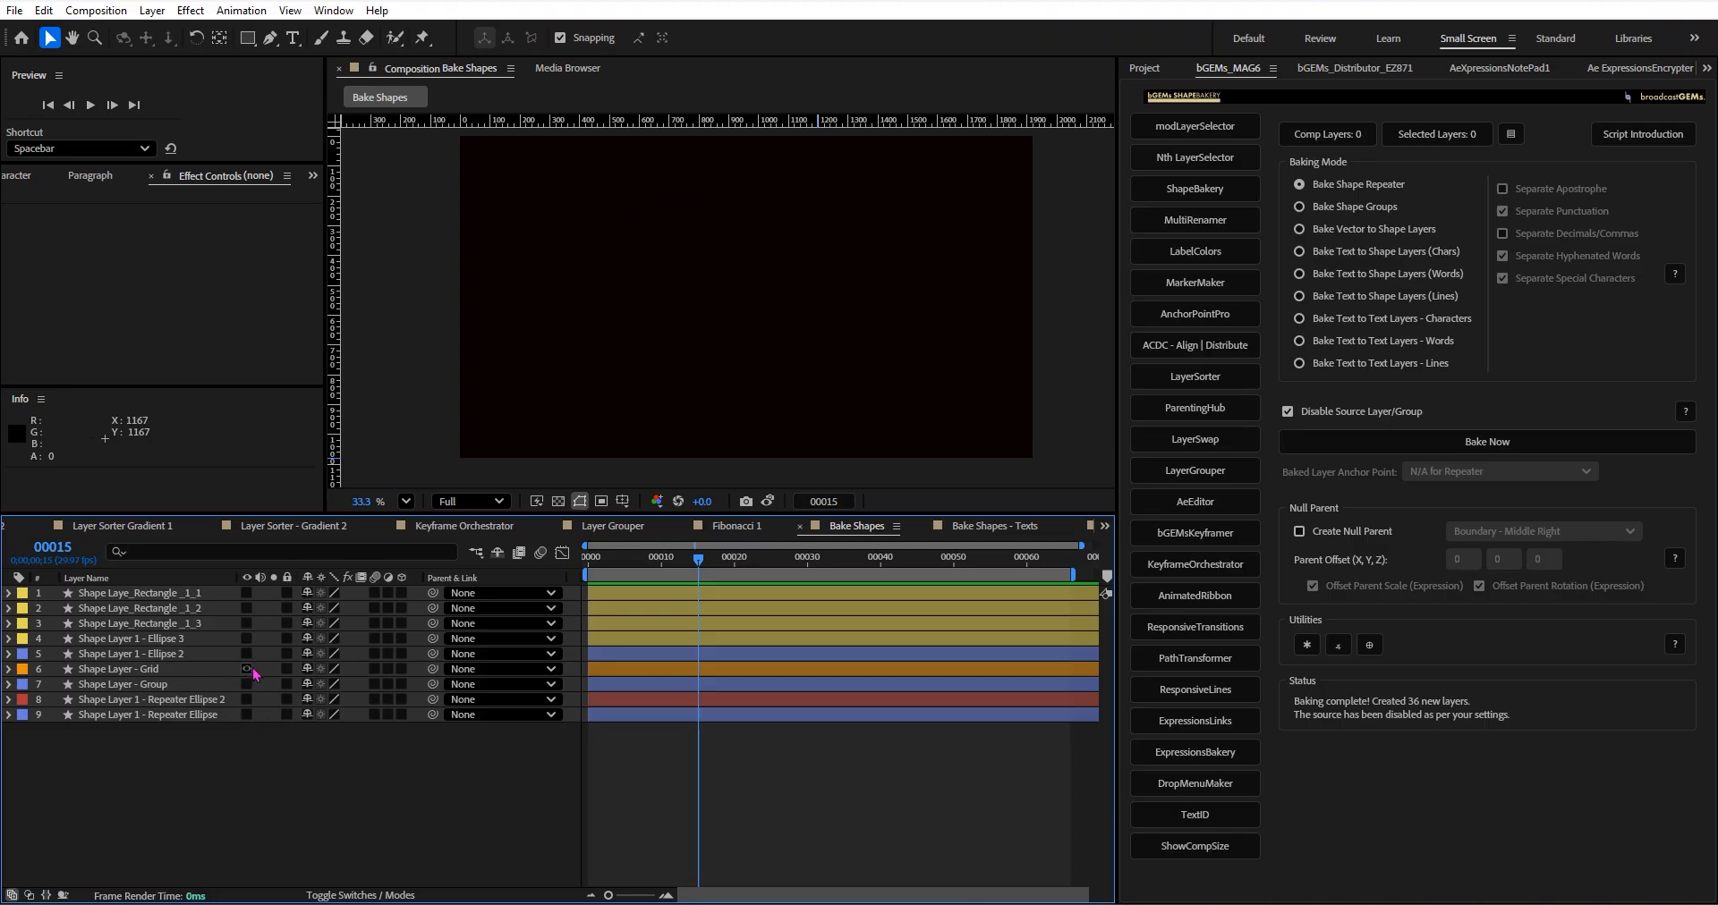
click(247, 669)
click(119, 672)
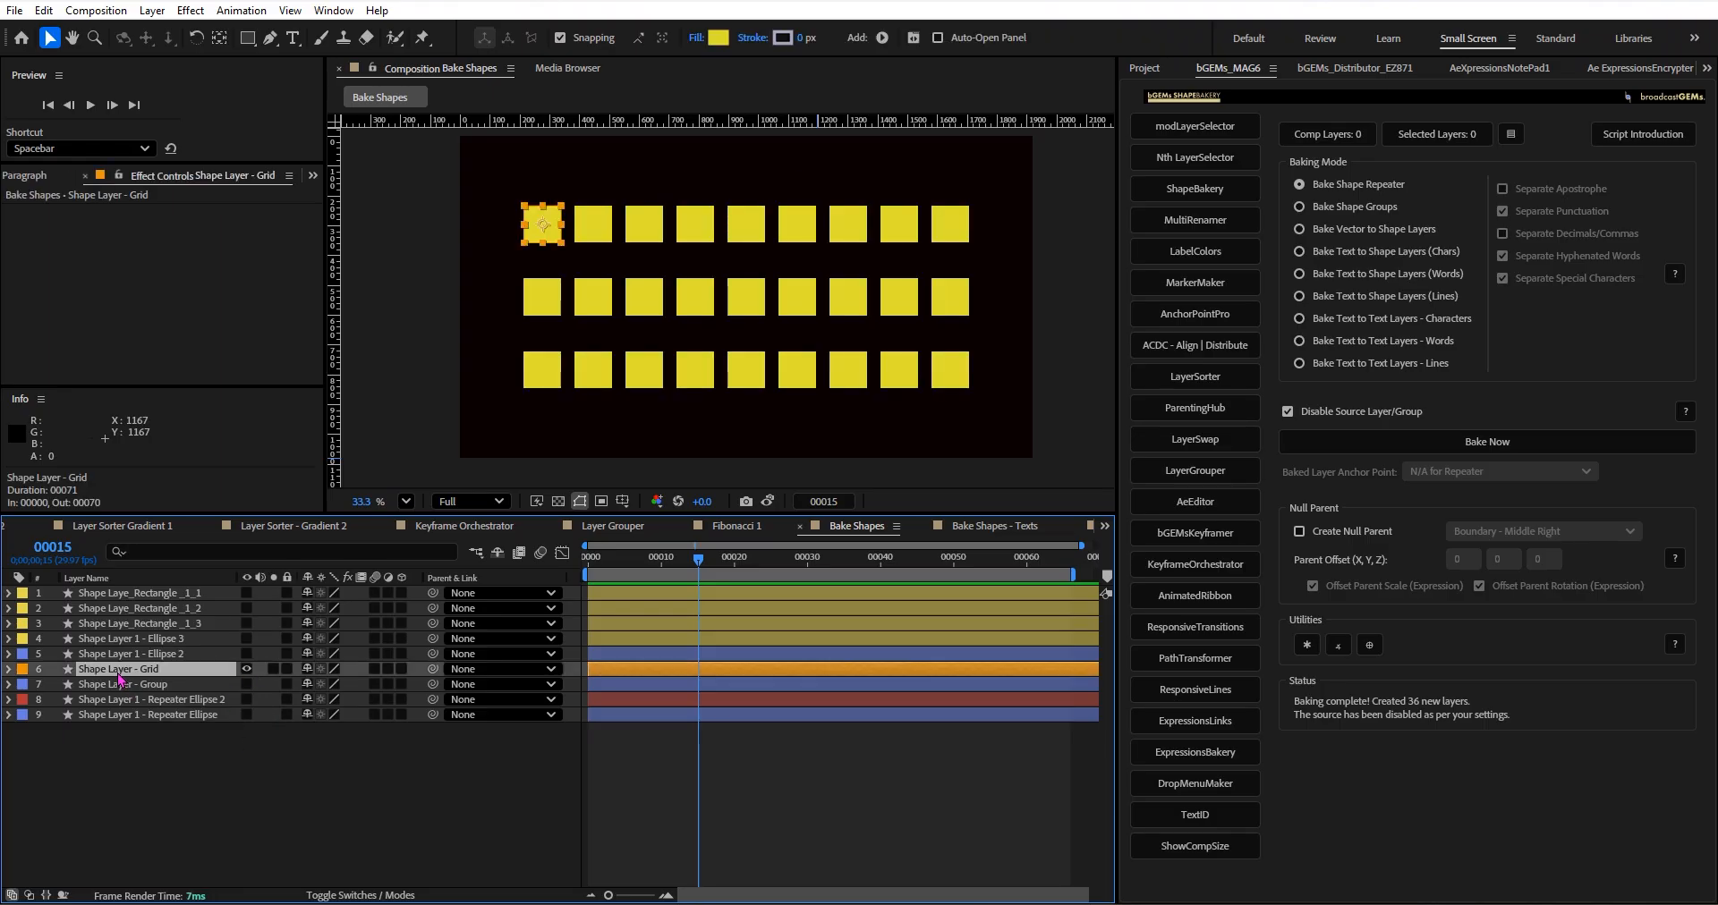
Examine the rectangle transform and Repeater 1 settings of Shape Layer - Grid, and collapse both groups.
click(10, 669)
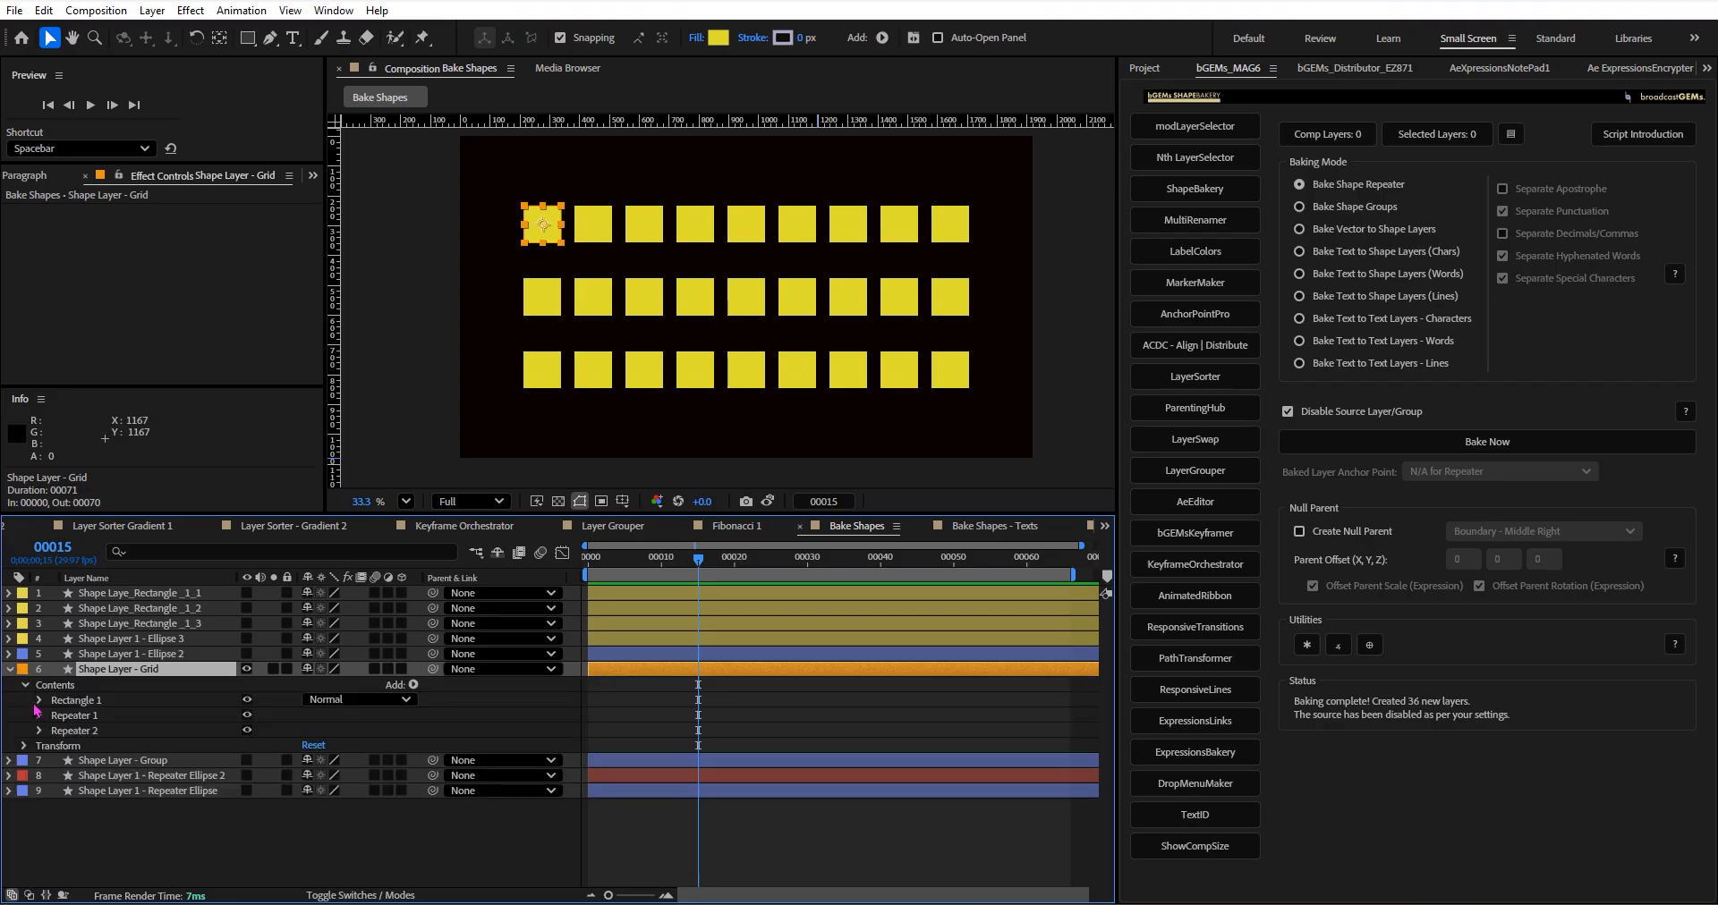
click(55, 762)
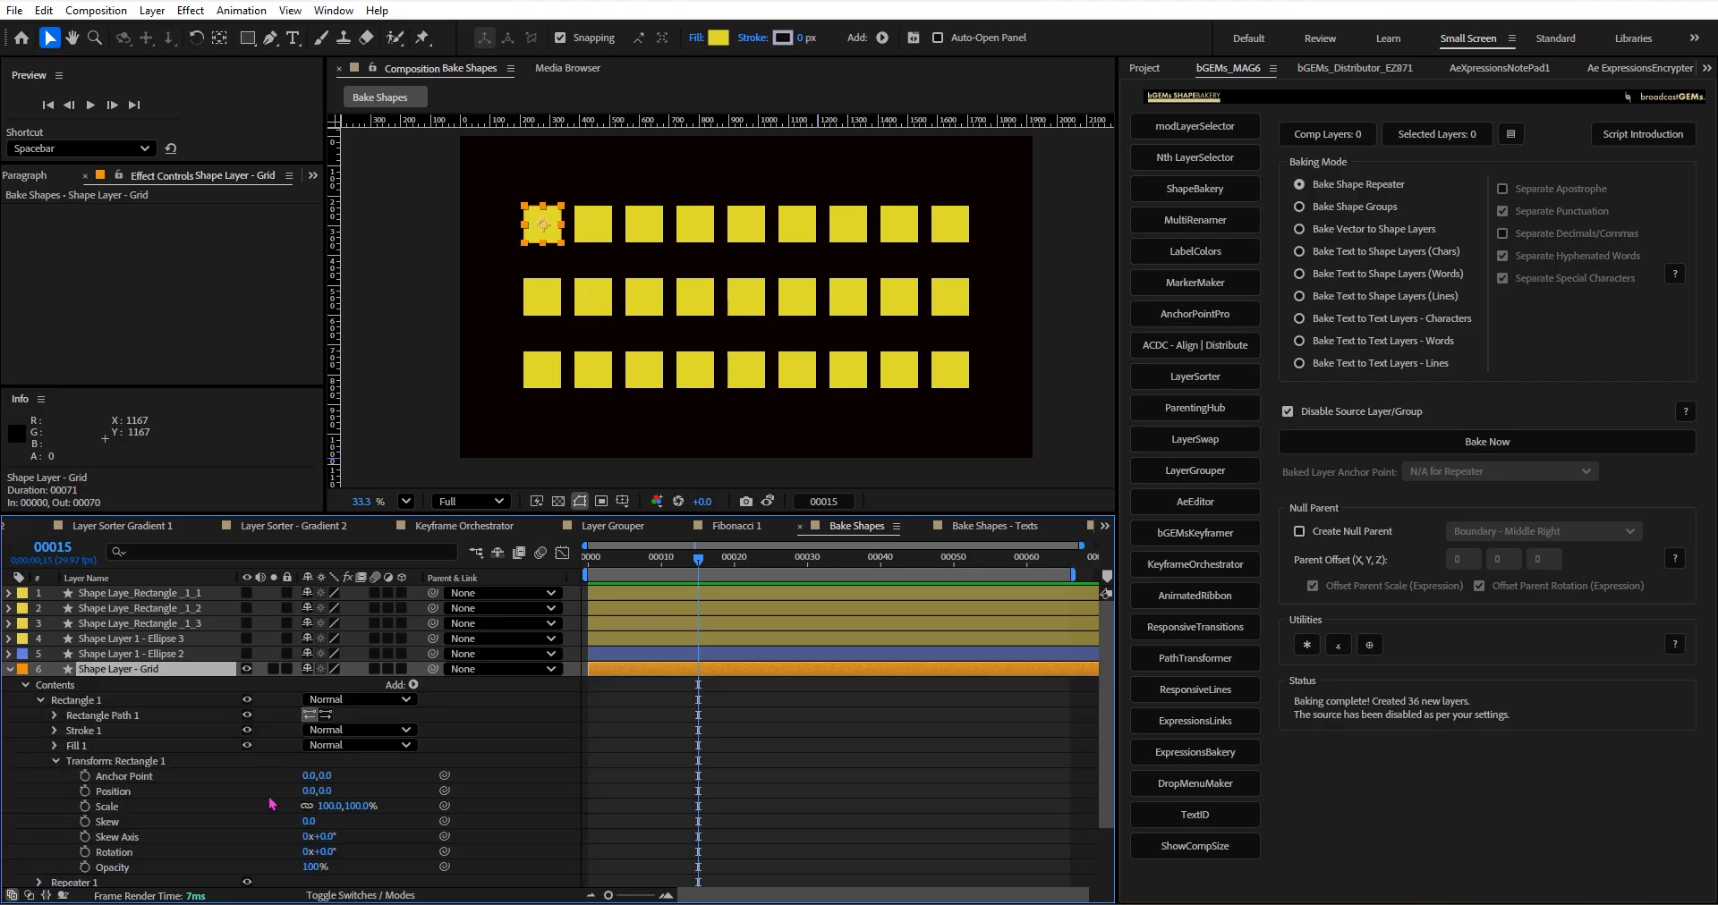
click(55, 761)
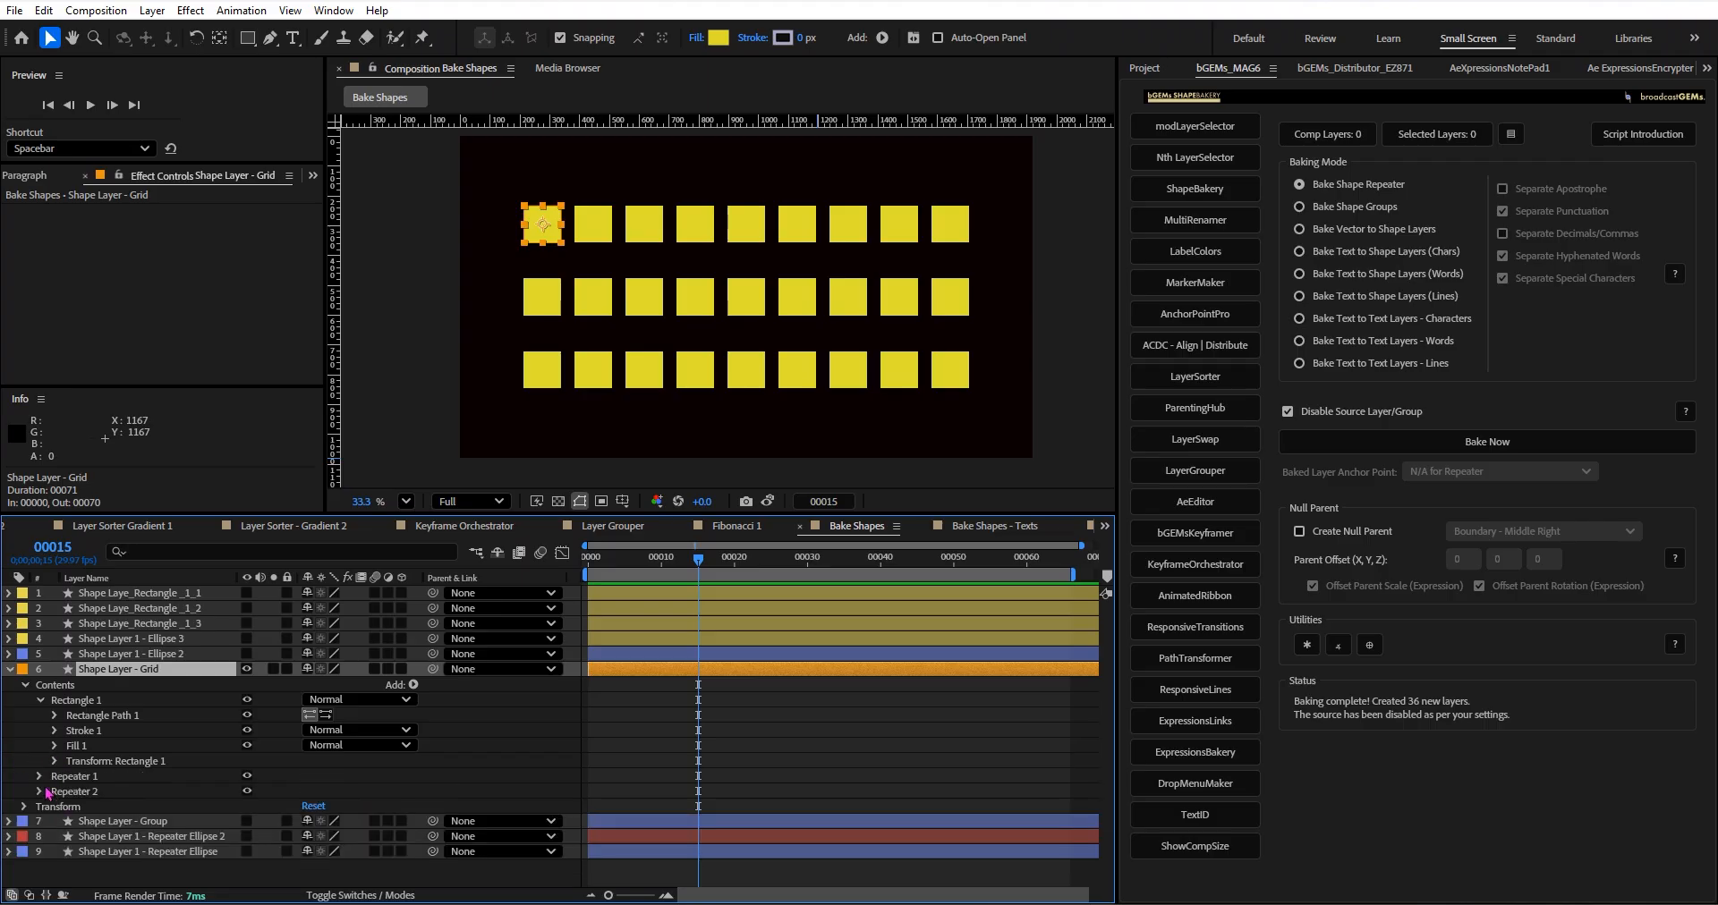
click(39, 777)
click(55, 837)
scroll(64, 844, down, 1)
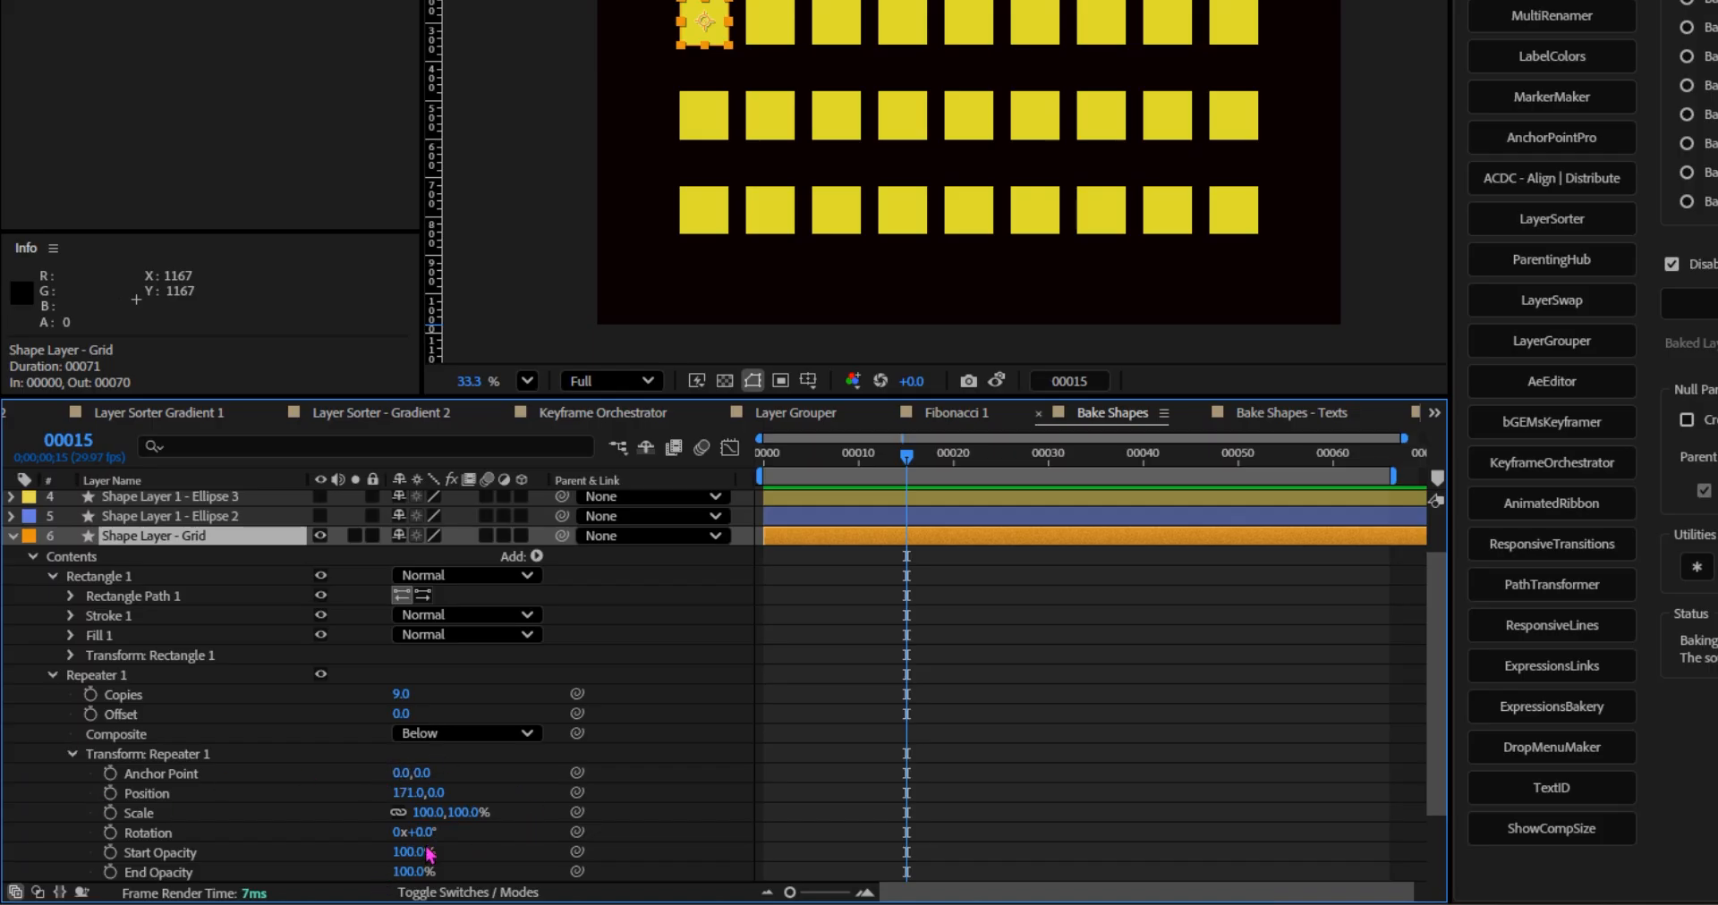
click(52, 576)
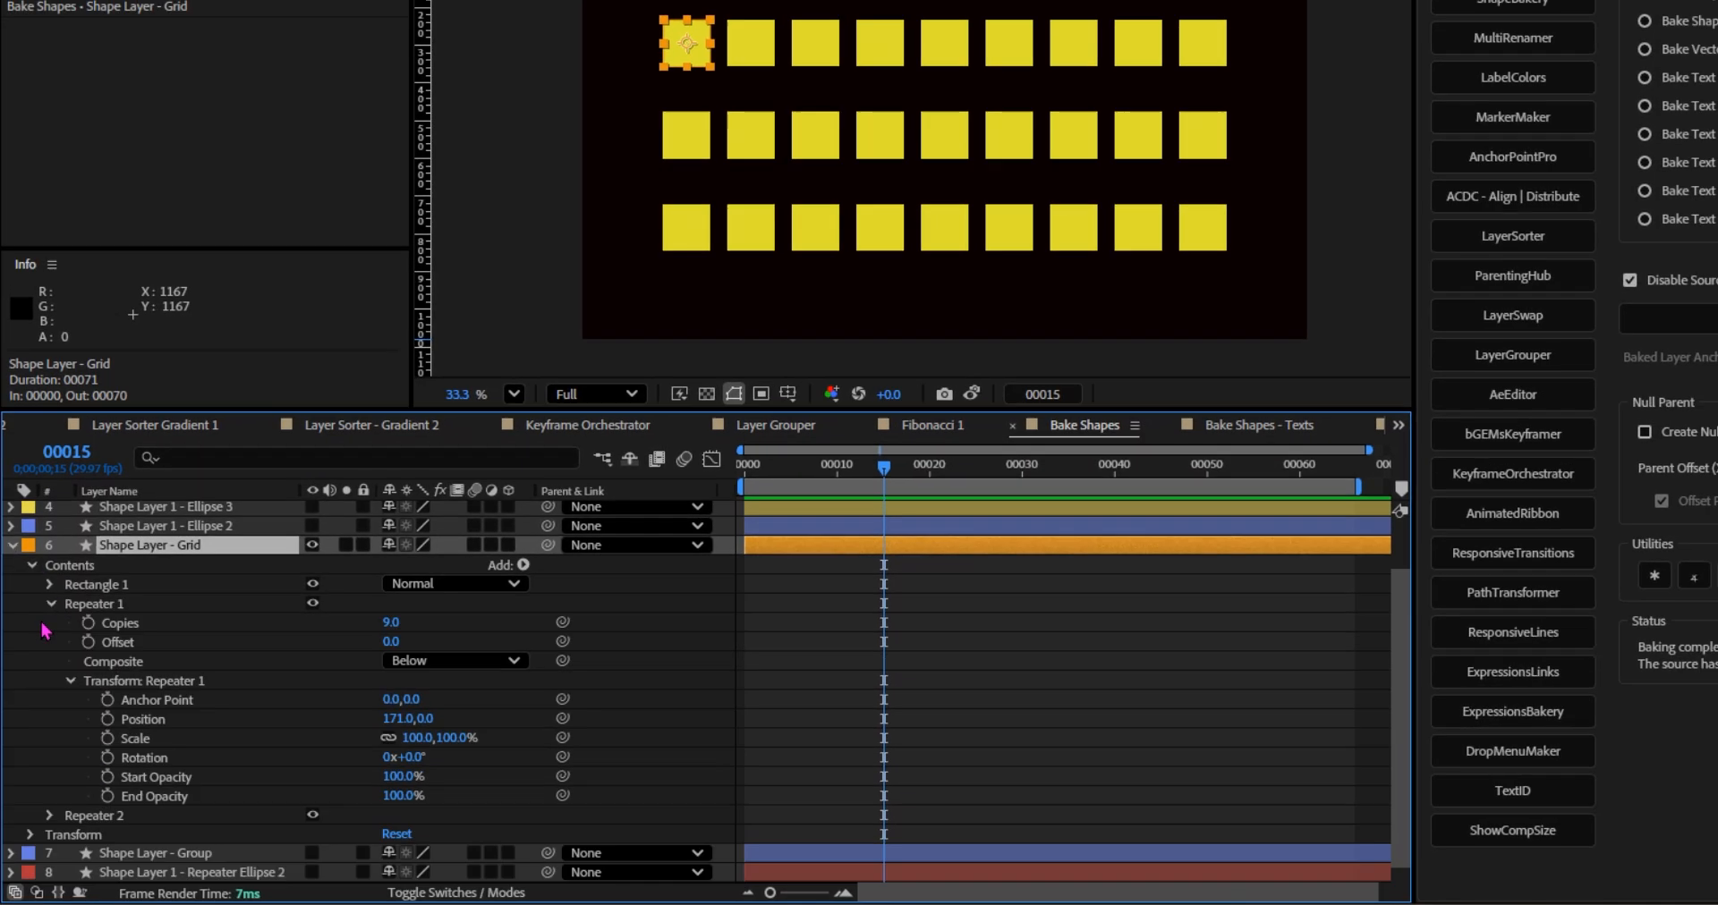
click(51, 604)
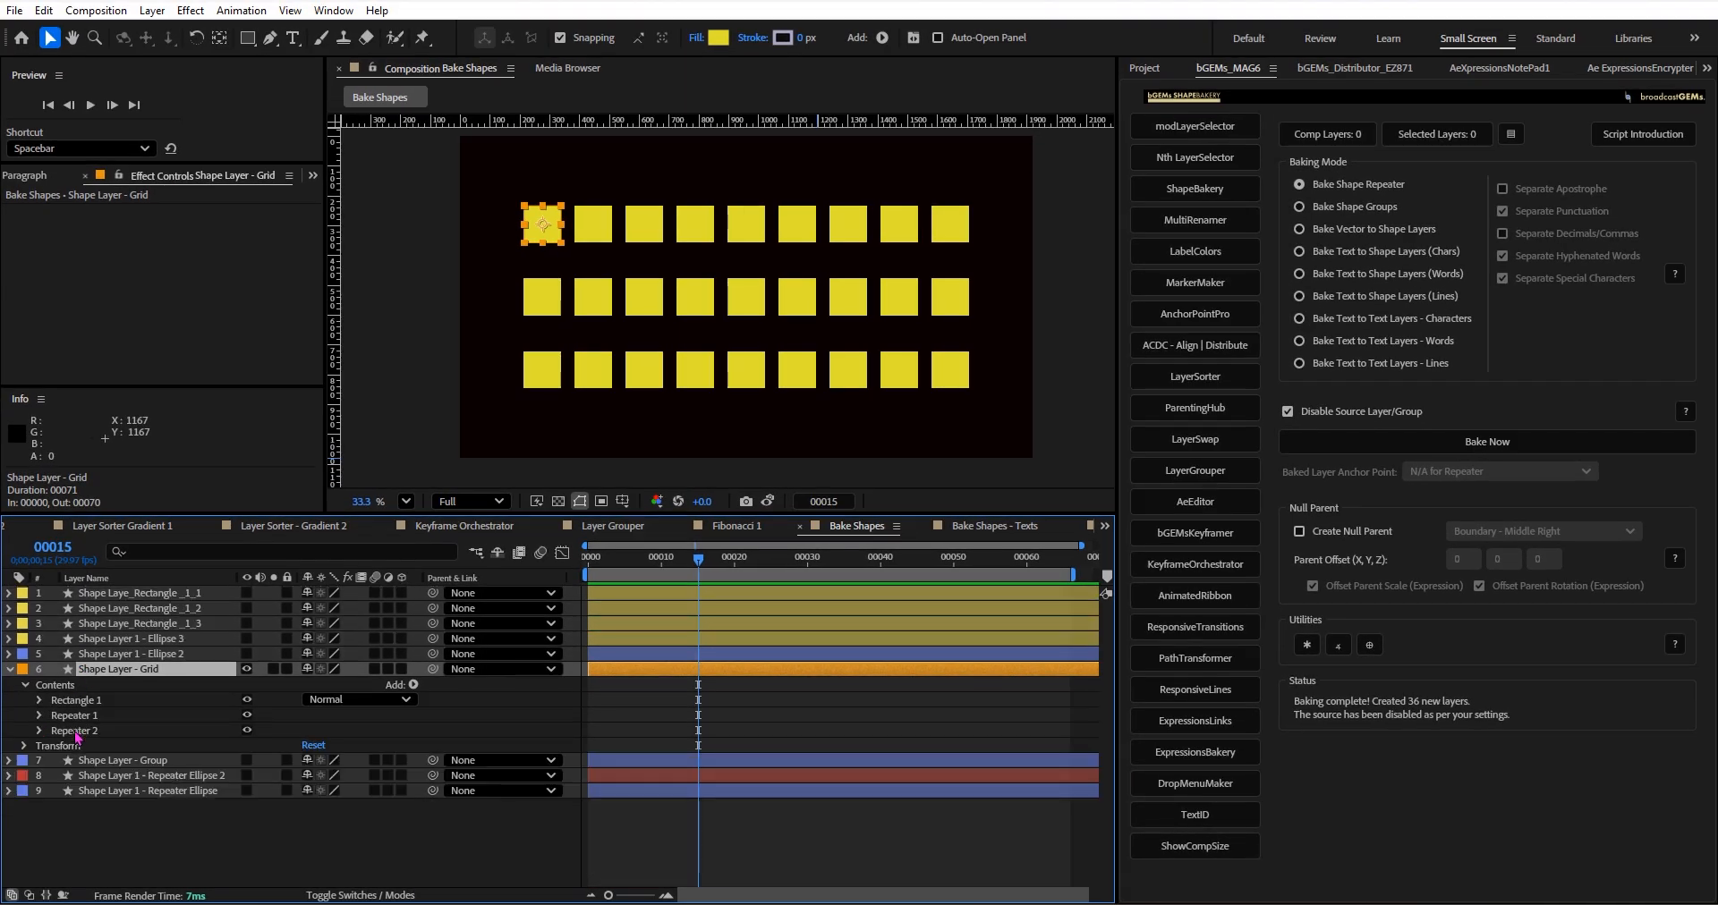
Compare the grid with and without Repeater 2, and bake Shape Layer - Grid's repeaters into separate shape layers with Disable Source Layer/Group on.
click(247, 731)
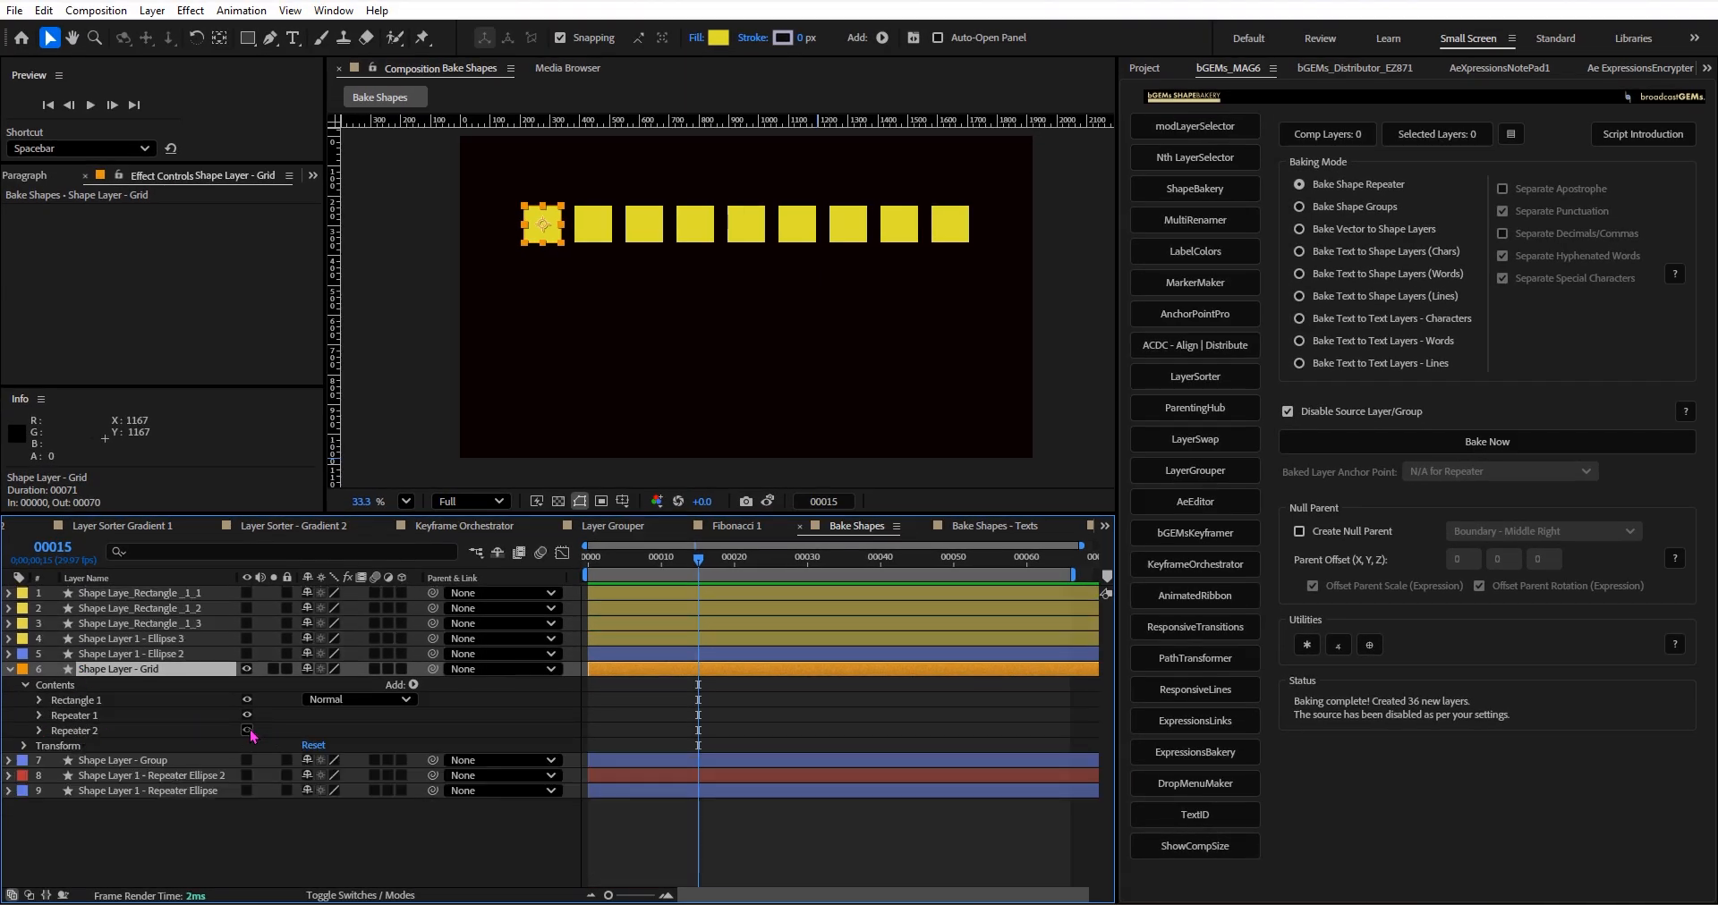
click(247, 730)
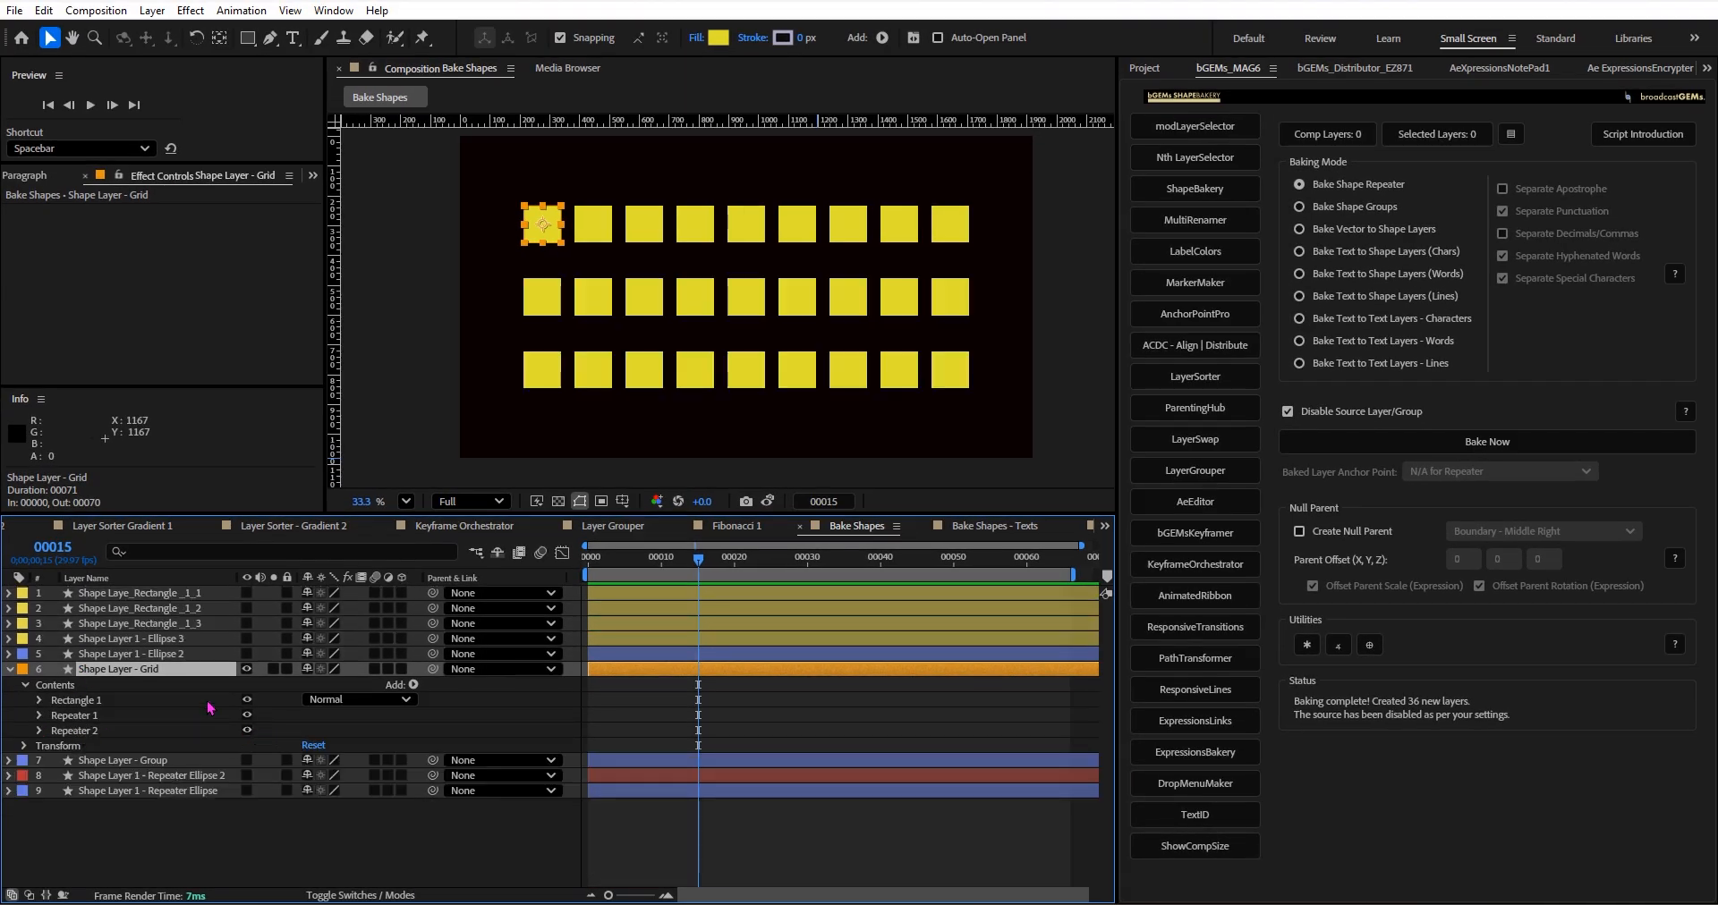
click(1352, 191)
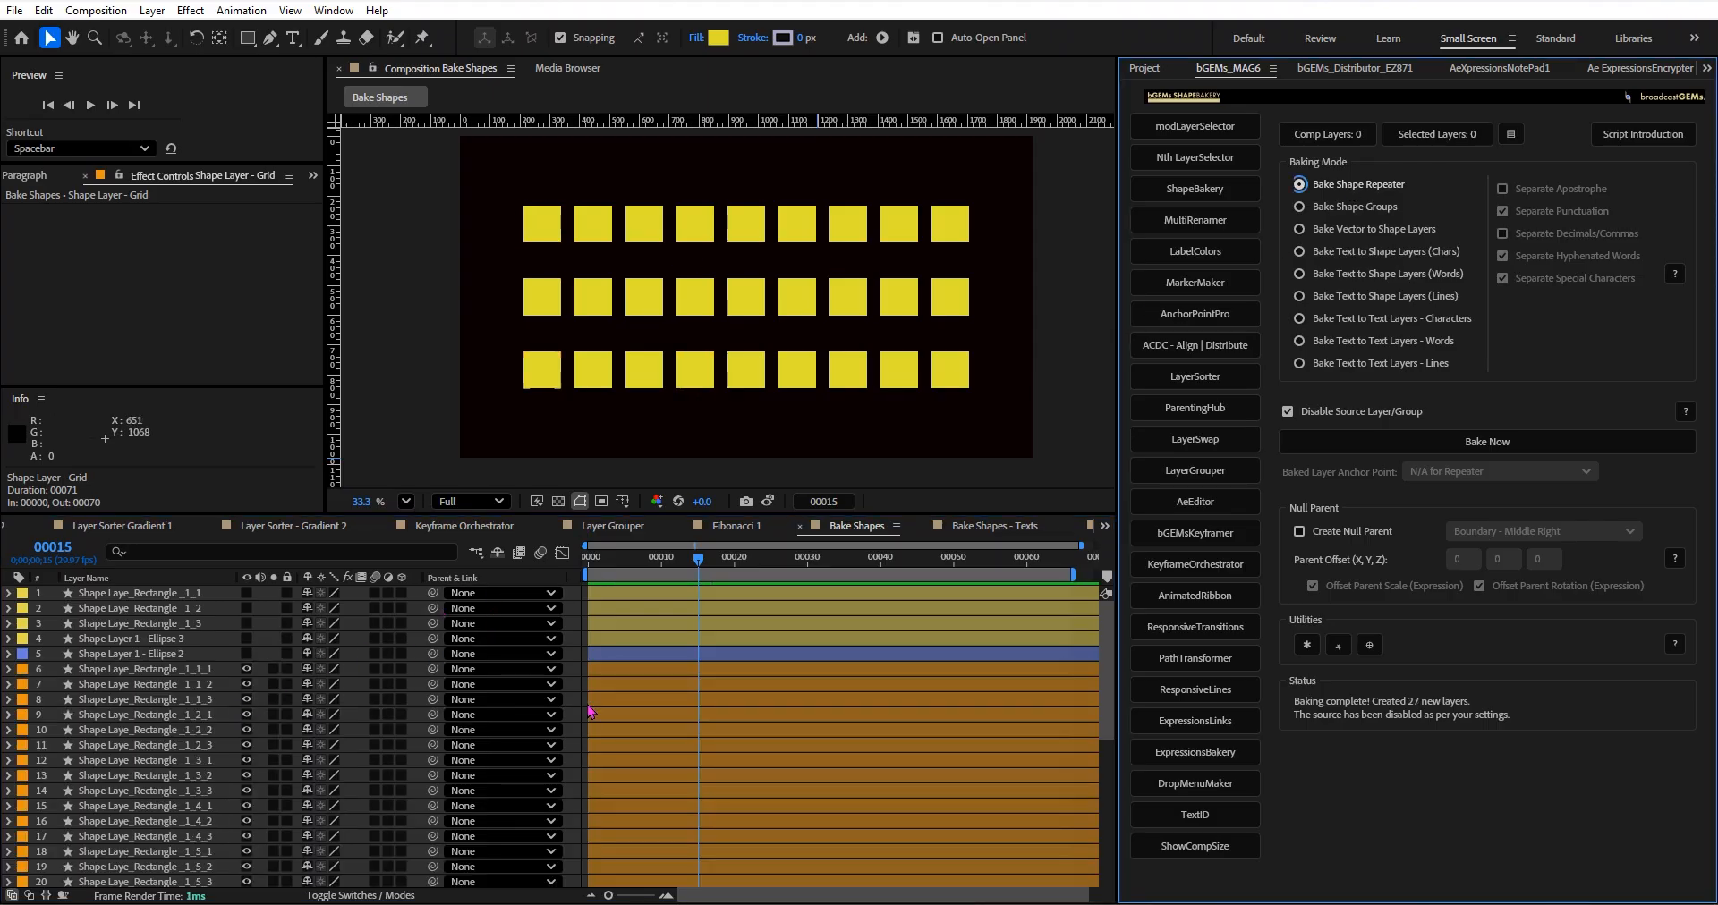
click(722, 565)
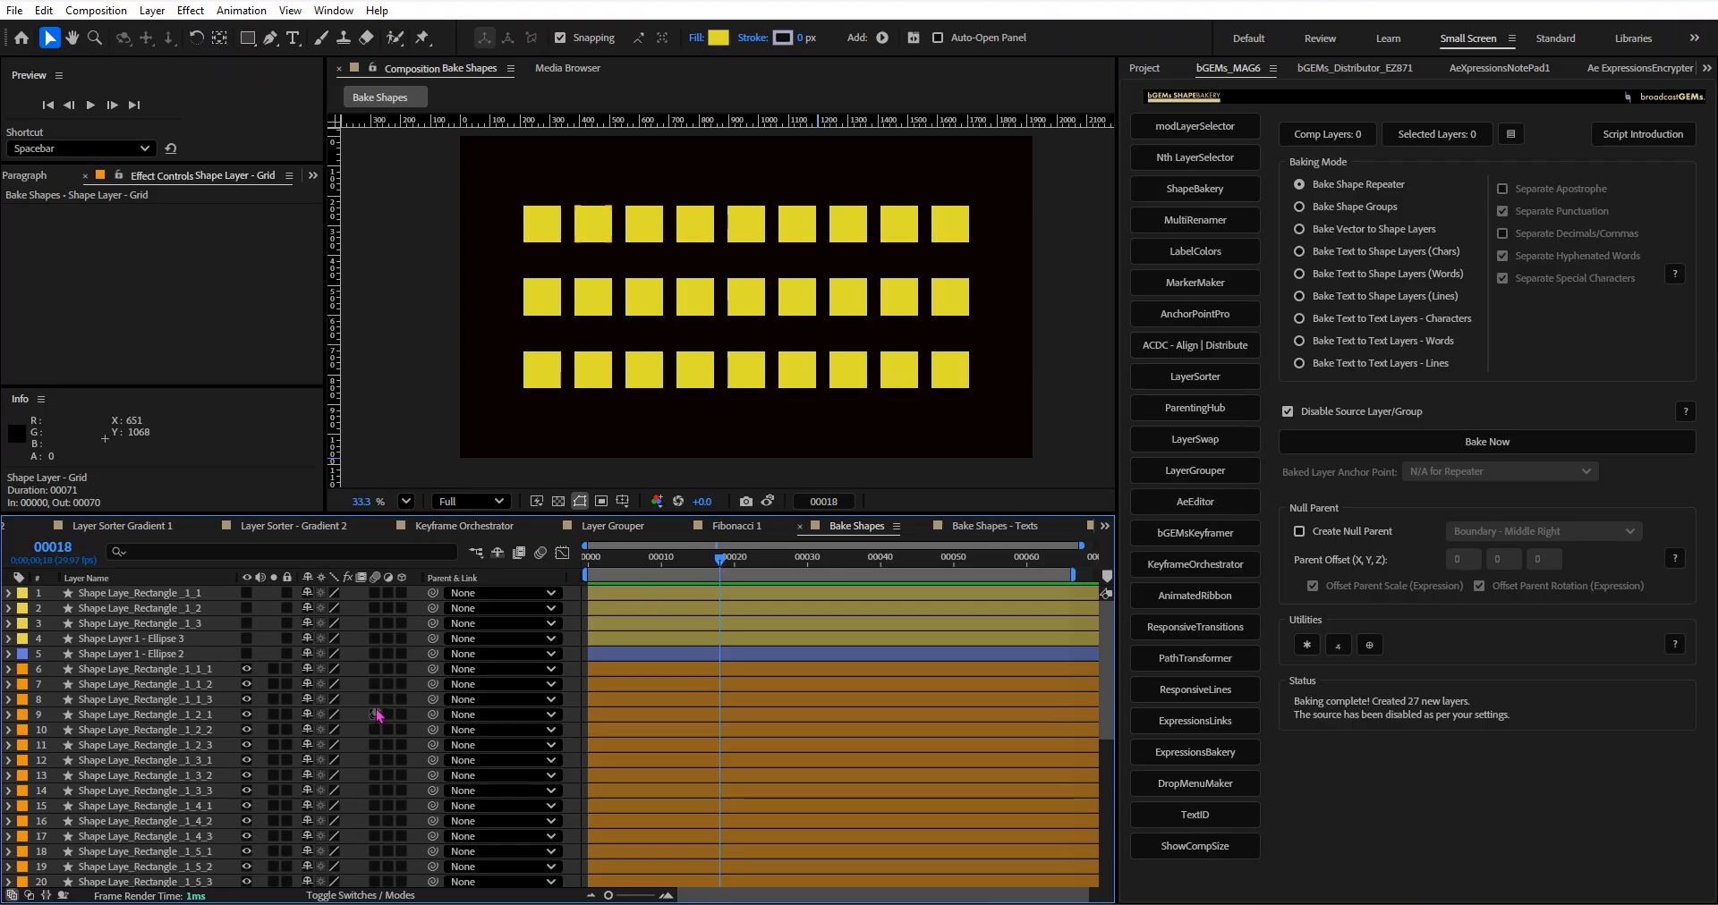
Undo the grid bake, return to the Bake Shapes composition and clear the layer selection.
key(ctrl+z)
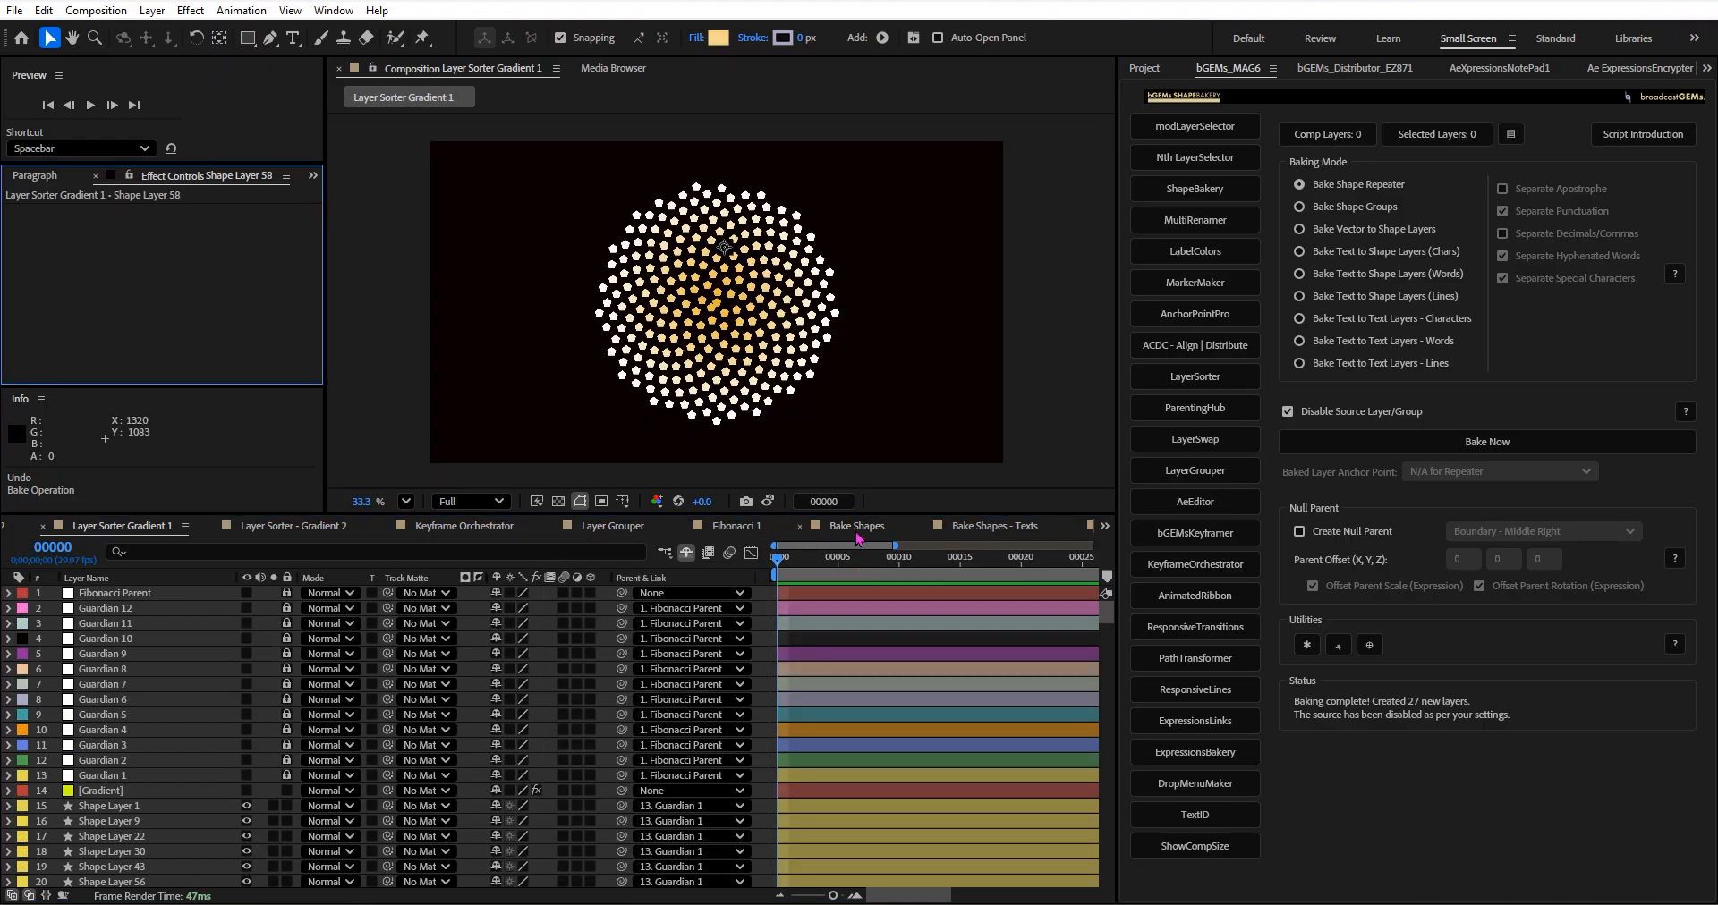
click(856, 526)
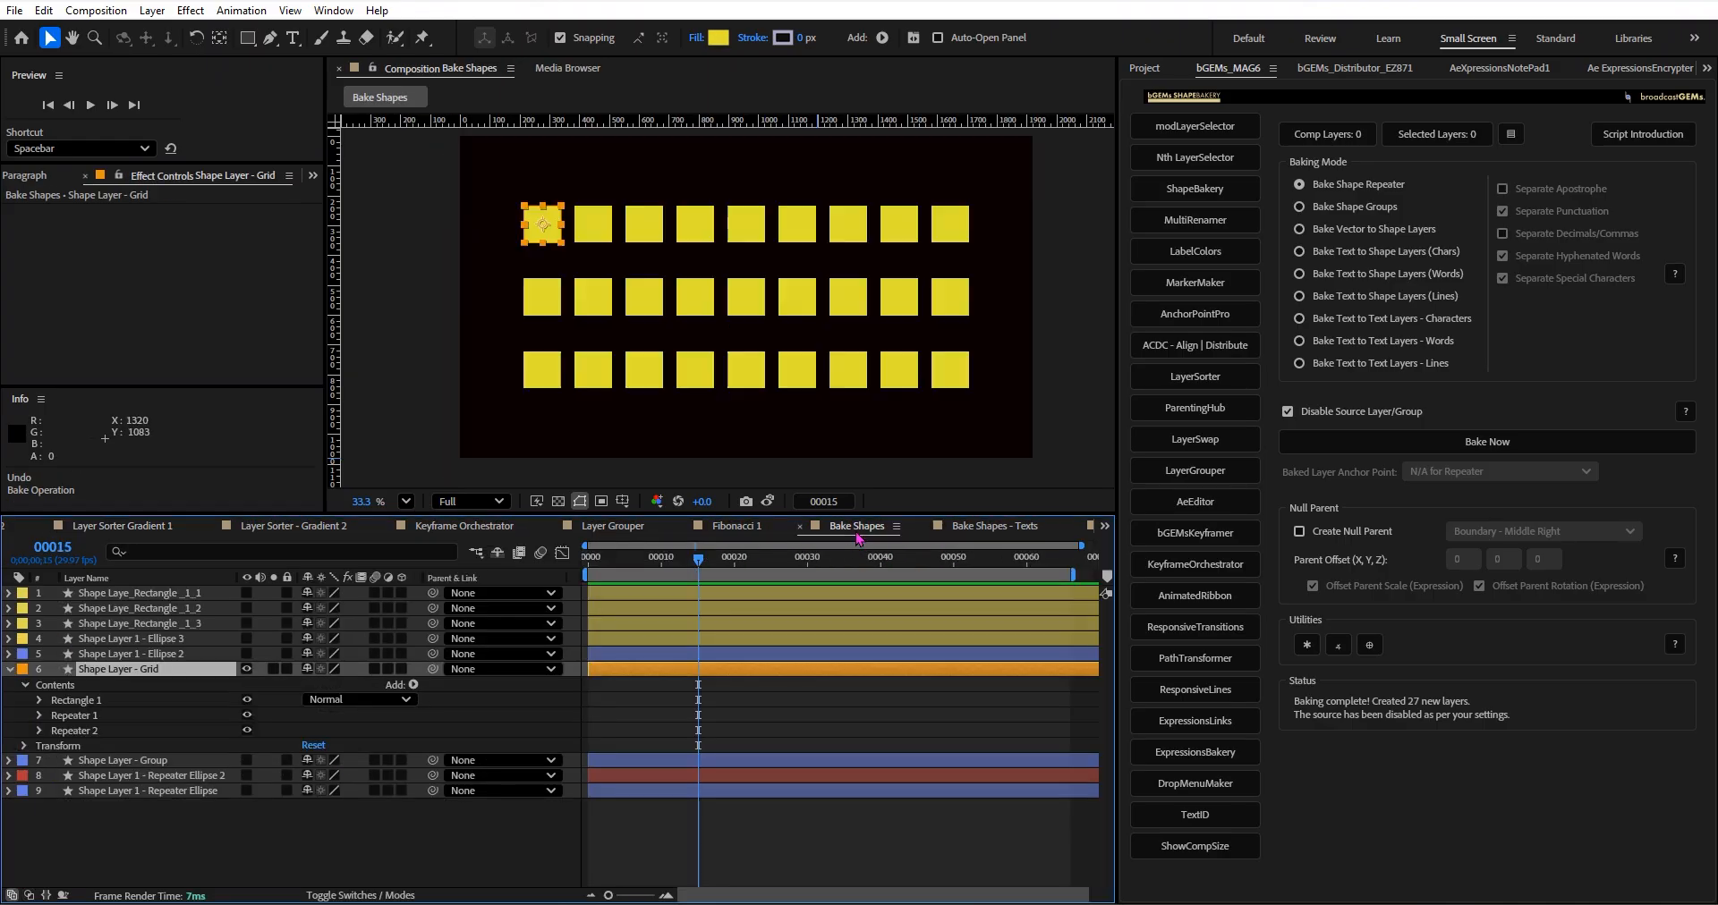
click(577, 443)
key(space)
drag(695, 411, 688, 418)
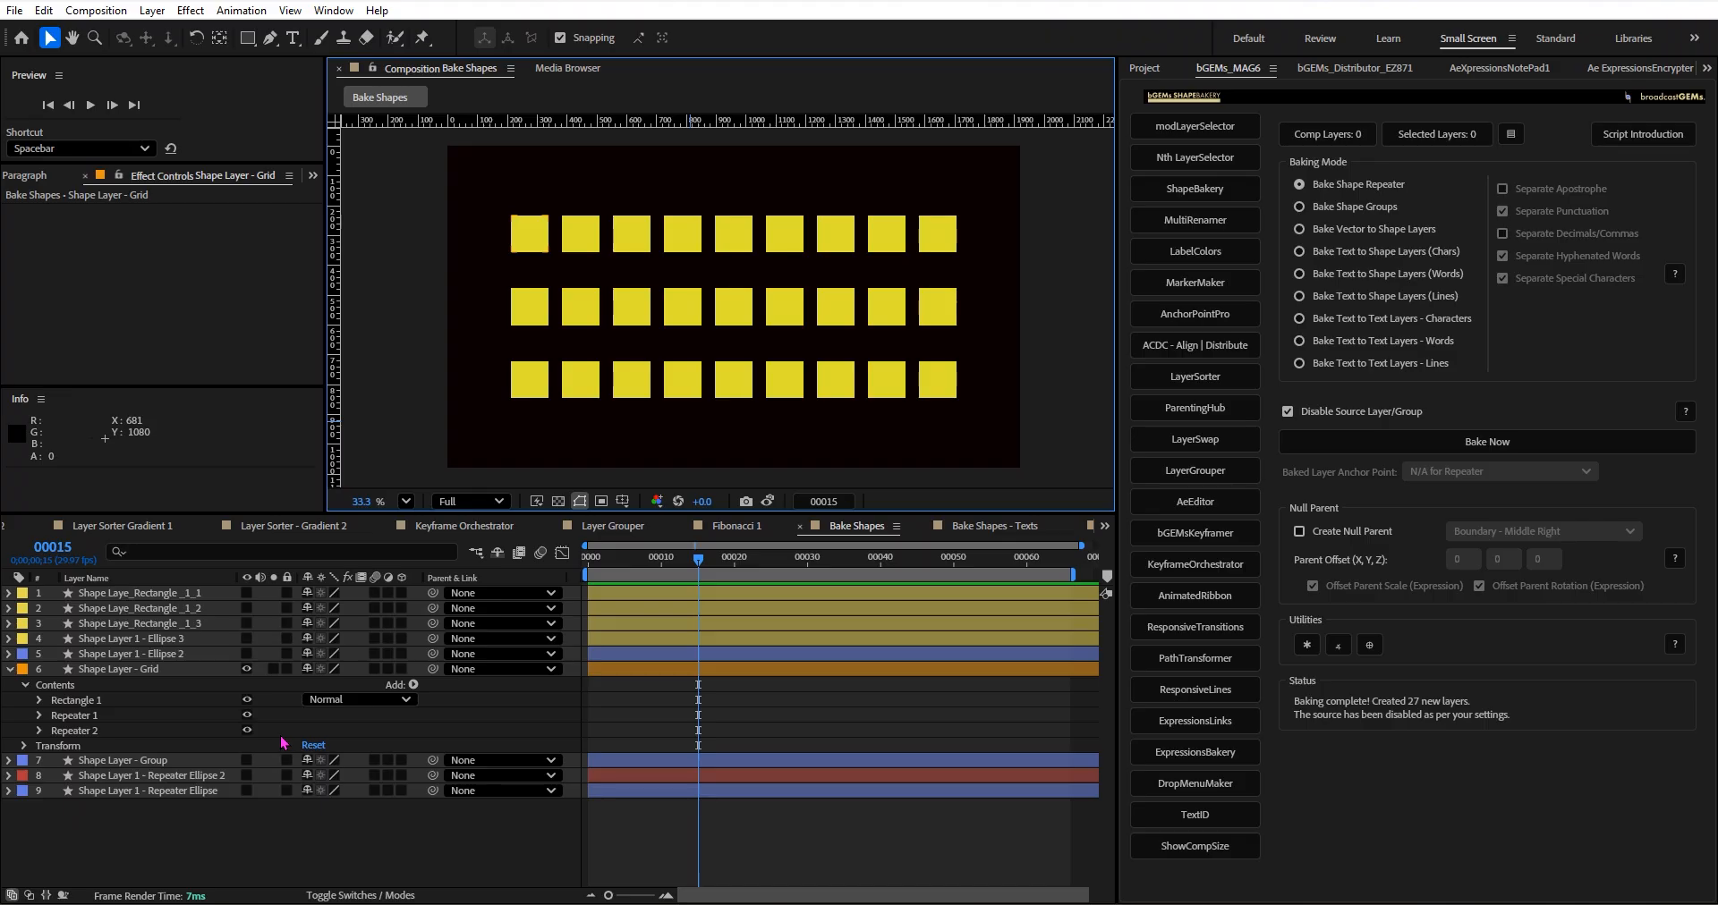
Collapse and hide Shape Layer - Grid, and make Shape Layer 1 - Repeater Ellipse 2 visible in its place.
click(10, 669)
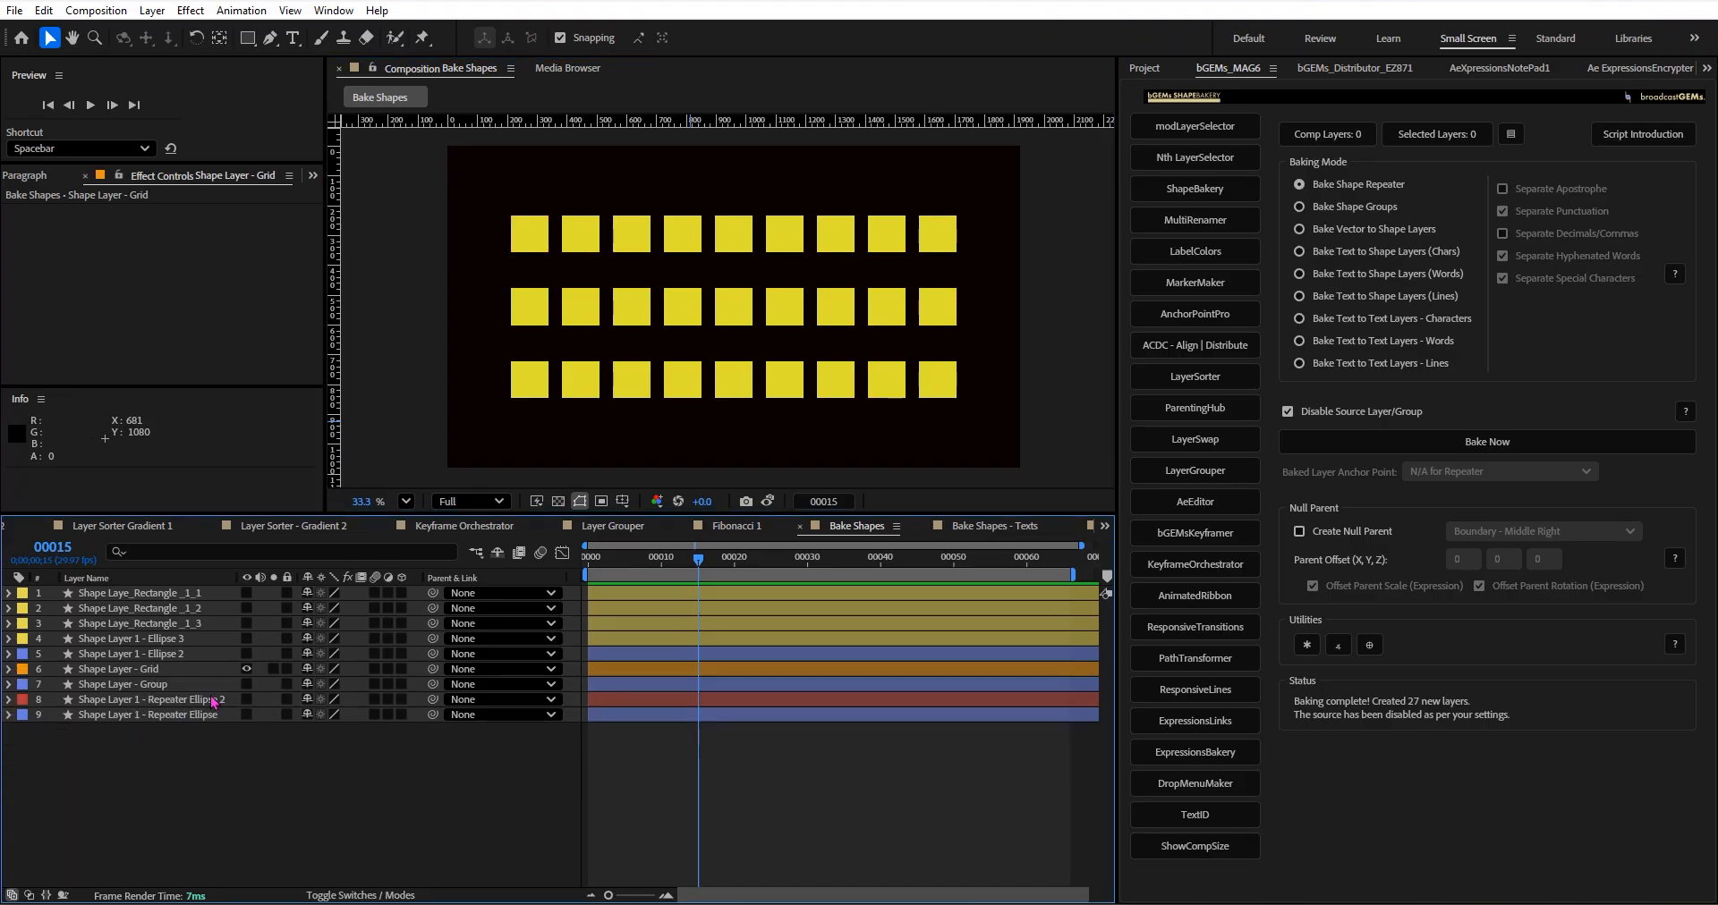
click(246, 700)
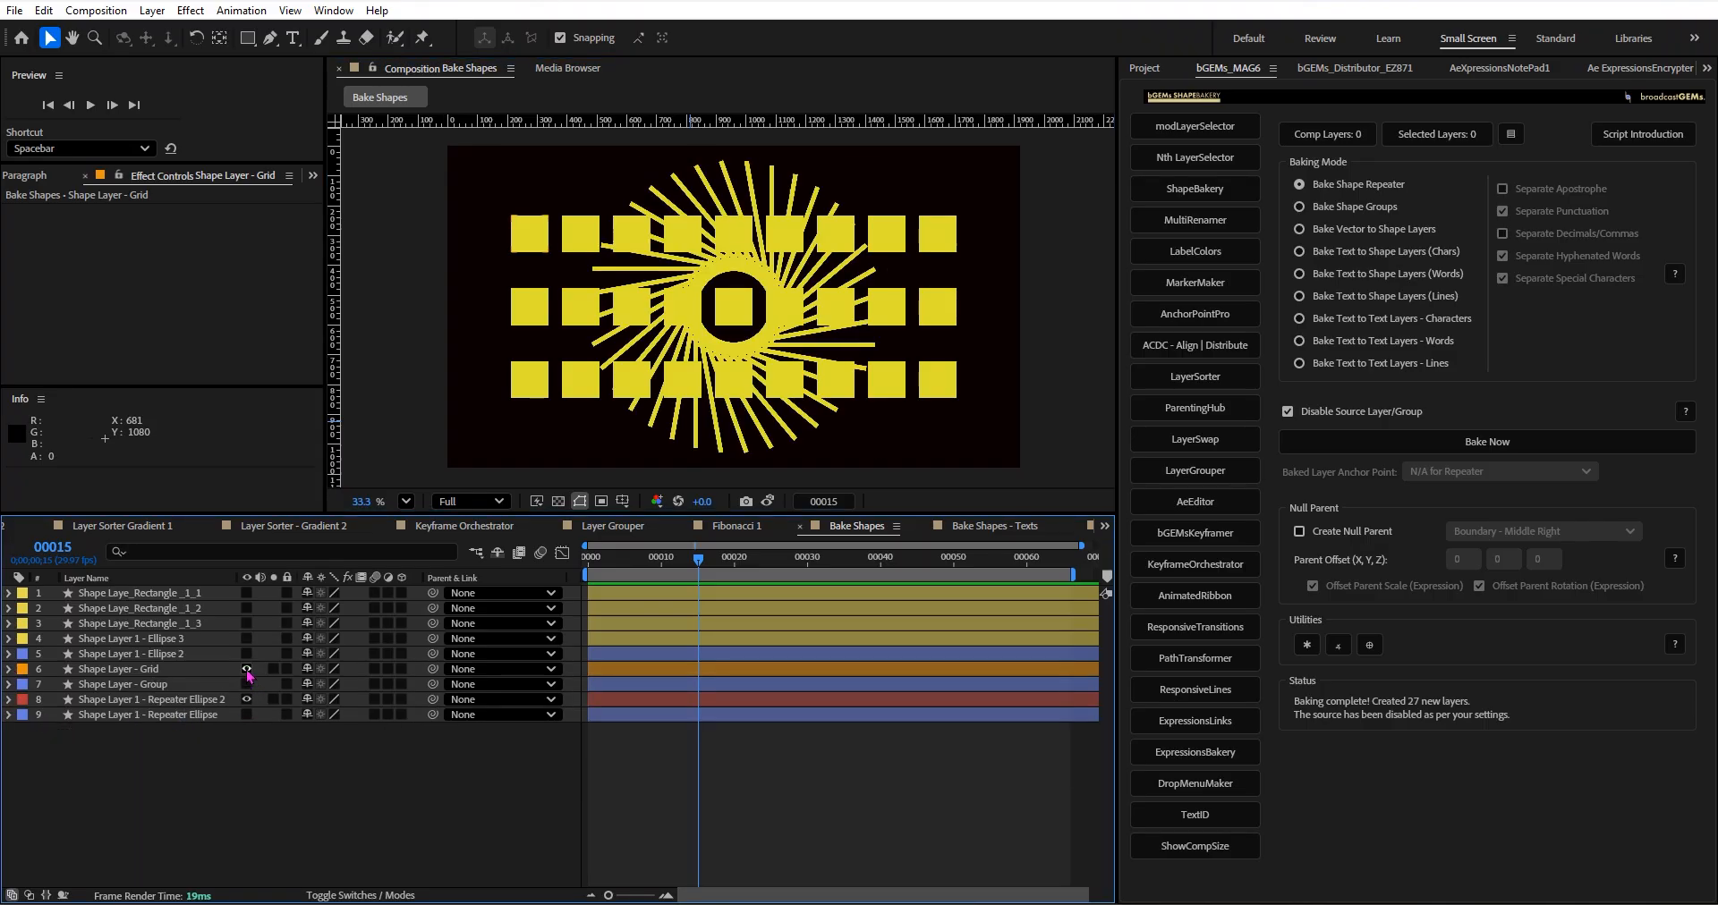
click(246, 670)
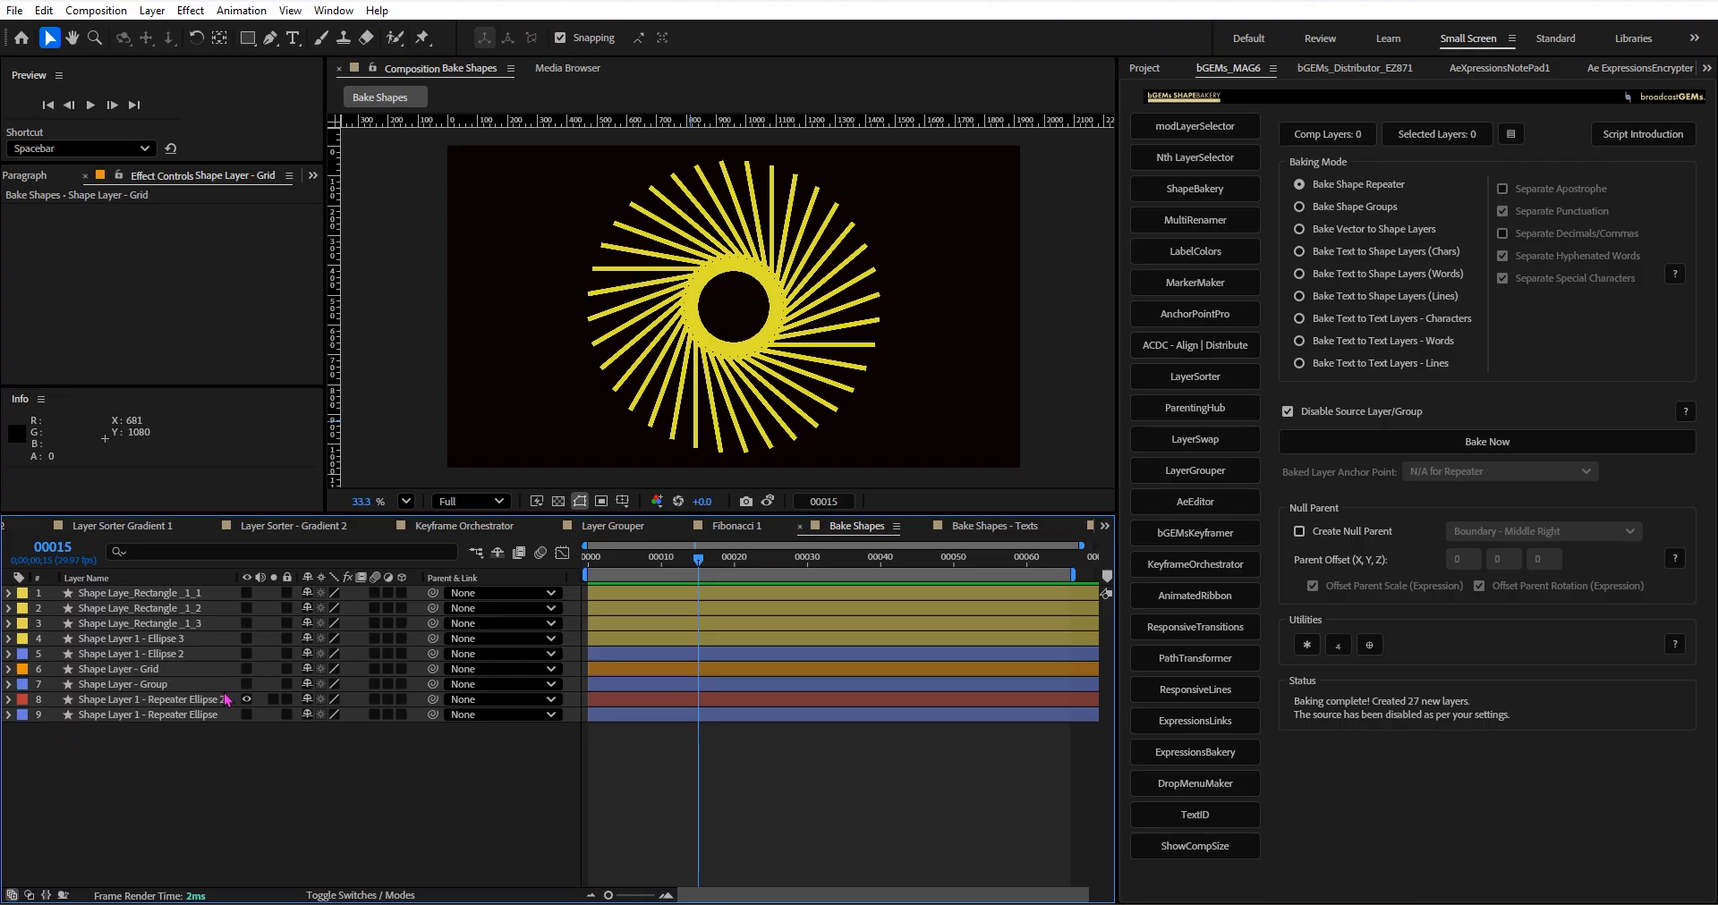
click(9, 684)
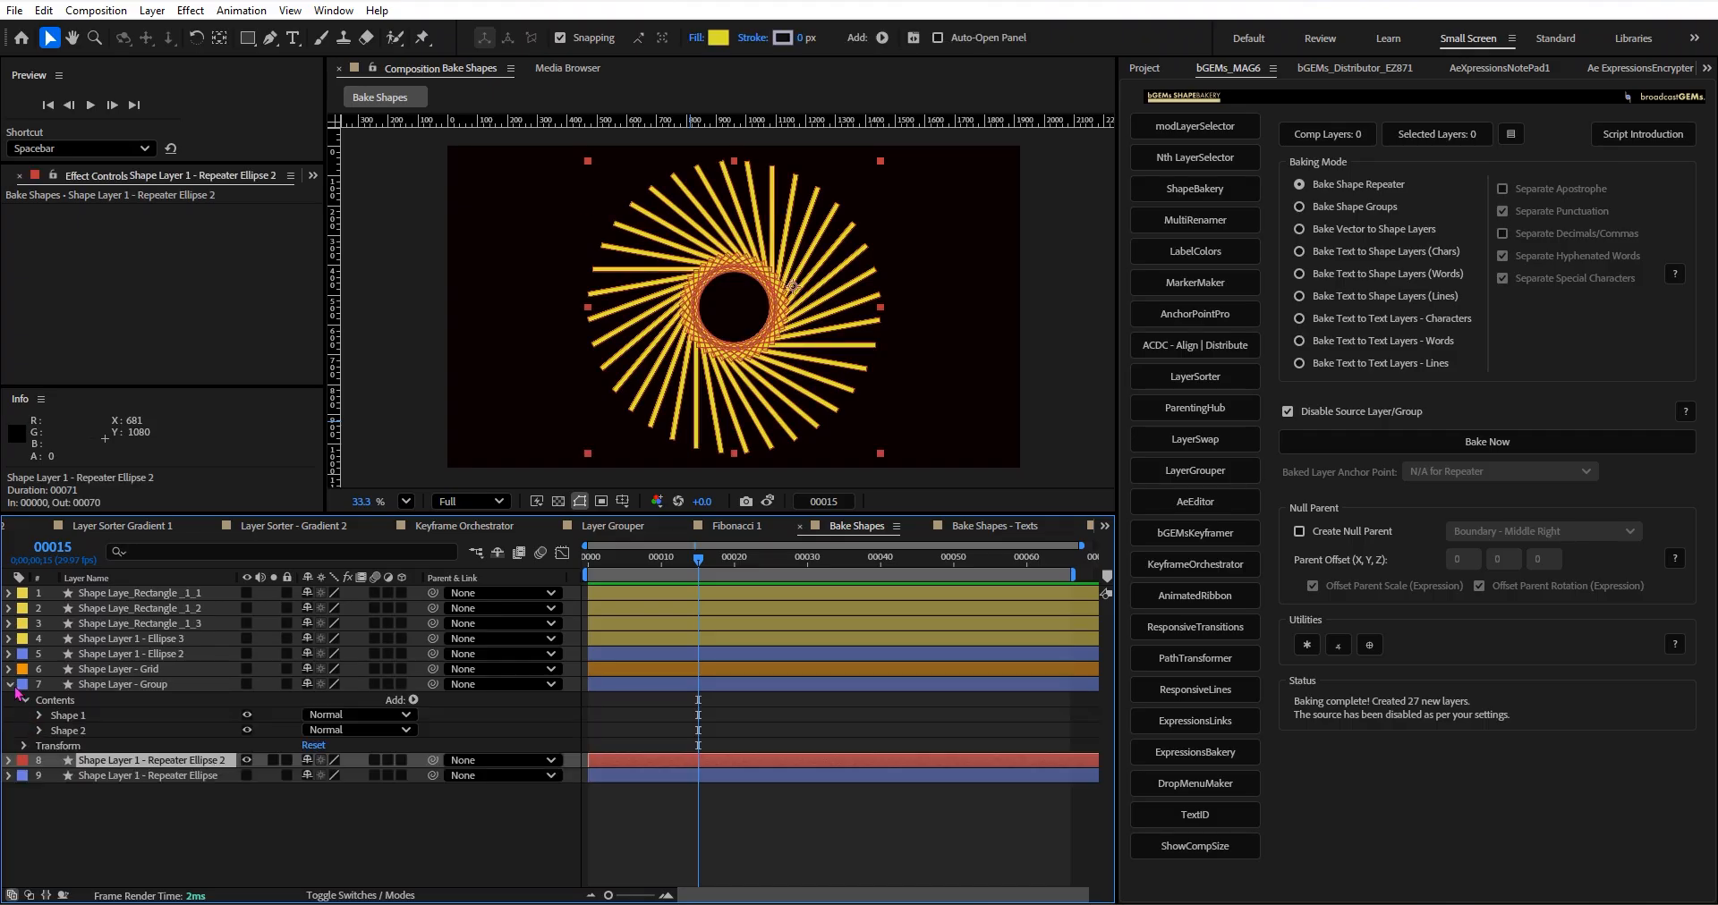
click(10, 684)
Show Shape Layer 1 - Repeater Ellipse instead of Repeater Ellipse 2, and examine its rectangle and repeater contents.
click(247, 715)
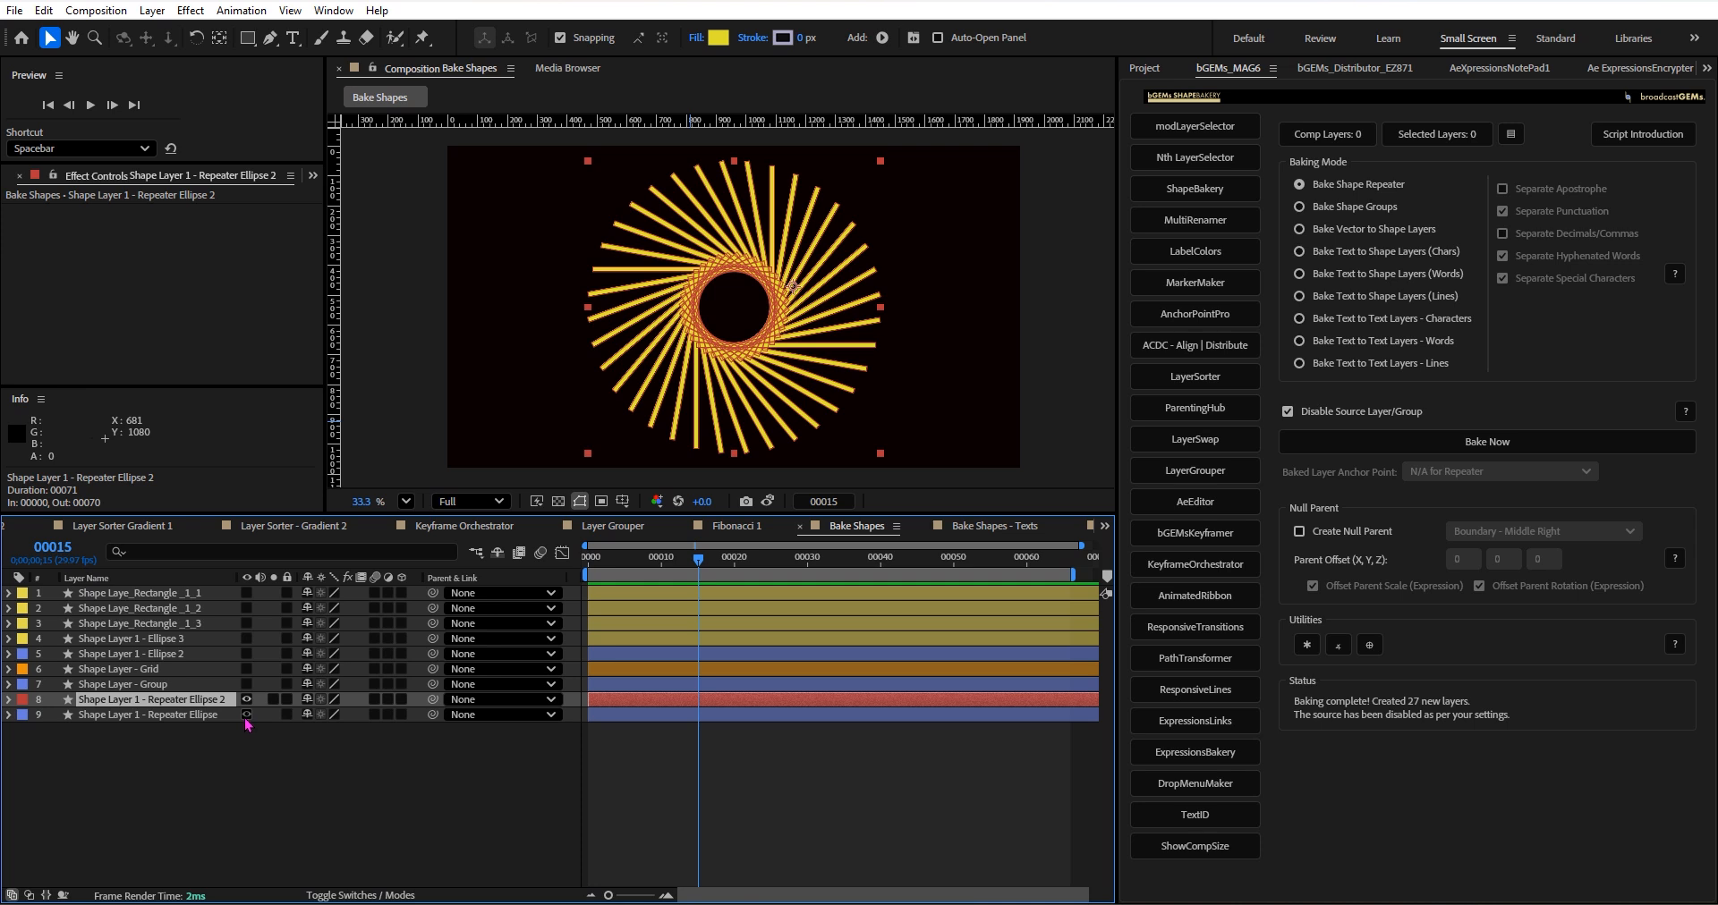
click(247, 699)
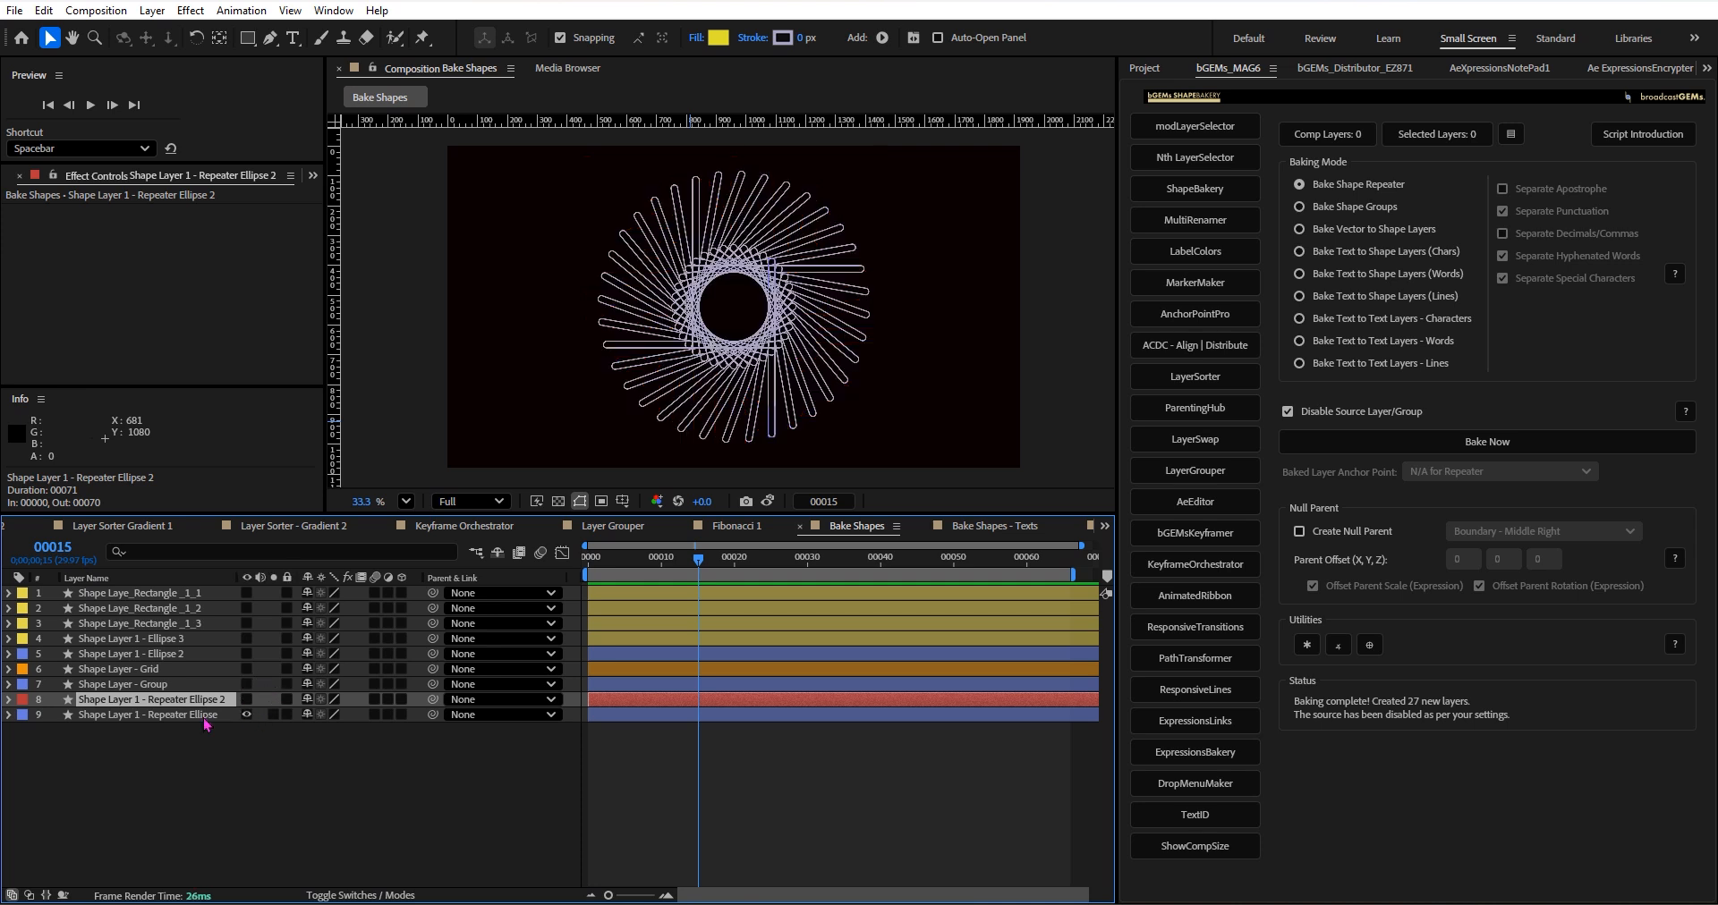
click(201, 716)
click(10, 714)
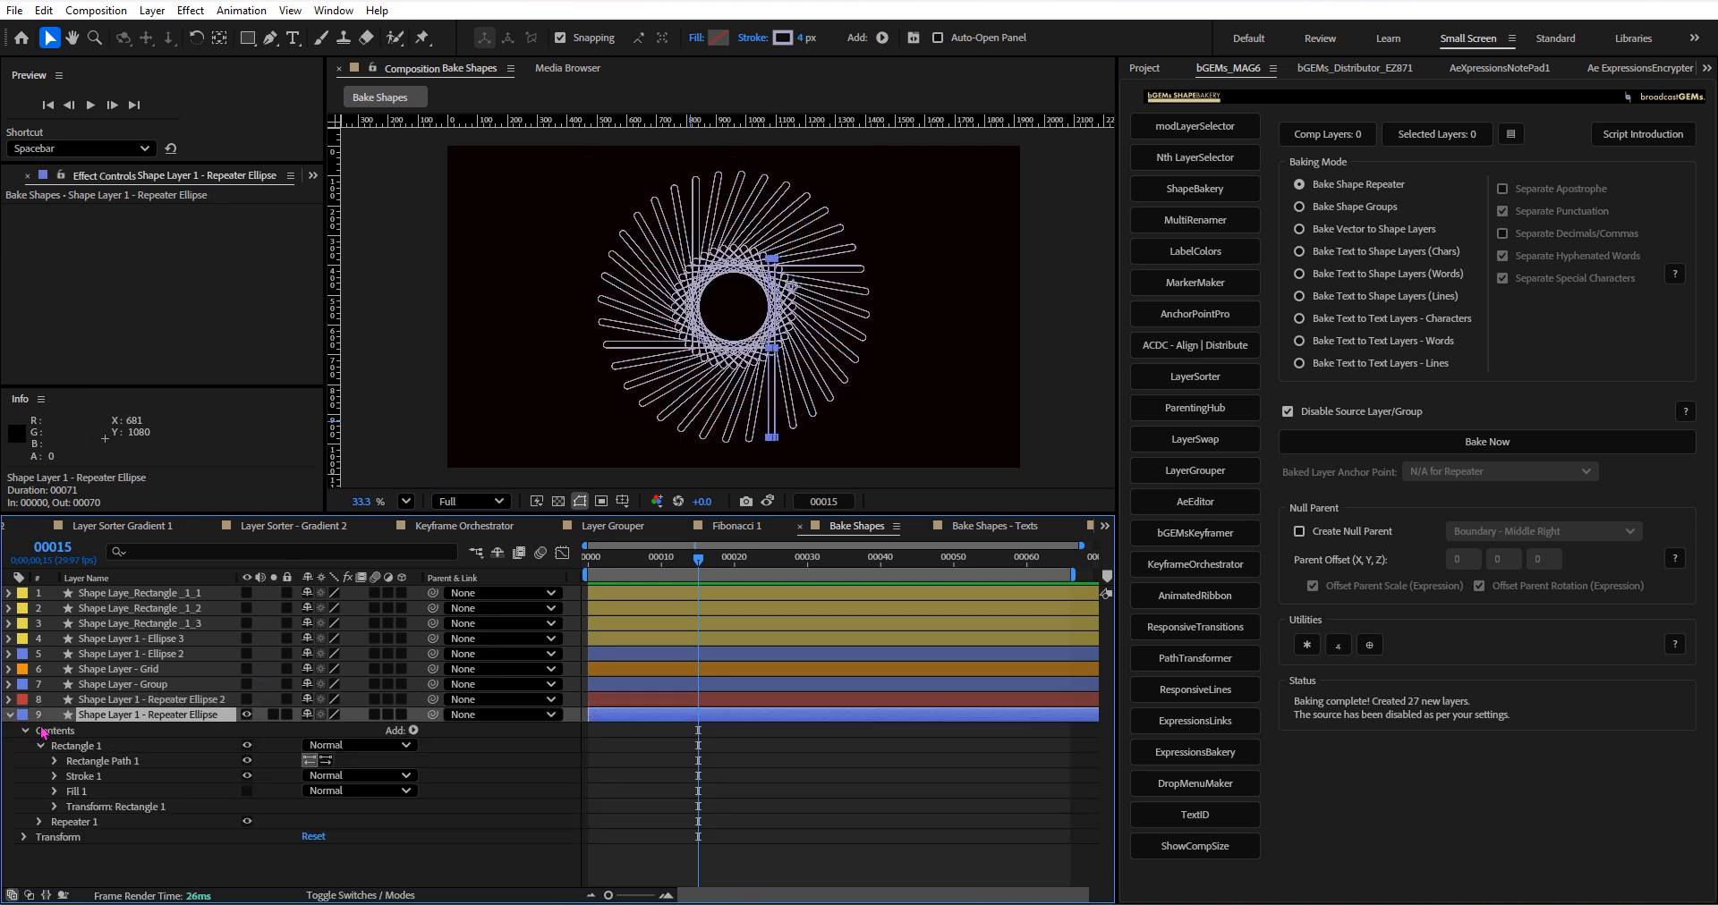
click(40, 746)
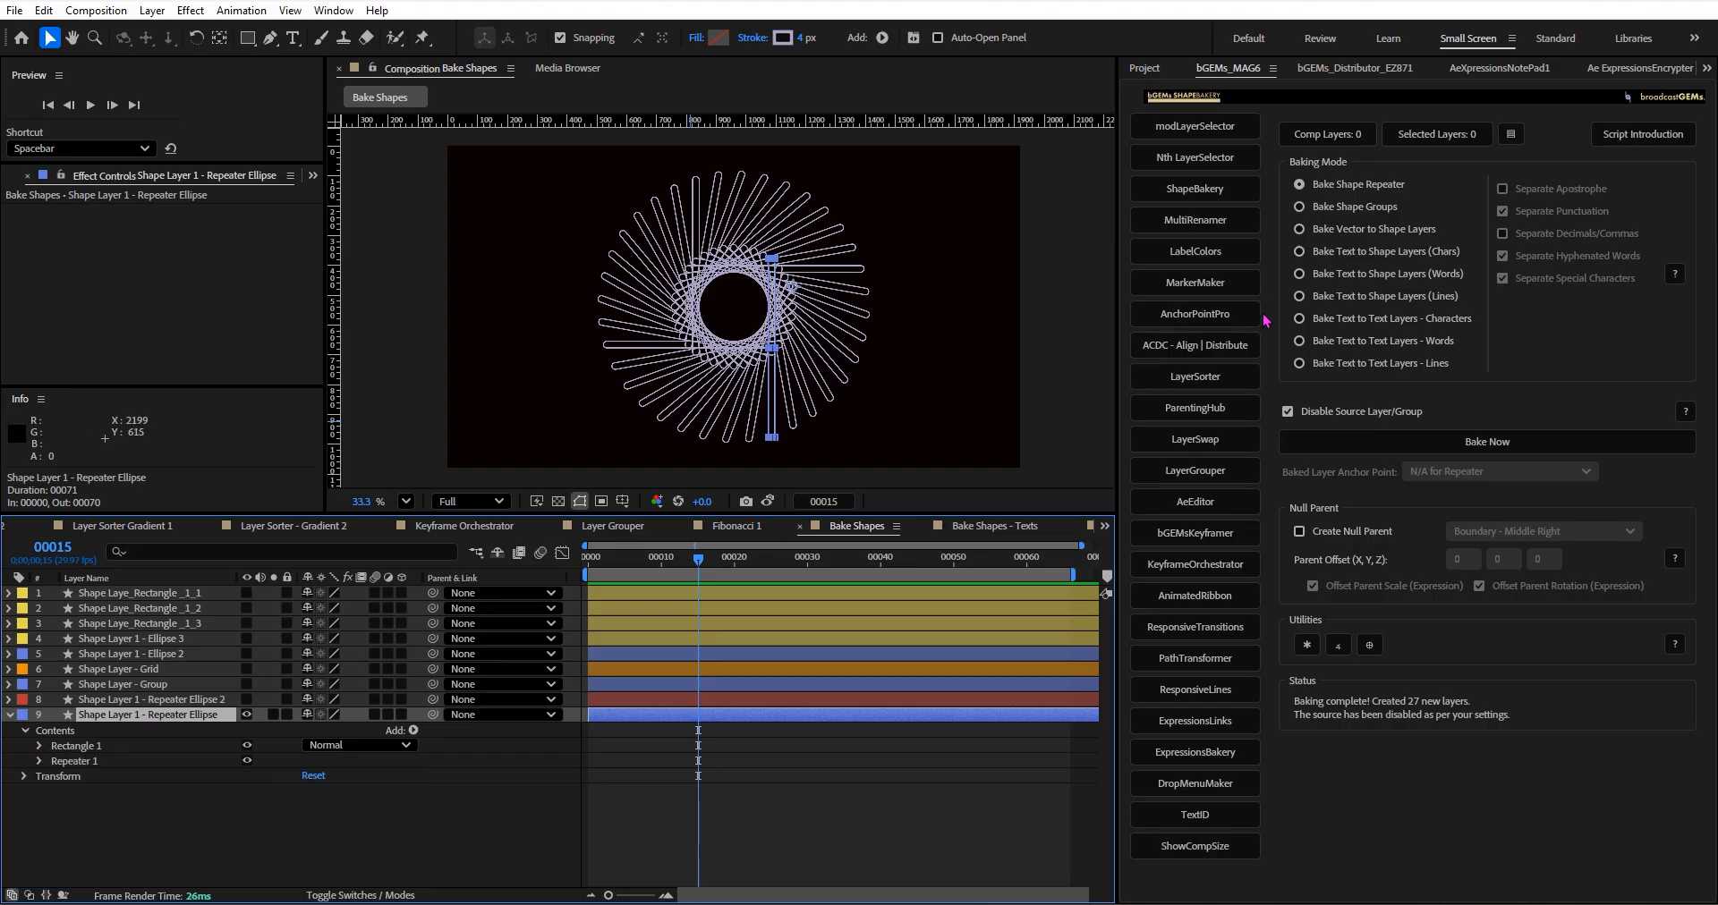
click(10, 716)
Hide Shape Layer 1 - Repeater Ellipse, and make Shape Layer 1 - Ellipse 3 visible and selected.
click(246, 715)
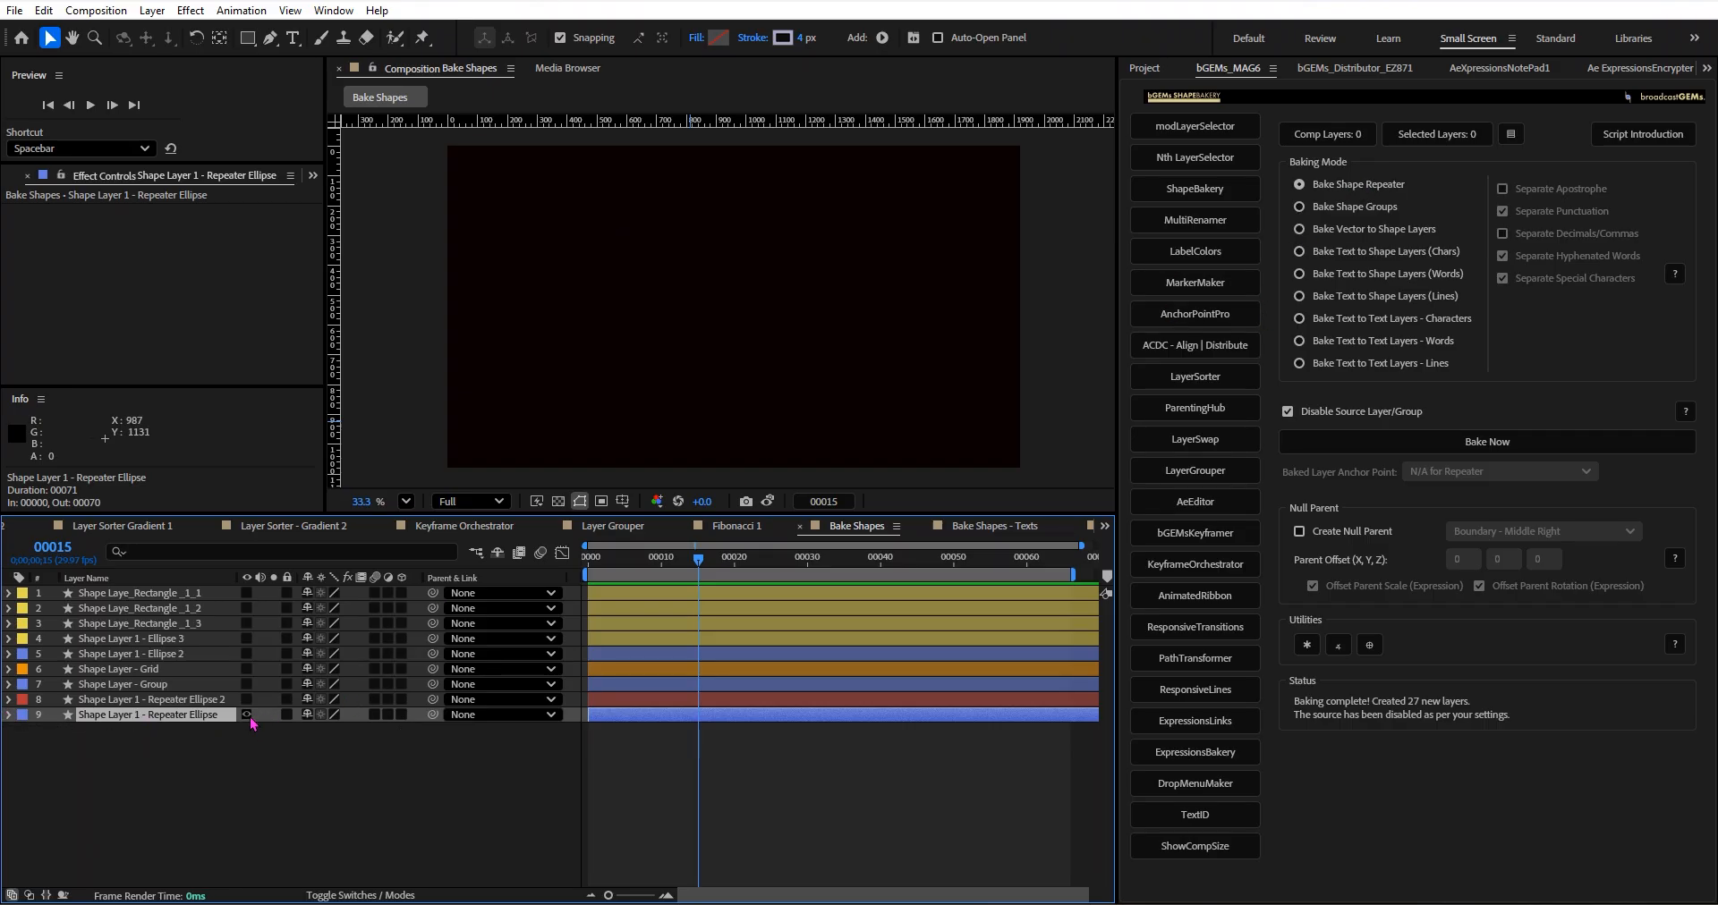
click(246, 639)
click(127, 654)
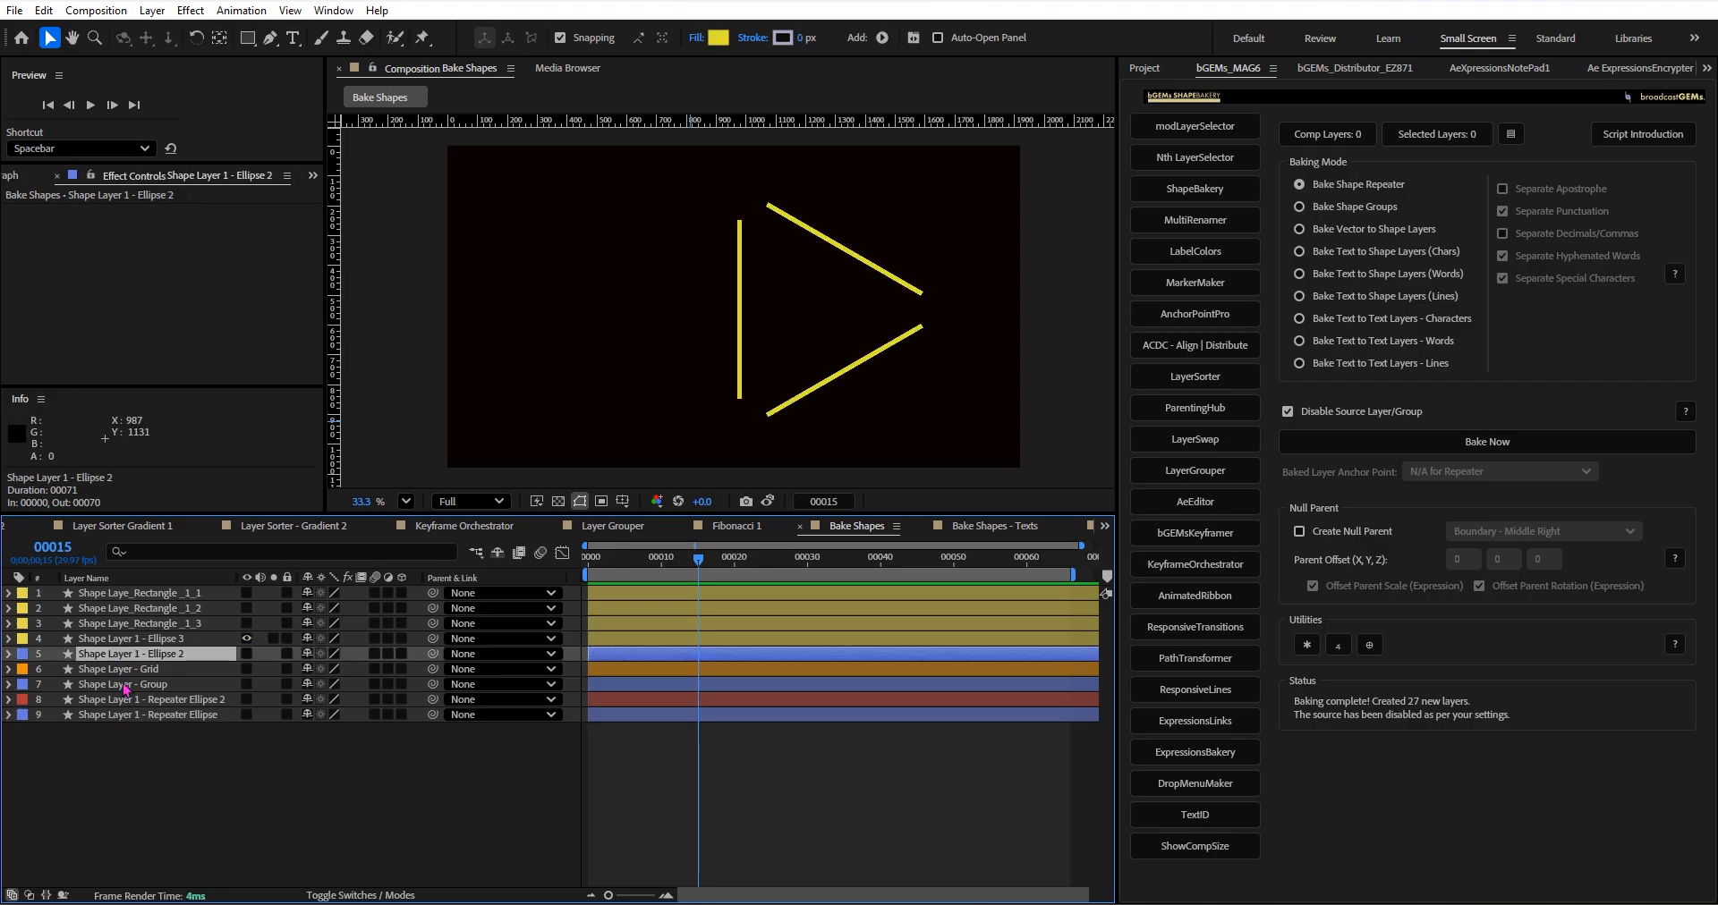
click(157, 638)
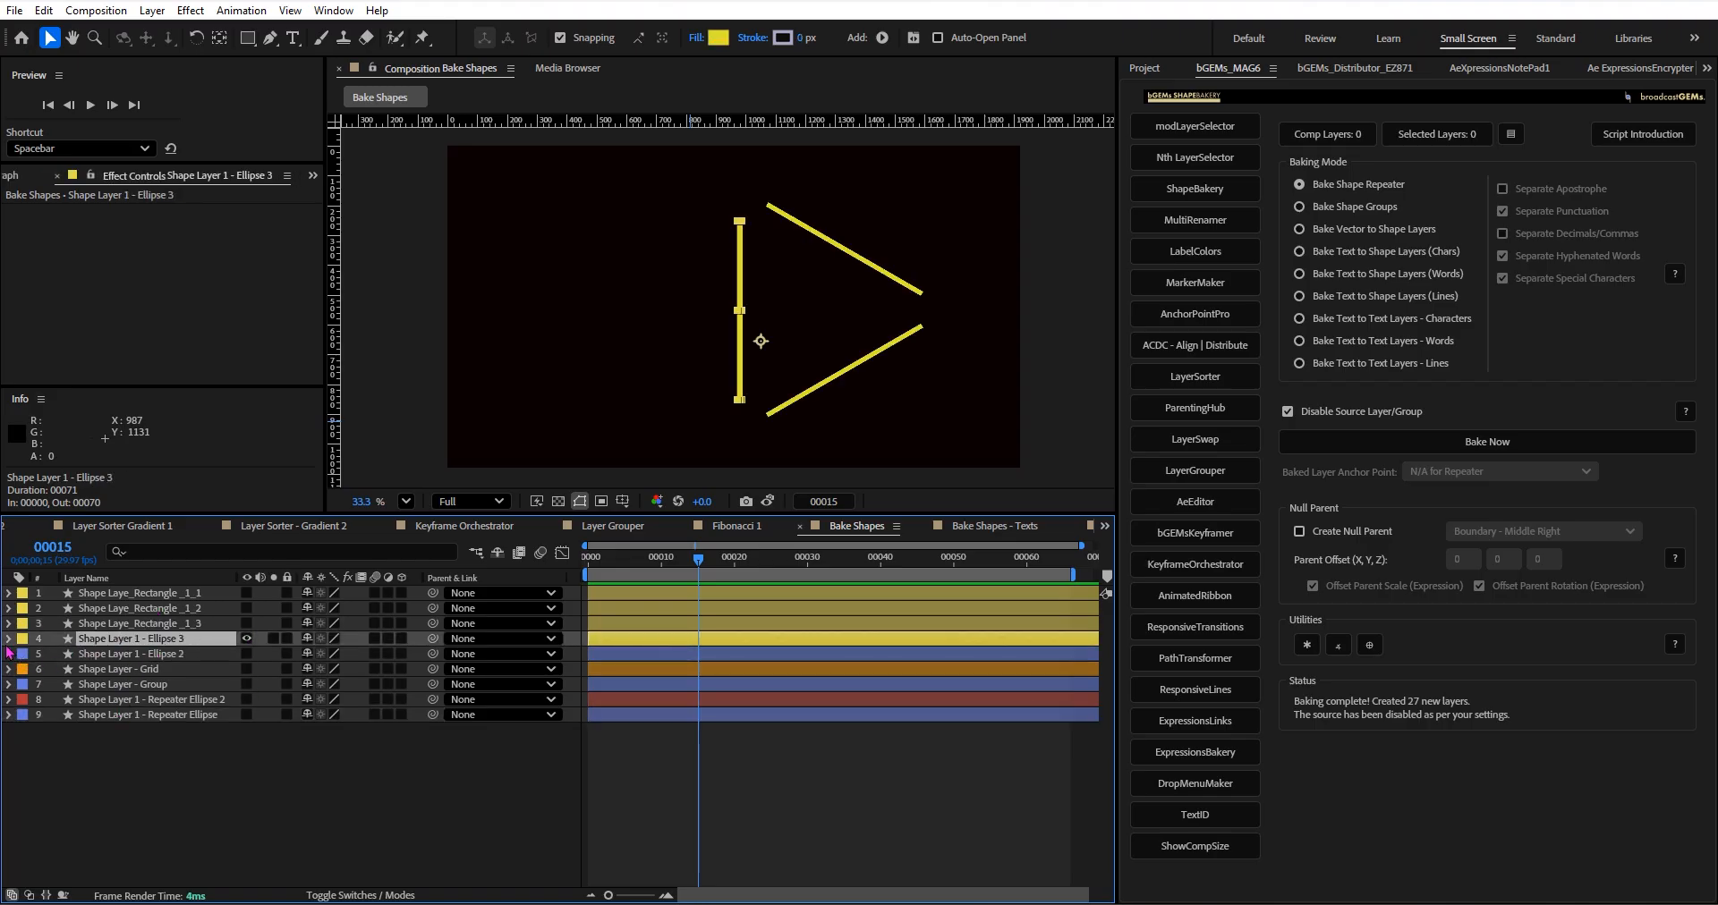
Examine the anchor point and other transform settings of Repeater 1 in Shape Layer 1 - Ellipse 3, and collapse the layer.
click(10, 639)
click(24, 654)
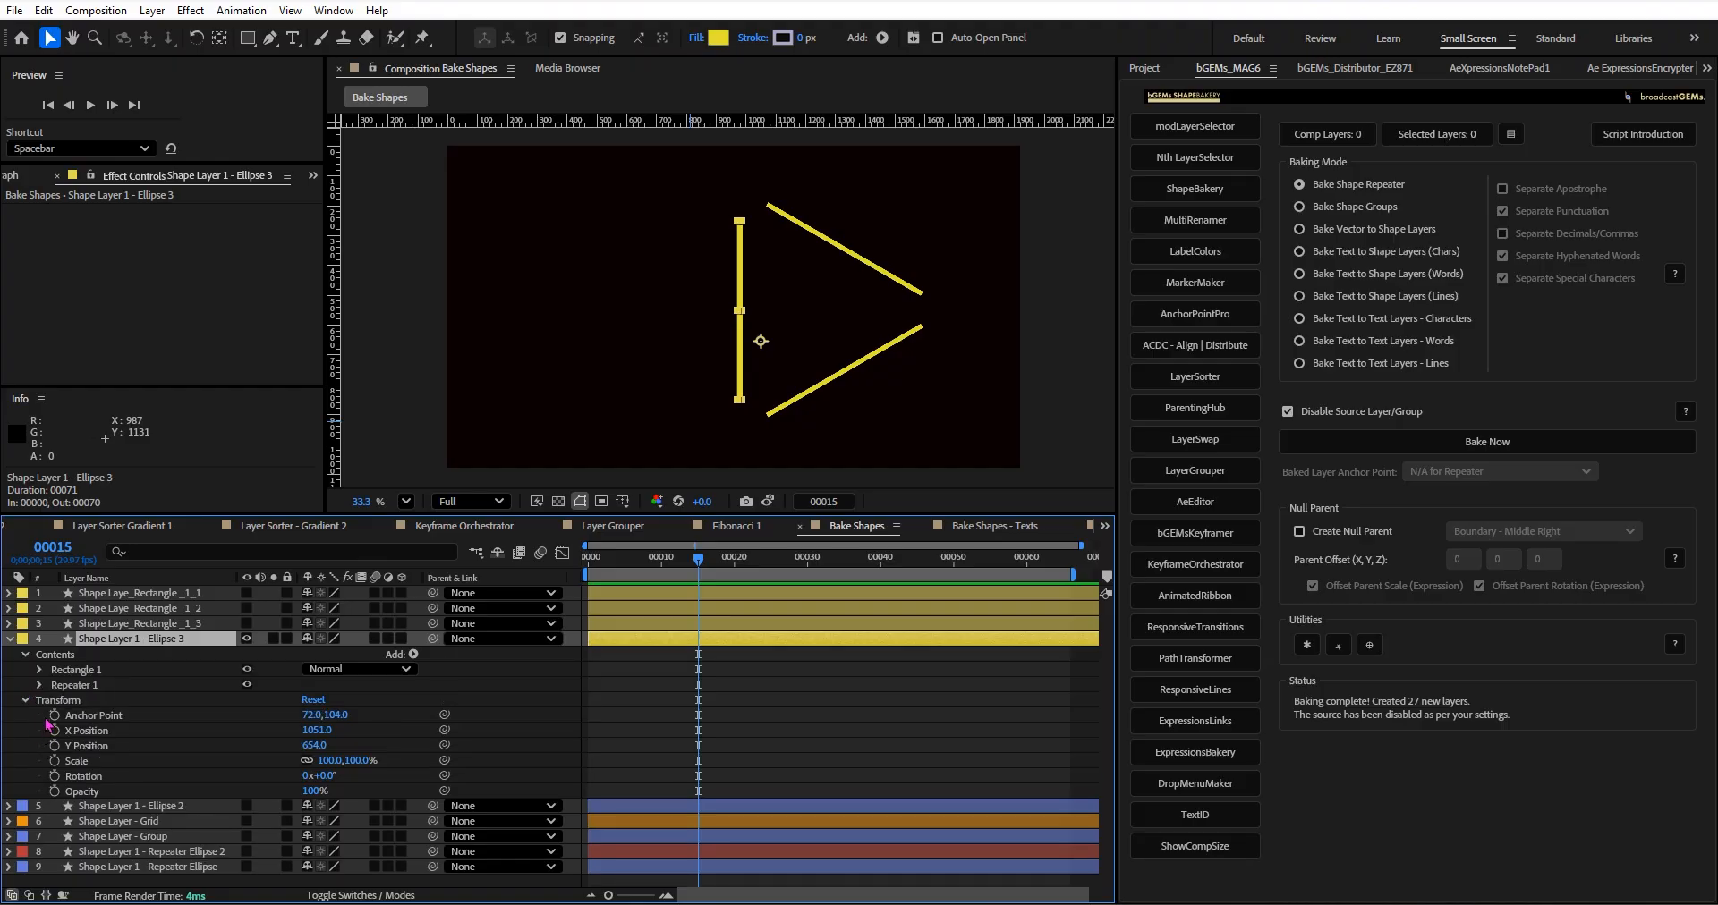
click(40, 685)
click(55, 746)
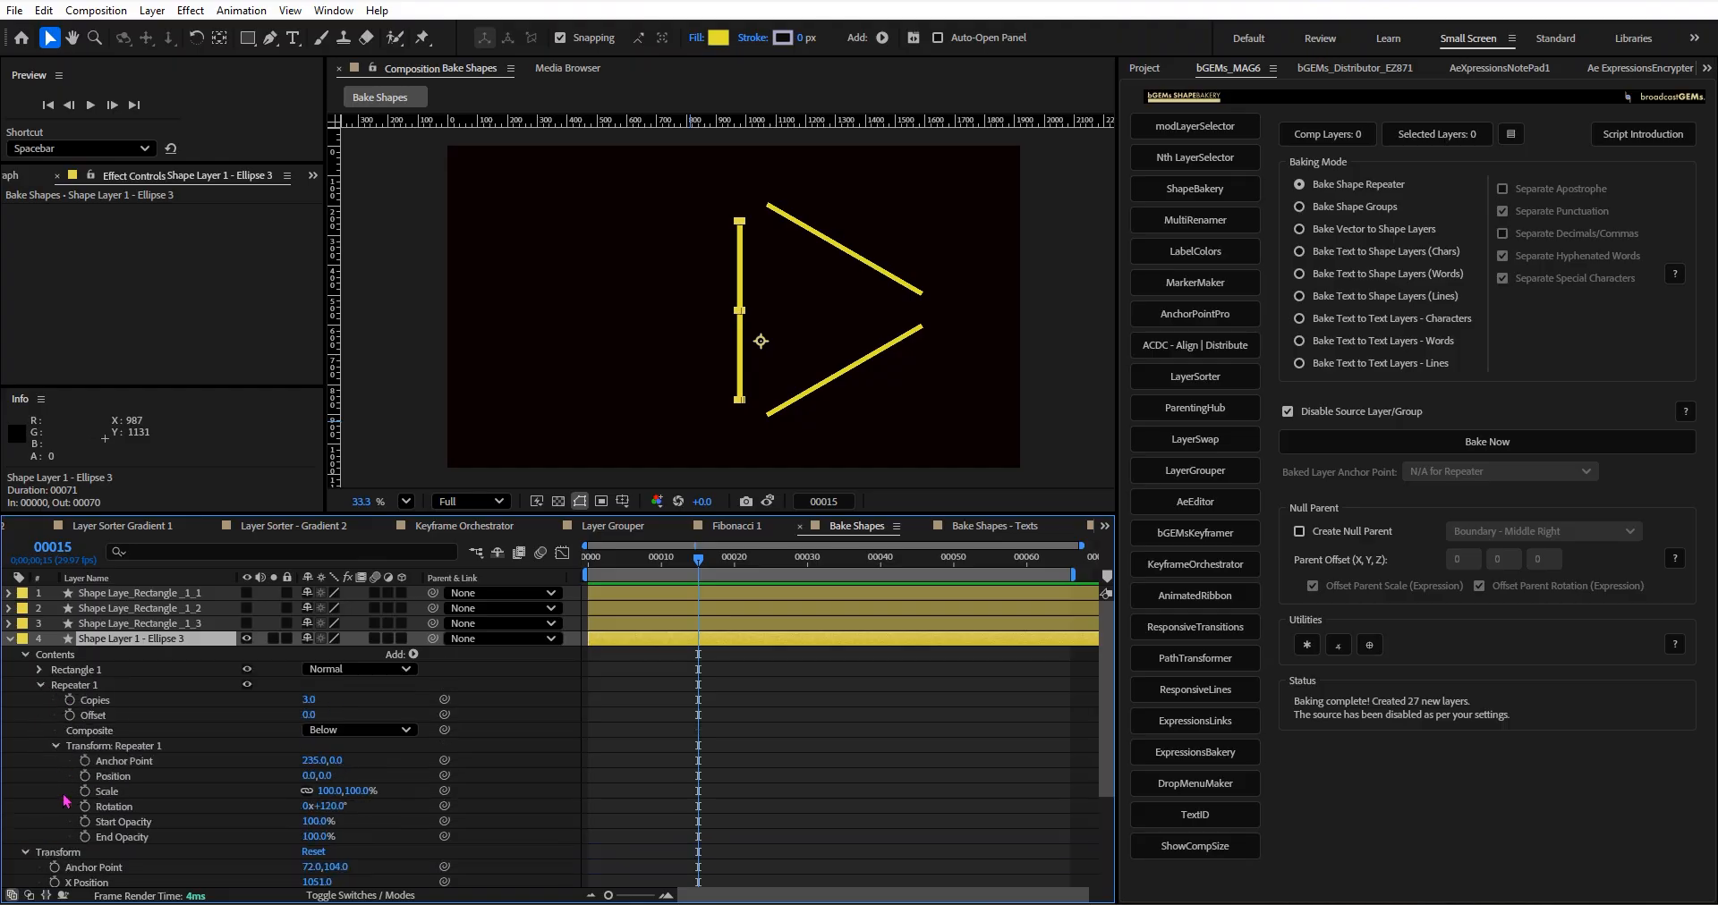
click(163, 762)
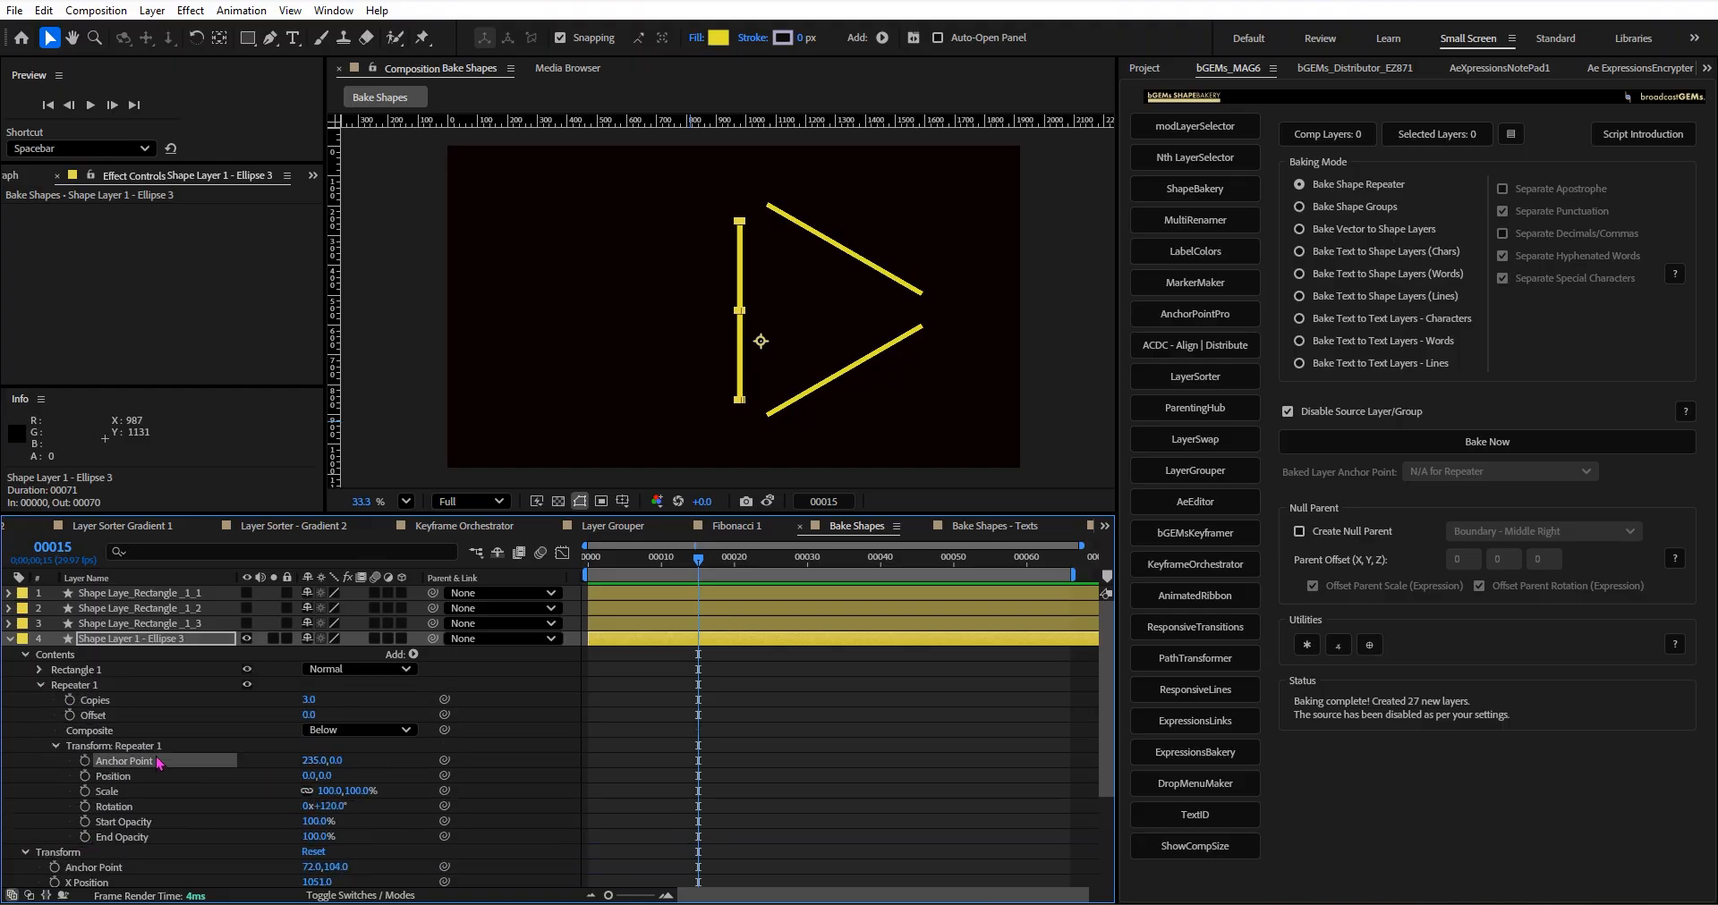
click(11, 639)
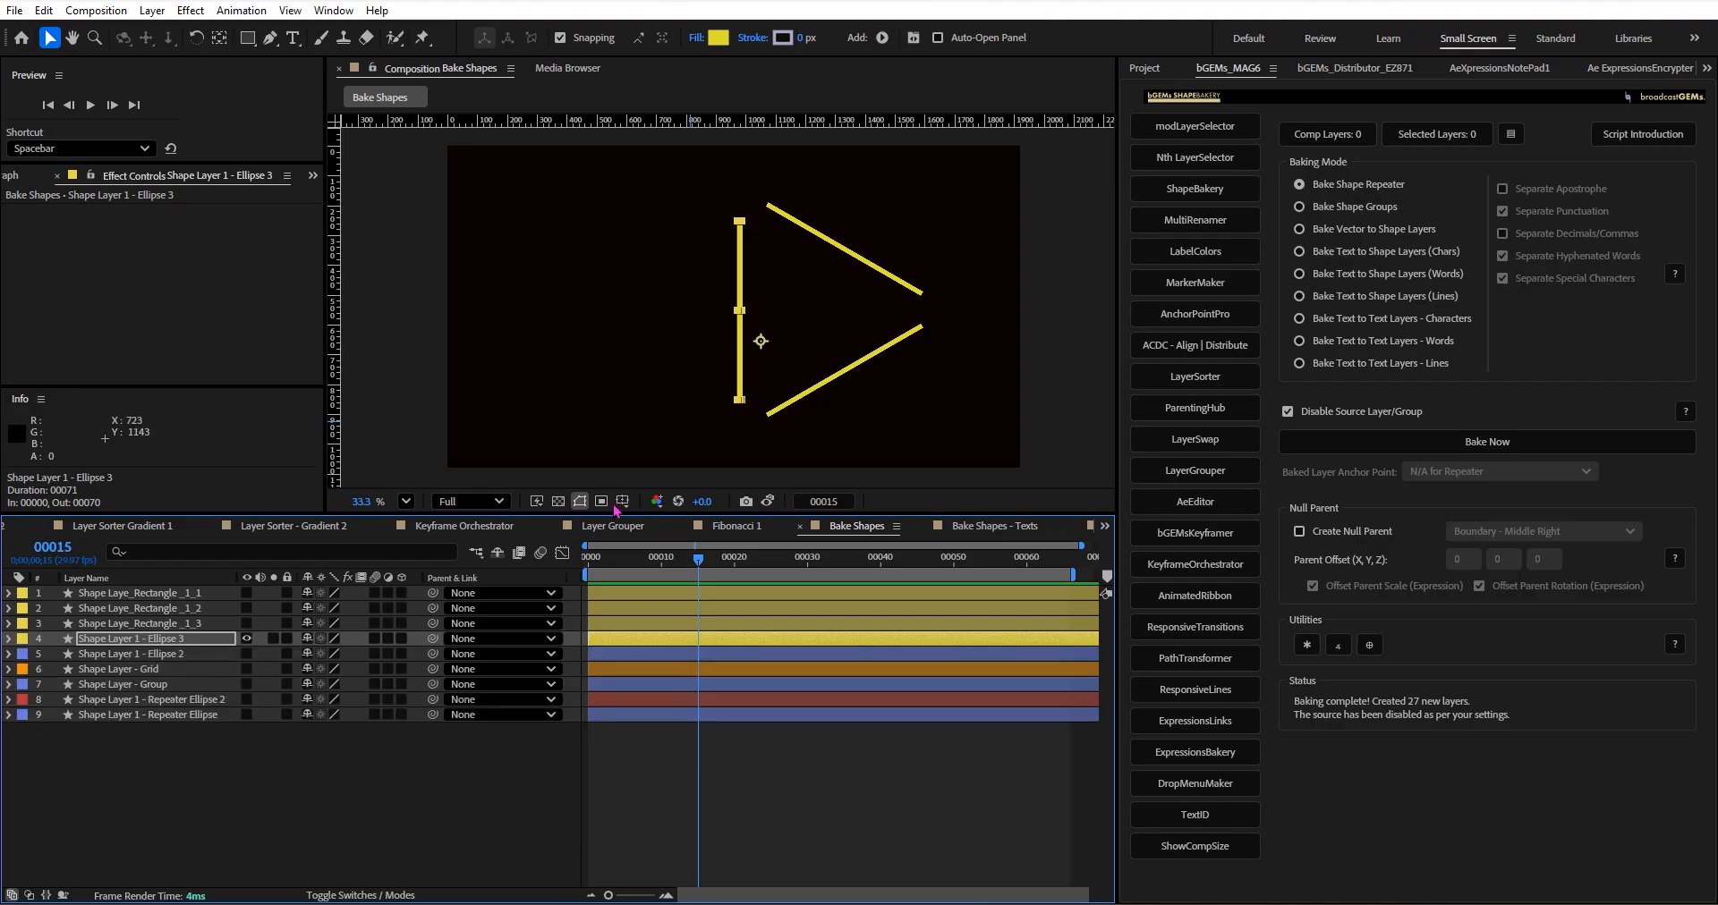
Bake the repeater of Shape Layer 1 - Ellipse 3 into separate shape layers, and solo the three baked rectangles.
click(757, 504)
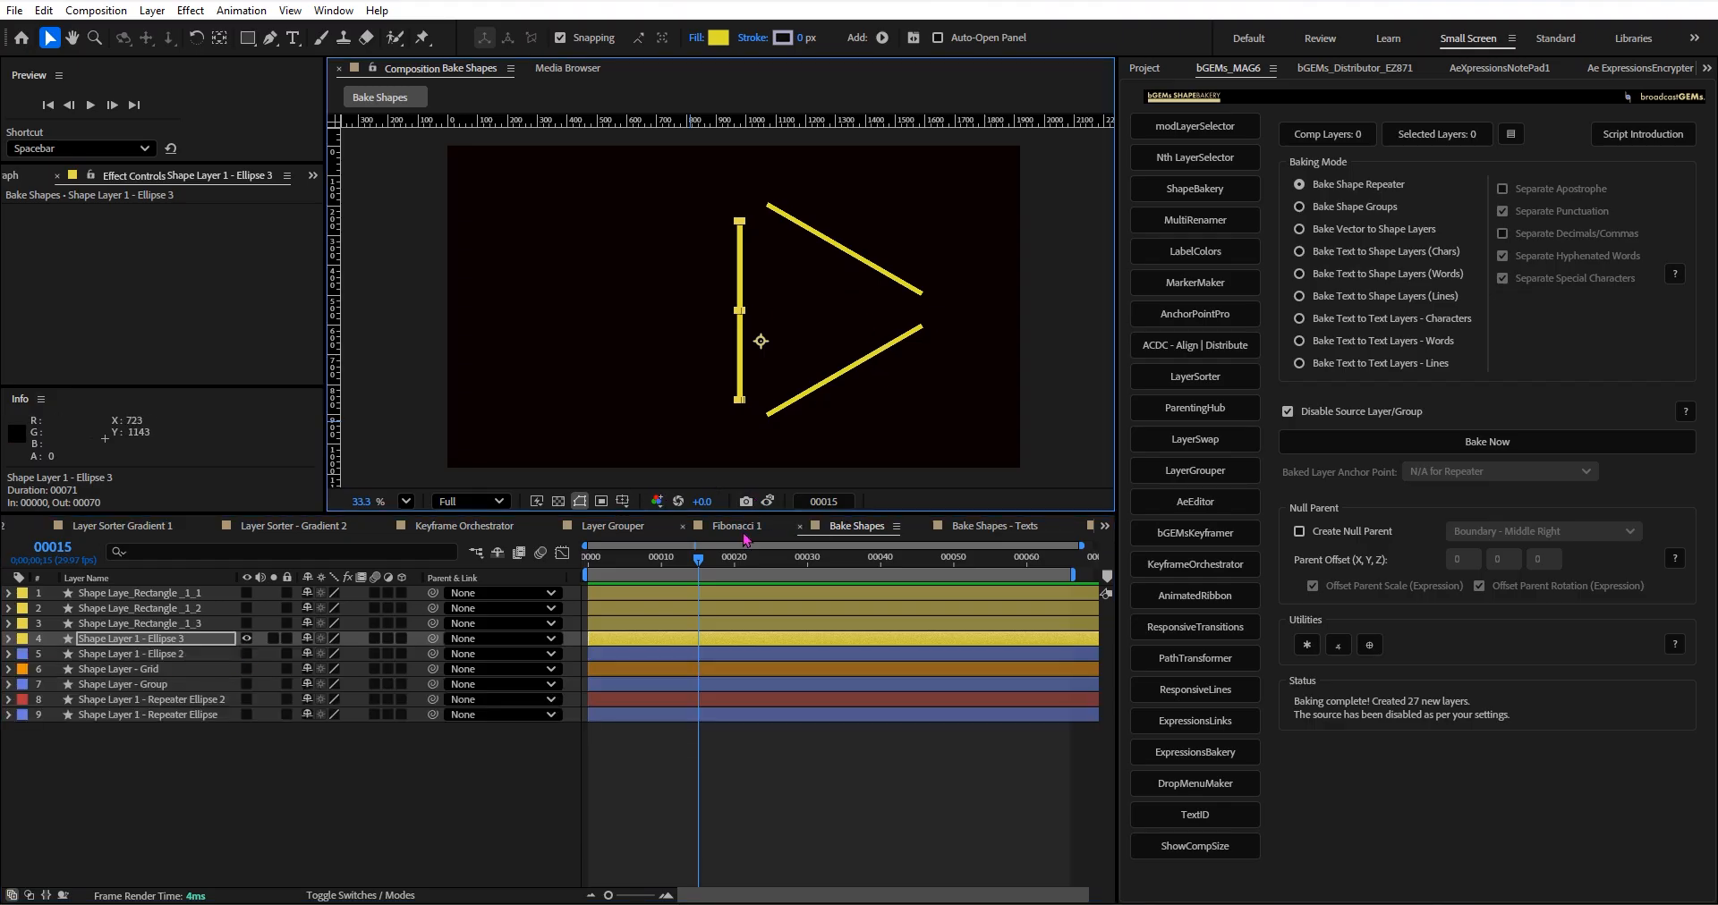
click(1337, 188)
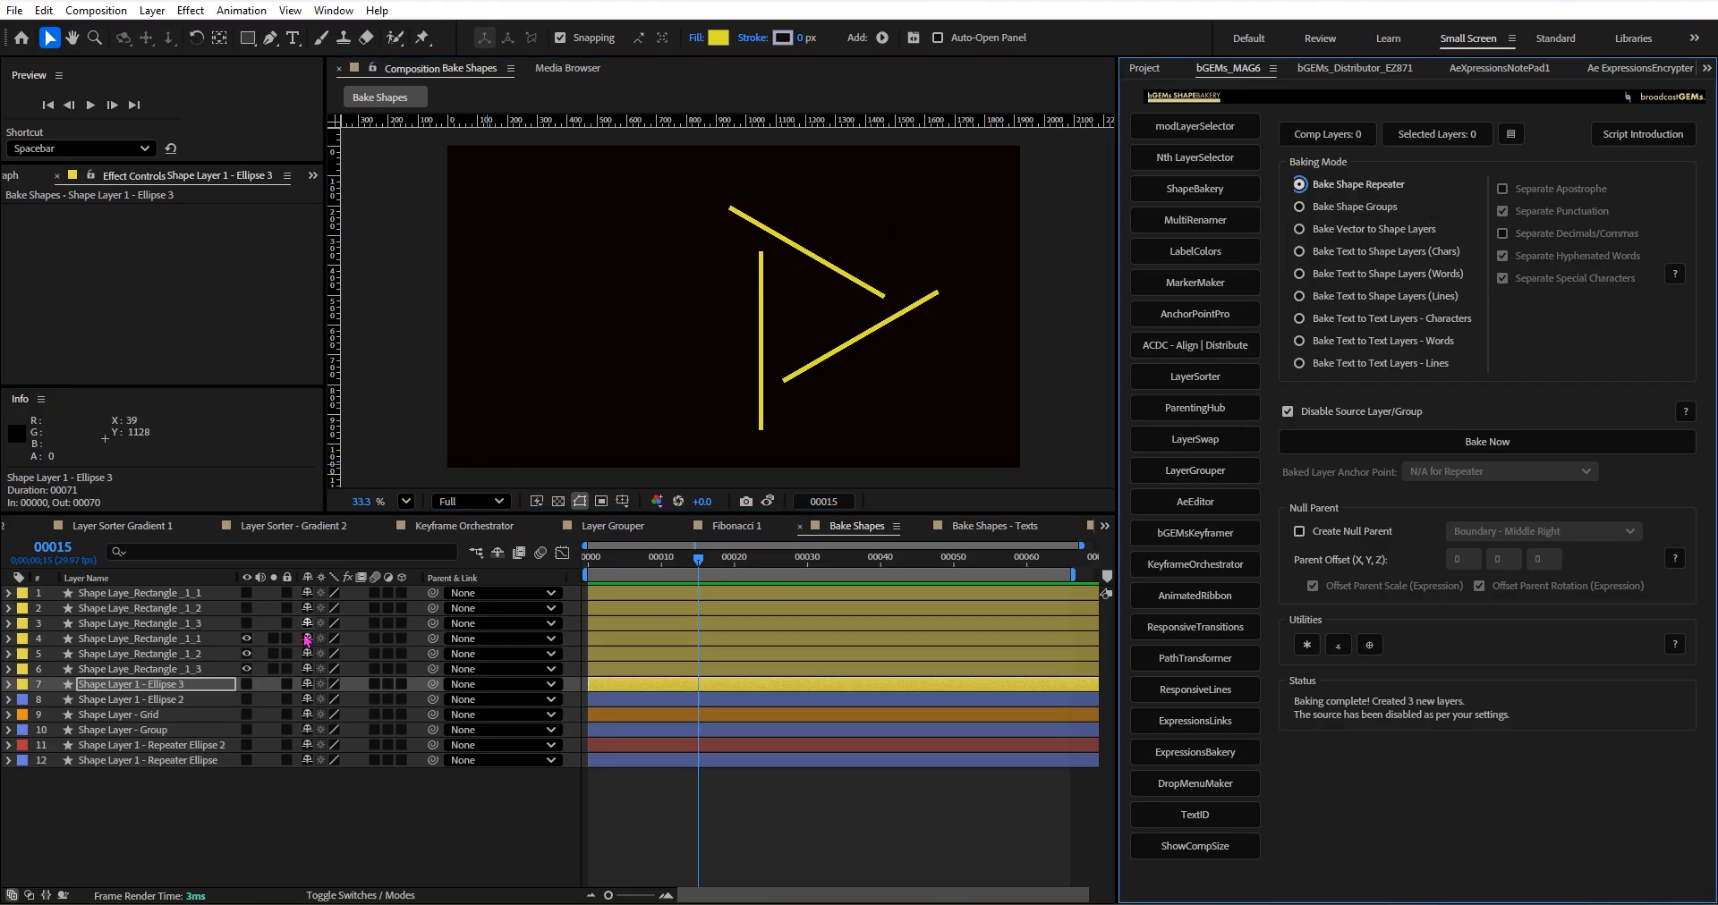
click(273, 669)
click(273, 654)
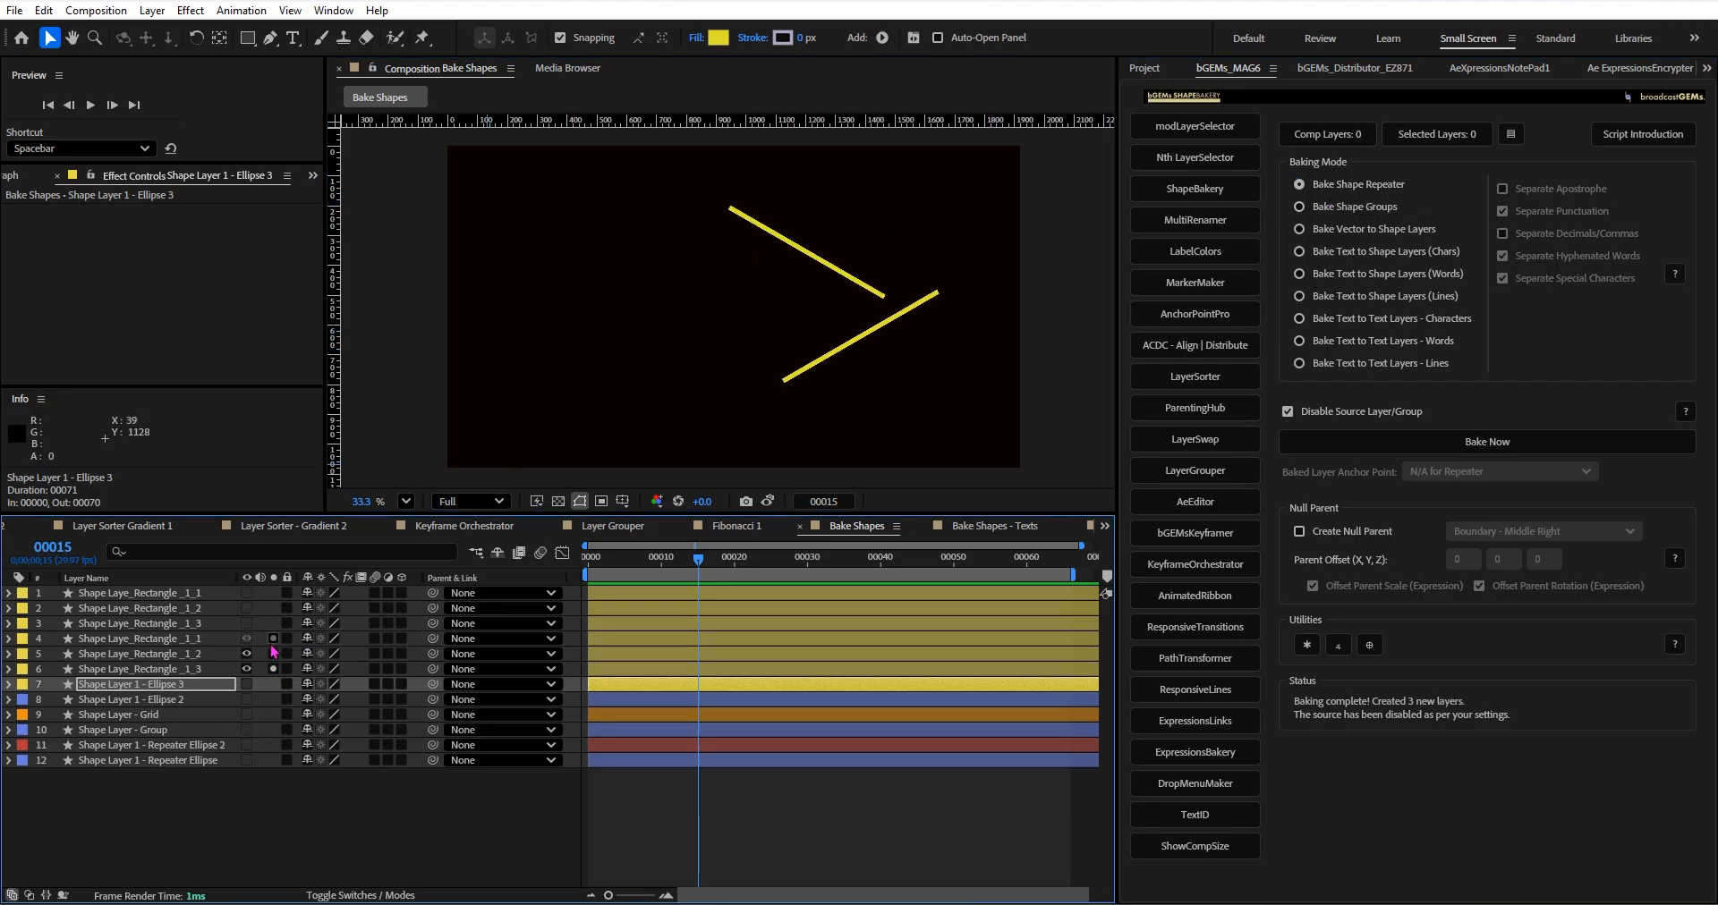
click(273, 639)
Delete the three soloed rectangle layers baked from Shape Layer 1 - Ellipse 3.
click(208, 640)
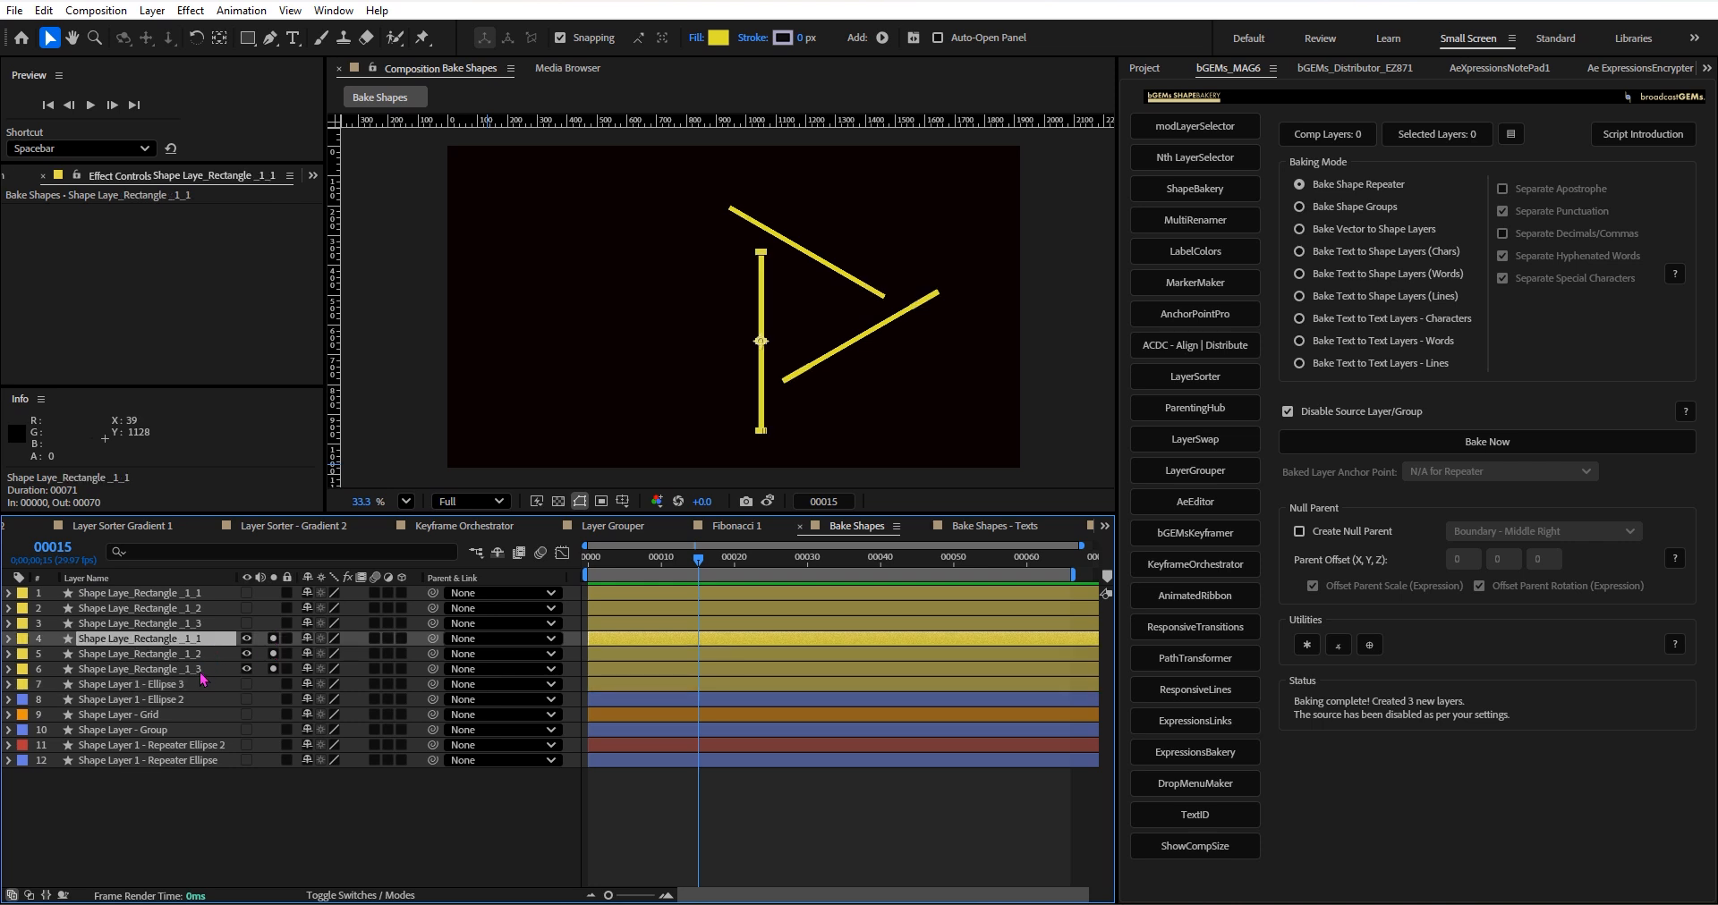
shift+click(205, 669)
key(Delete)
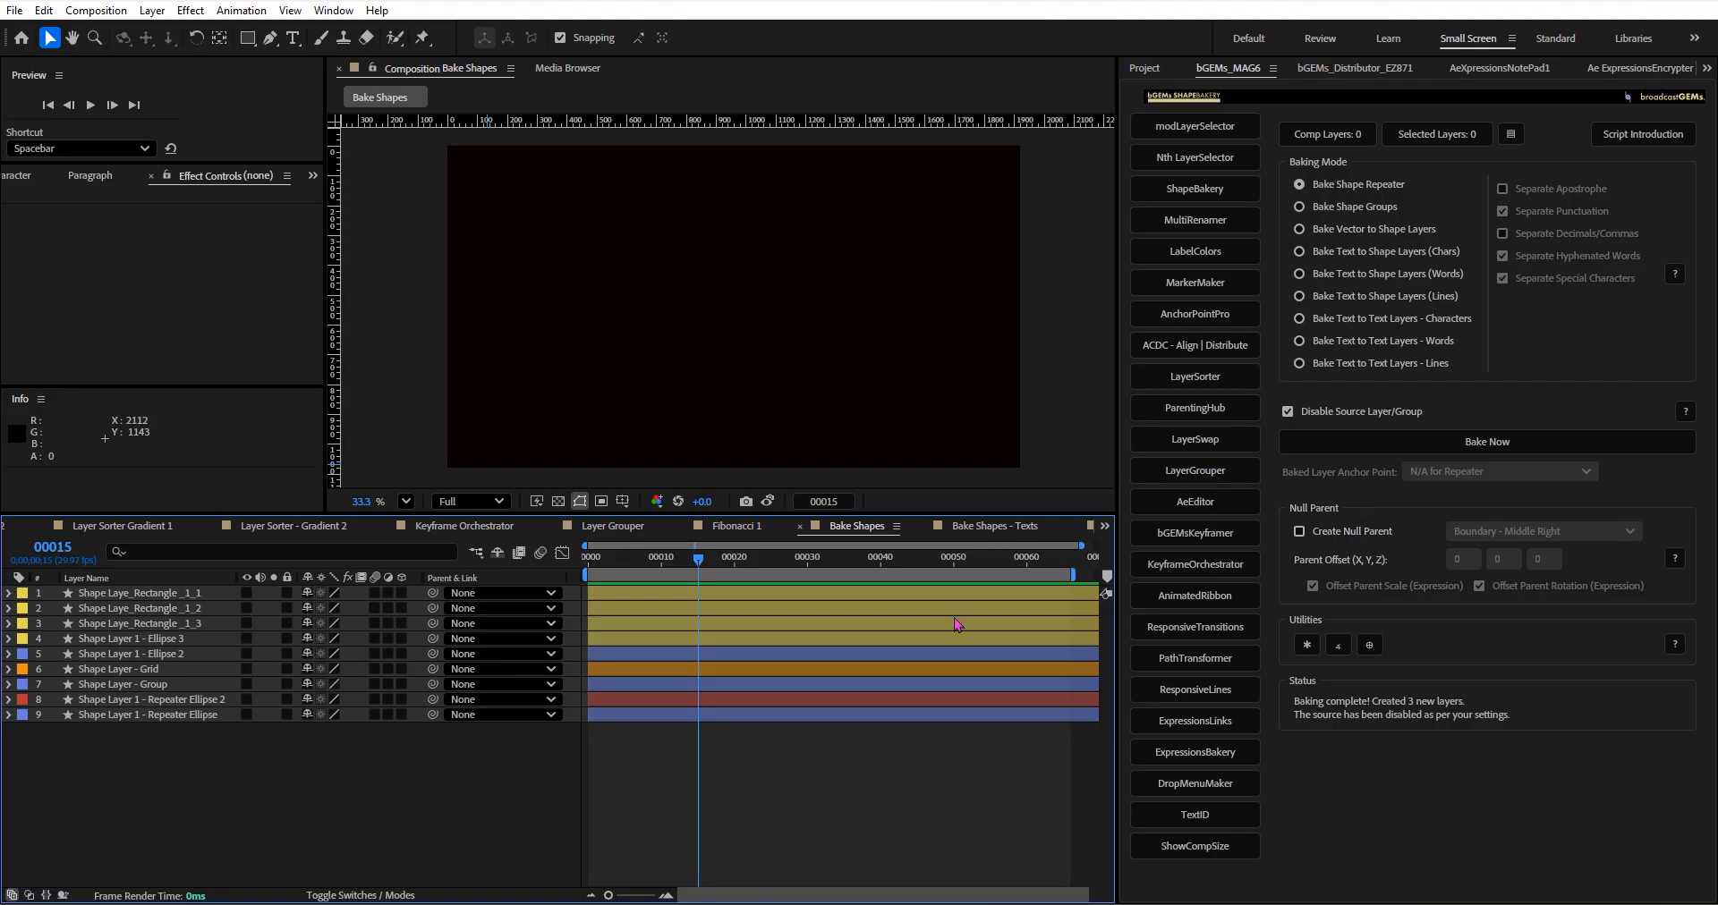
Display Shape Layer 1 - Repeater Ellipse, and inspect the utilities that apply offset parent scale and rotation expressions.
click(247, 715)
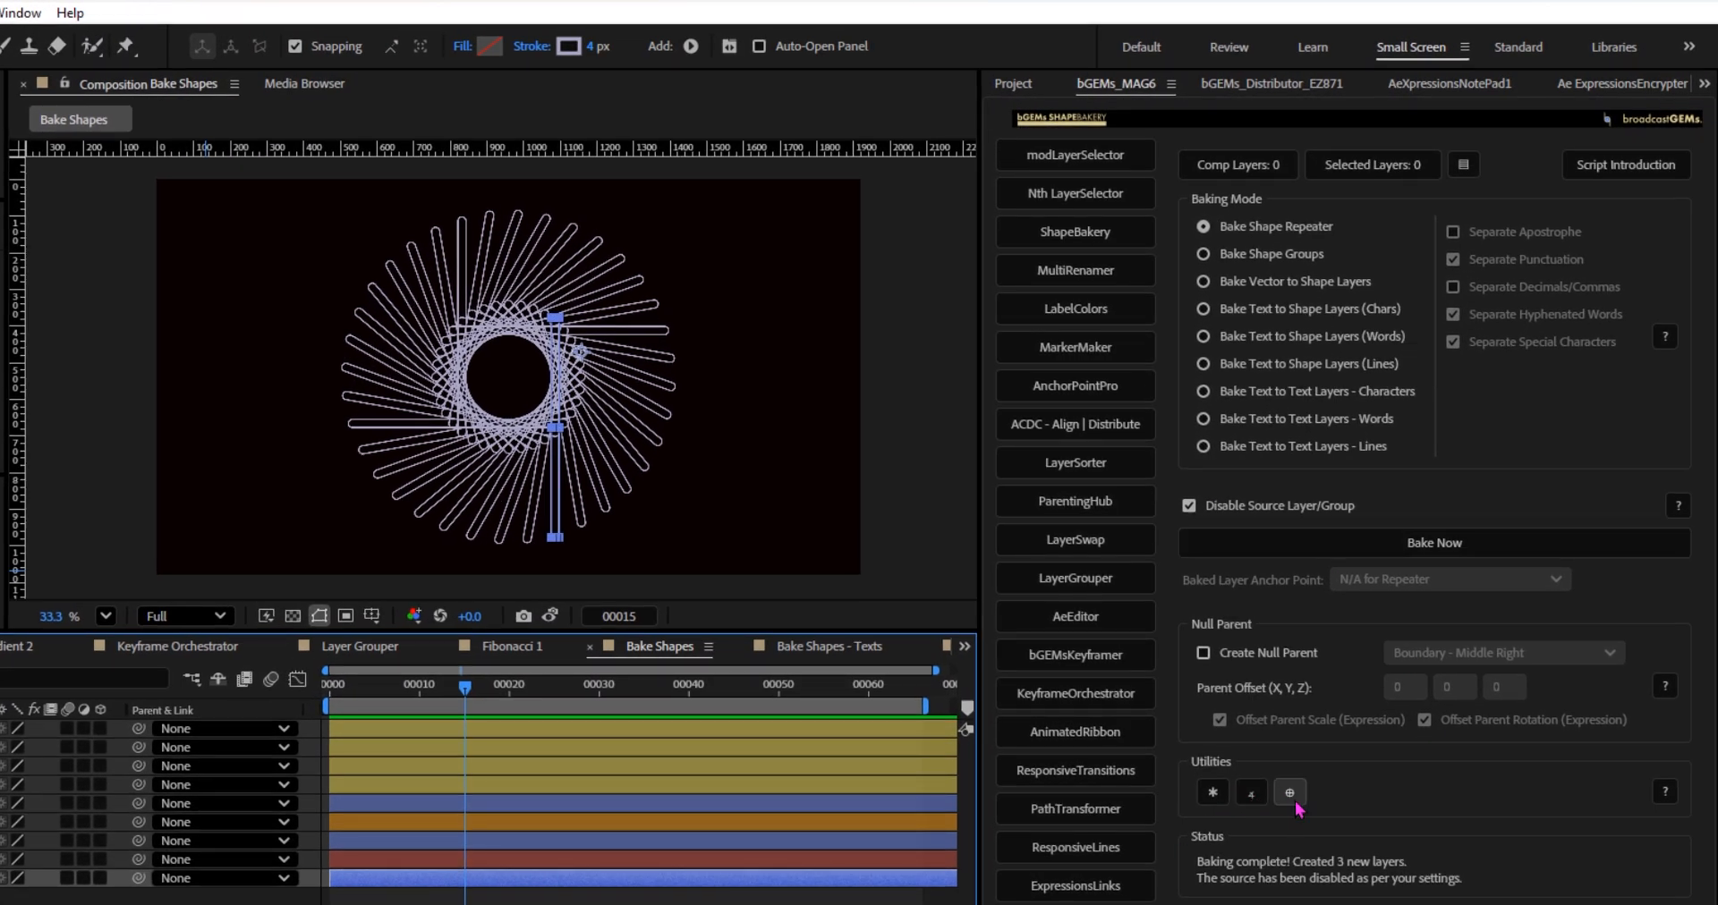
click(1214, 795)
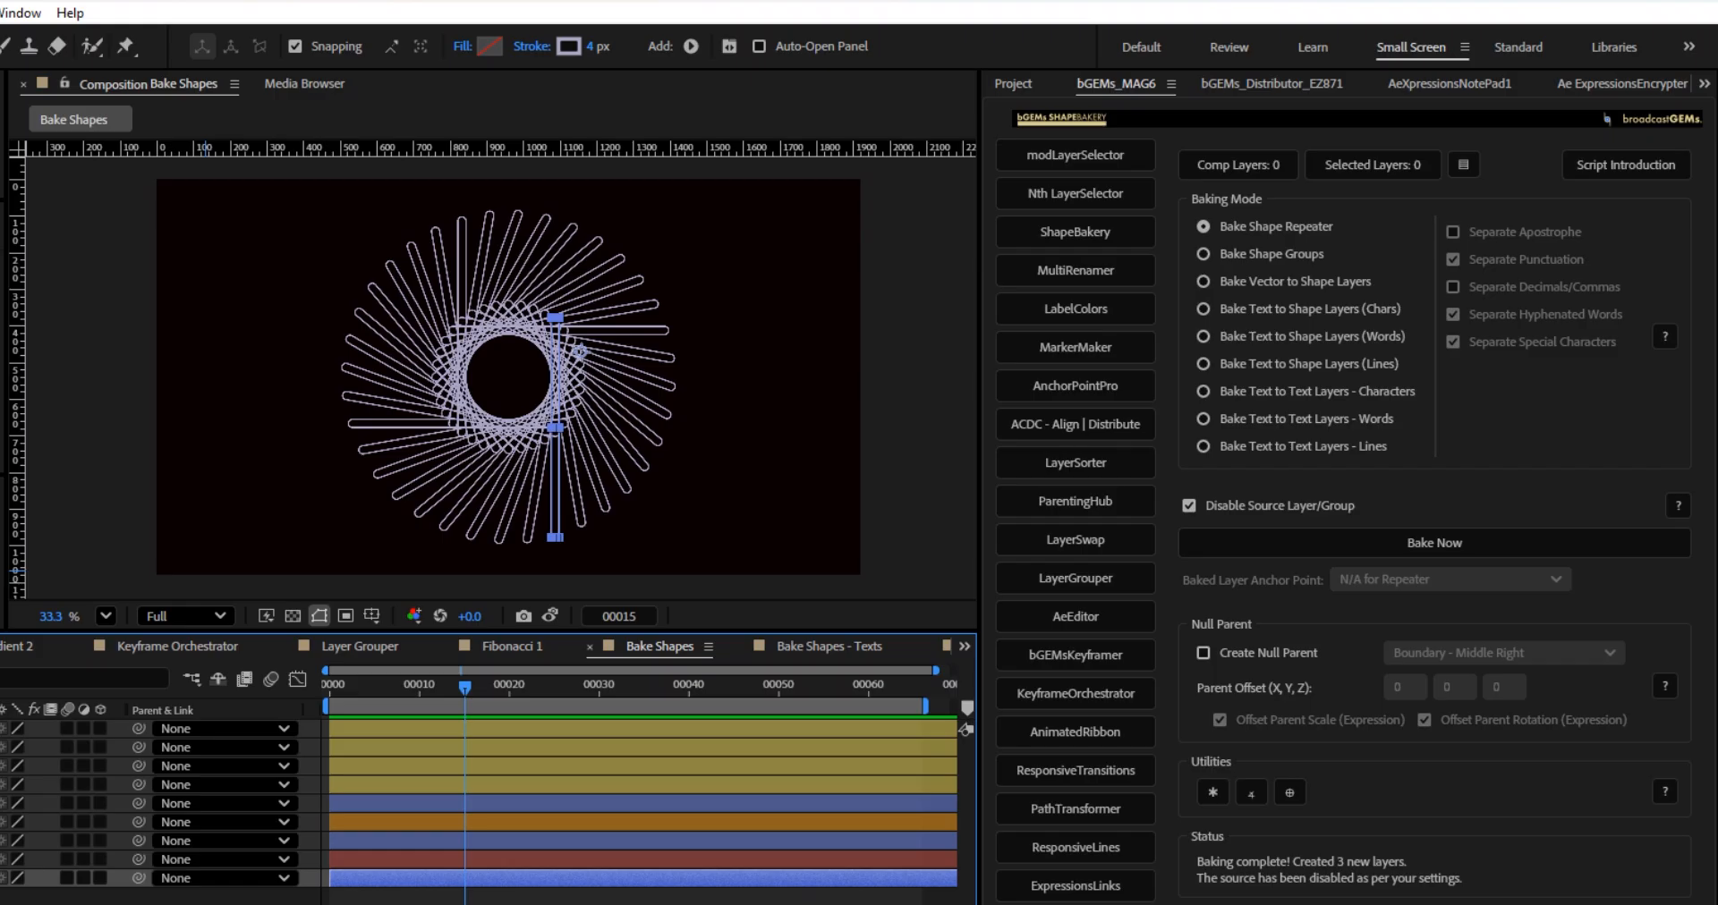
click(1256, 802)
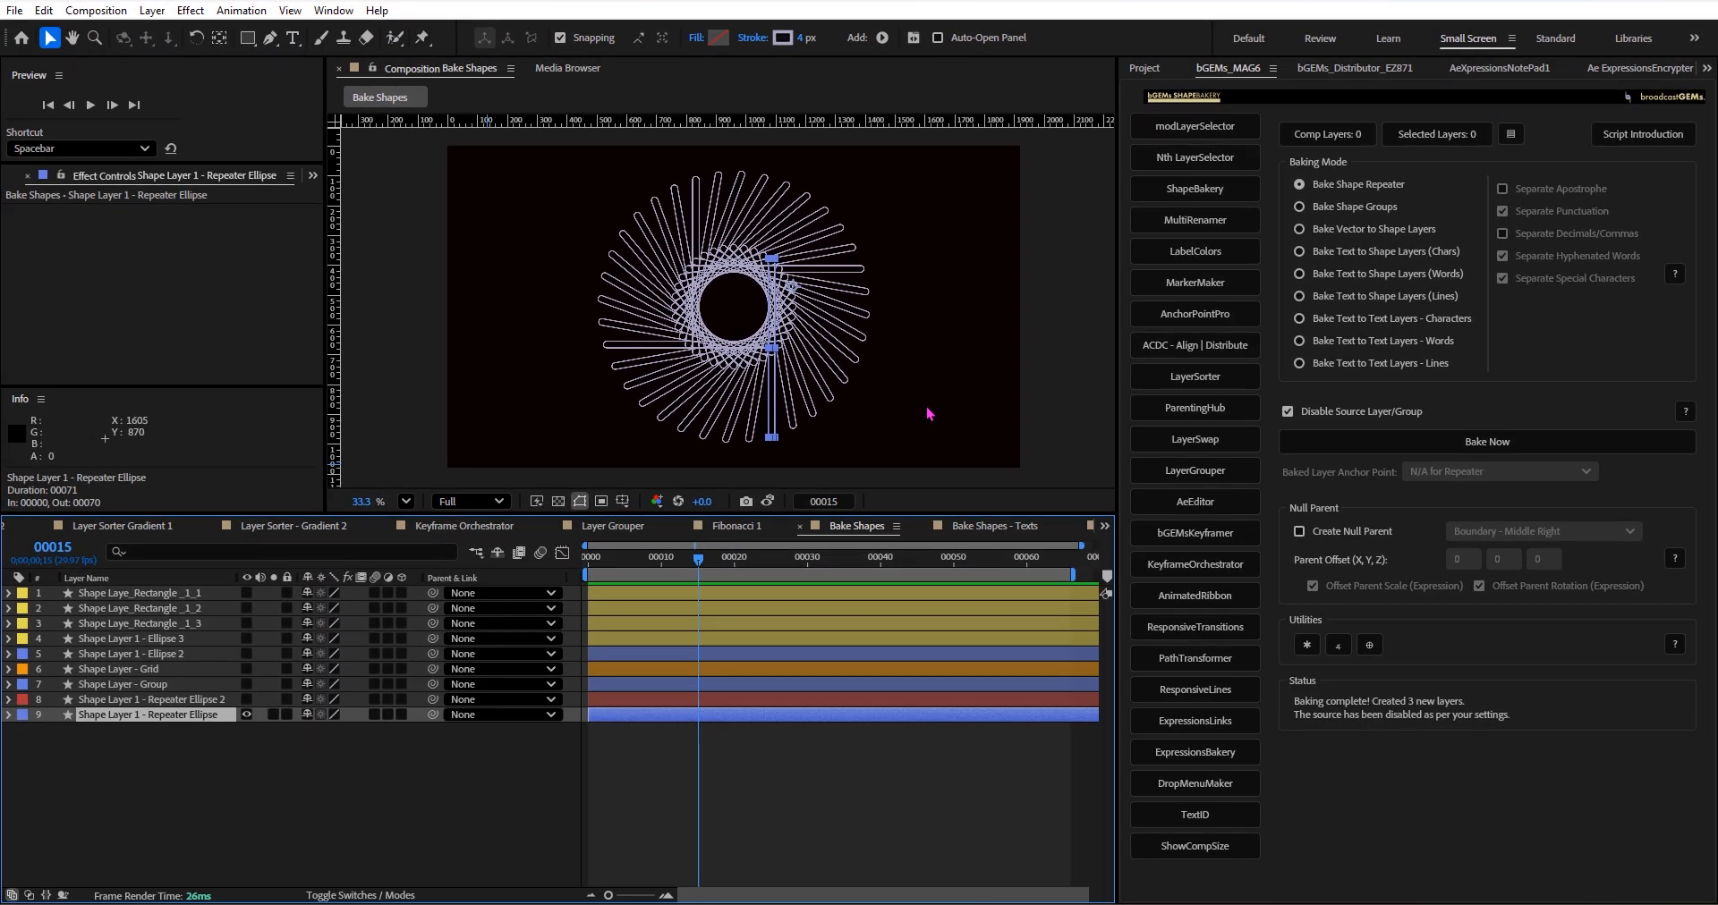
Check the Bake Shapes - Texts composition, return to Bake Shapes and enable Create Null Parent for baking.
click(992, 535)
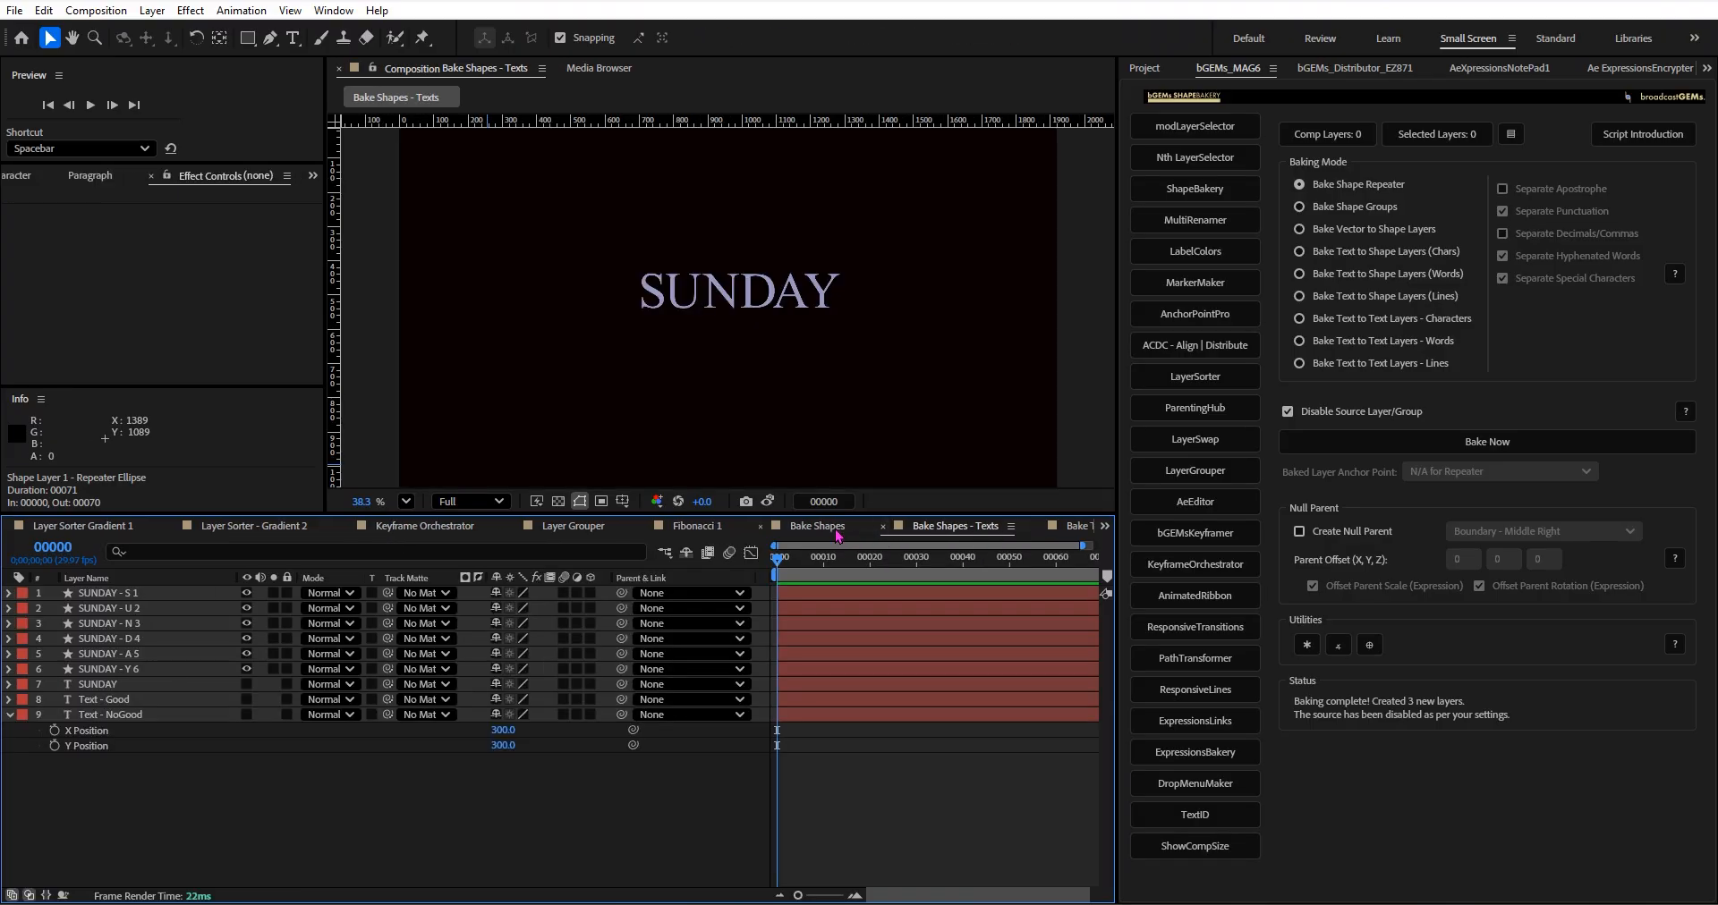
click(817, 526)
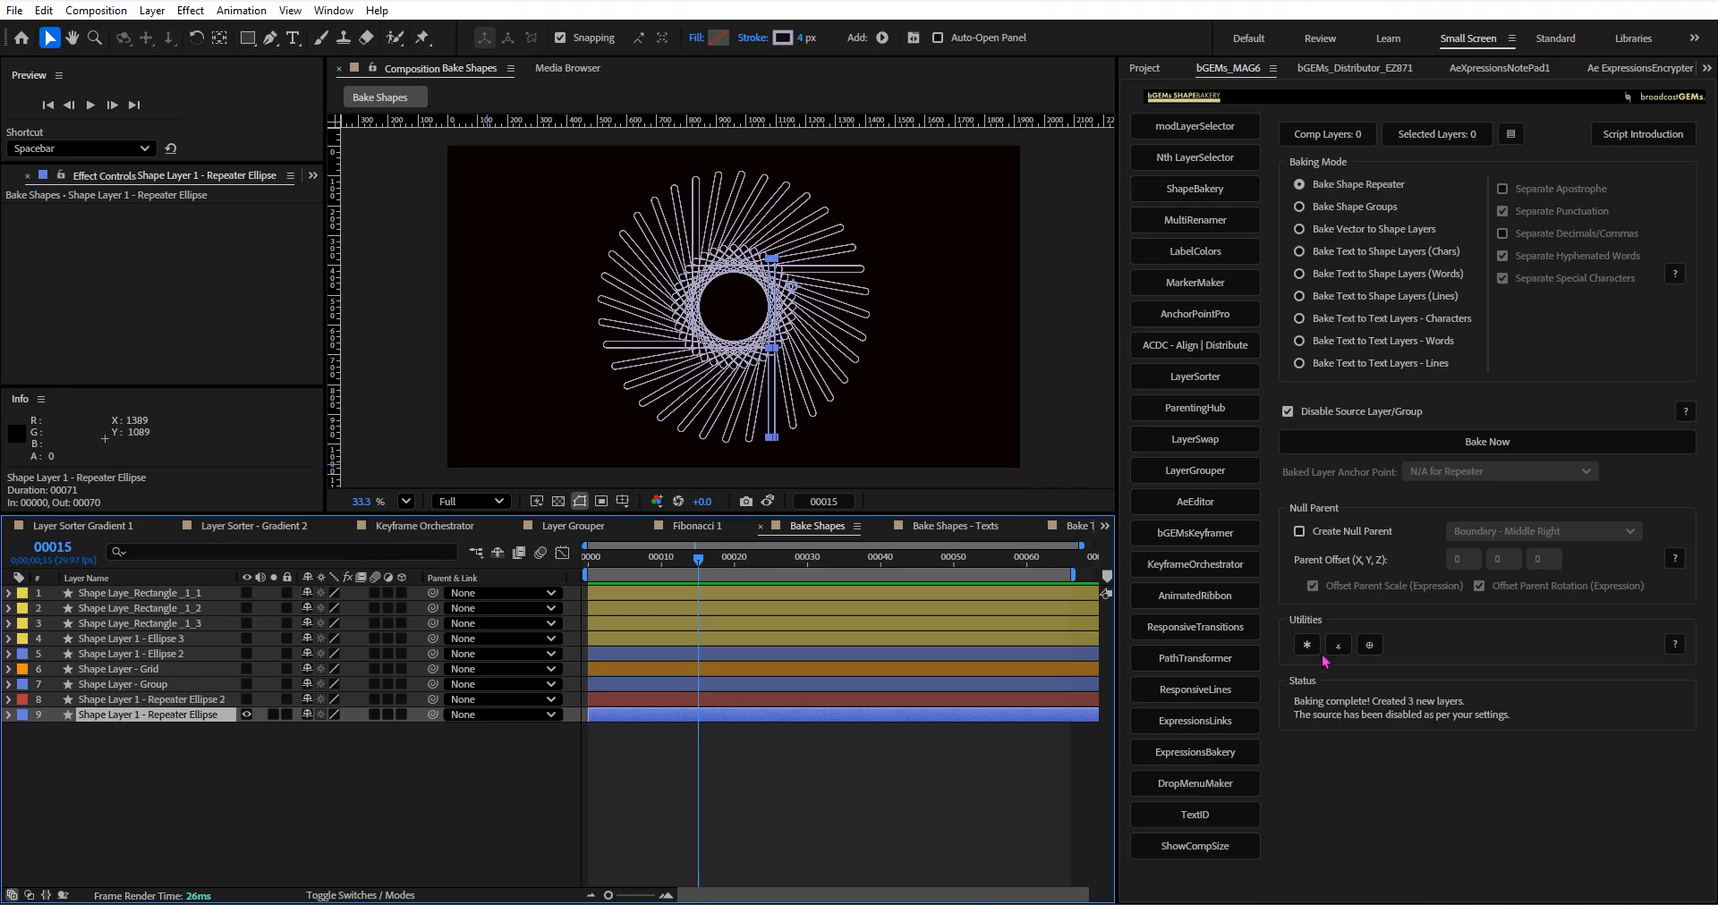
click(1334, 542)
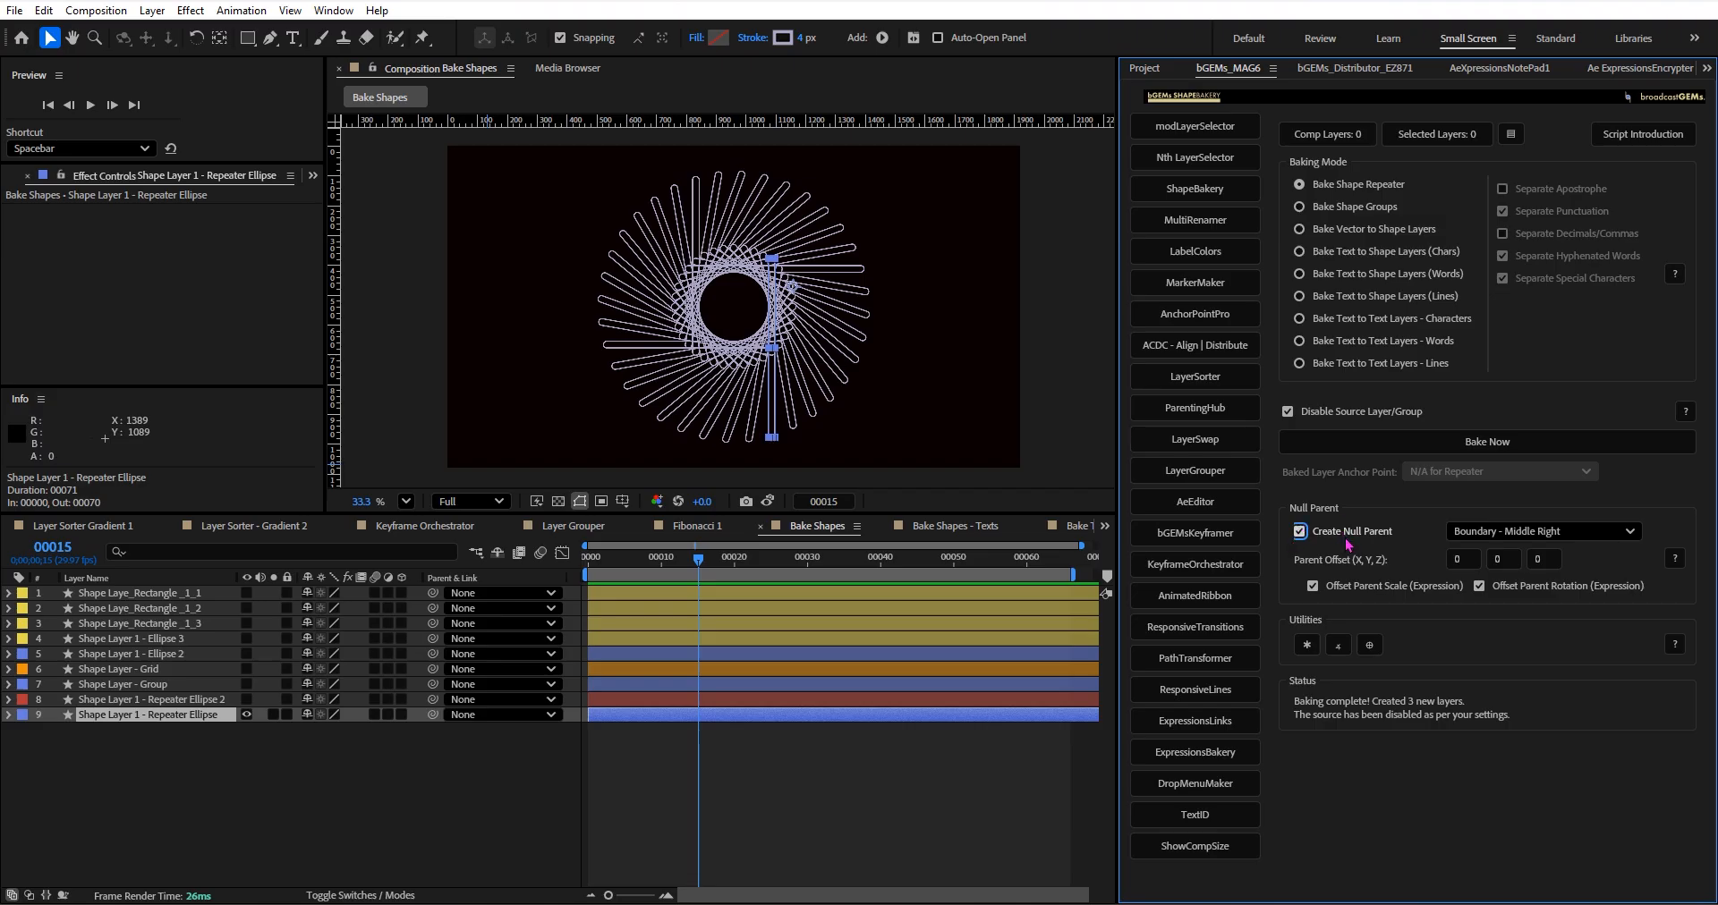
Hide Shape Layer 1 - Repeater Ellipse, and make Shape Layer - Grid visible, selected and expanded.
click(248, 716)
click(246, 669)
click(116, 669)
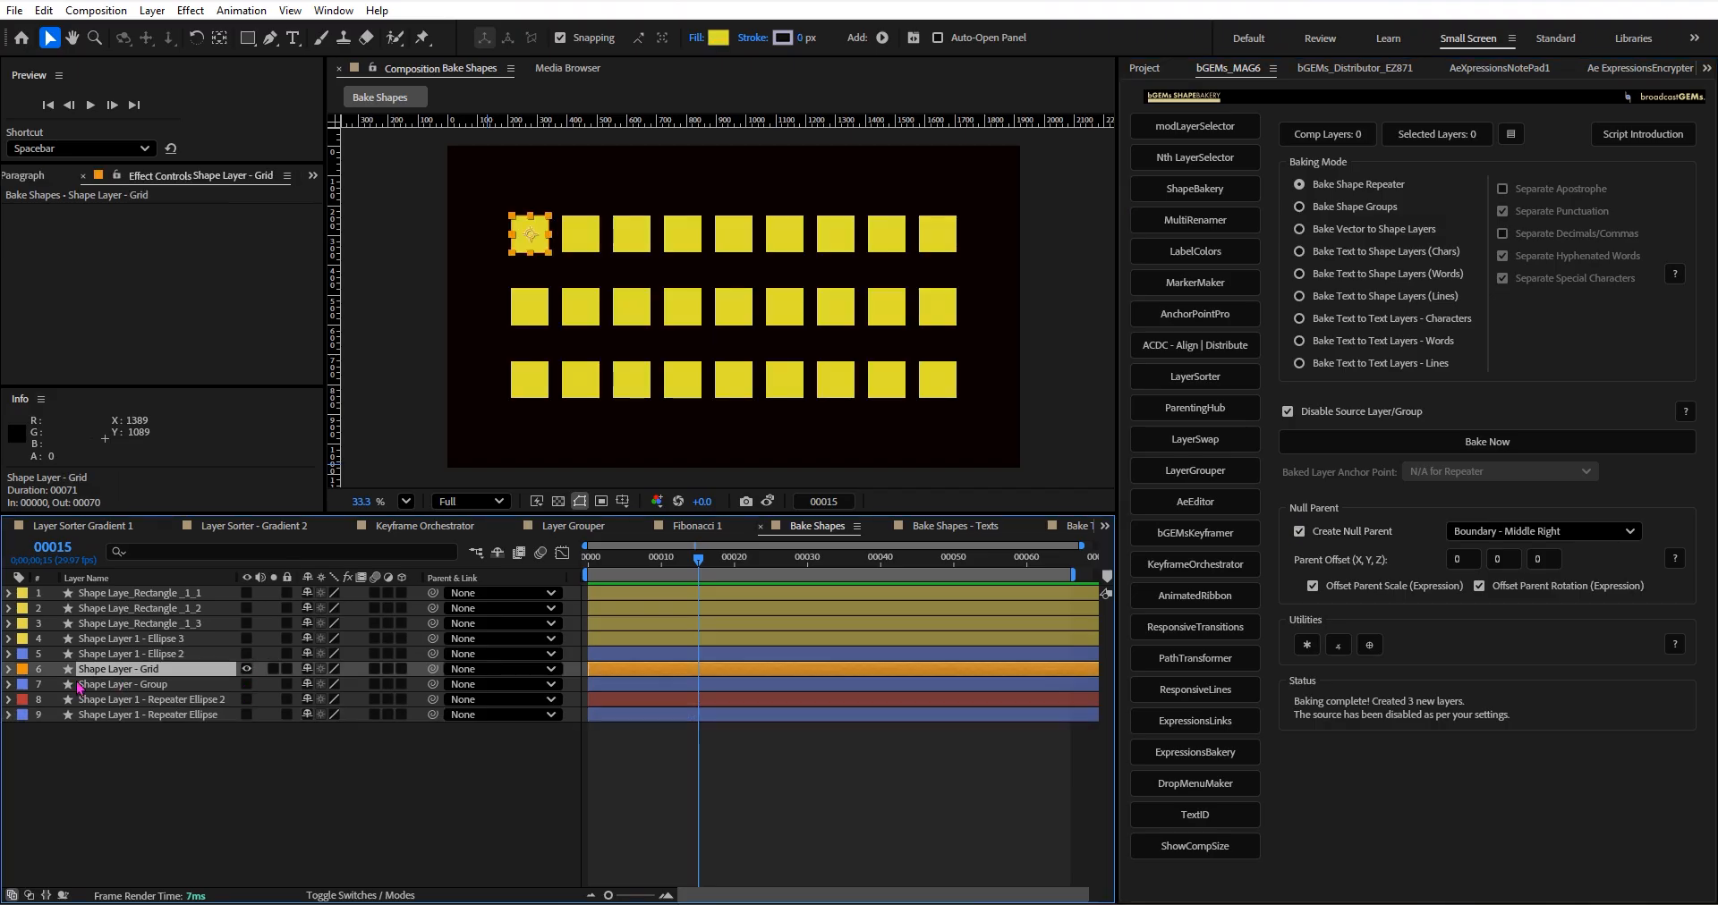
click(9, 669)
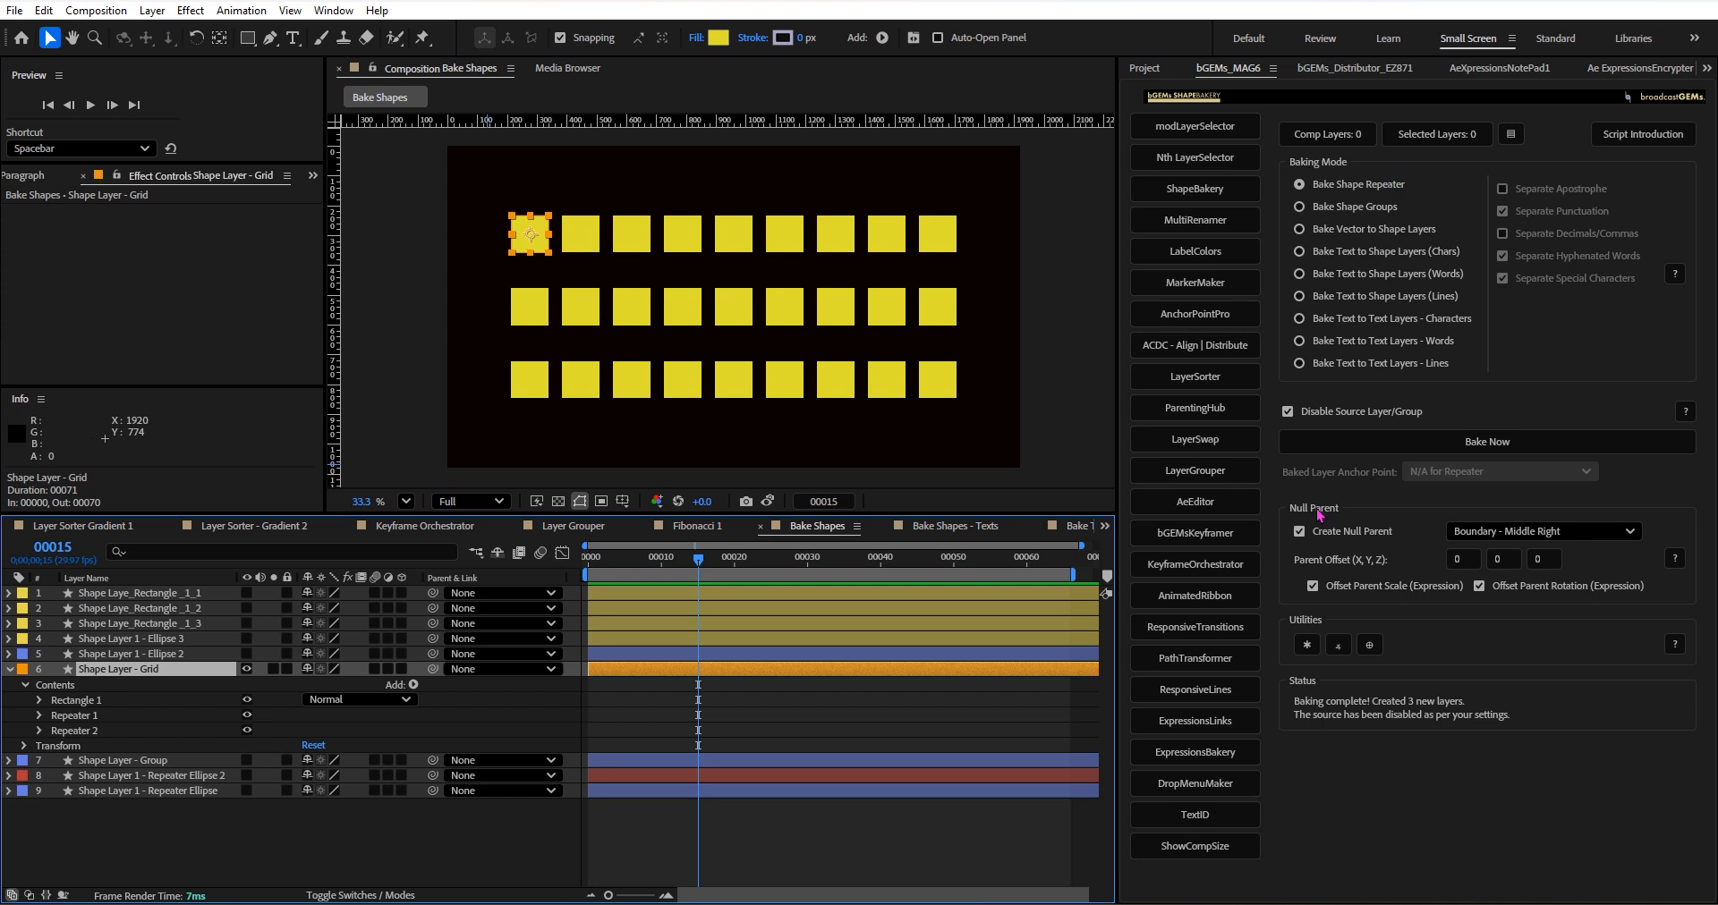
Review the boundary positions offered for the baking null parent, and toggle Create Null Parent off and back on.
click(1488, 533)
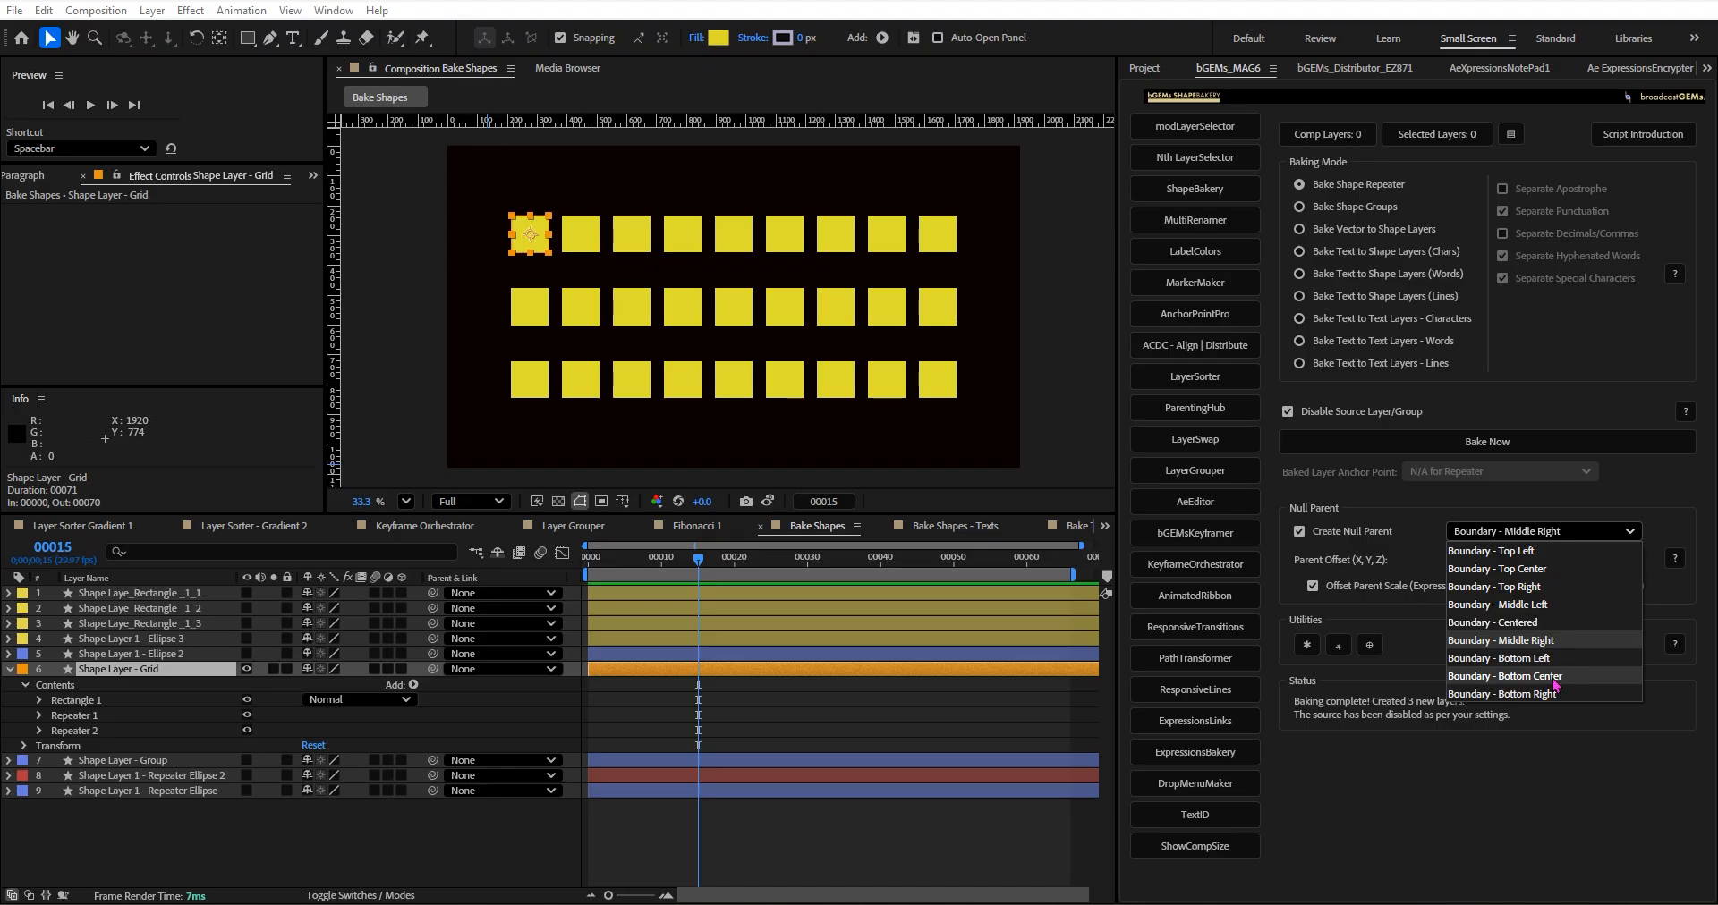
click(1416, 793)
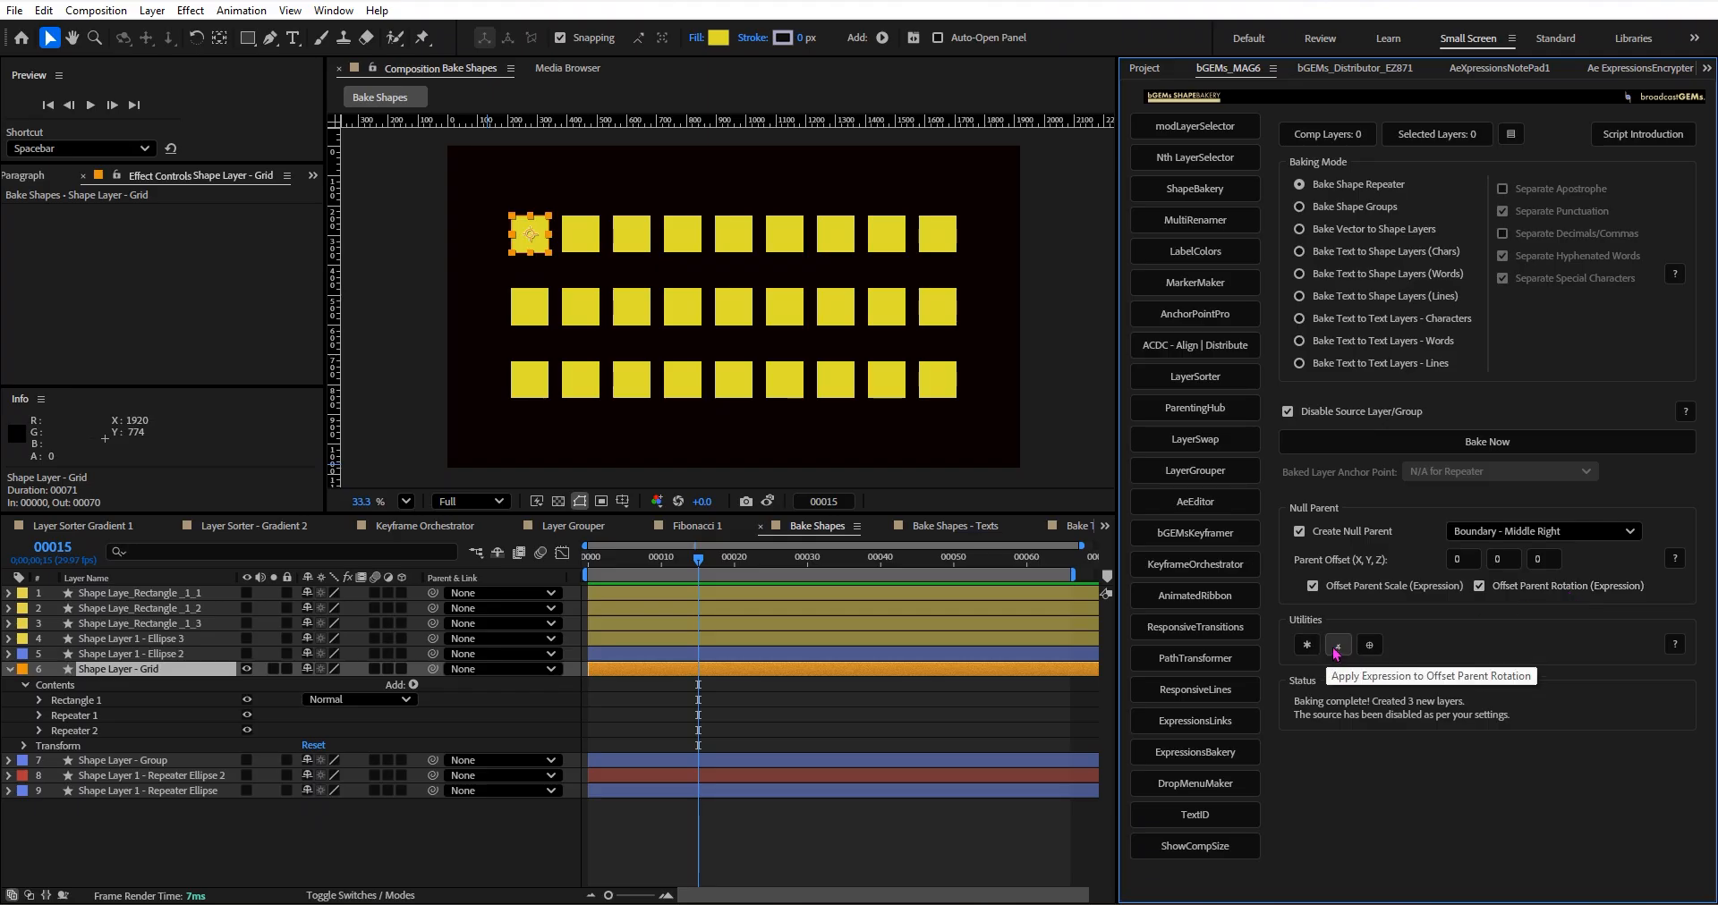
click(1340, 537)
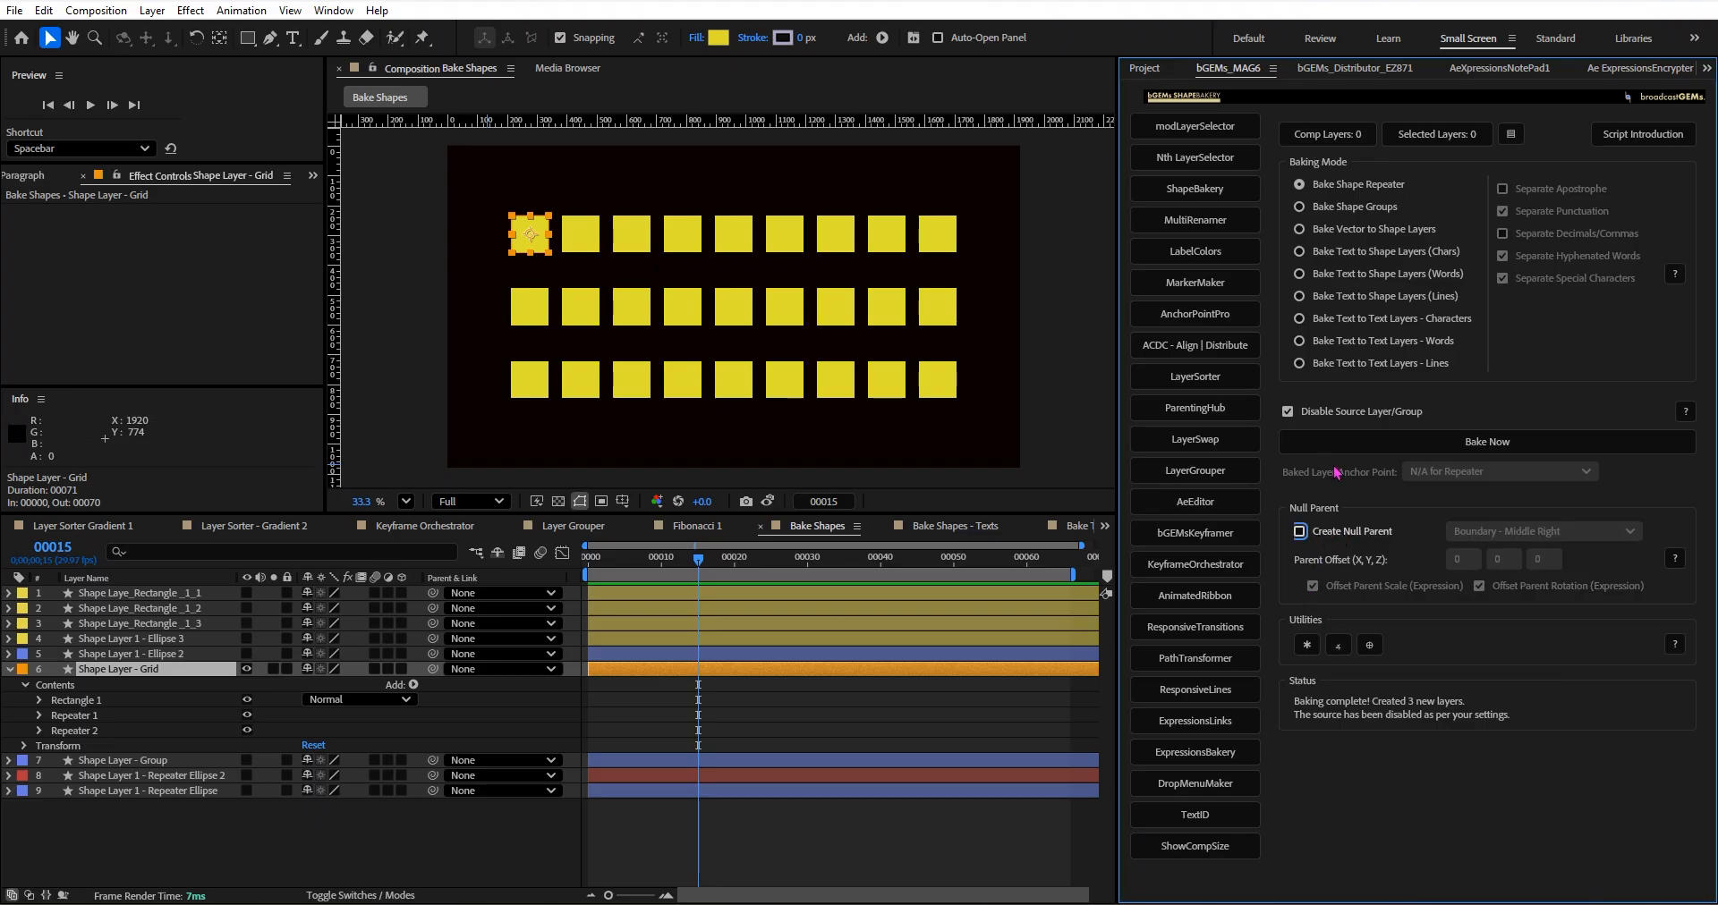
click(1339, 535)
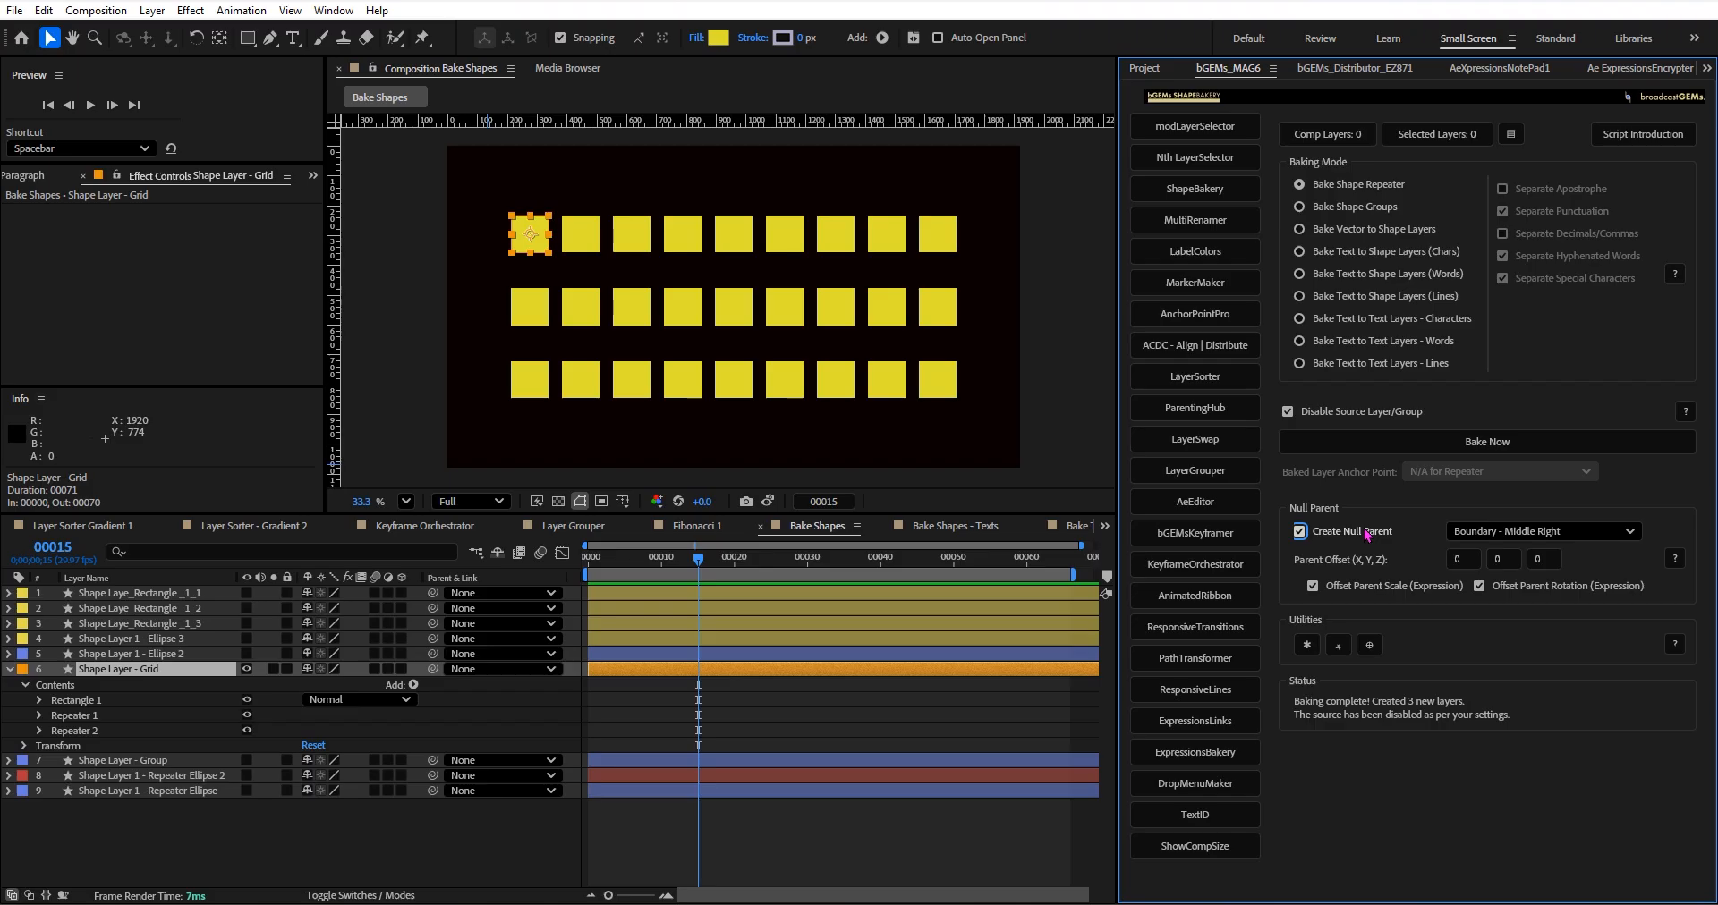
Open the Null Parent Settings for selected layers and examine the calculation methods, keeping Visual Bounds (Layer Edges).
ctrl+click(1370, 647)
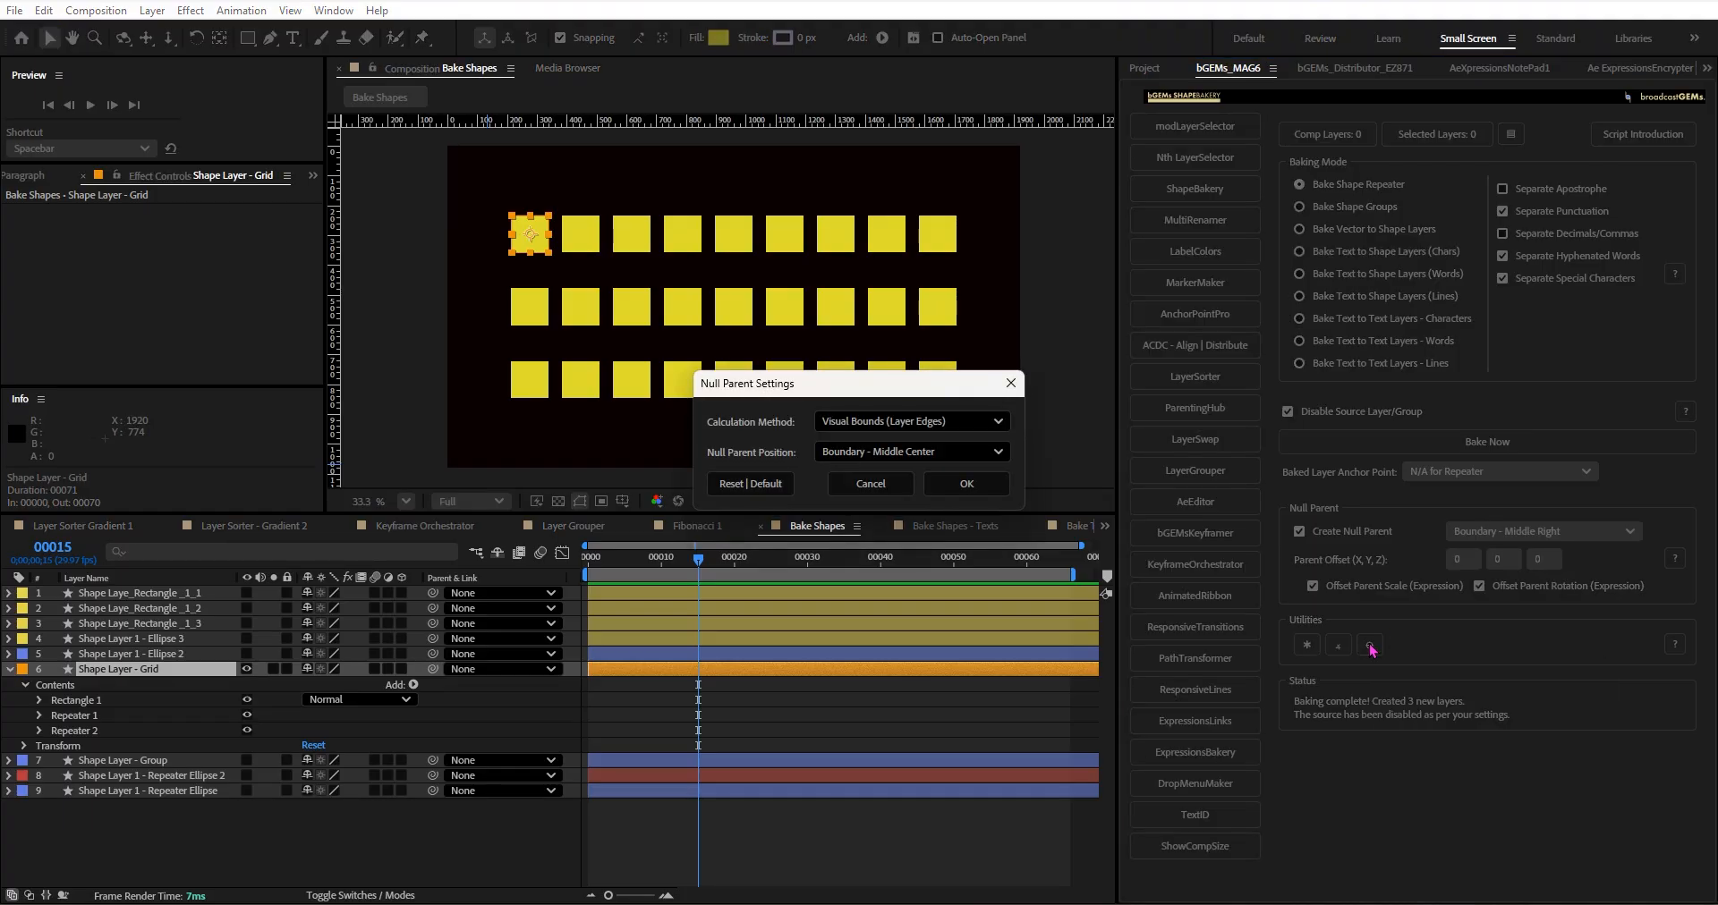
drag(886, 384, 1294, 384)
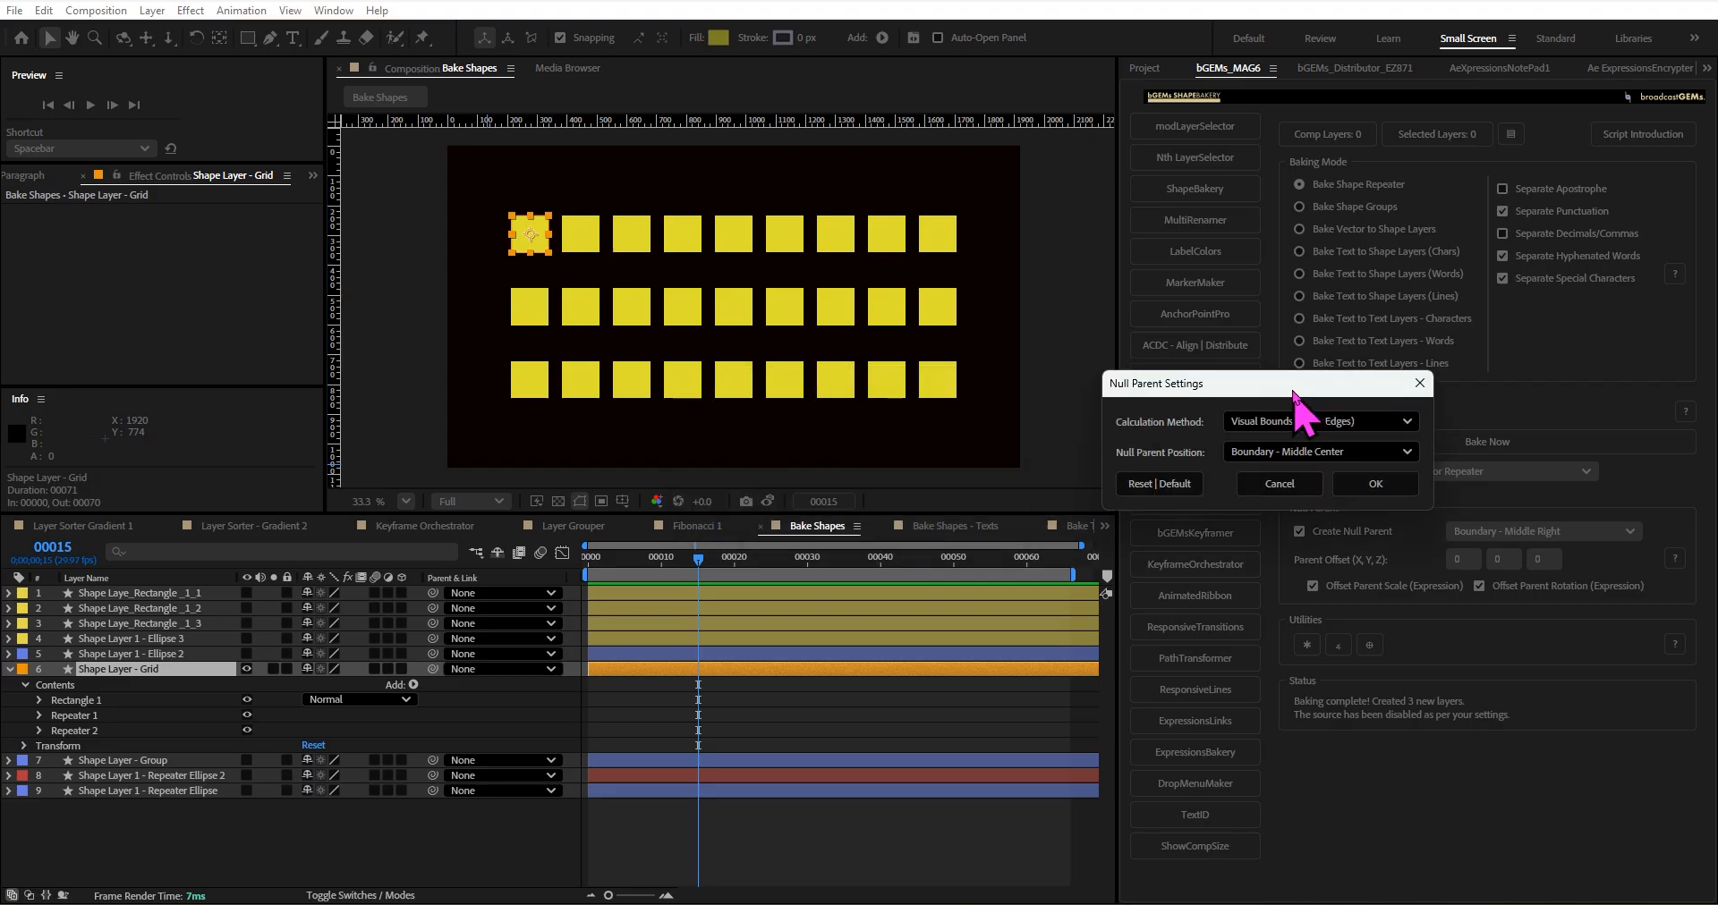
click(1364, 422)
click(1291, 439)
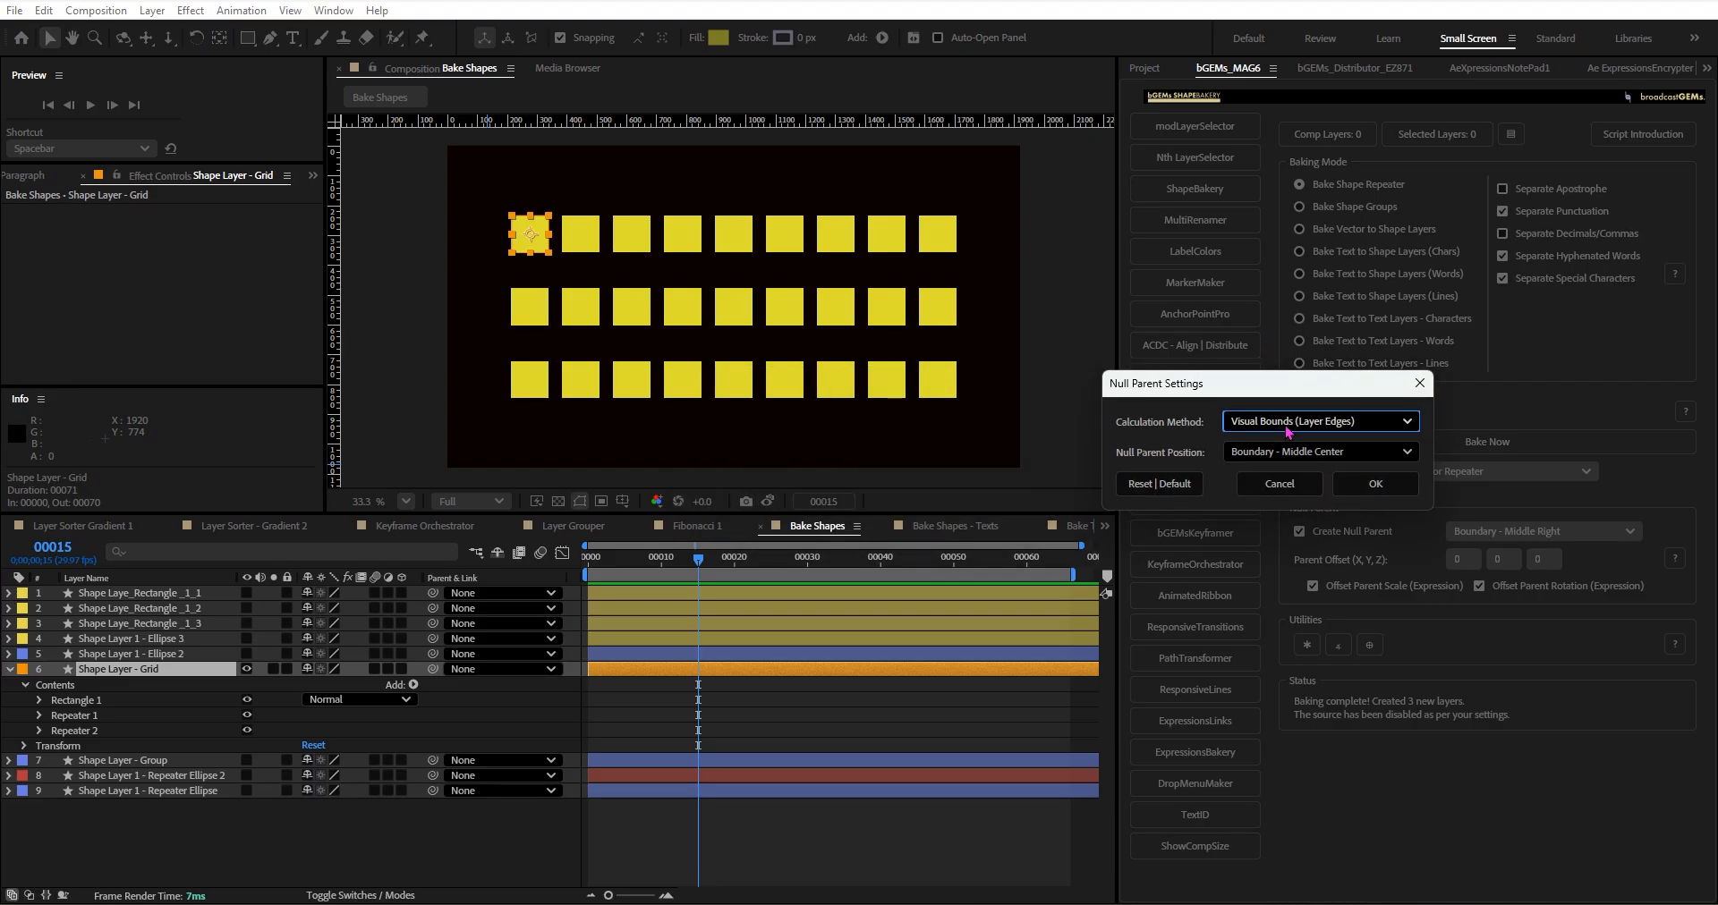
click(1285, 427)
click(1286, 391)
click(1311, 419)
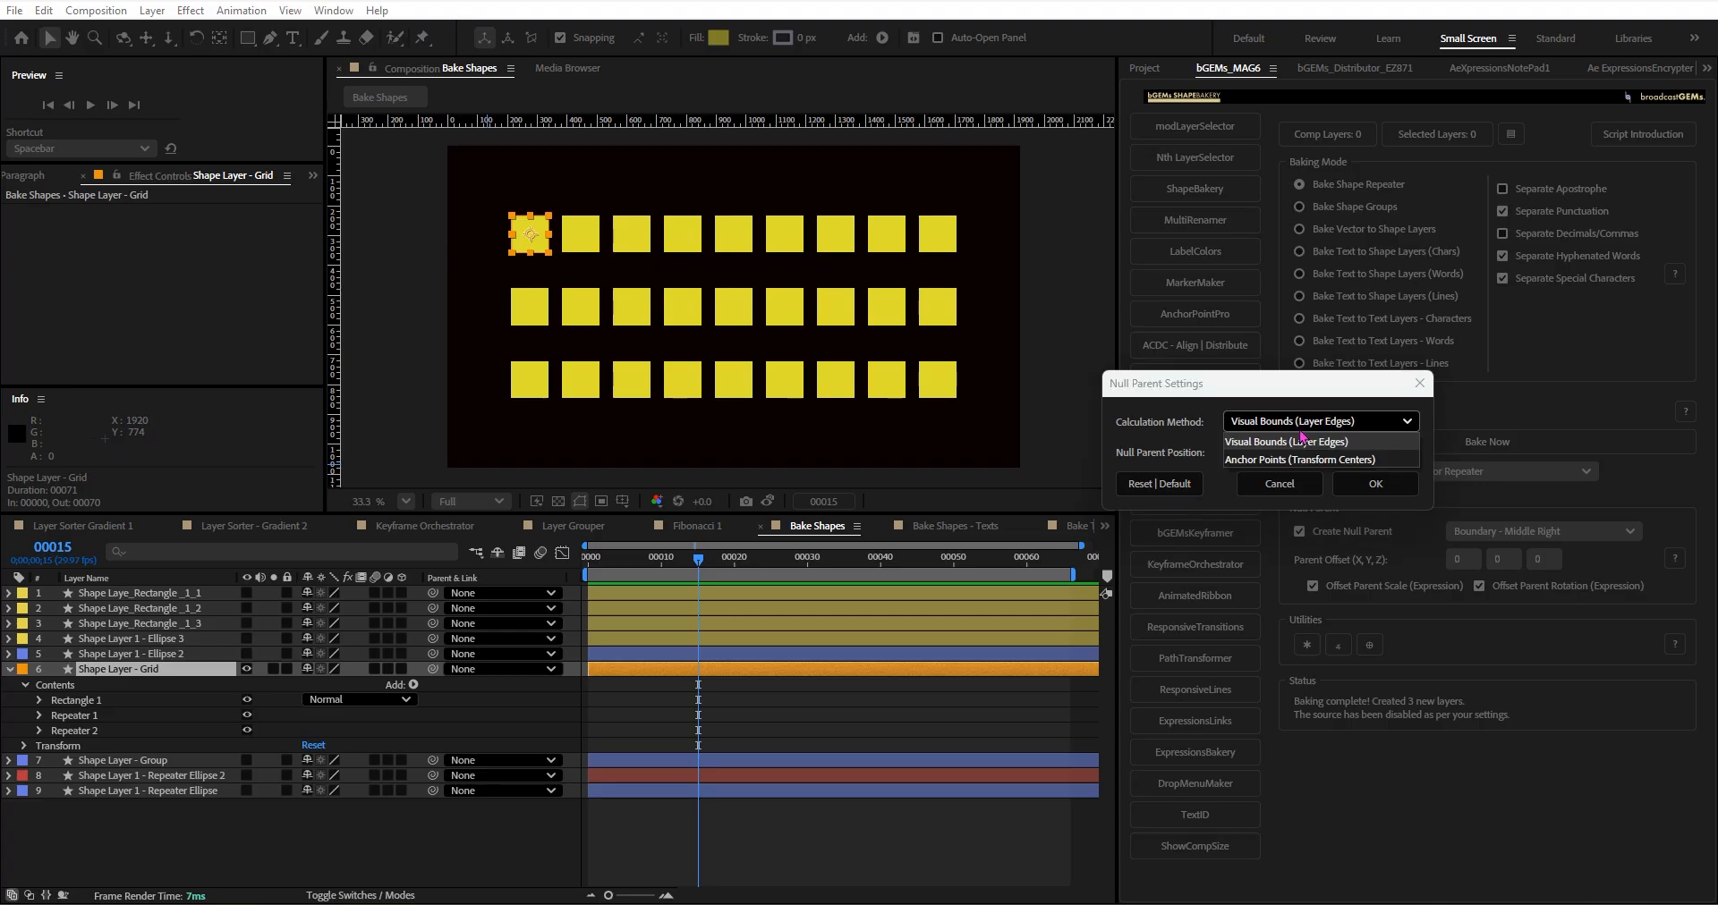
click(1300, 444)
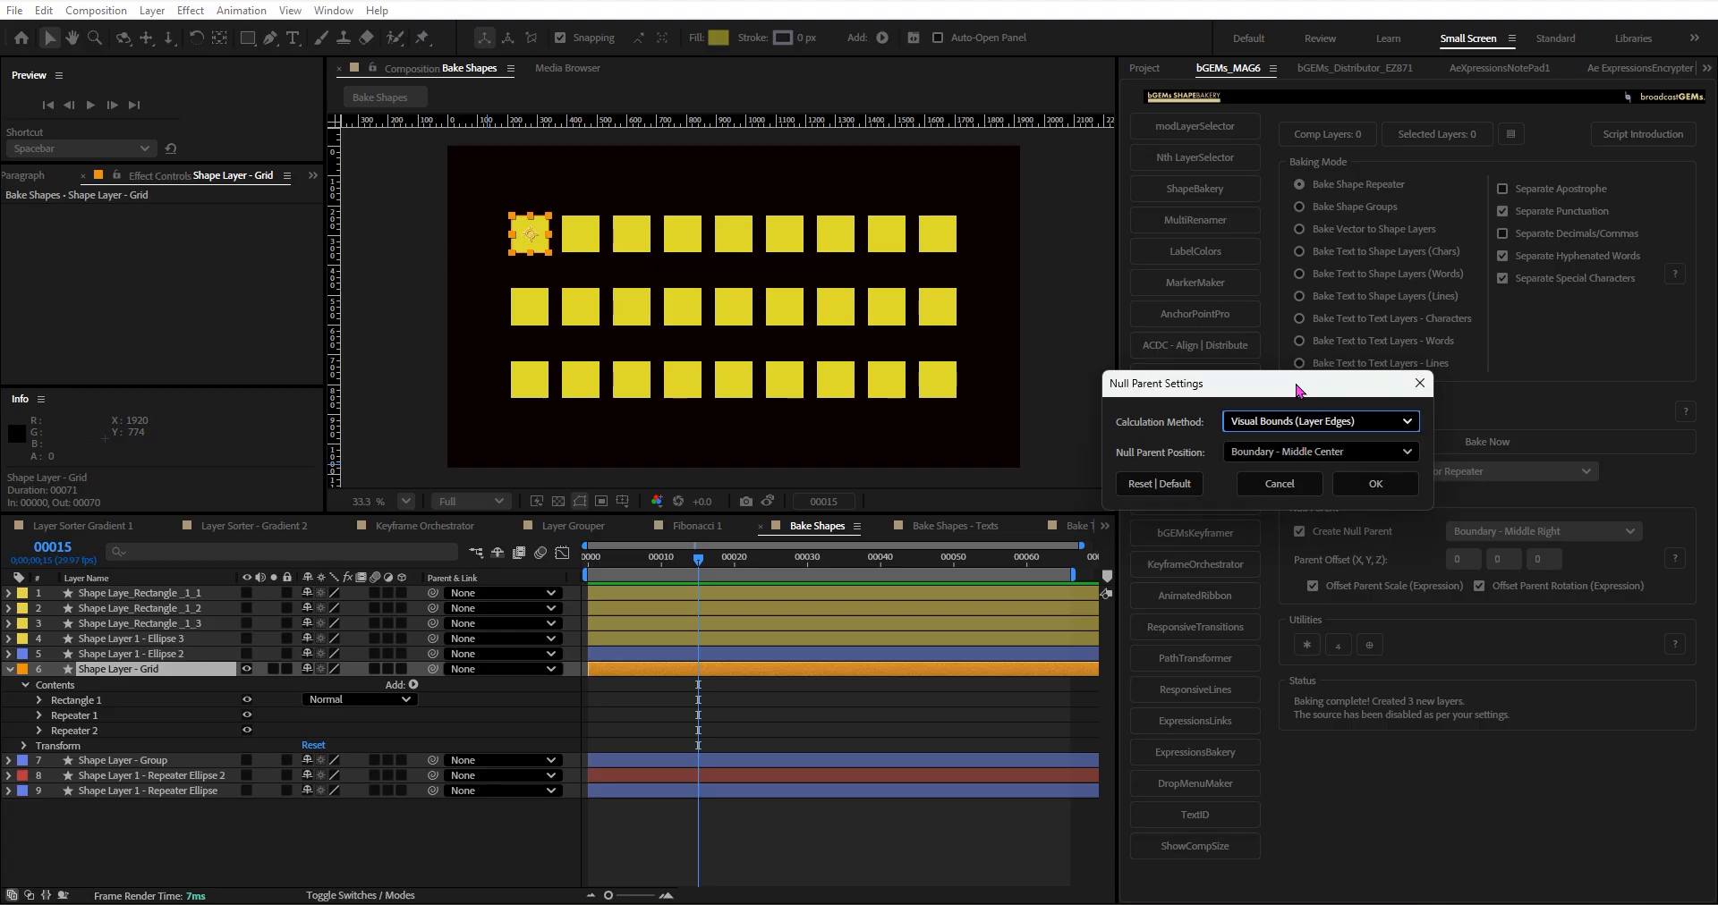
Examine the boundary and composition choices for Null Parent Position, and dismiss the settings without applying them.
click(1282, 452)
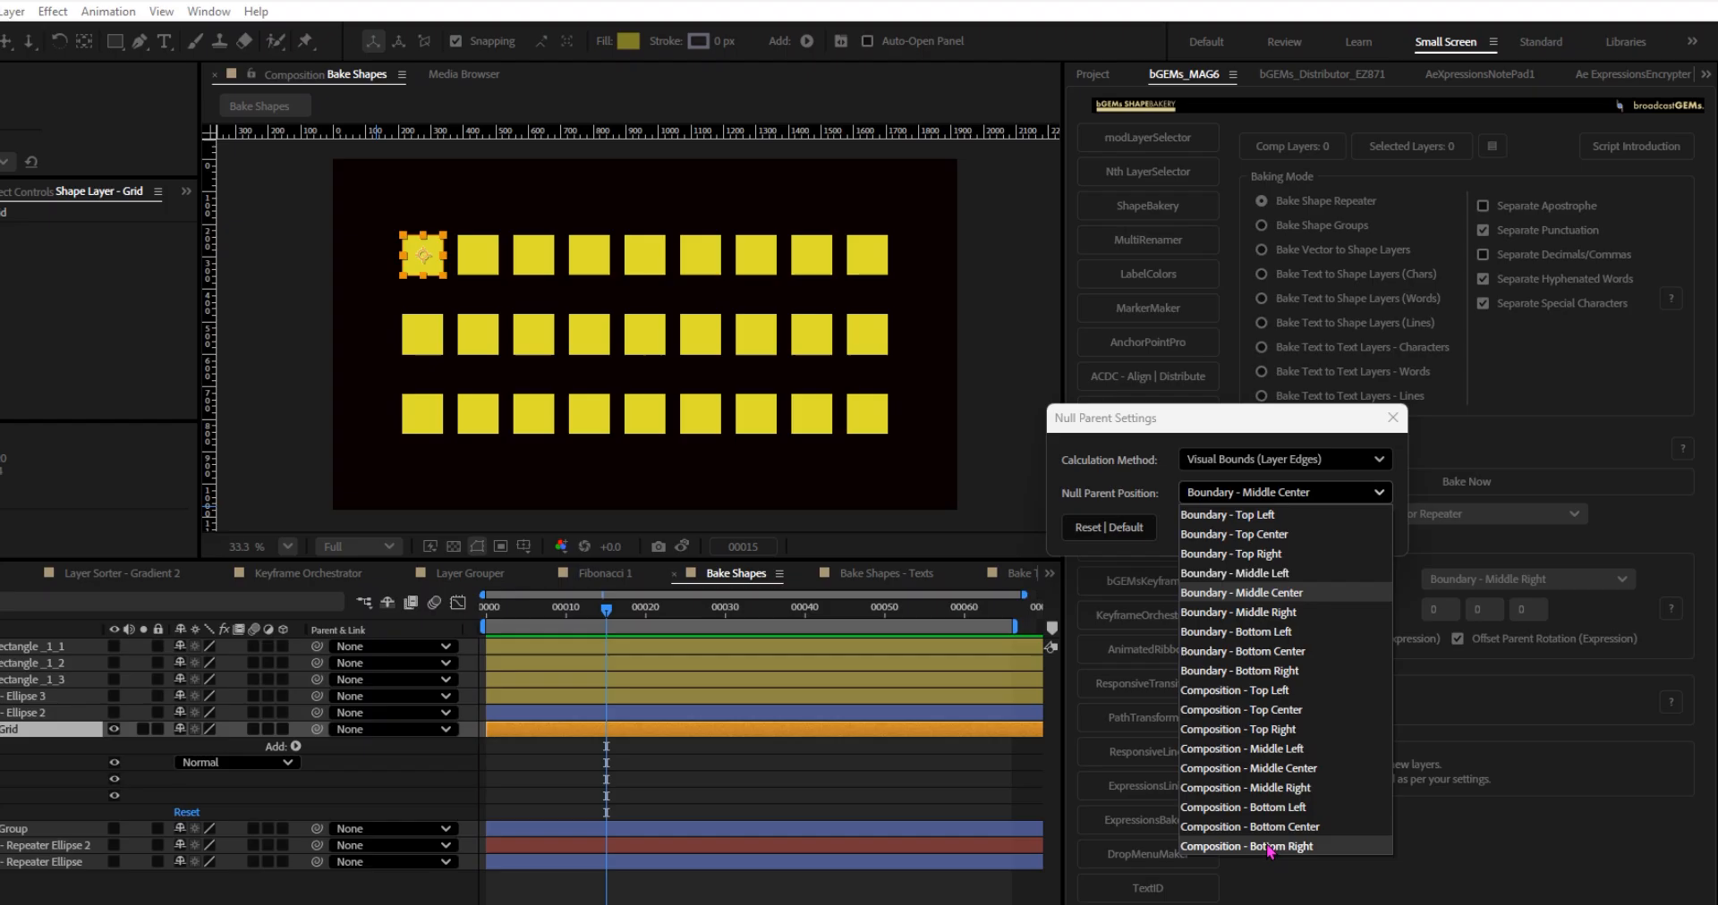
click(1278, 424)
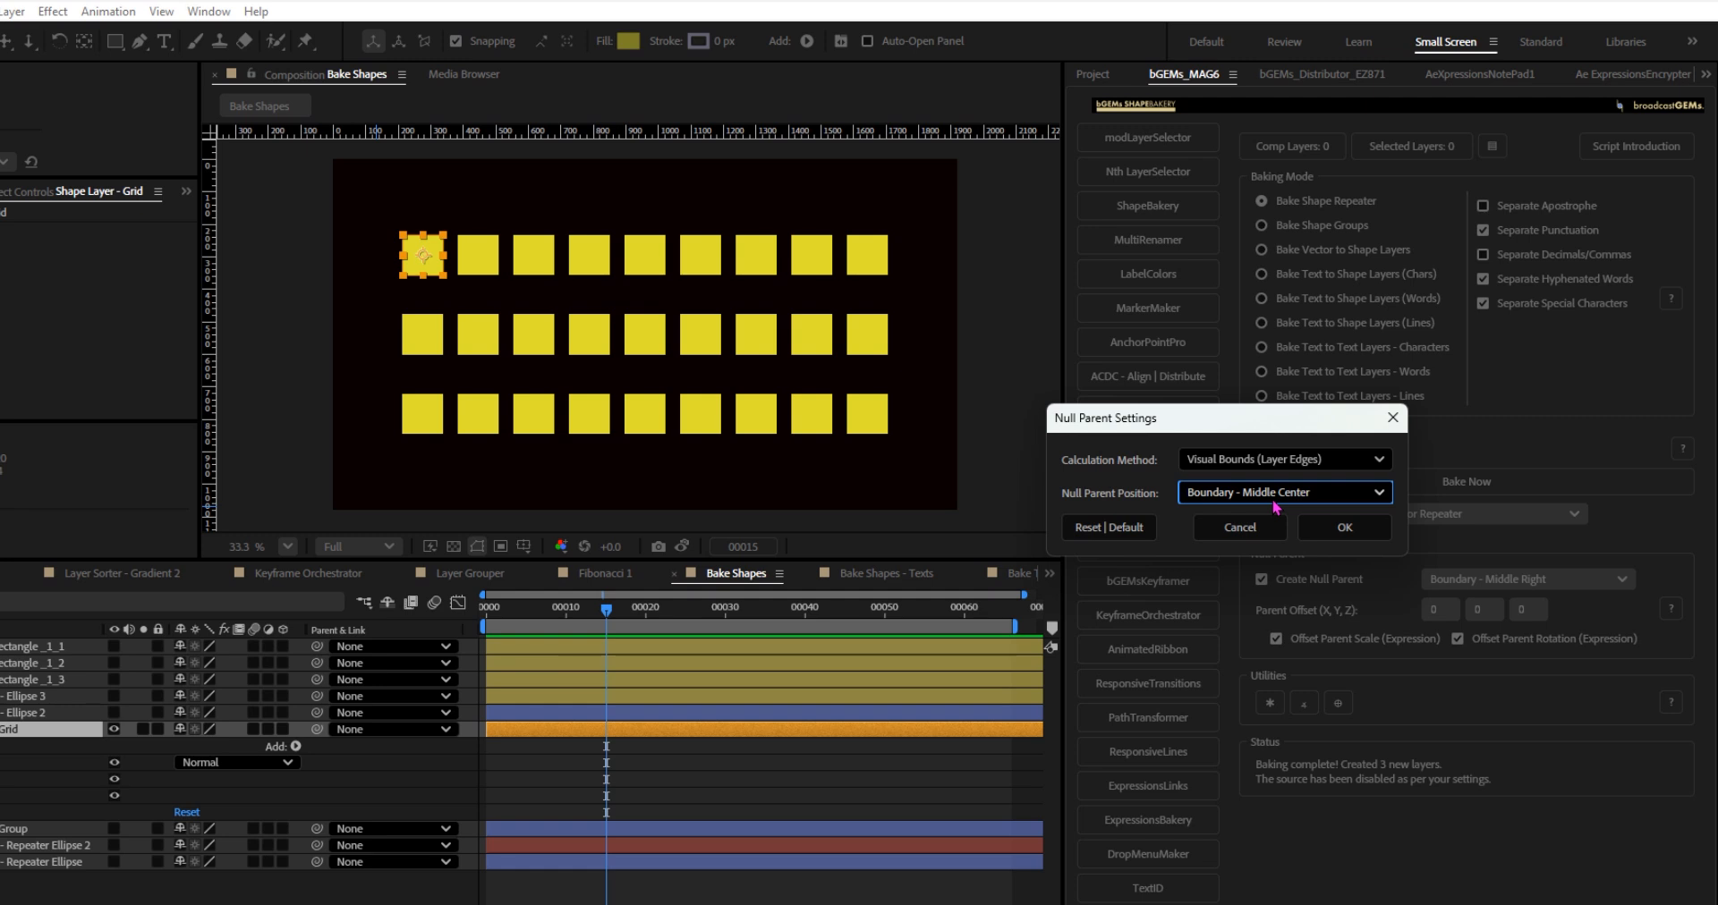
drag(1255, 421, 1224, 413)
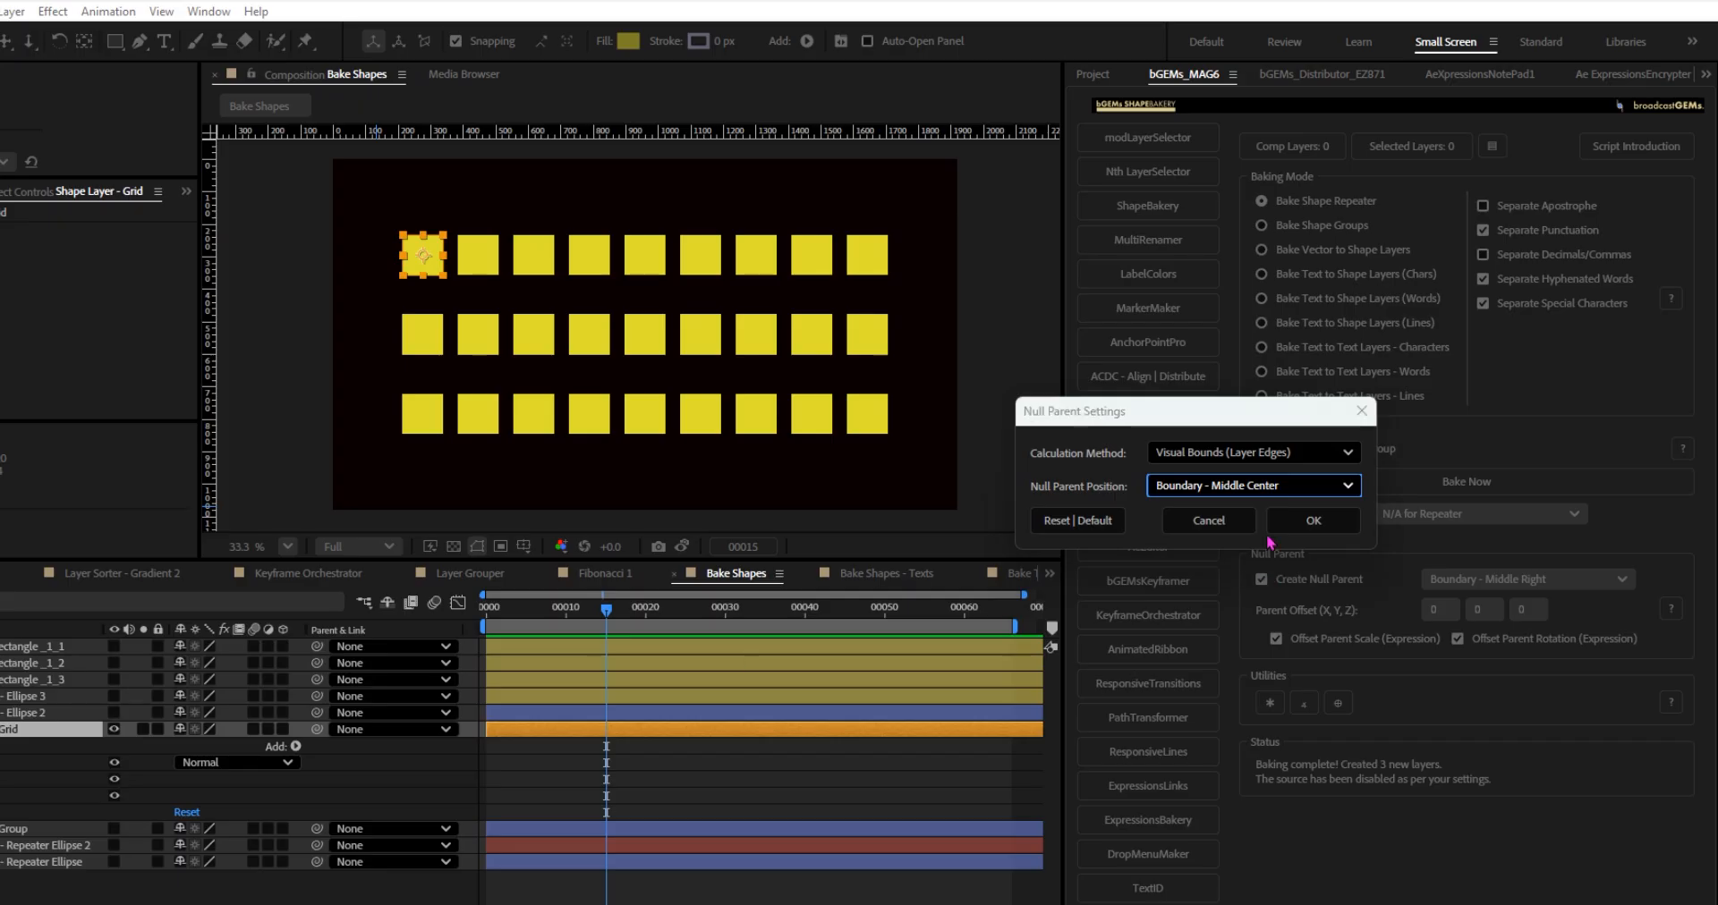
click(1181, 522)
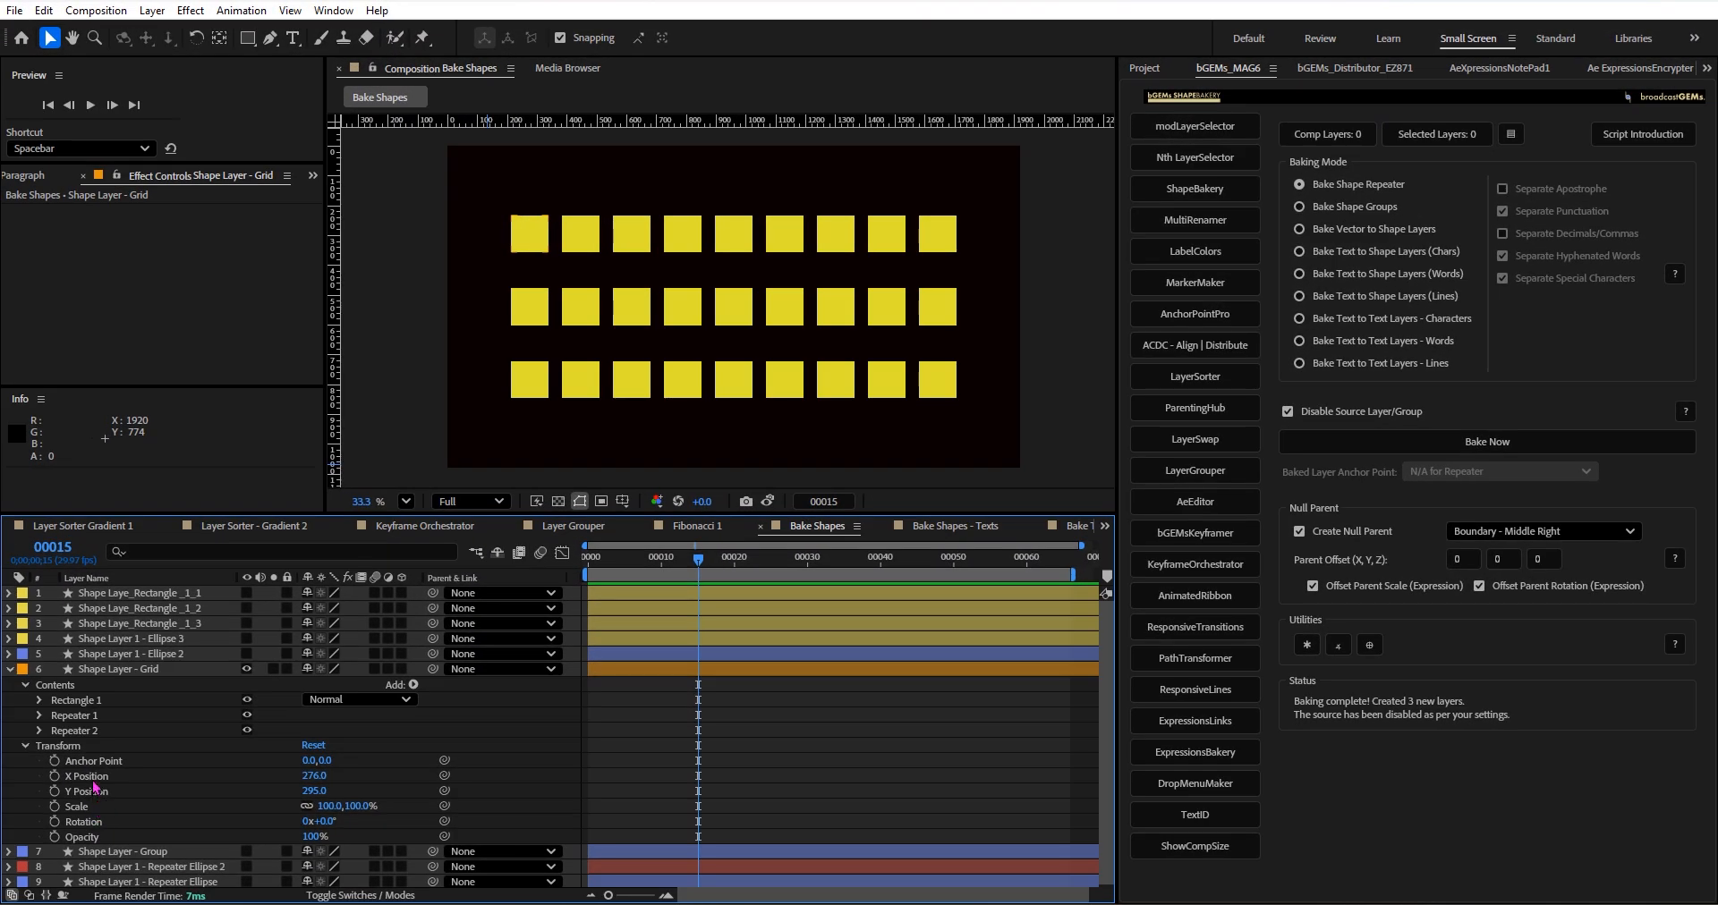
Inspect the separate X and Y Position properties of Shape Layer - Grid, and recheck the Null Parent Settings without applying them.
click(92, 777)
ctrl+click(92, 793)
ctrl+click(90, 779)
ctrl+click(87, 776)
click(88, 778)
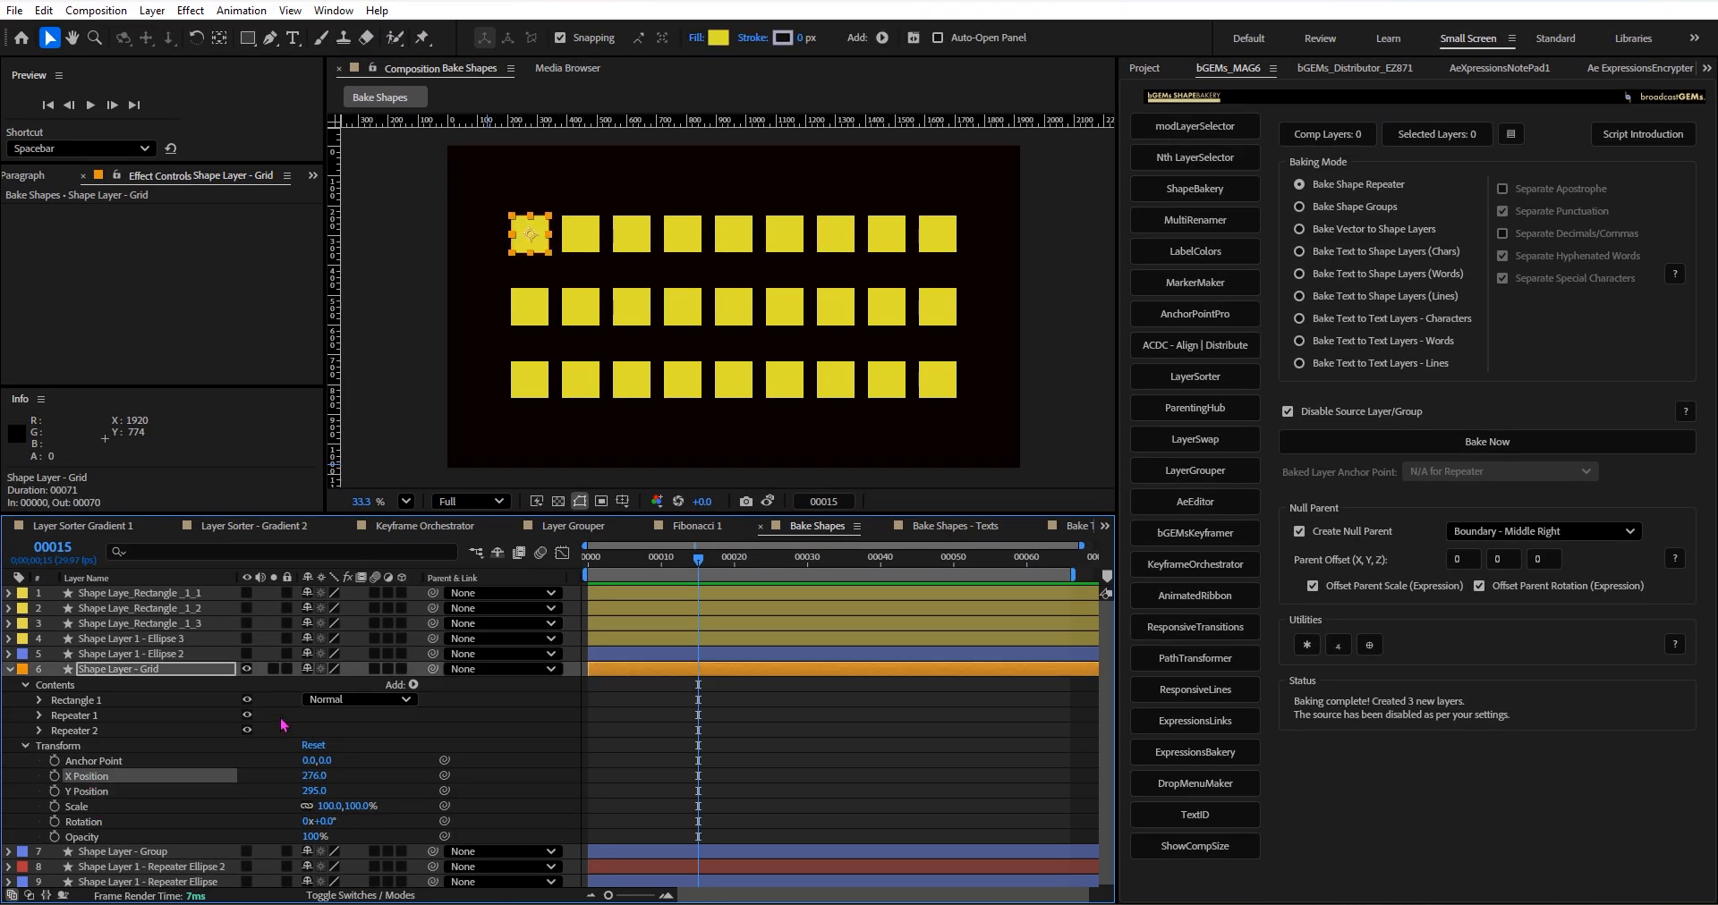
click(92, 794)
click(82, 778)
click(79, 792)
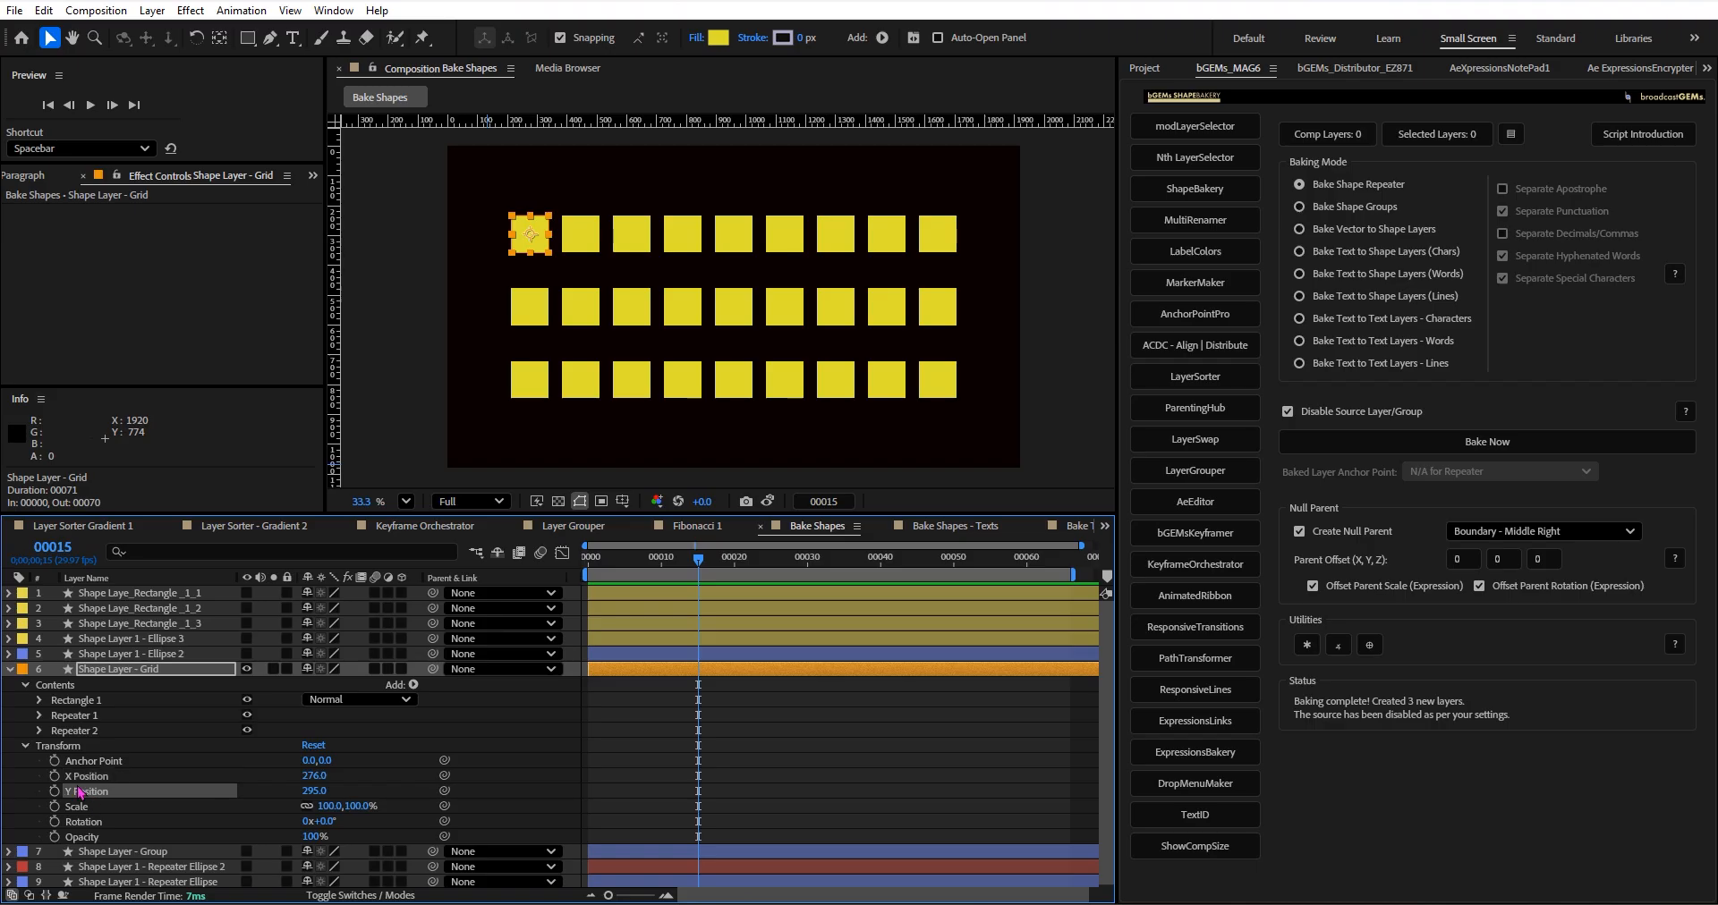
click(25, 746)
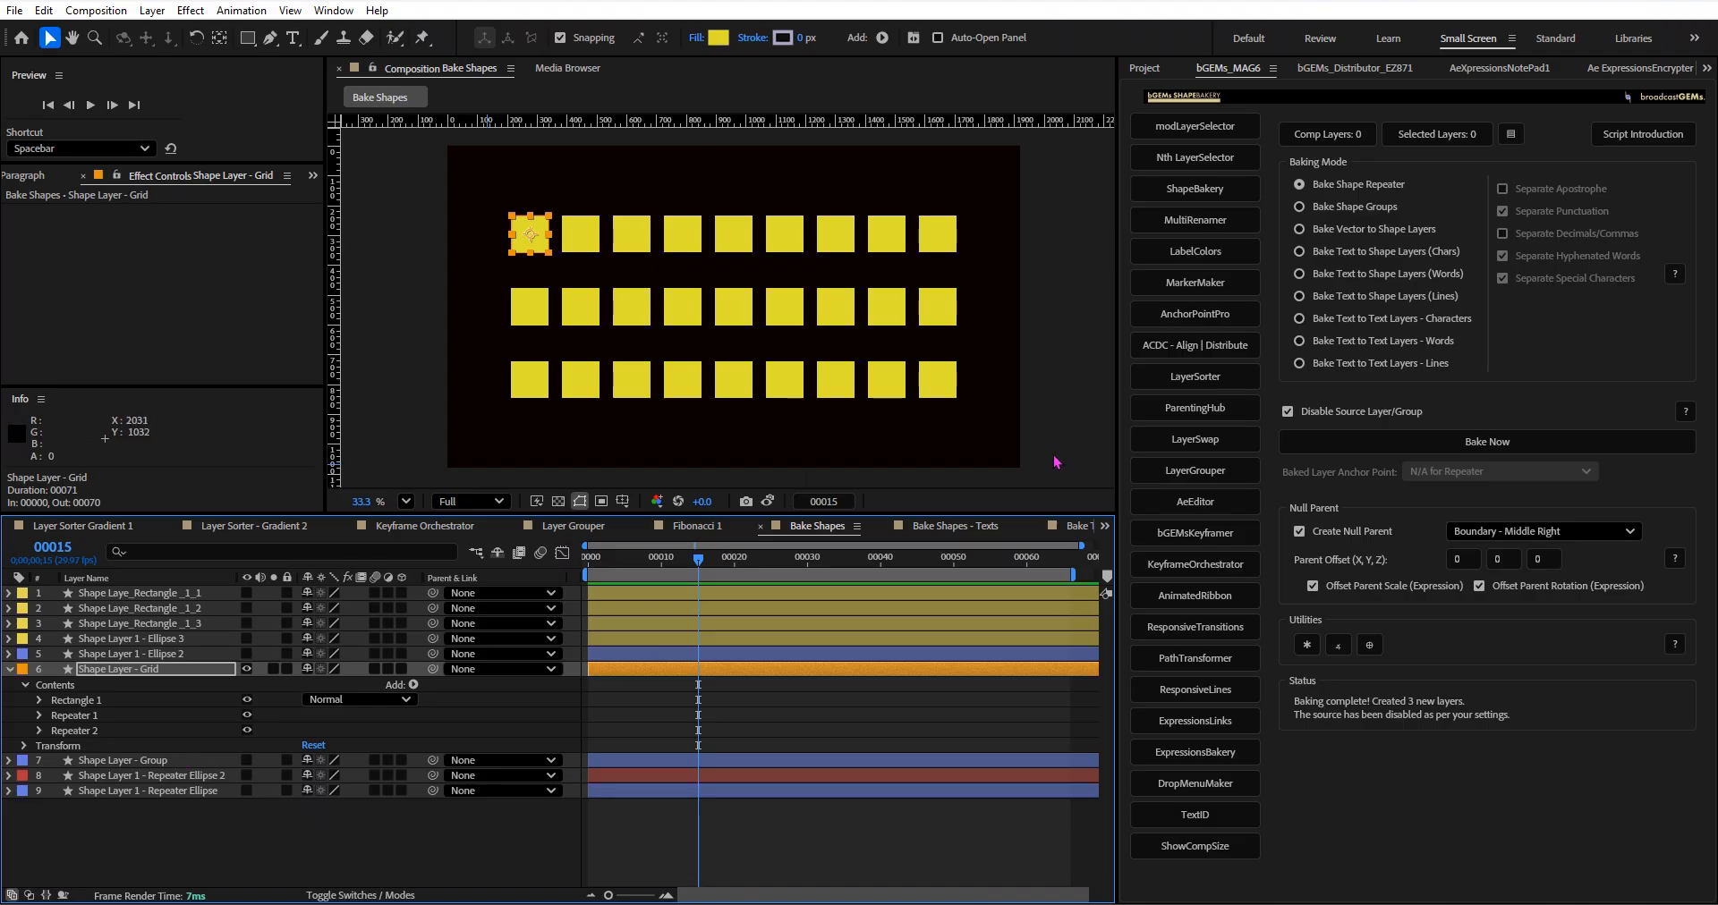
ctrl+click(1369, 646)
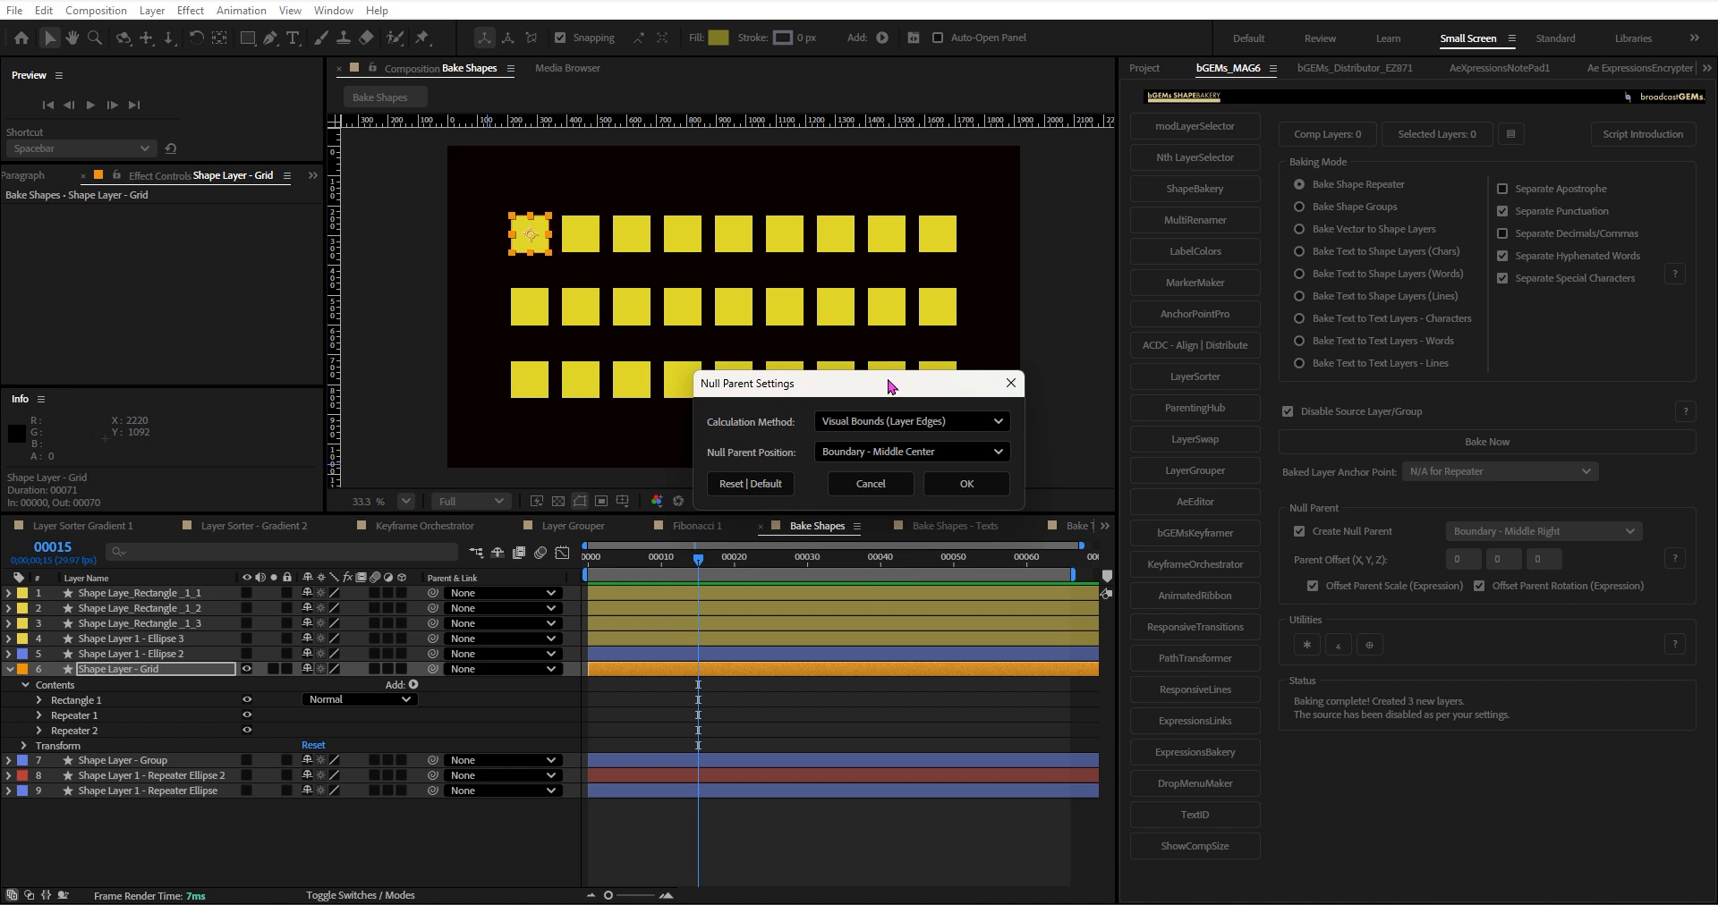
click(868, 485)
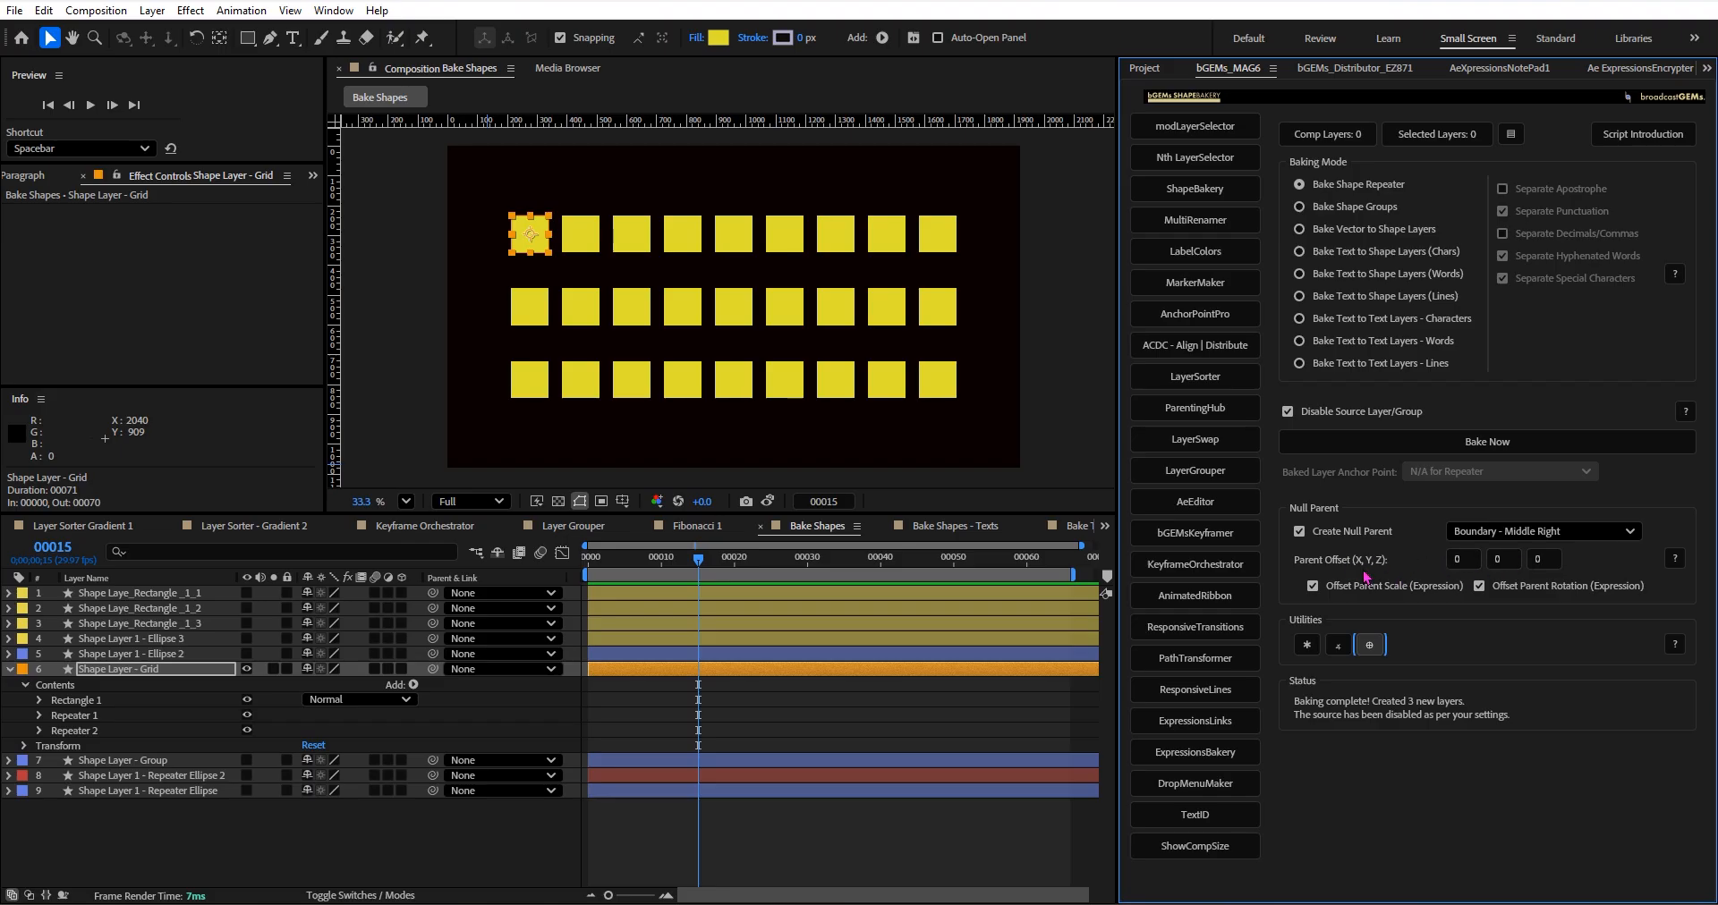
Bake the Shape Layer - Grid repeaters into separate layers with a null parent positioned at Boundary - Middle Right.
click(1516, 534)
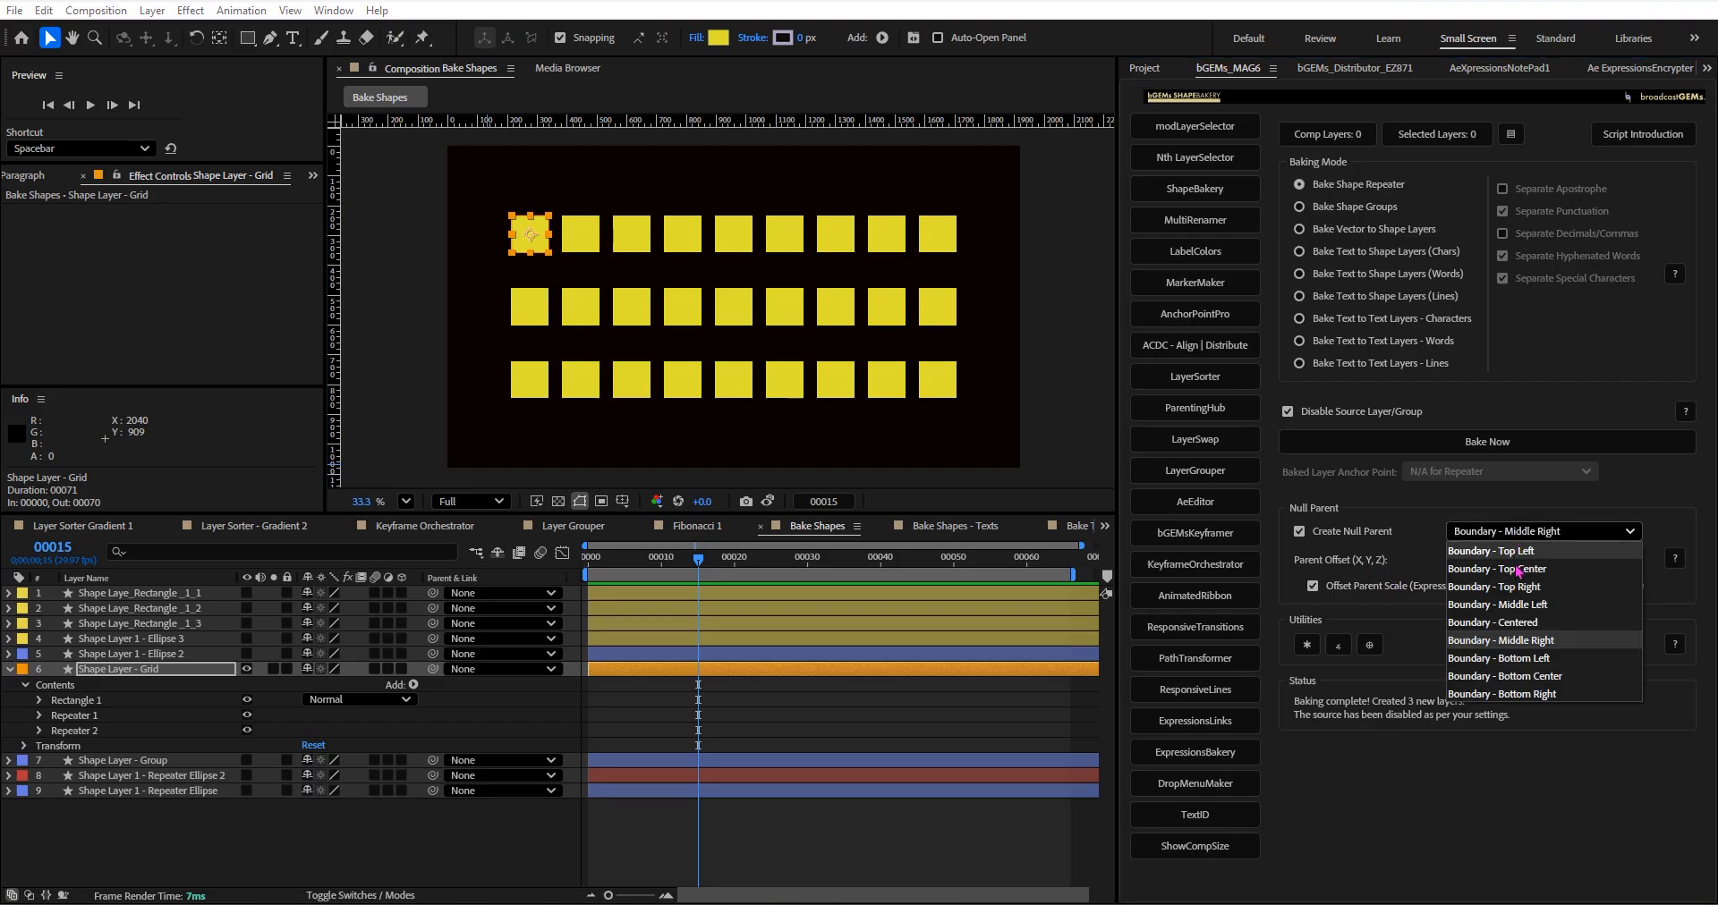
click(1525, 533)
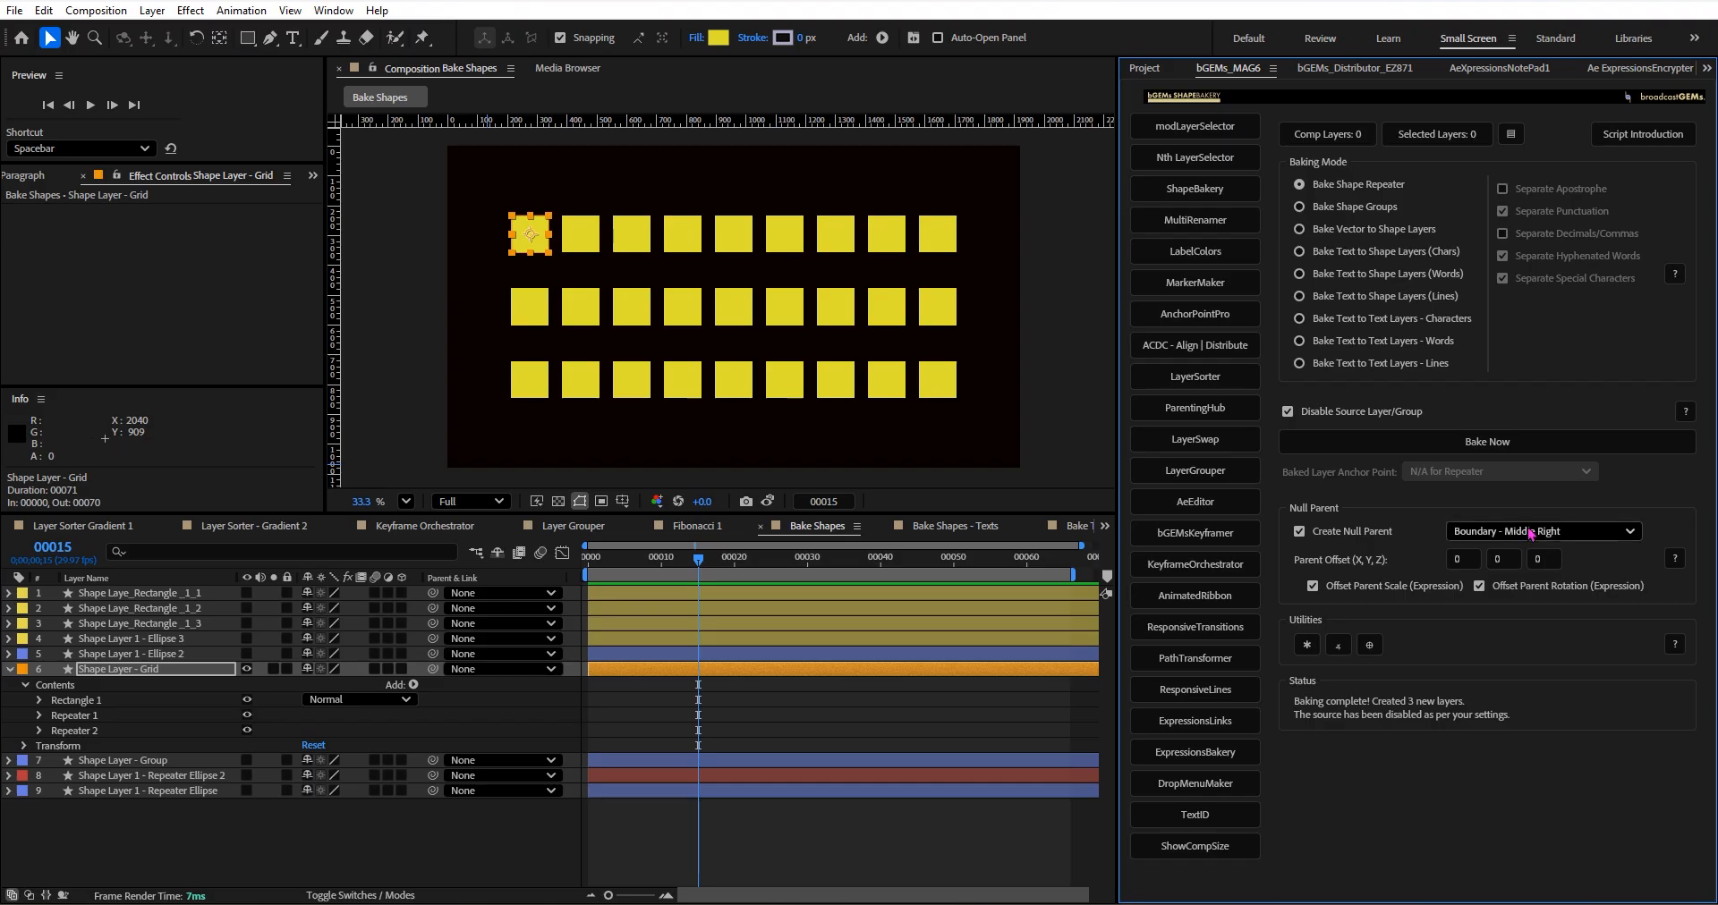
click(1529, 534)
click(1423, 535)
click(182, 671)
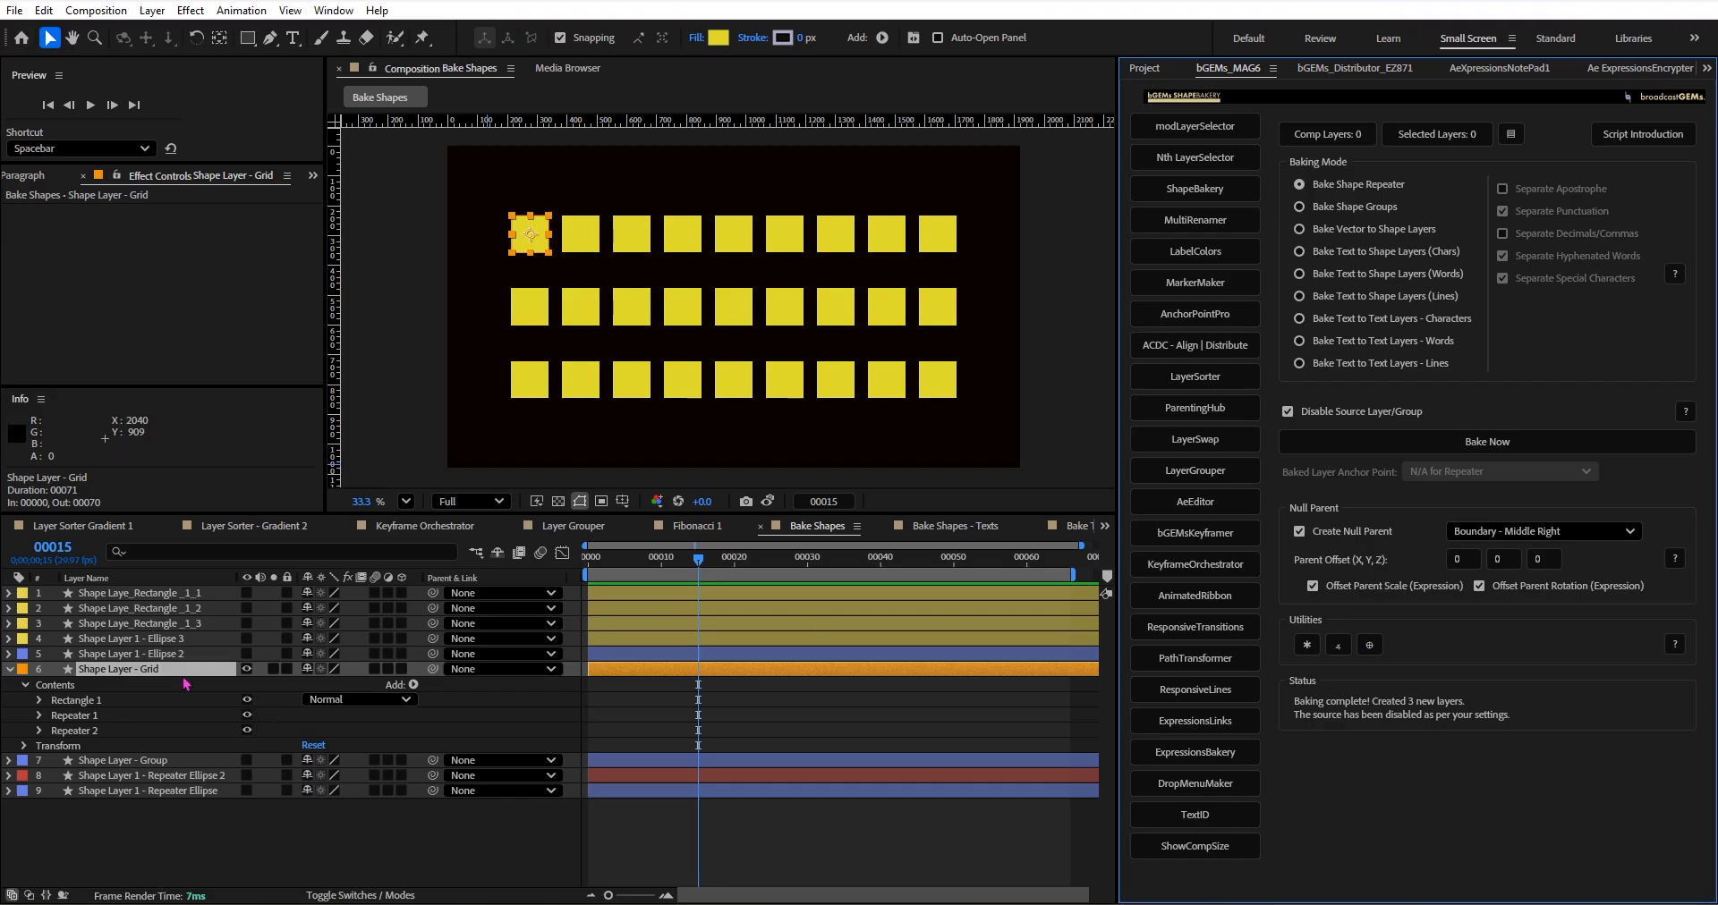
click(1458, 442)
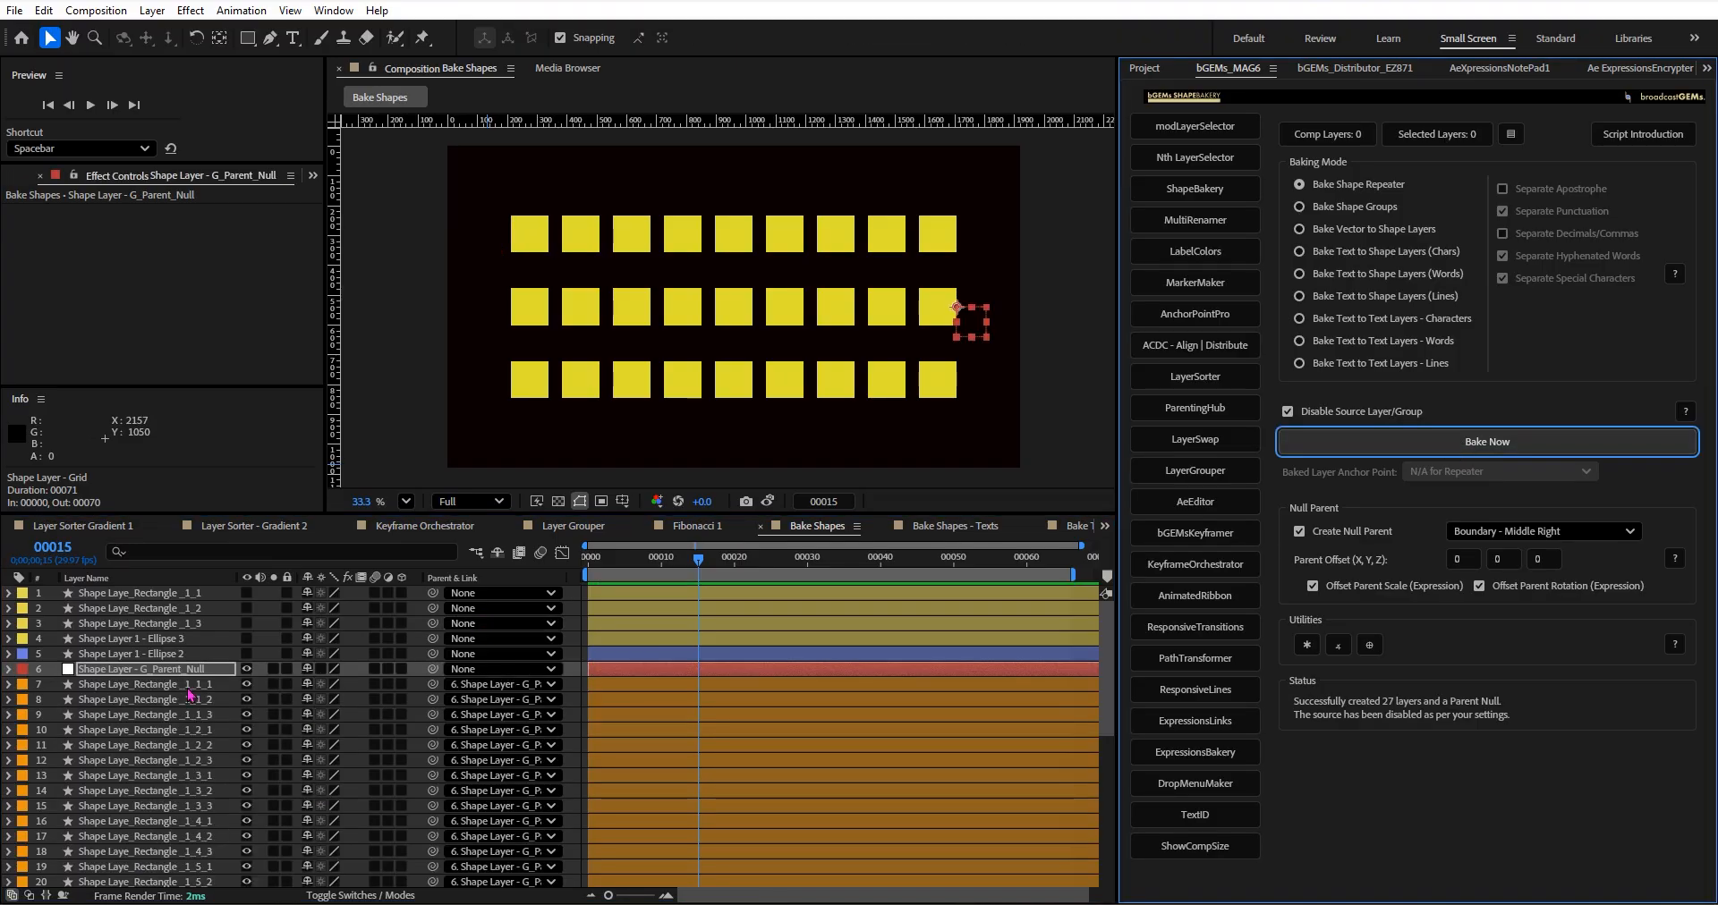
Try scaling Shape Layer - G_Parent_Null to 236%, undo the scaling and collapse the null's properties.
click(142, 671)
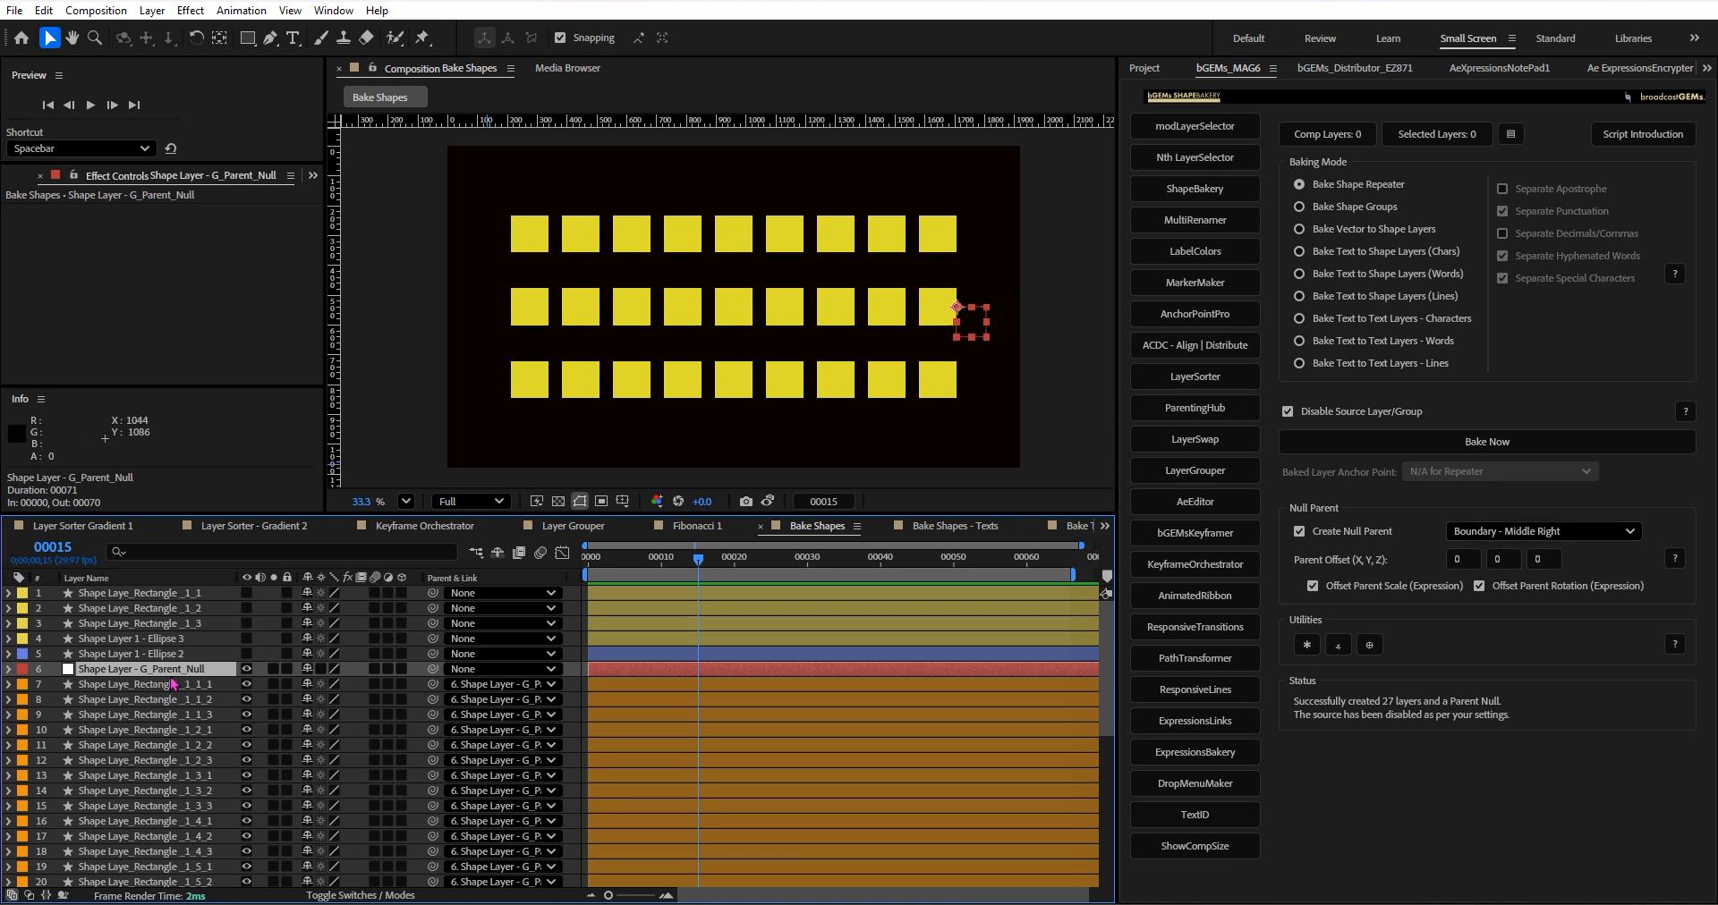
key(s)
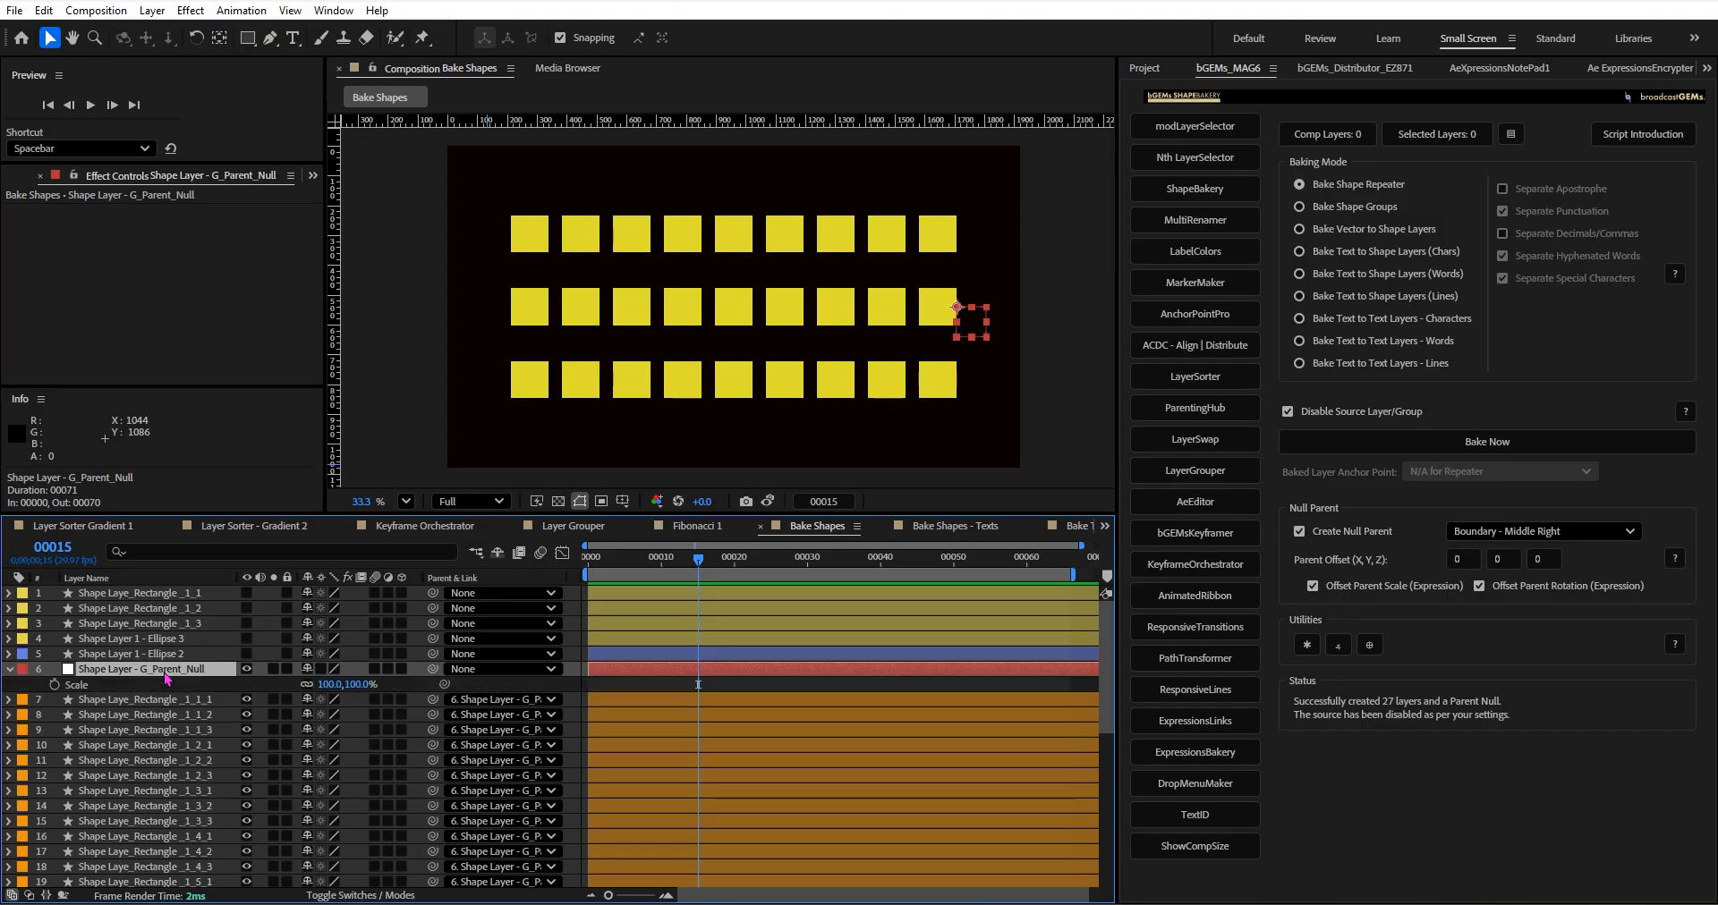
key(shift+r)
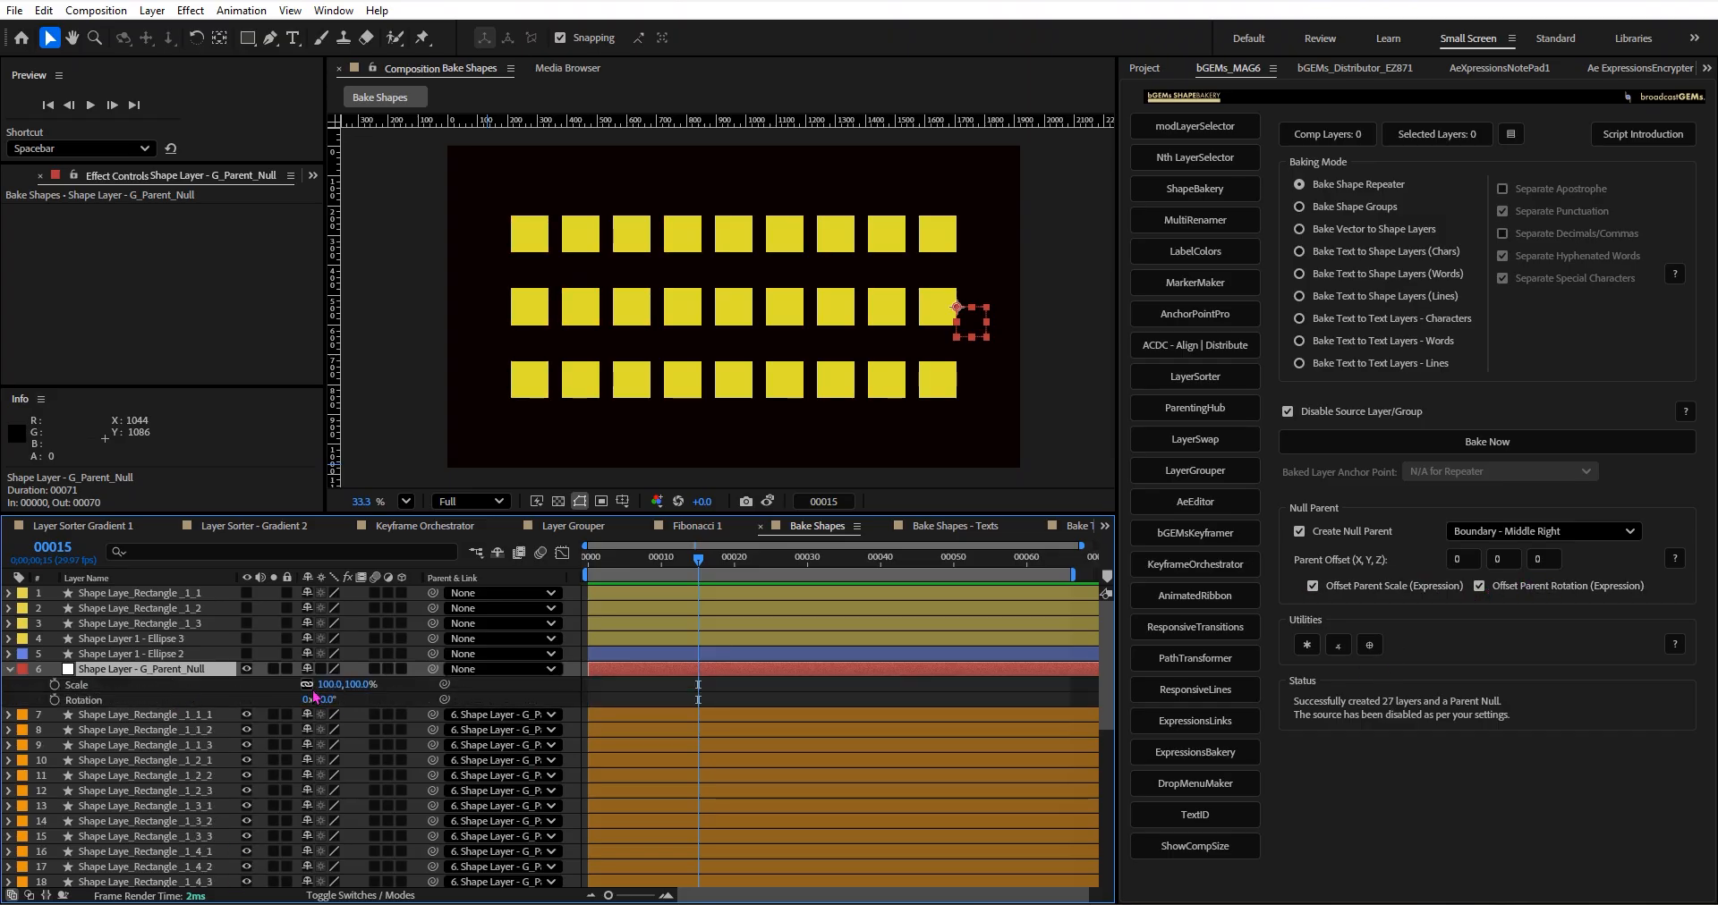
drag(333, 685, 432, 670)
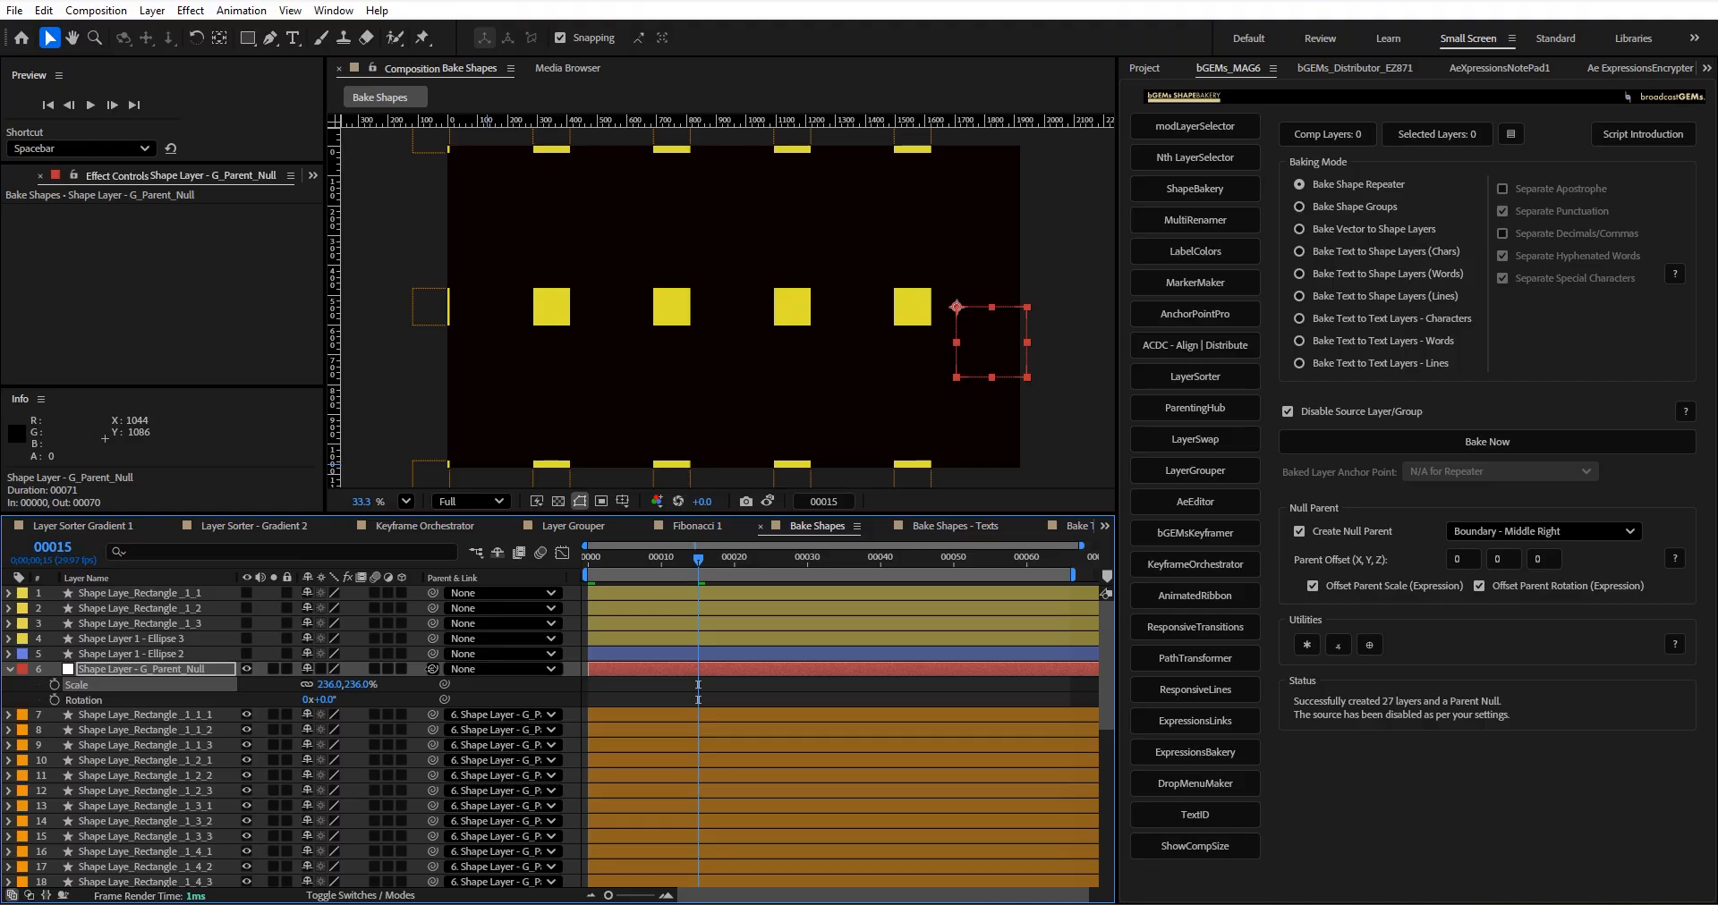
key(ctrl+z)
click(8, 670)
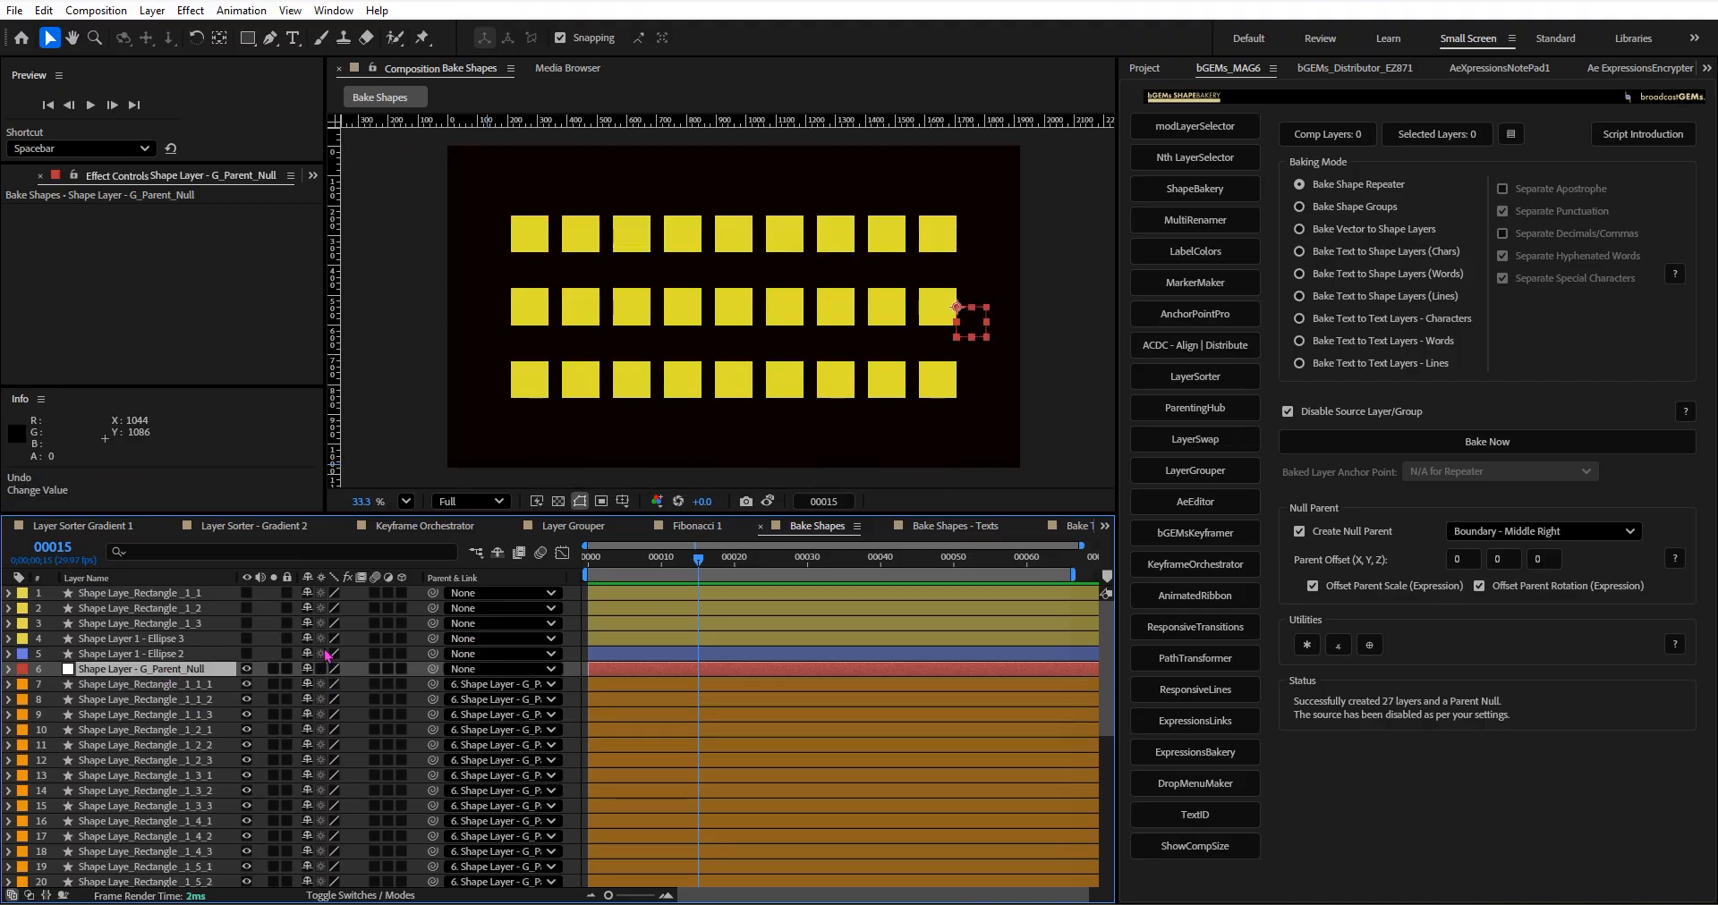
Group the nine top-row rectangle layers directly below Shape Layer - G_Parent_Null and give them a blue label.
drag(488, 177, 1011, 245)
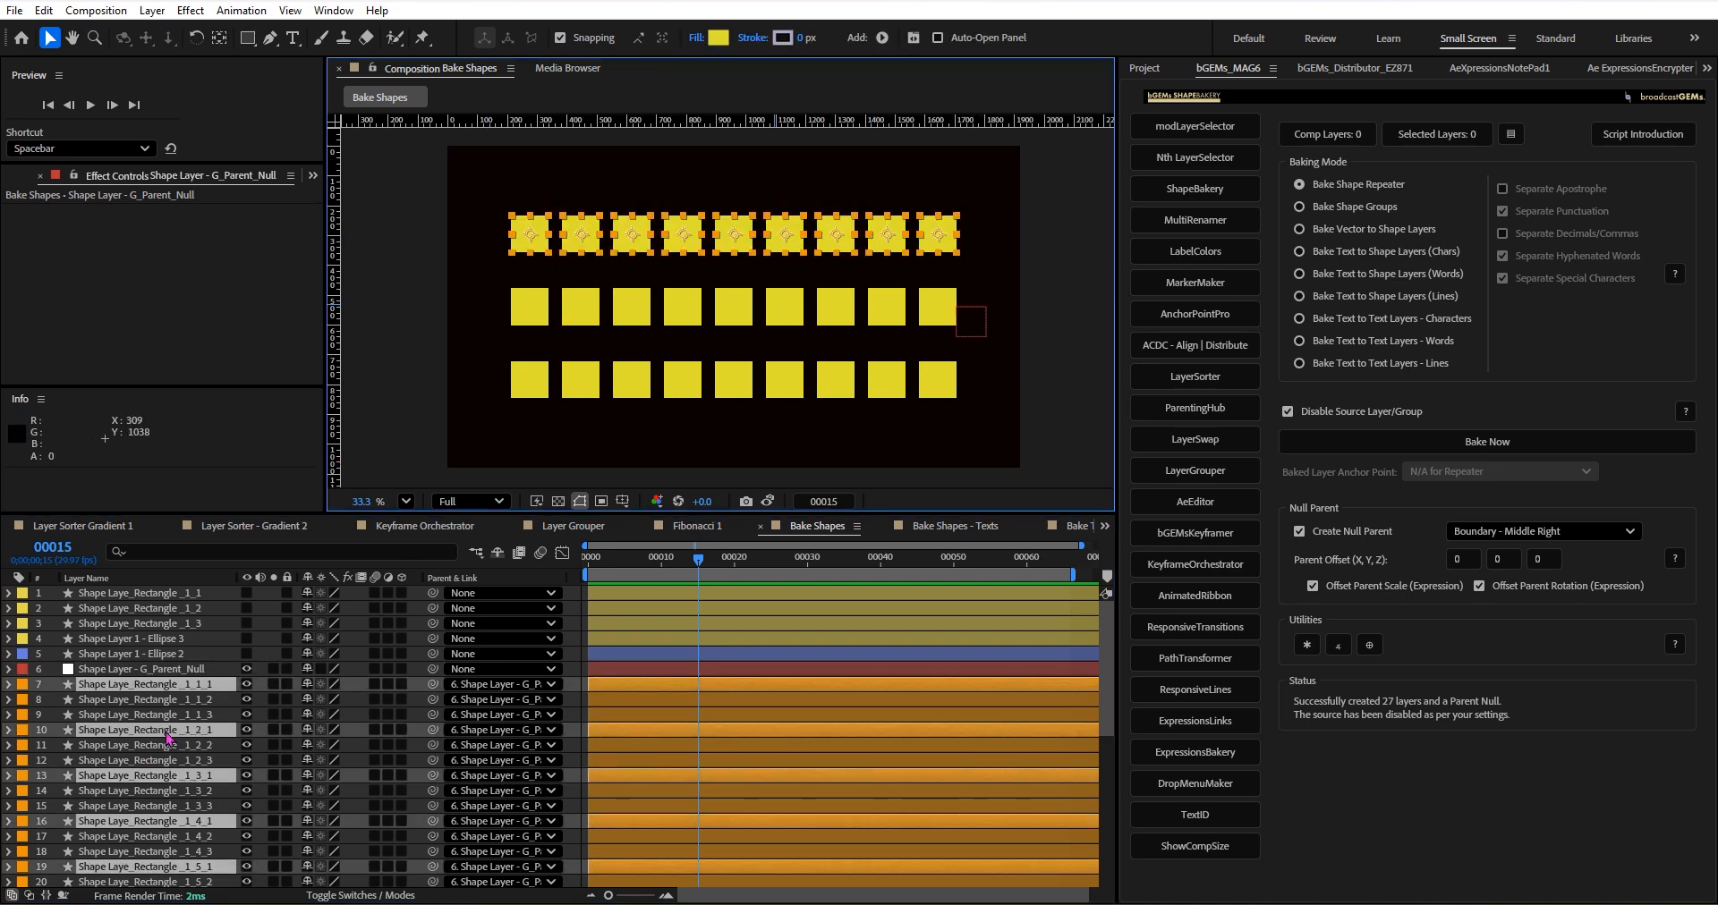
drag(167, 736, 186, 696)
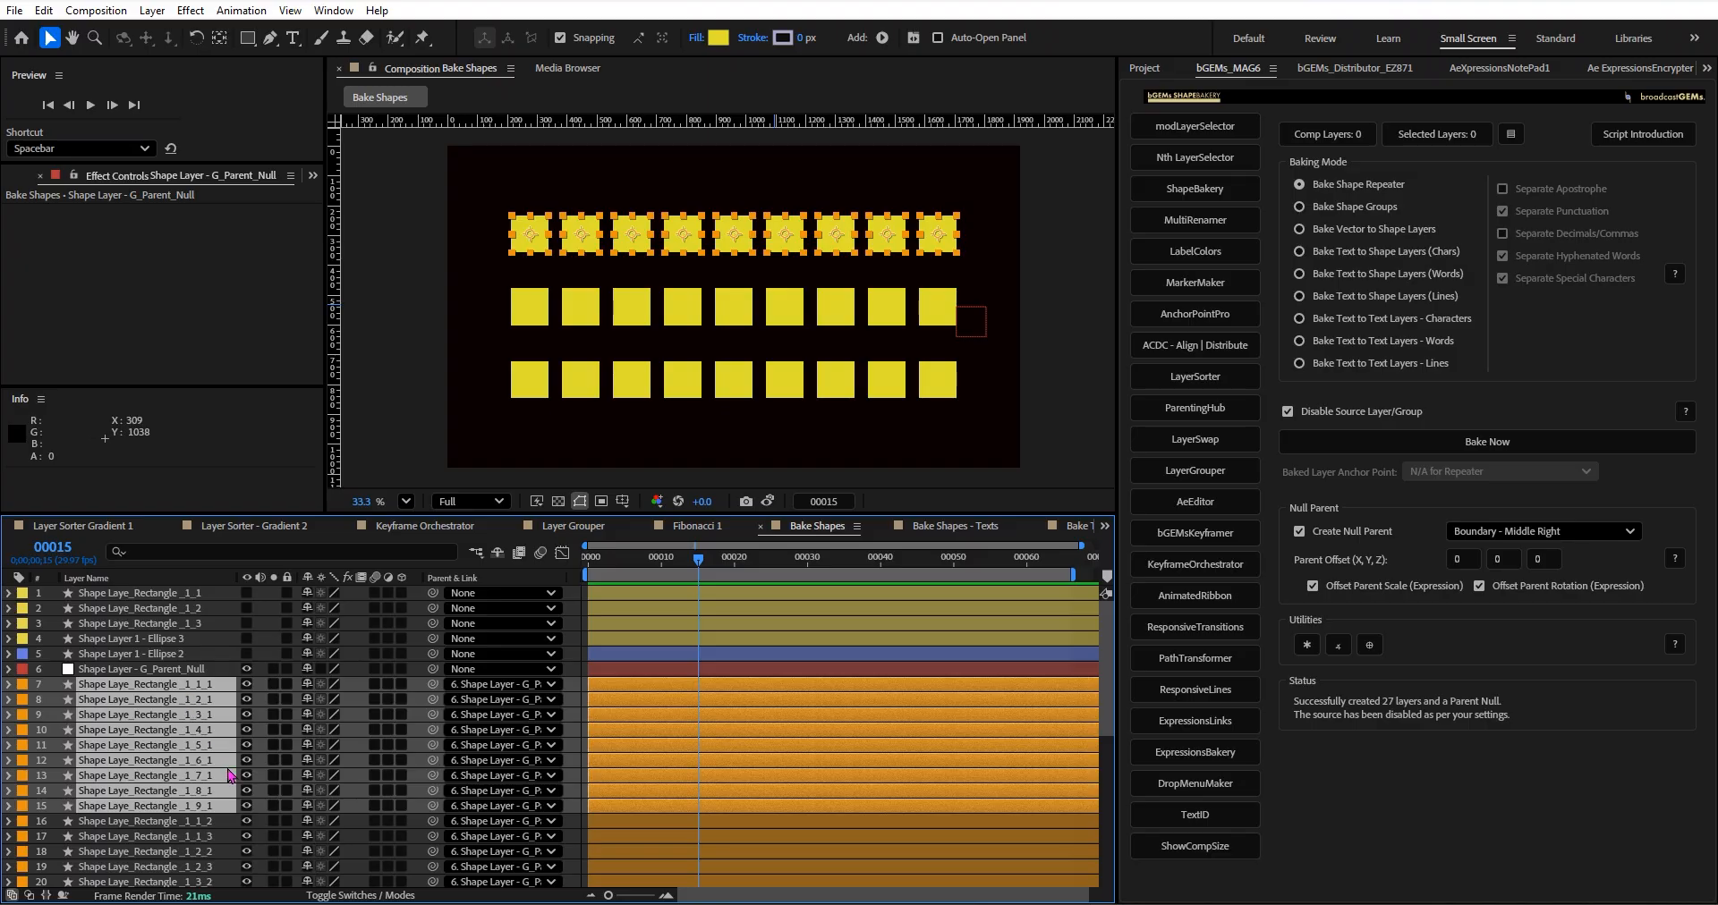
key(ctrl+alt+8)
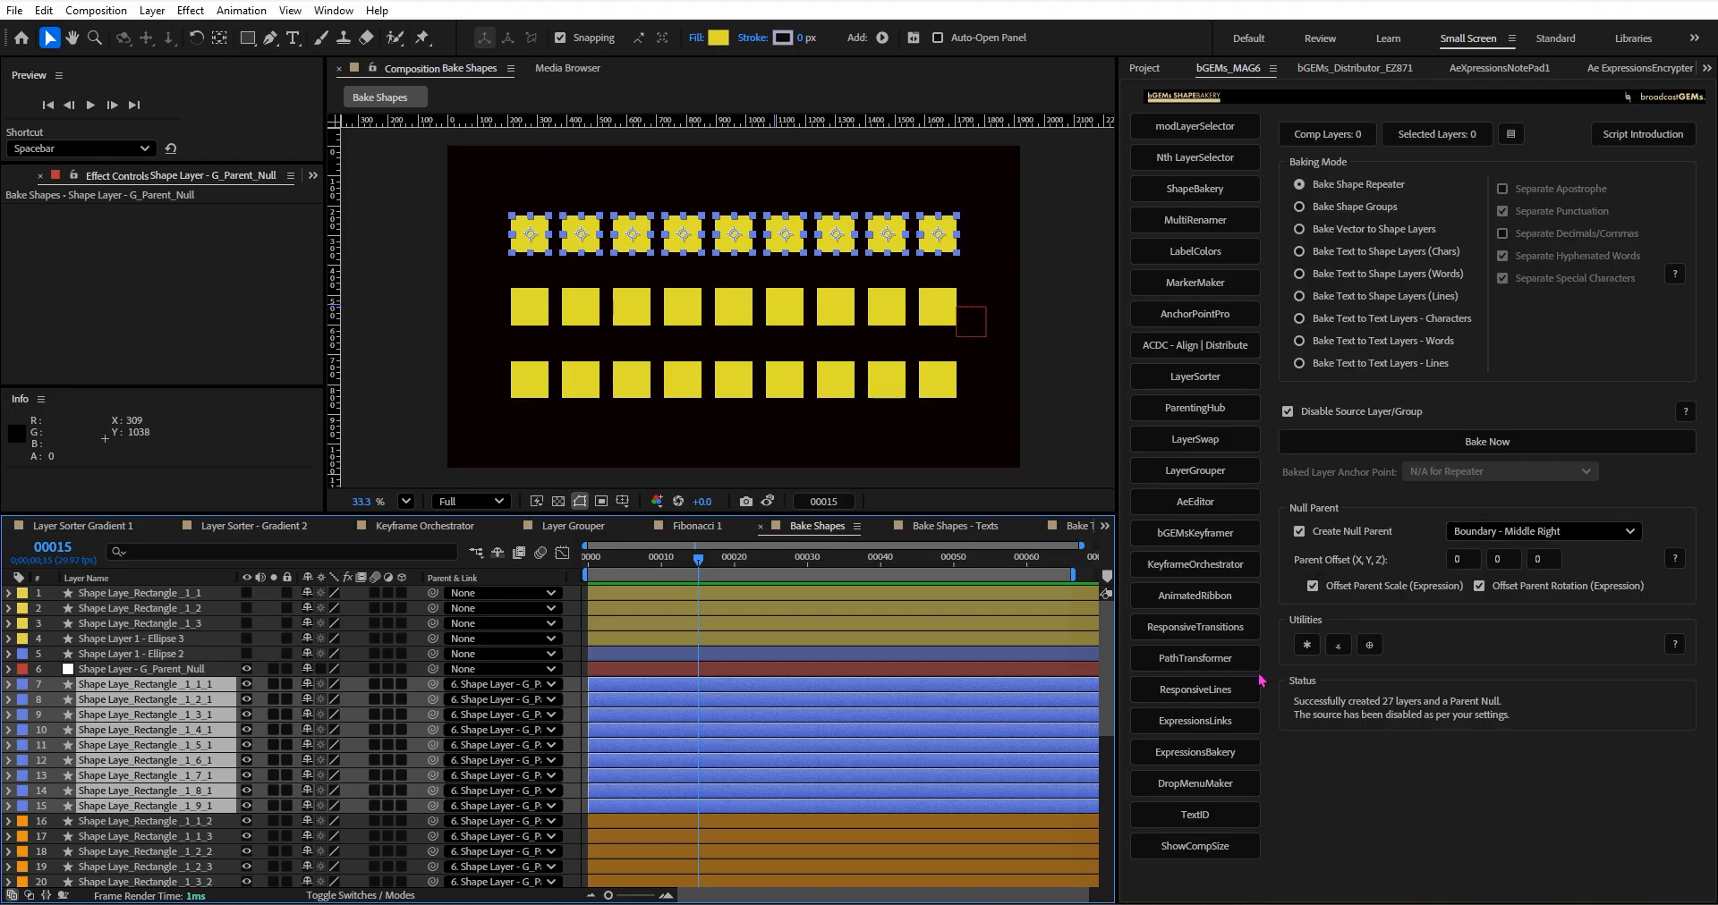
Create a parent null for the top-row rectangles using Visual Bounds (Layer Edges) and the Boundary - Middle Right position.
click(1369, 645)
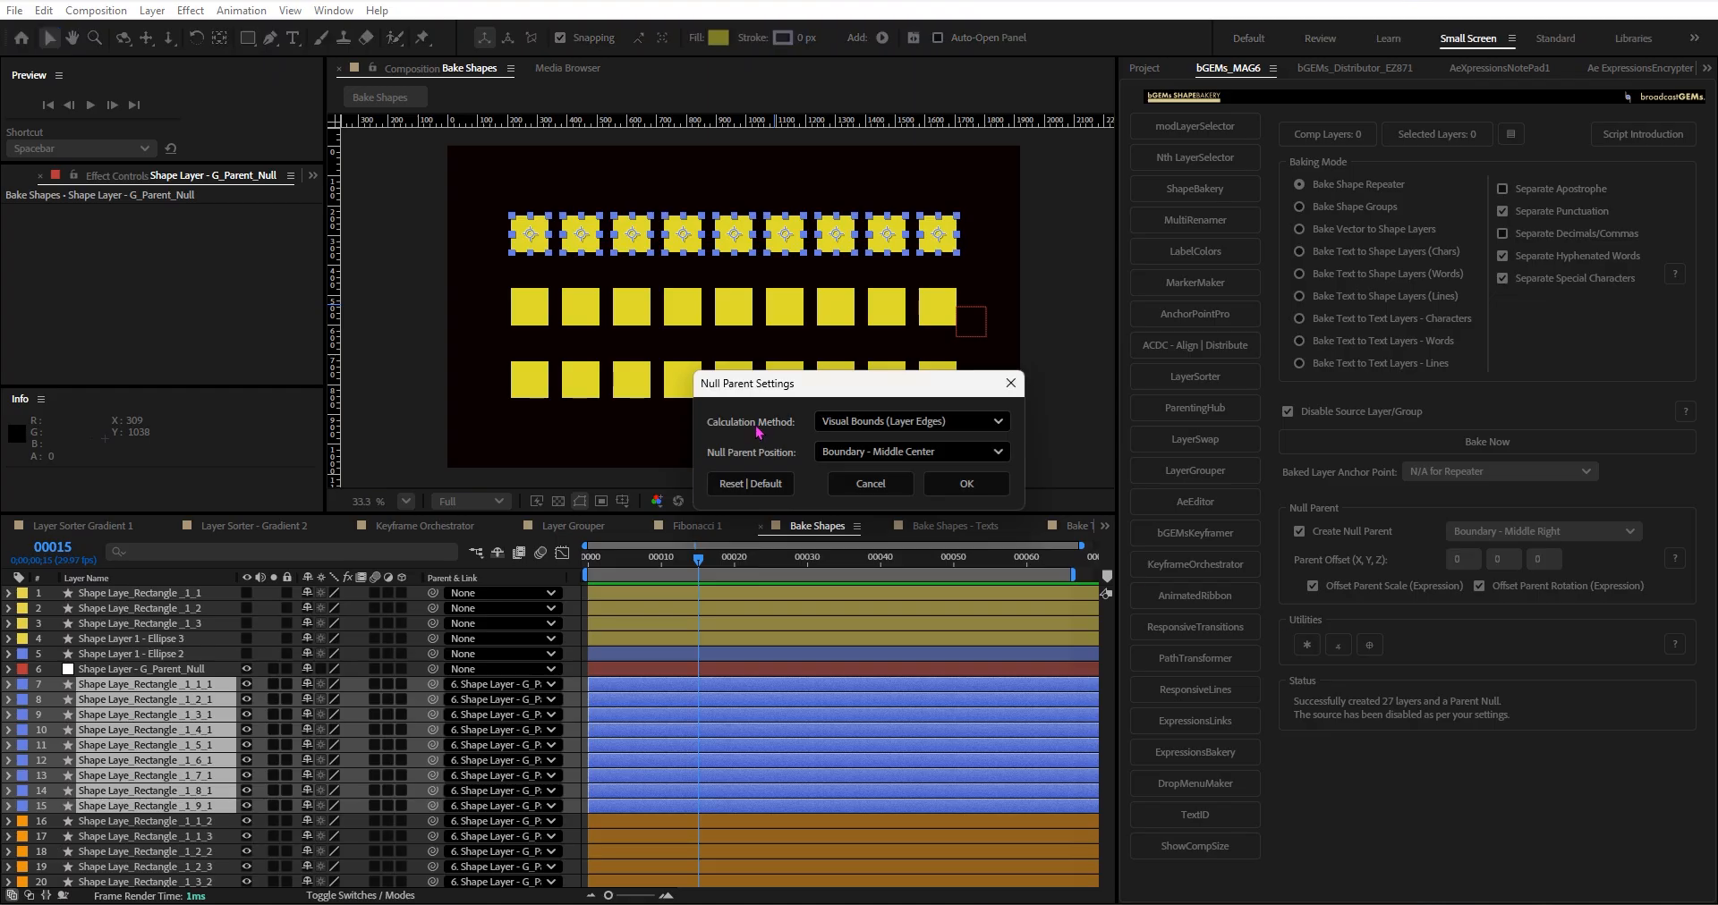
click(899, 452)
click(911, 562)
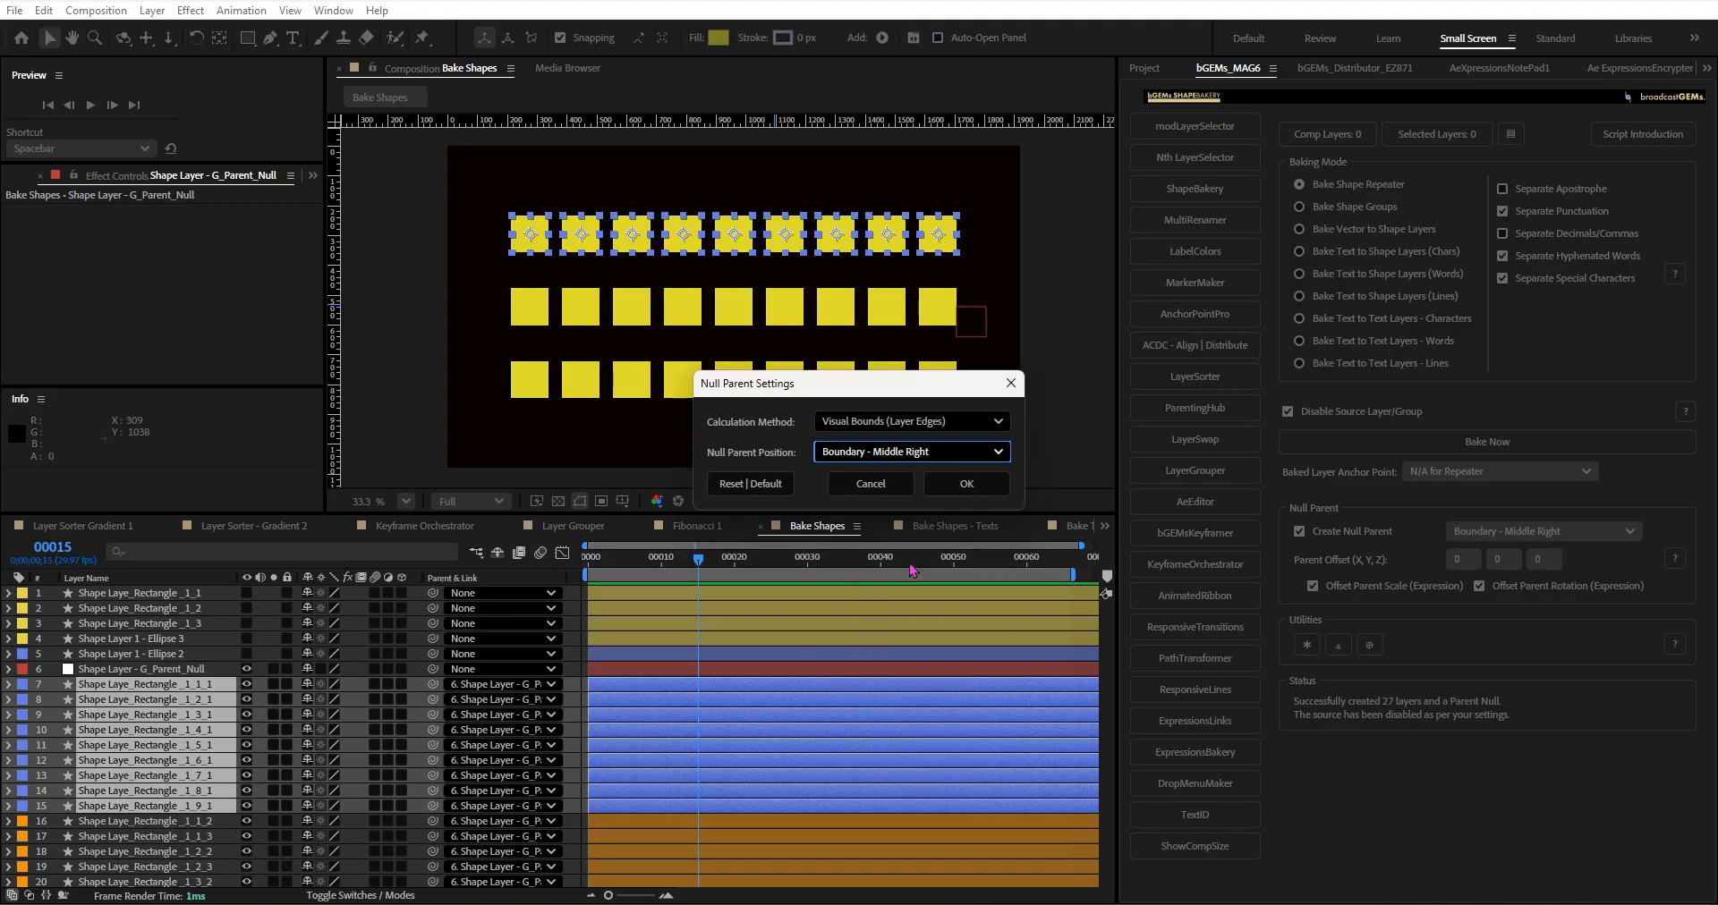
click(948, 484)
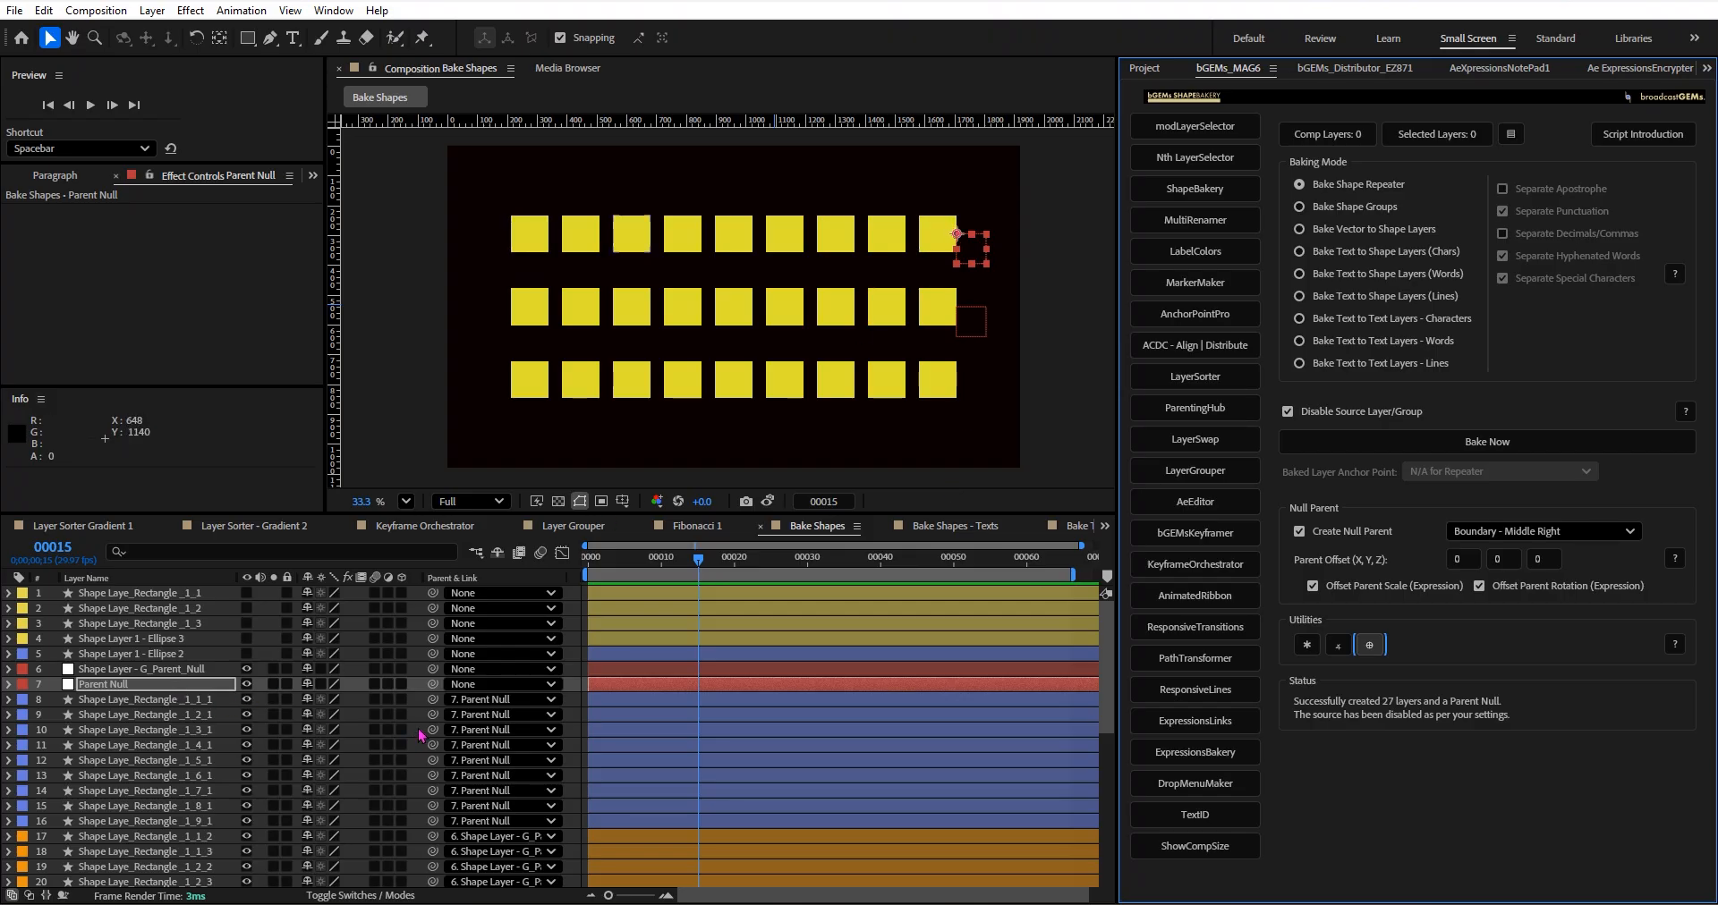
Try scaling the top-row rectangles' Parent Null to 328%, undo the scaling and collapse the null's scale property.
click(208, 822)
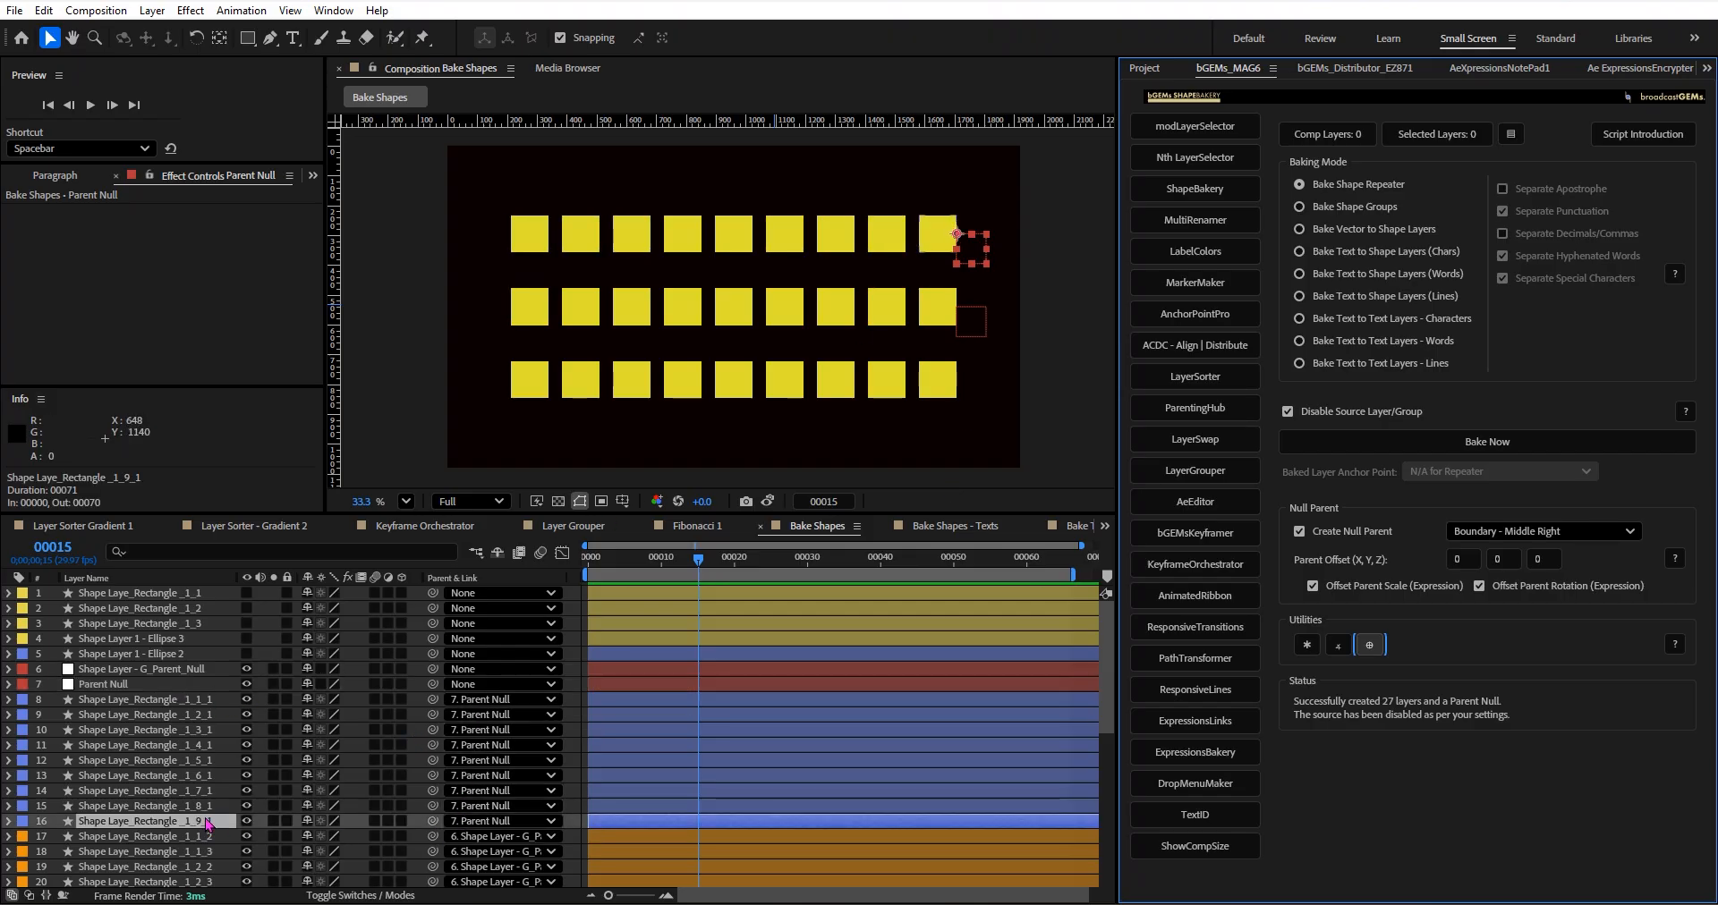
shift+click(166, 703)
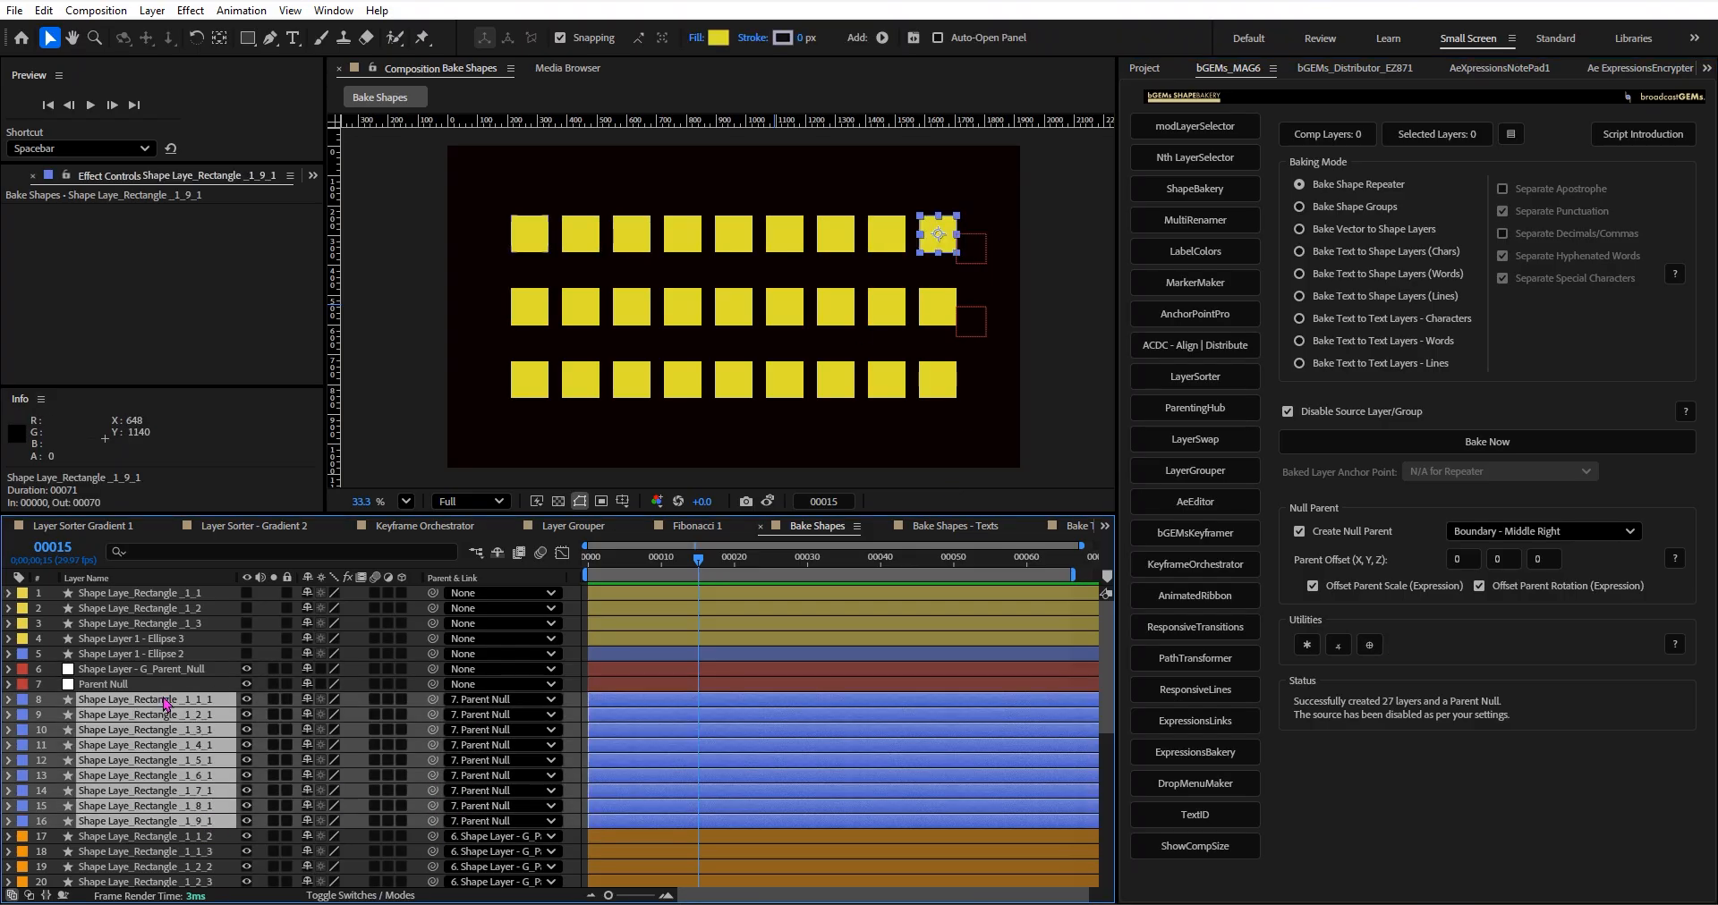
click(143, 685)
key(s)
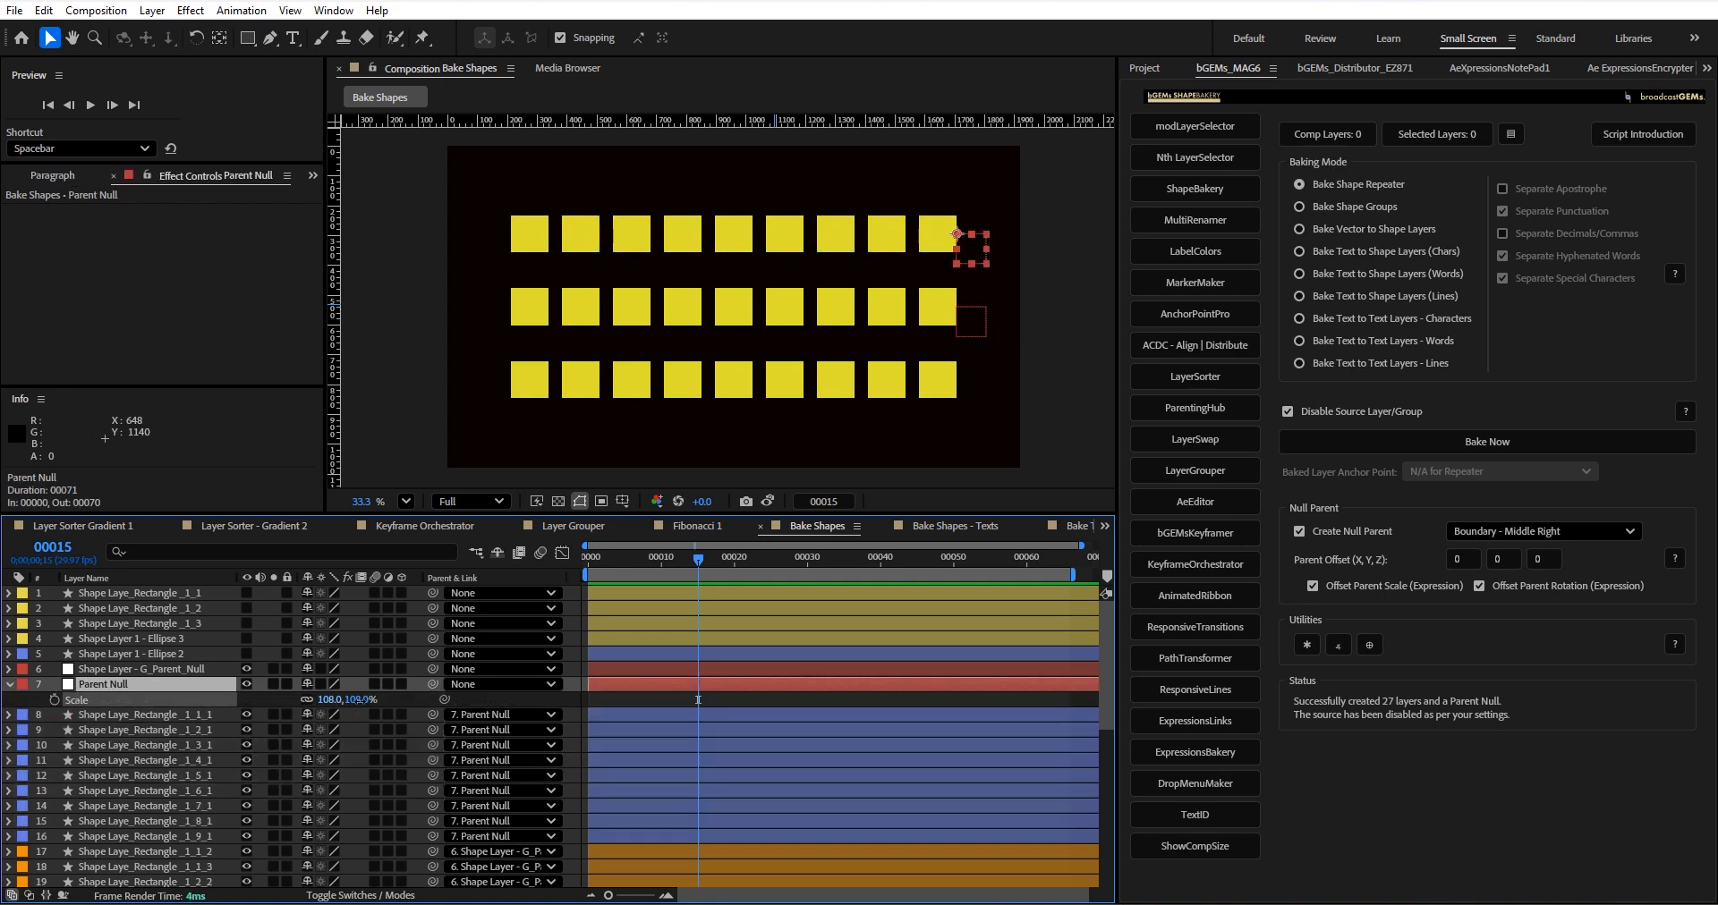
drag(356, 700, 518, 684)
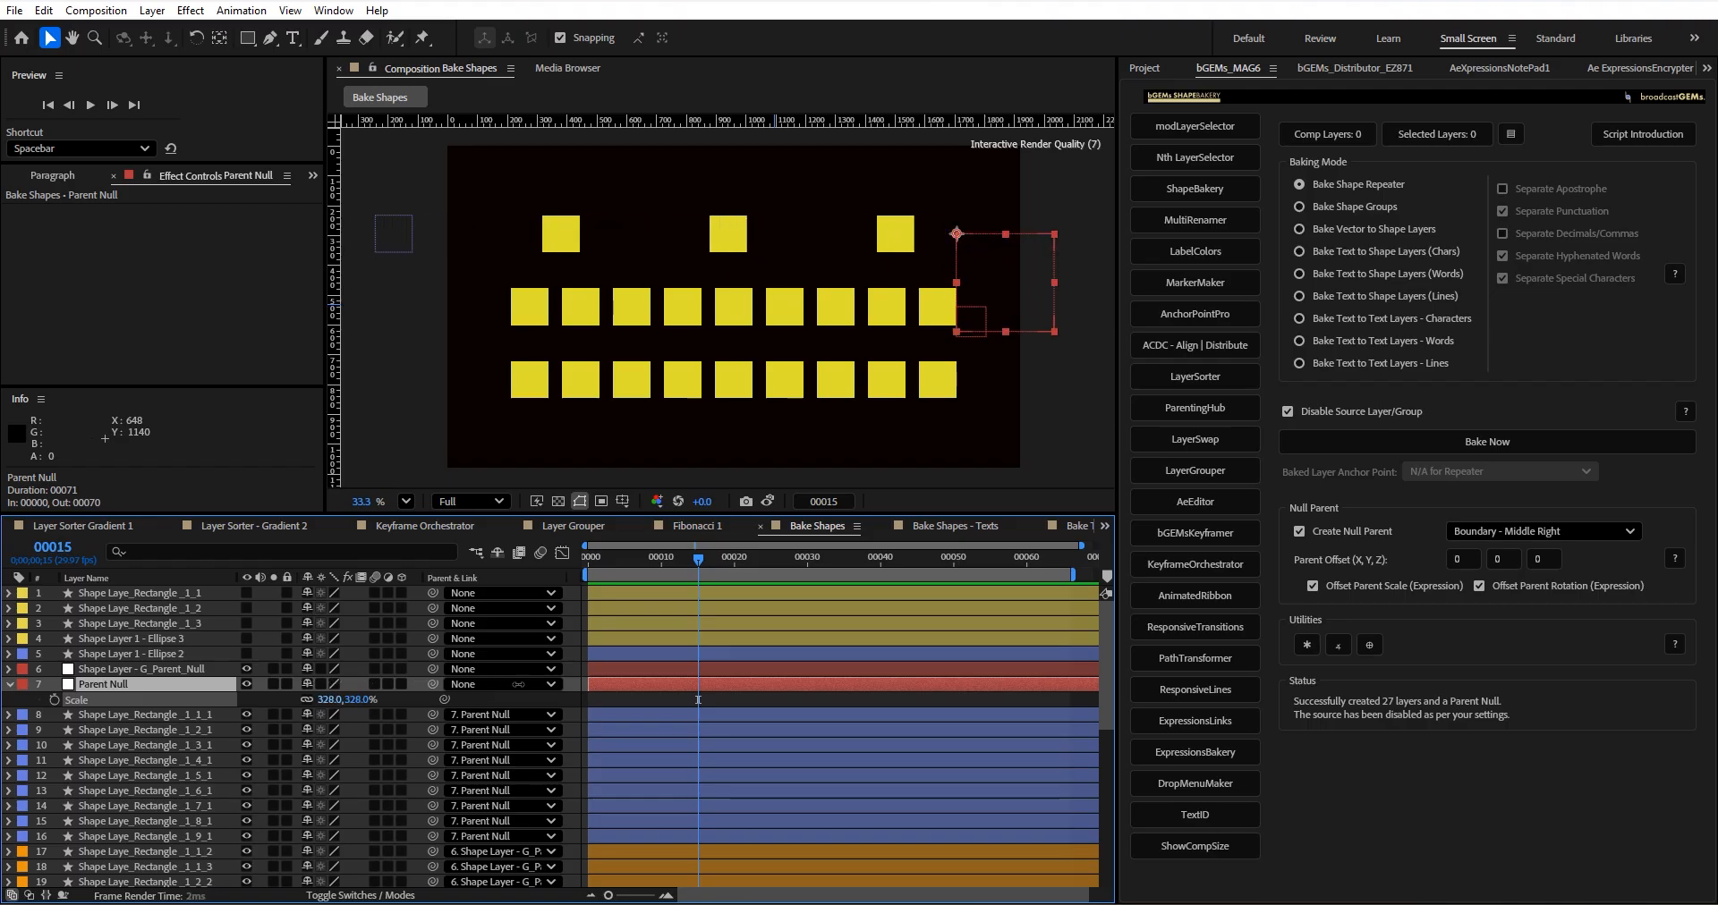
key(ctrl+z)
key(ctrl+z)
key(ctrl+z)
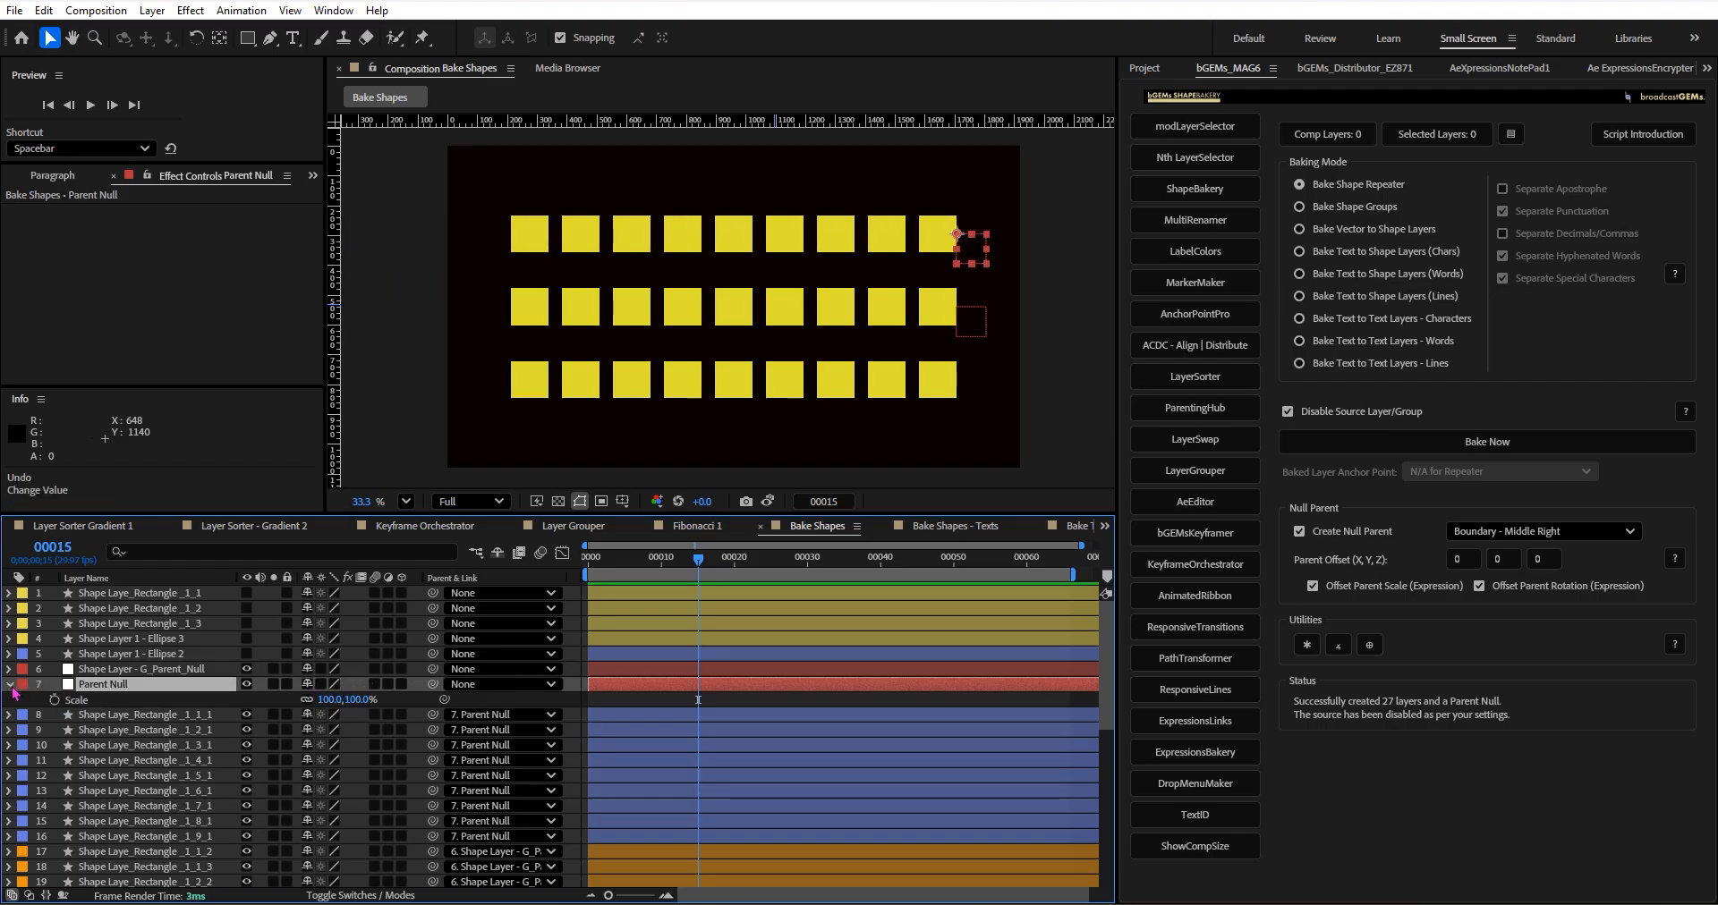
key(s)
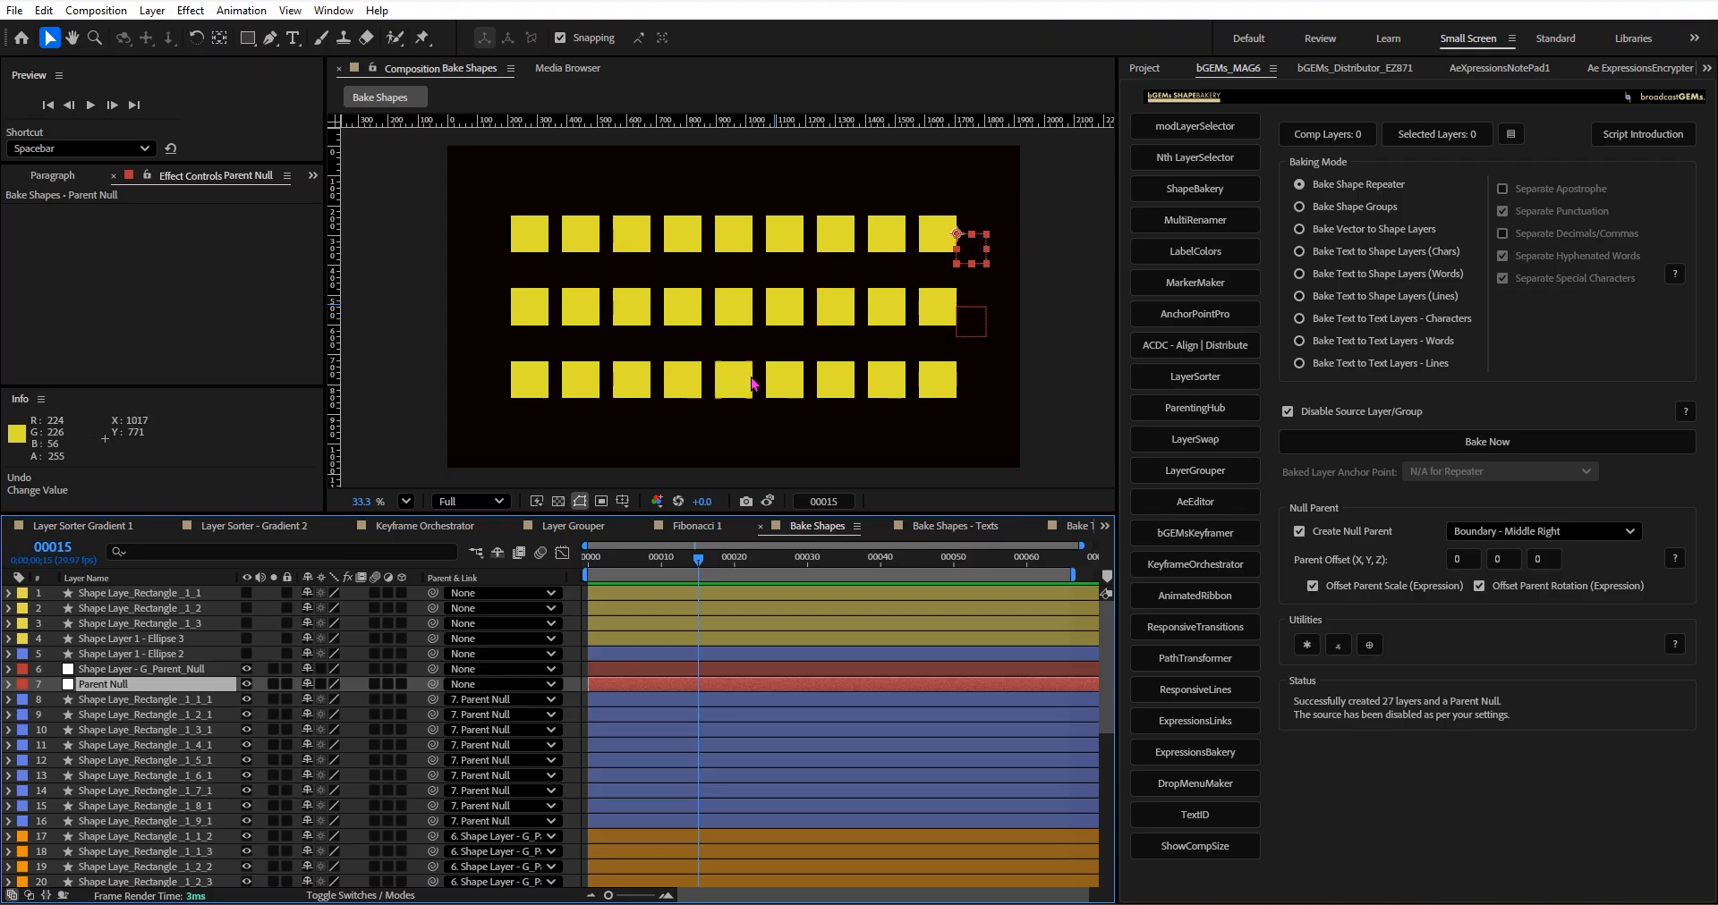
Choose Boundary - Middle Left for the bake null parent, and group the nine bottom-row rectangle layers together with a purple label.
drag(485, 366, 991, 413)
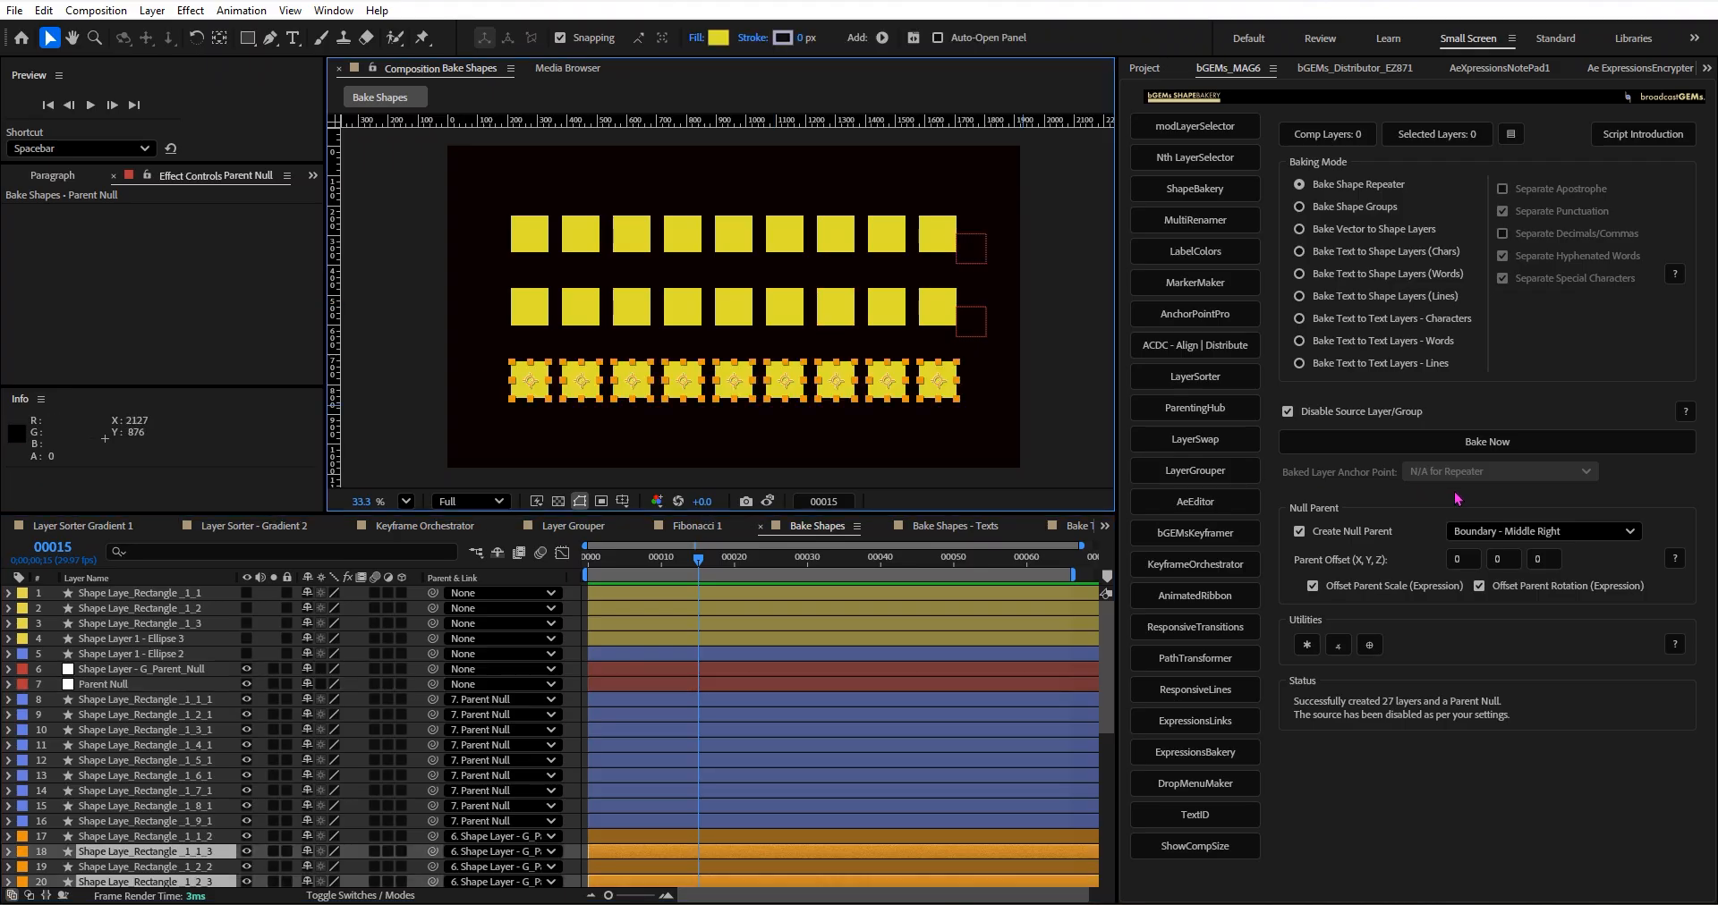
click(1495, 532)
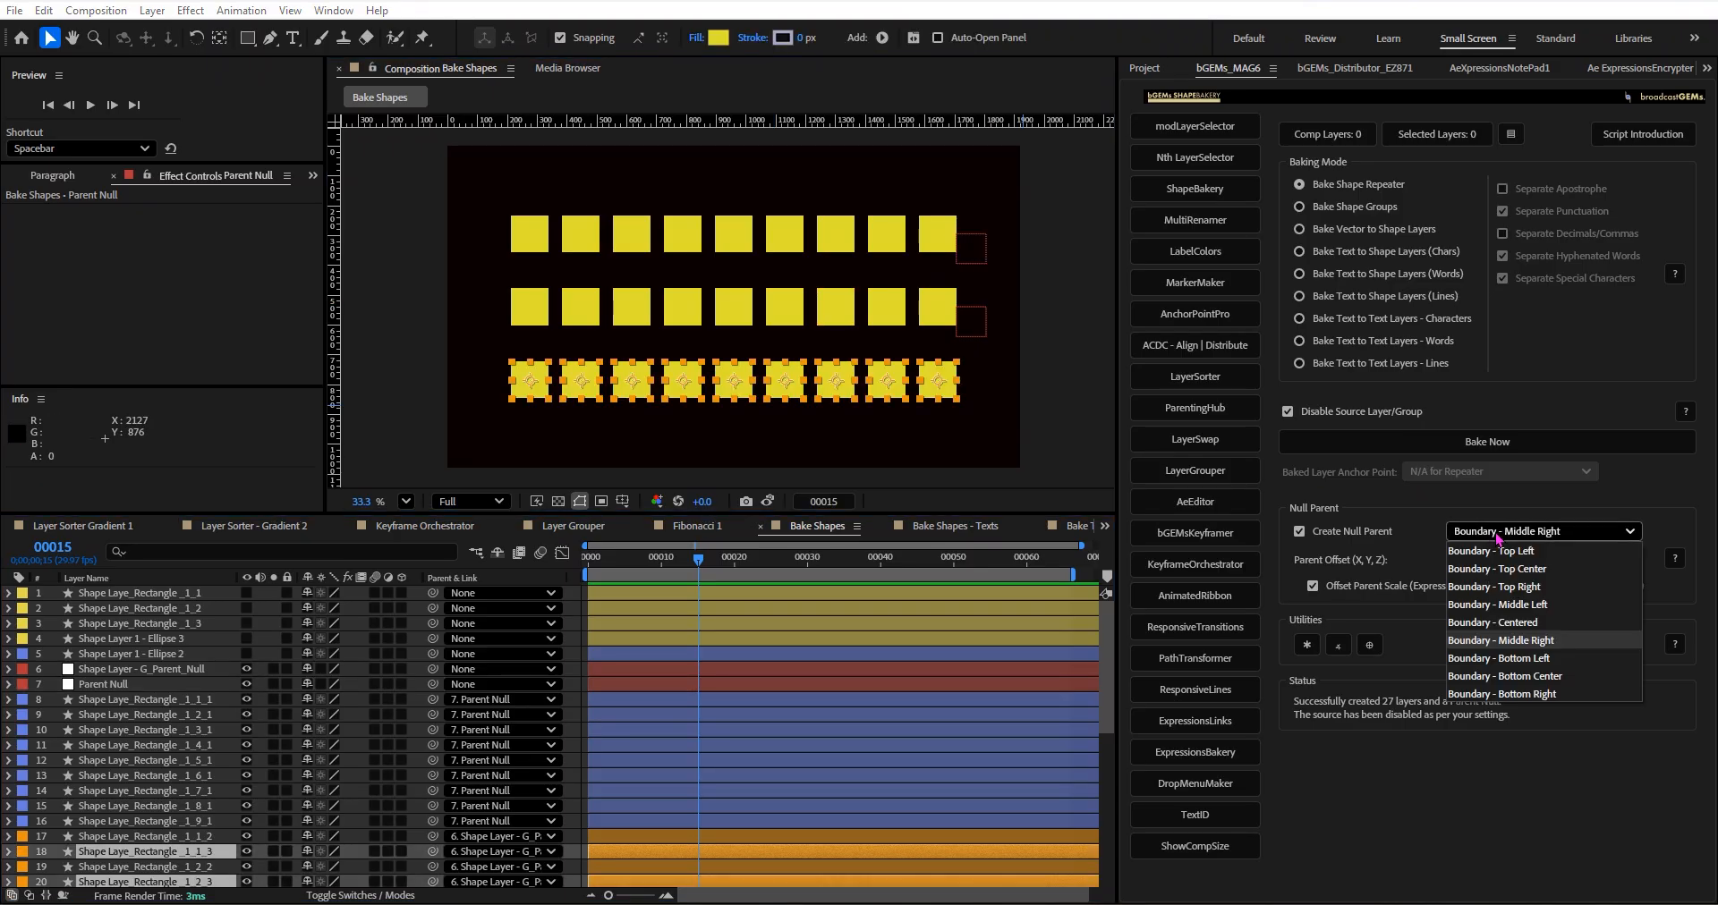
click(1539, 605)
scroll(193, 792, down, 3)
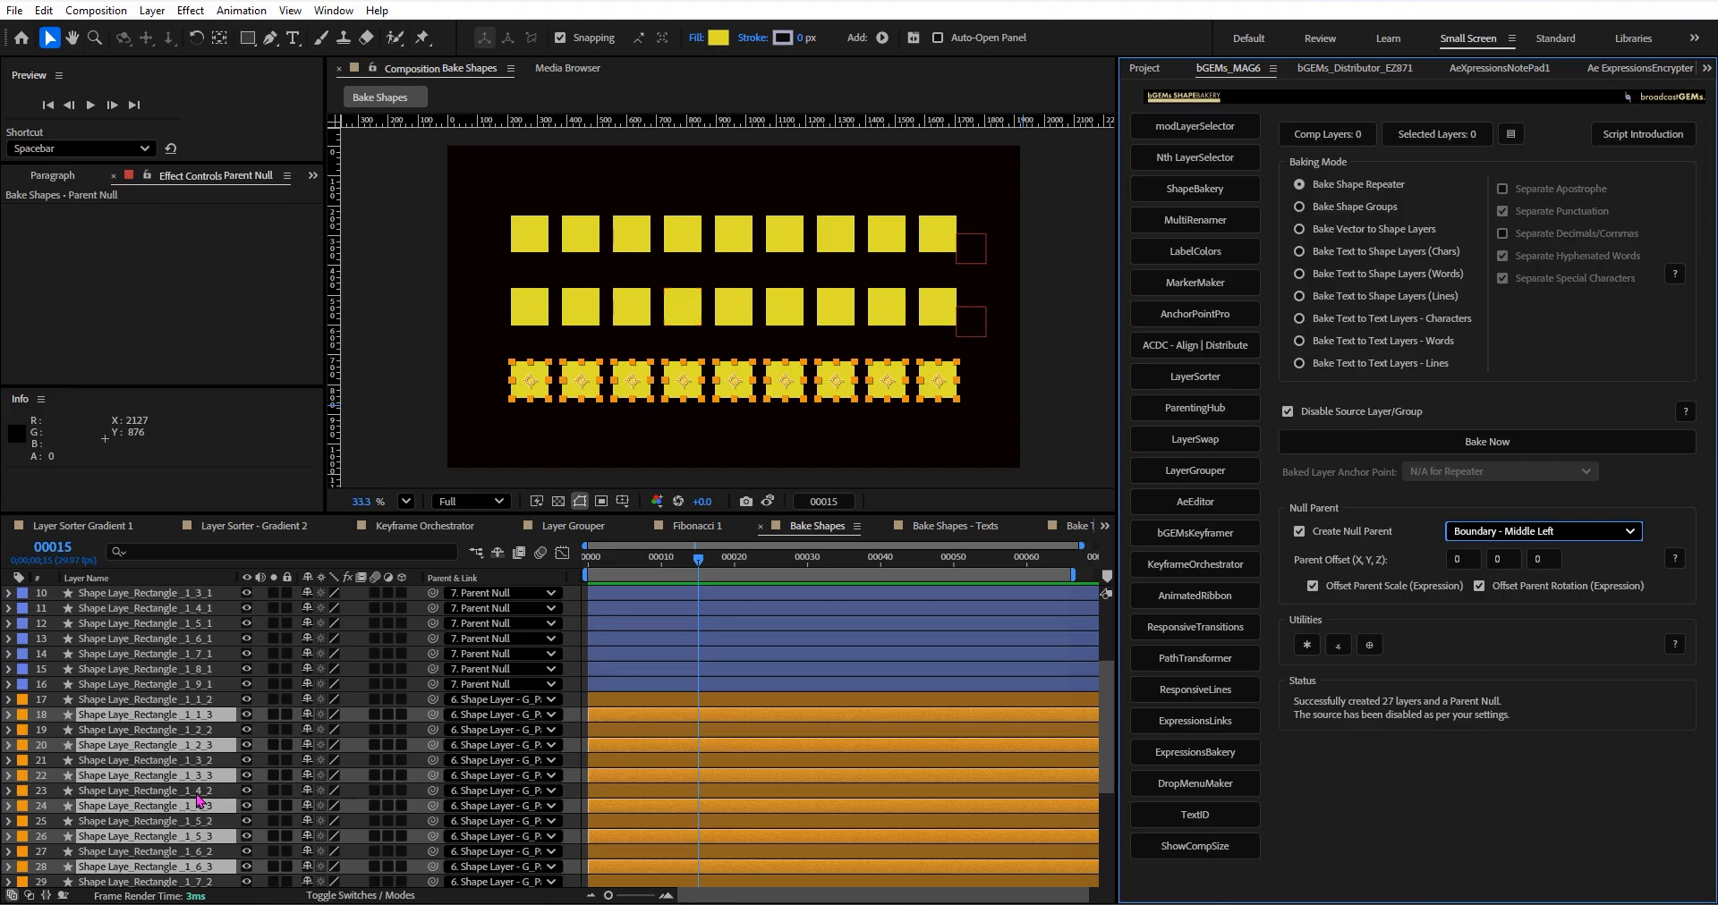
key(ctrl+z)
drag(160, 752, 157, 729)
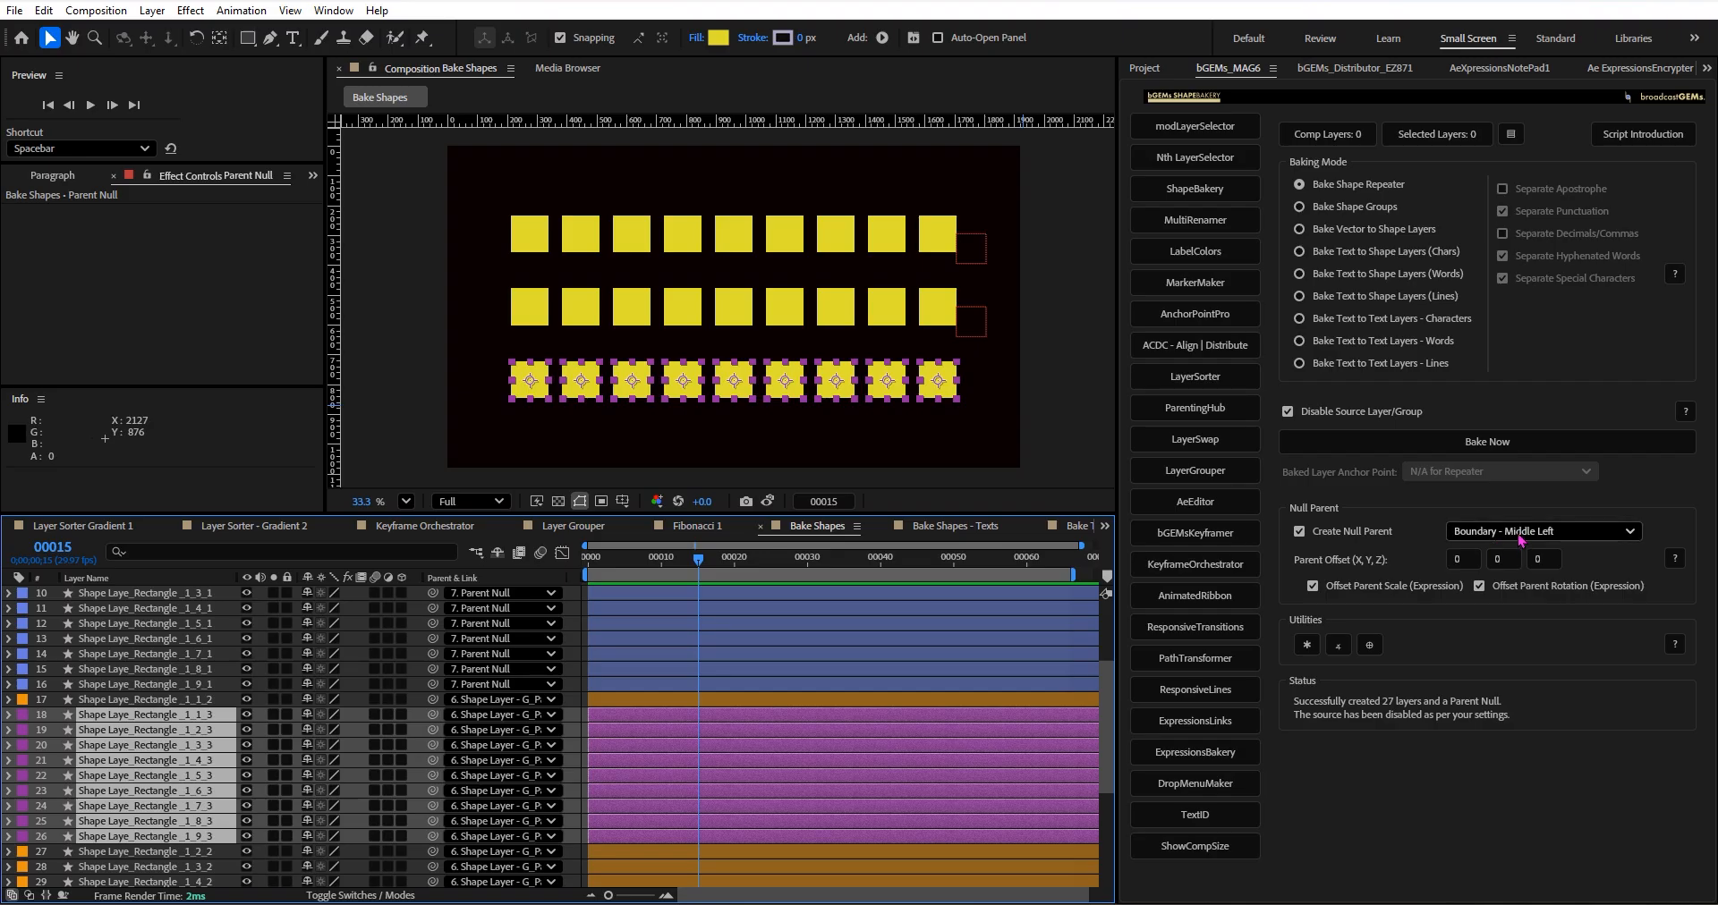
Create a parent null for the bottom-row rectangles using Visual Bounds (Layer Edges) and the Boundary - Middle Left position.
click(1369, 645)
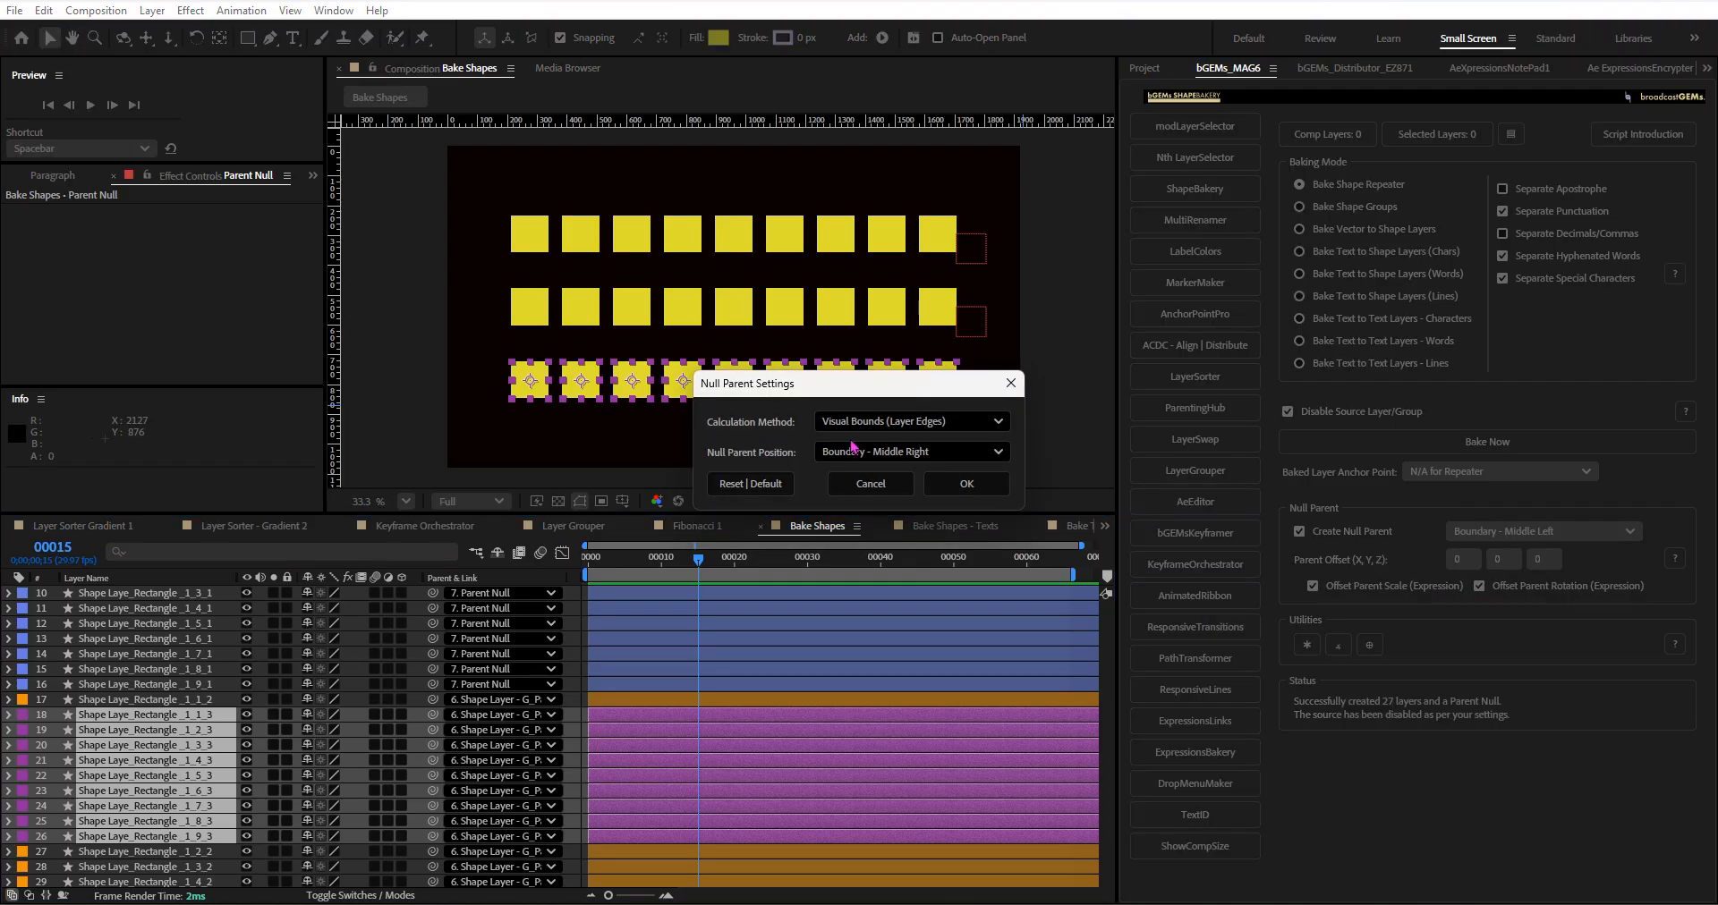
click(857, 451)
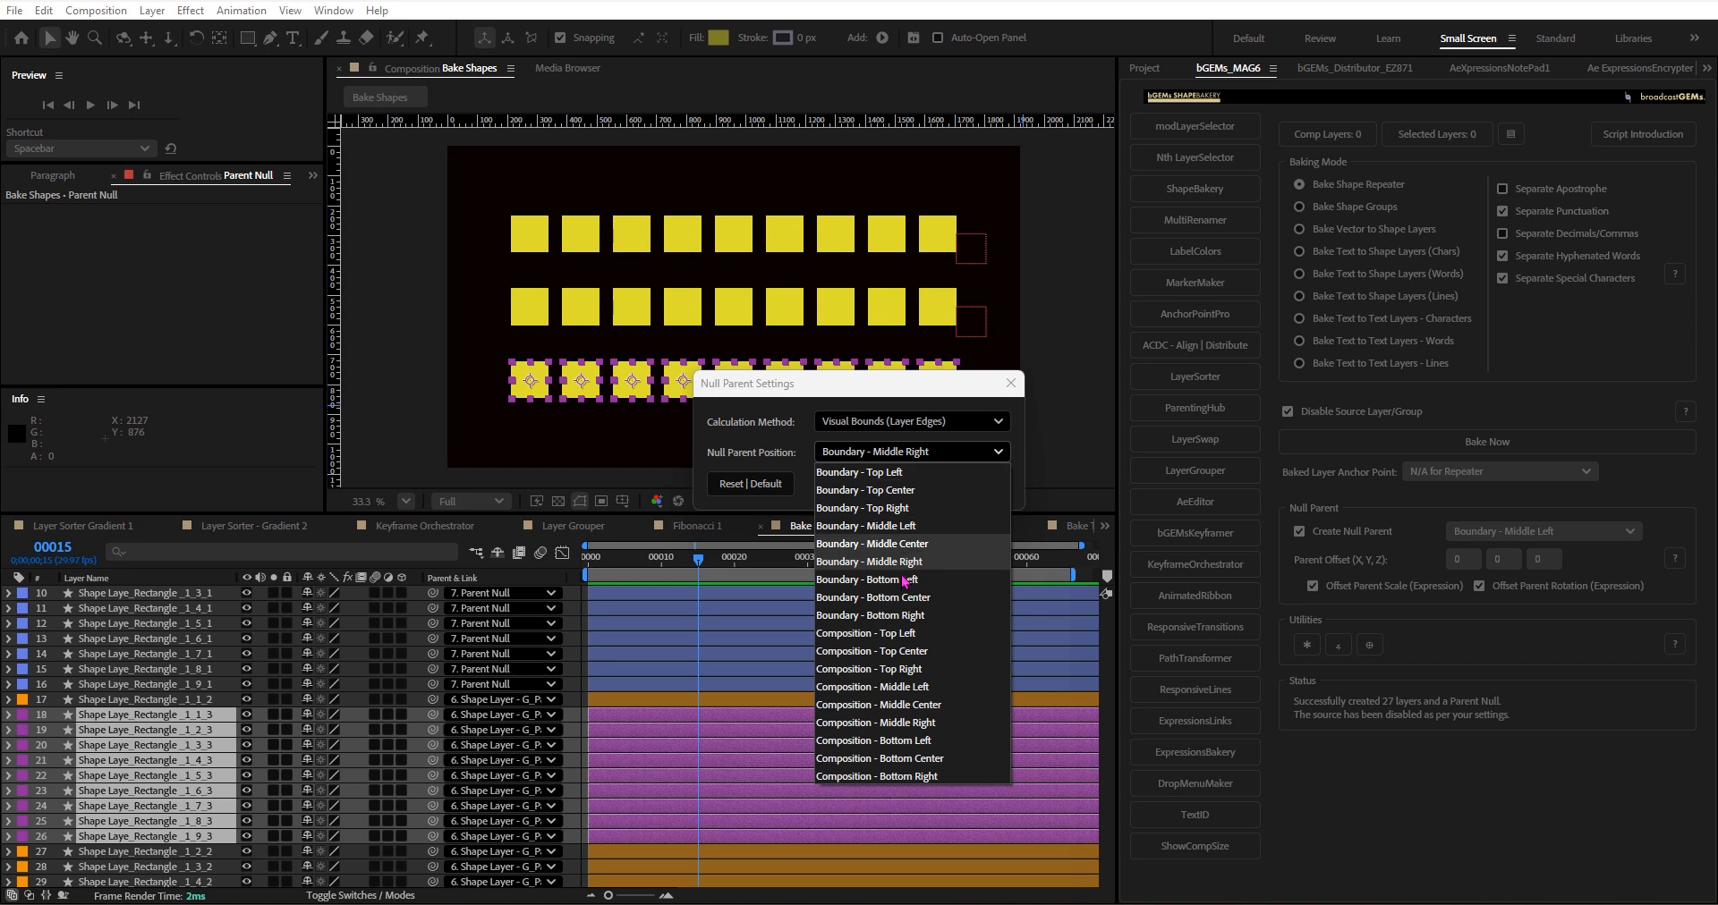
click(903, 526)
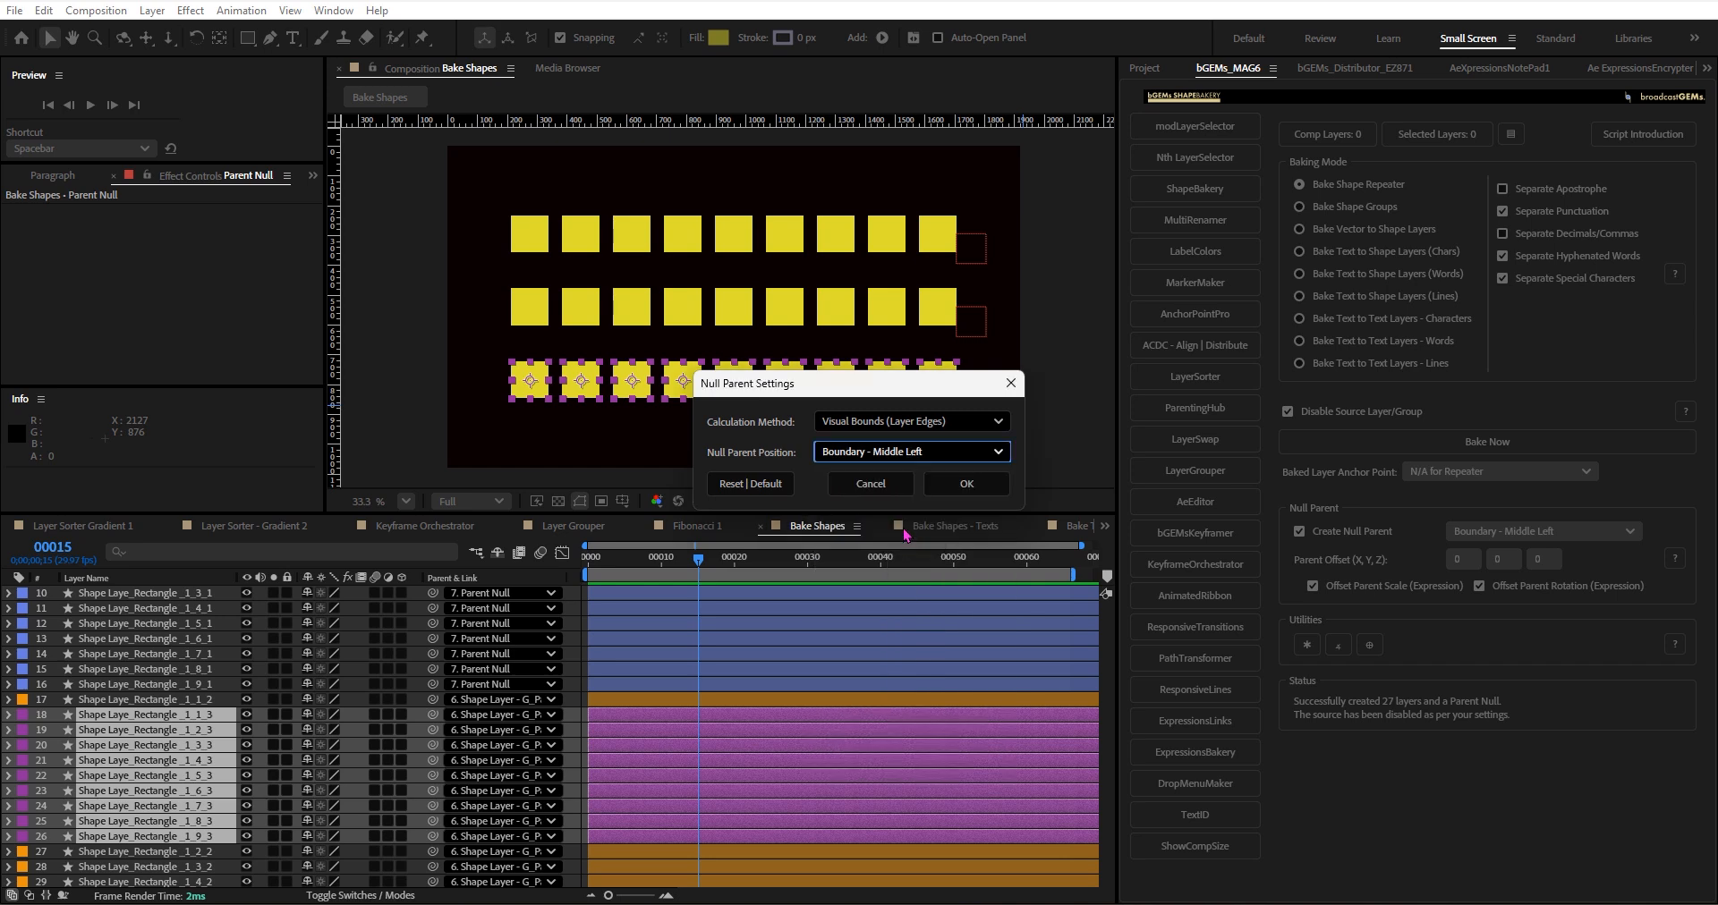
click(965, 484)
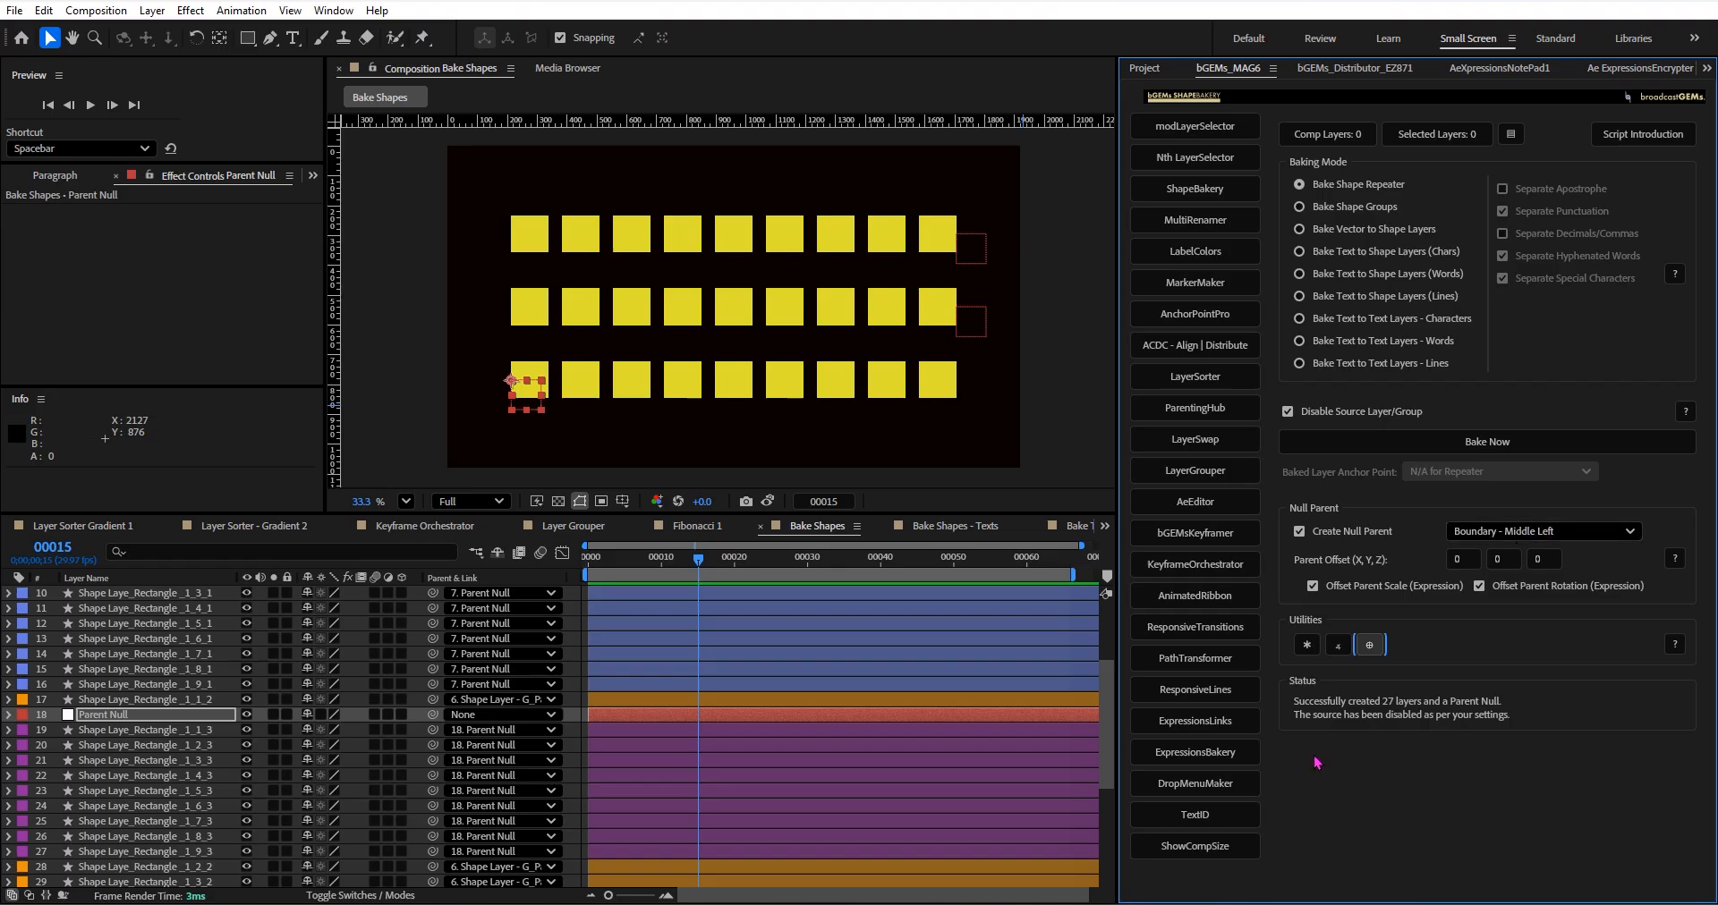
Try enlarging the scale of the bottom-row Parent Null, and undo the scaling.
click(152, 718)
key(s)
drag(349, 739, 540, 739)
key(ctrl+z)
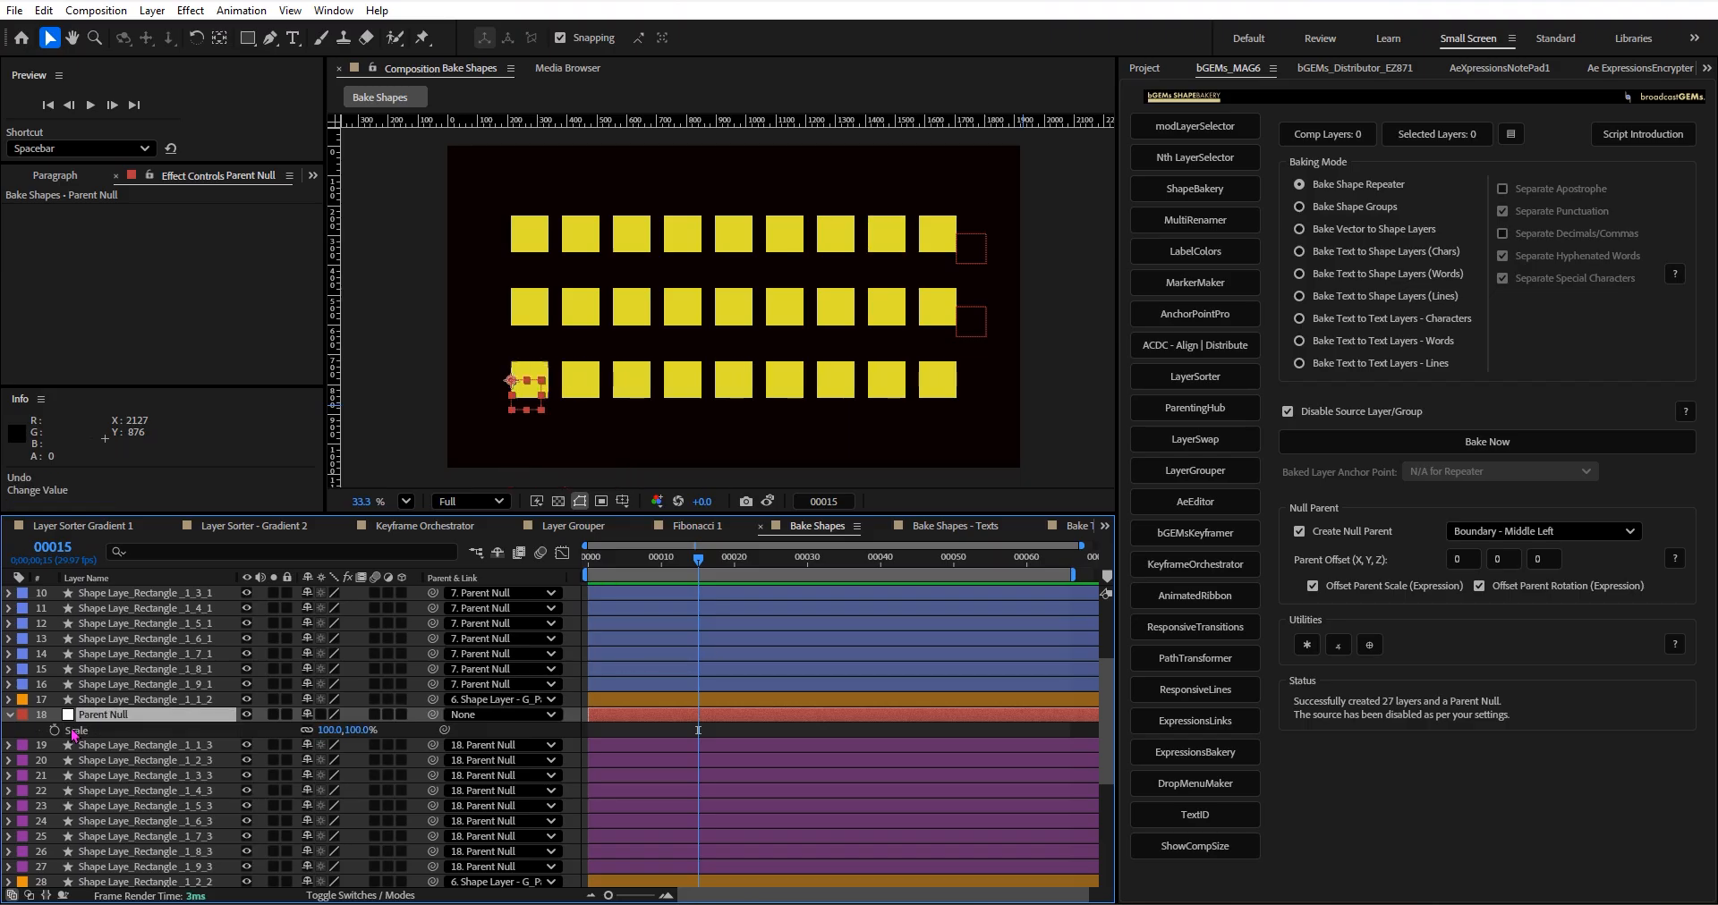
Show the rotation of the bottom-row Parent Null and its first rectangle, try rotating the null to 1x+55°, and undo it.
click(95, 715)
key(r)
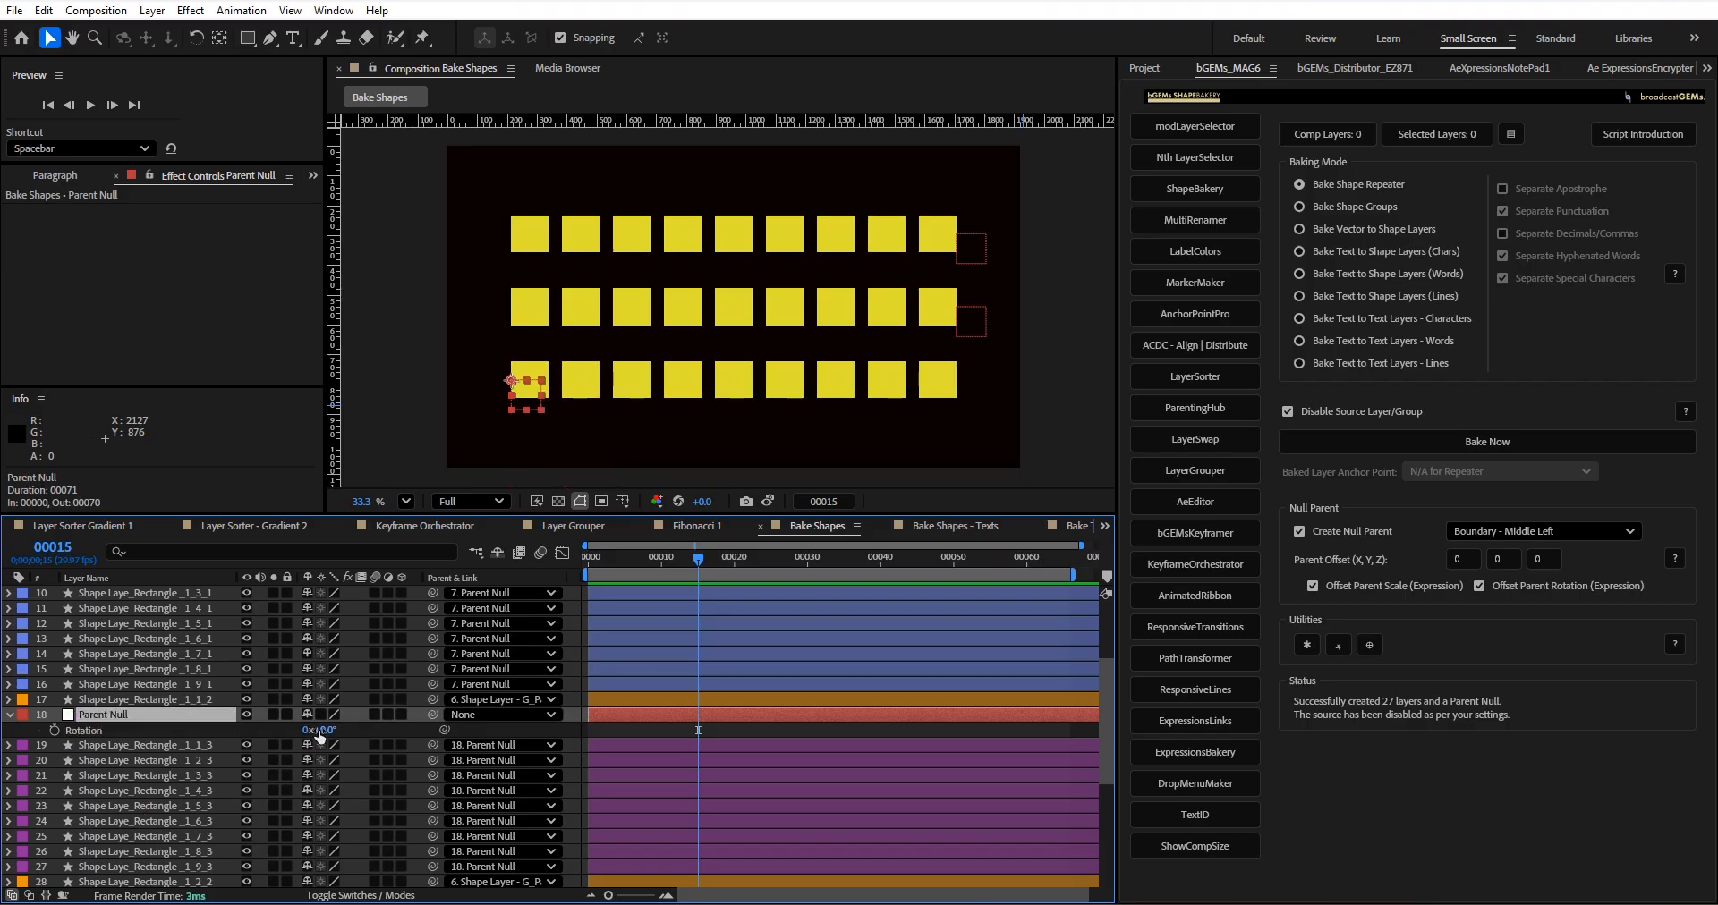
click(144, 745)
key(r)
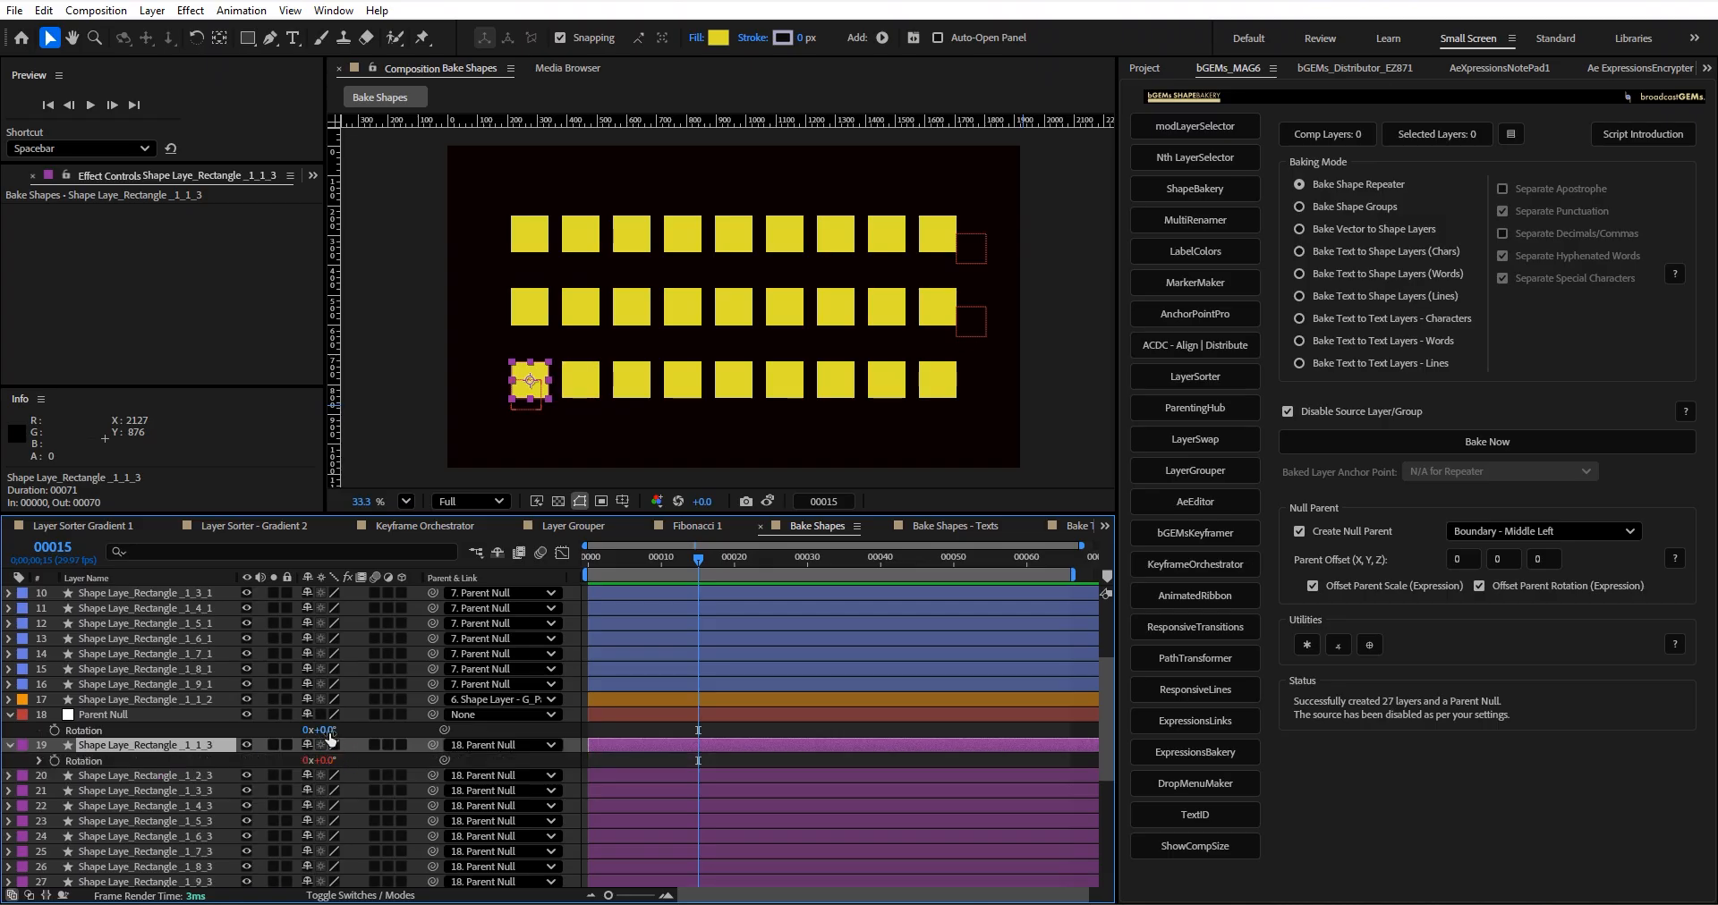
drag(329, 734, 648, 681)
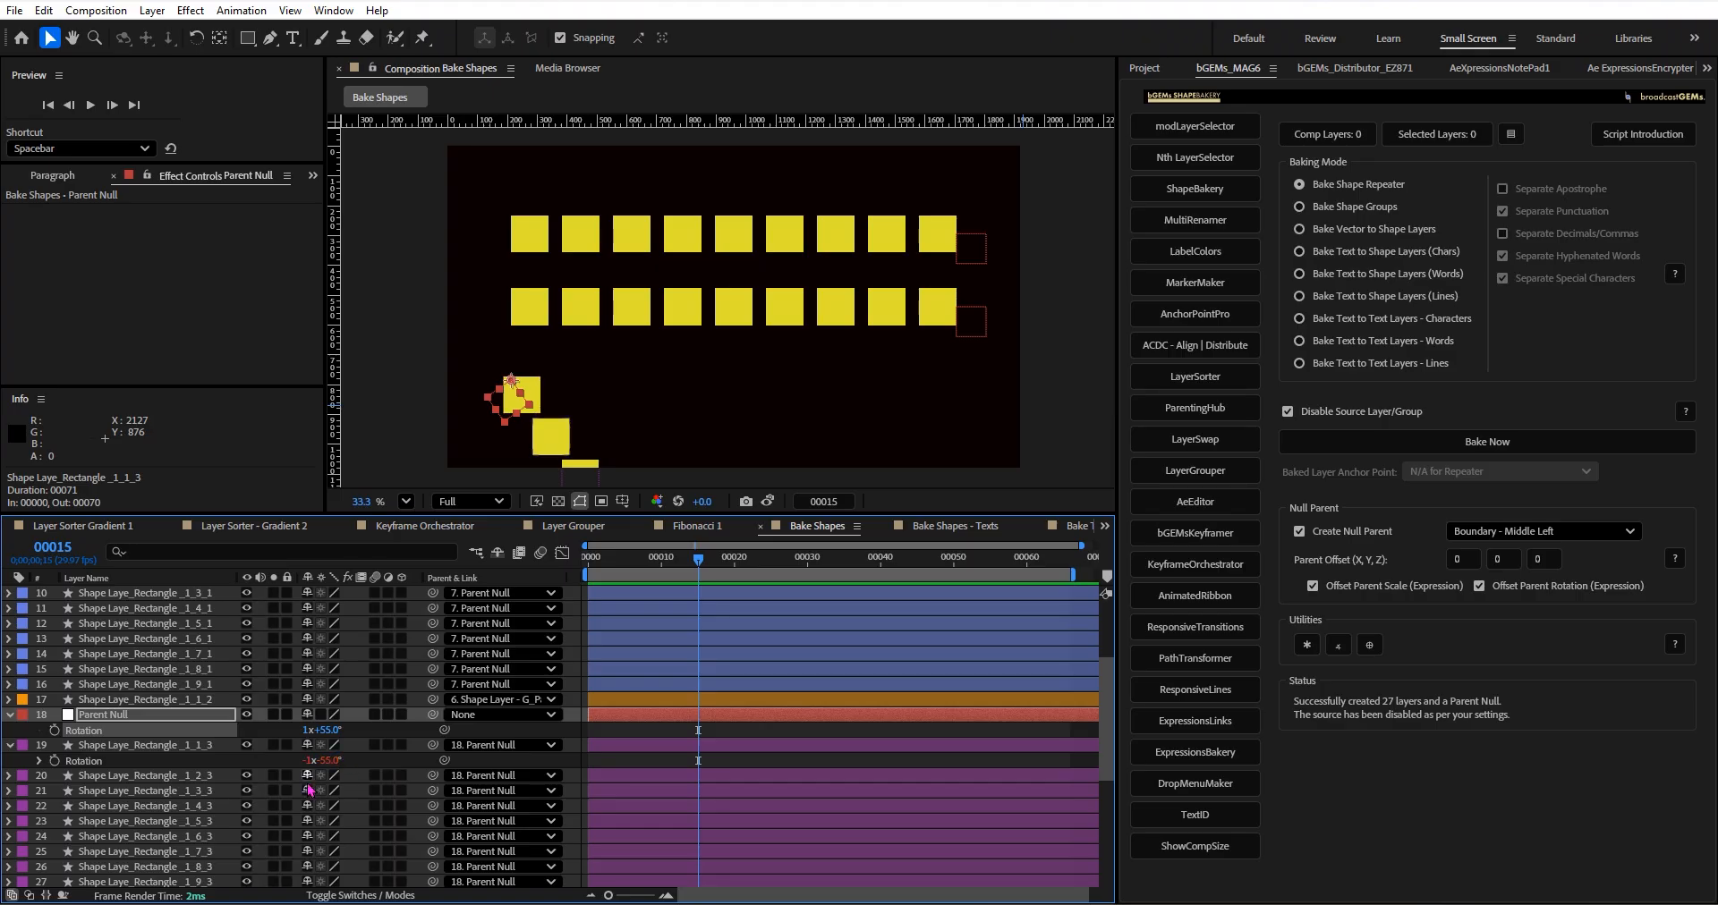
key(ctrl+z)
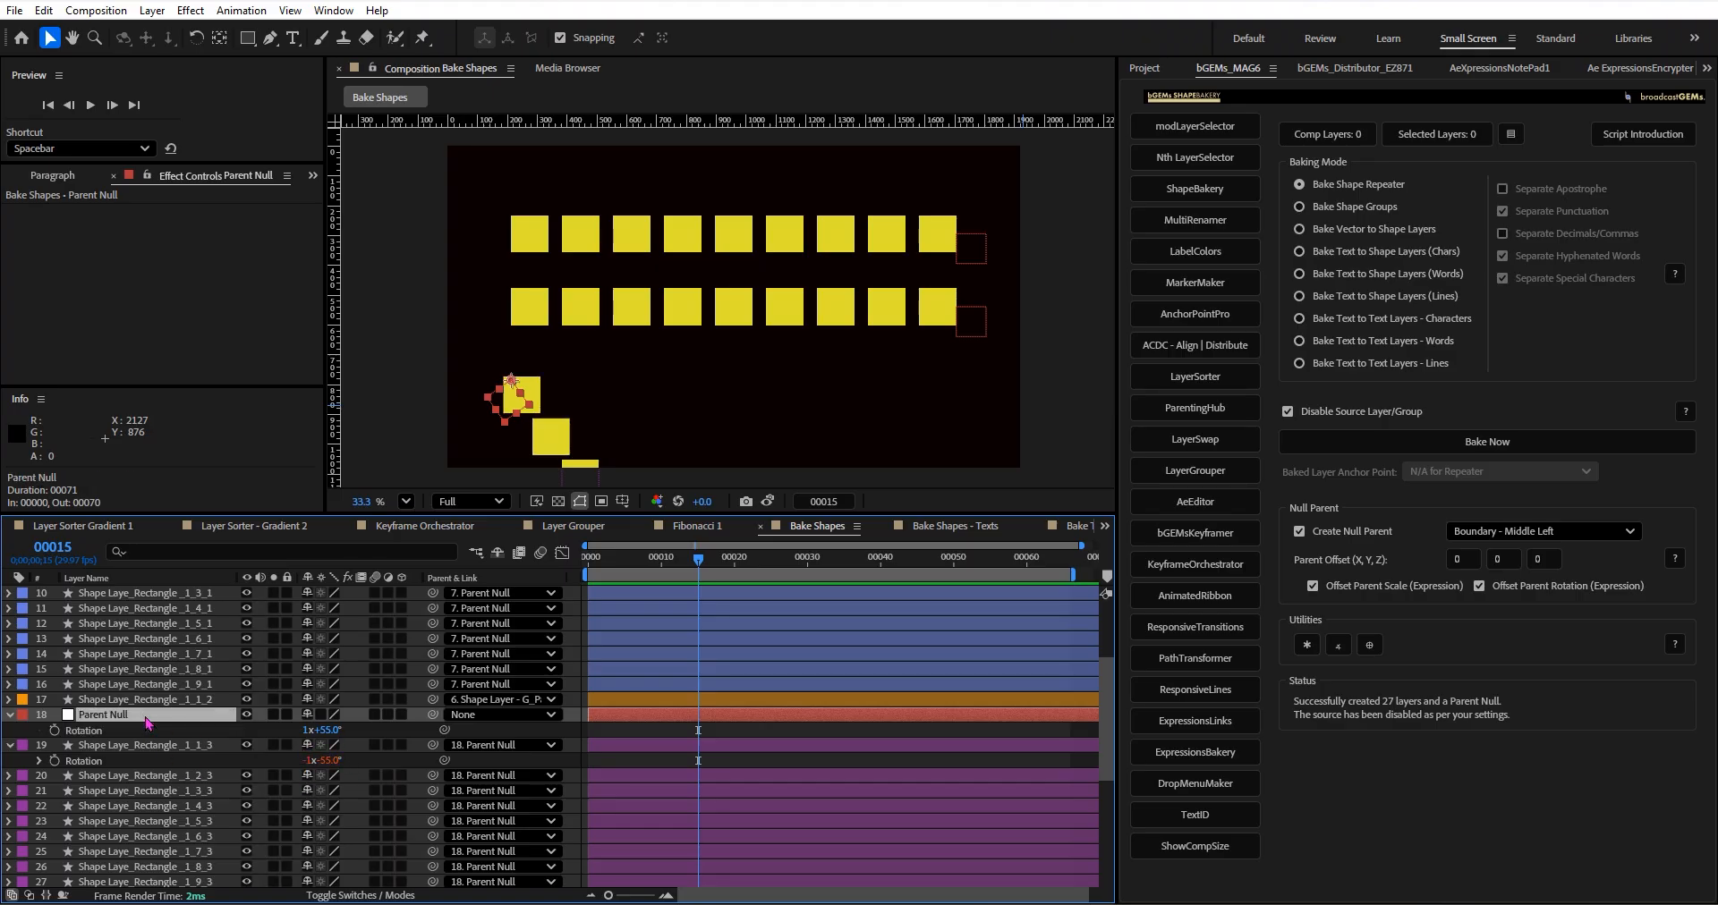
Set the bottom-row Parent Null's scale to 200% and collapse the open properties of the null and its first rectangle.
click(146, 718)
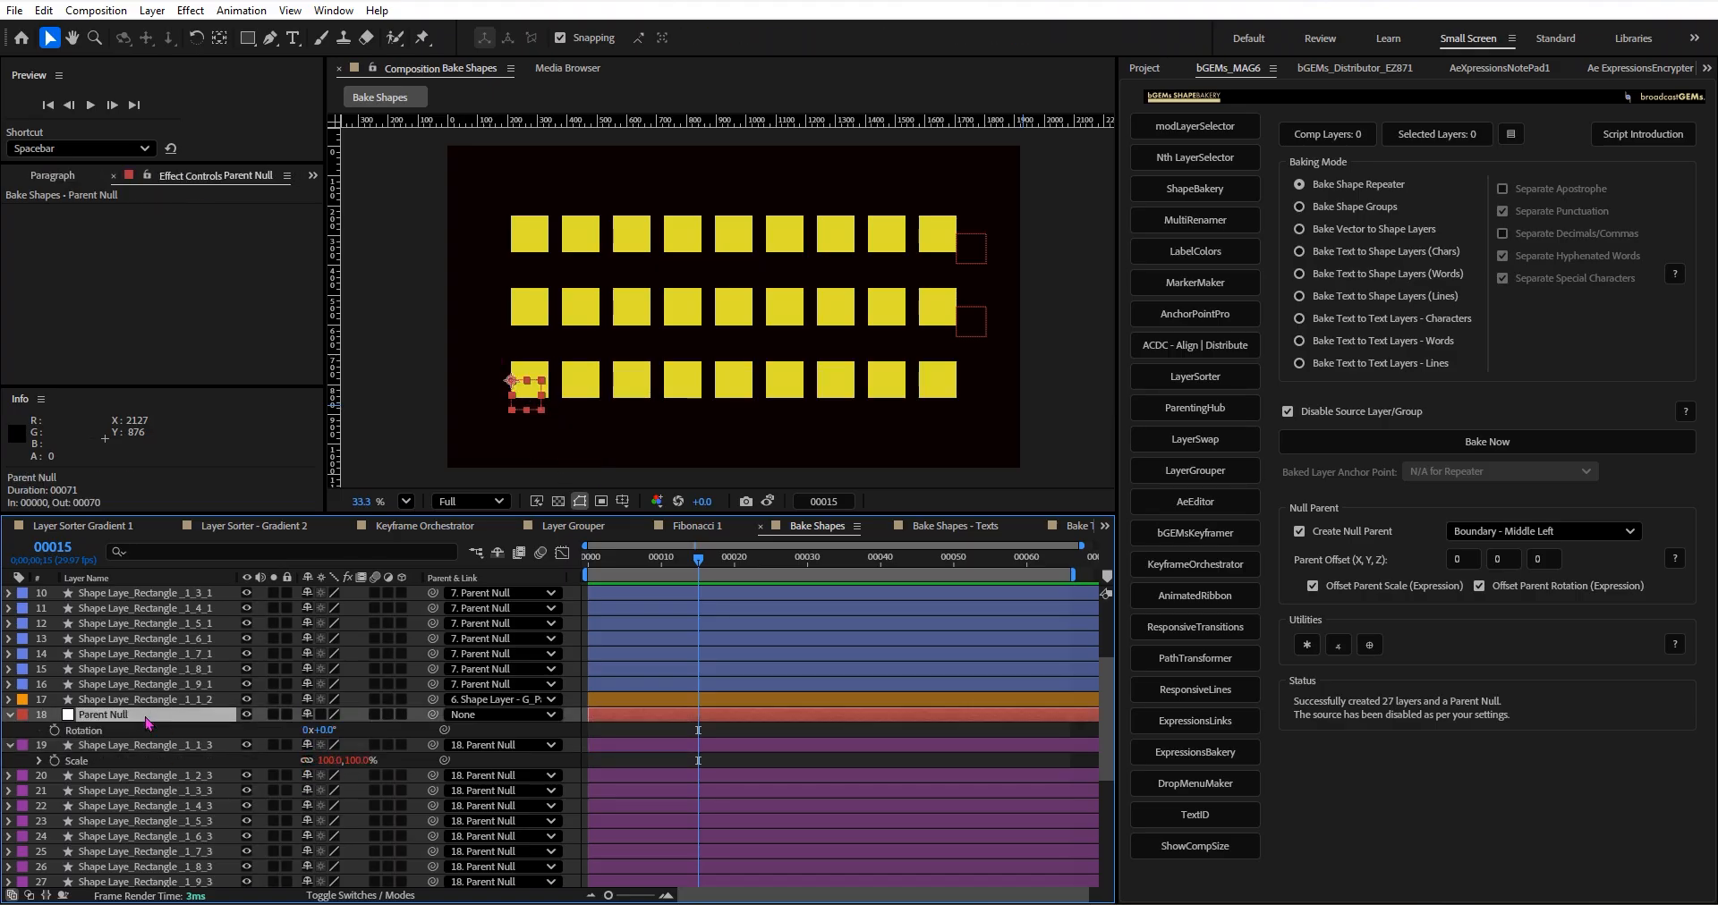
key(s)
mouse_move(325, 735)
mouse_down()
mouse_move(375, 736)
mouse_move(332, 738)
mouse_up()
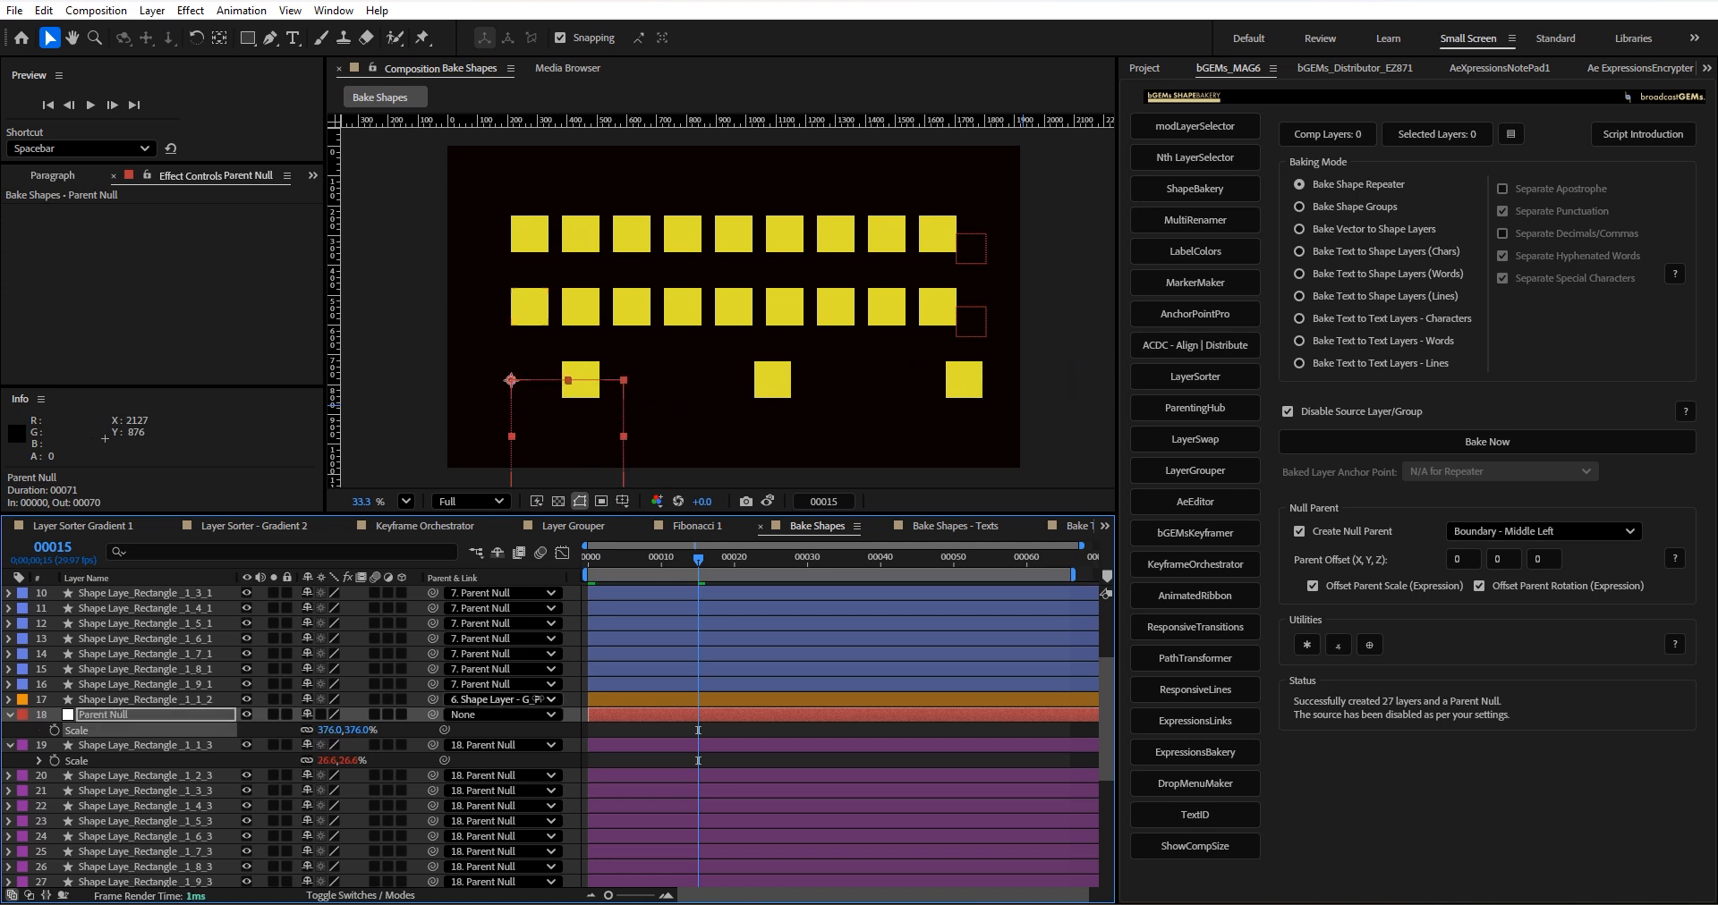
click(332, 734)
text(200)
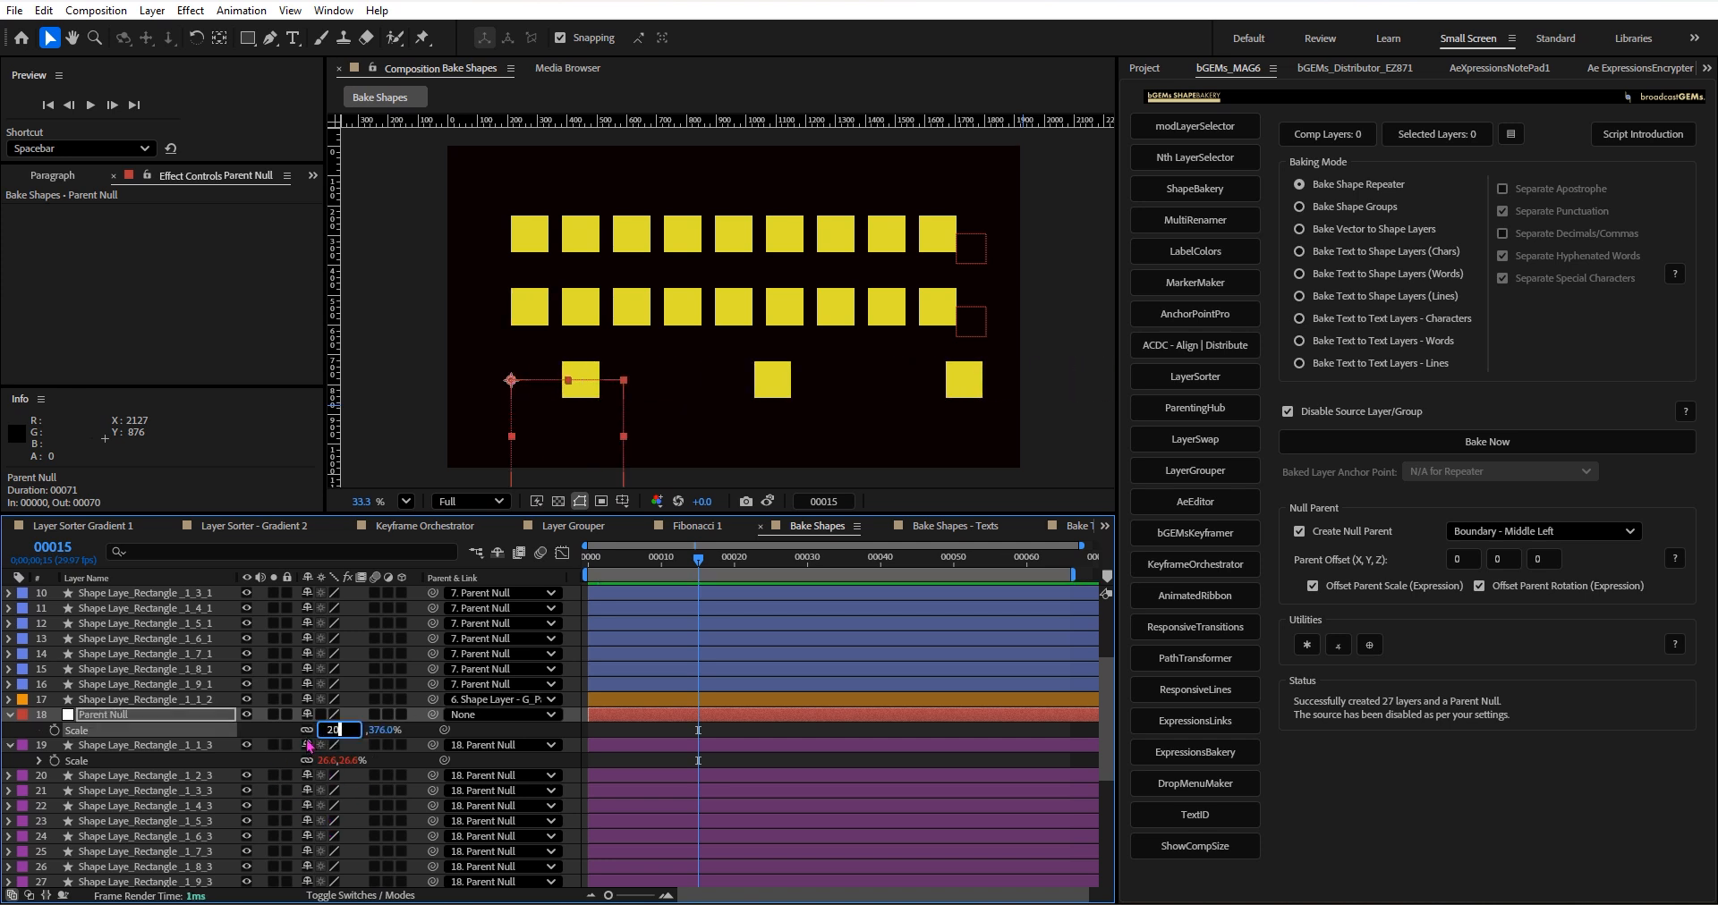
click(183, 718)
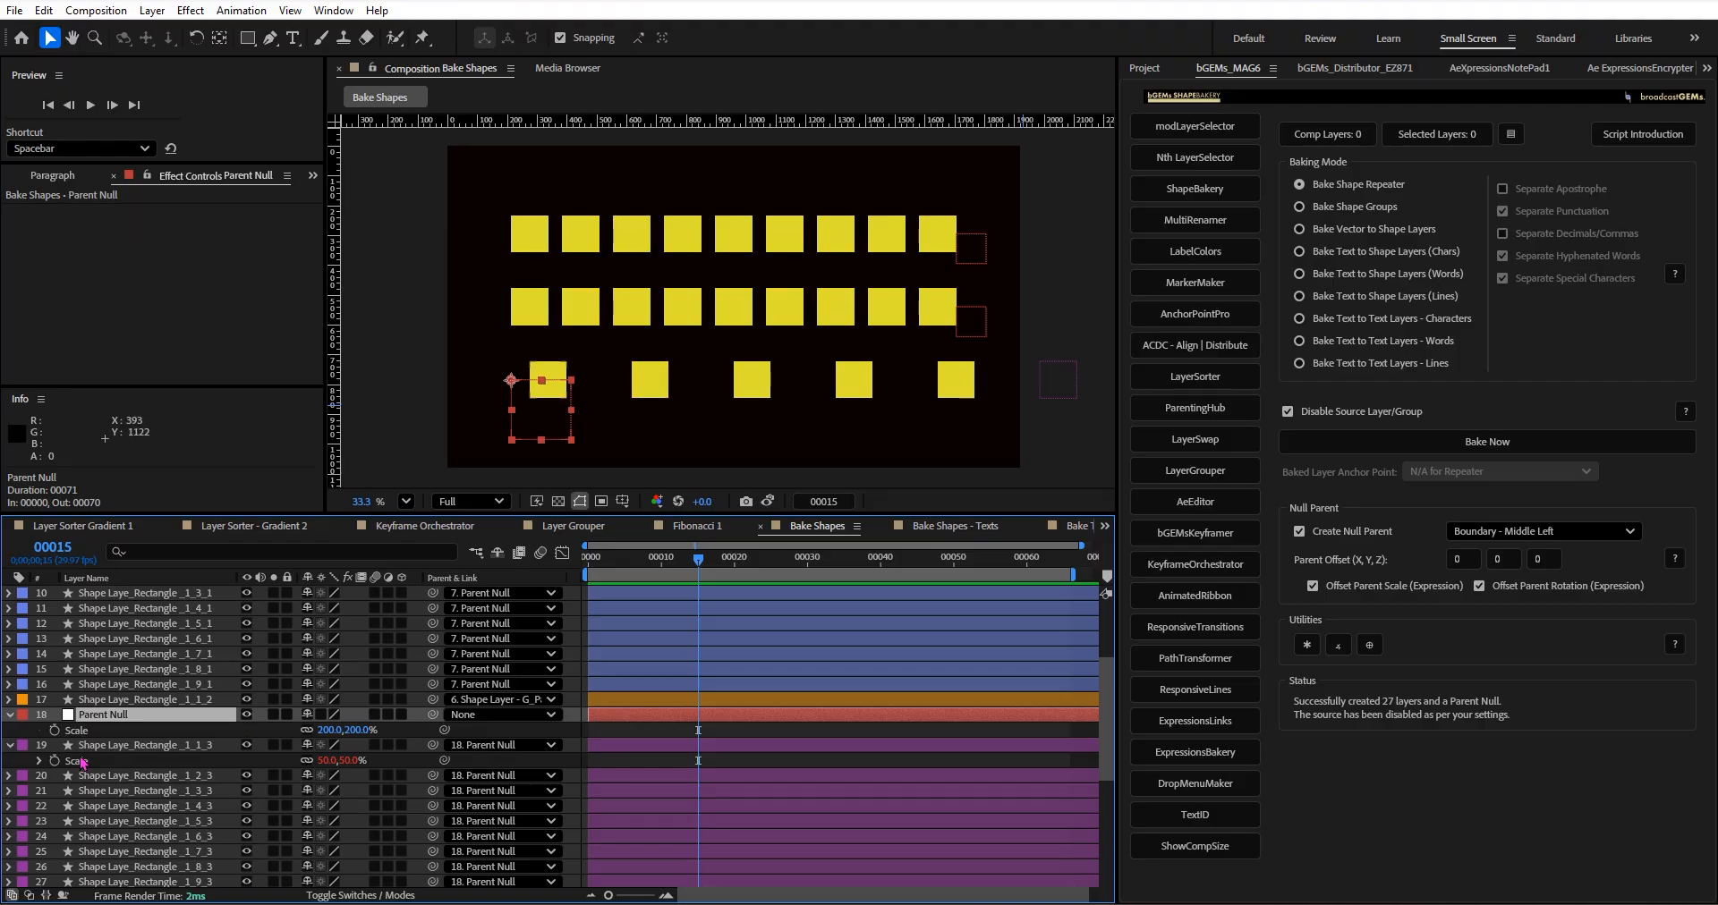
click(161, 744)
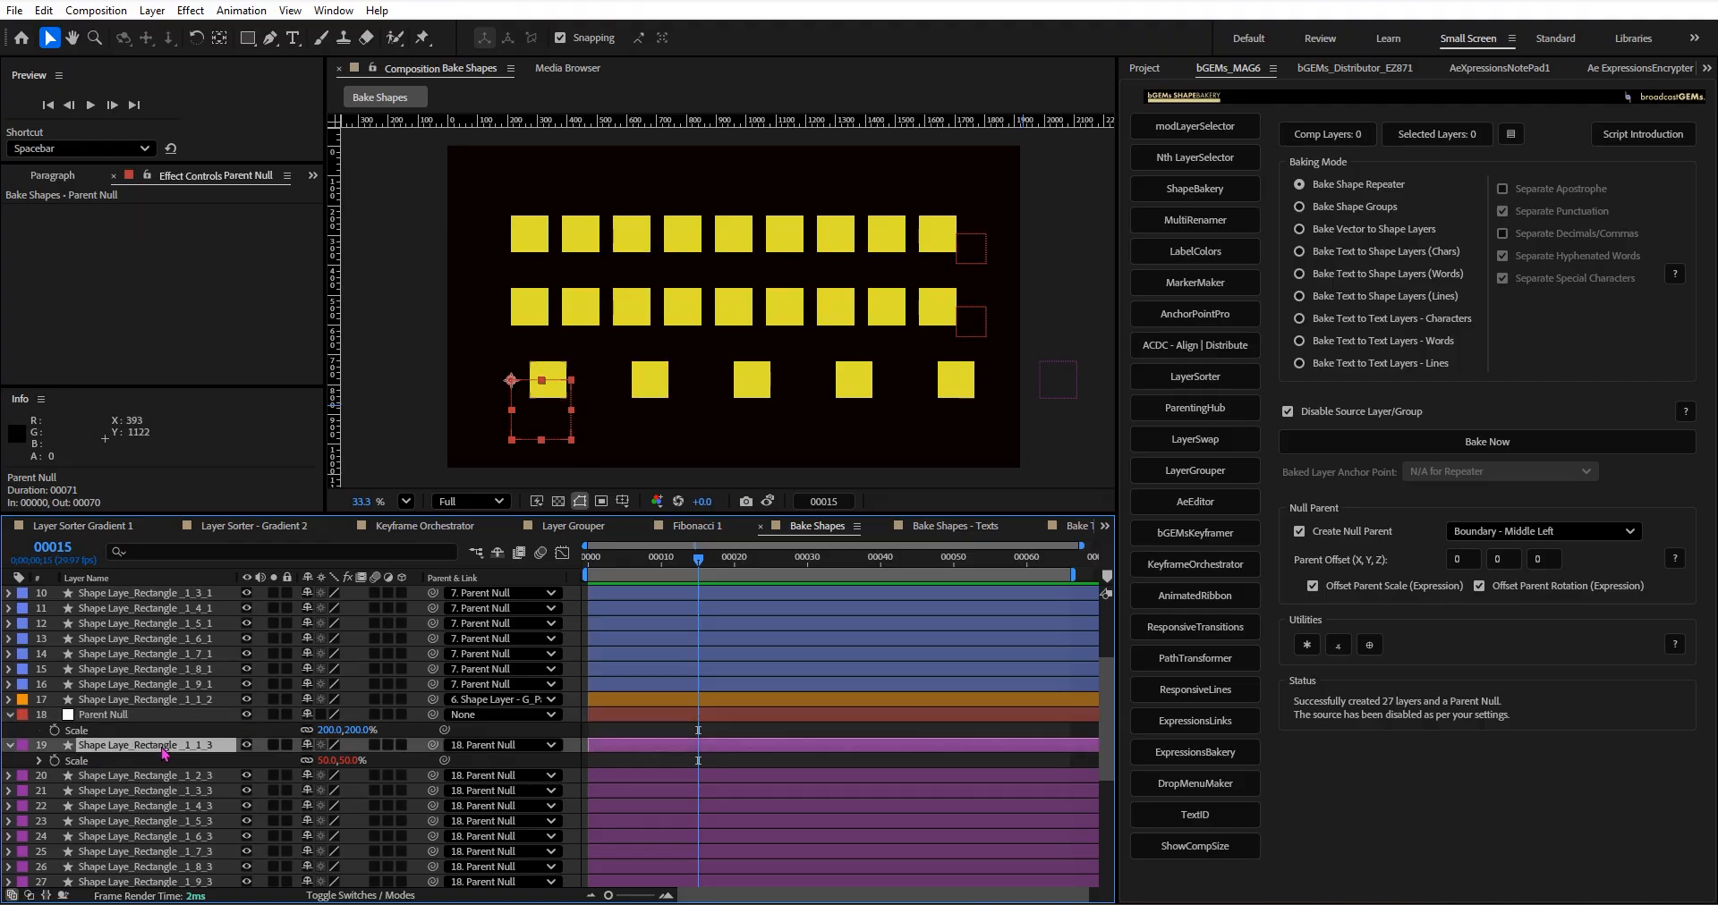
click(10, 715)
click(9, 730)
Find and select the source layer Shape Layer - Grid below the baked rectangle layers.
scroll(172, 714, down, 4)
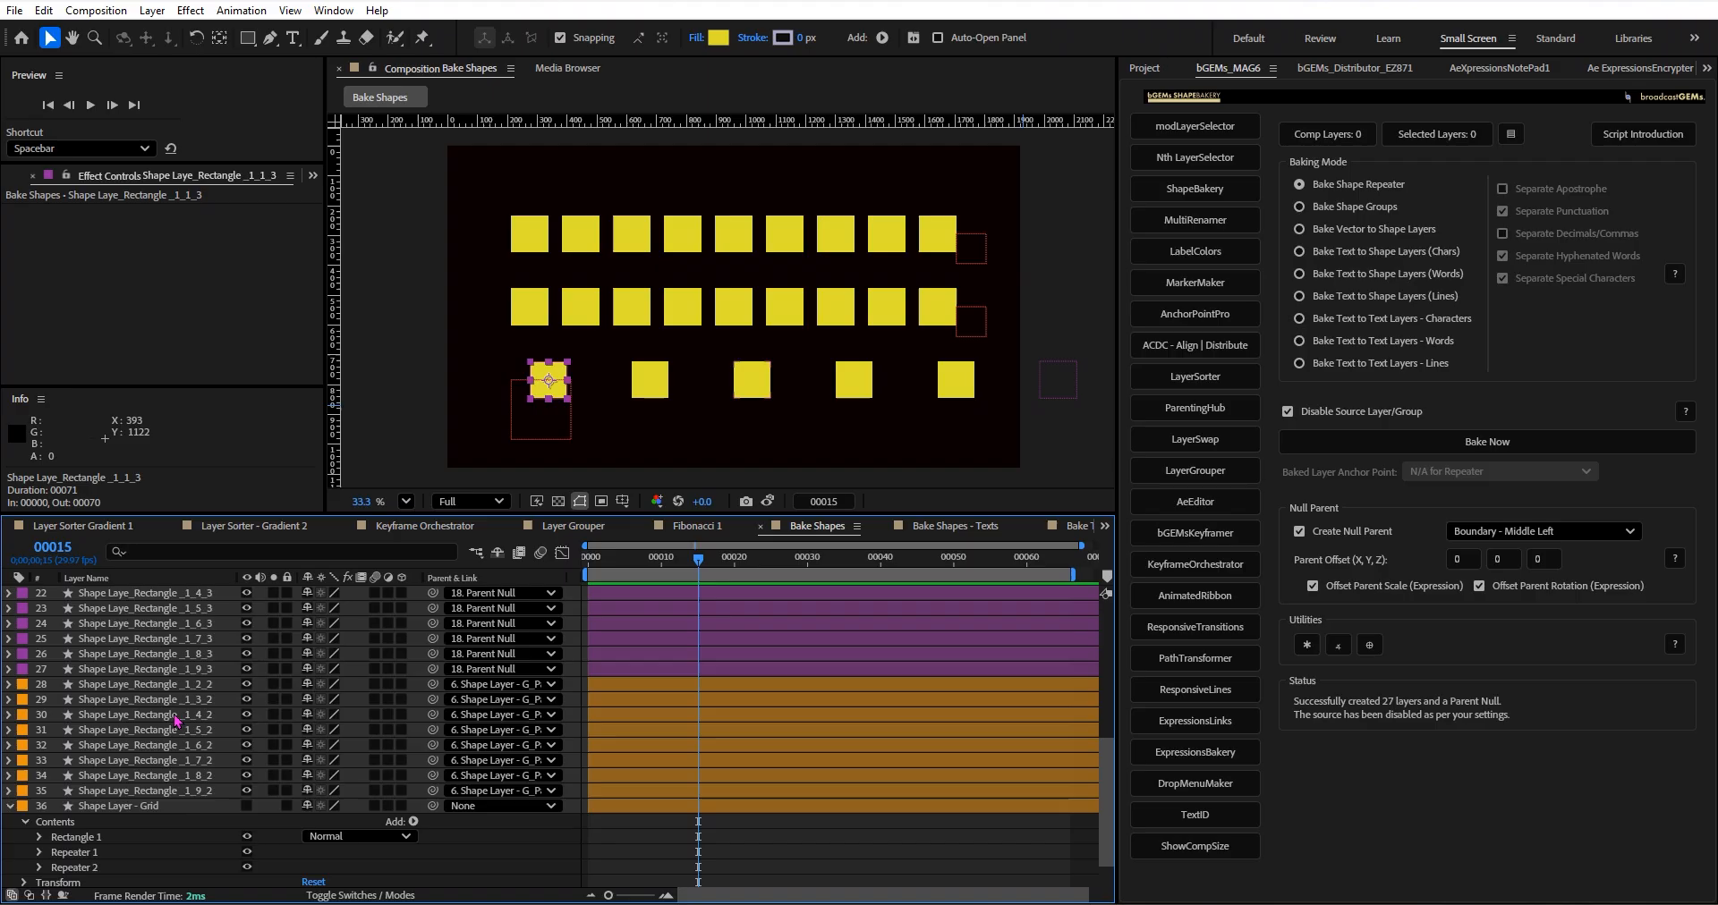
scroll(176, 721, down, 1)
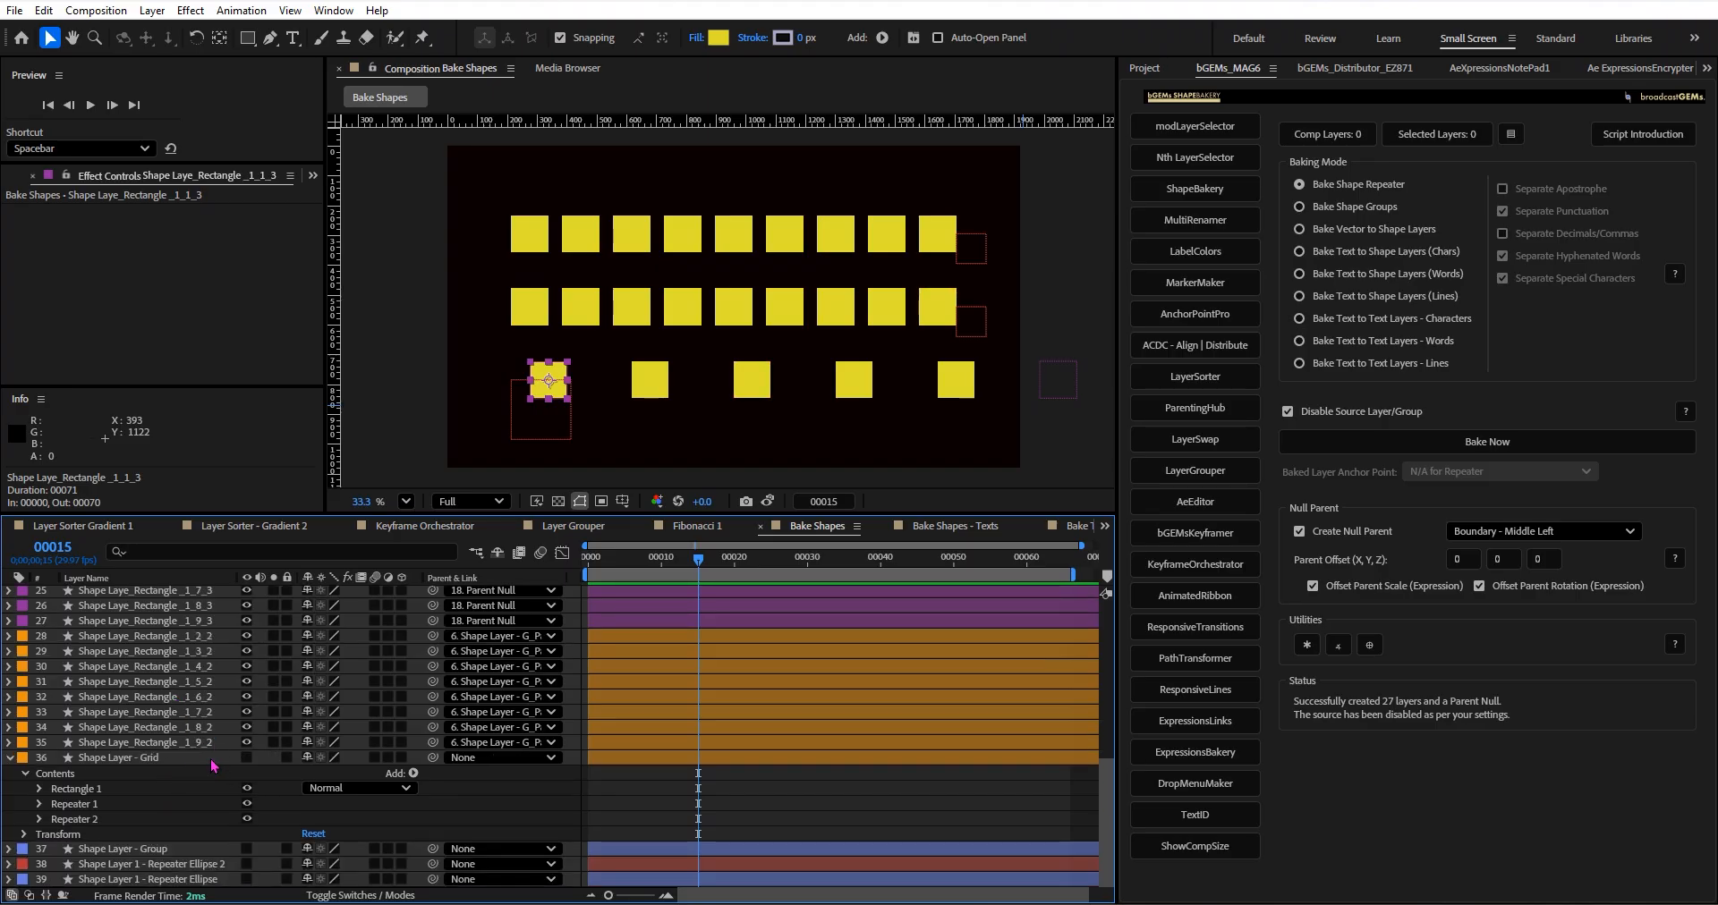
click(161, 758)
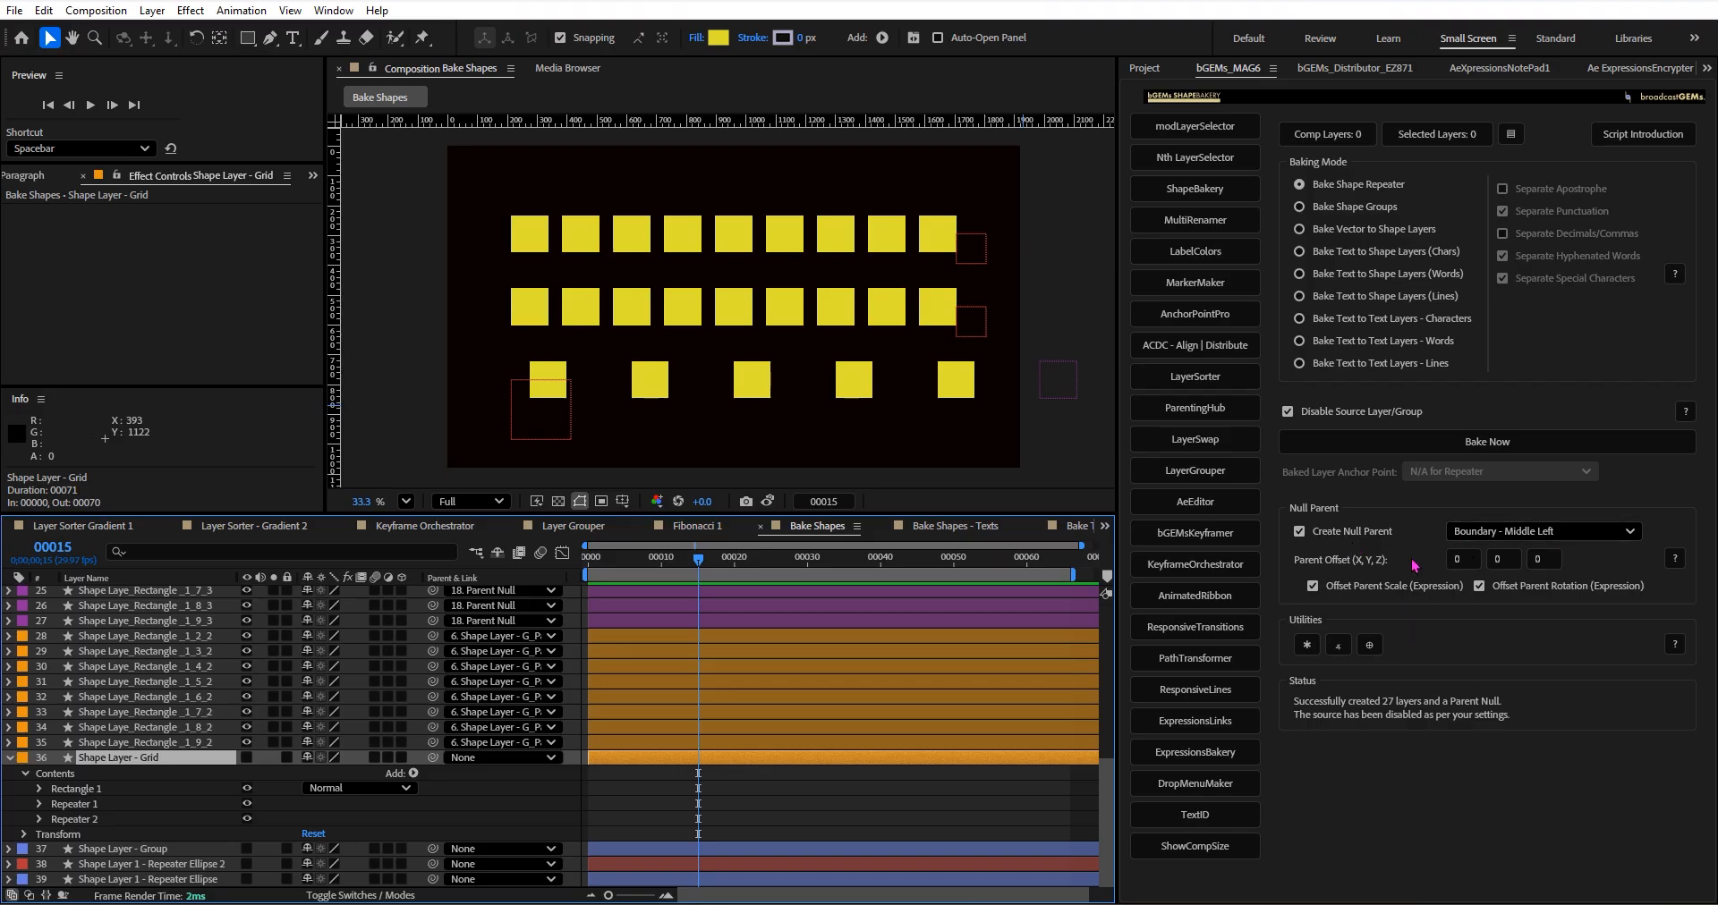
Open the Bake Shapes - Texts composition and delete the six SUNDAY letter shape layers, keeping the text layers.
click(952, 527)
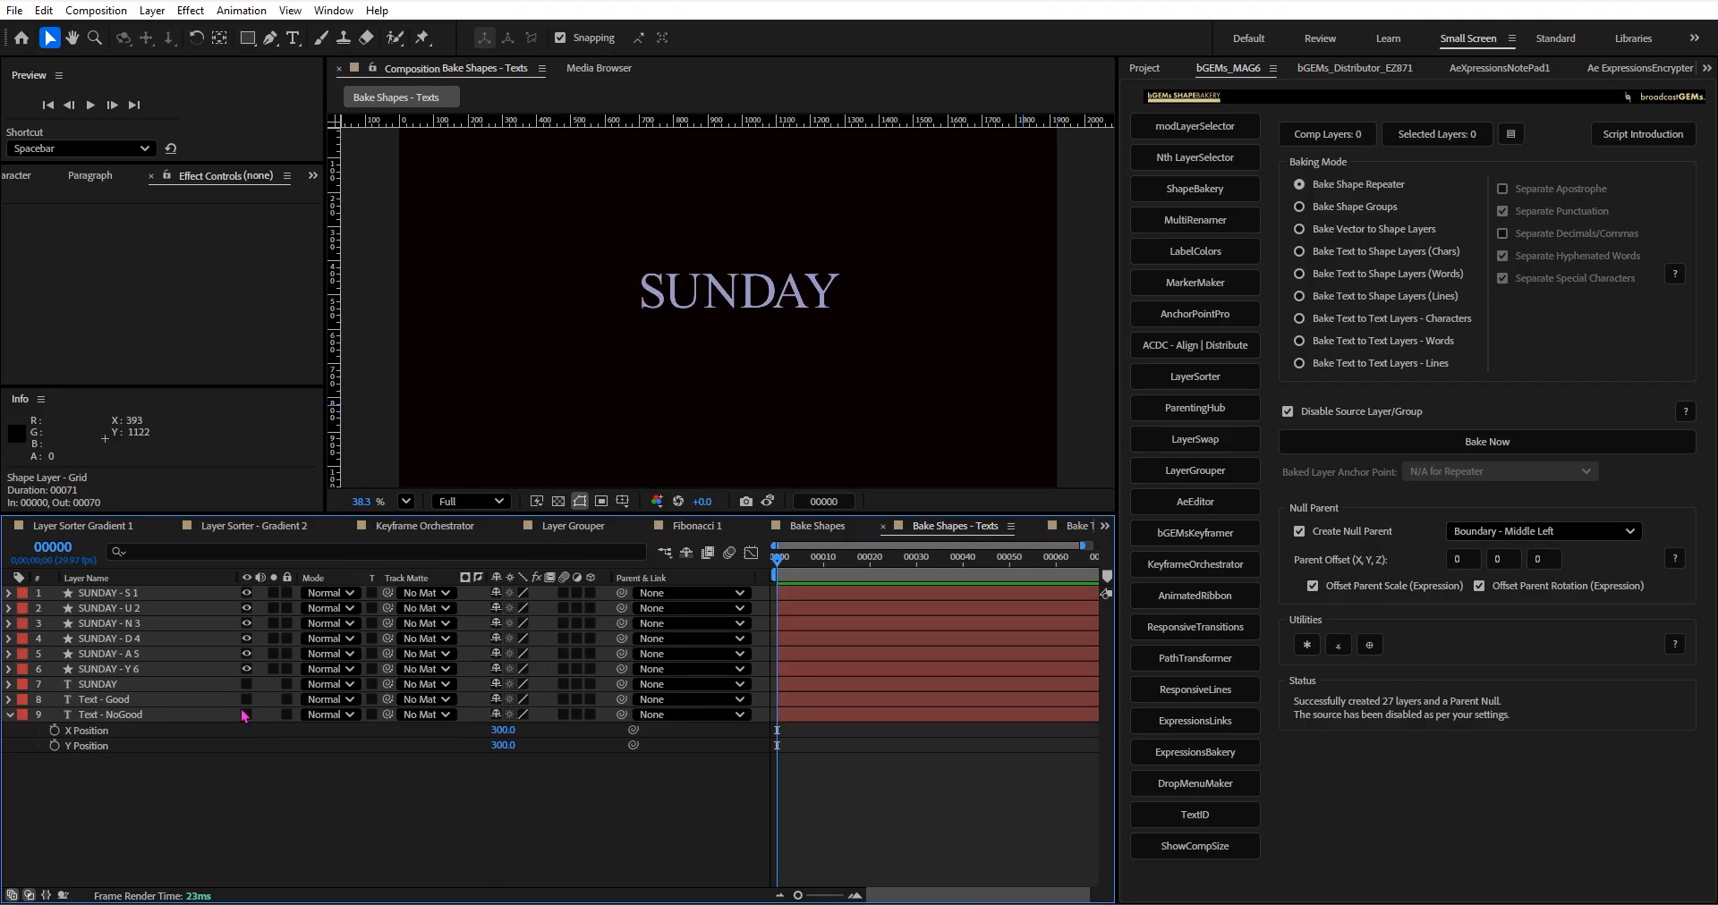
click(125, 672)
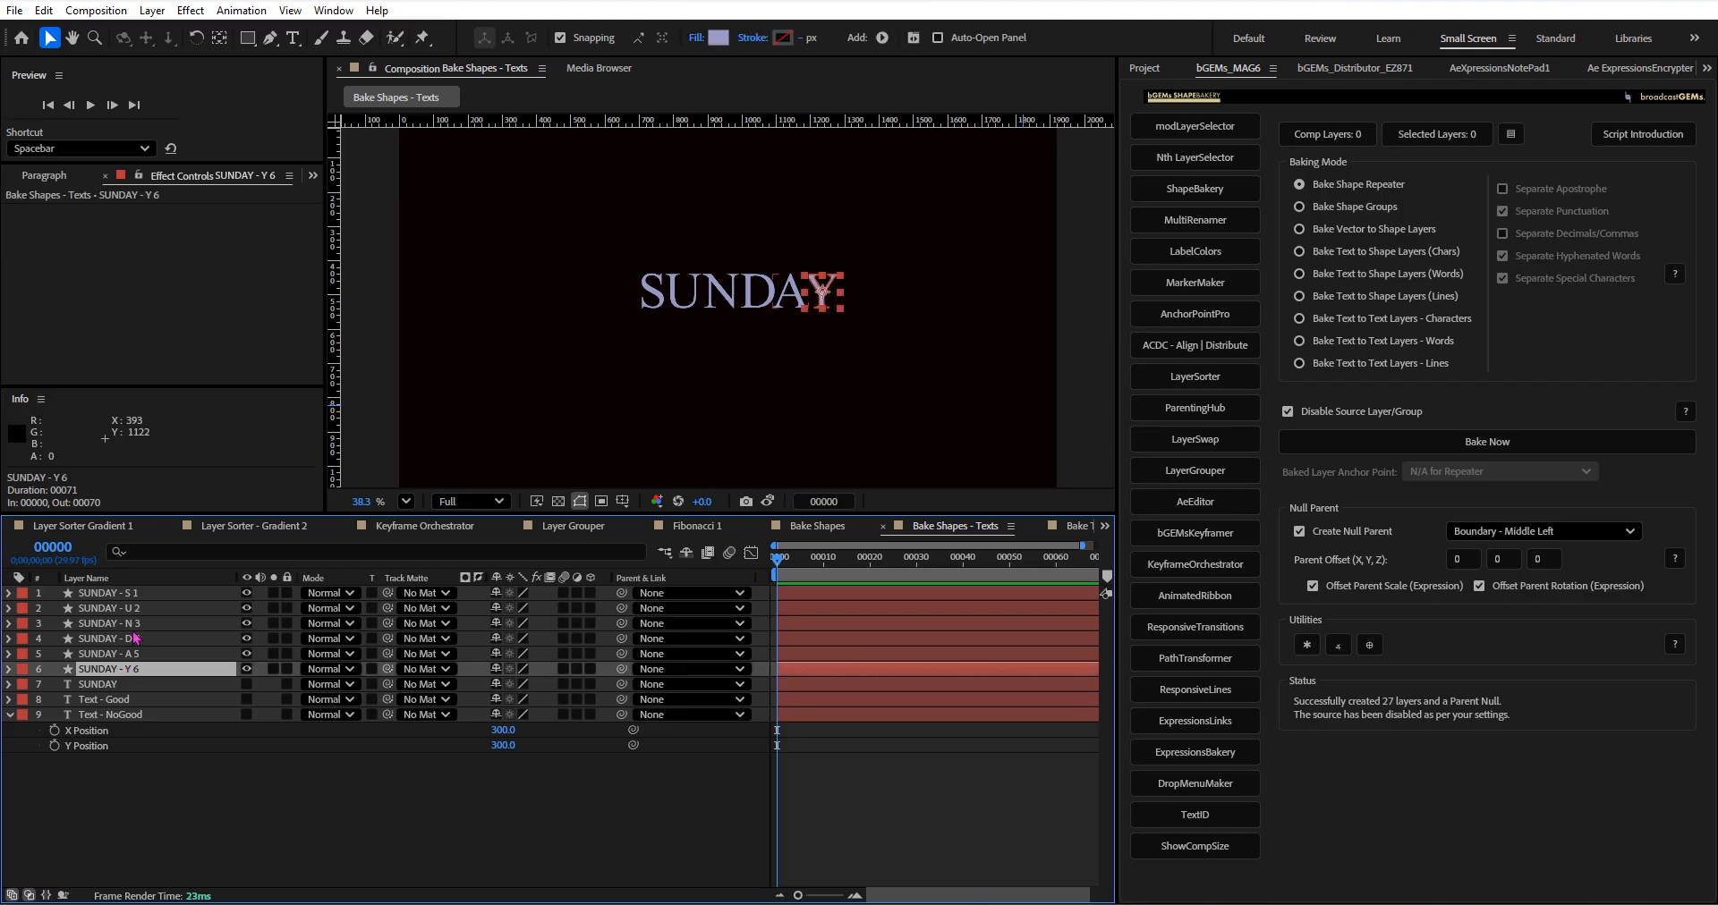
key(Delete)
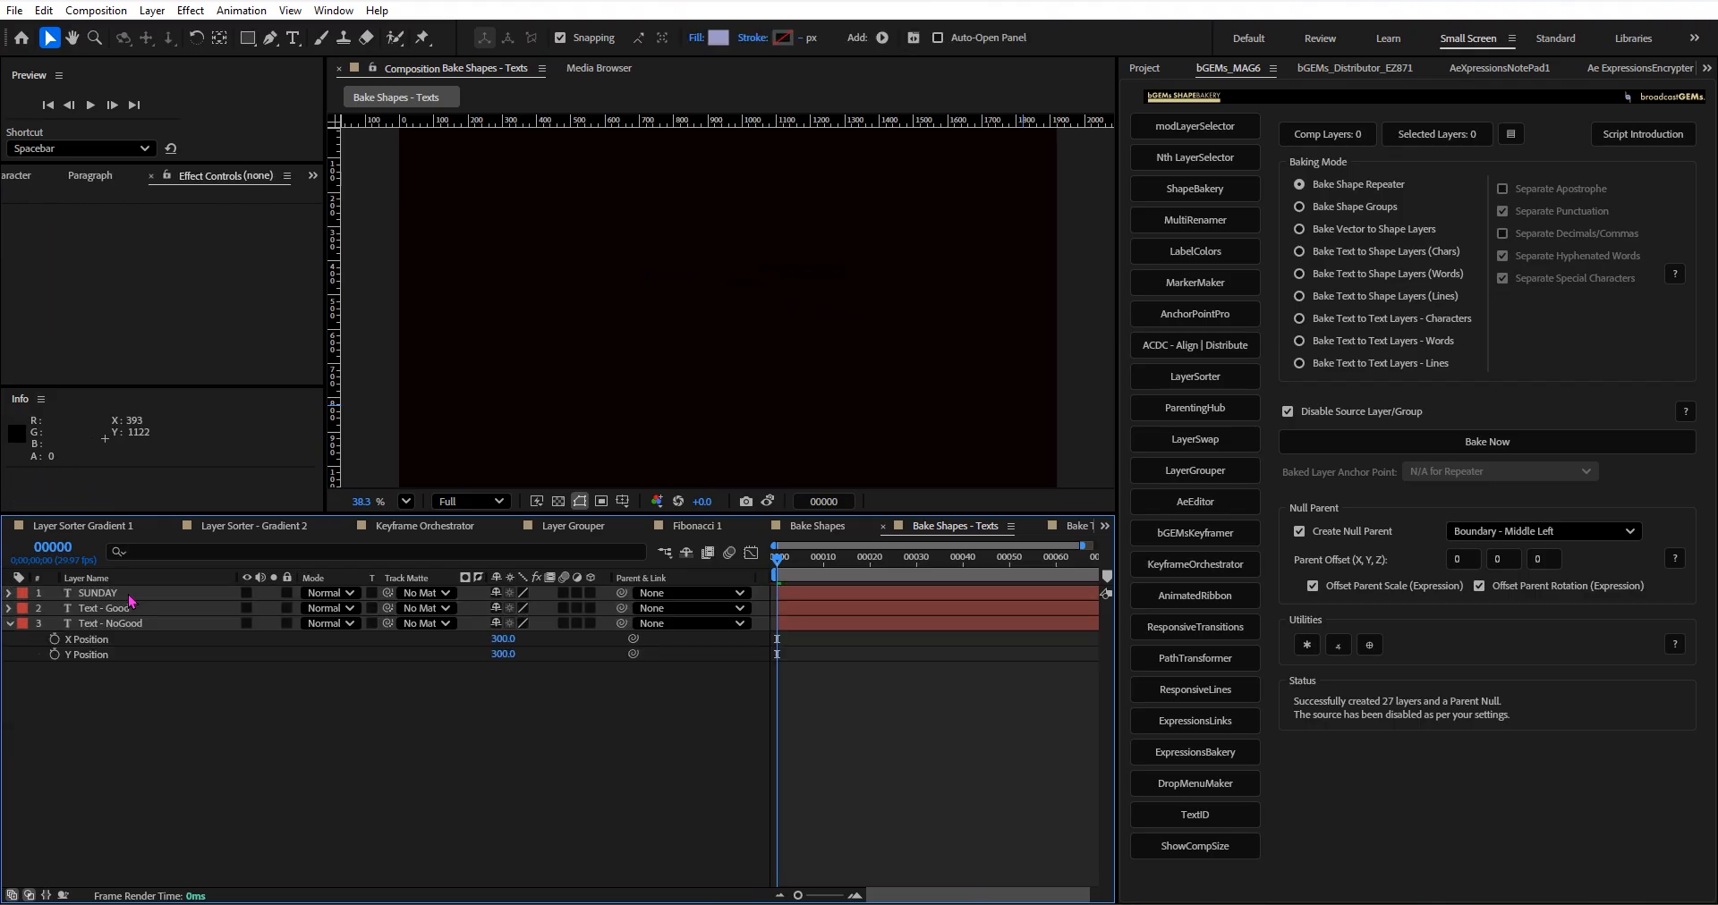
Give the SUNDAY text layer a blue label and the Text - Good layer an orange label.
click(131, 594)
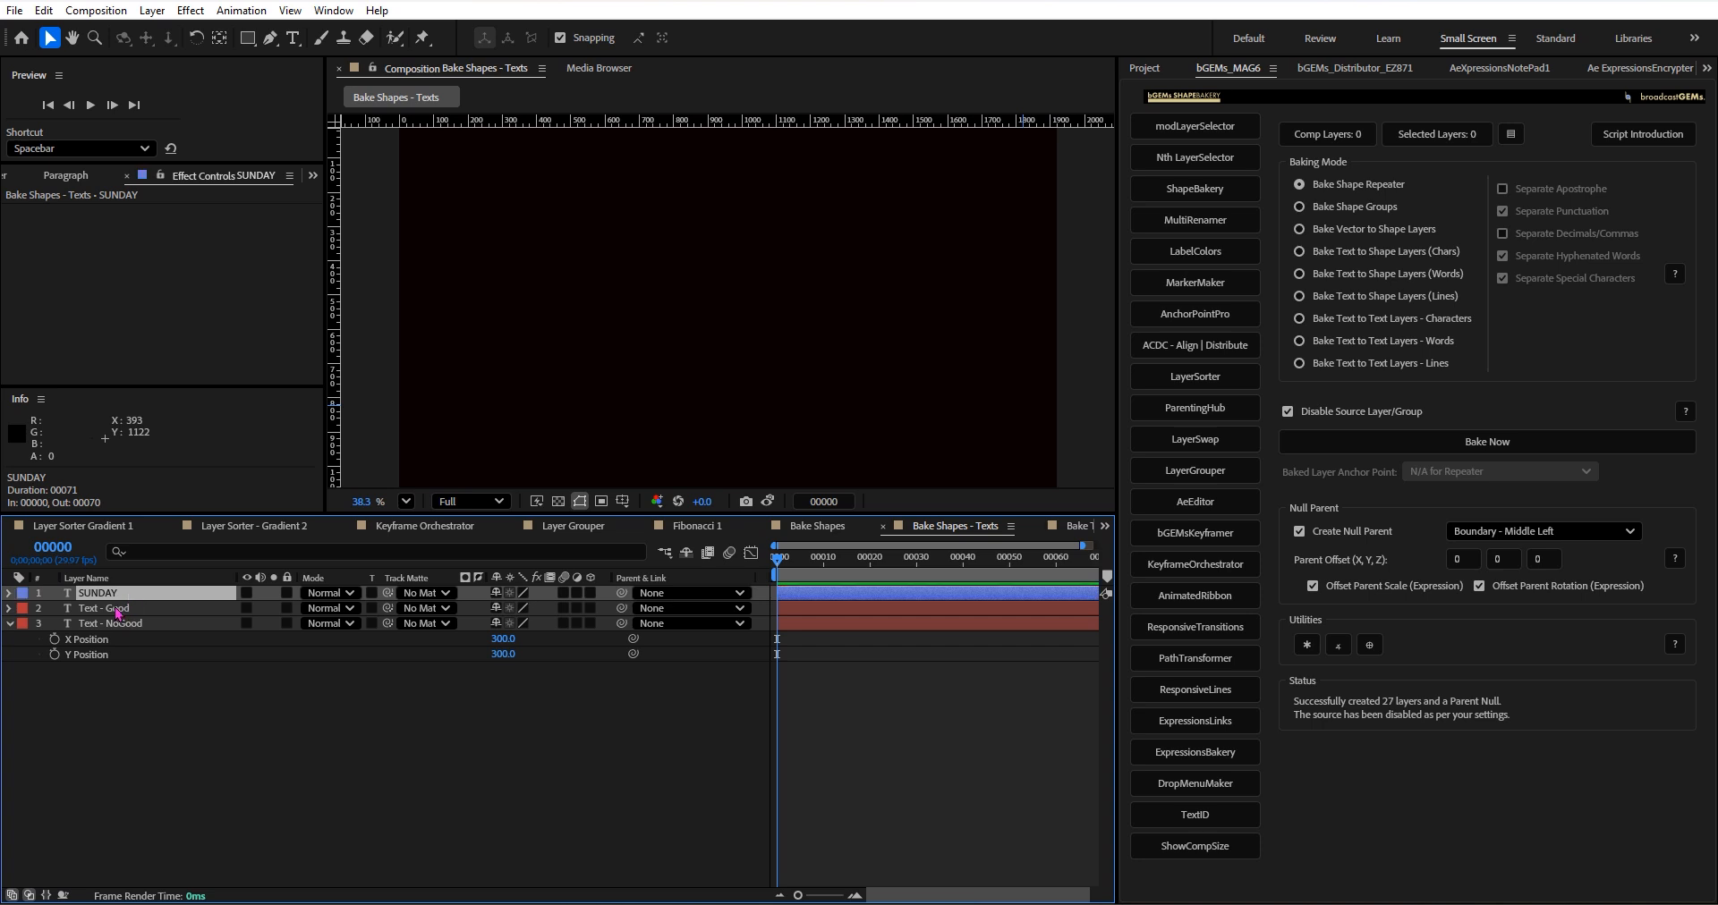
click(116, 609)
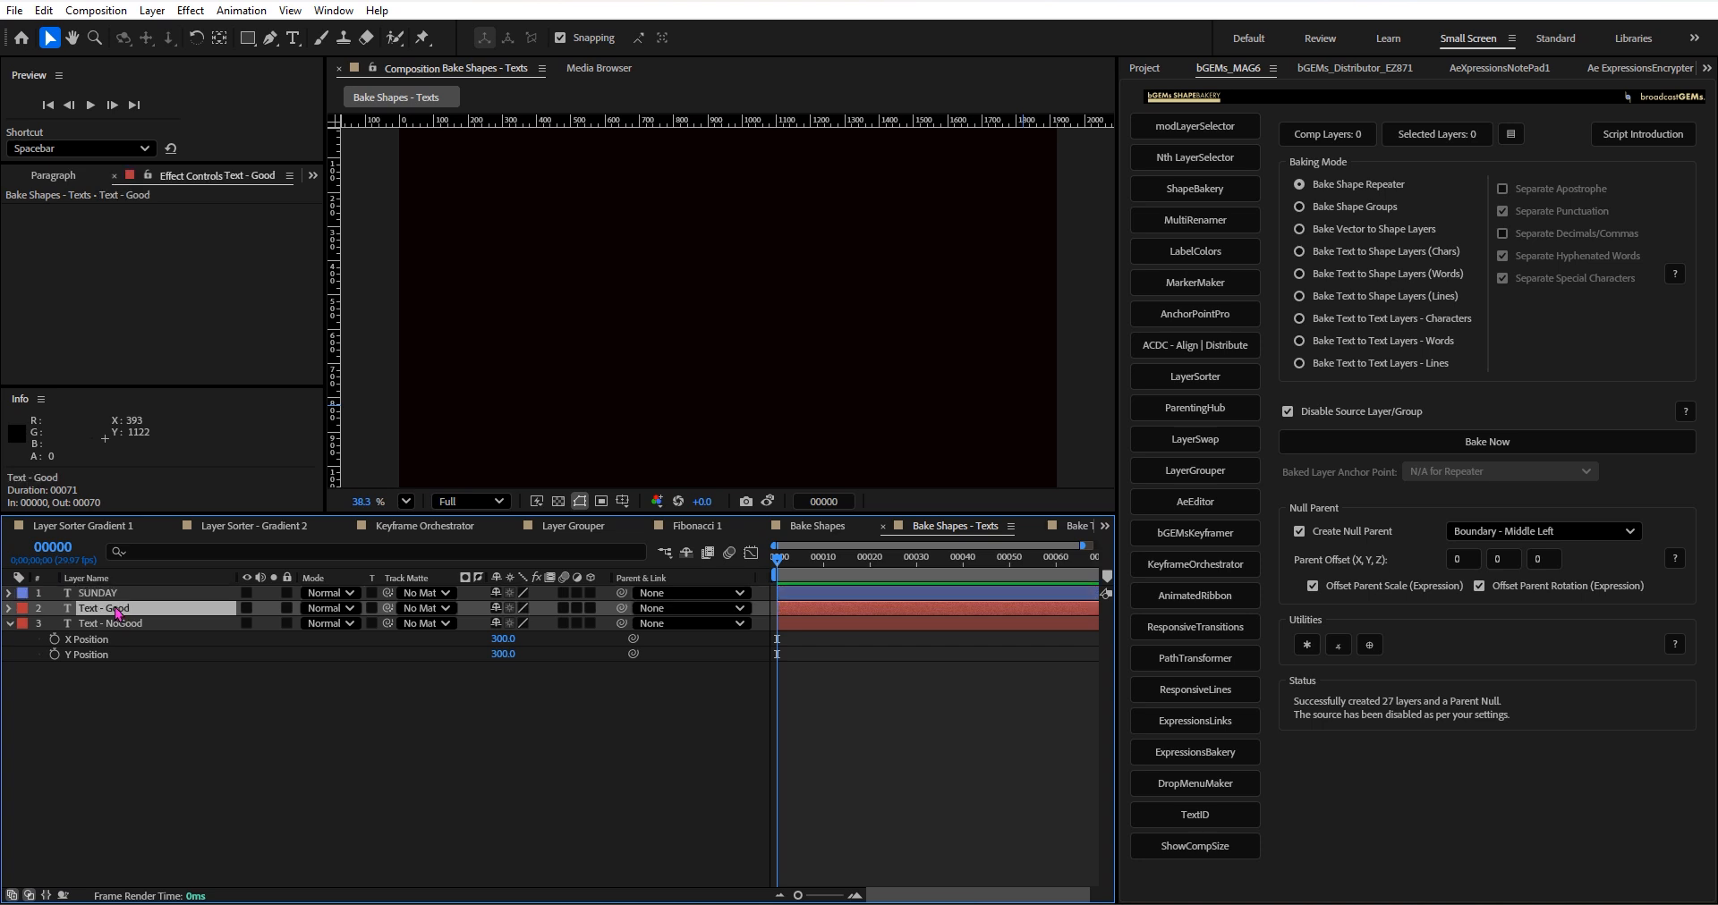
Make the Text - NoGood layer visible and move it to about 255.6, 310.4 in the composition.
click(205, 625)
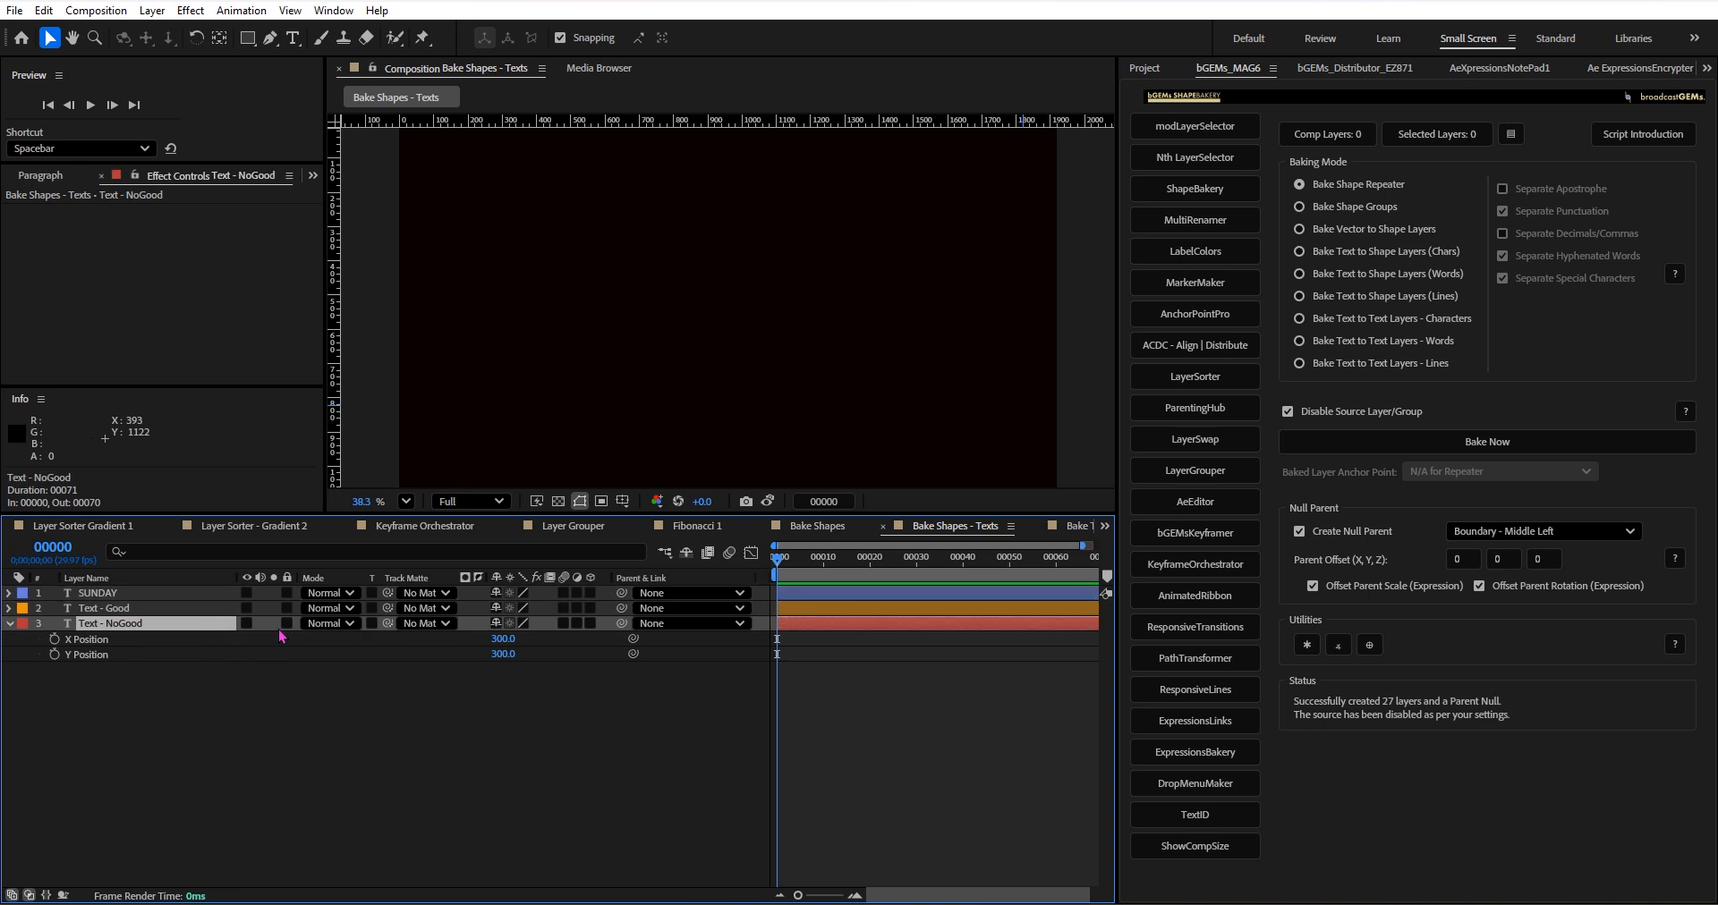
click(247, 624)
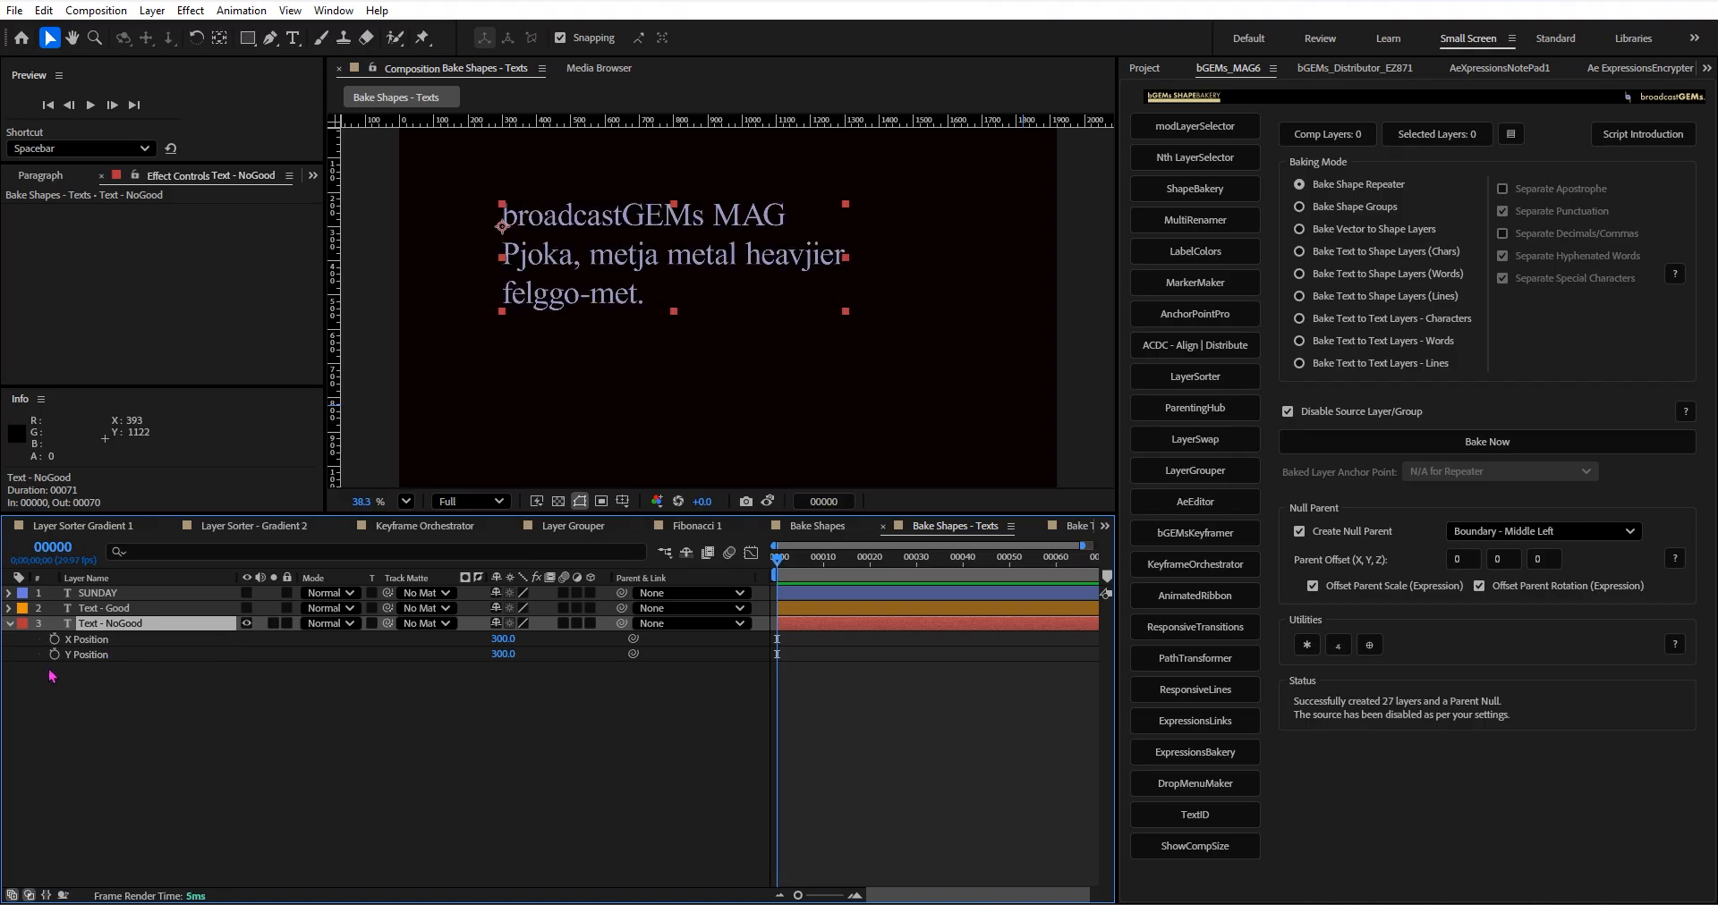
drag(617, 247, 602, 250)
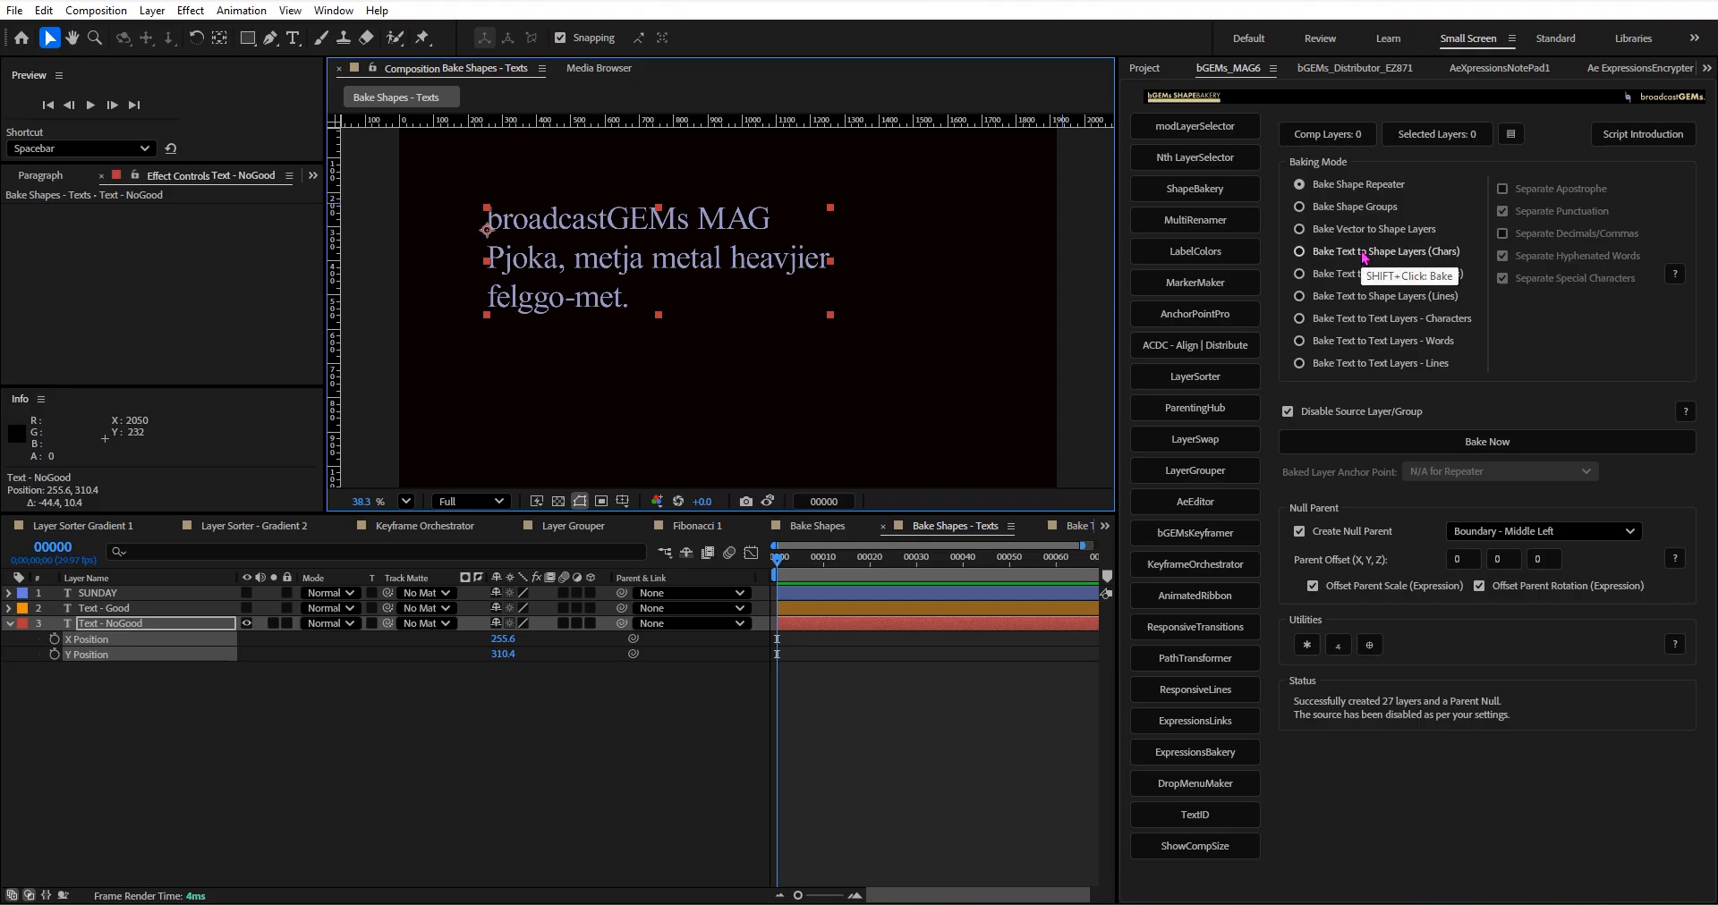
Make the SUNDAY text layer visible, hide the Text - NoGood layer, and select SUNDAY.
click(247, 594)
click(247, 624)
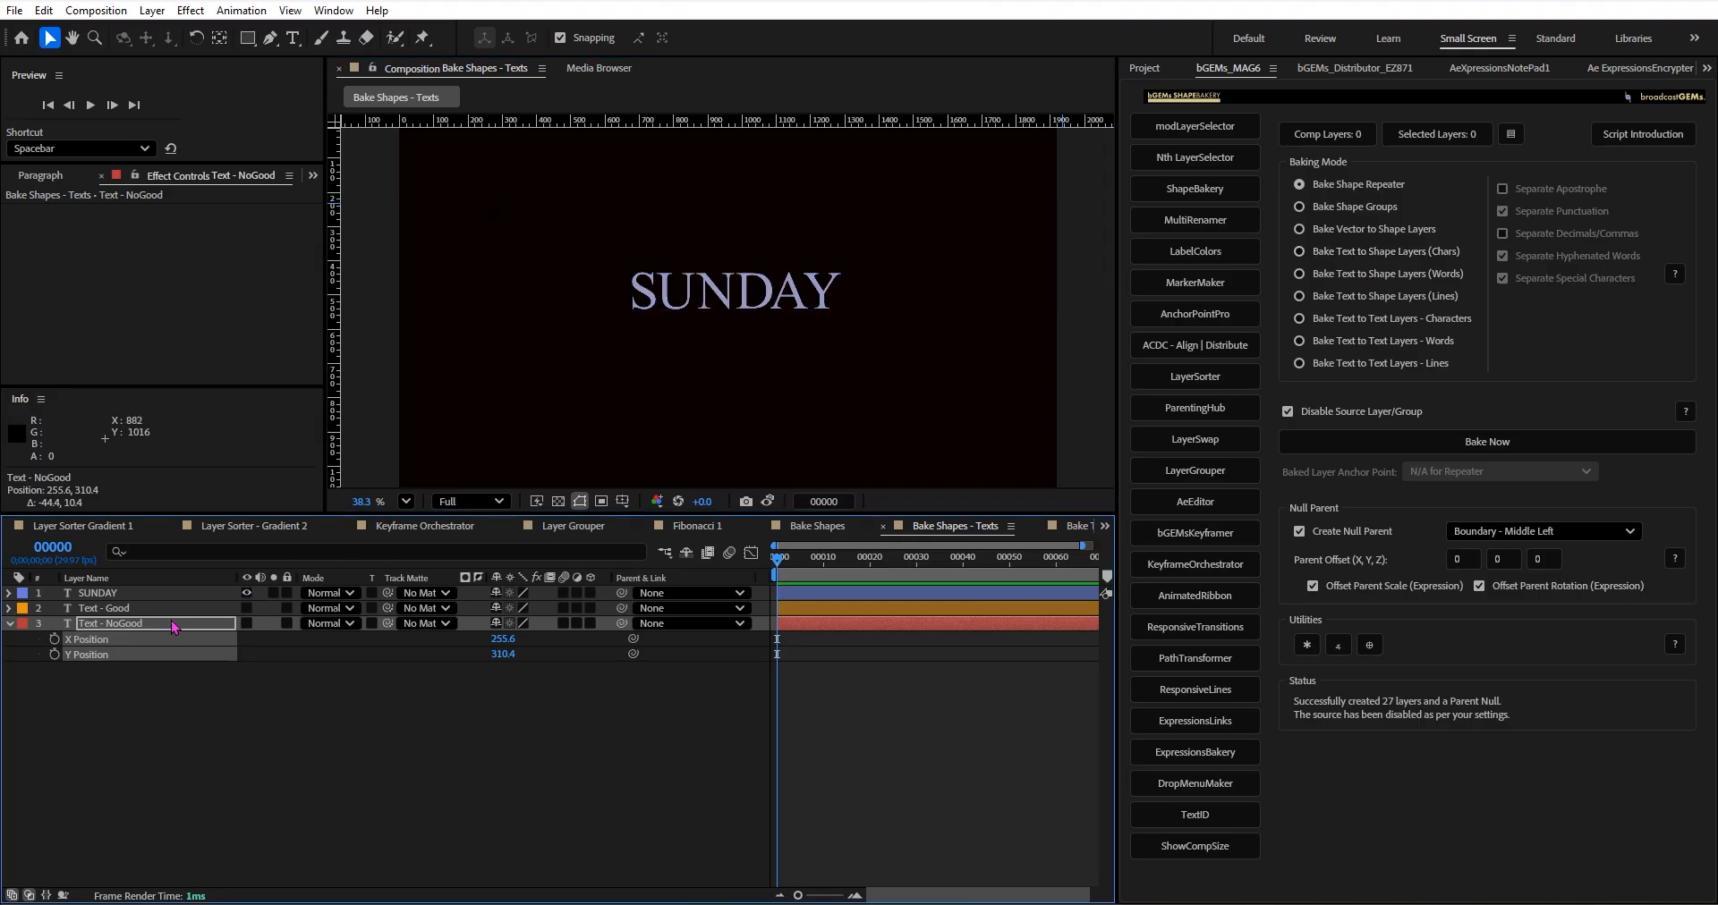
click(163, 594)
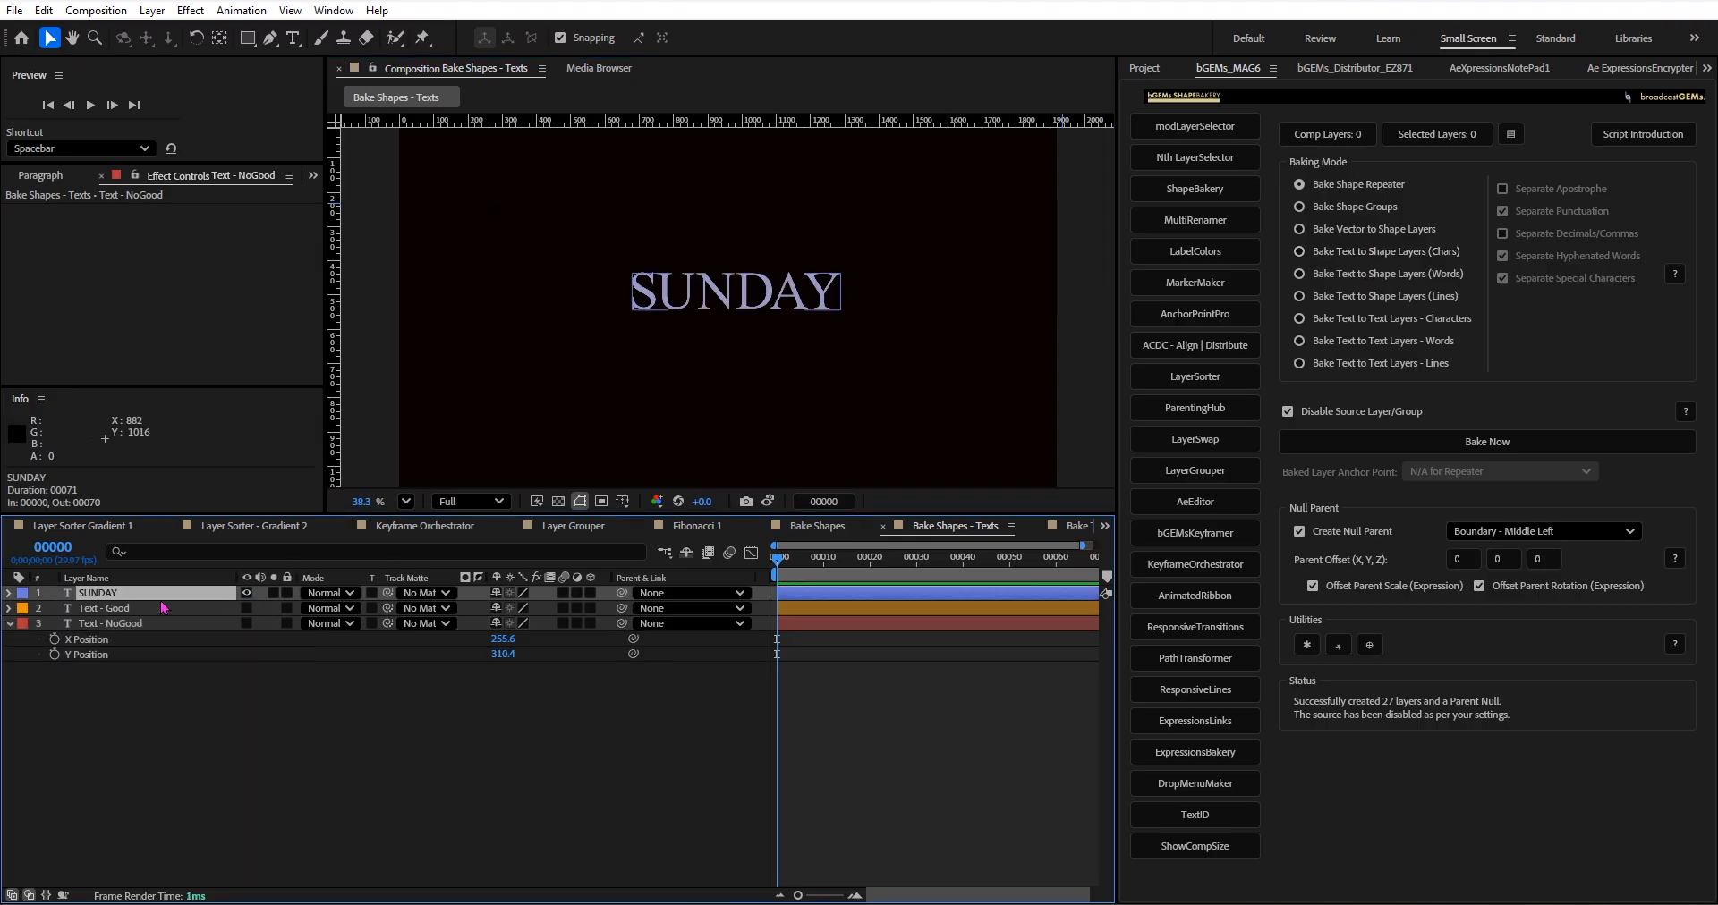
Bake SUNDAY into character shape layers, and reveal the parent null's scale and the S letter's scale and rotation expressions.
shift+click(1399, 254)
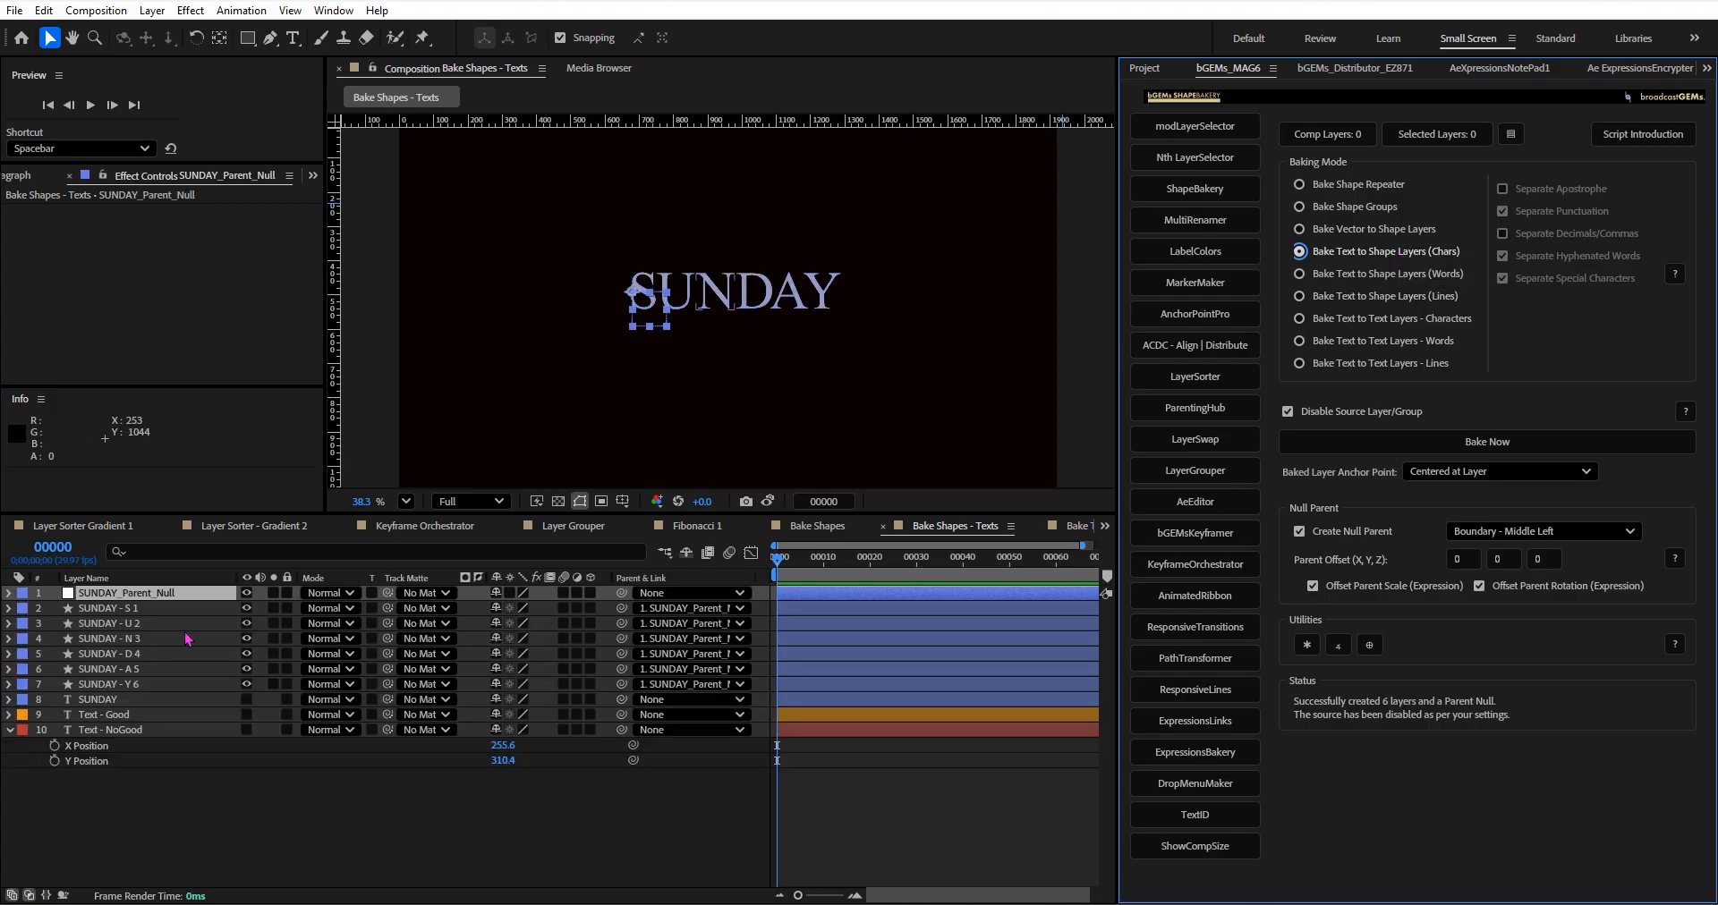
click(159, 610)
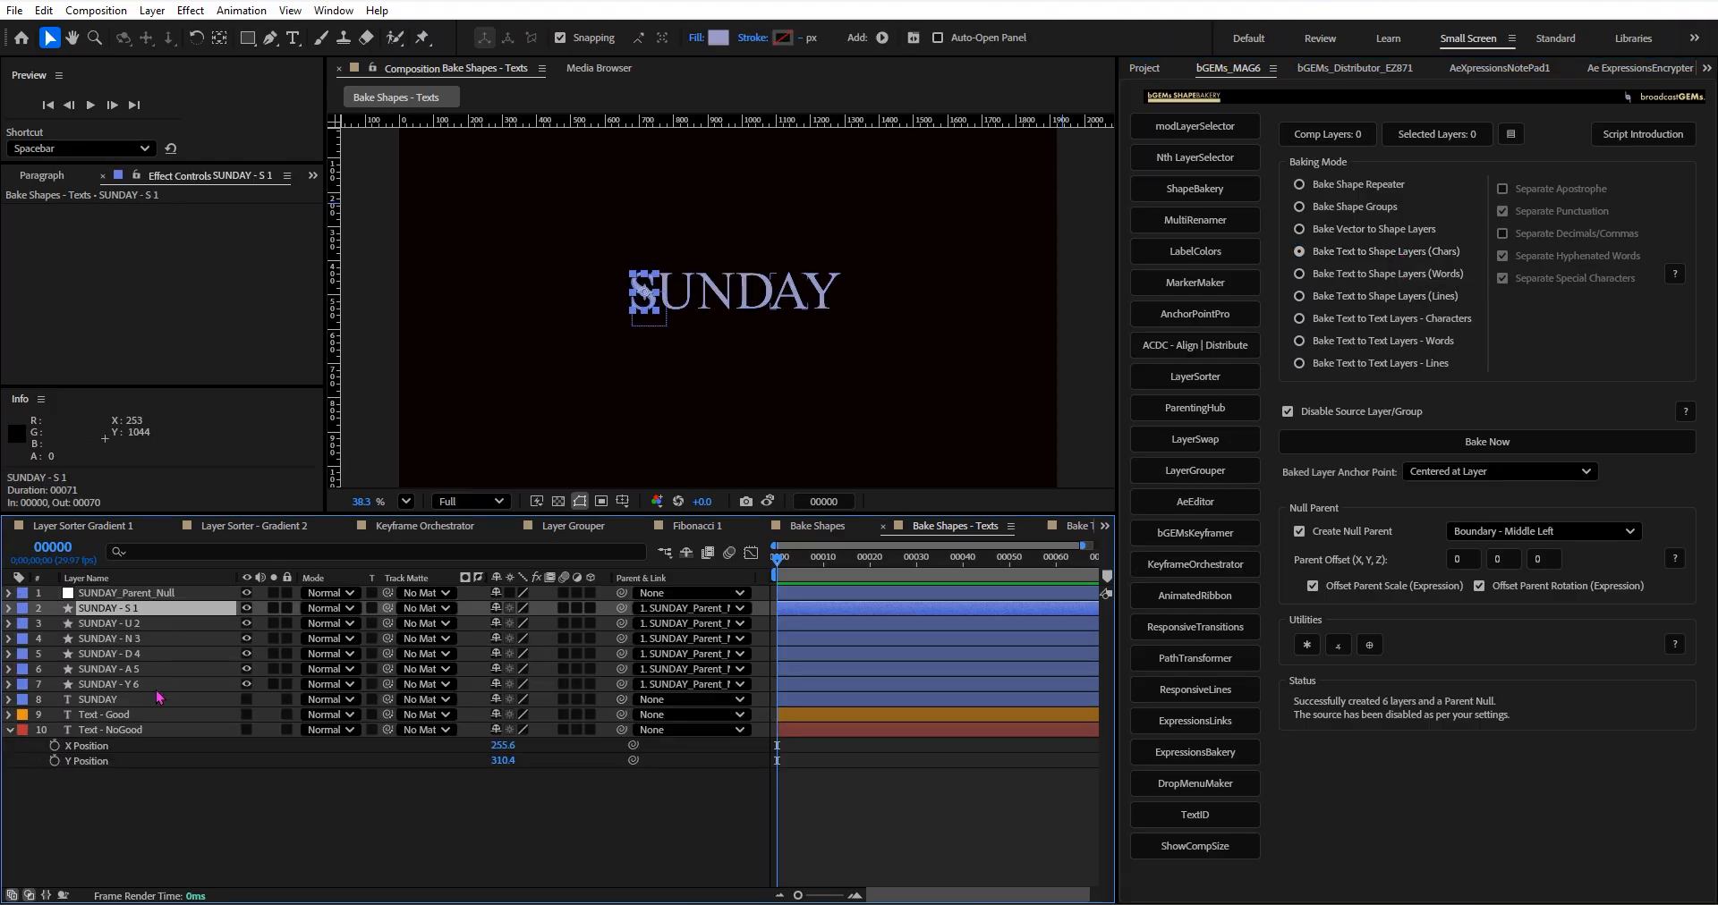
click(161, 595)
key(s)
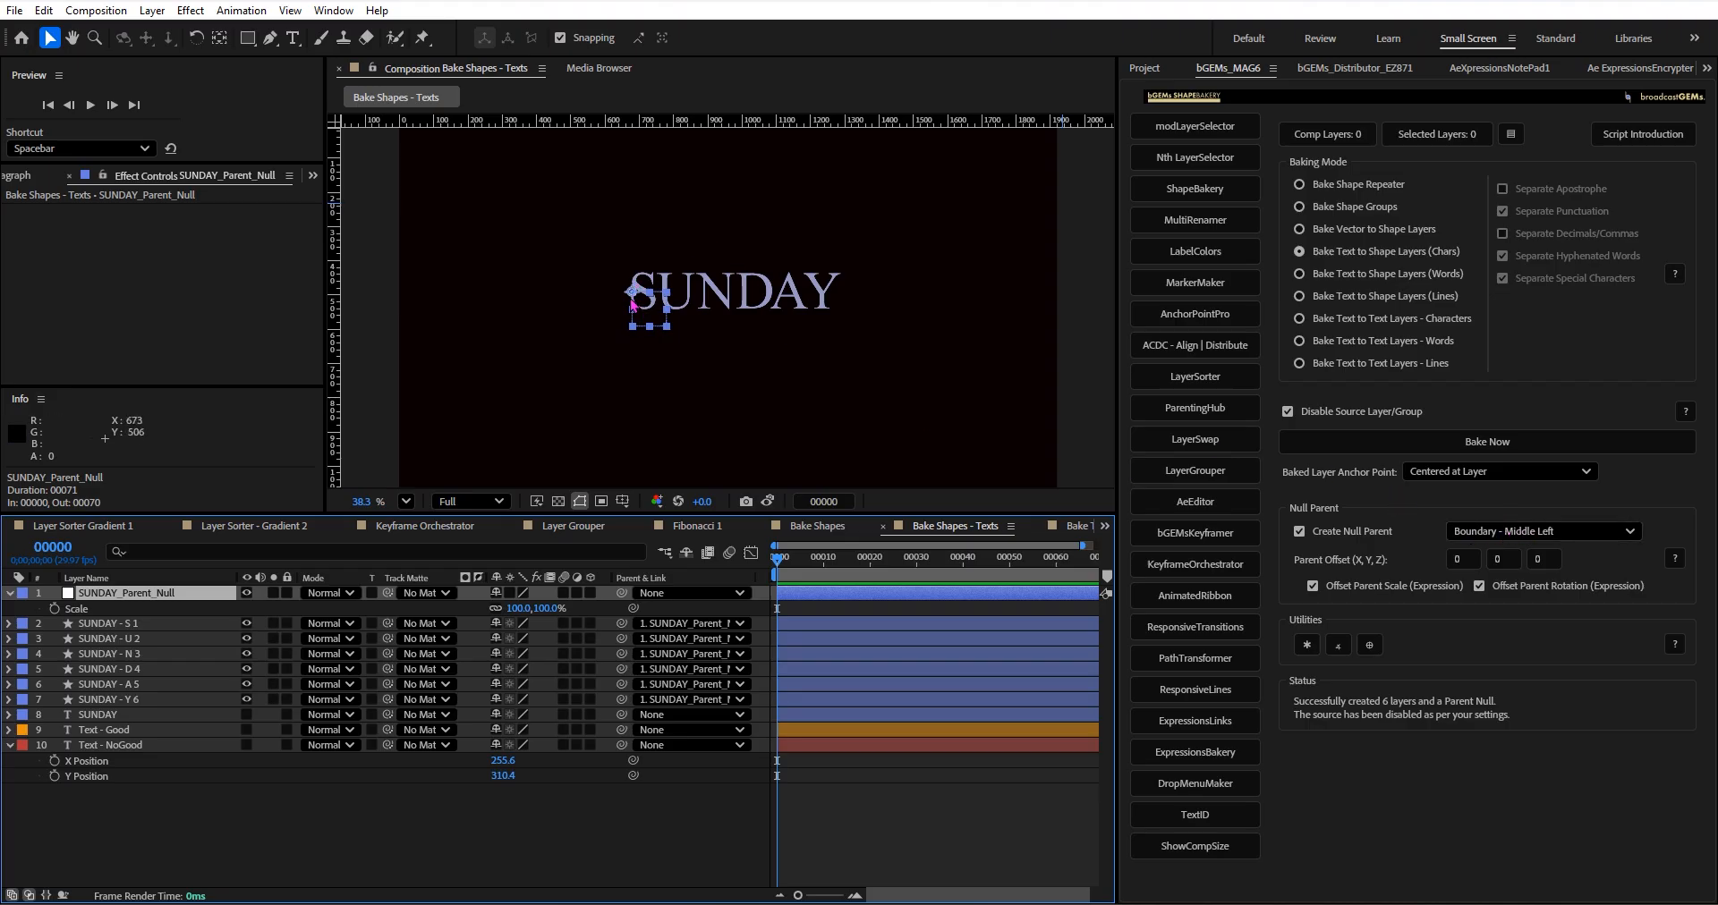
click(87, 627)
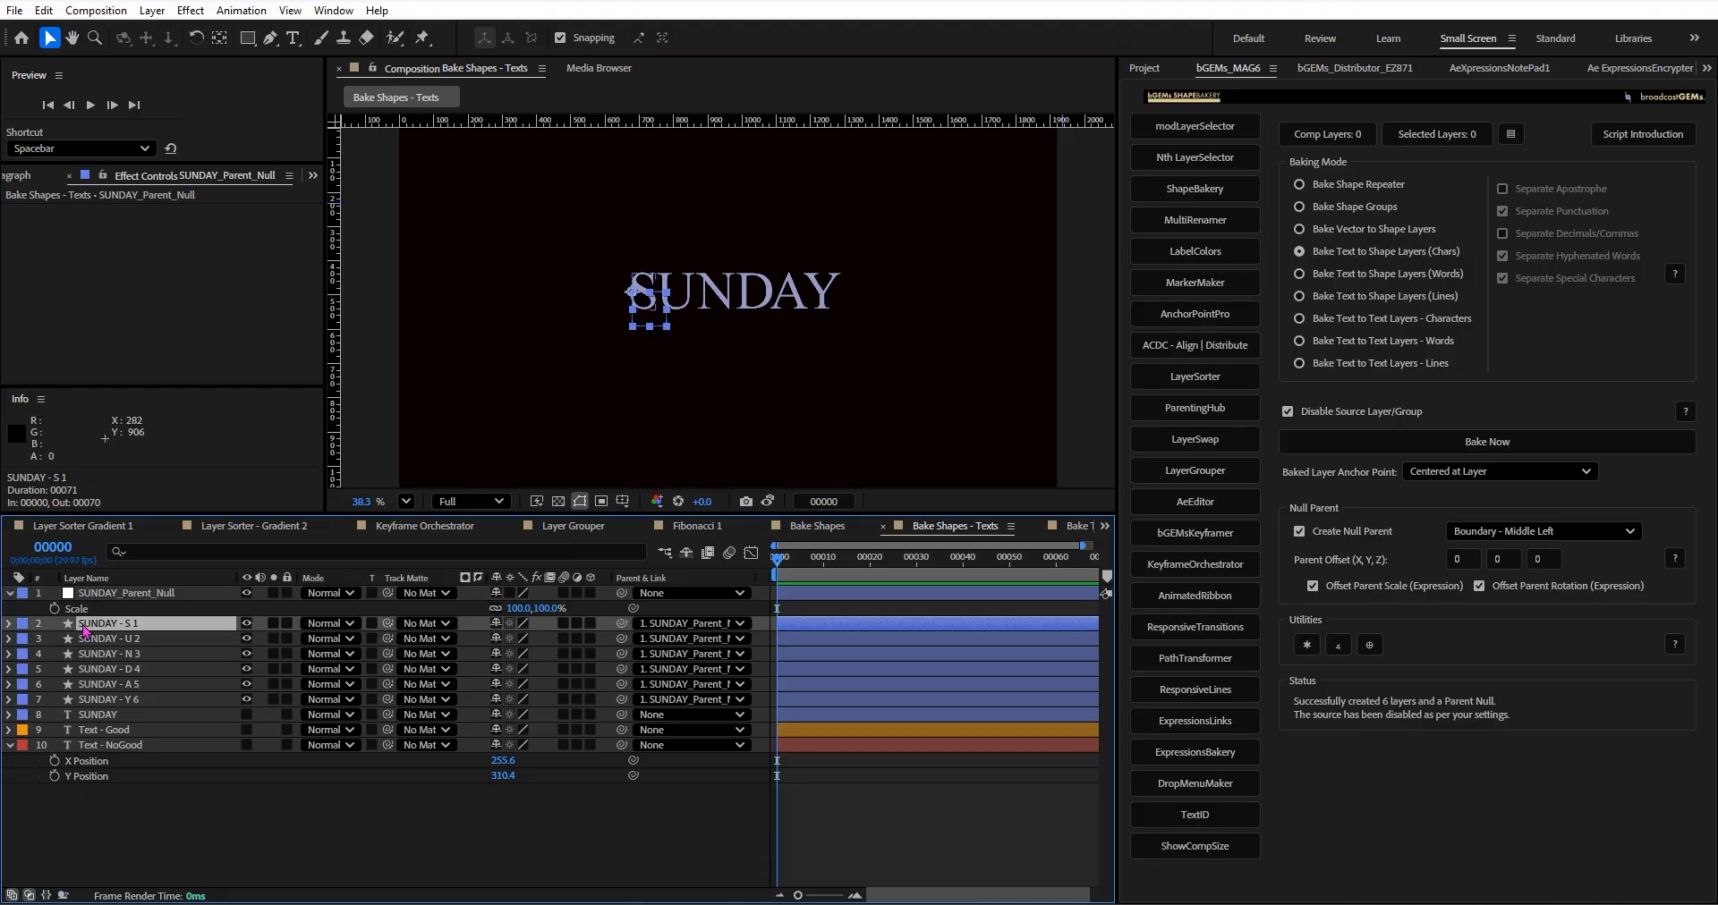
key(e)
key(e)
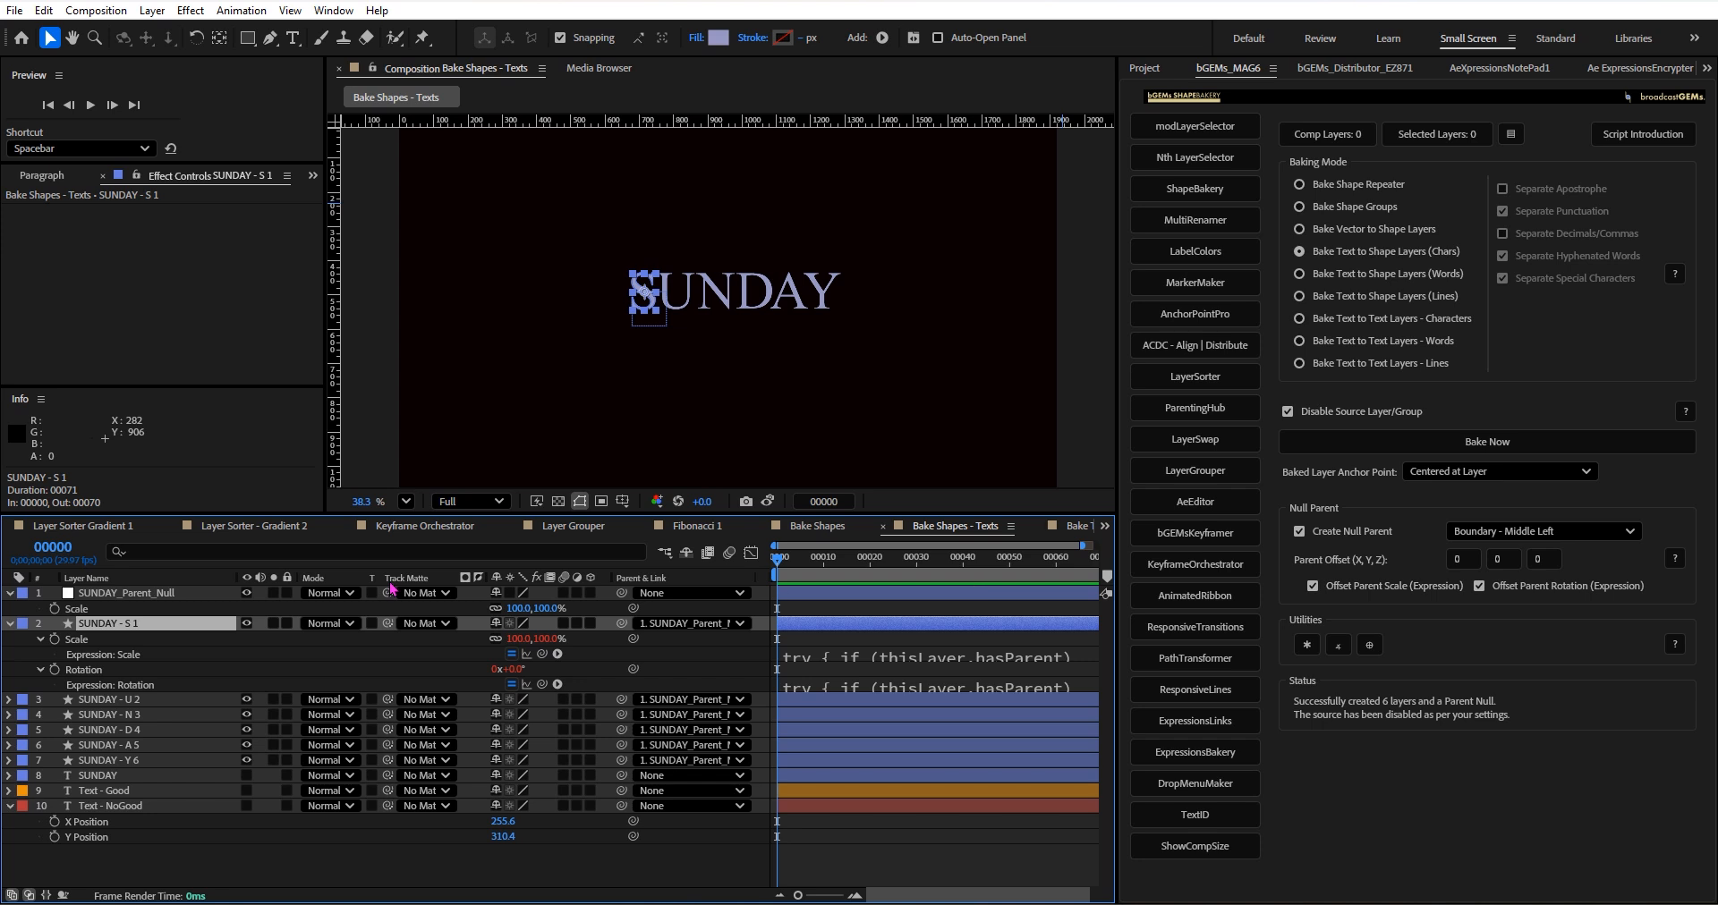
Scale SUNDAY_Parent_Null to 563%, then undo the scaling and the character bake.
drag(508, 609, 867, 572)
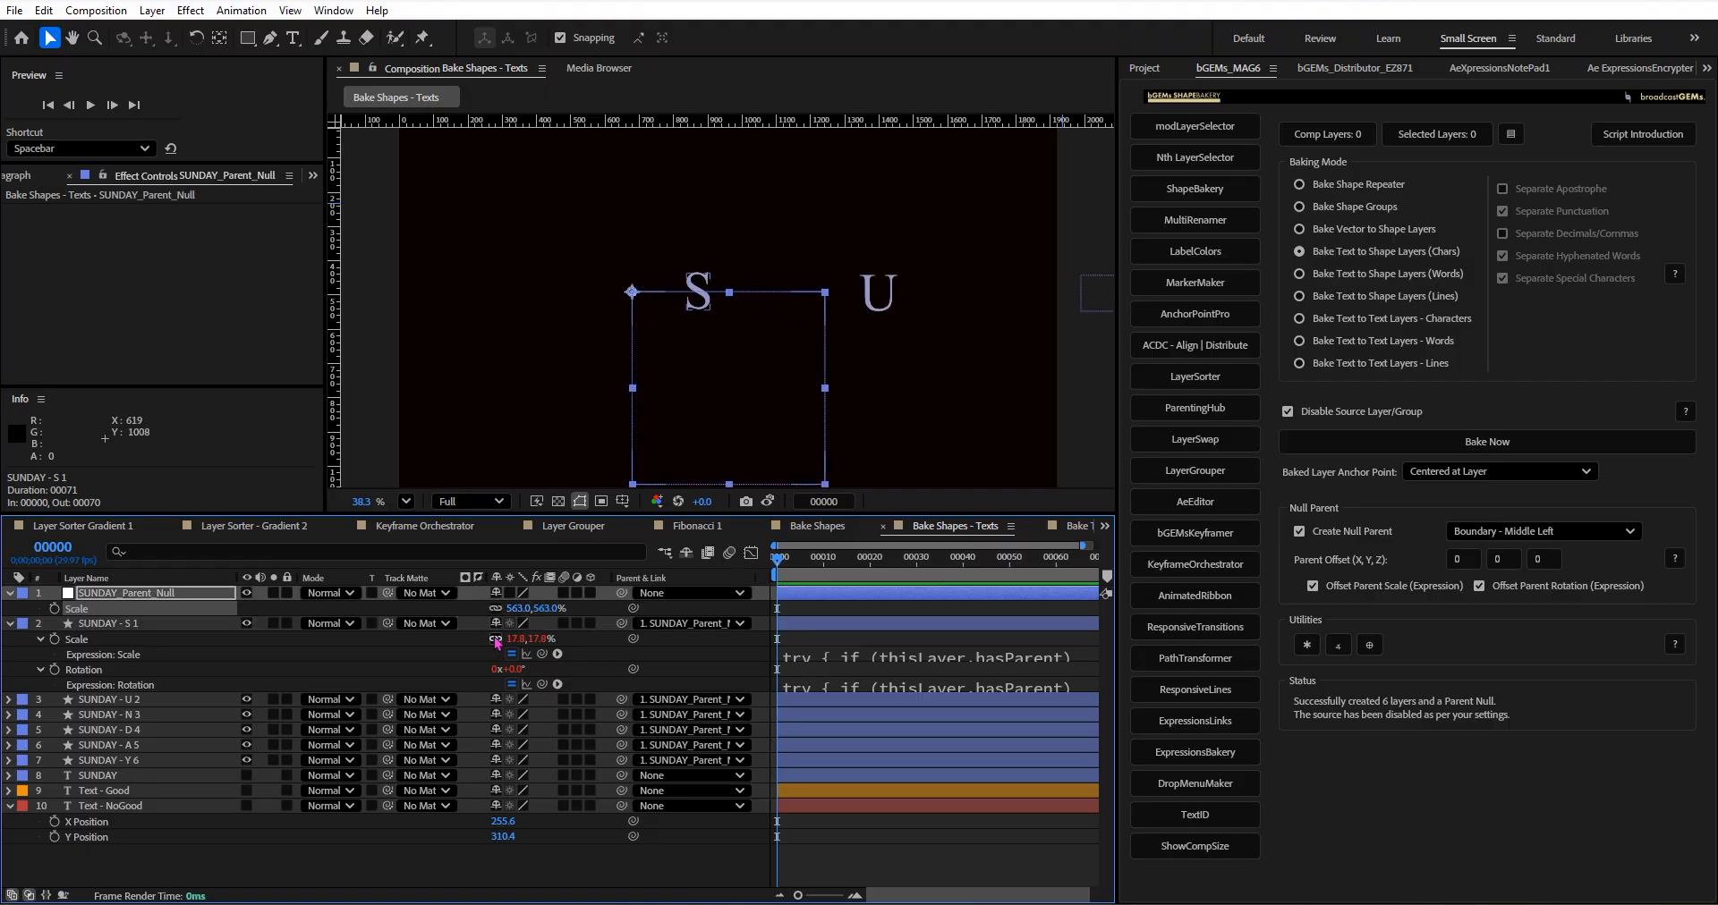
key(ctrl+z)
key(ctrl+z)
key(ctrl+z)
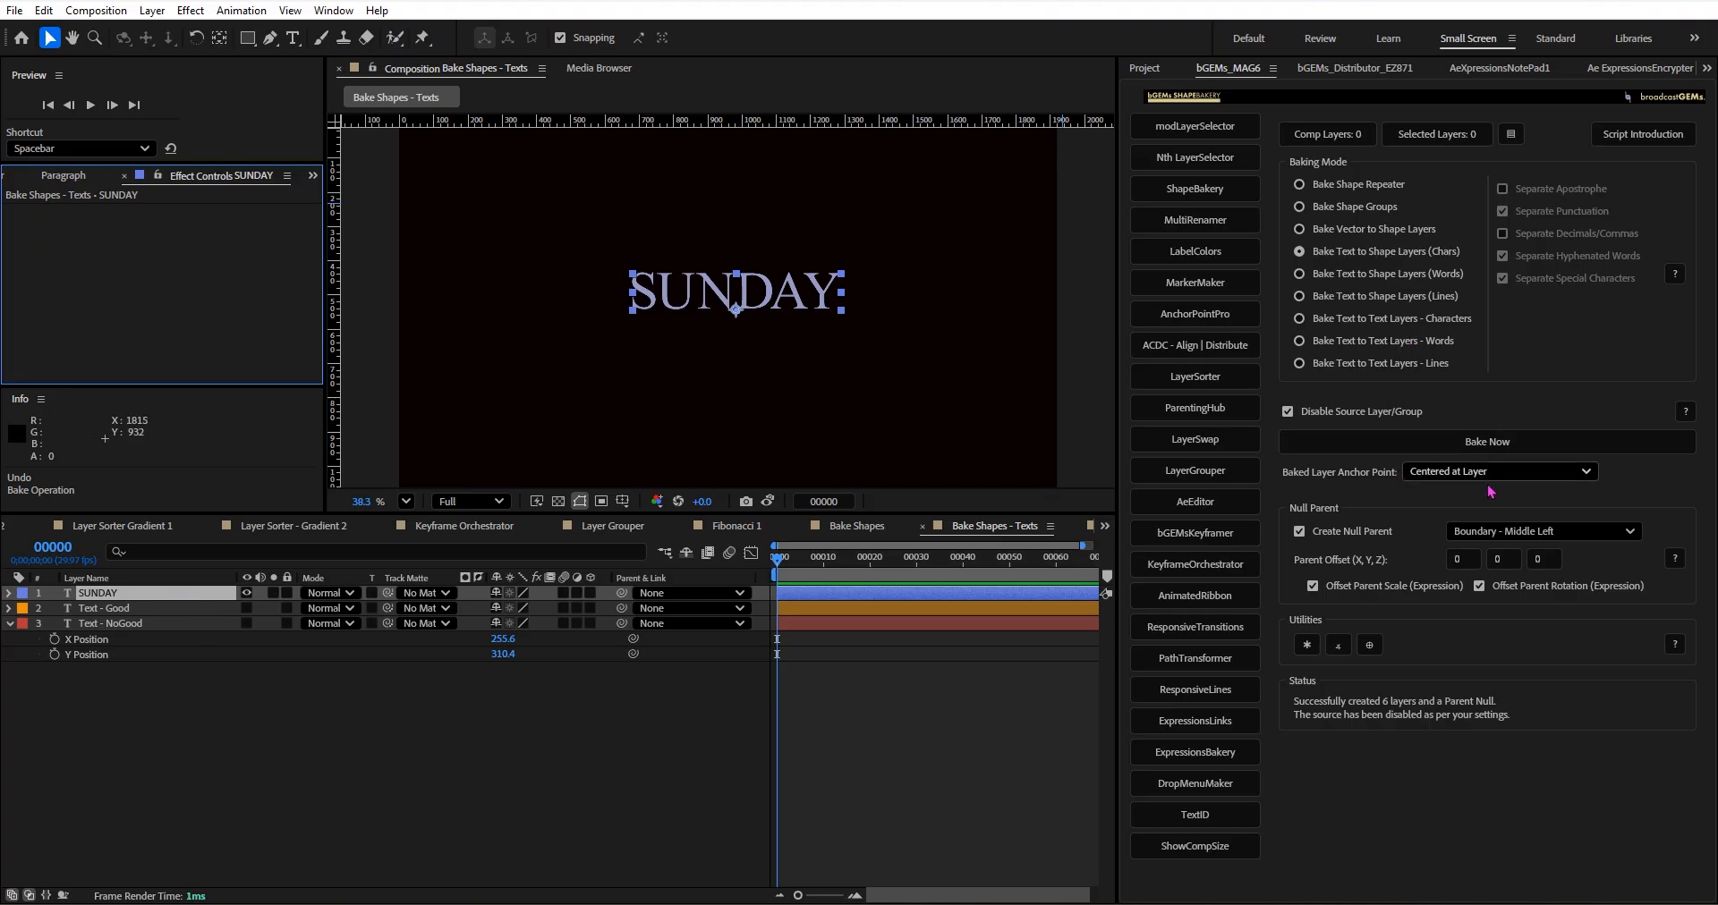
Set the null parent position to Boundary - Middle Right and bake SUNDAY into character shape layers.
click(1519, 531)
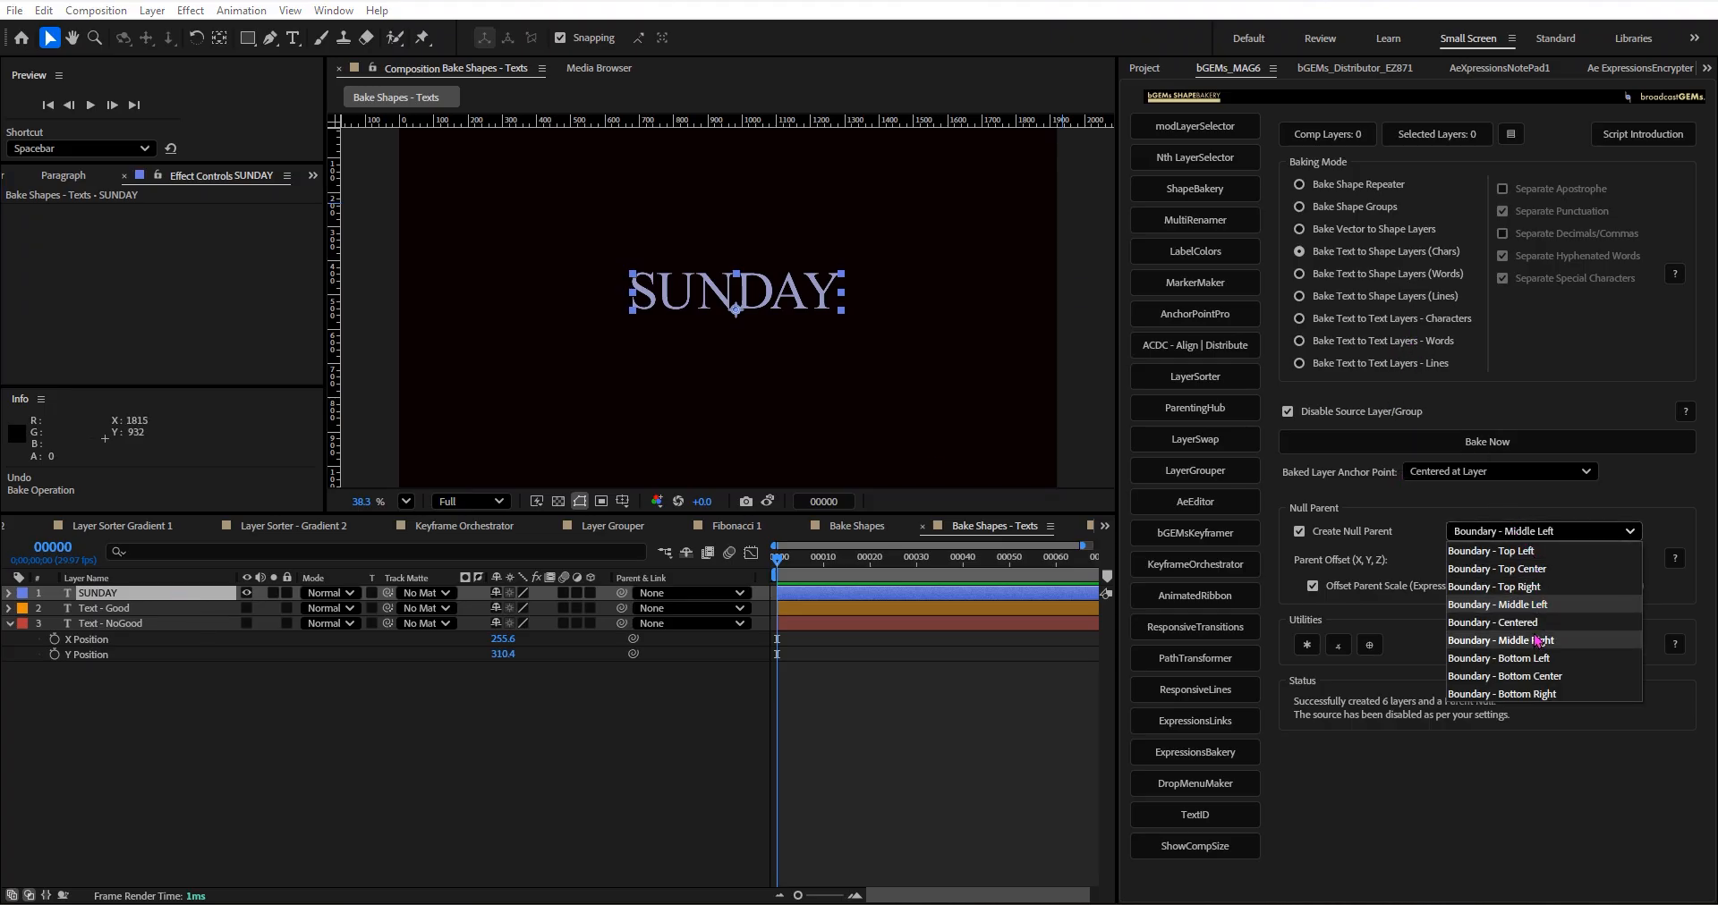
click(1534, 640)
click(1411, 444)
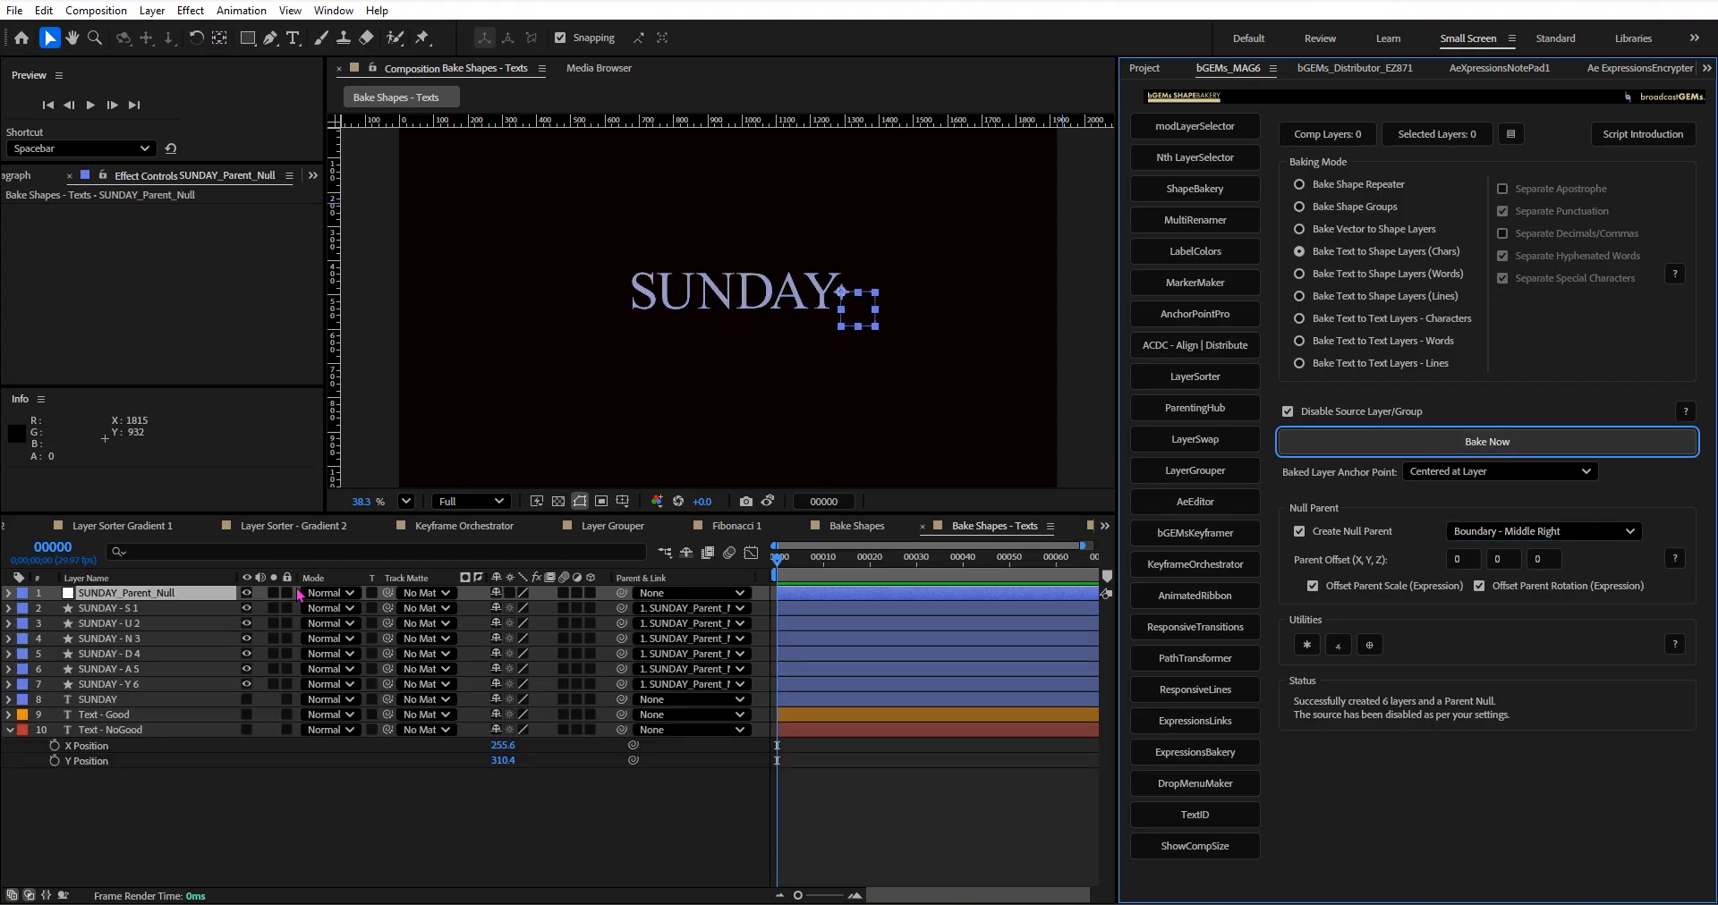
Reveal the scale and rotation of SUNDAY_Parent_Null and set its scale to 125%.
click(182, 593)
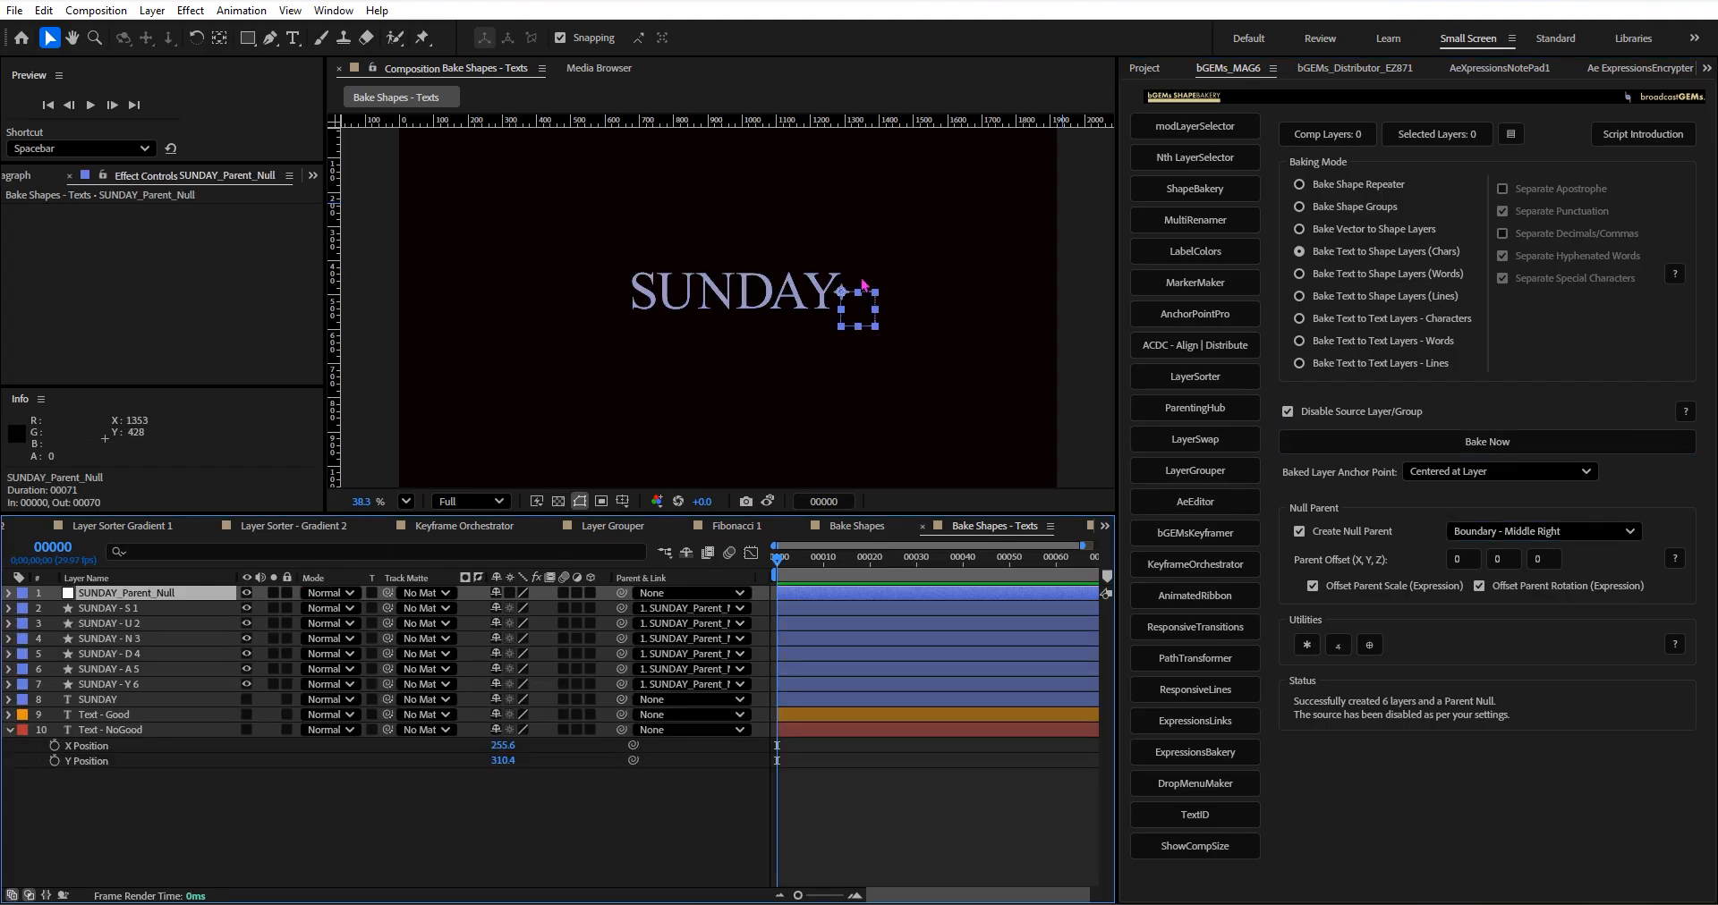
key(s)
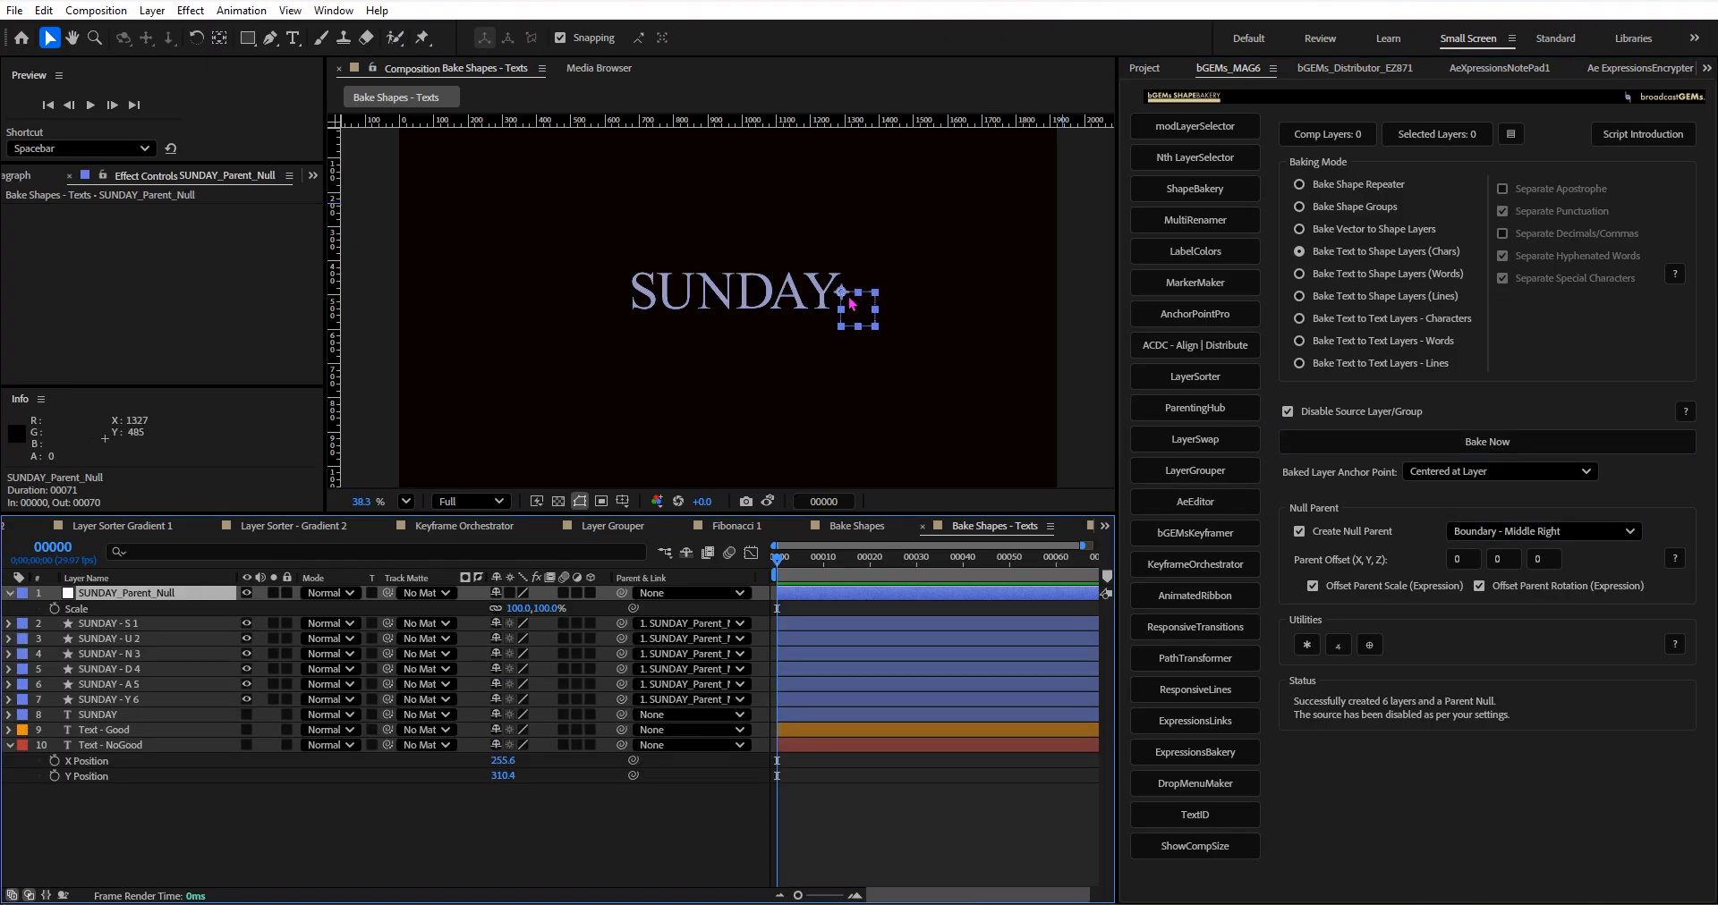
key(shift+r)
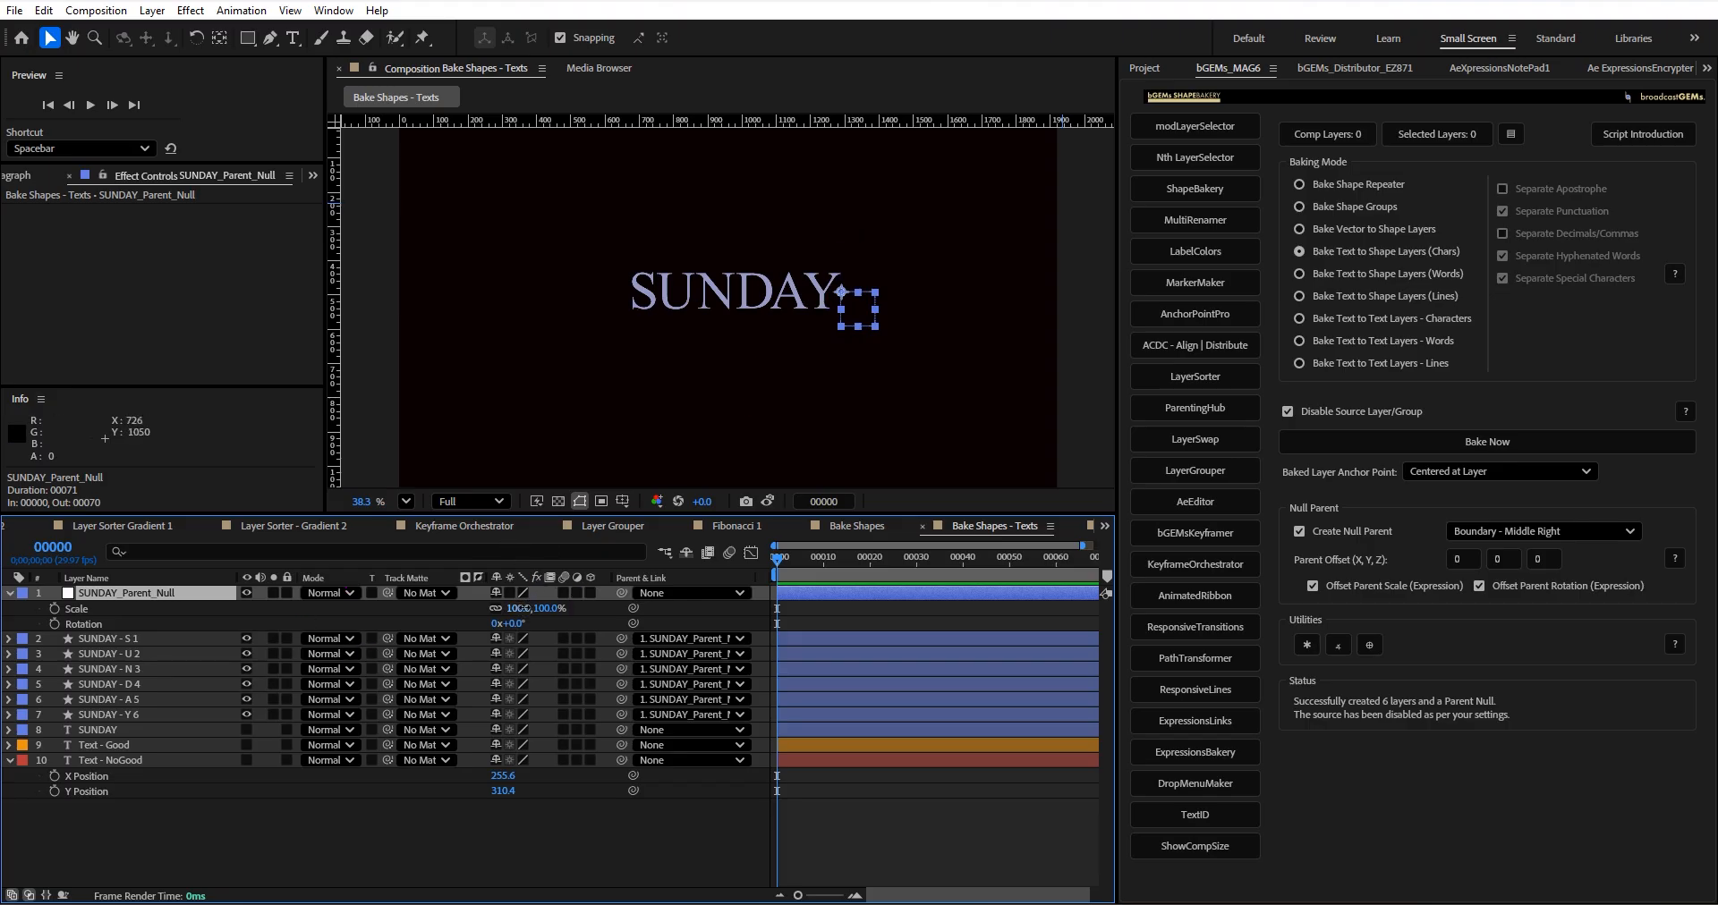
drag(522, 609, 581, 617)
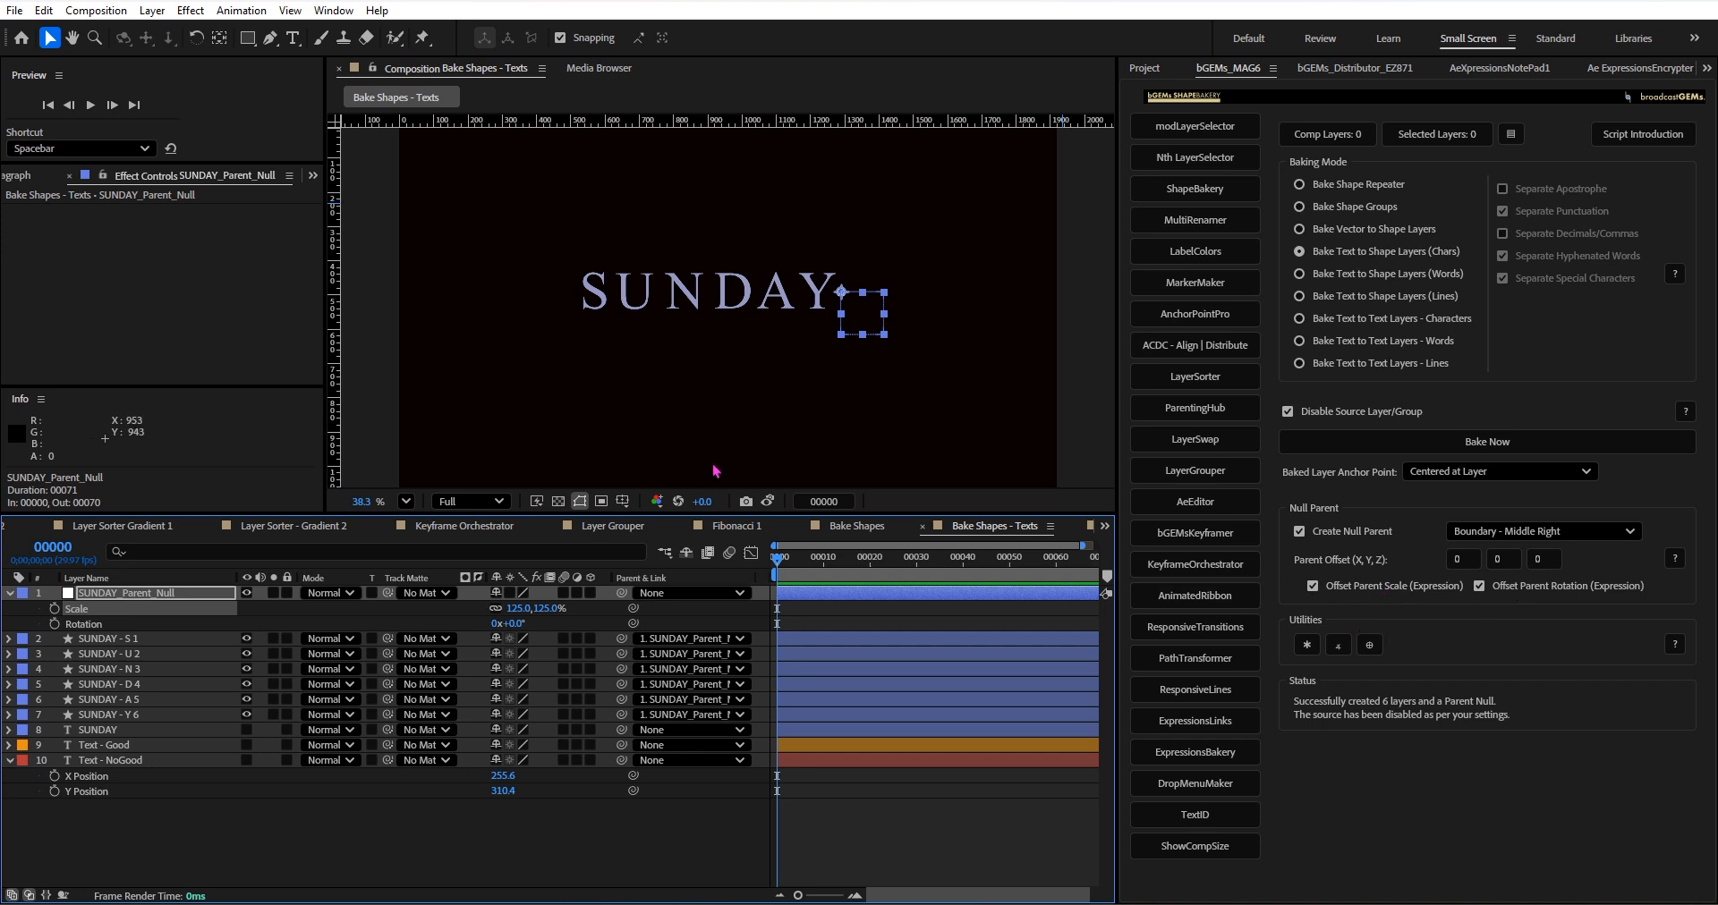
Try scaling SUNDAY_Parent_Null to 342%, then undo that scale change.
drag(519, 608, 677, 553)
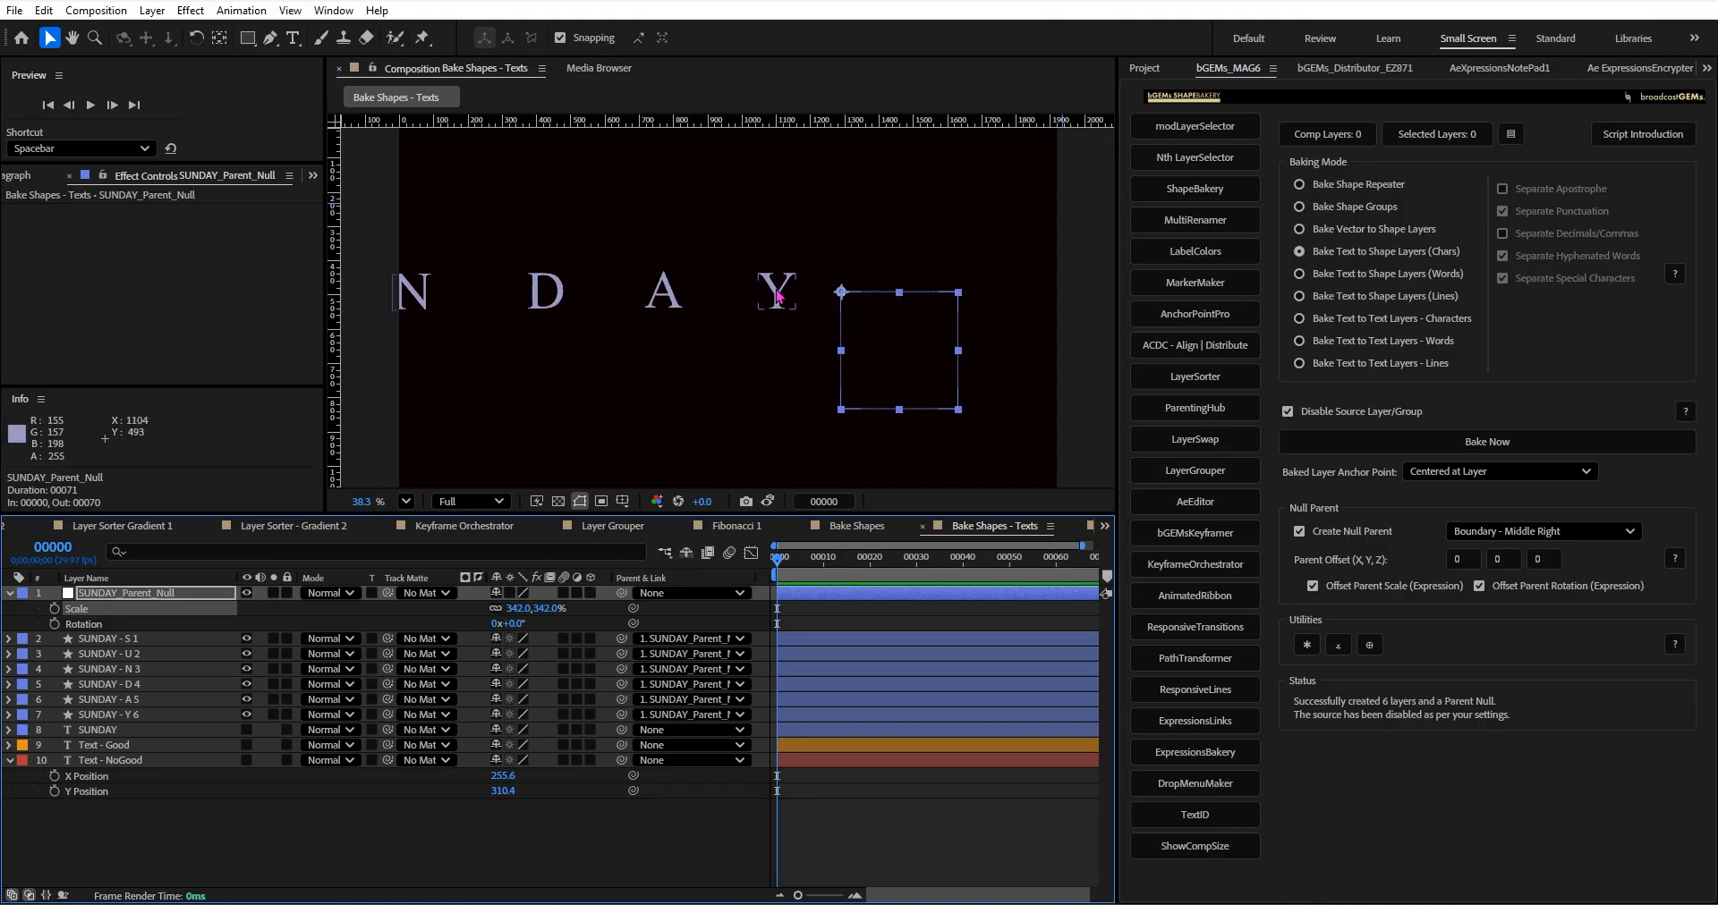
click(152, 600)
key(ctrl+z)
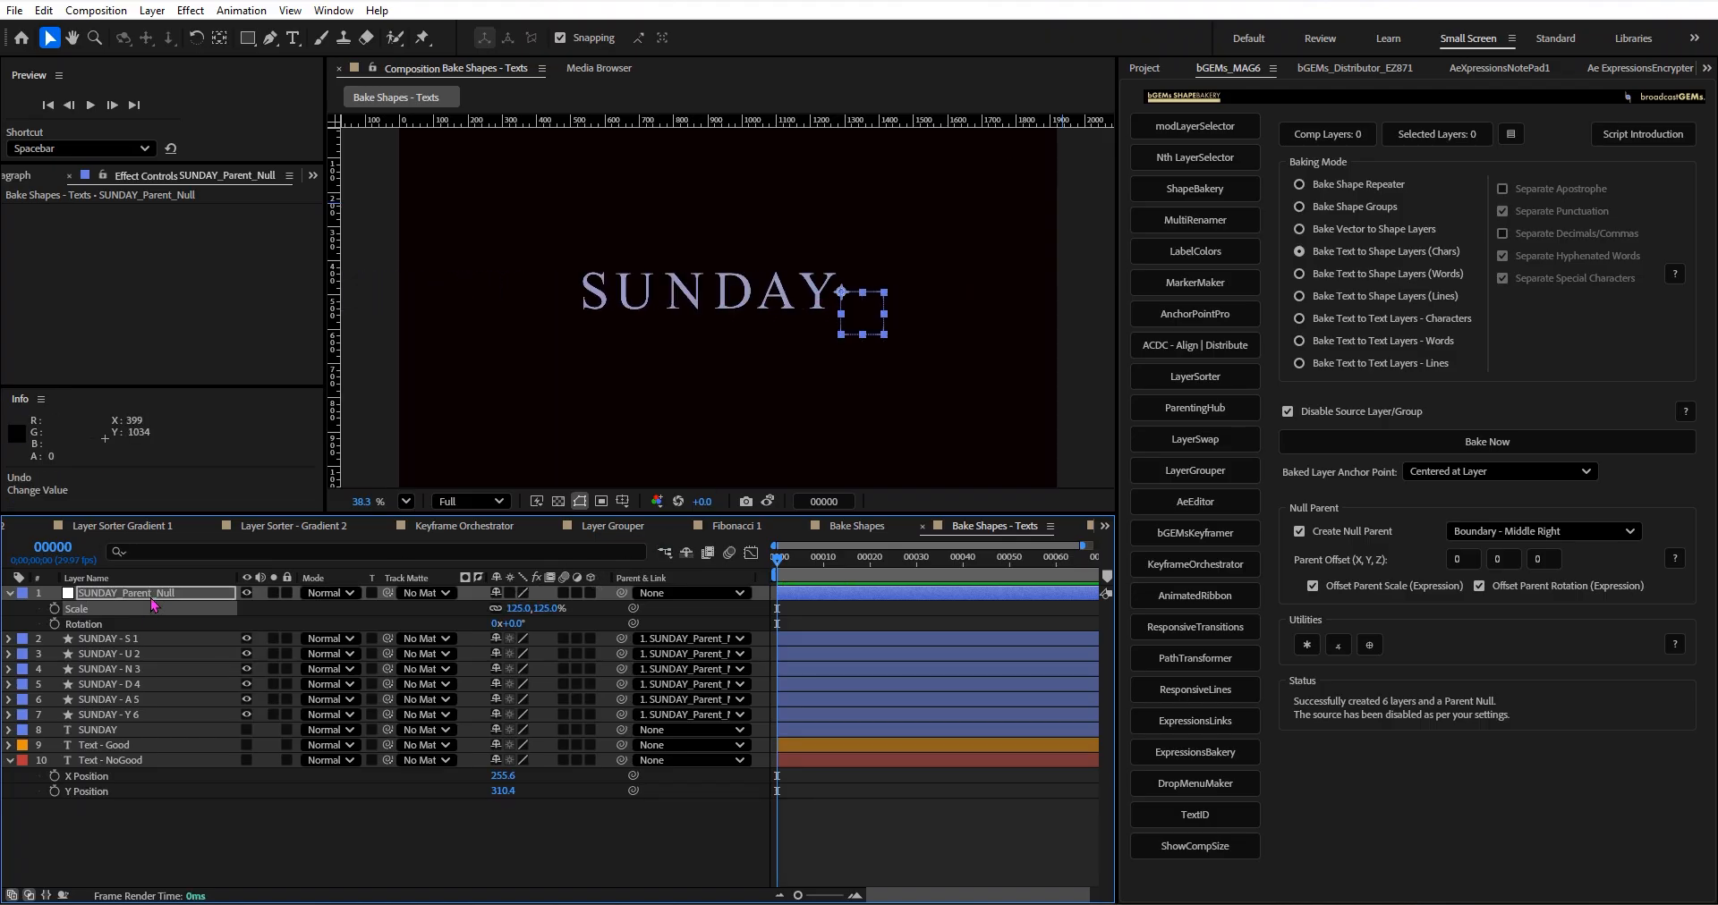
Check the six baked letter layers in the composition and select only the SUNDAY - Y 6 layer.
click(139, 640)
shift+click(132, 715)
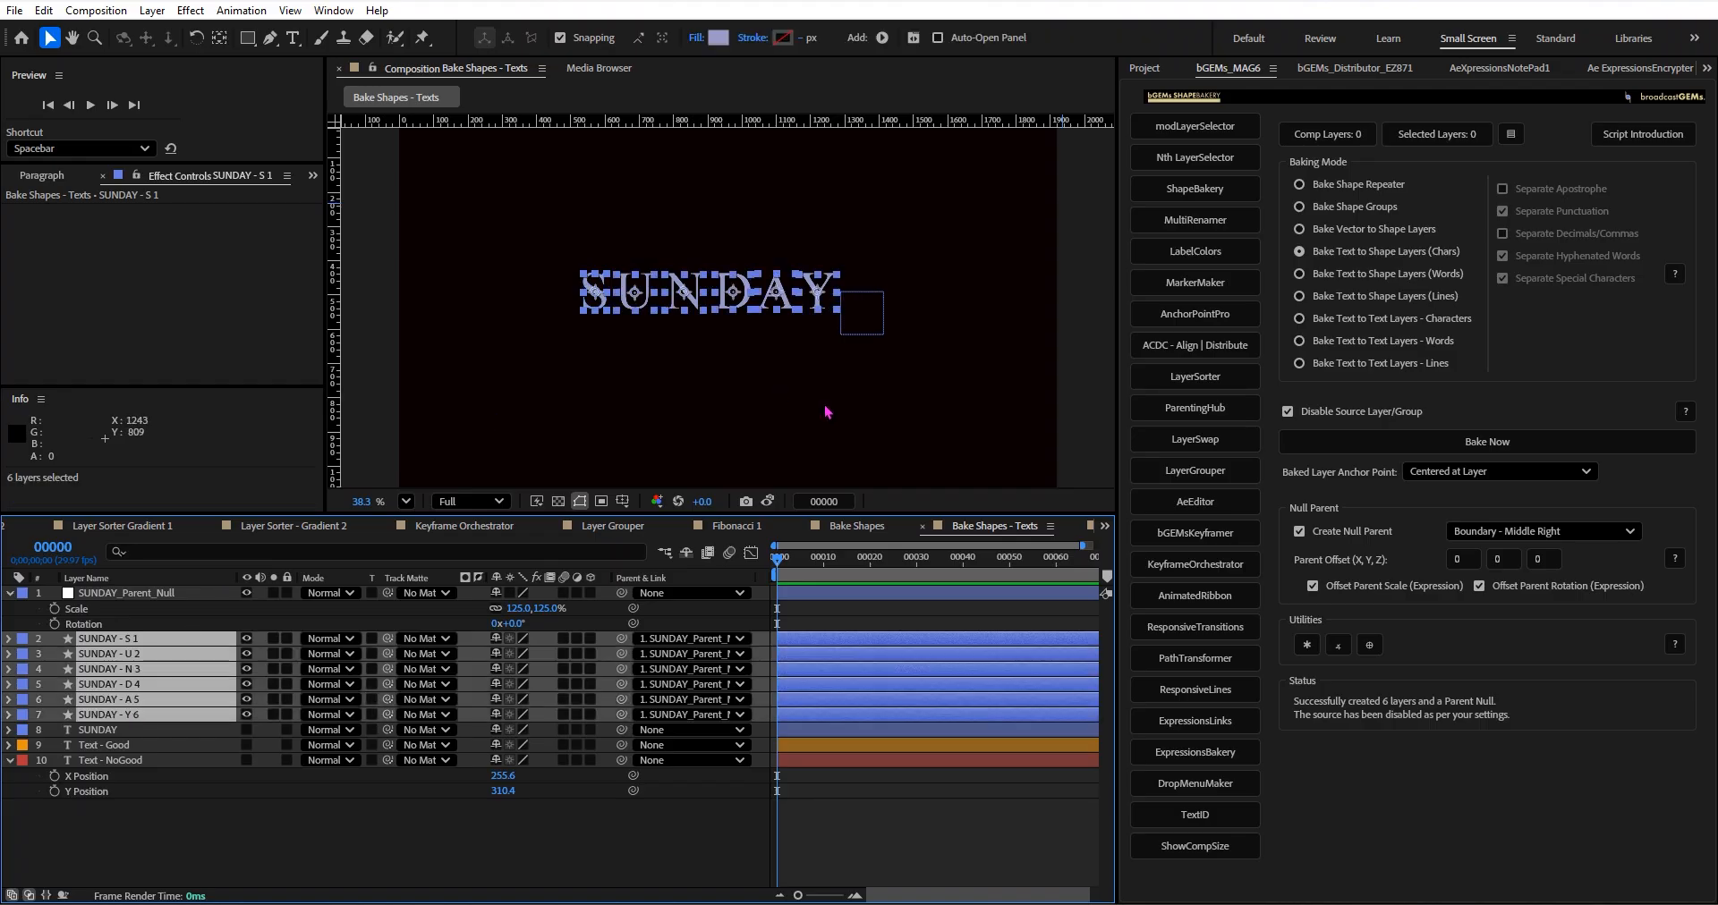
click(797, 380)
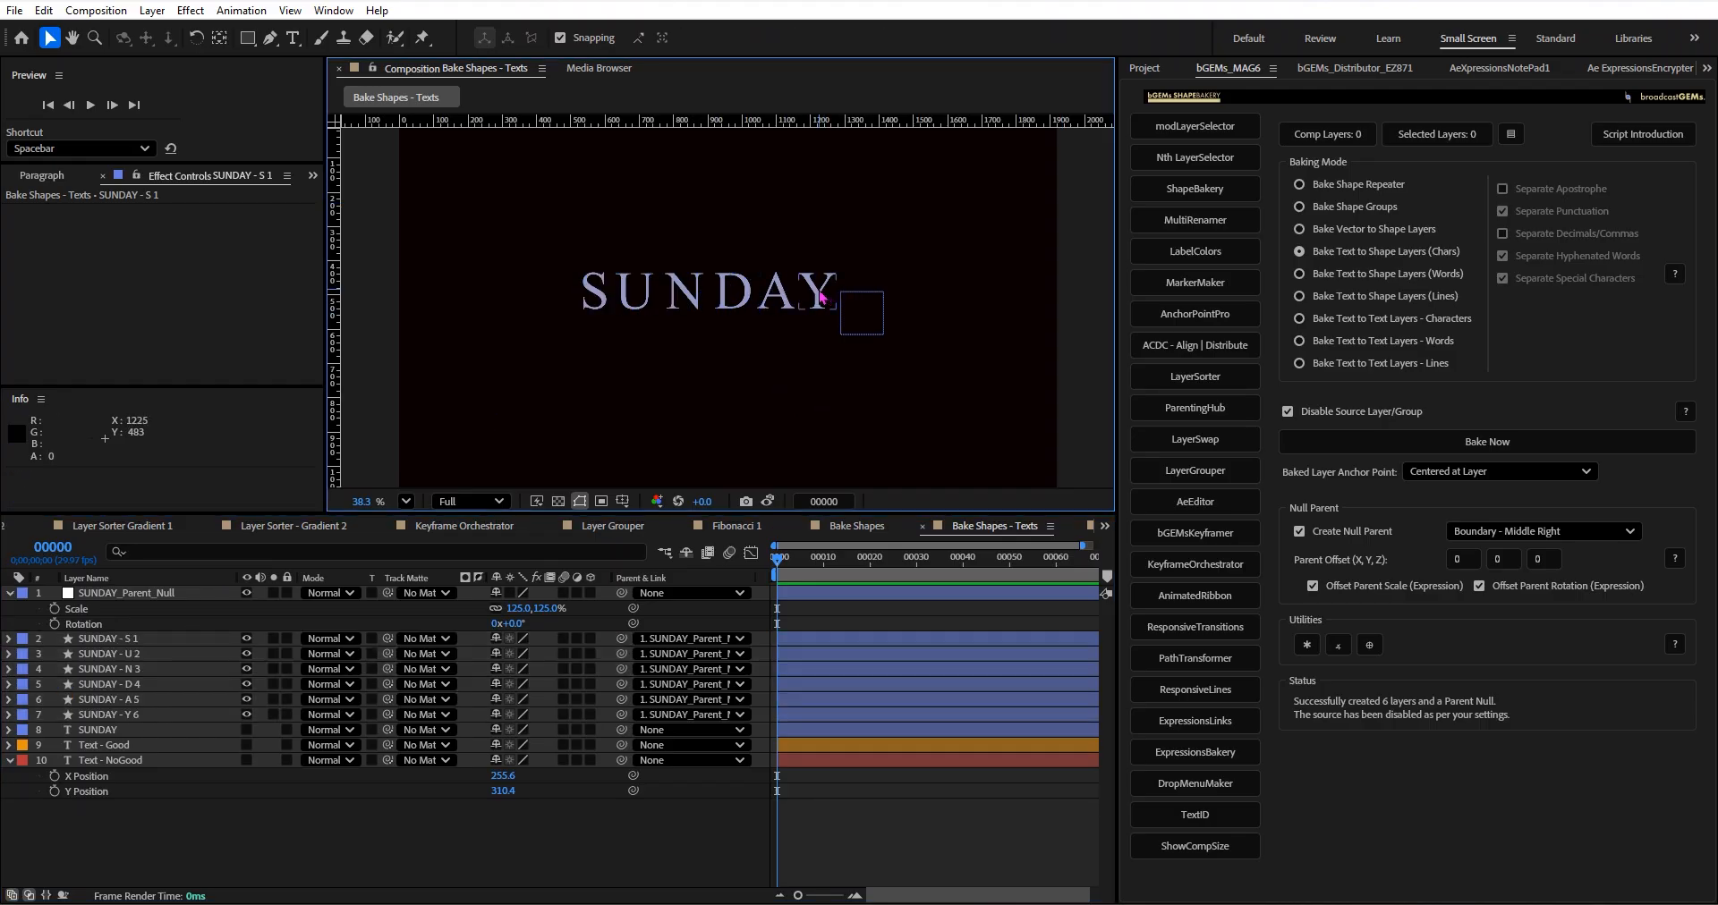
click(809, 288)
scroll(877, 300, up, 3)
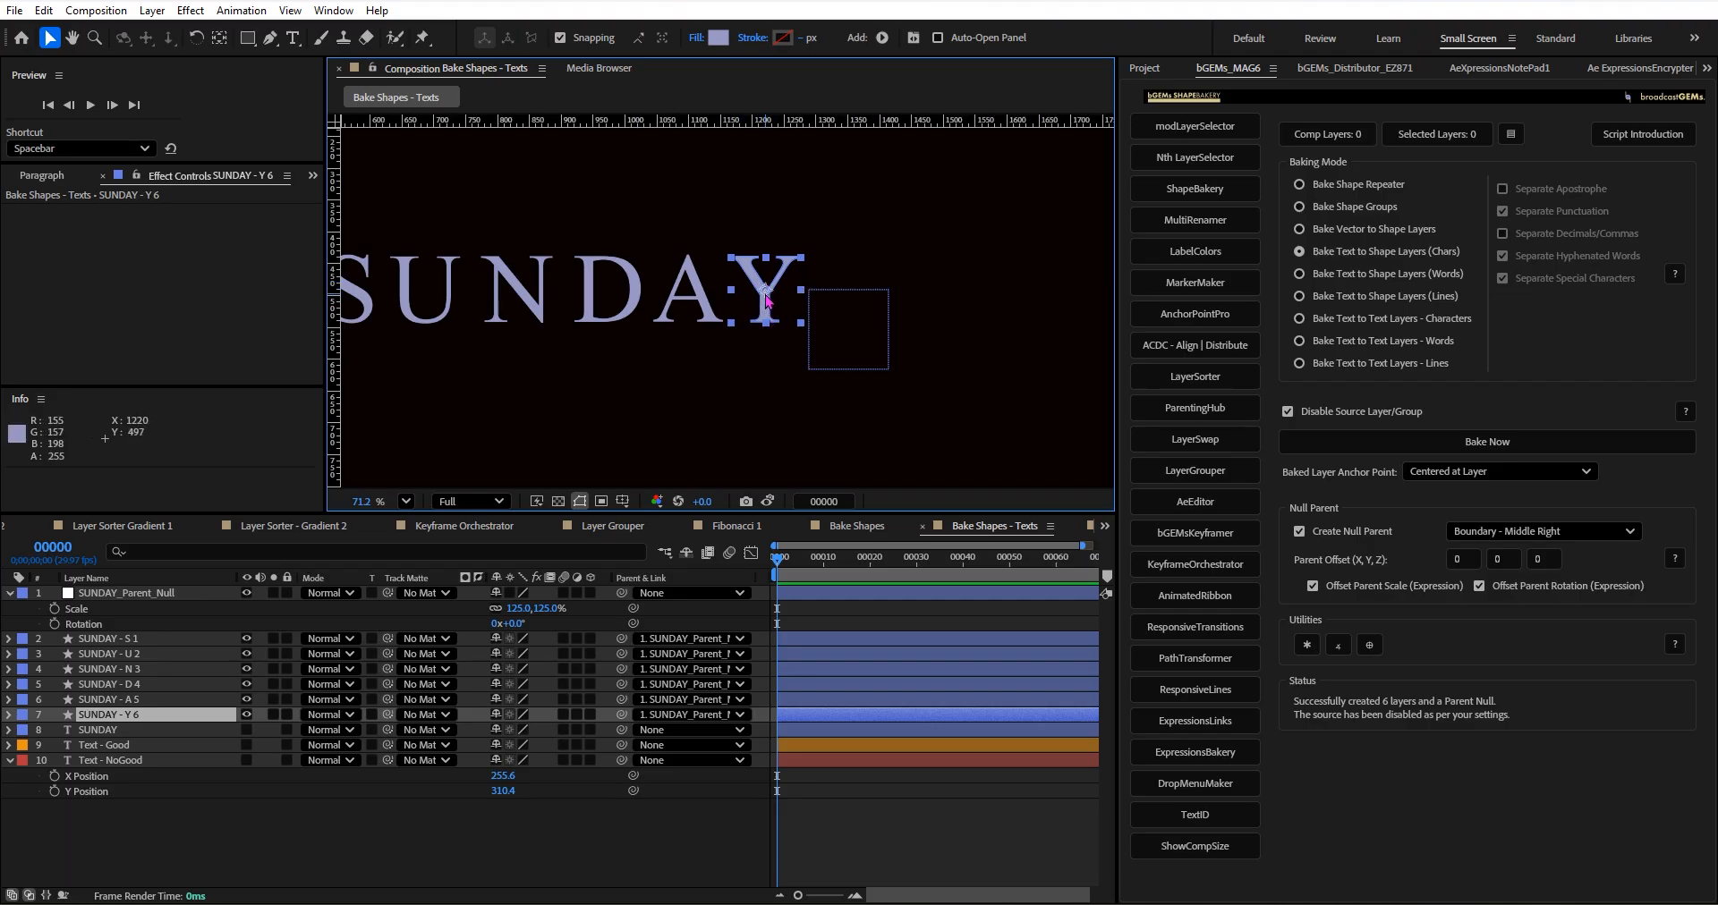
scroll(766, 293, down, 1)
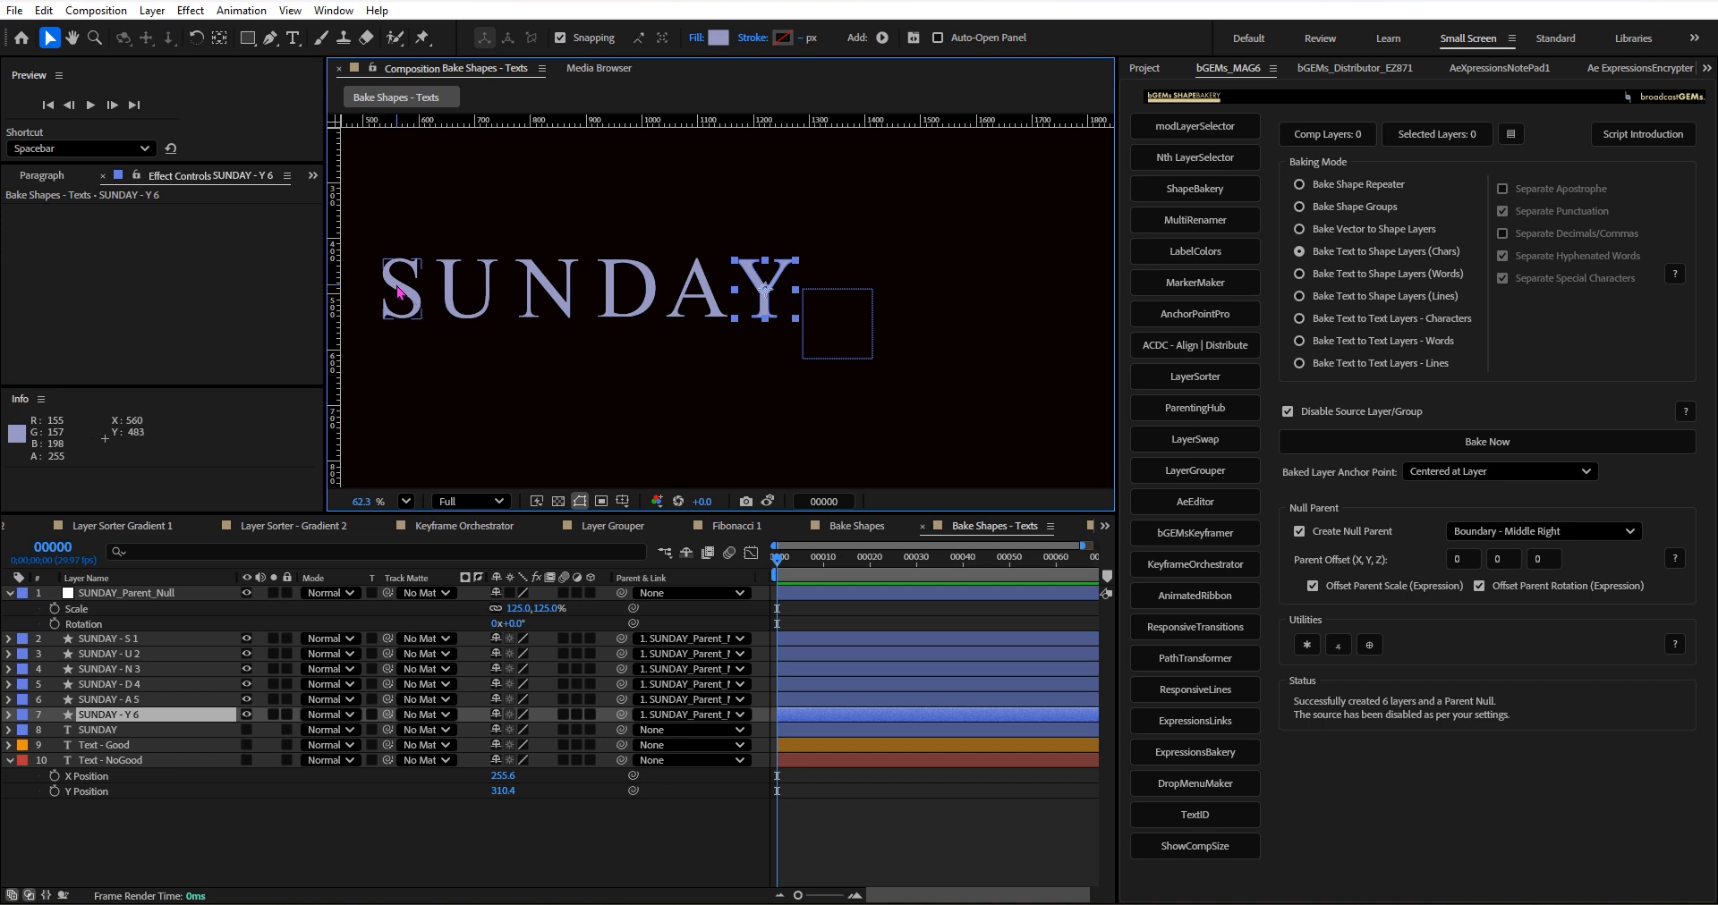
click(131, 721)
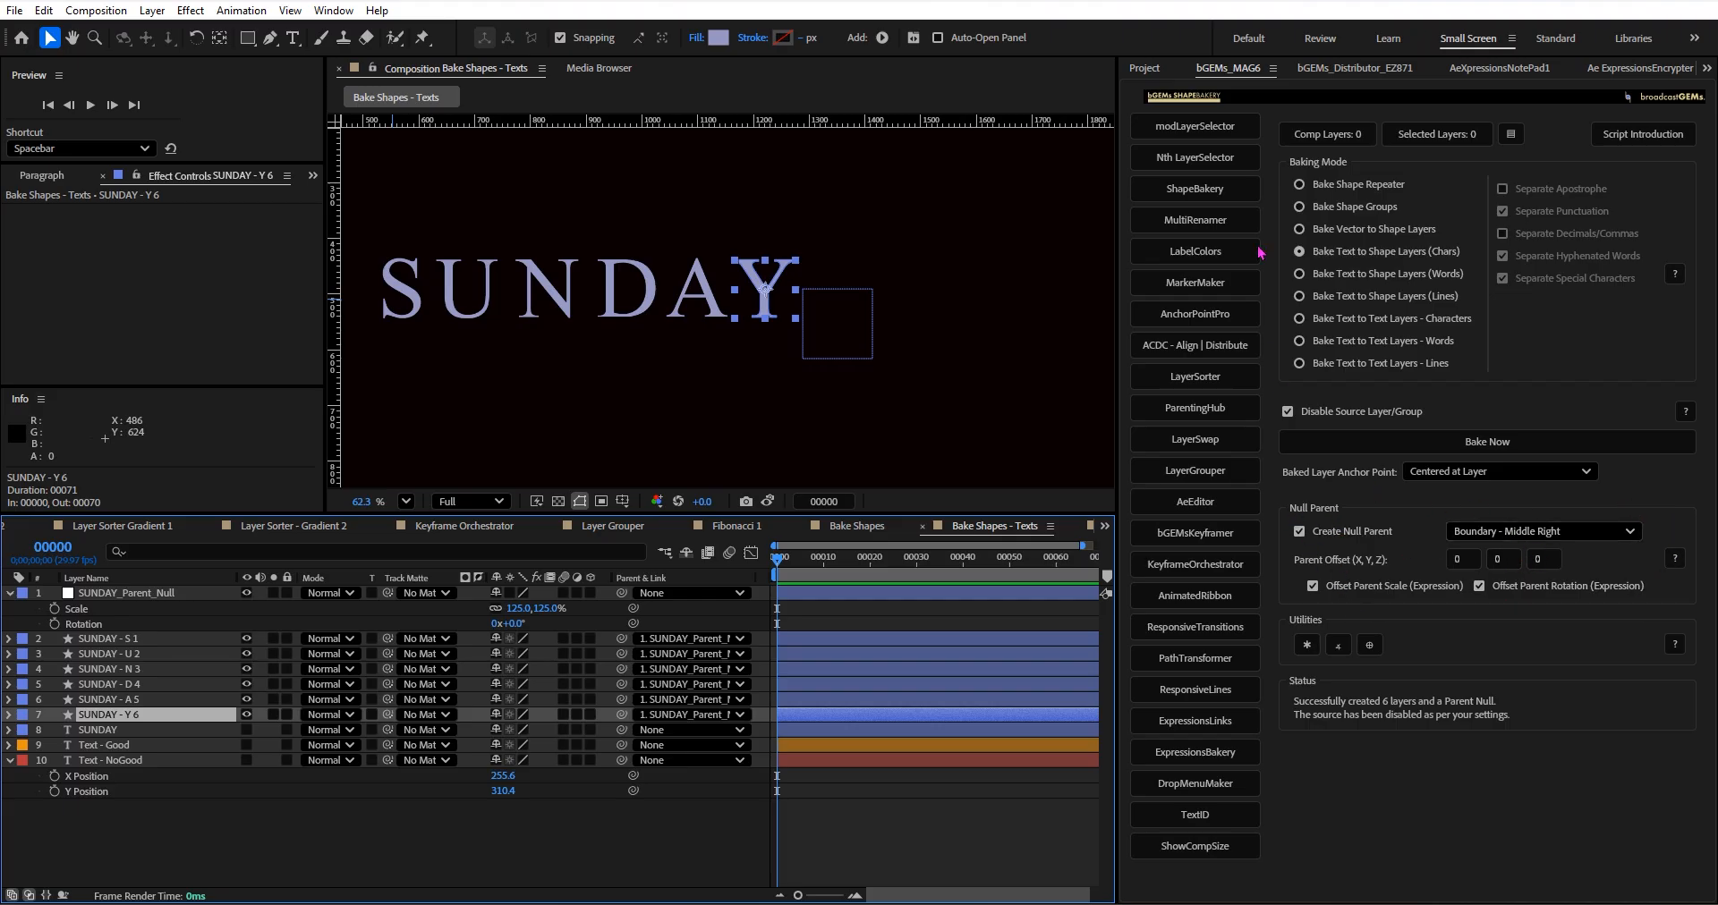
Examine the Null Parent Settings and the Utilities help, cancelling the settings without creating a null.
click(1362, 645)
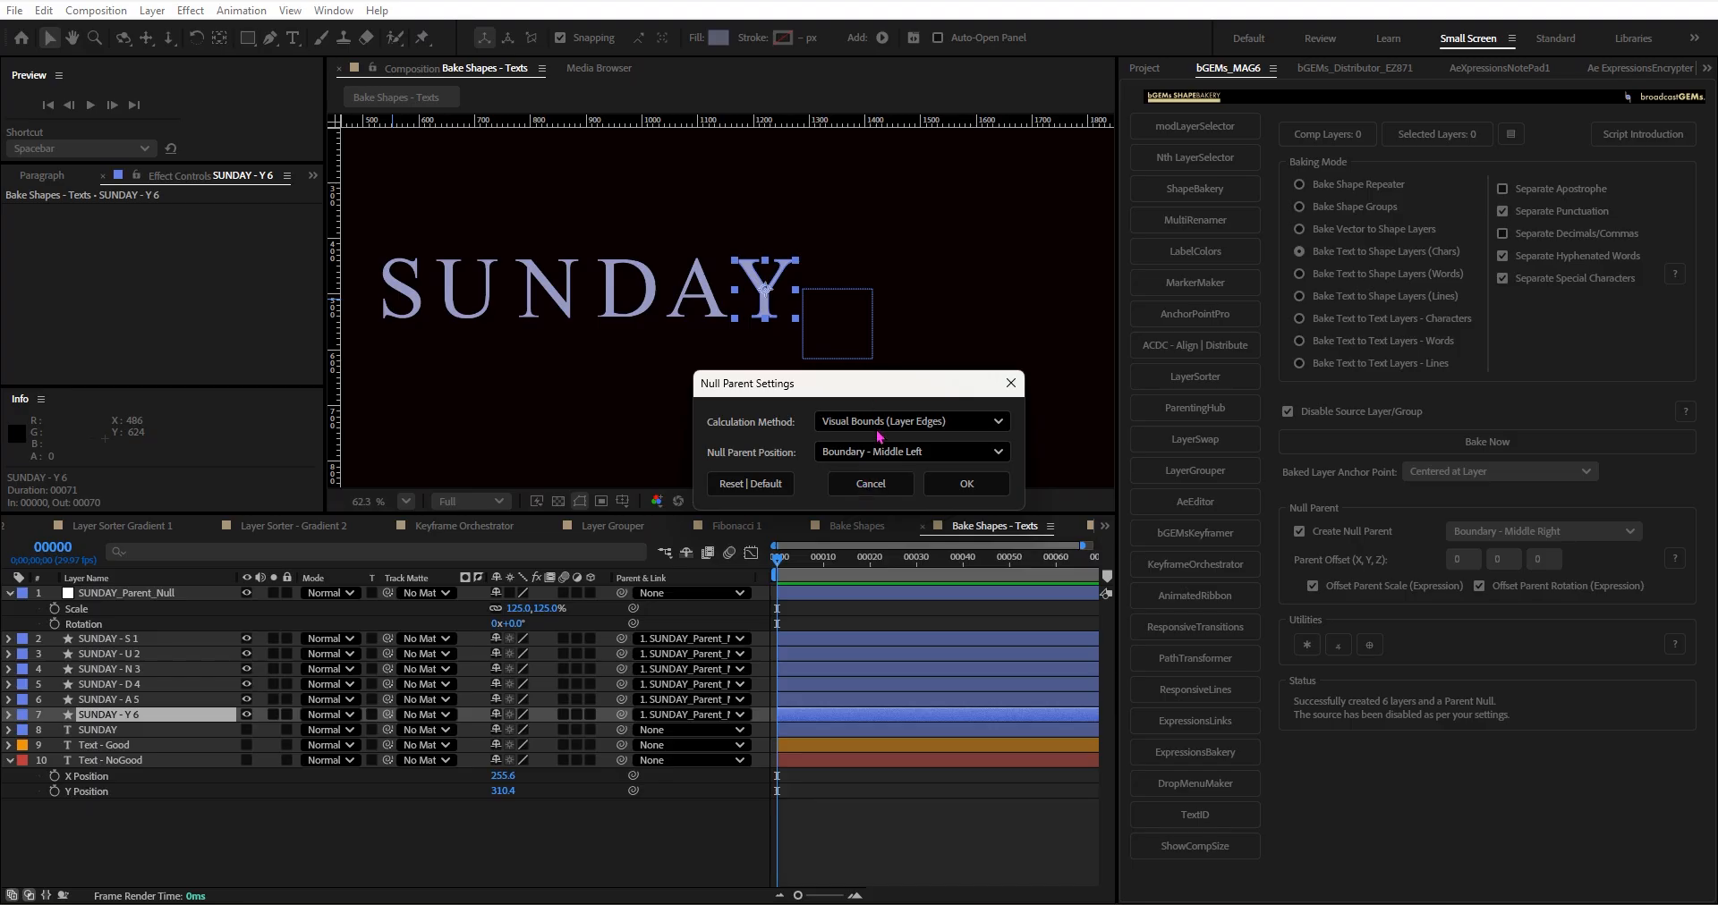
click(858, 485)
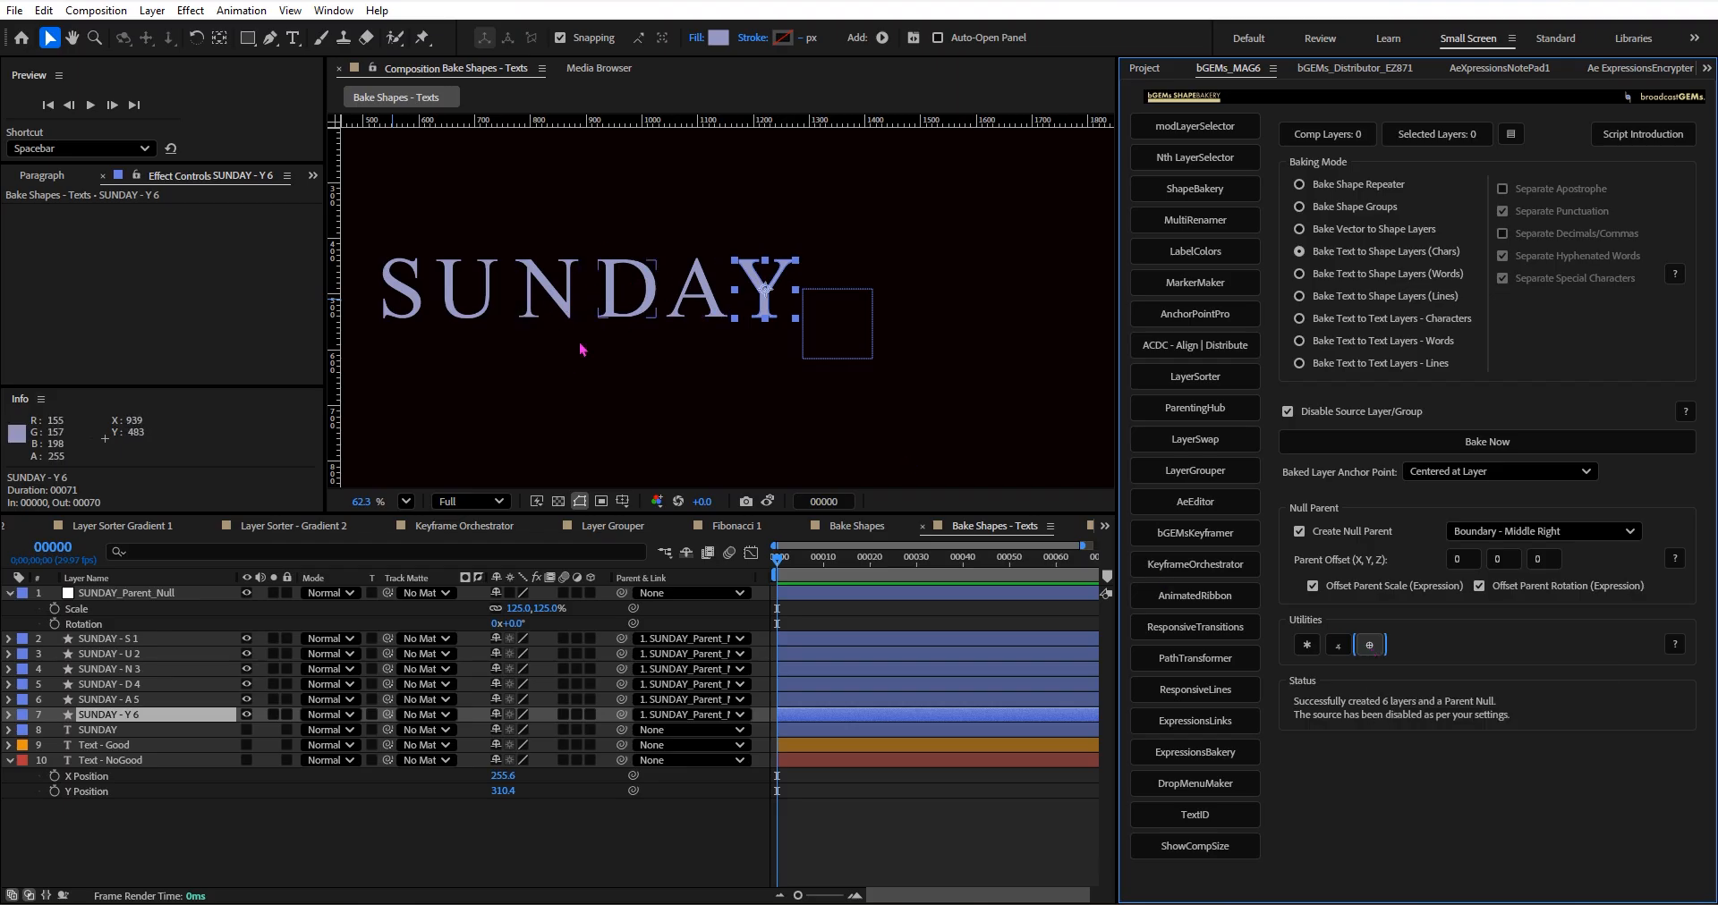
scroll(586, 291, down, 1)
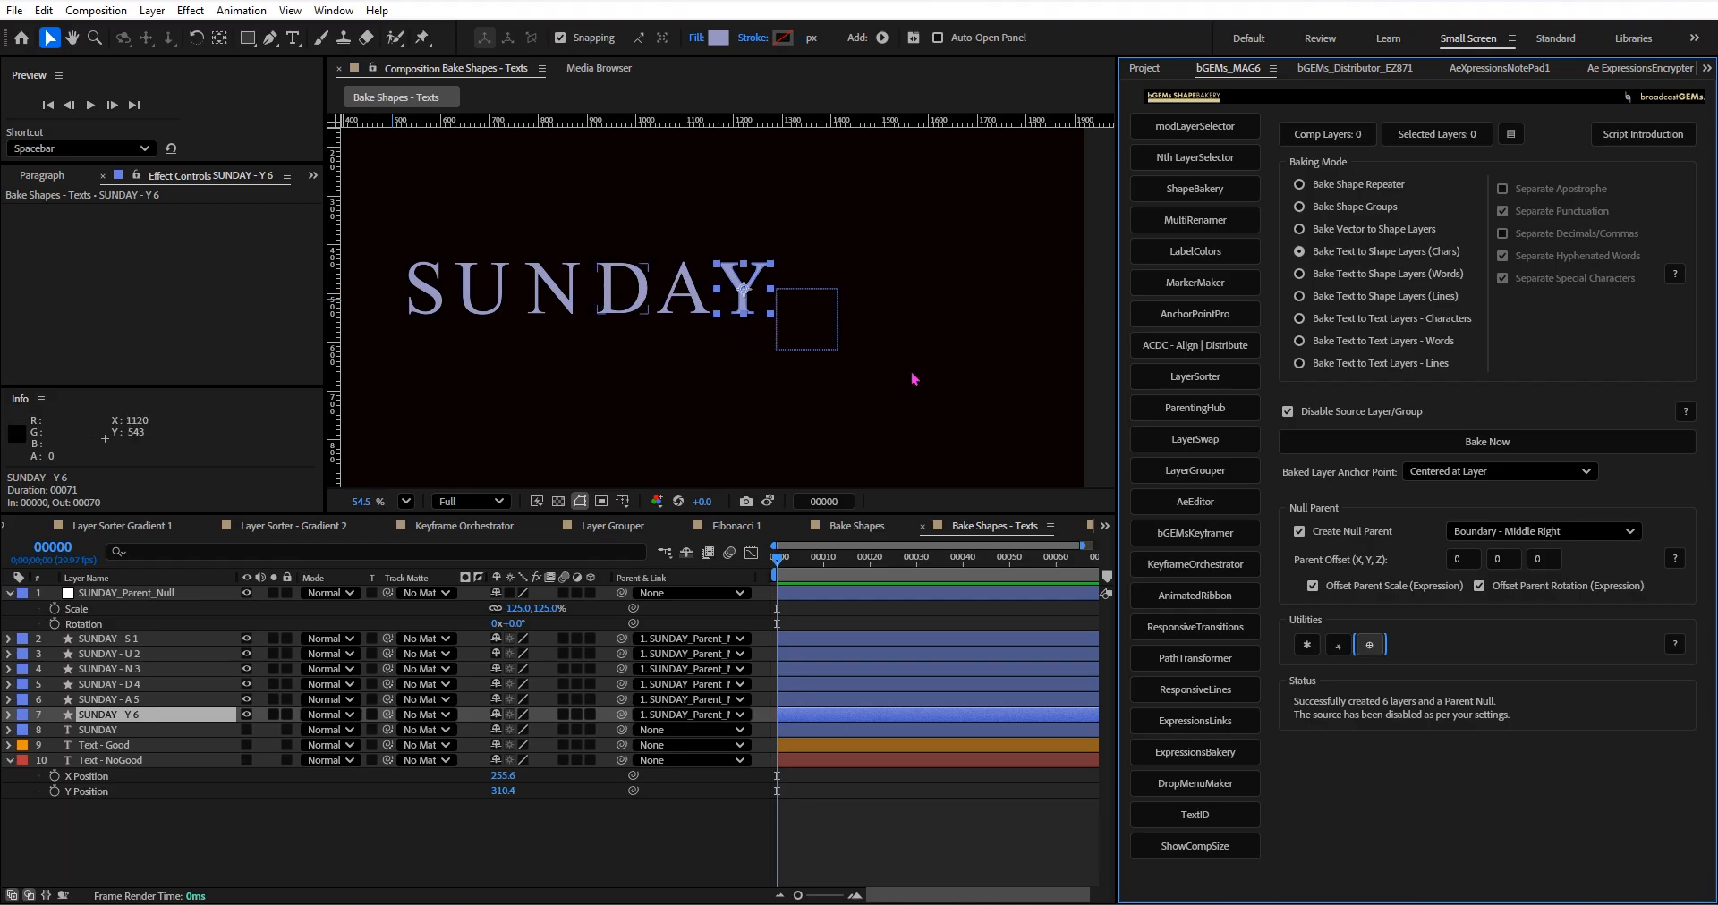
click(1370, 646)
click(872, 484)
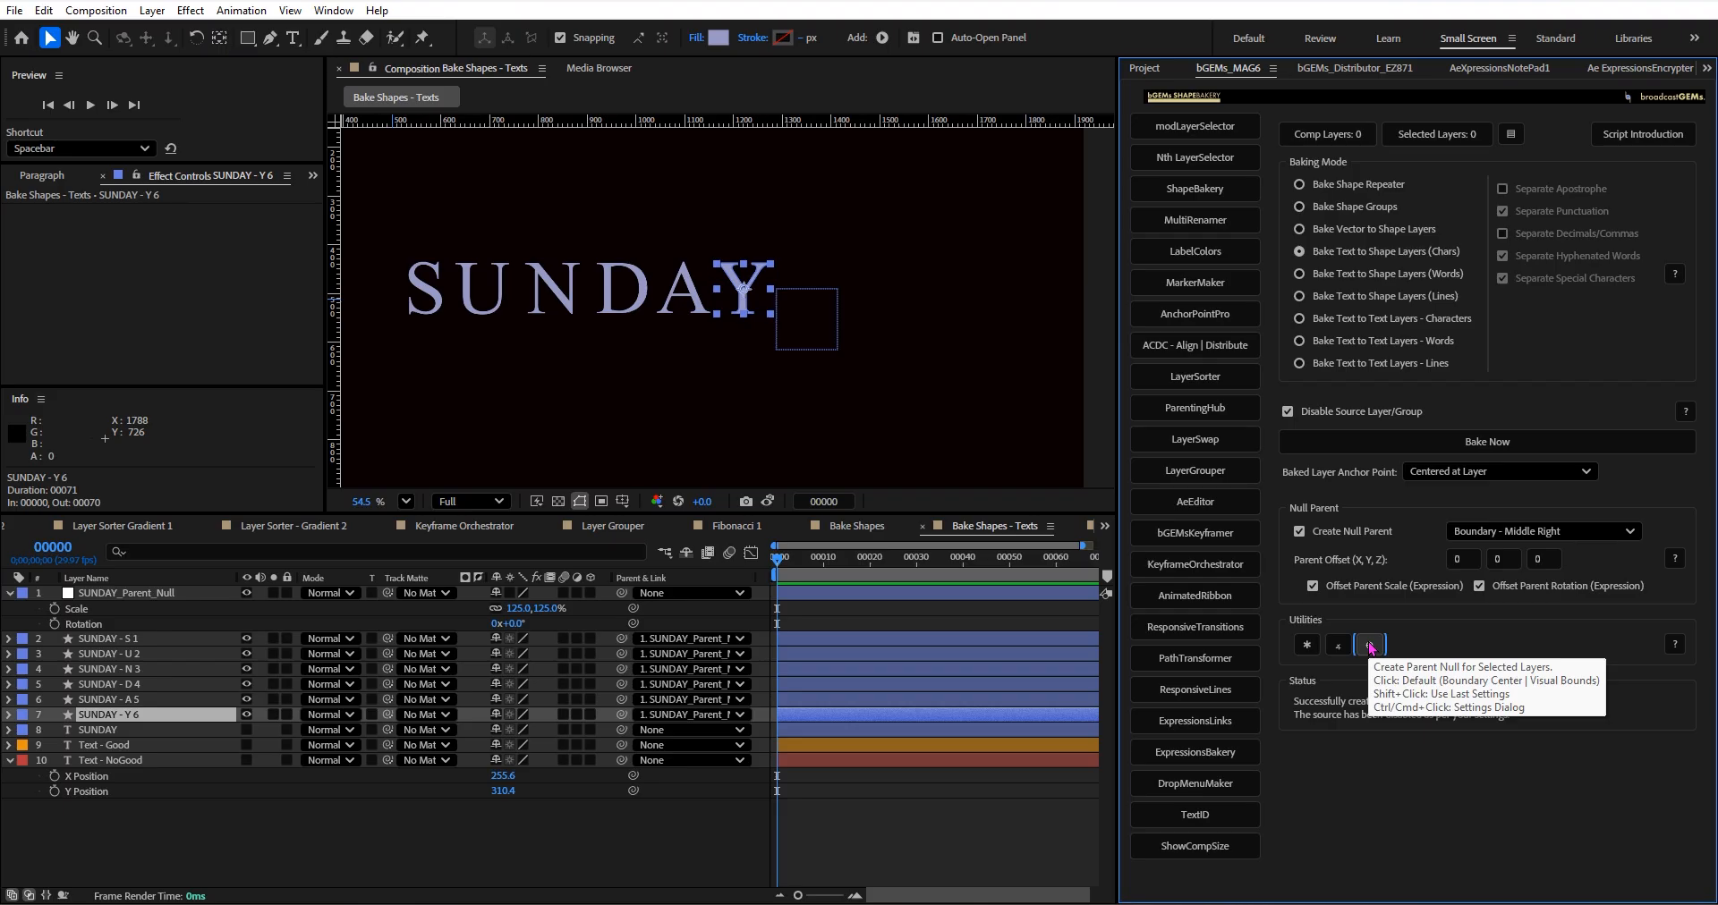
click(1677, 642)
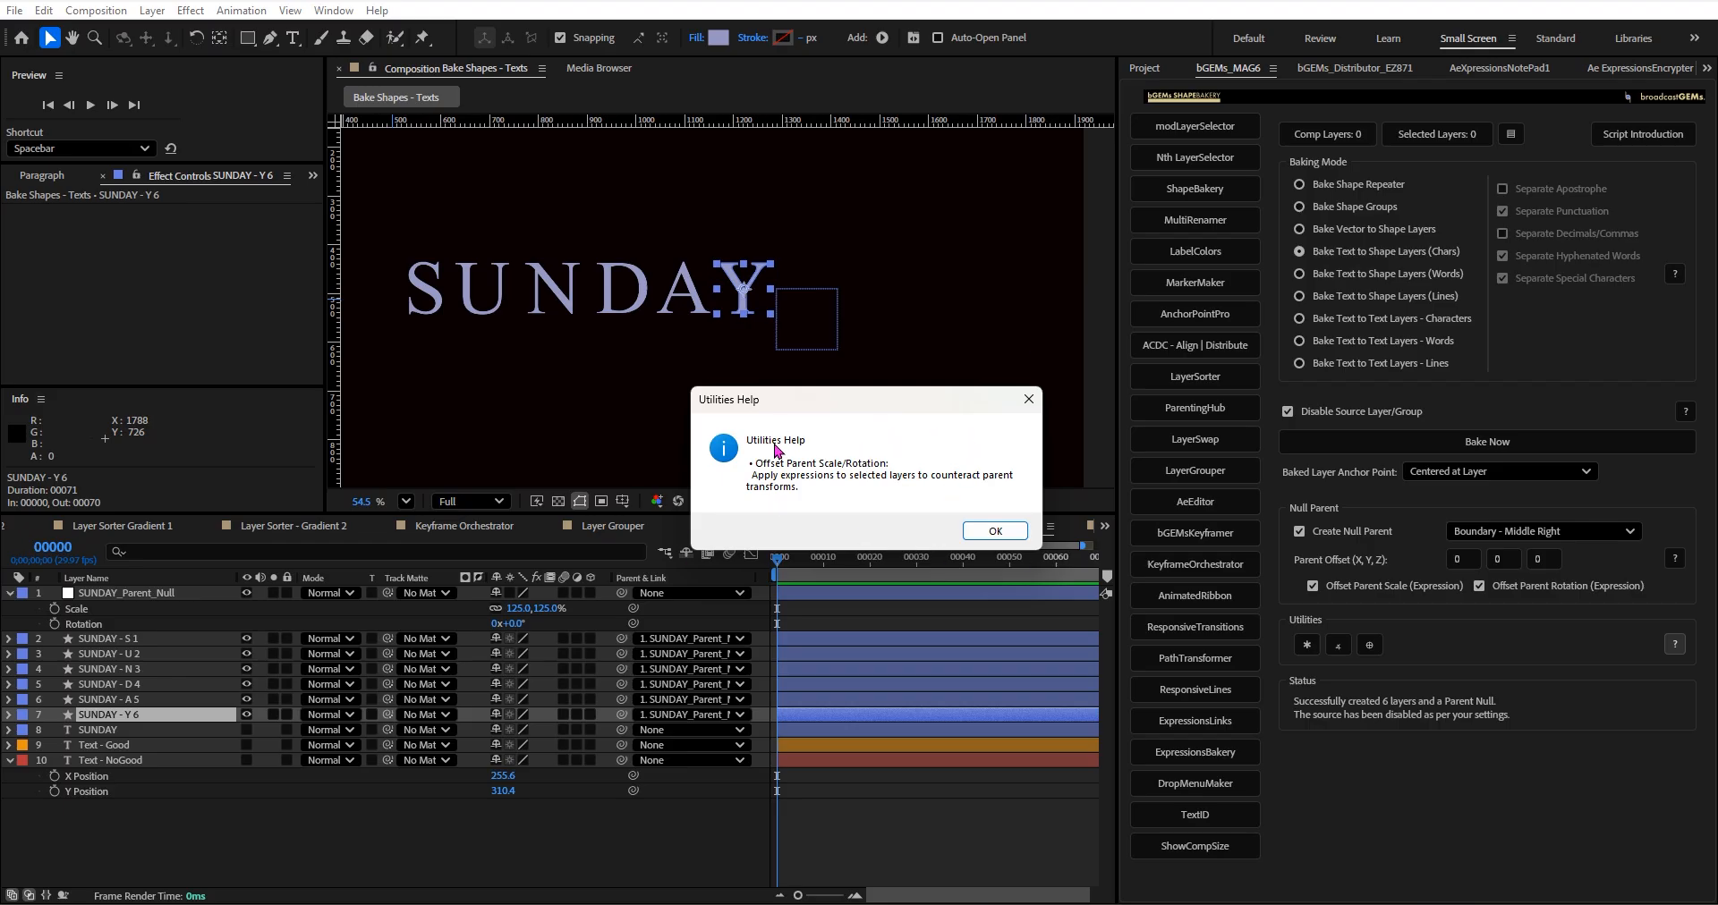
click(991, 531)
ctrl+click(1370, 651)
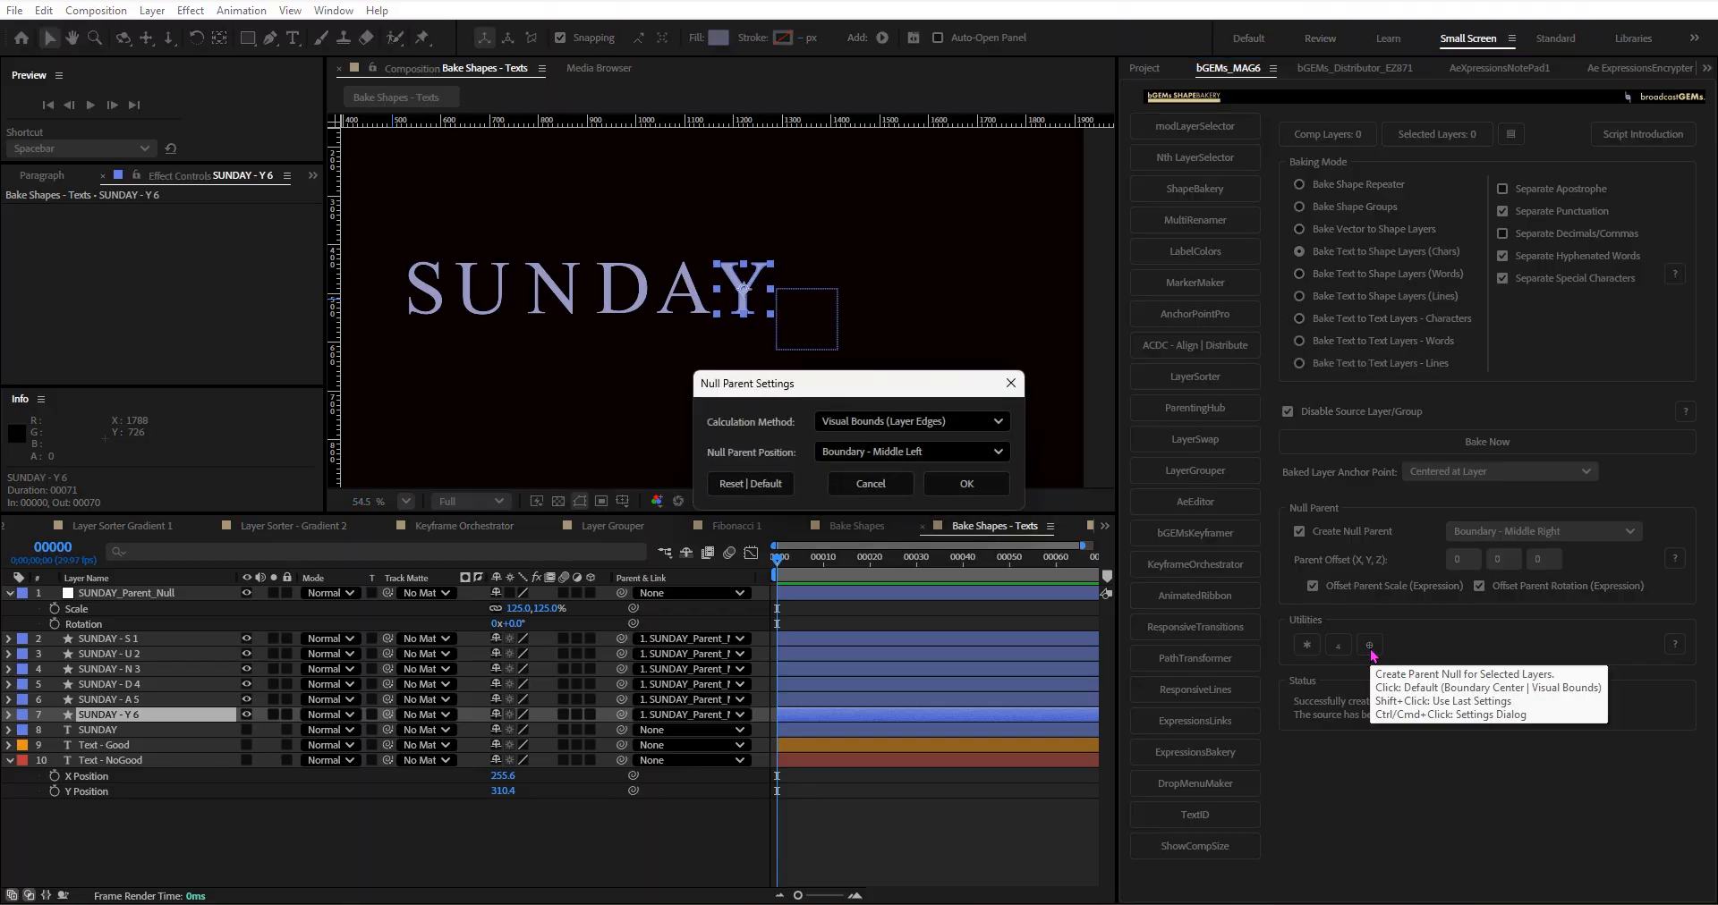
click(871, 484)
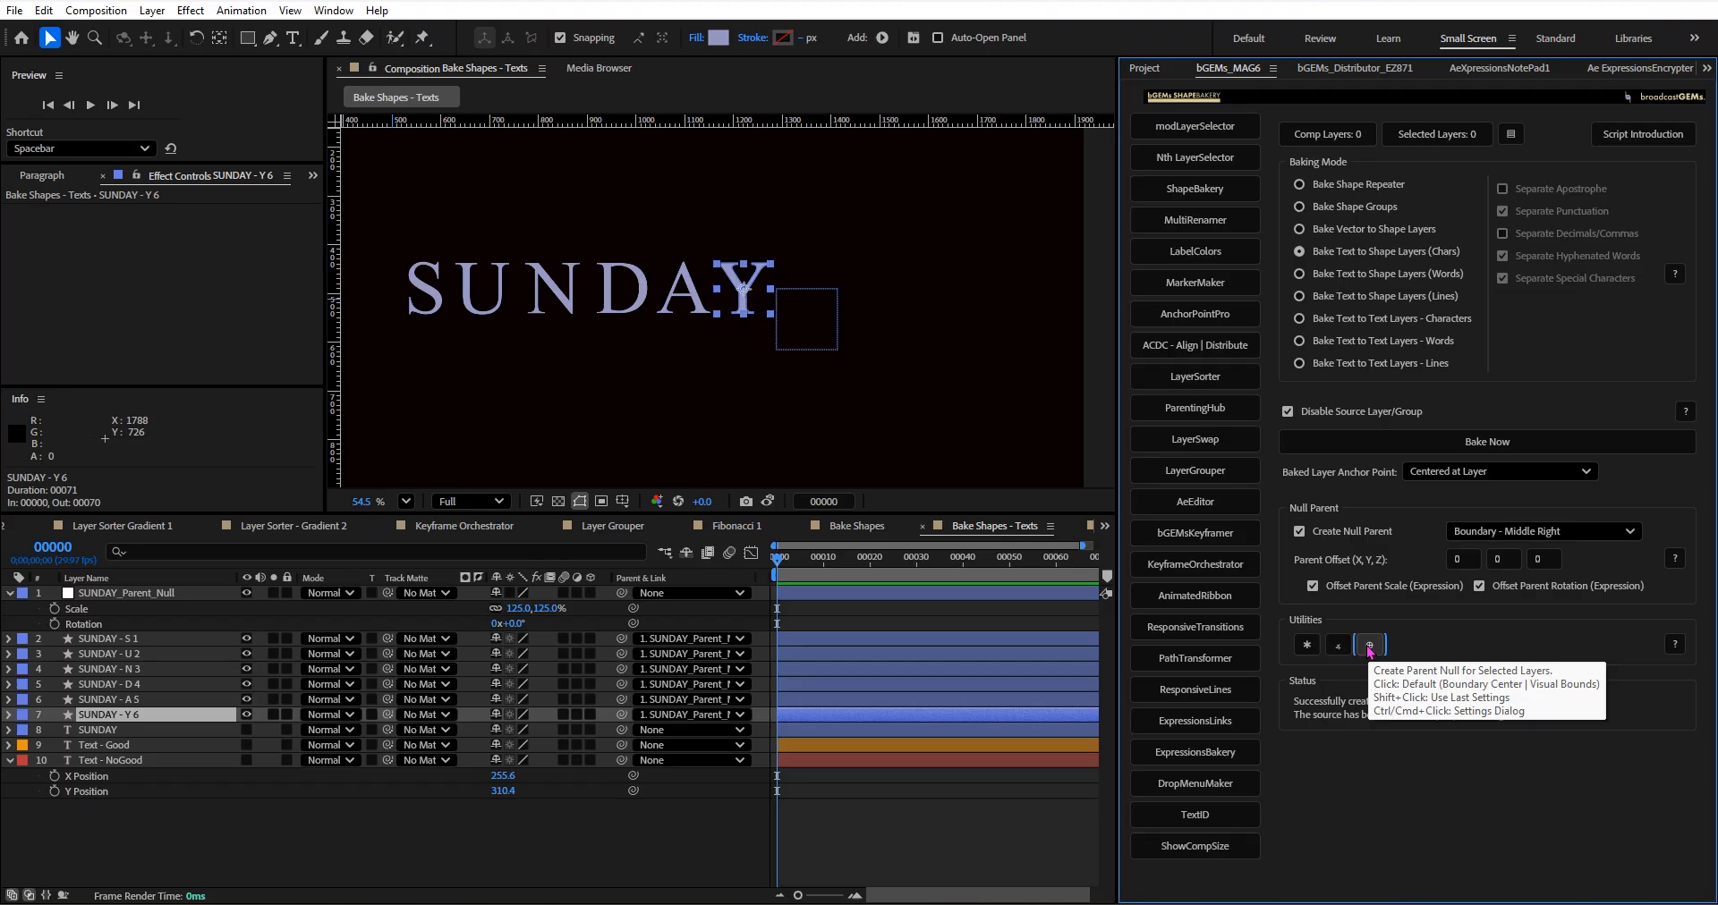
ctrl+click(1369, 648)
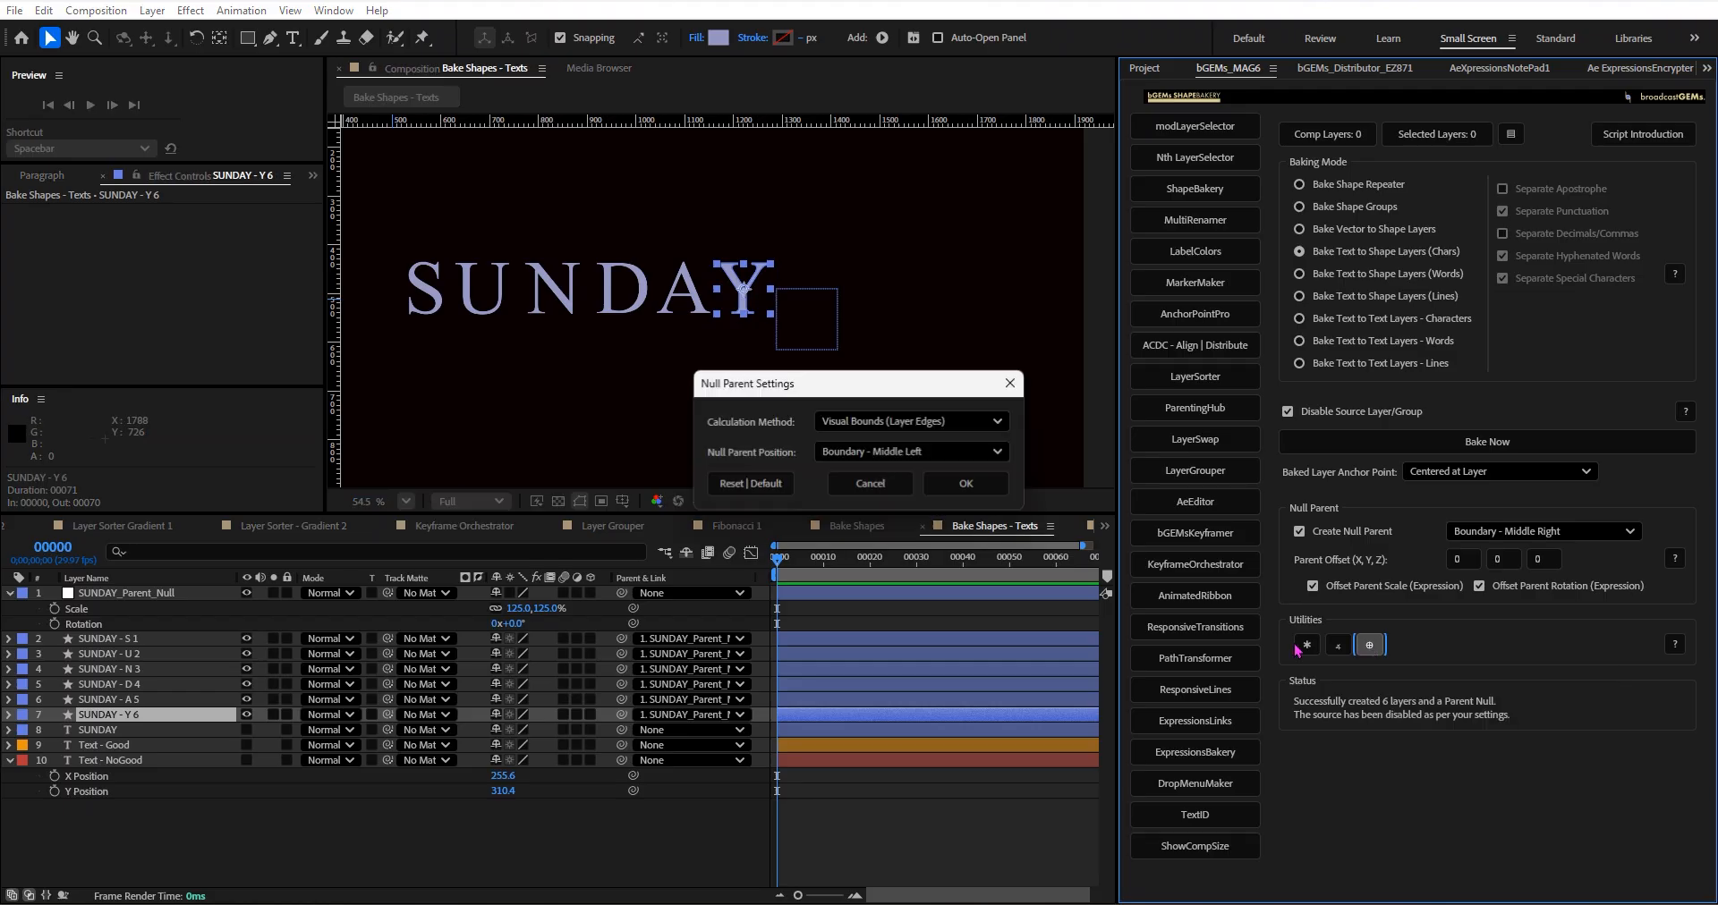
click(869, 484)
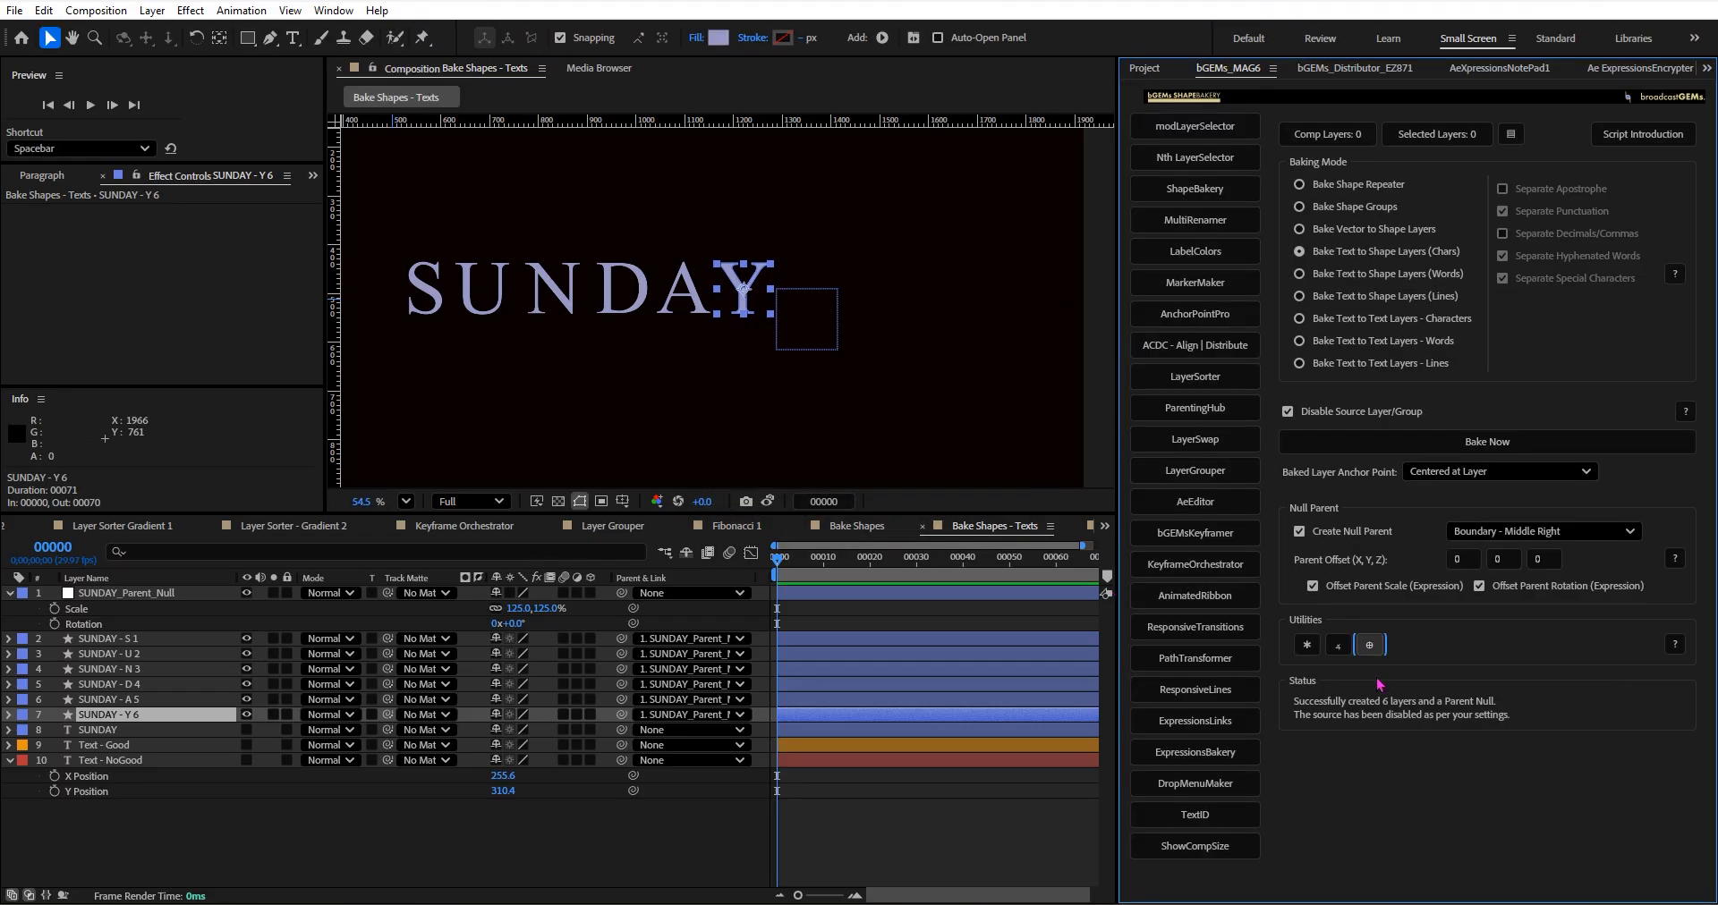
ctrl+click(1368, 648)
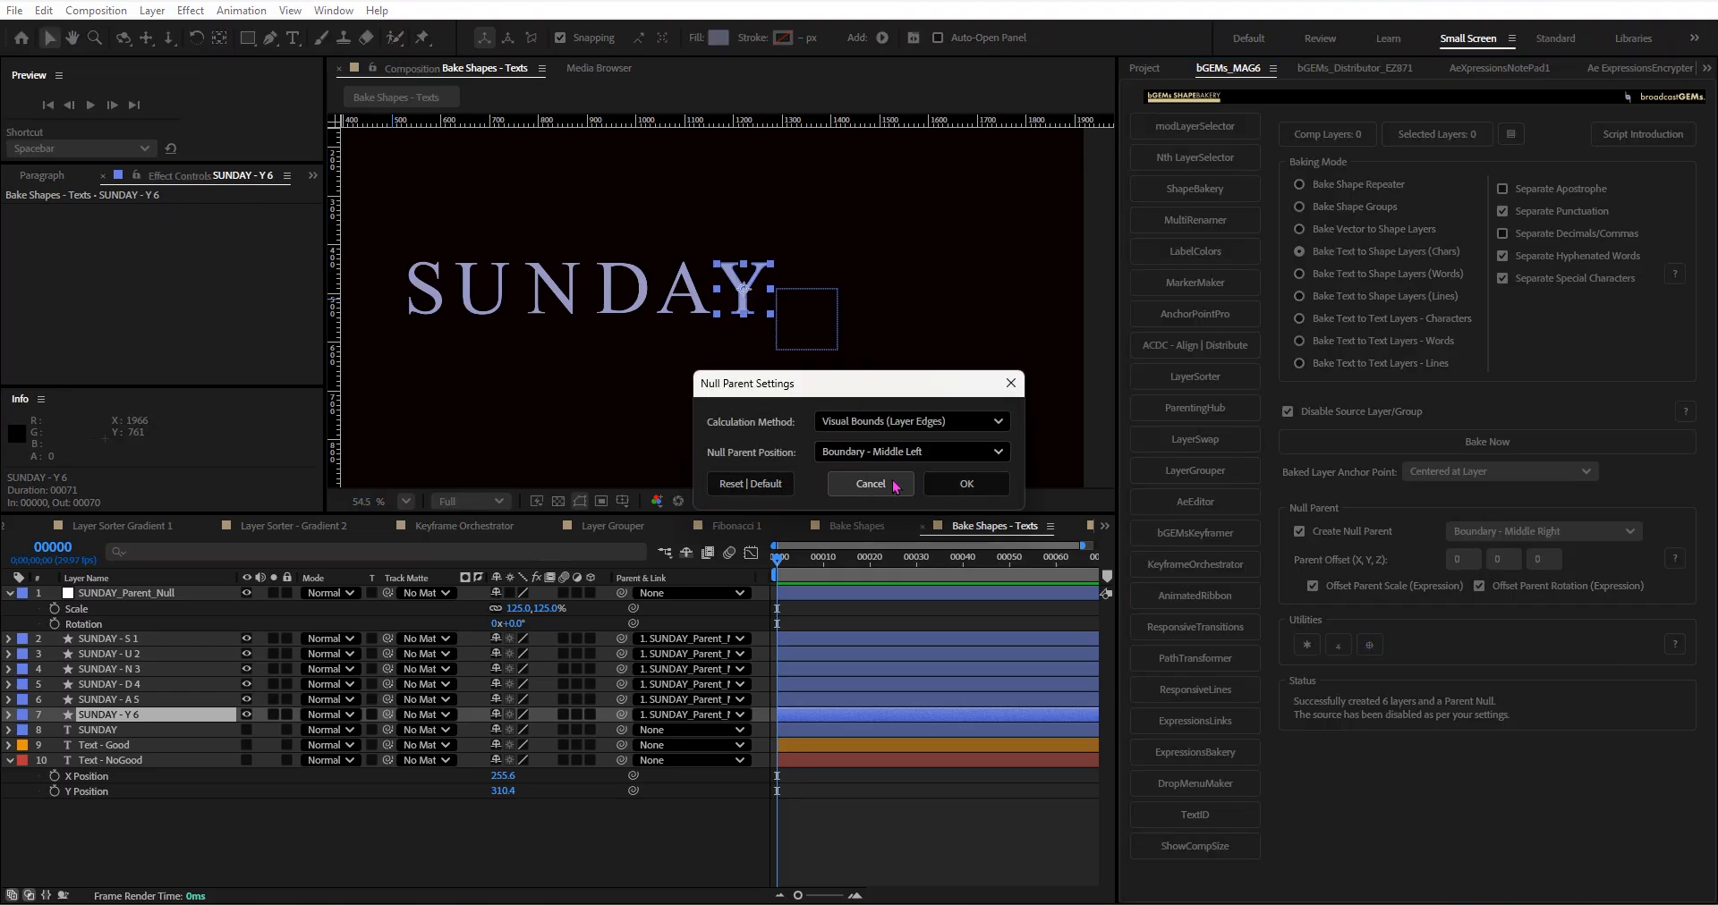
click(895, 484)
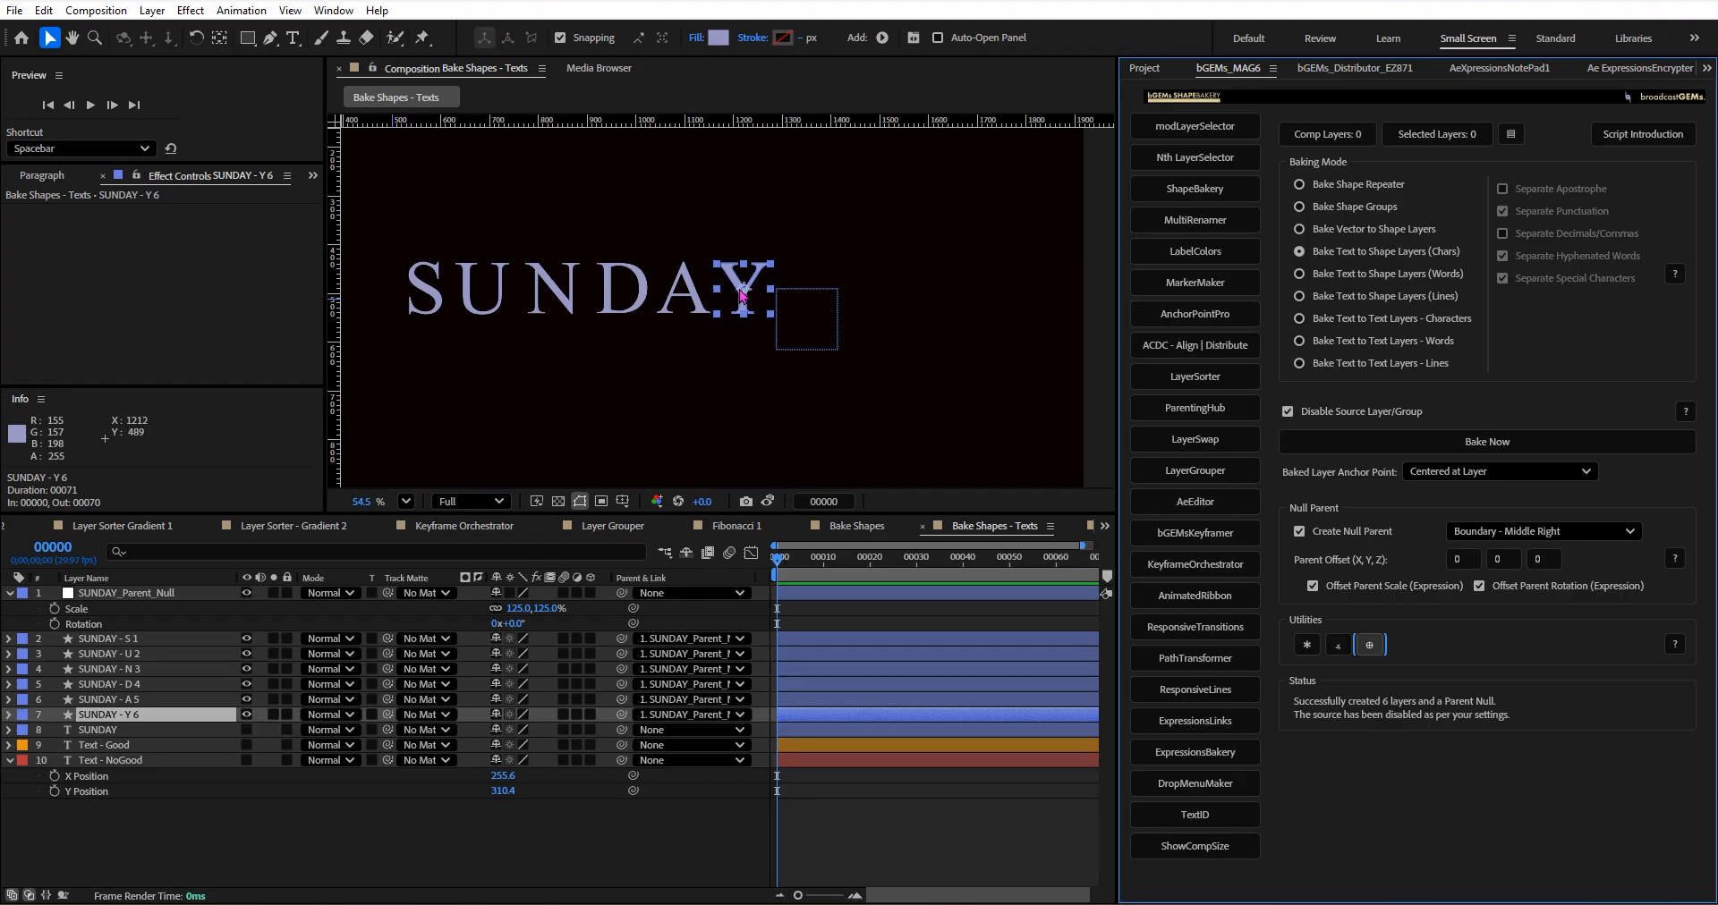
Create a default parent null for the Y letter and move it above the SUNDAY - S 1 layer.
click(1369, 646)
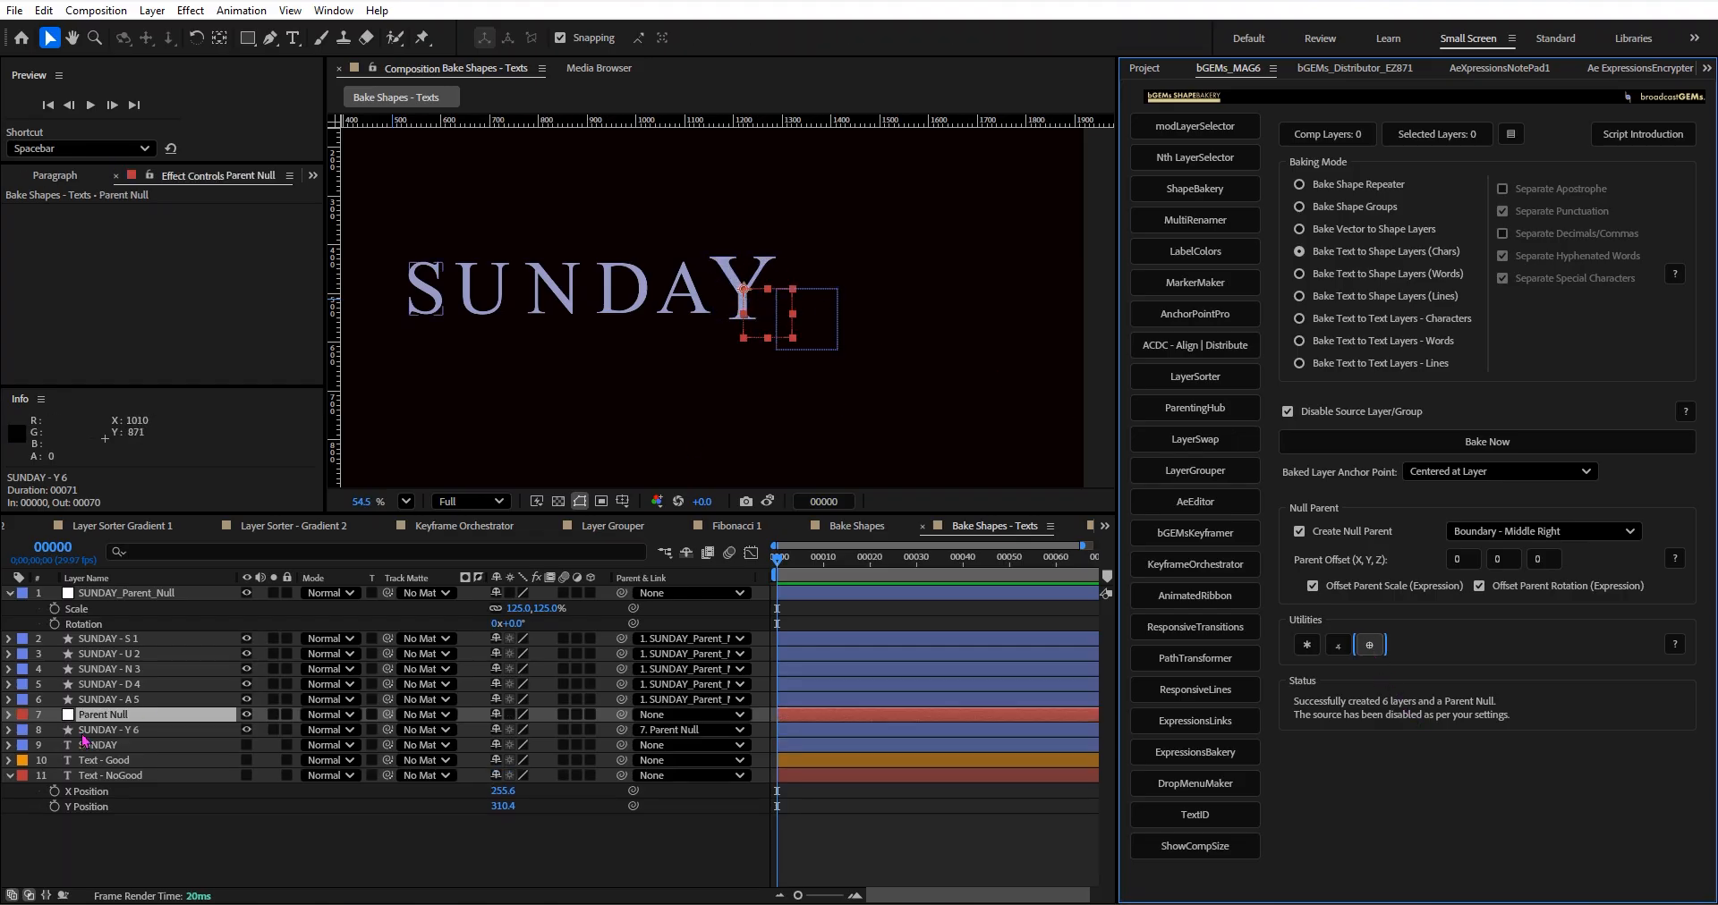
drag(177, 716, 191, 635)
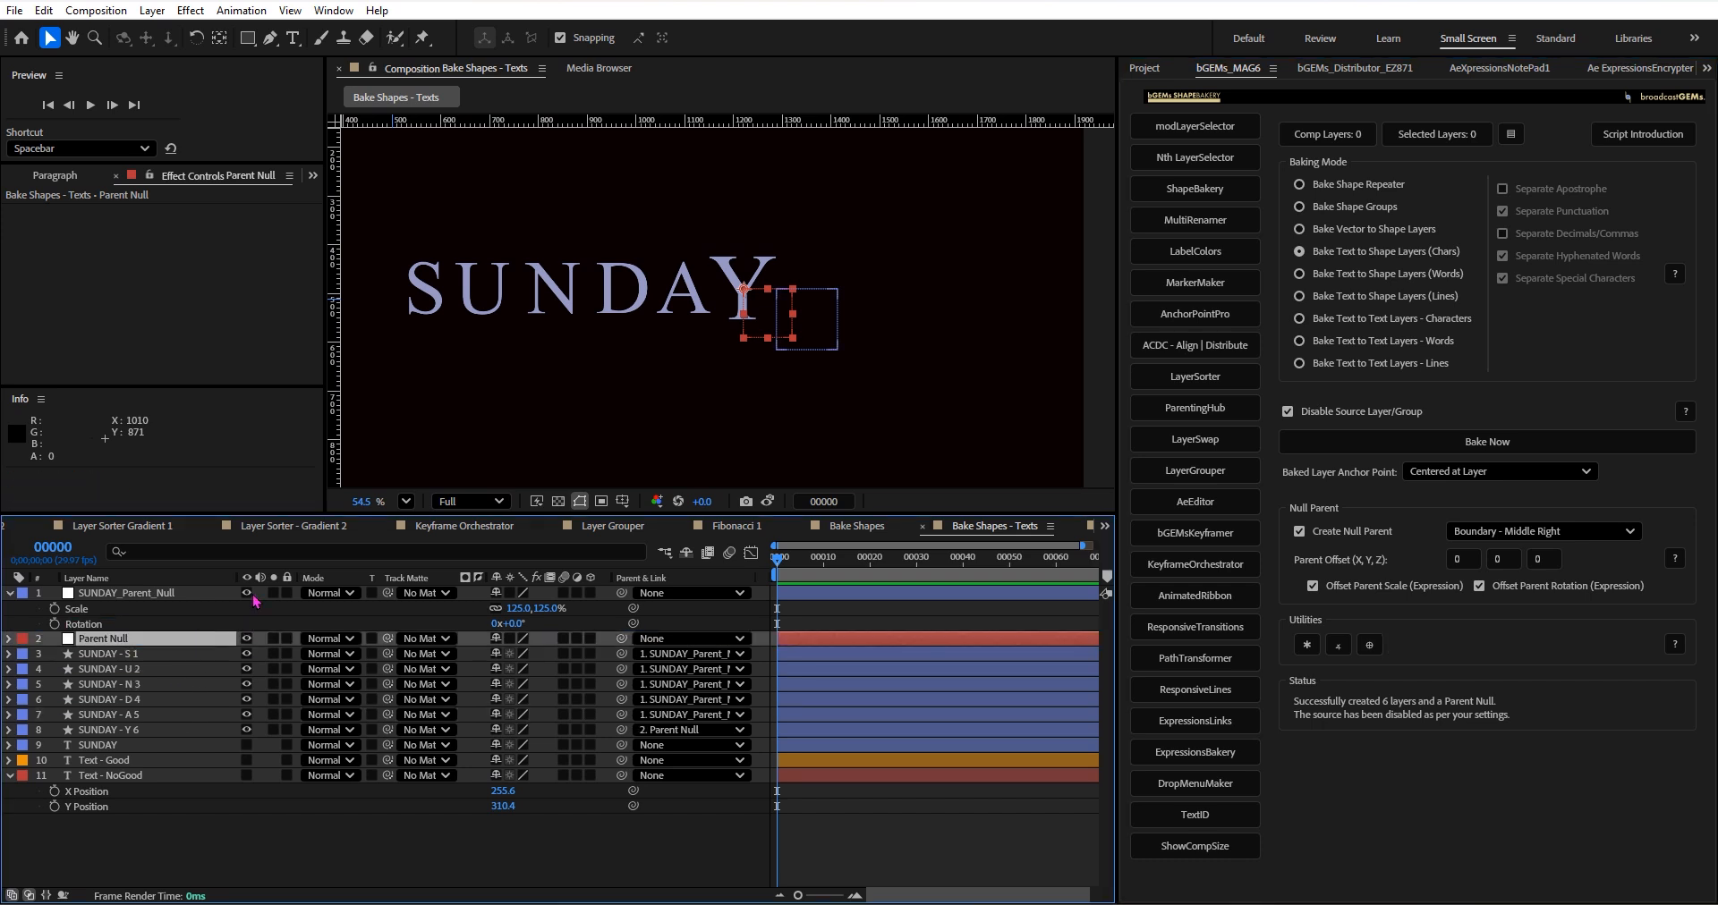
Check the scale of the Parent Null and the SUNDAY - Y 6 layer, then undo the parent null's creation.
key(s)
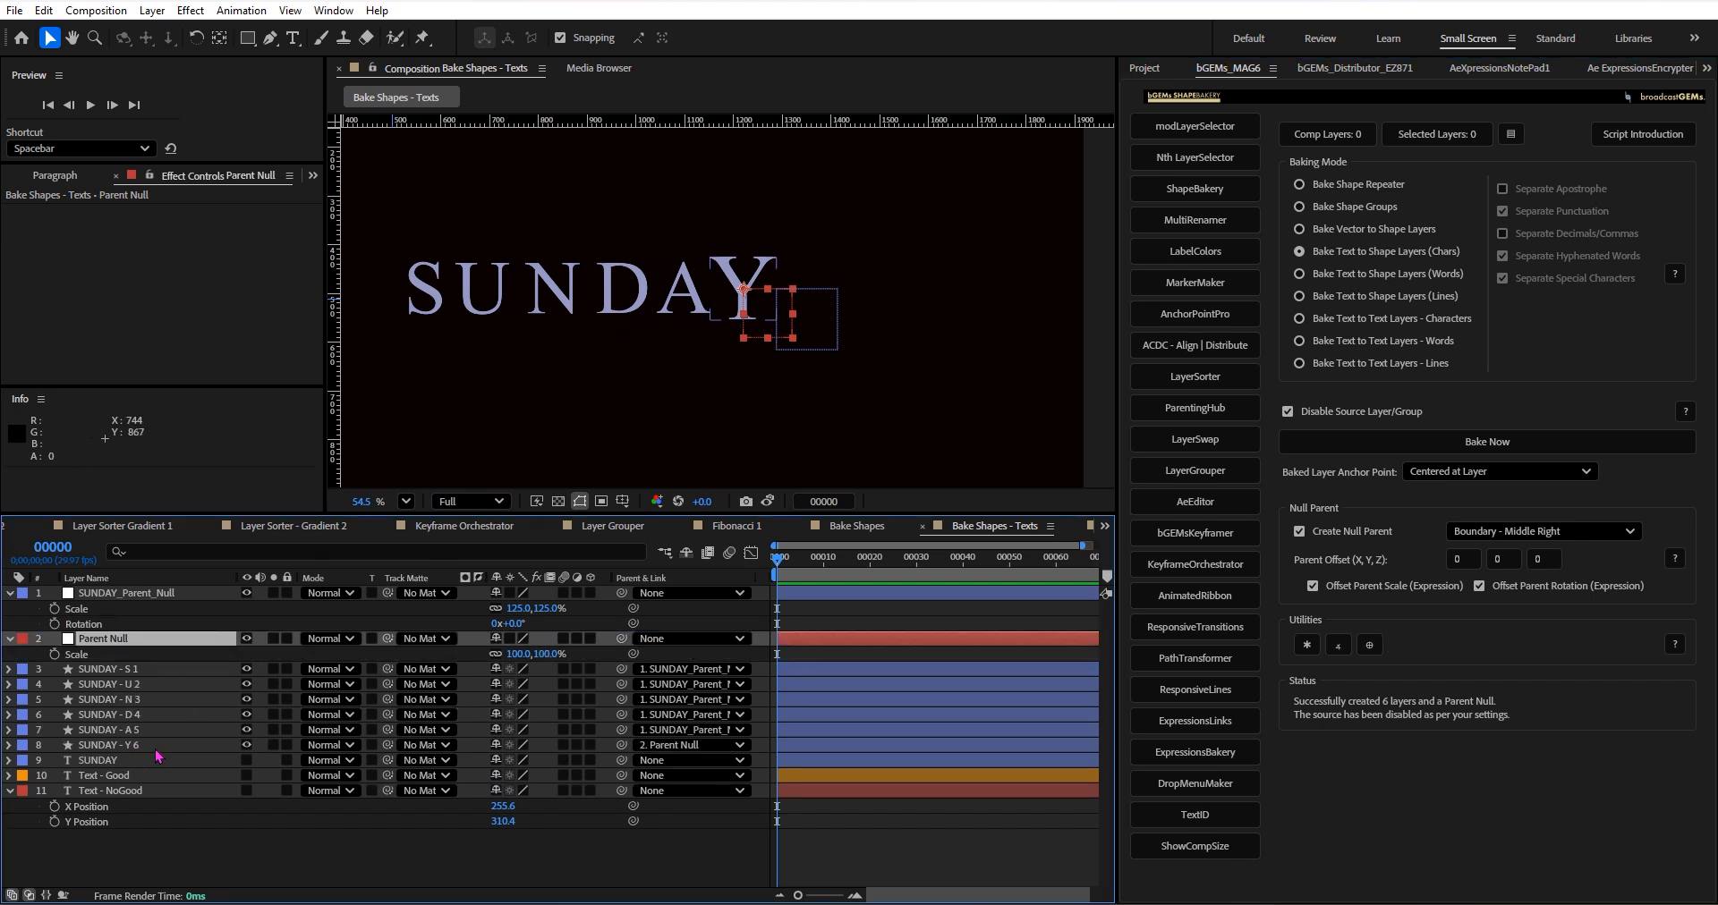
click(156, 750)
key(s)
key(ctrl+z)
key(ctrl+z)
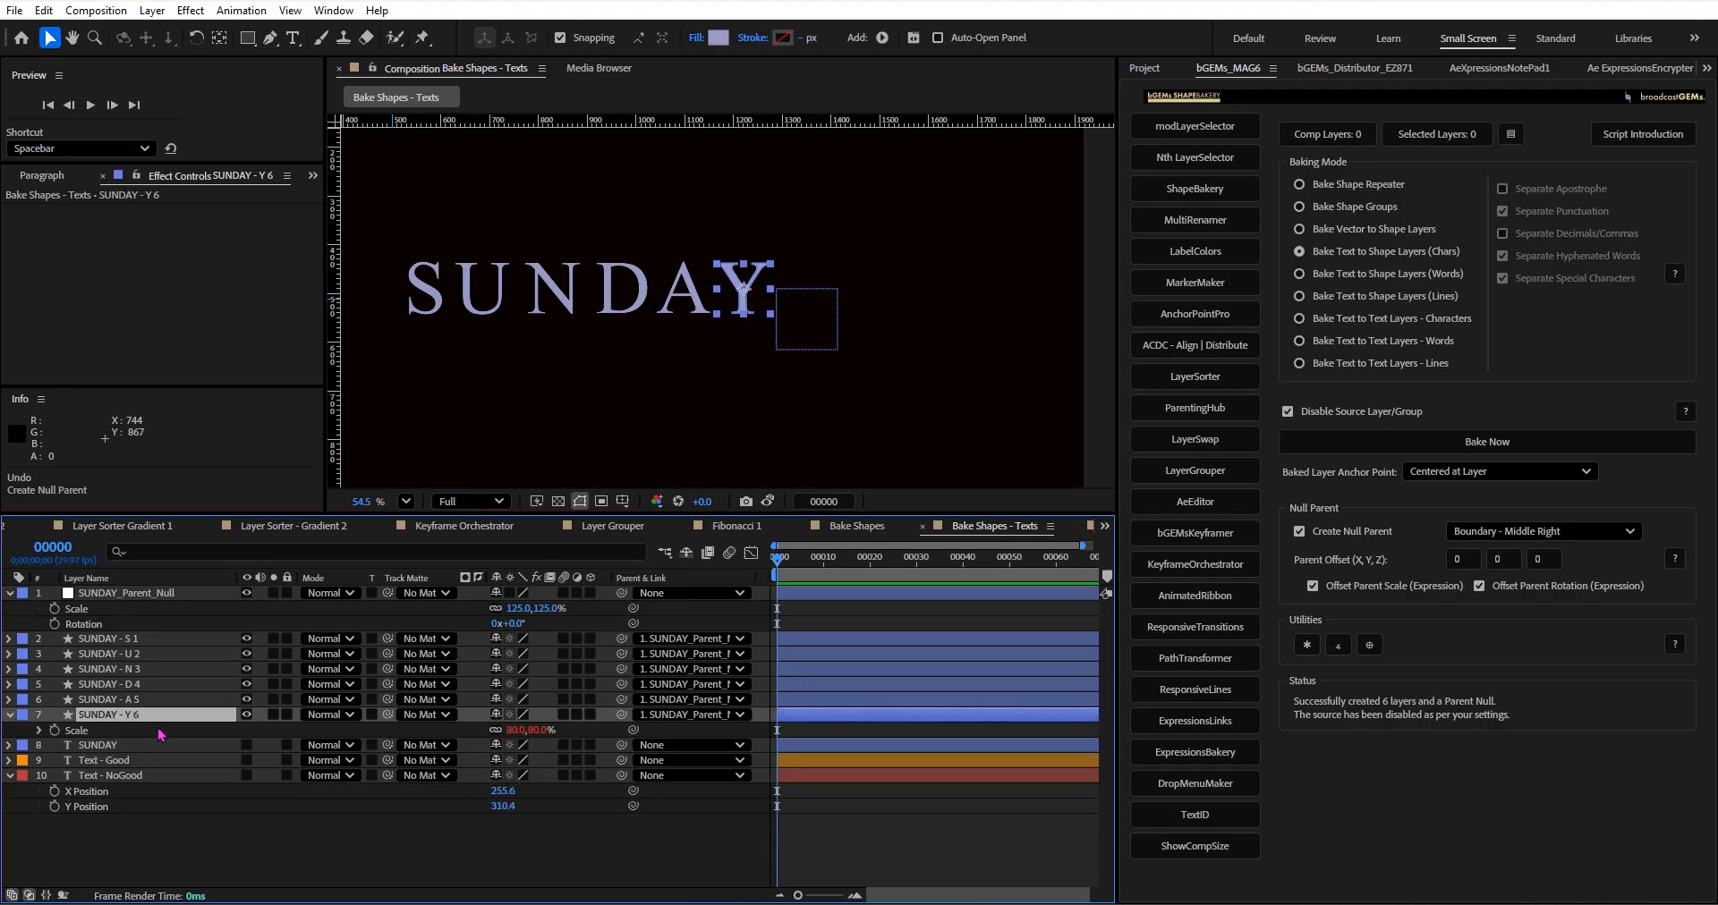
Unparent the six SUNDAY letter layers, set their scale to 100%, and collapse their properties.
shift+click(169, 642)
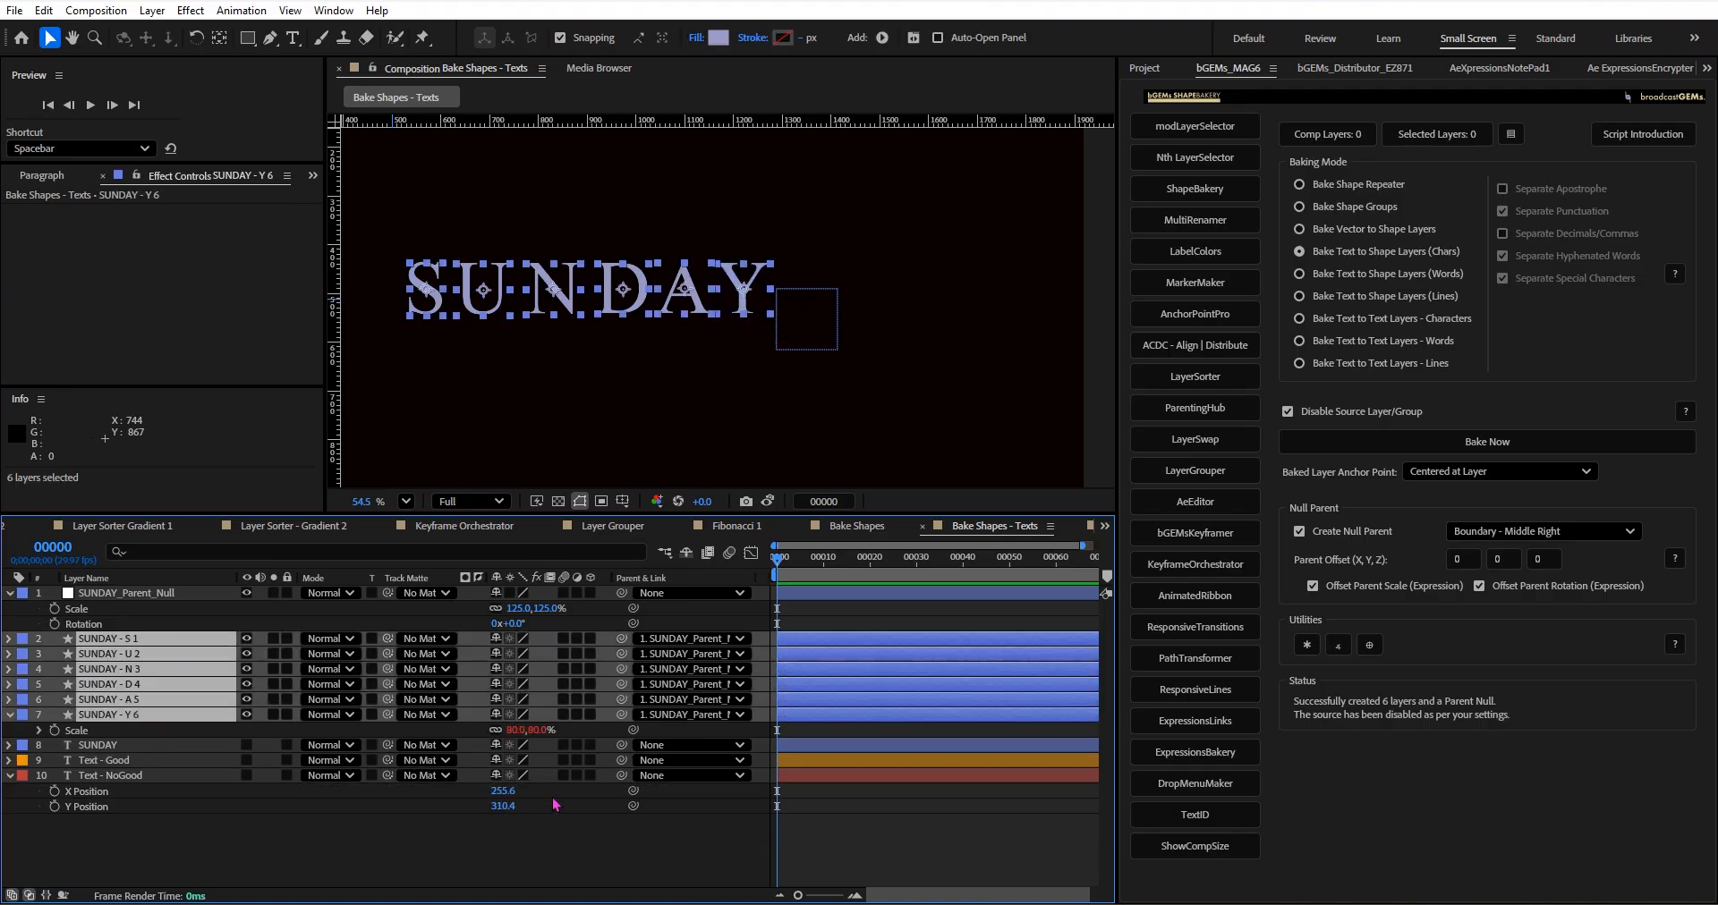
key(s)
key(s)
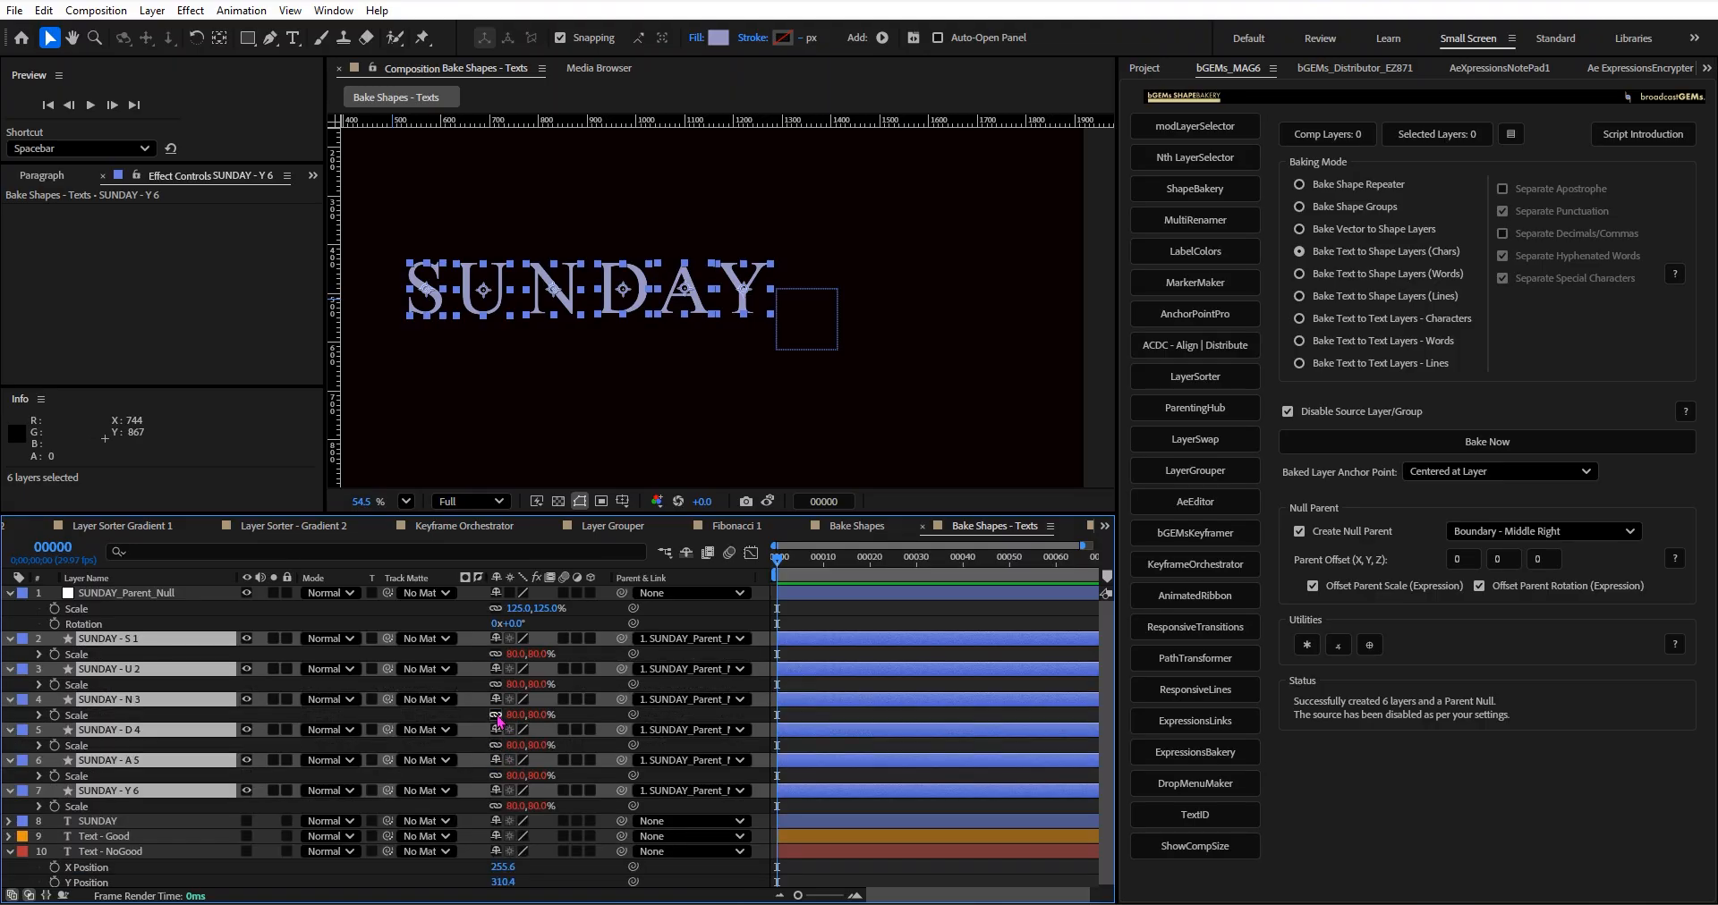
ctrl+click(629, 670)
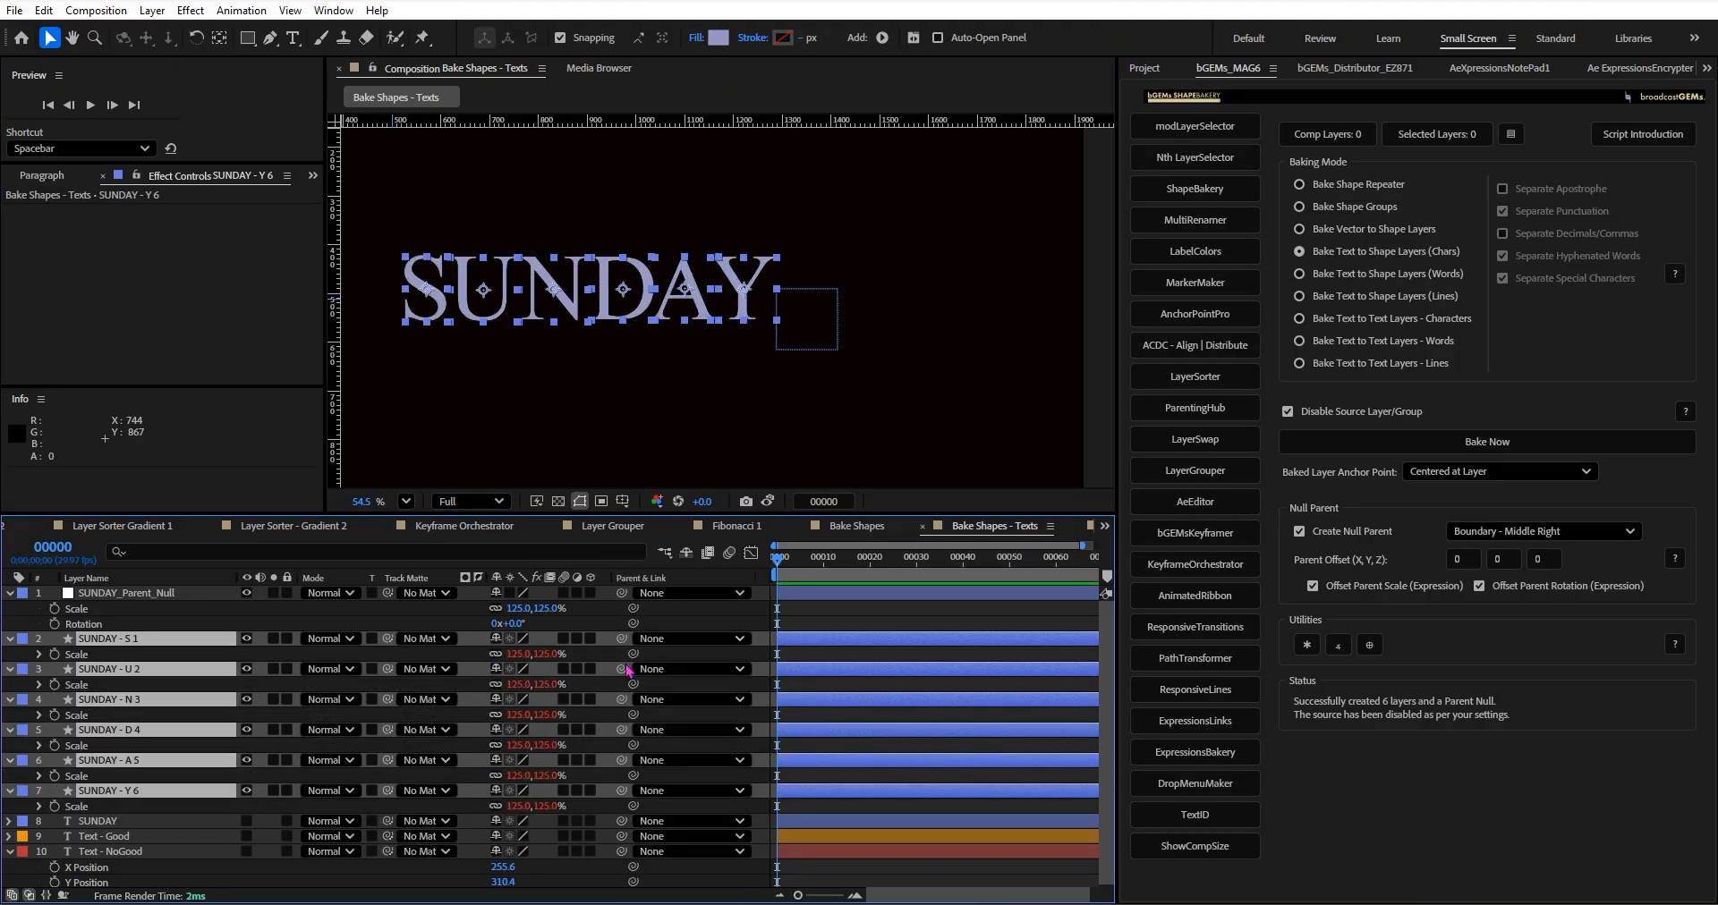
text(00)
key(Return)
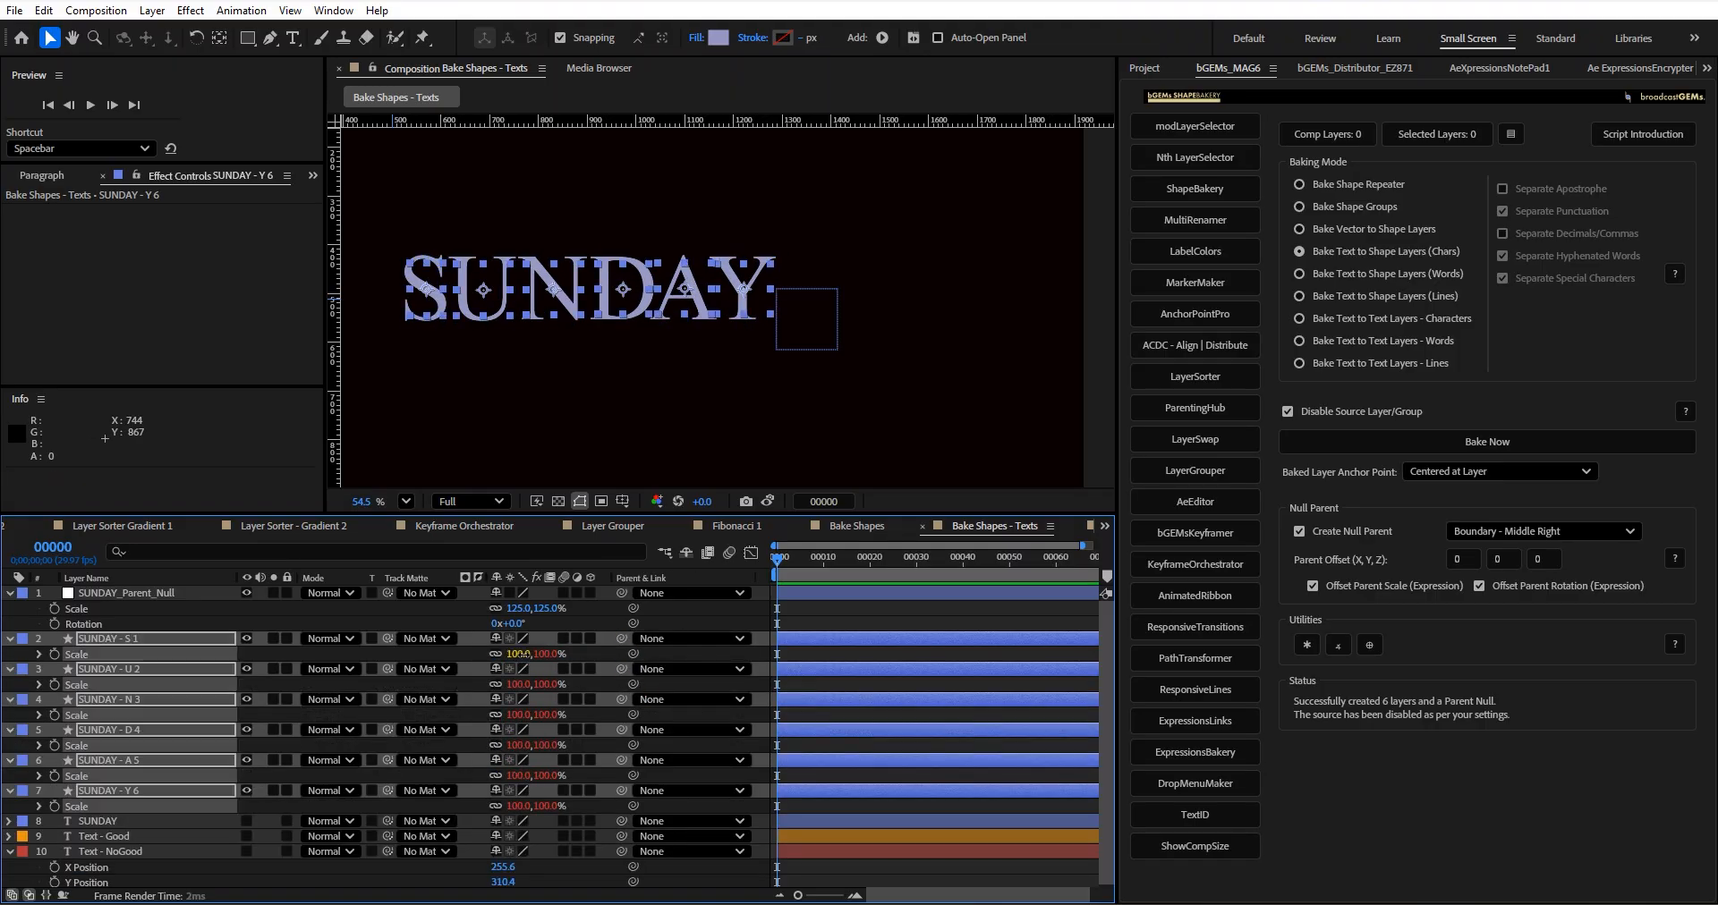
click(9, 639)
click(177, 792)
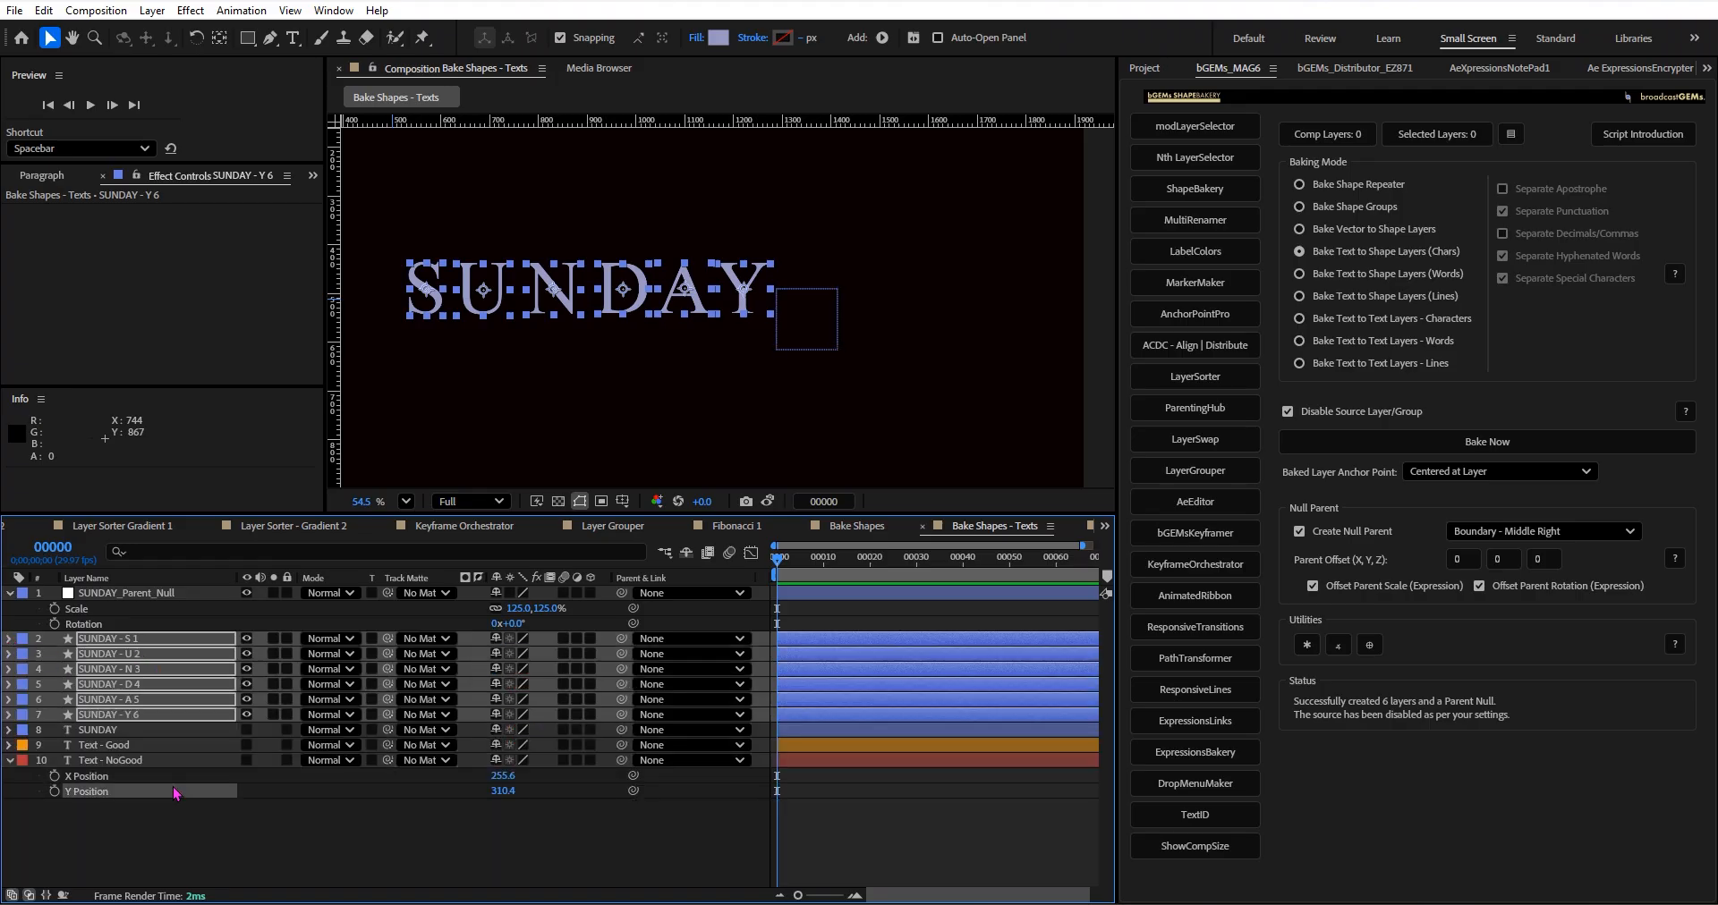
Create a default parent null for the SUNDAY - Y 6 layer and move it above SUNDAY - S 1.
click(148, 715)
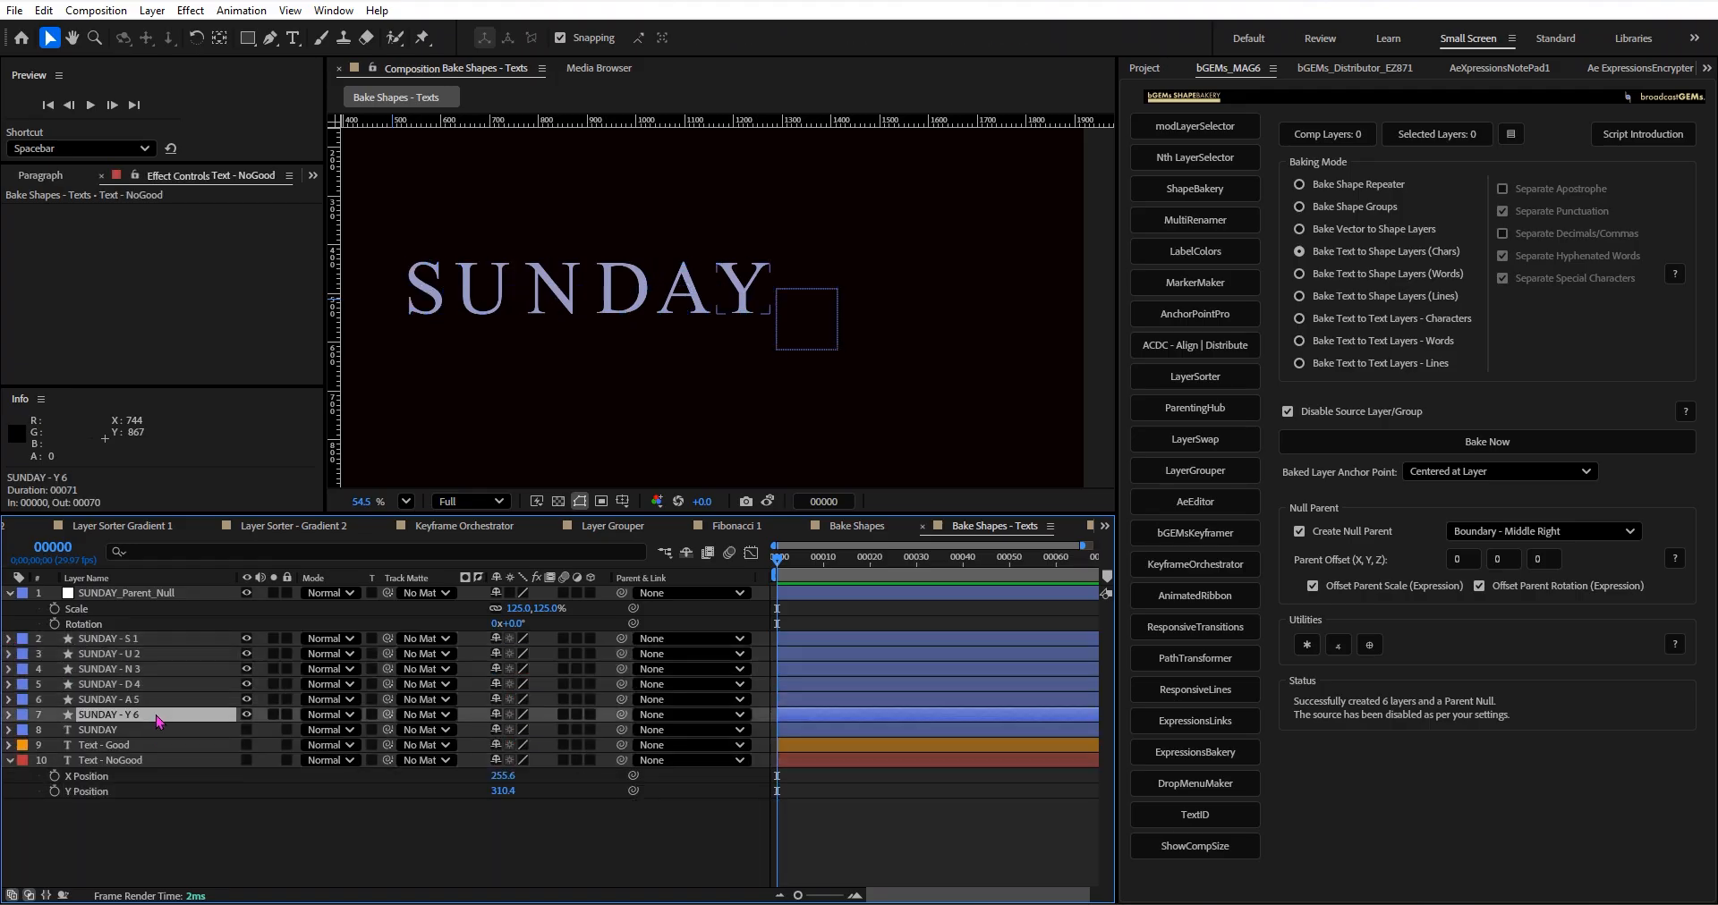
click(1371, 646)
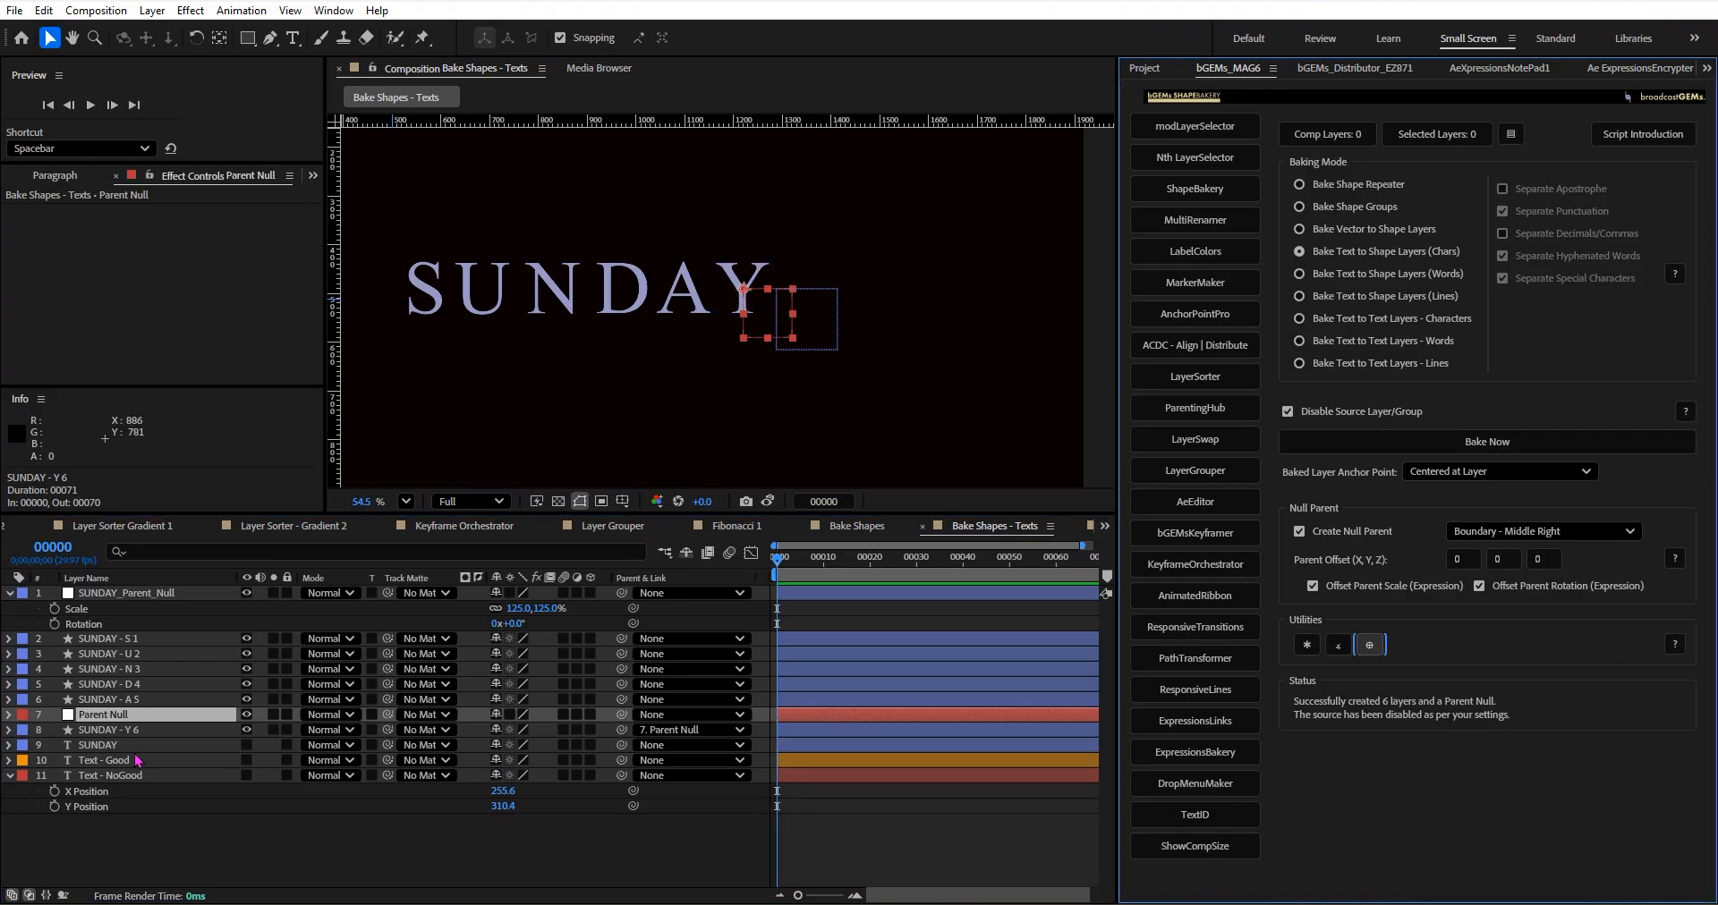
drag(148, 721, 190, 639)
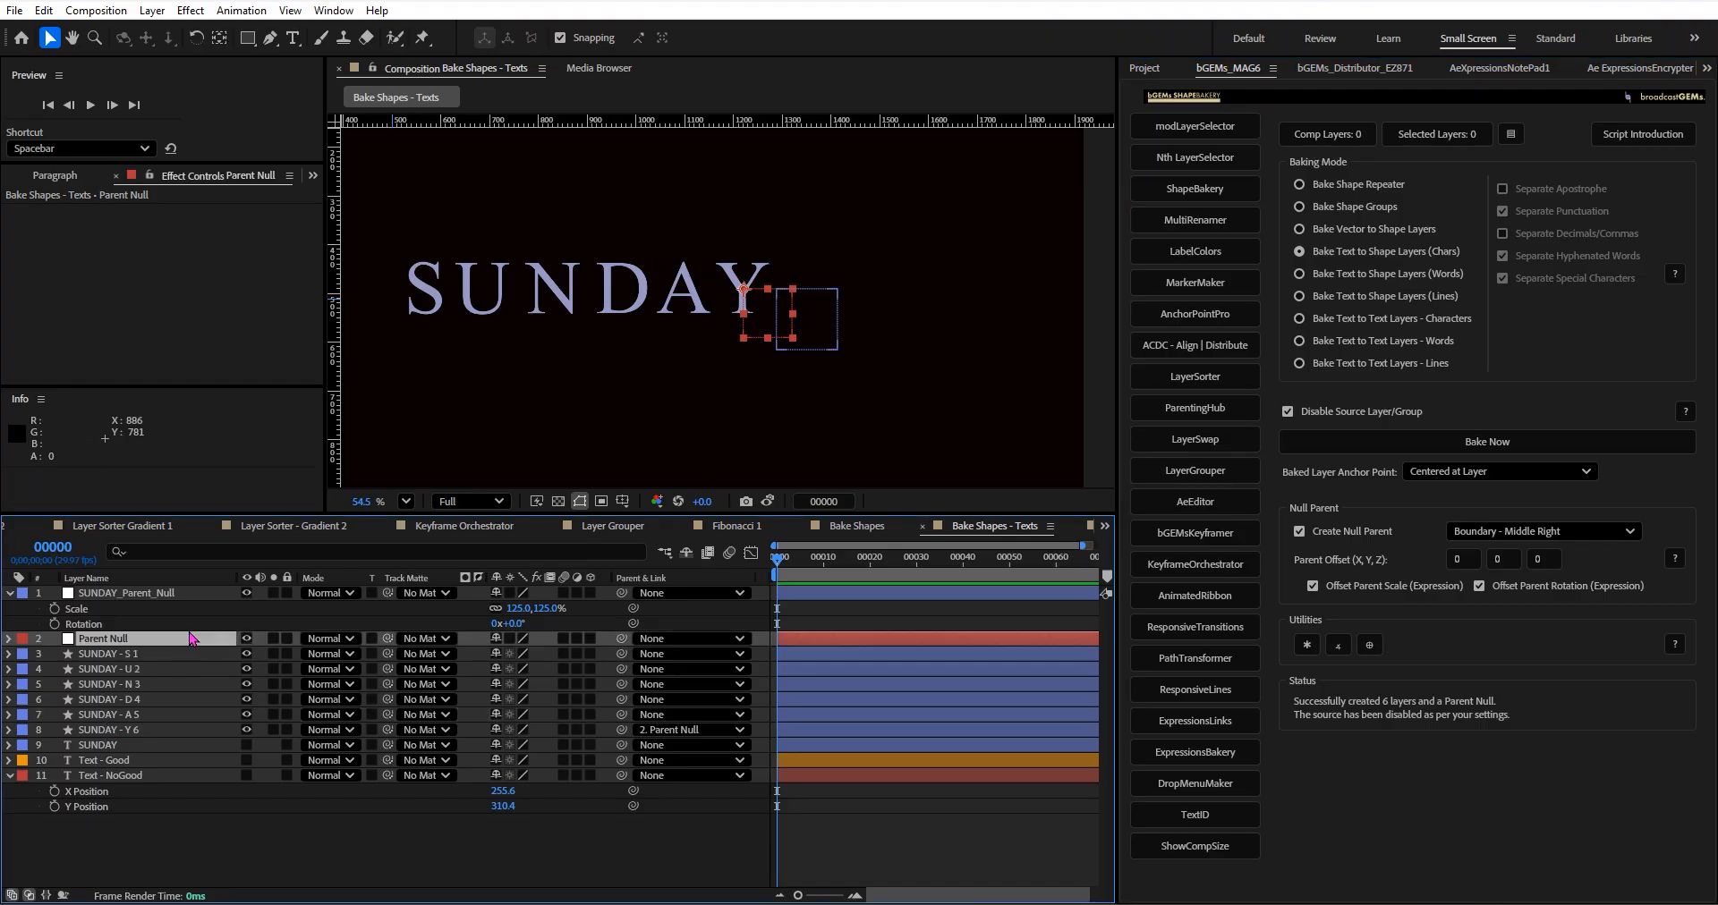
Parent all six SUNDAY letter layers to the Parent Null.
click(149, 728)
shift+click(158, 659)
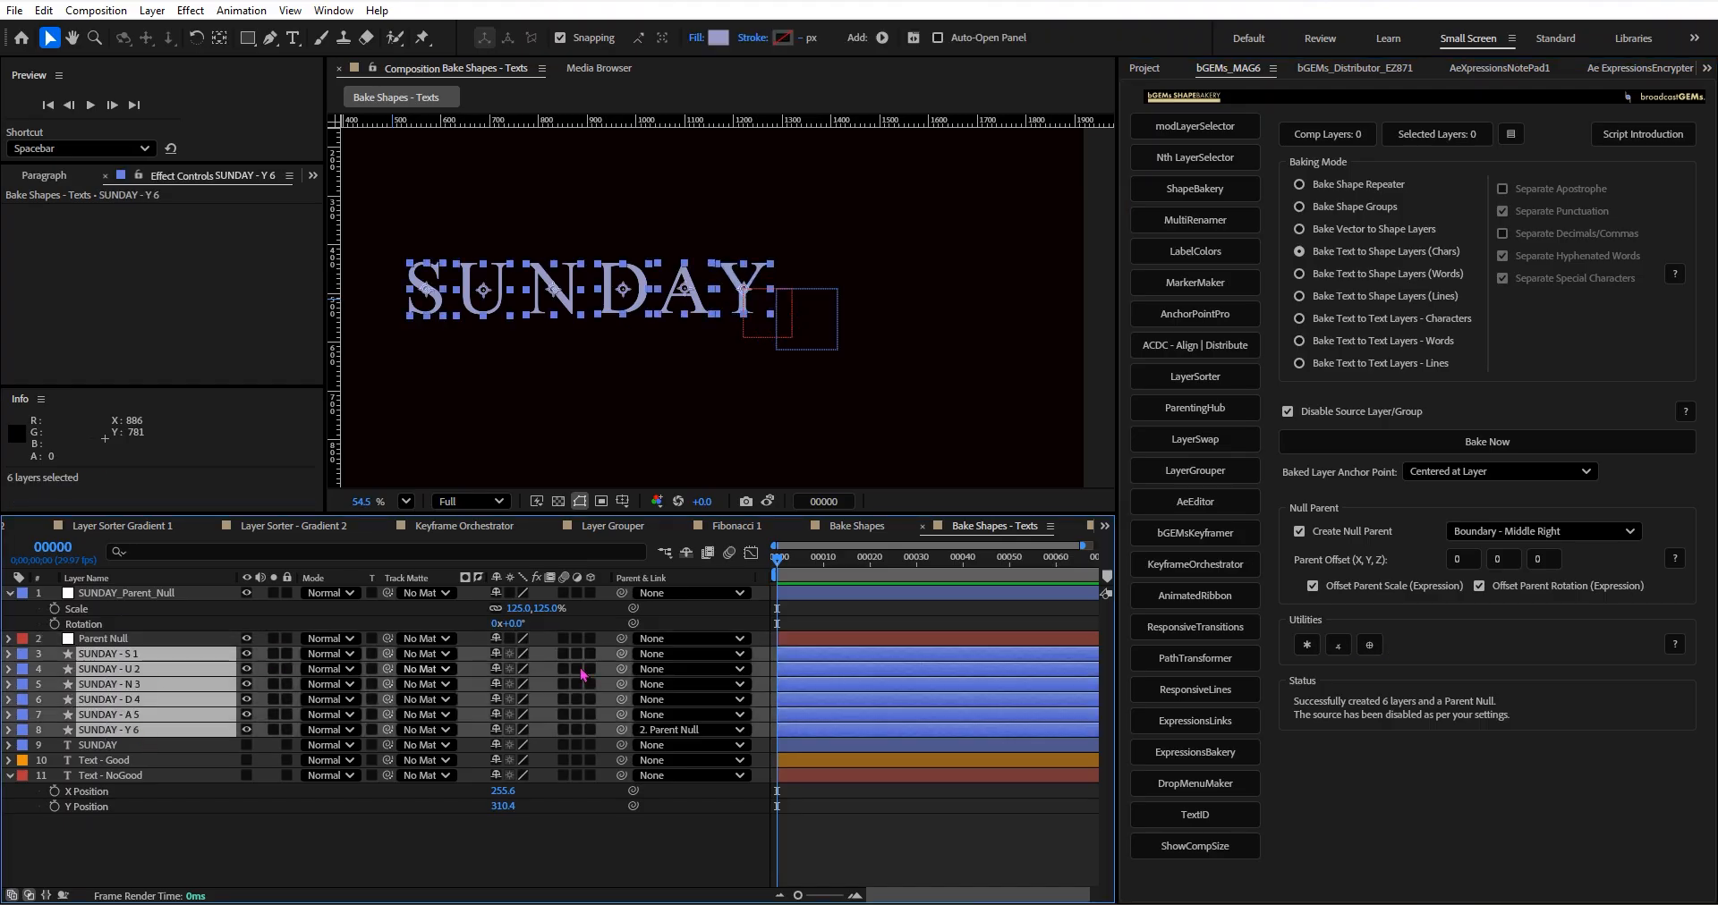
drag(621, 654, 210, 640)
Scale the Parent Null to 179% to spread the letters out from the Y.
click(204, 639)
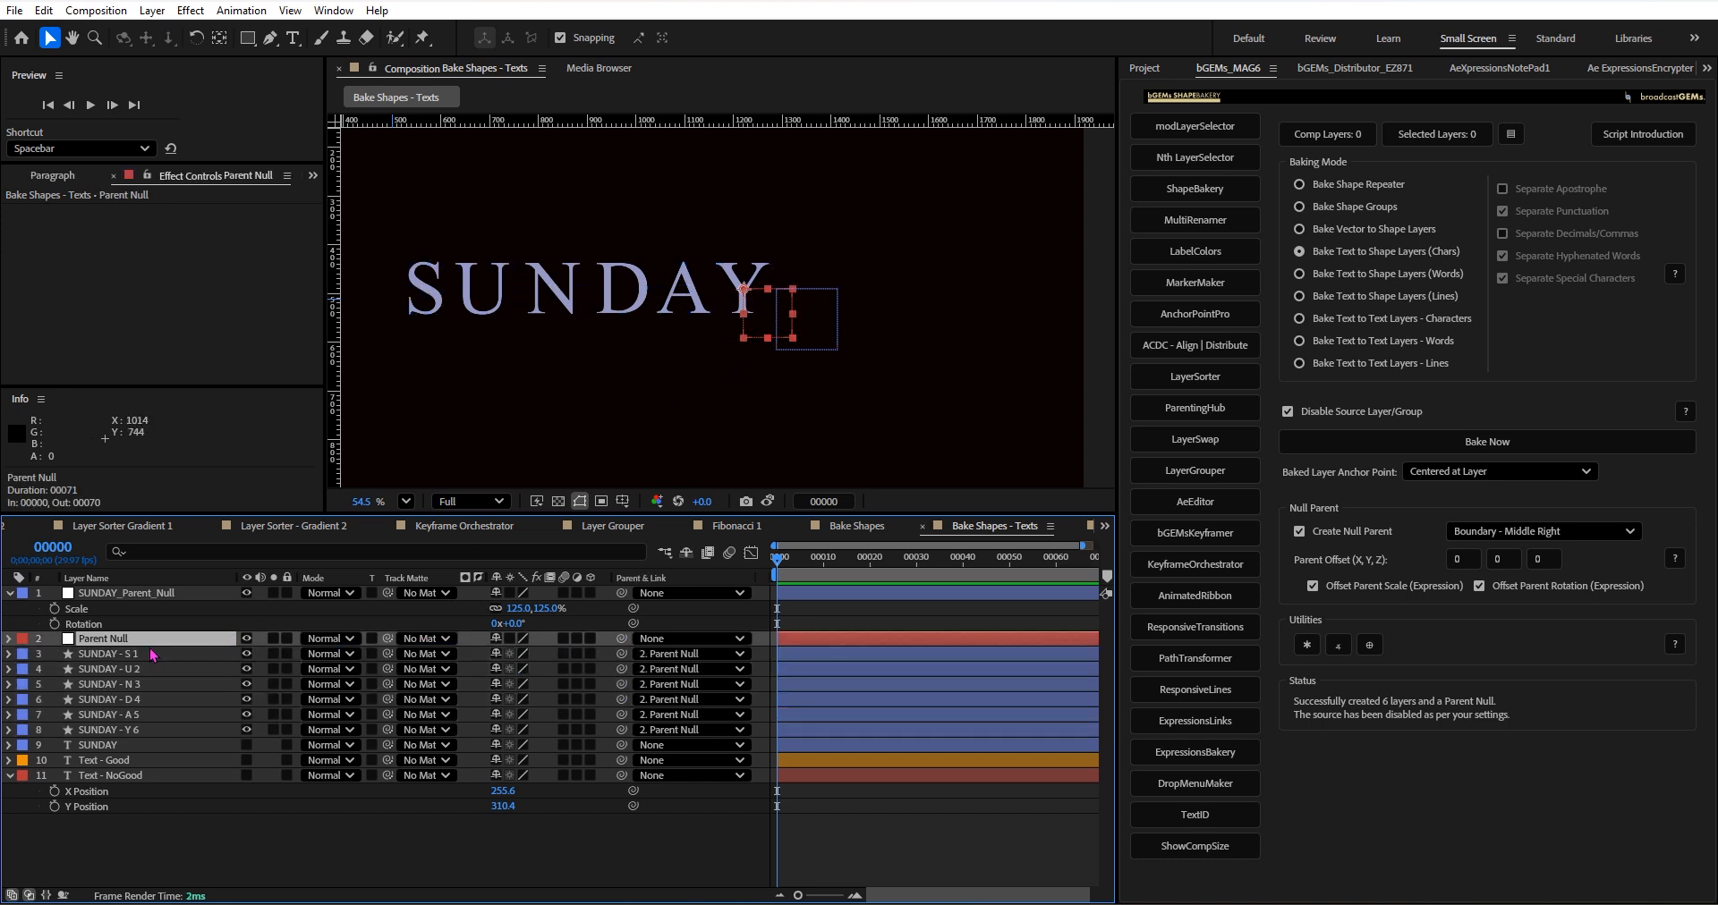
key(s)
scroll(698, 371, down, 4)
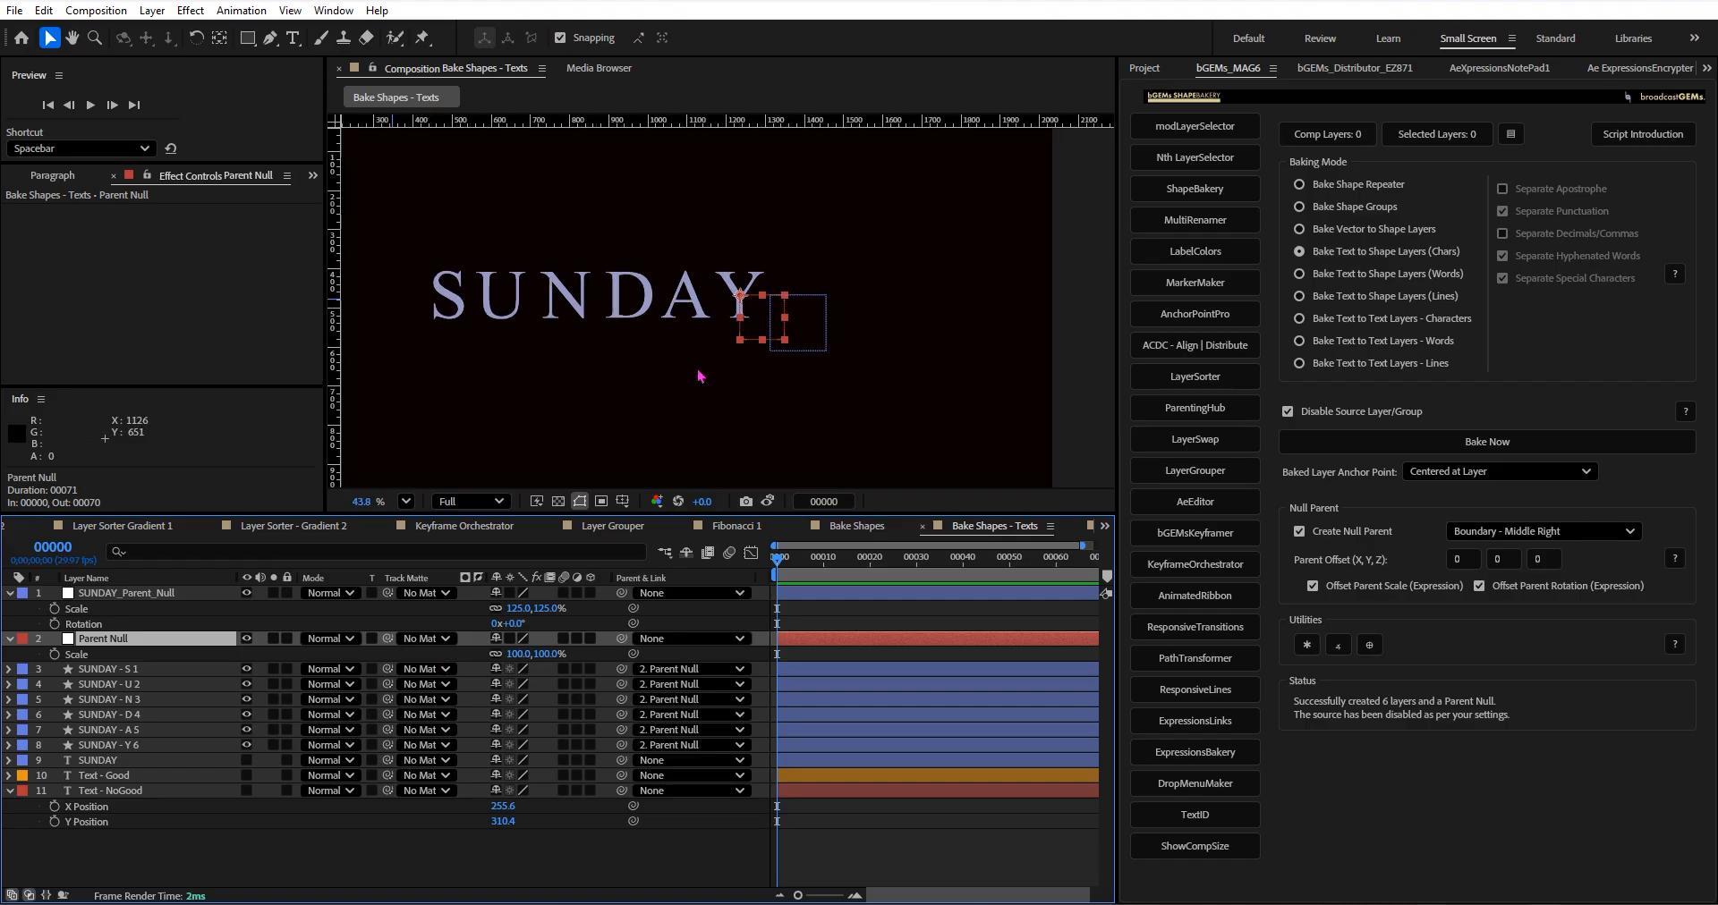
drag(694, 387, 764, 365)
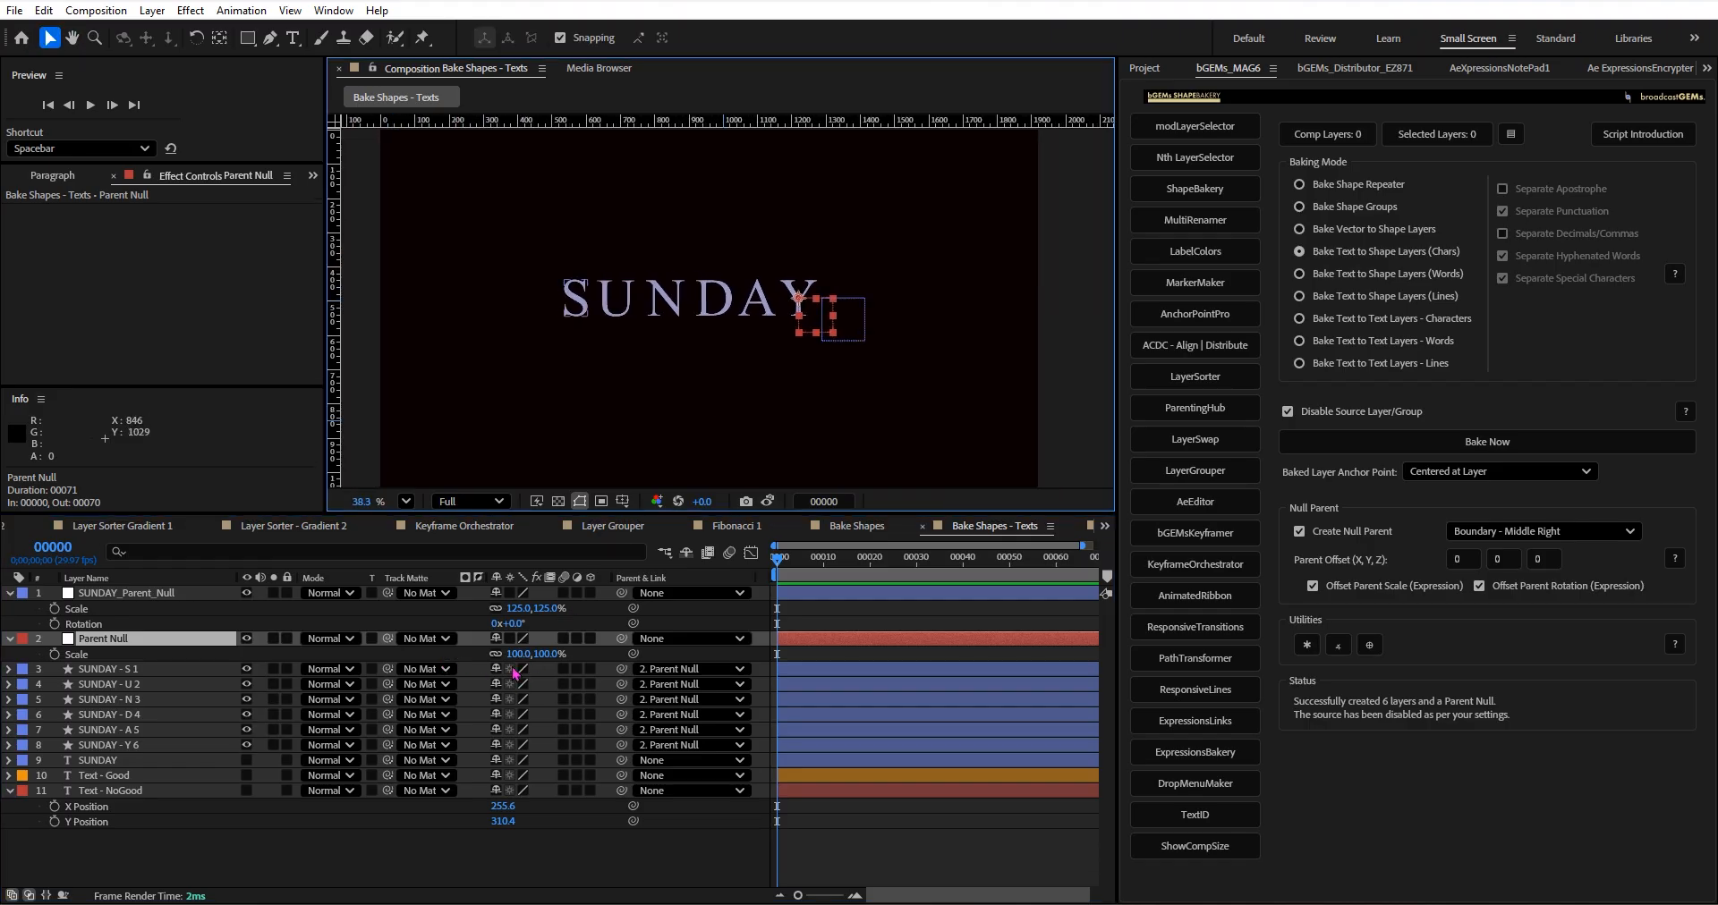
mouse_move(519, 654)
mouse_down()
mouse_move(716, 654)
mouse_move(564, 654)
mouse_move(560, 639)
mouse_move(828, 591)
mouse_move(537, 631)
mouse_move(831, 581)
mouse_move(515, 663)
mouse_up()
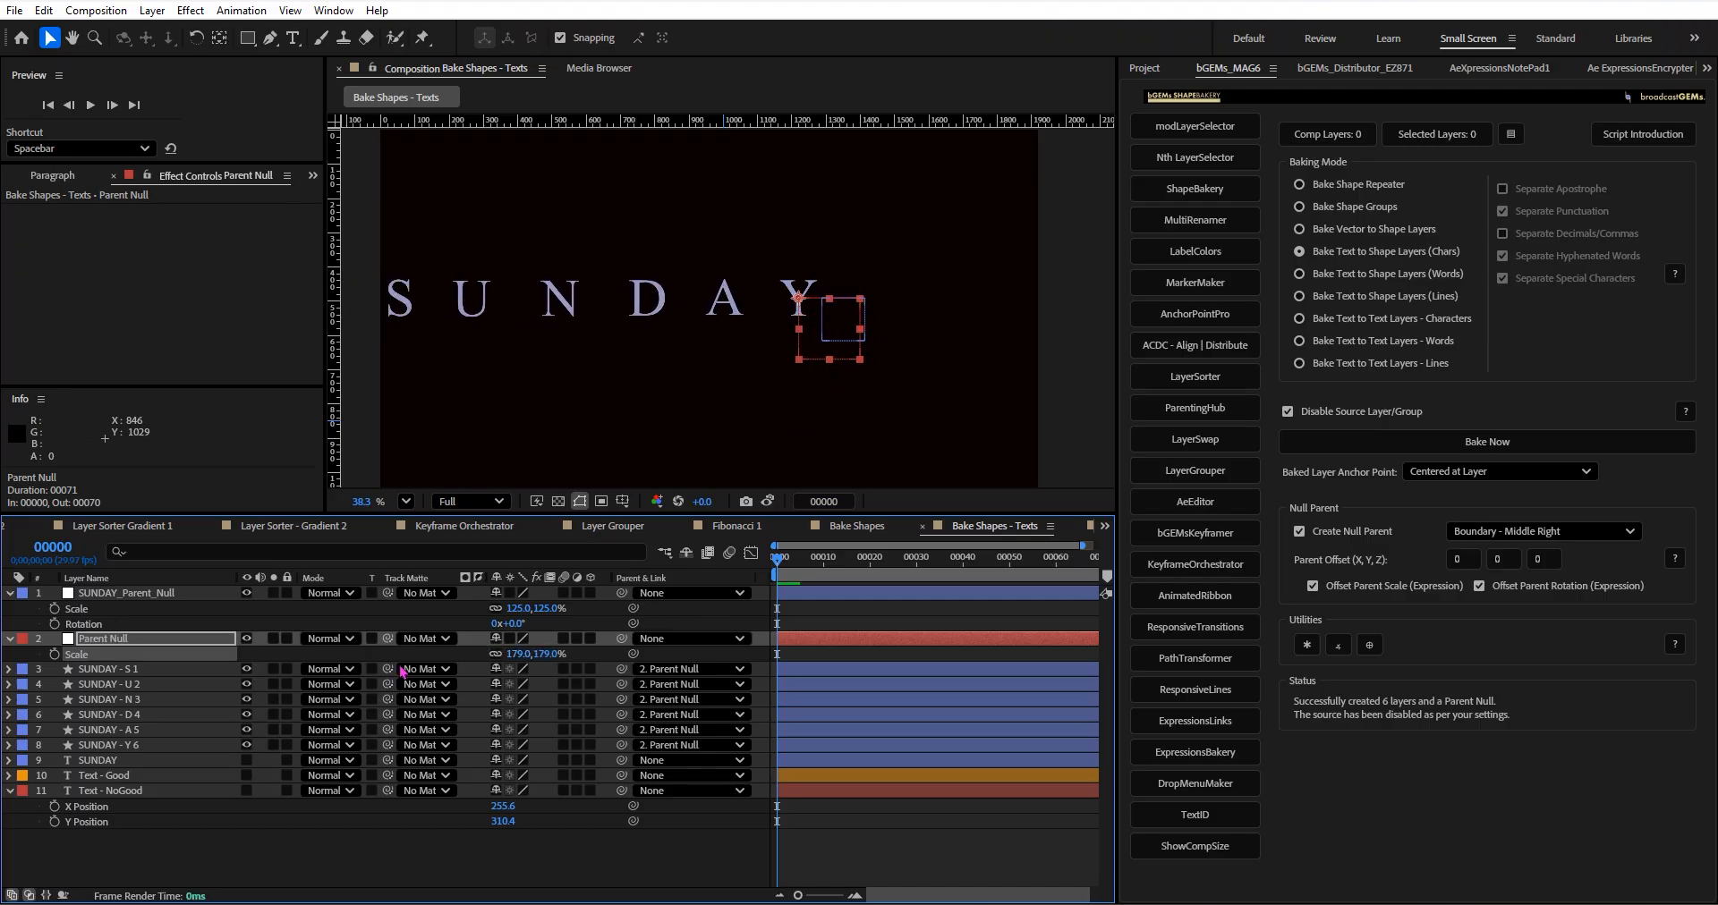
Delete the Parent Null and create a new default parent null for all six SUNDAY letter layers.
key(Delete)
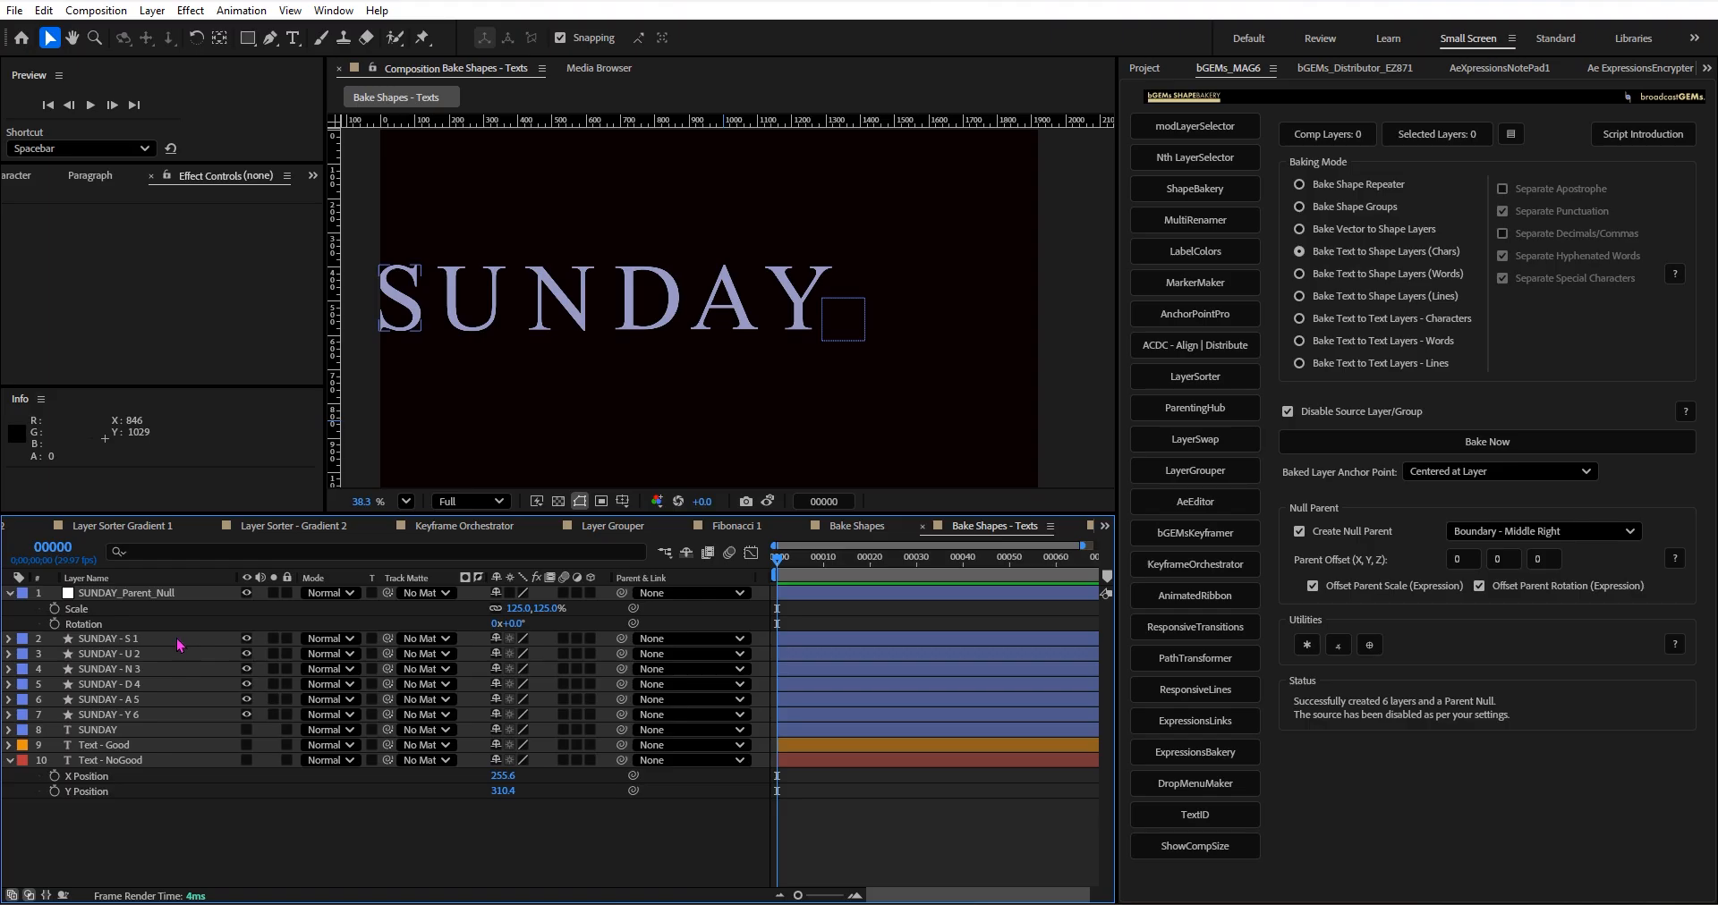
click(181, 639)
shift+click(177, 715)
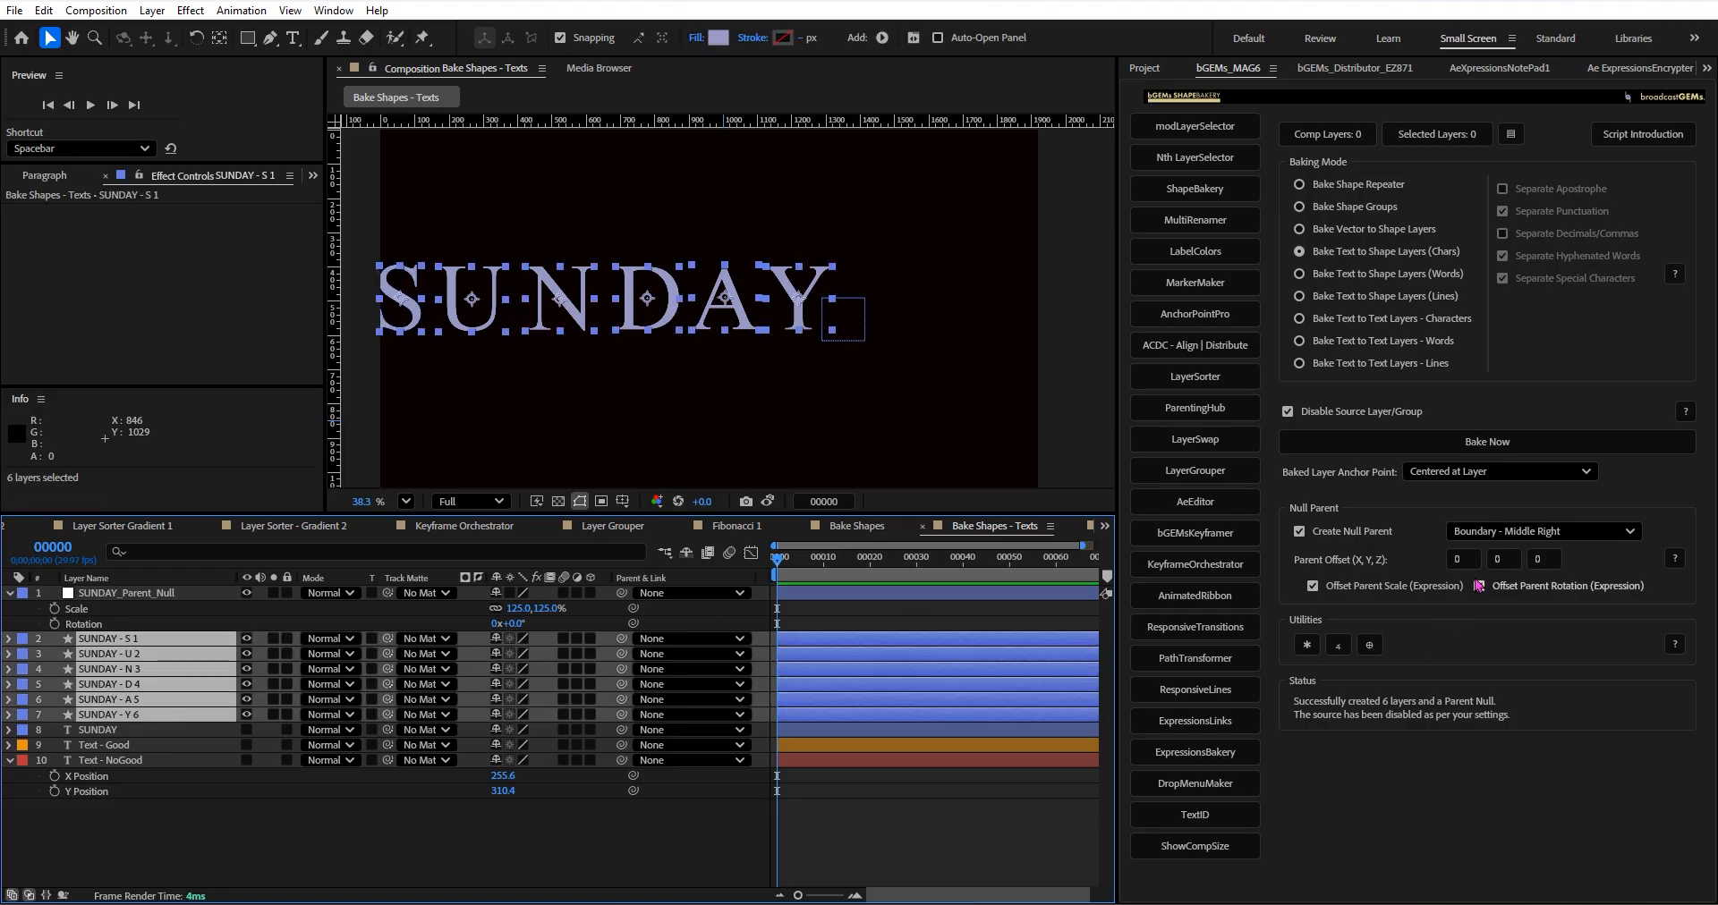
click(1369, 645)
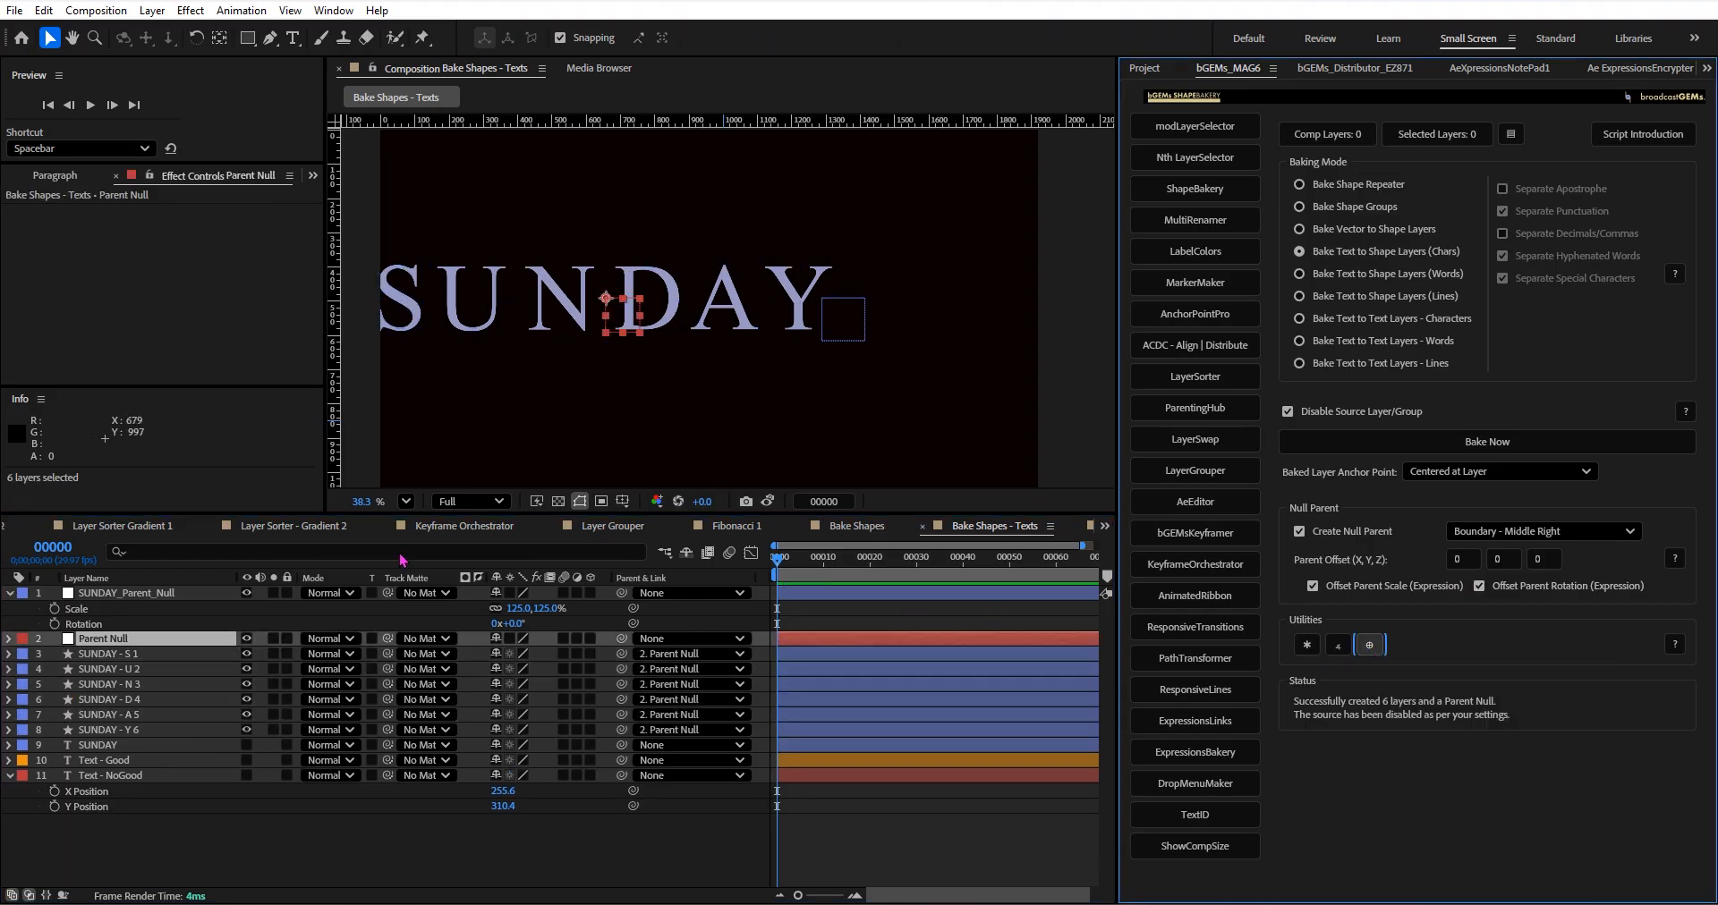
Move the new Parent Null to about 1293, 907 in the composition and set its scale to 89%.
scroll(646, 396, down, 2)
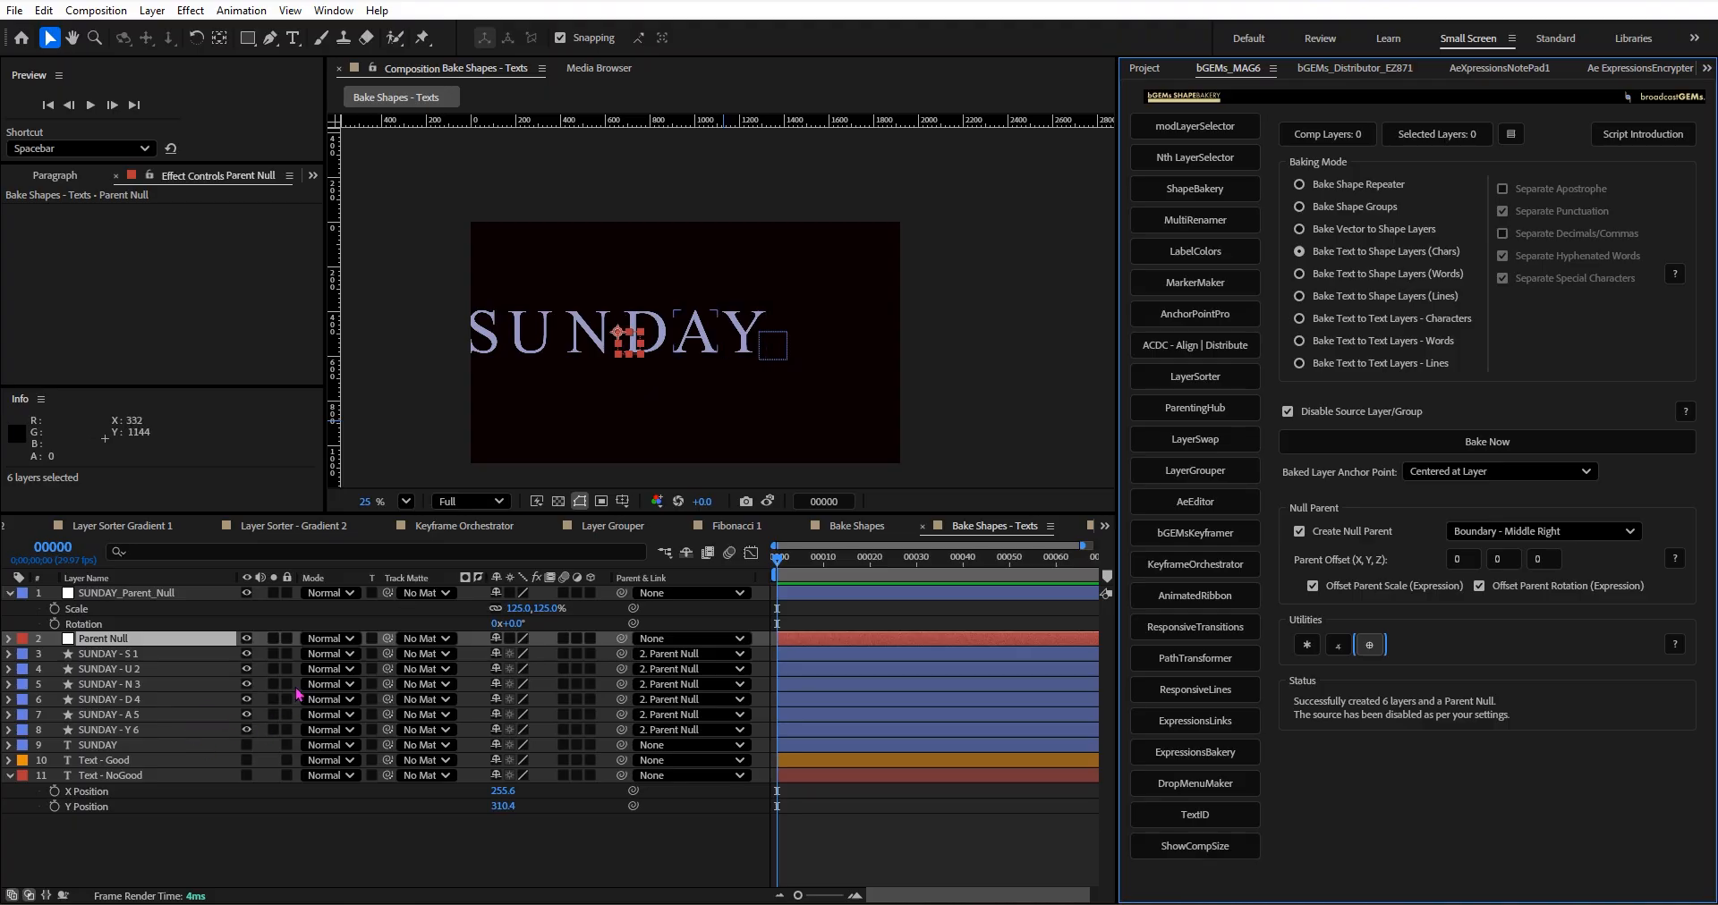
key(s)
mouse_move(526, 659)
mouse_down()
mouse_move(650, 659)
mouse_move(503, 658)
mouse_up()
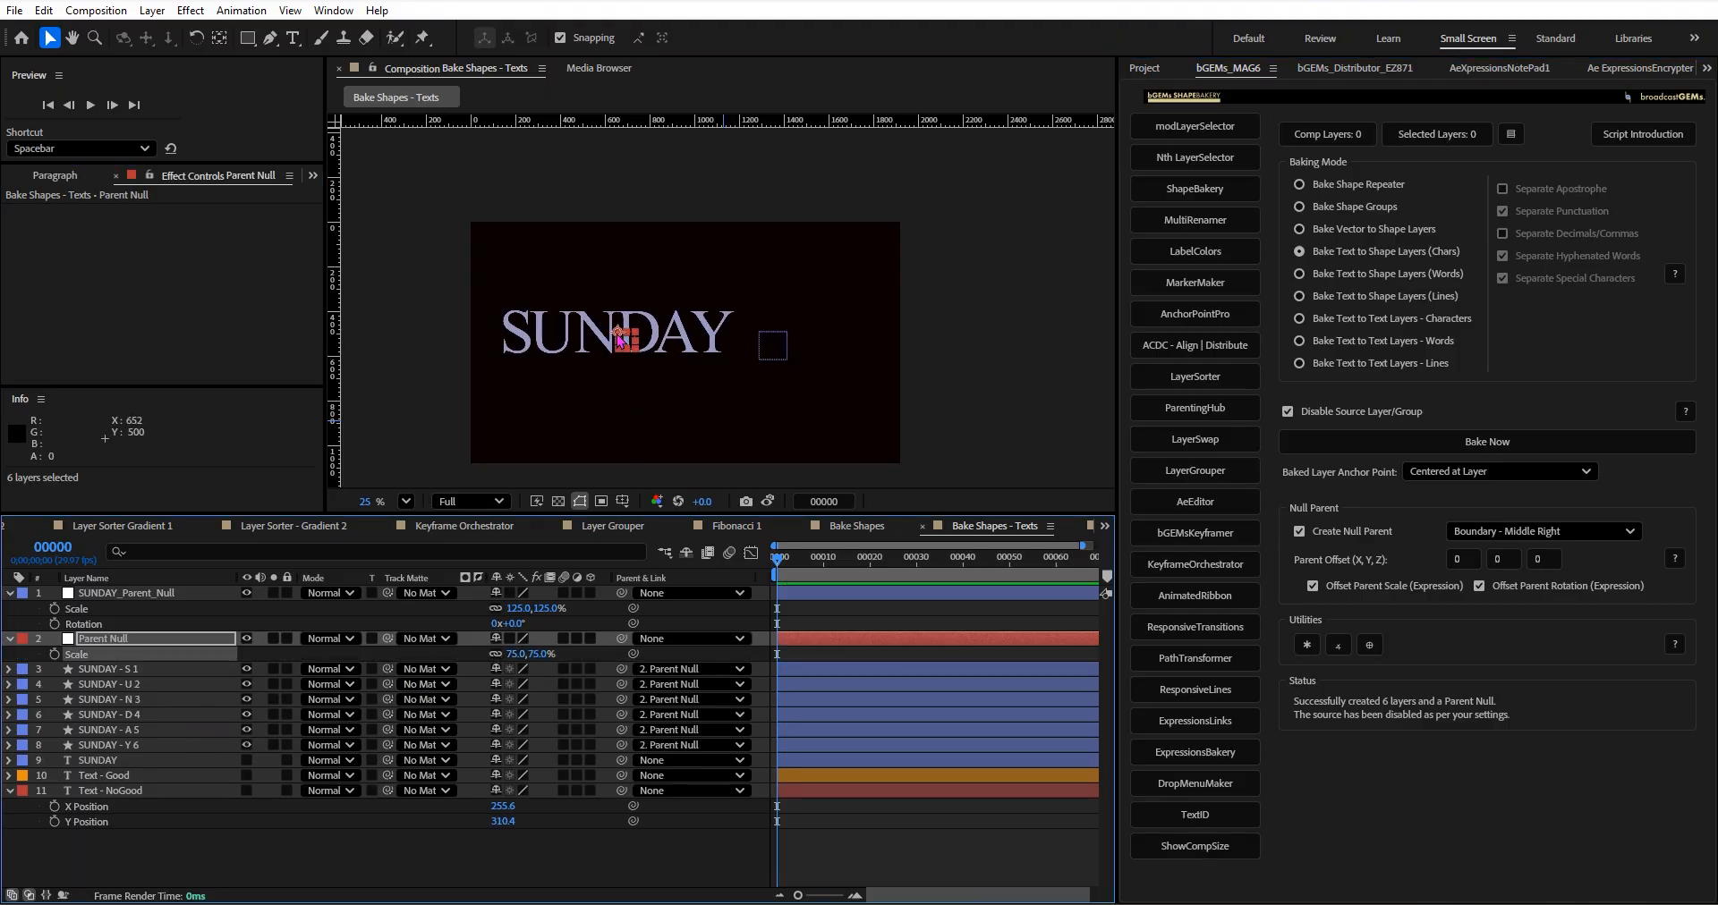
drag(620, 340, 762, 427)
mouse_move(521, 655)
mouse_down()
mouse_move(645, 656)
mouse_move(510, 637)
mouse_up()
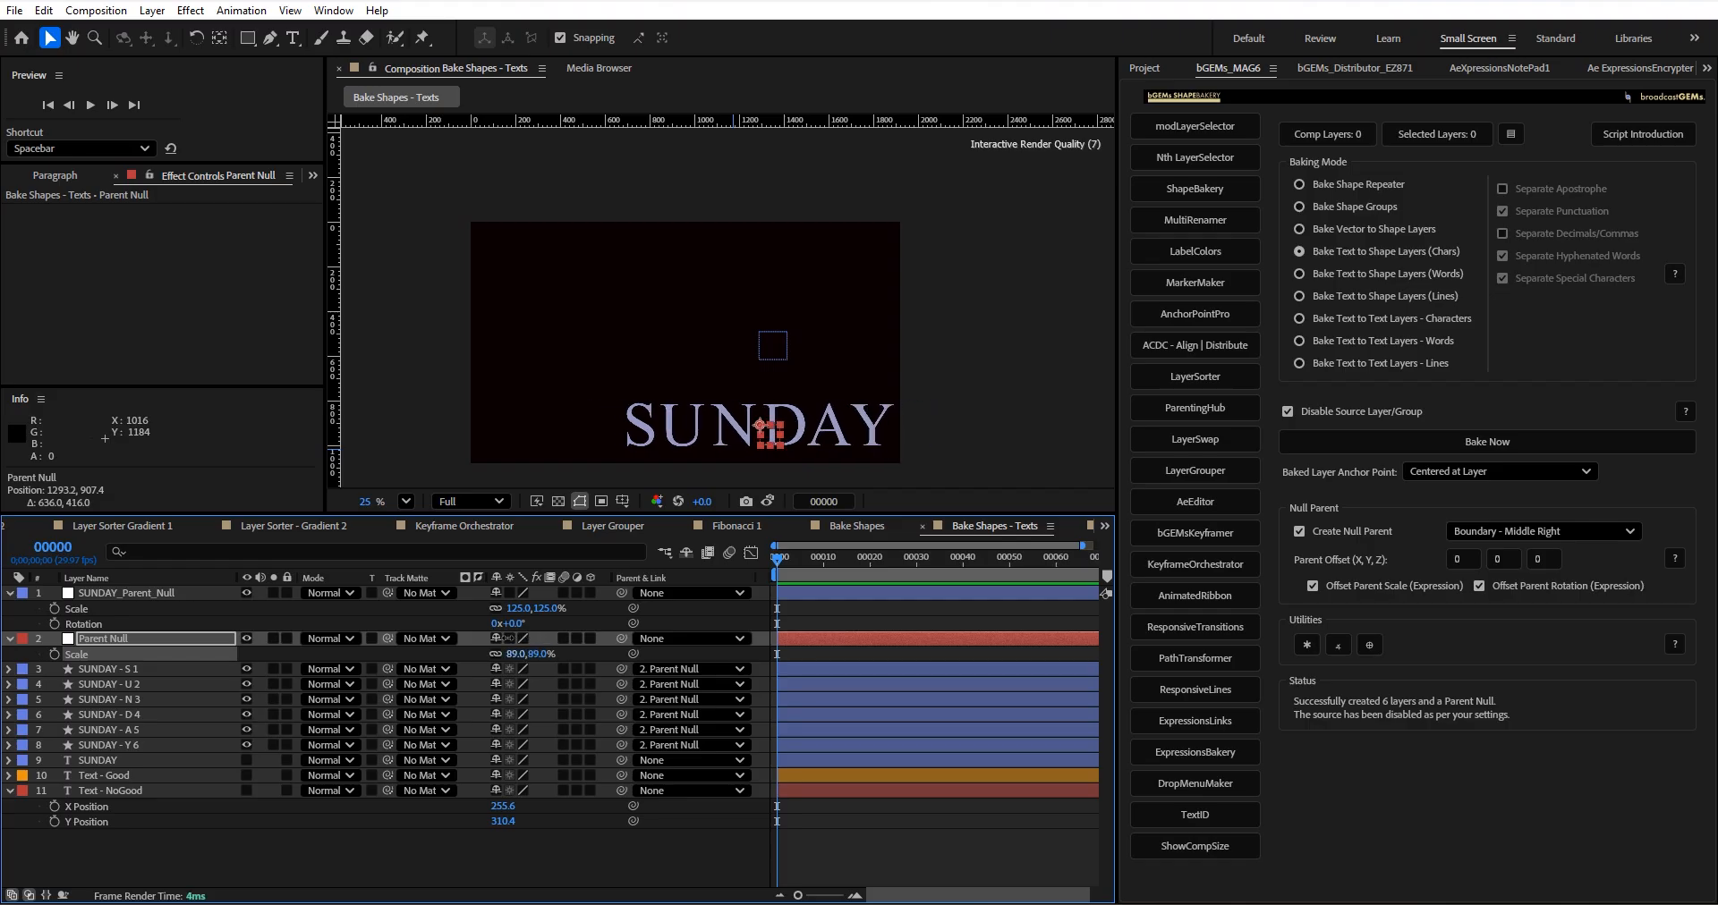
Select the six letter layers, switch to the bGEMs Distributor, and keep its Property Mapper mode.
click(163, 671)
shift+click(147, 748)
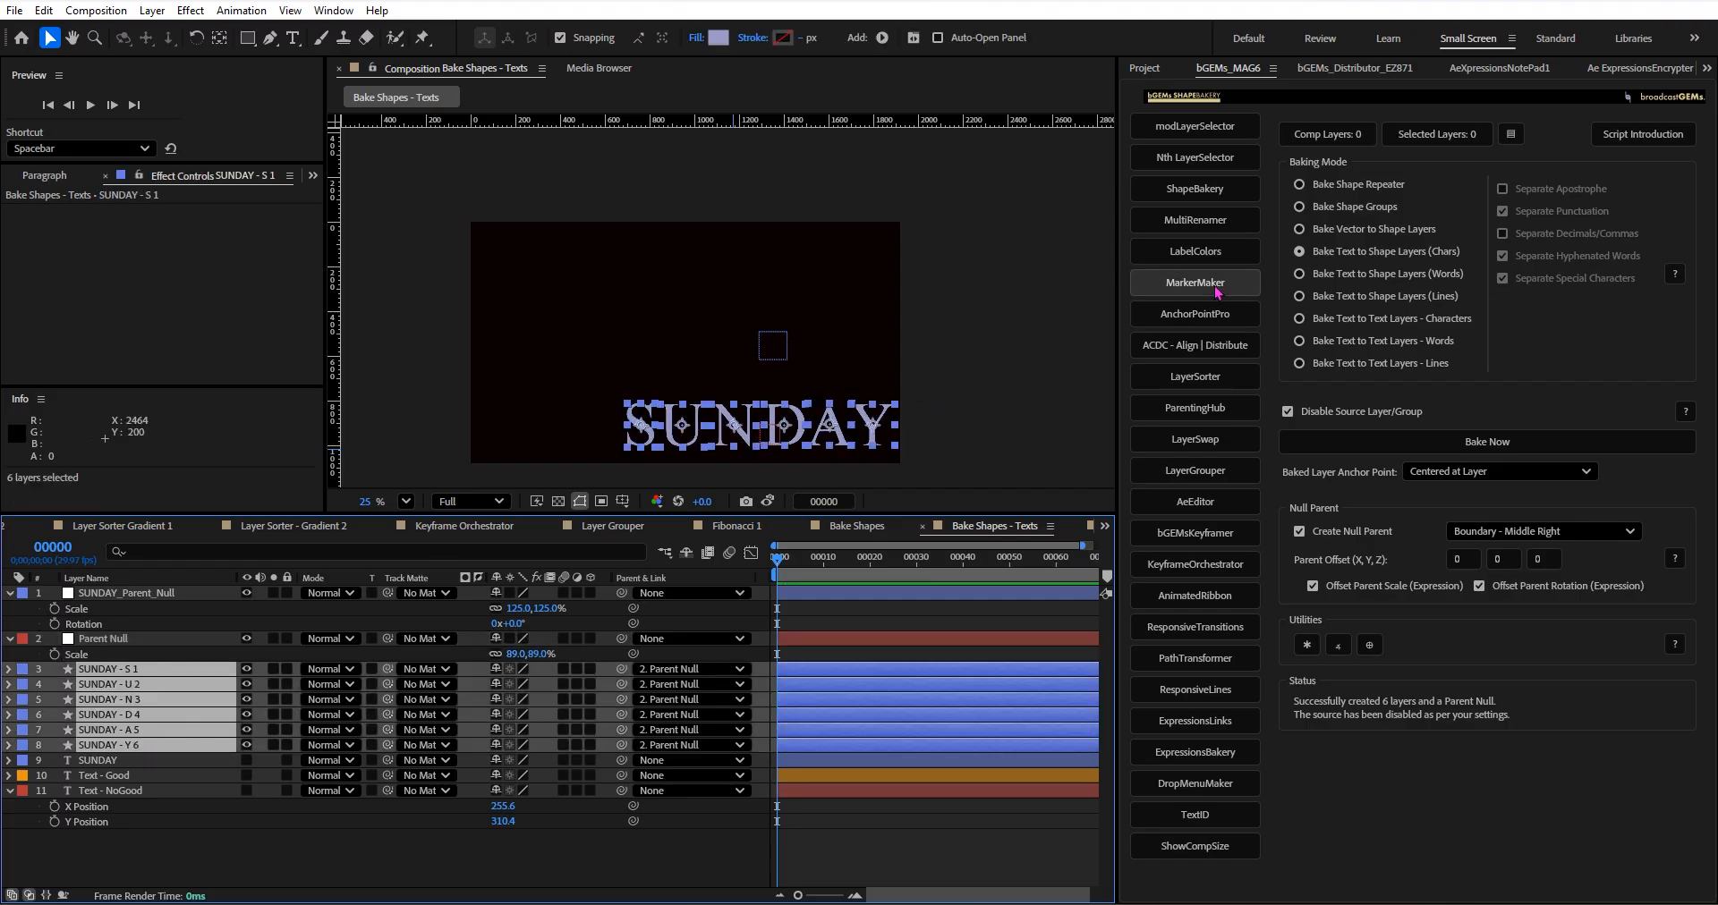
click(1351, 72)
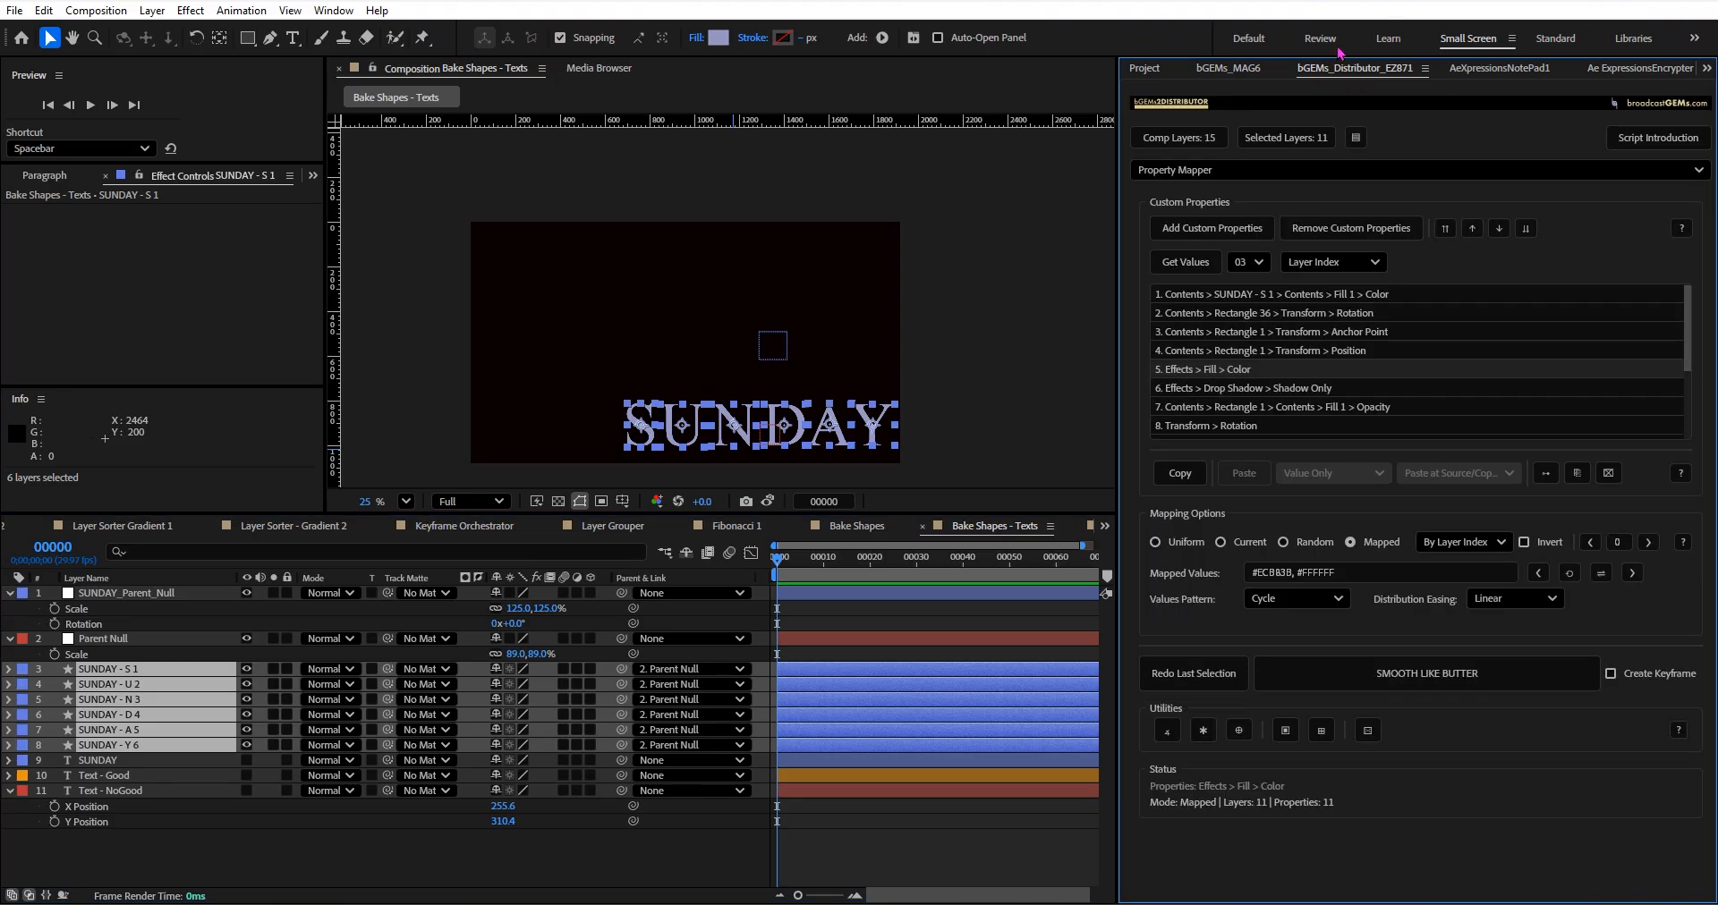
click(1244, 170)
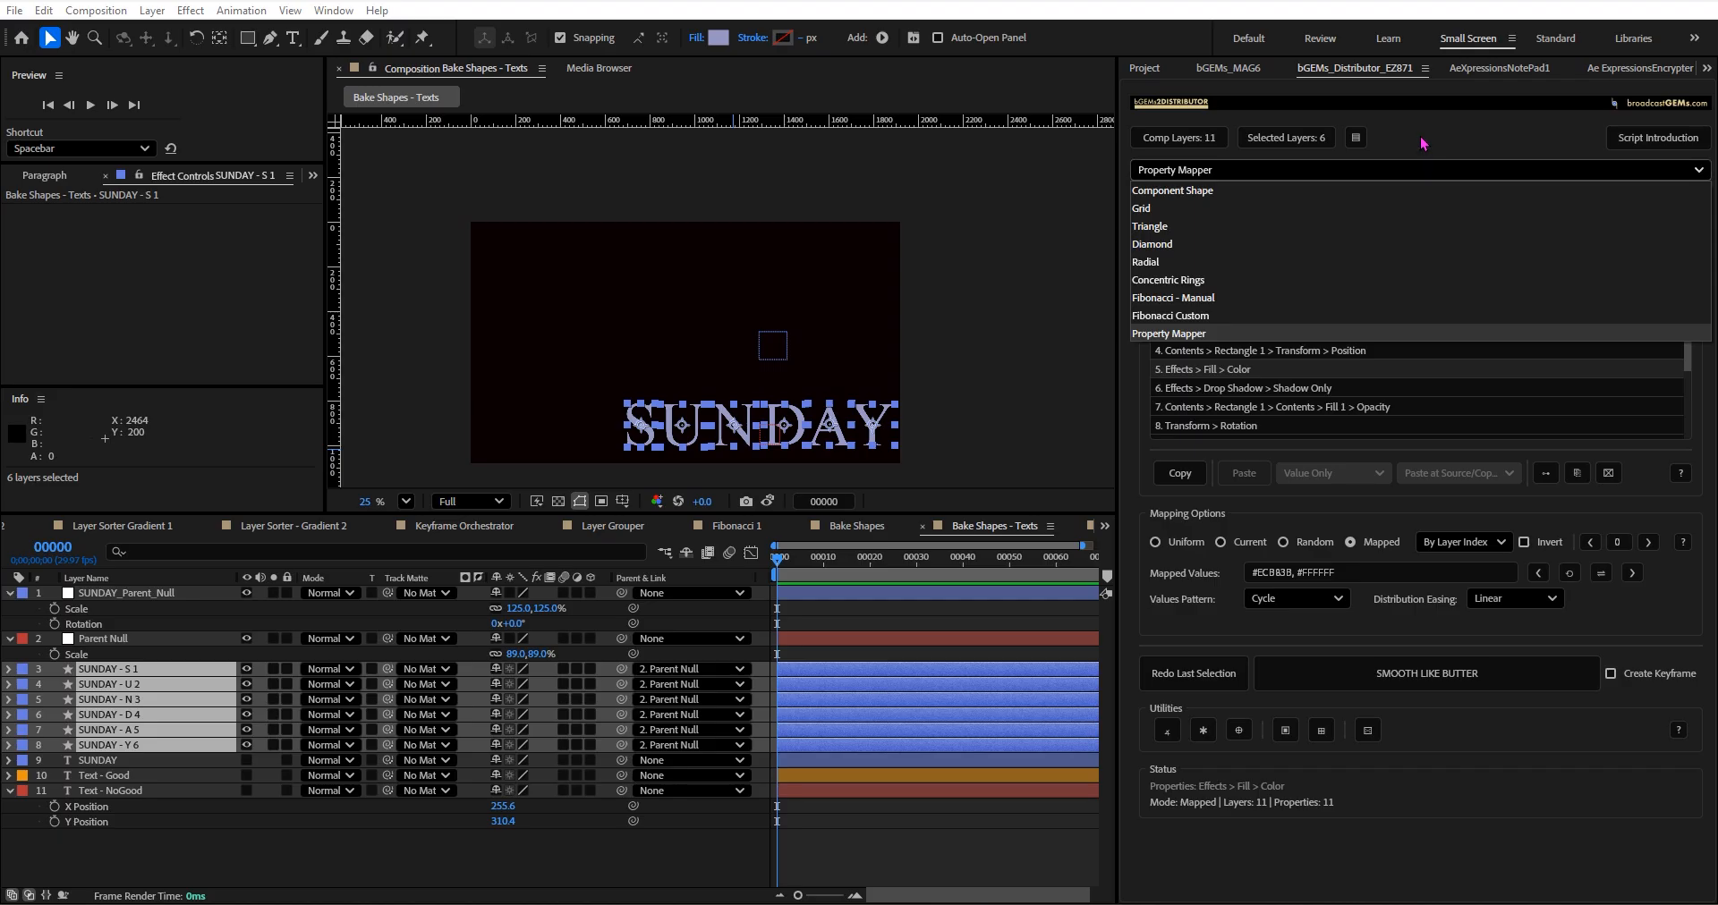
click(1181, 333)
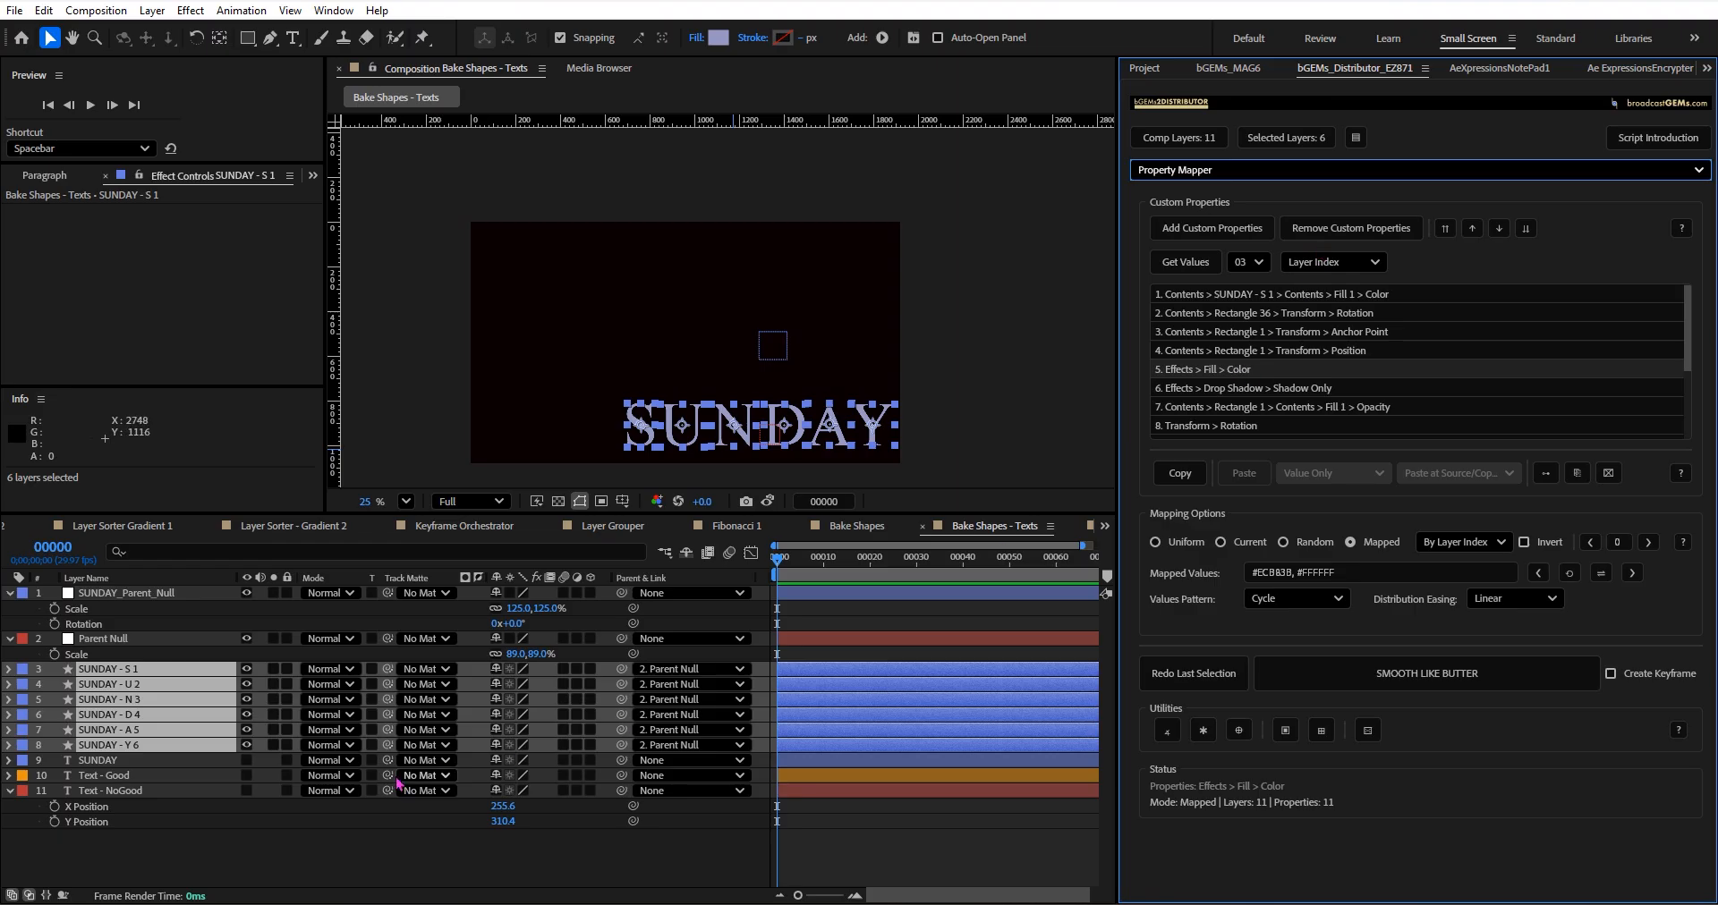
Reselect layers SUNDAY - S 1 through SUNDAY - Y 6 and apply the Fill effect to them.
click(300, 838)
click(202, 675)
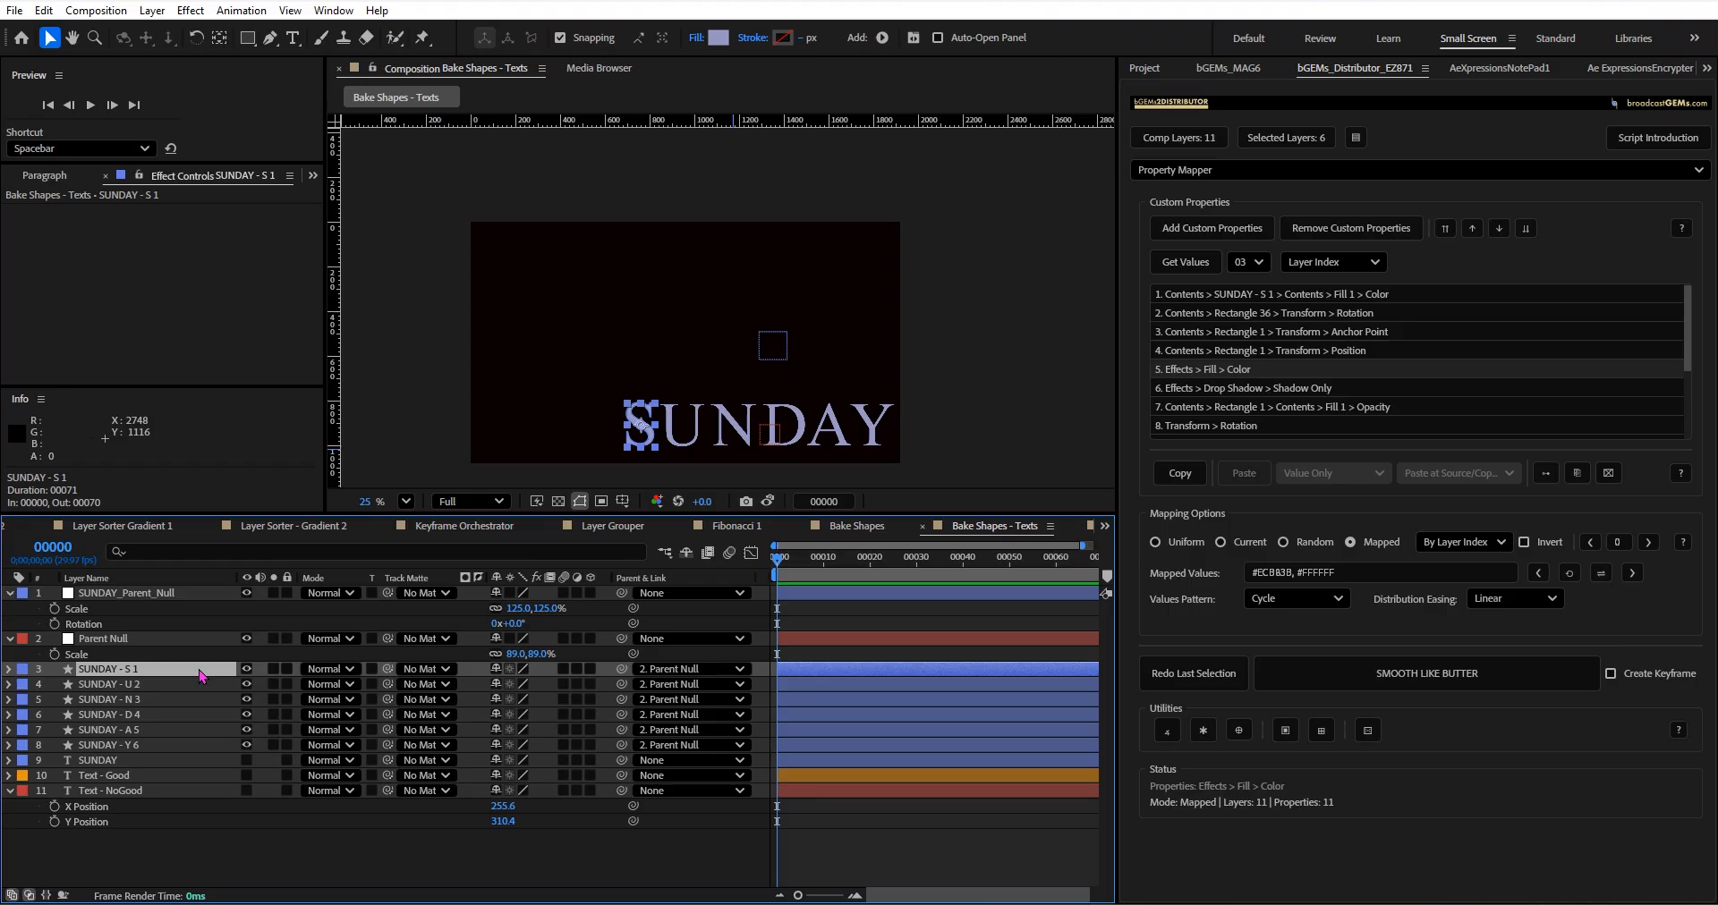
shift+click(161, 746)
click(190, 10)
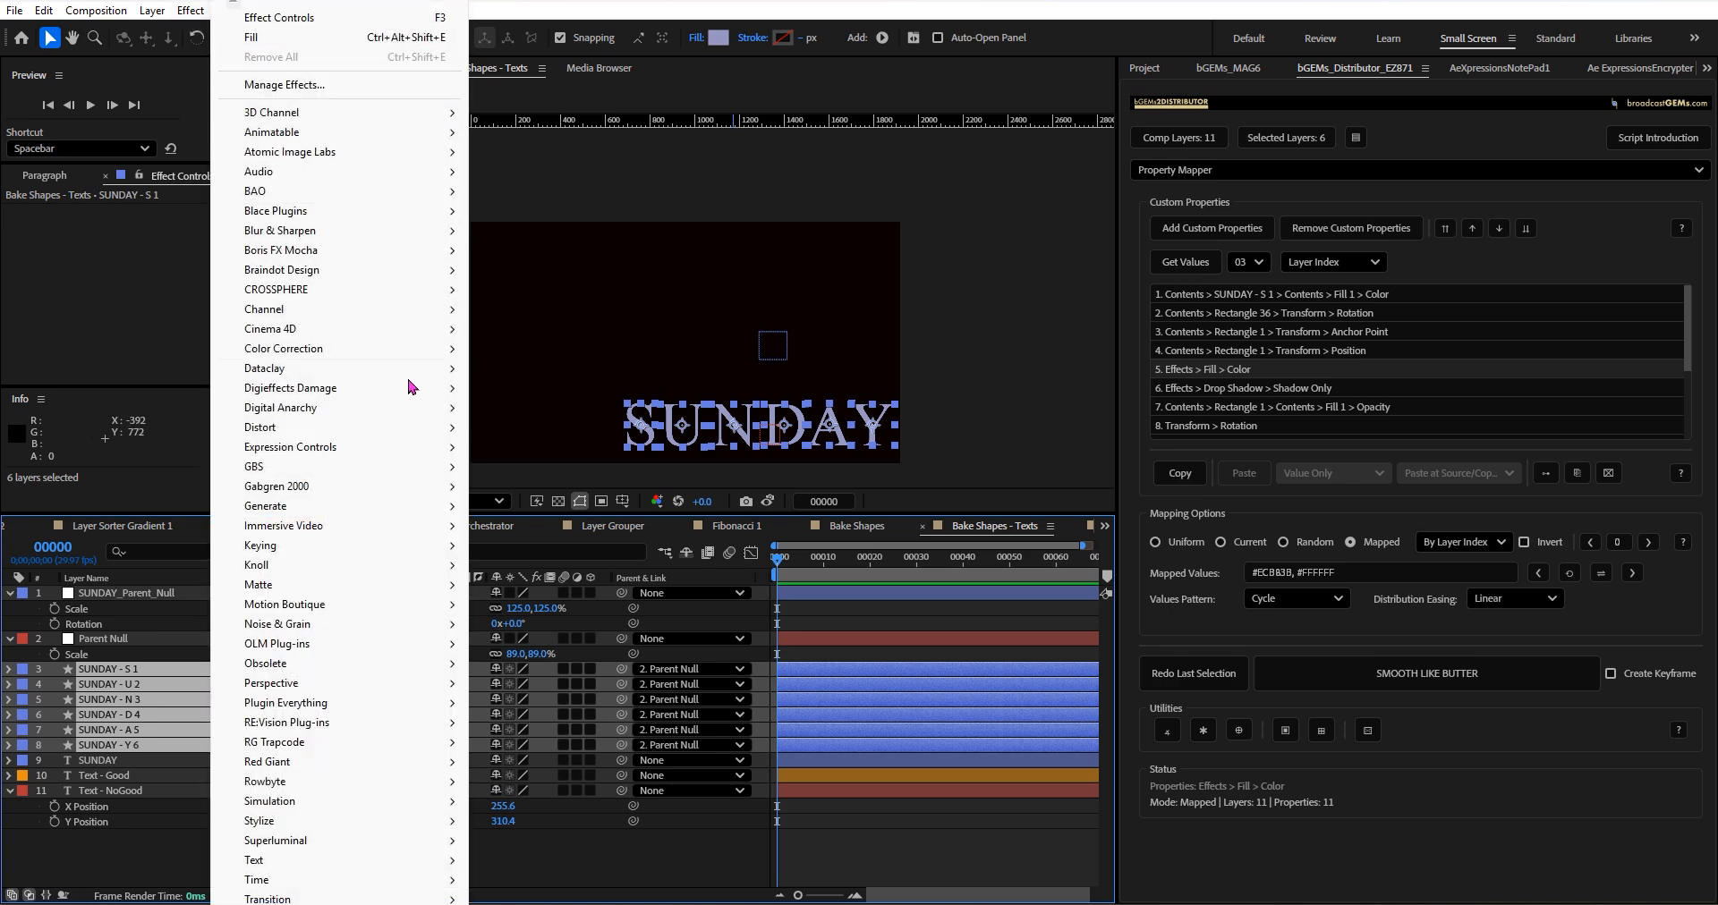
click(259, 37)
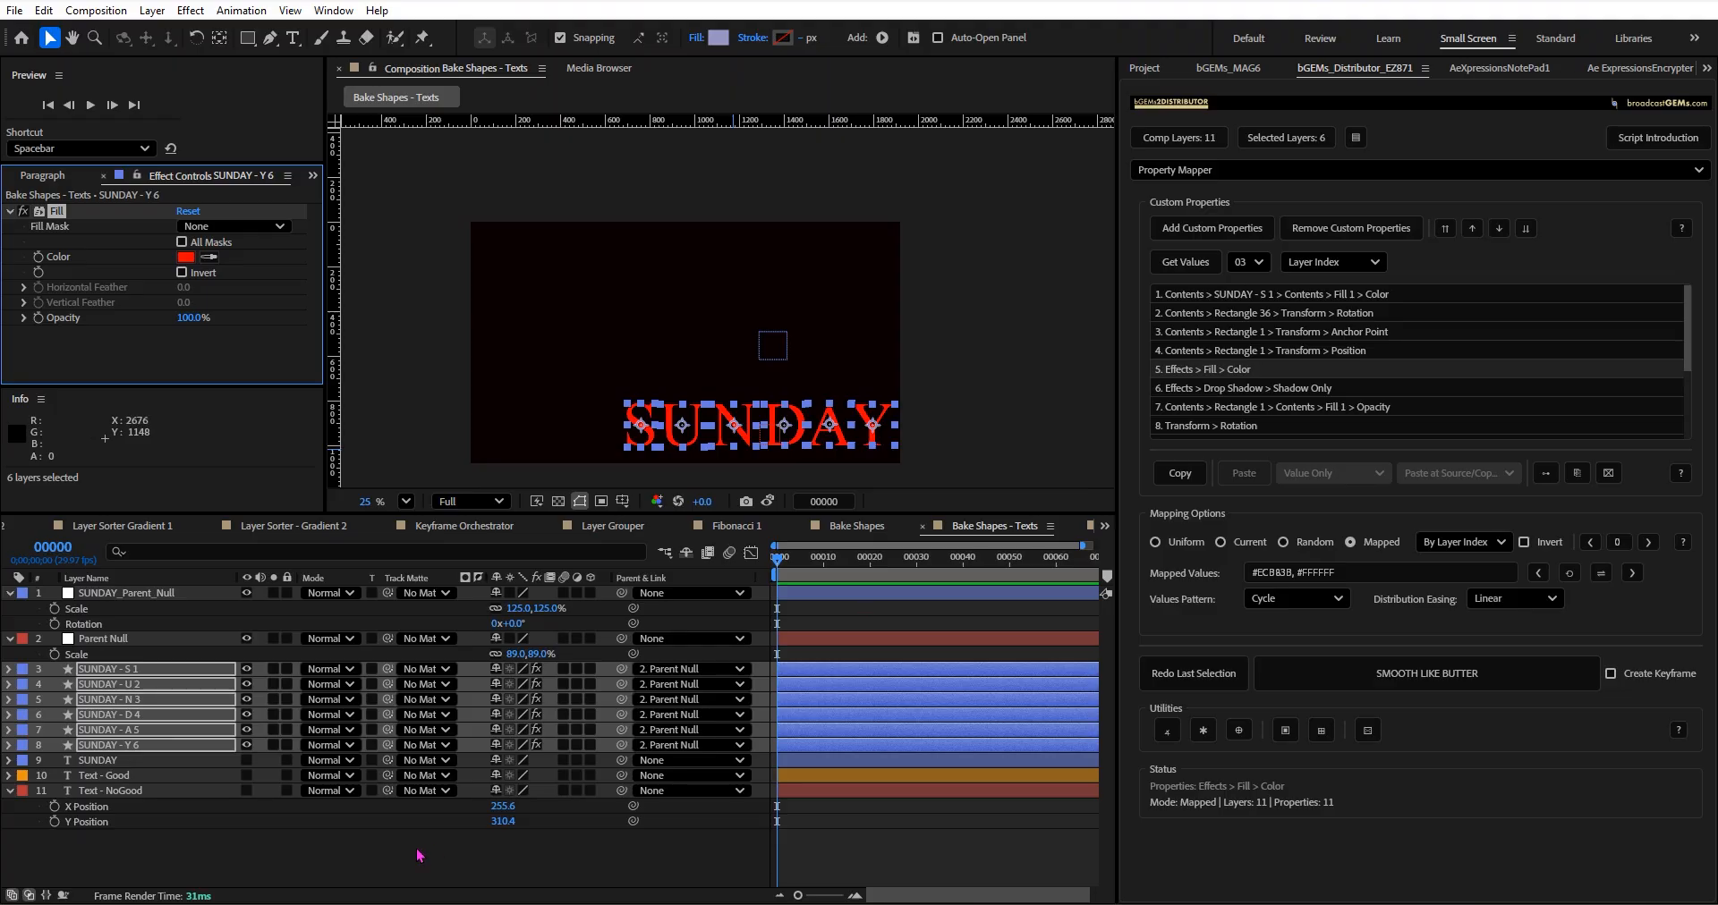
Widen the script panel and distribute the mapped orange and white colours in a cycle across the six letters' Fill effects.
click(327, 832)
click(166, 672)
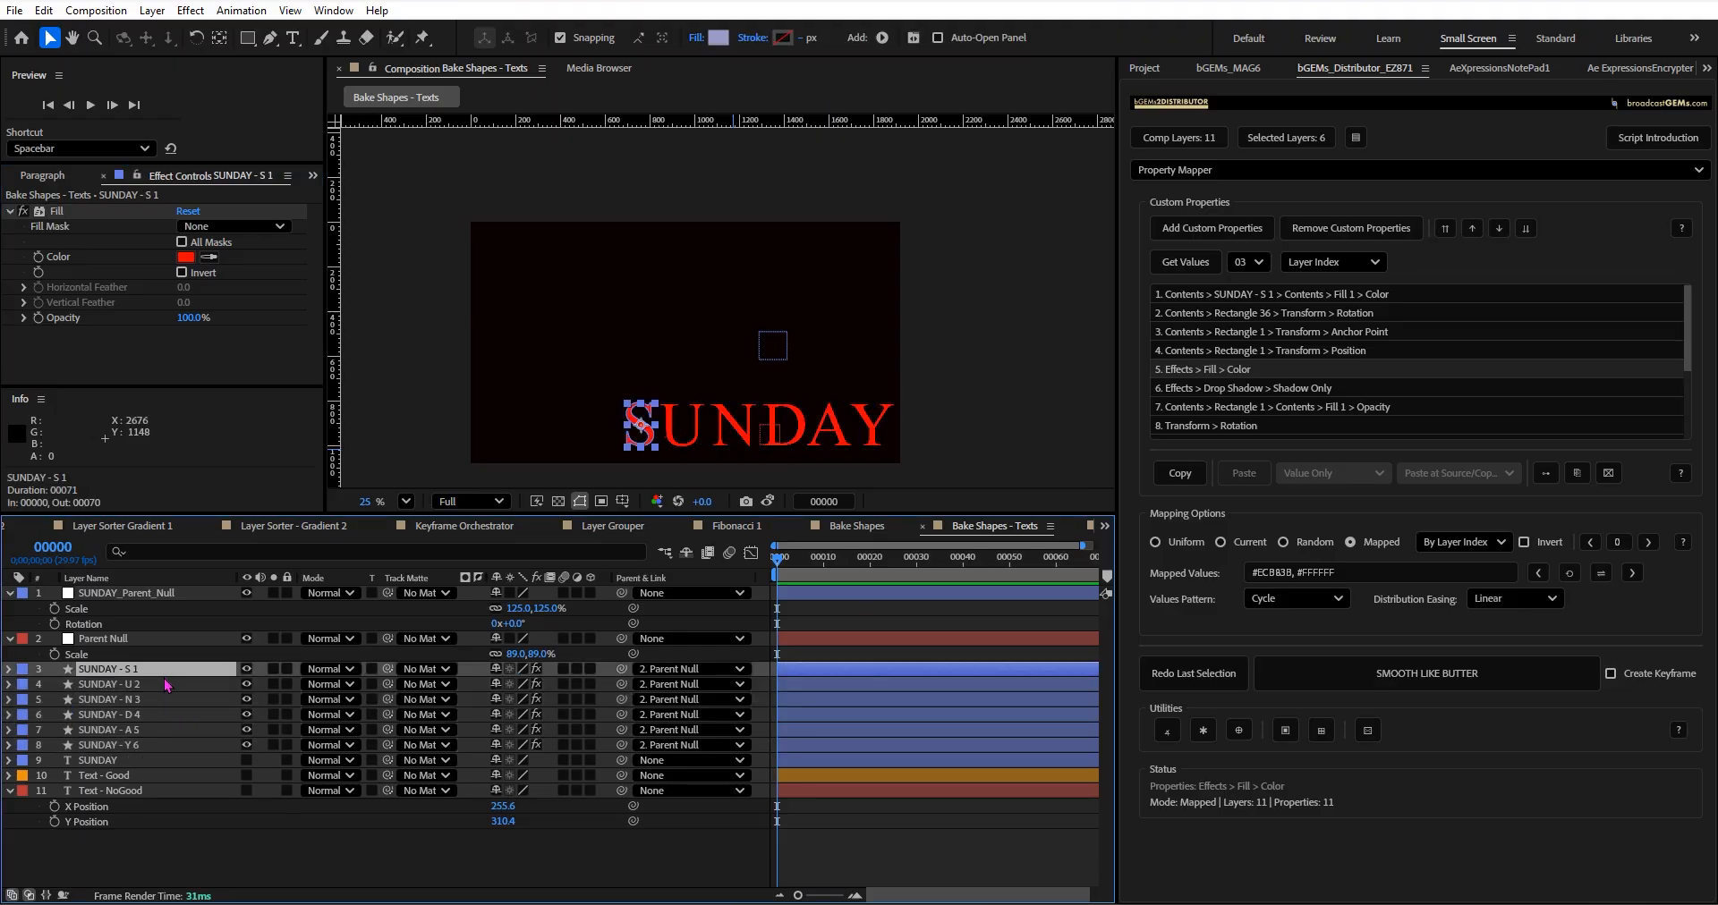
shift+click(167, 745)
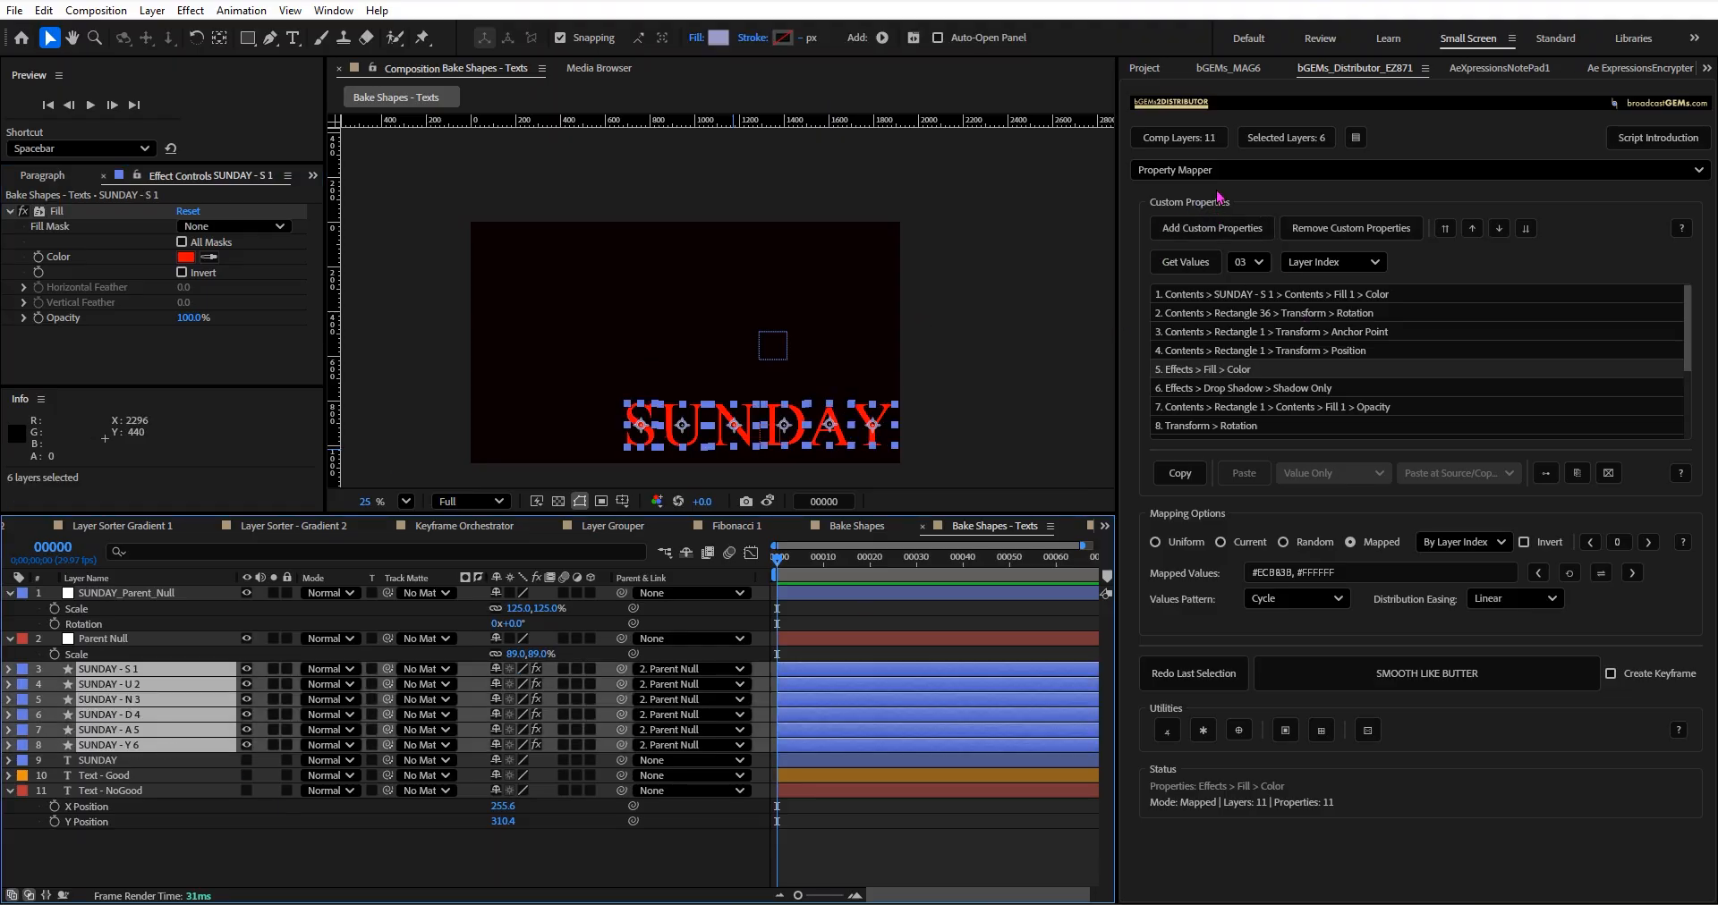
click(1234, 65)
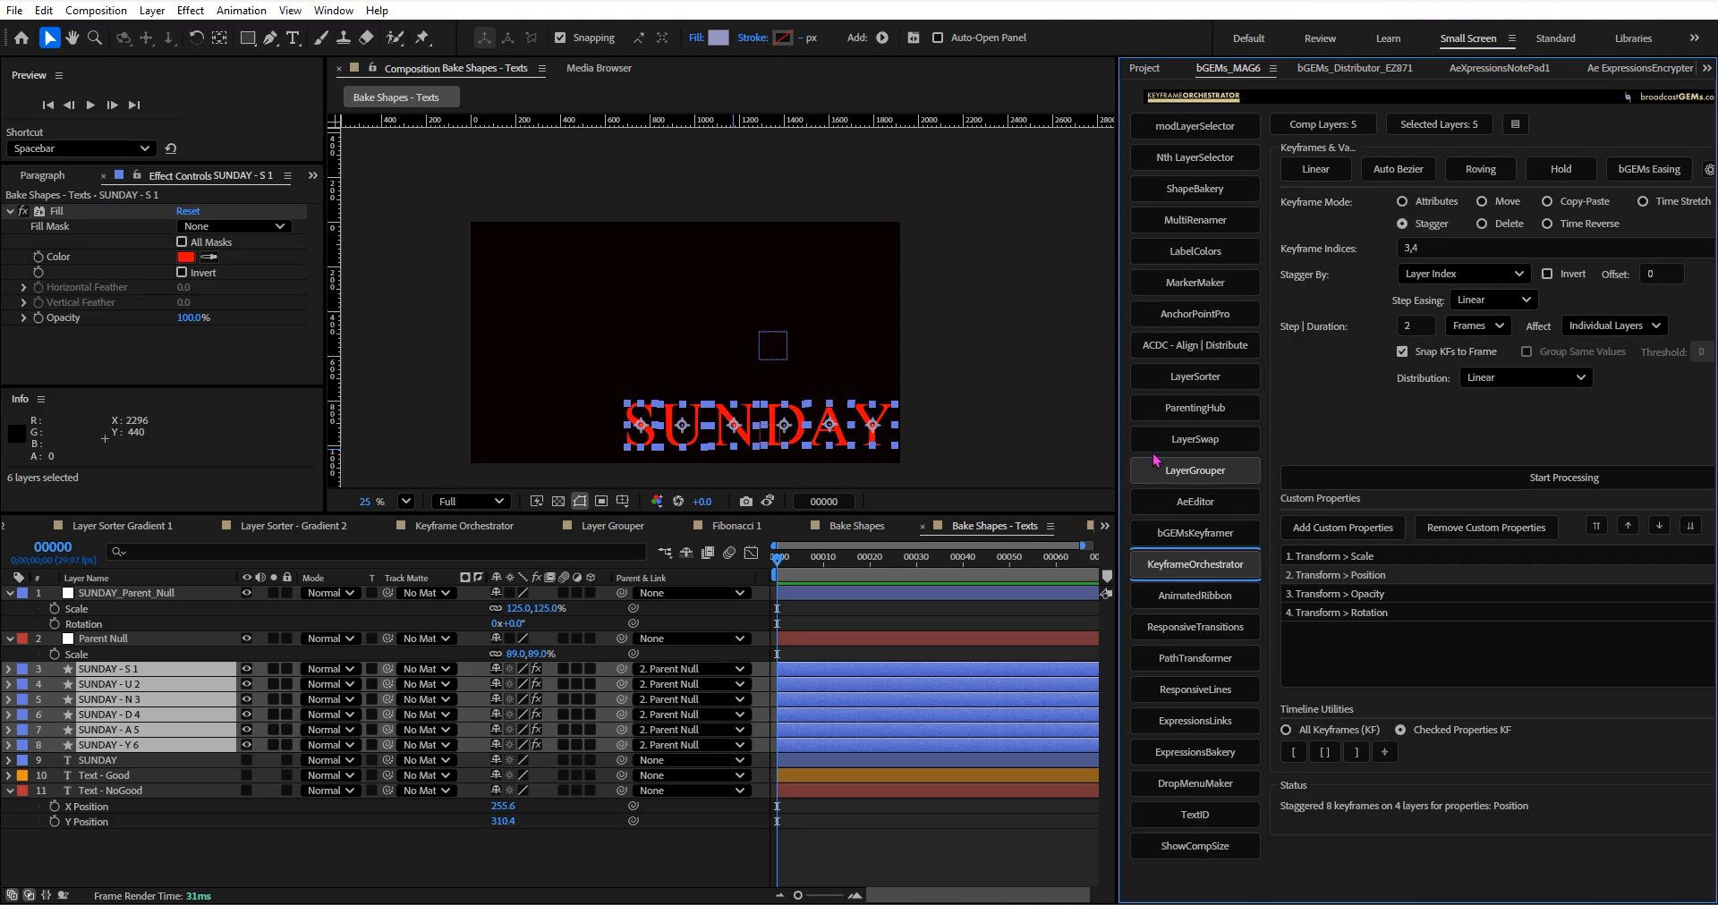
drag(1118, 446, 1091, 431)
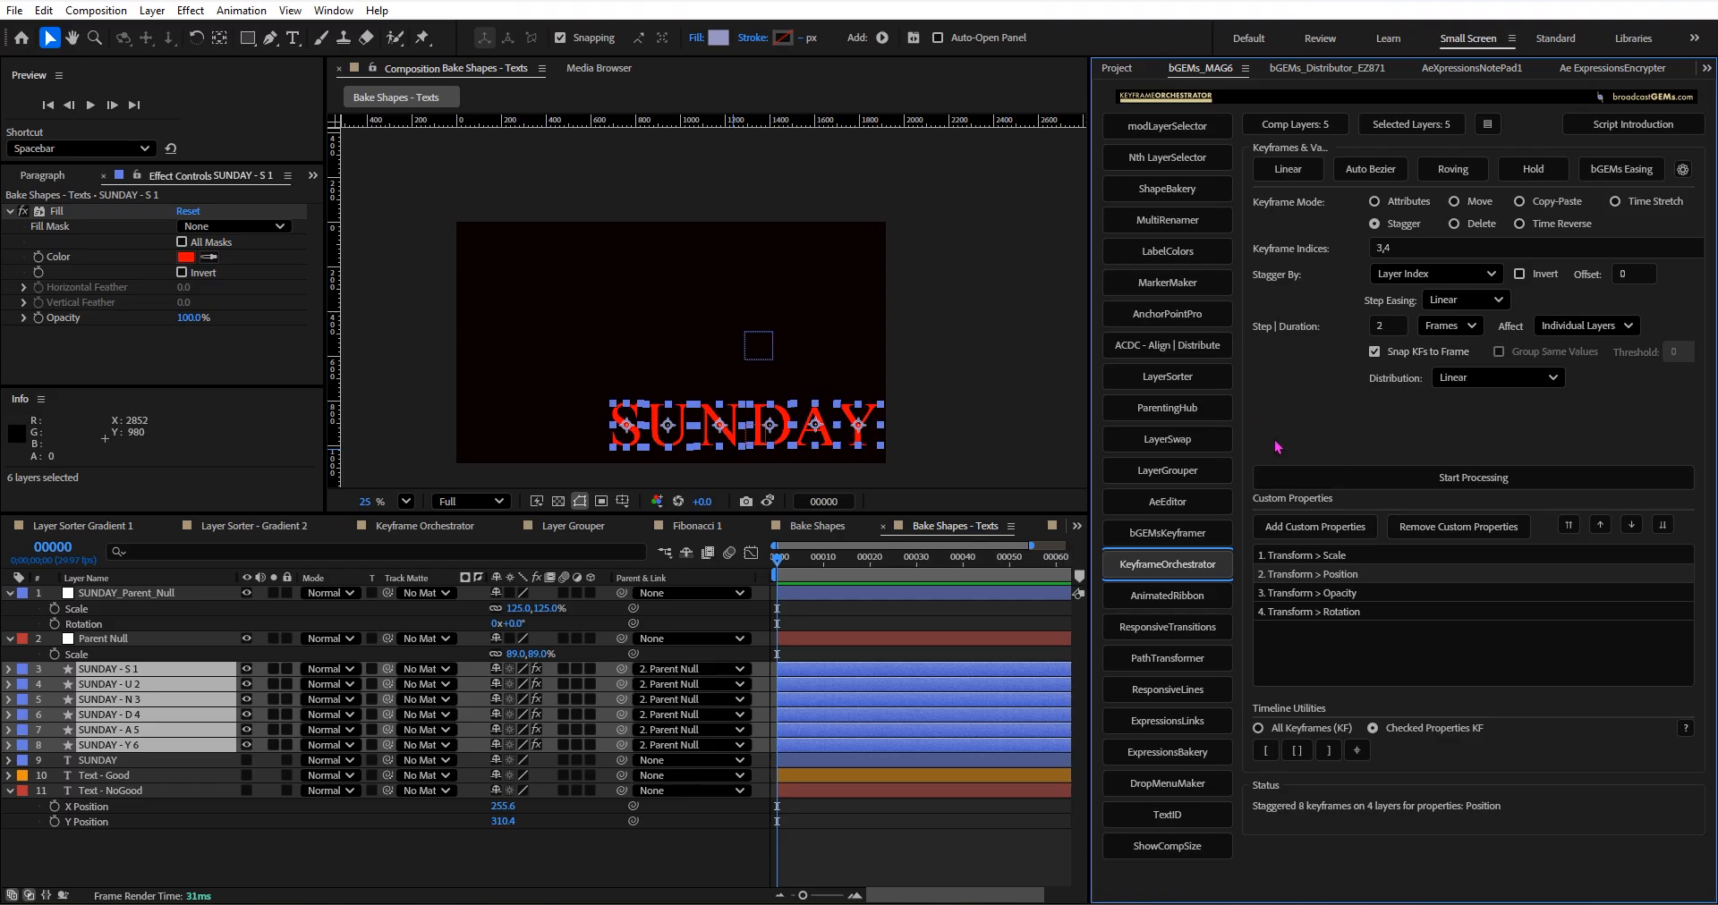
click(1350, 68)
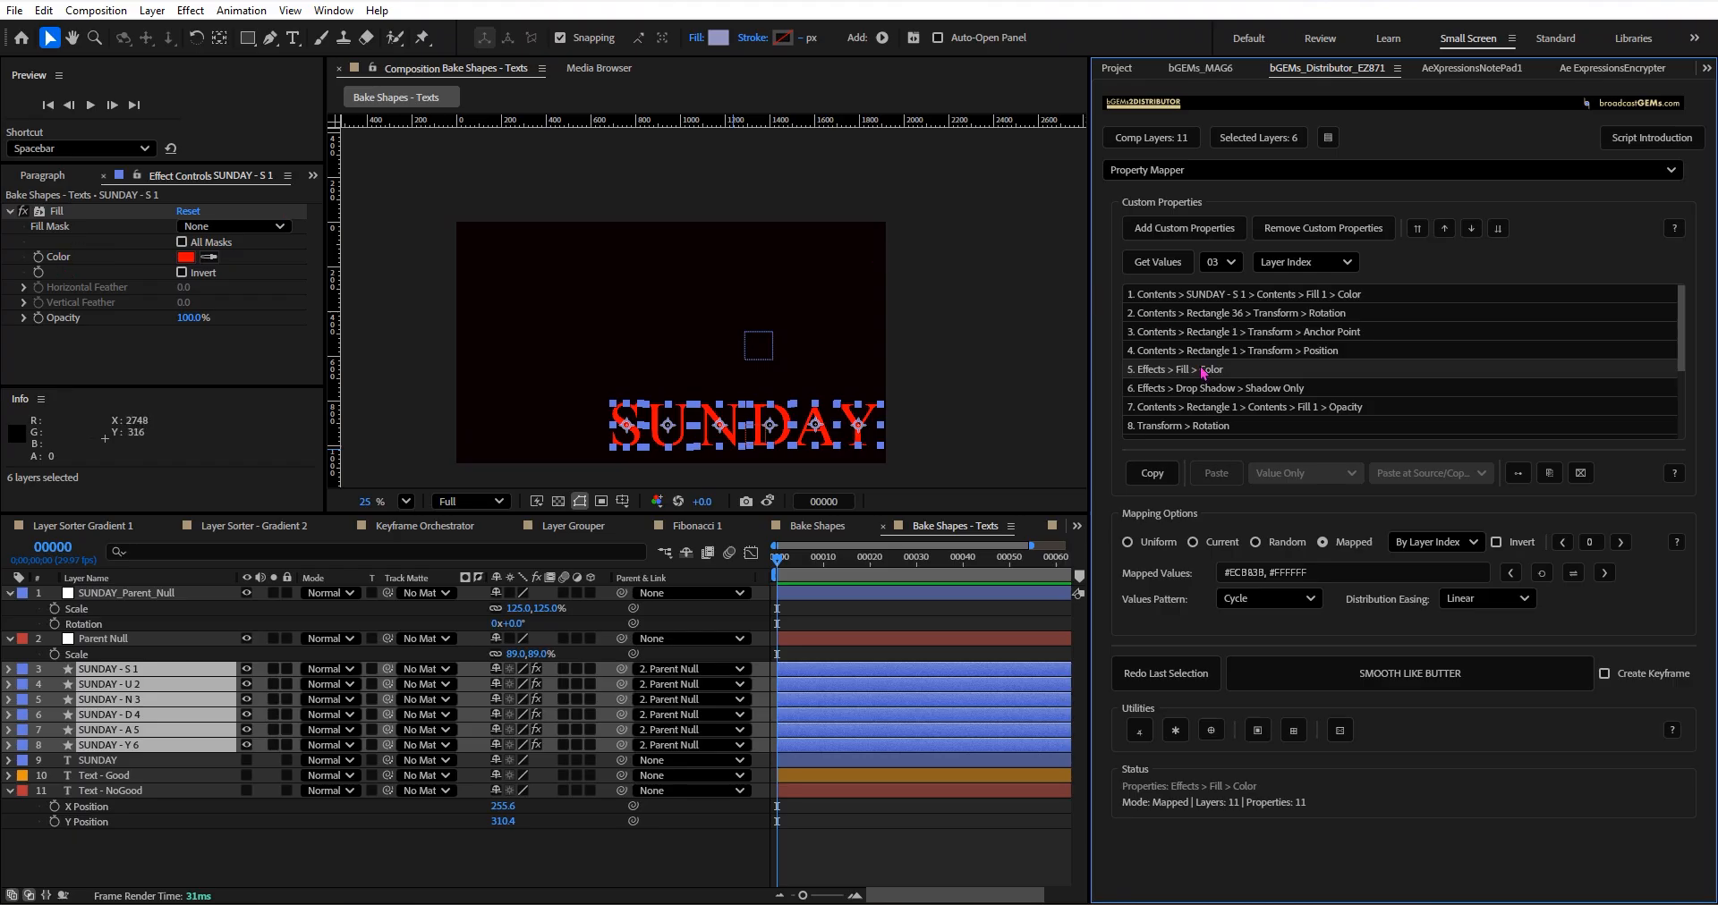
click(1339, 677)
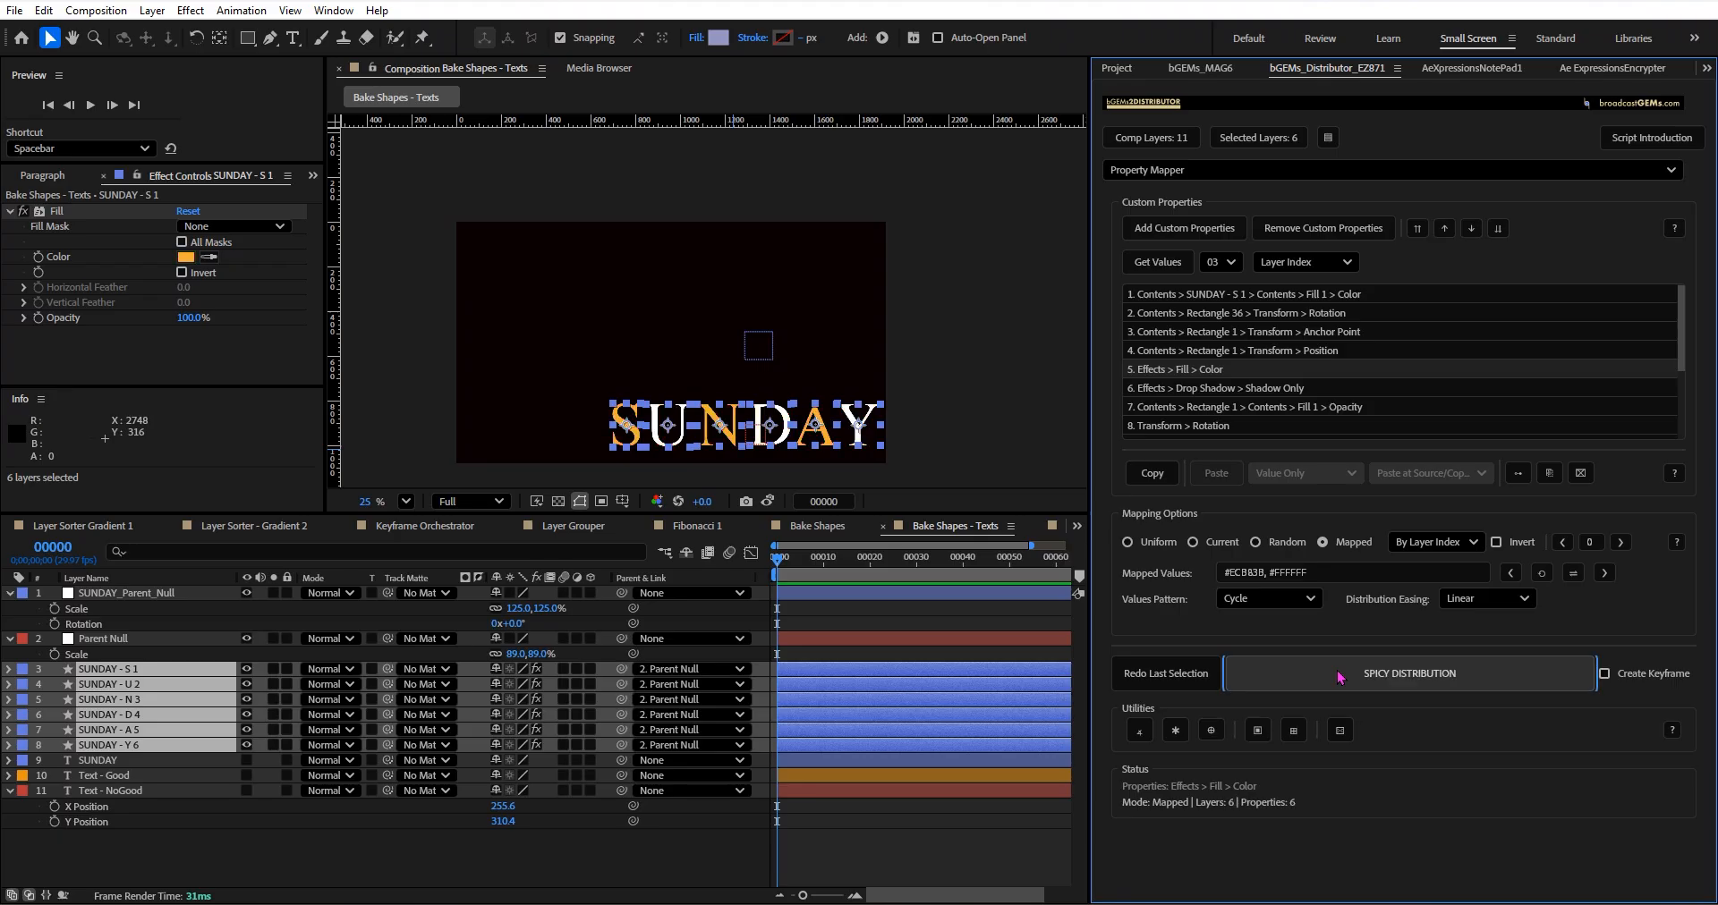
Set the values pattern to Interpolation On and redistribute the mapped colours across the six letters' Fill effects.
click(1270, 611)
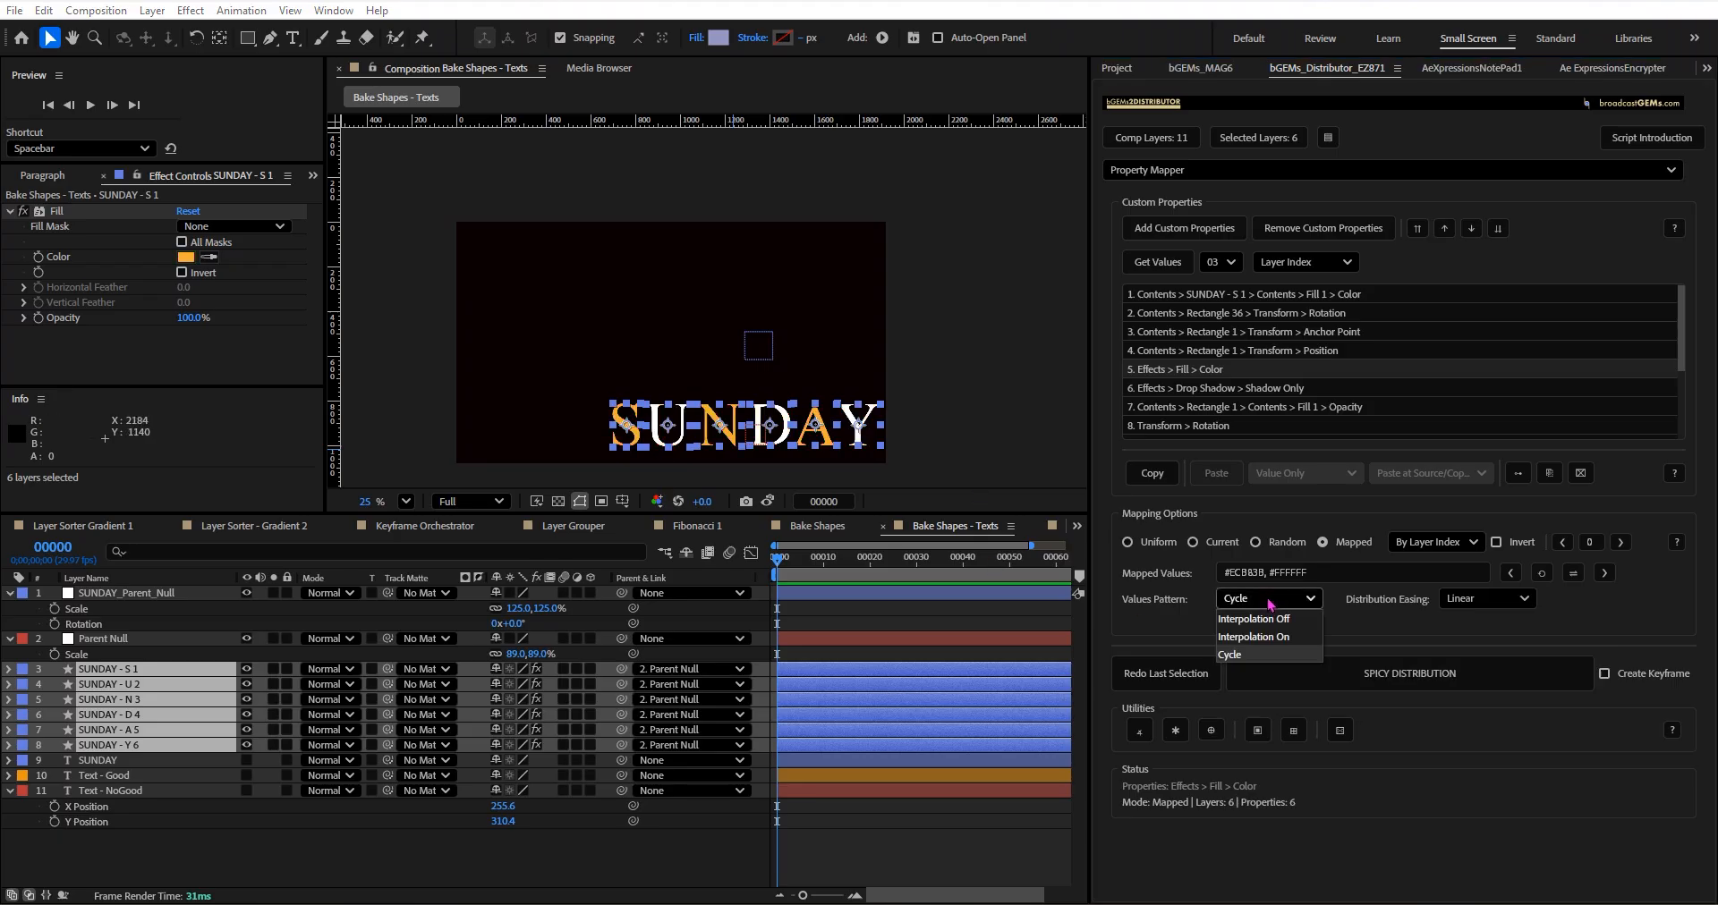
click(1289, 639)
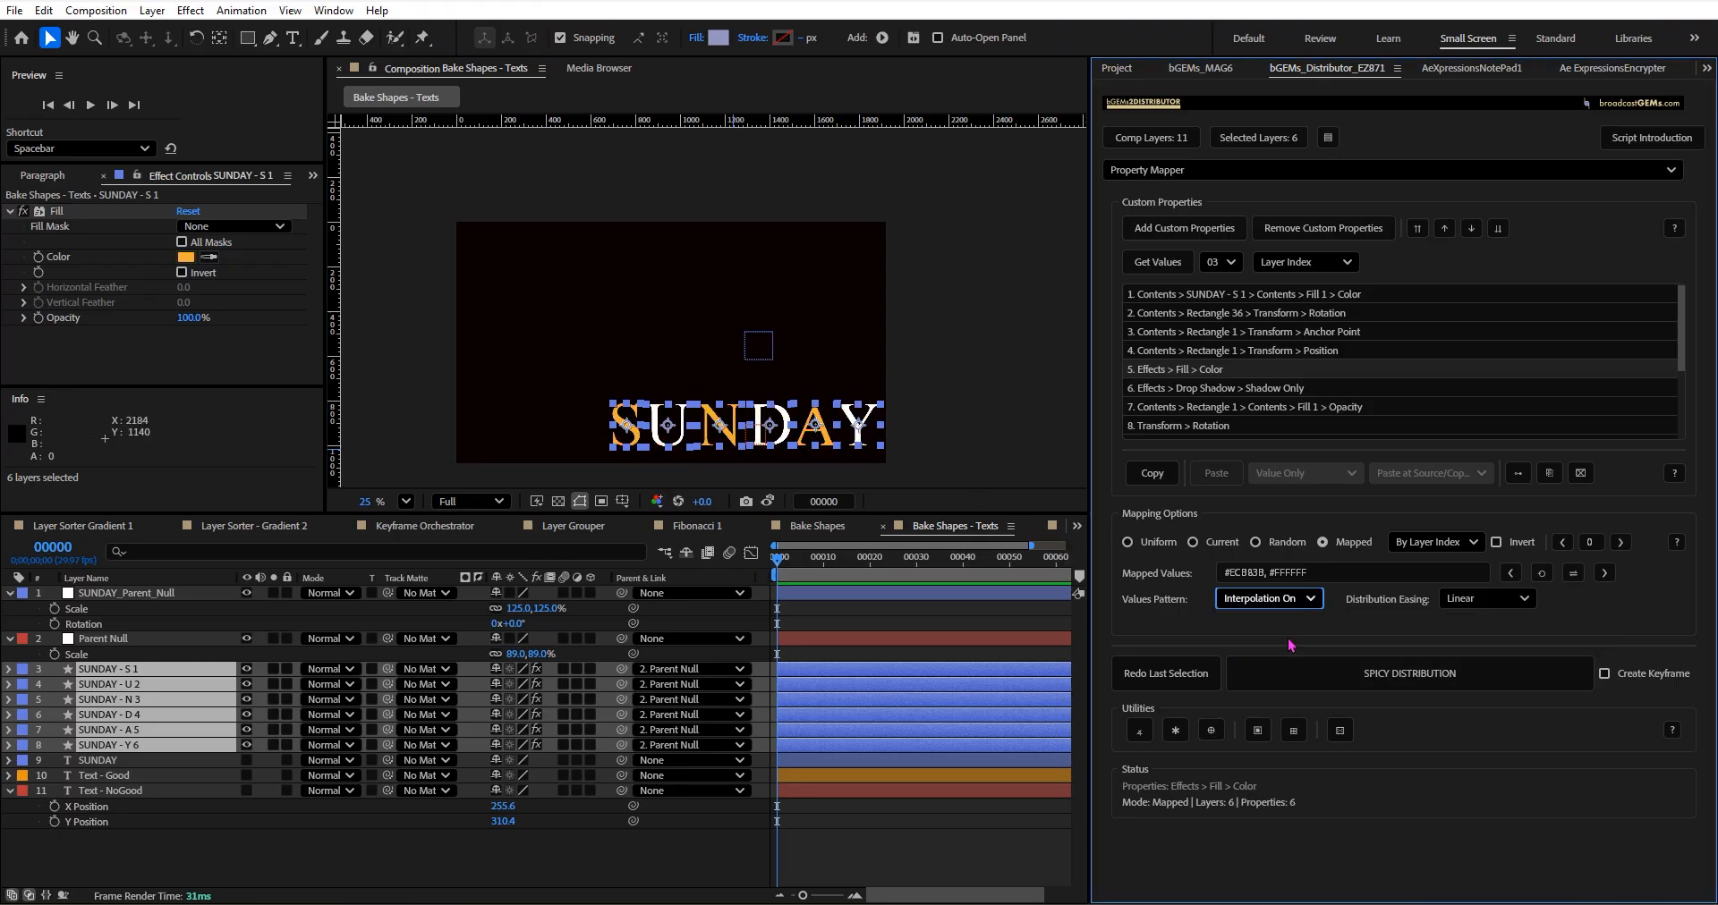
click(1335, 681)
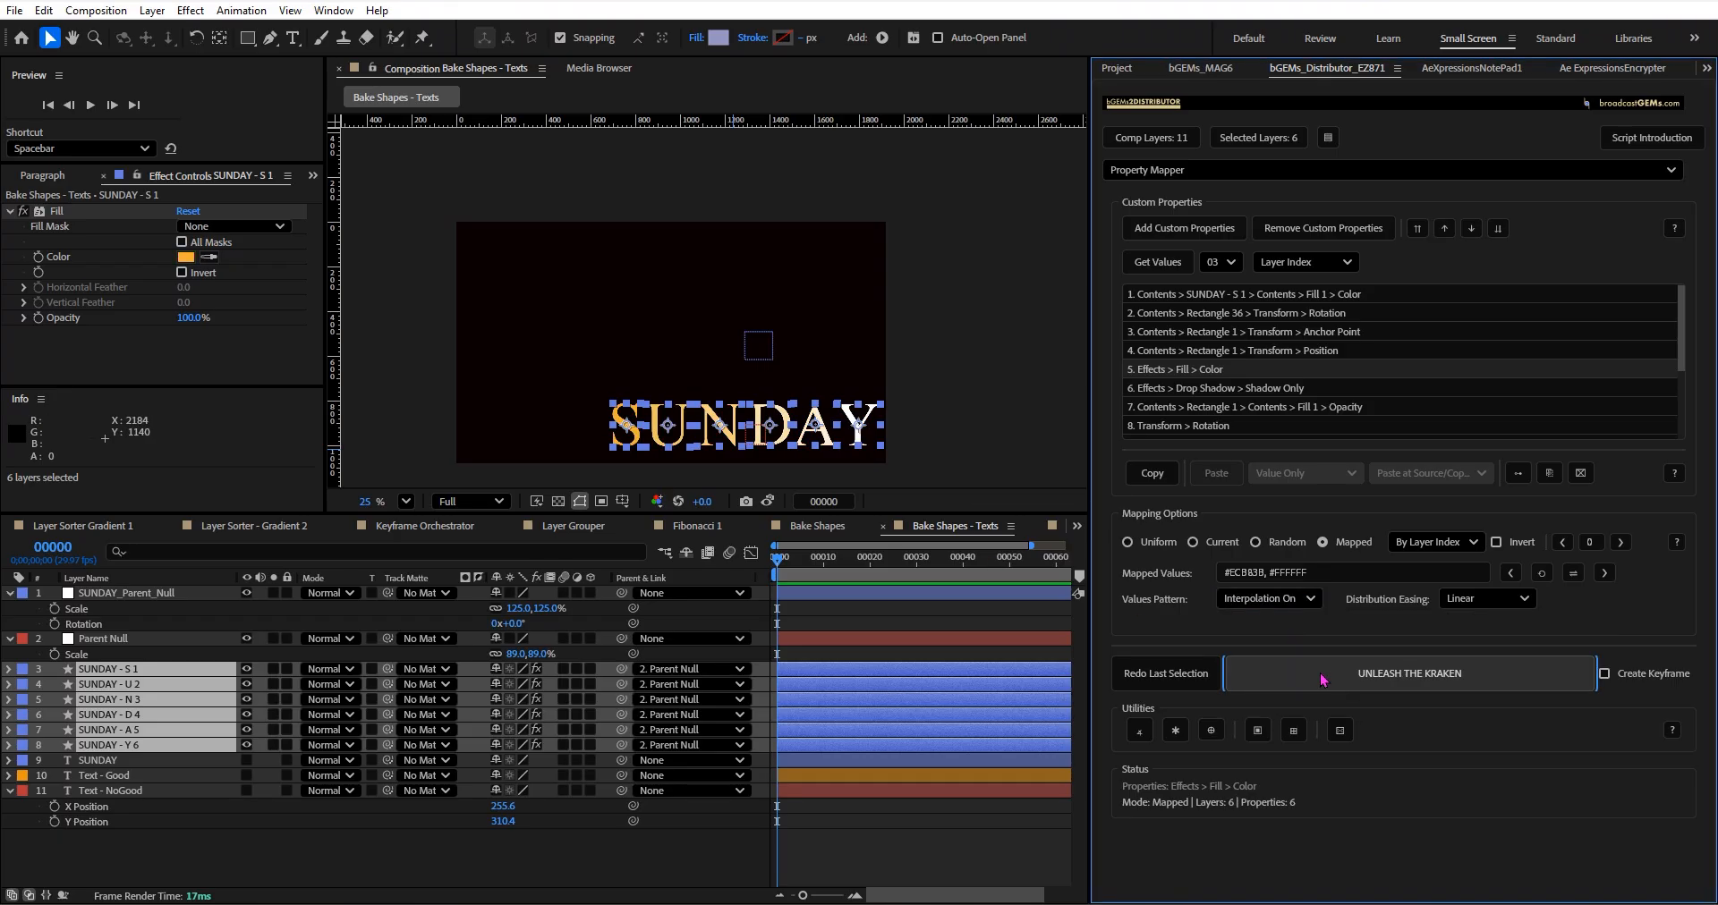
click(292, 876)
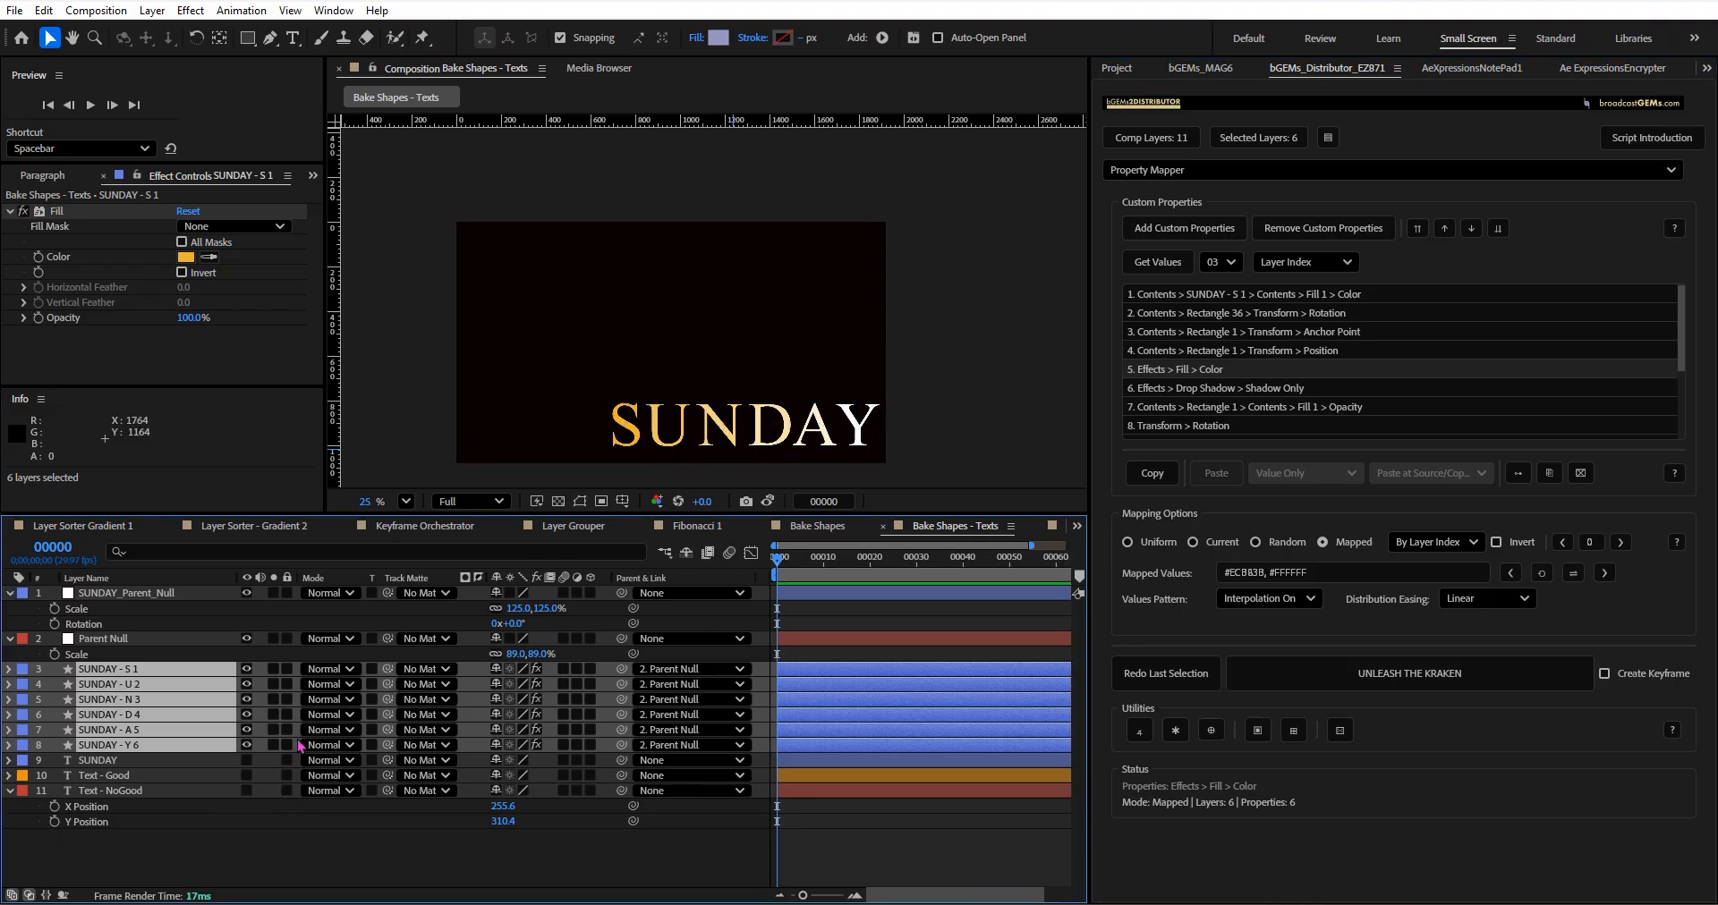
Set the Parent Null's scale to 48% and select the null layer.
mouse_move(511, 659)
mouse_down()
mouse_move(738, 559)
mouse_move(487, 671)
mouse_up()
click(179, 639)
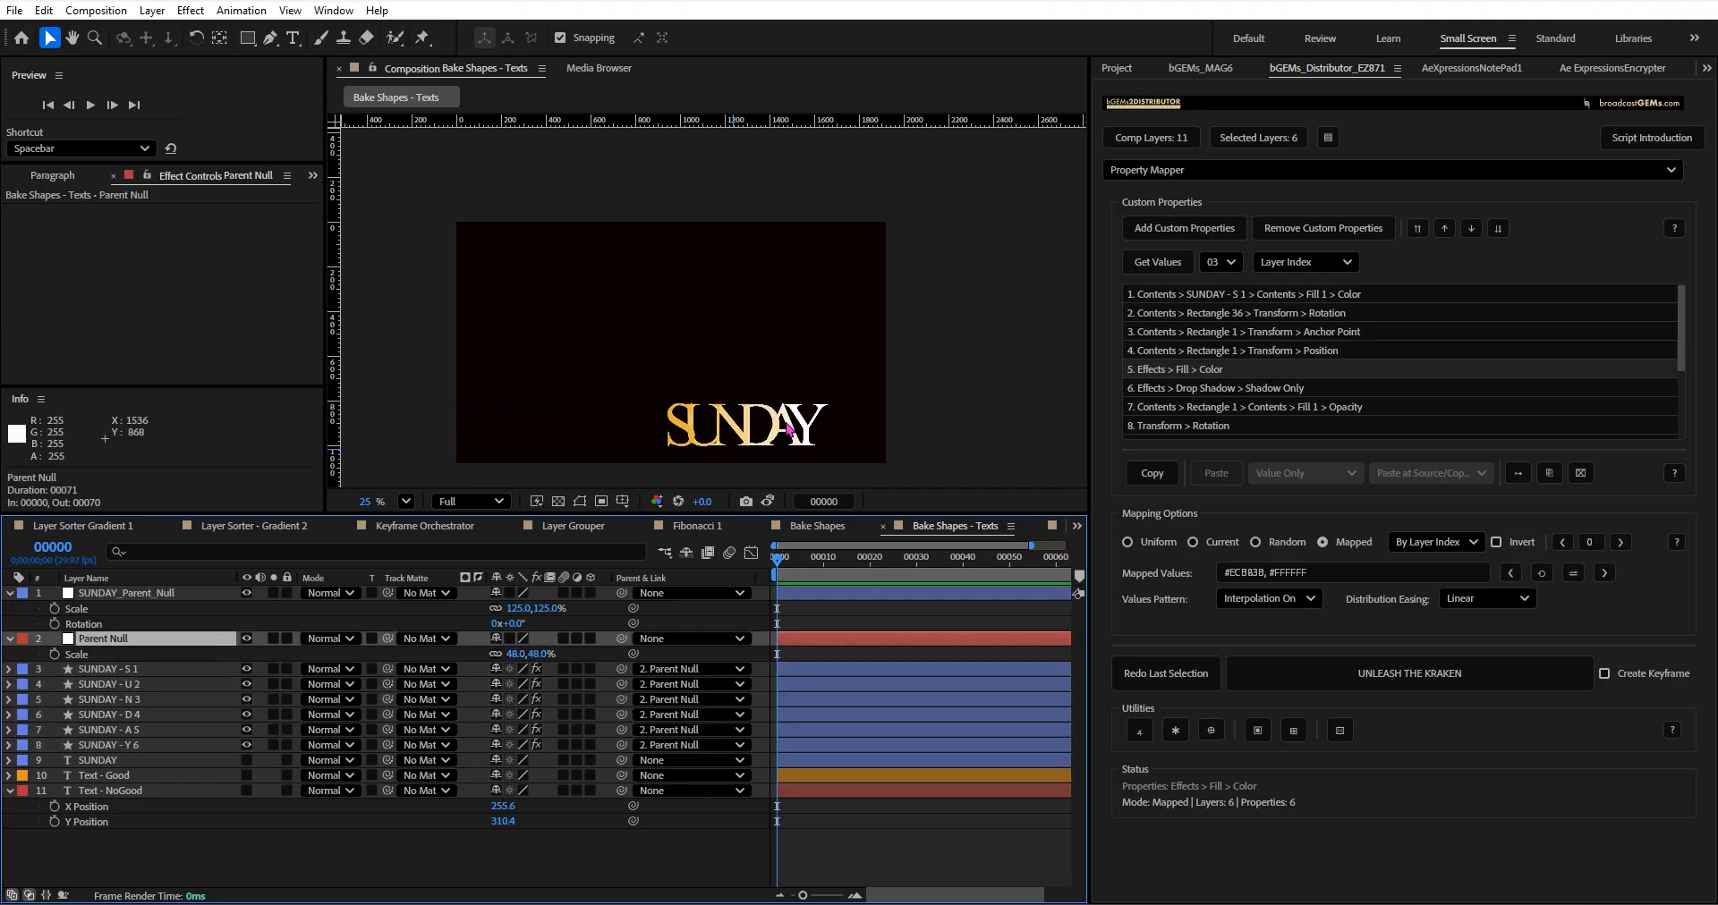
drag(756, 424, 725, 357)
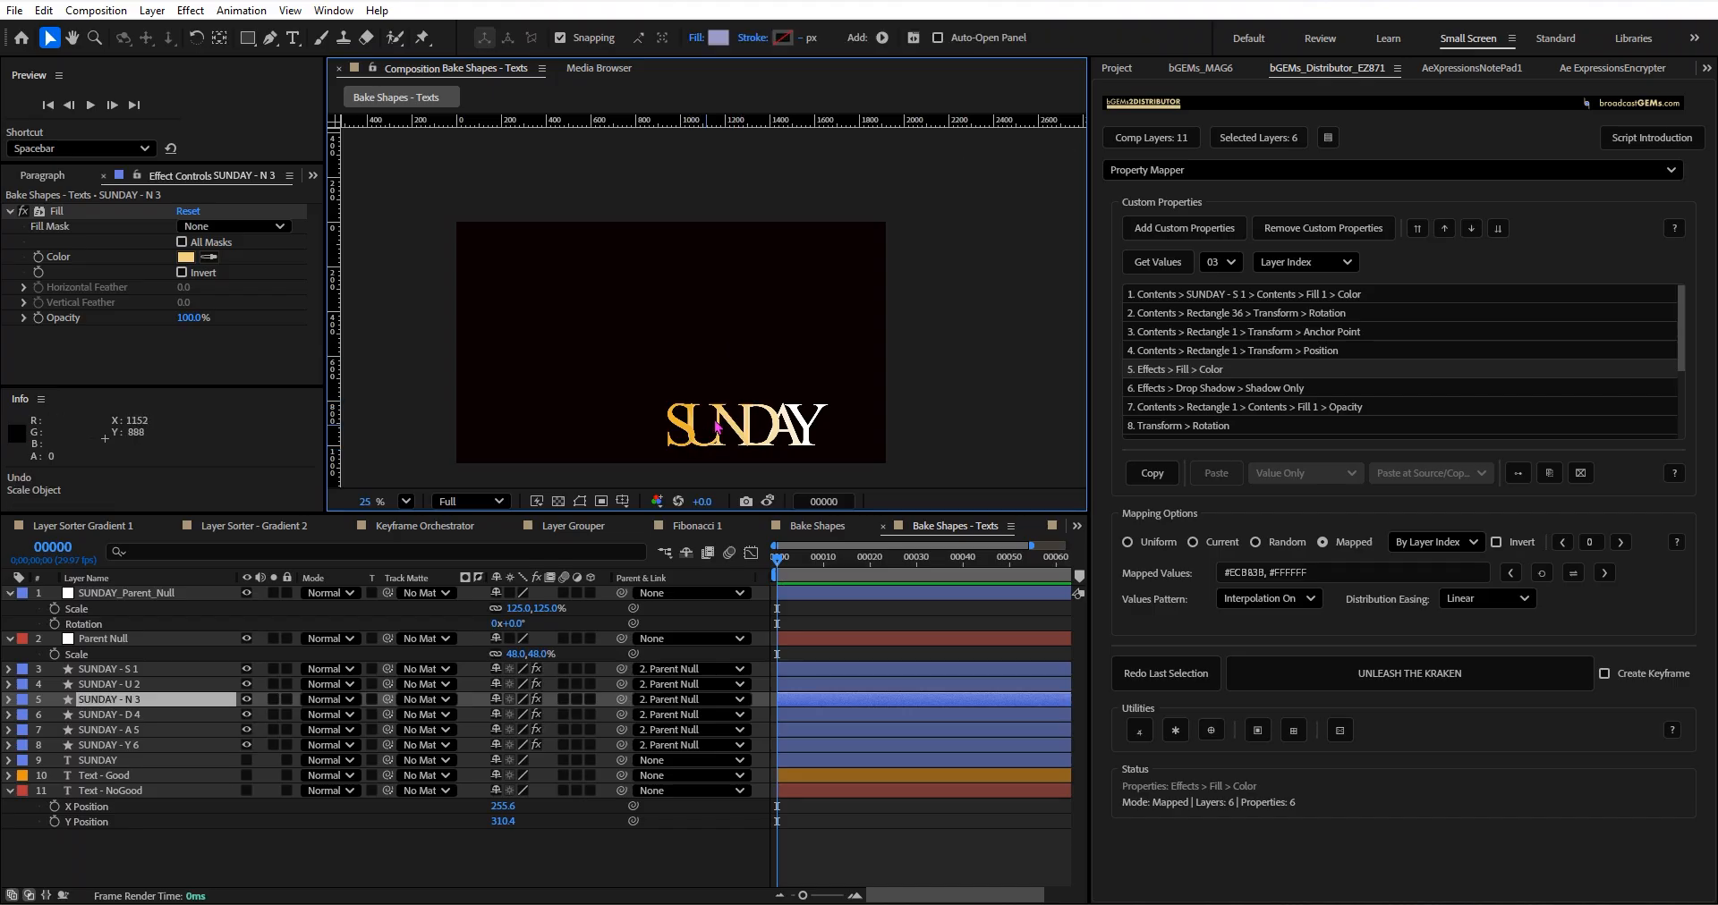
key(ctrl+z)
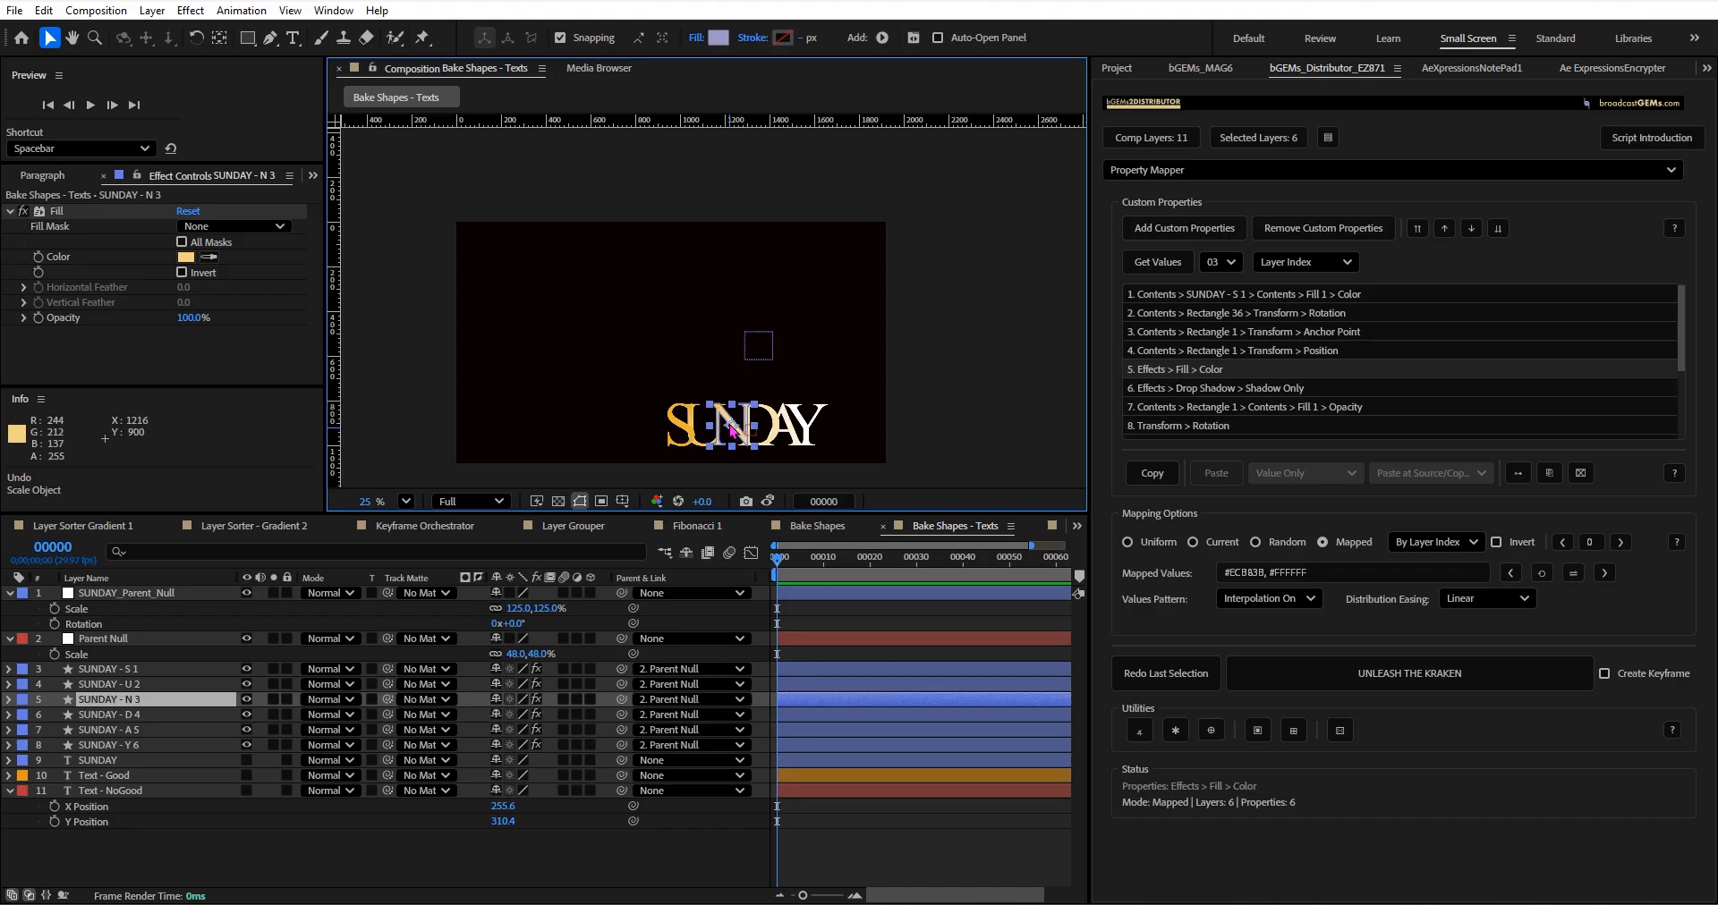
drag(727, 426, 607, 285)
key(ctrl+z)
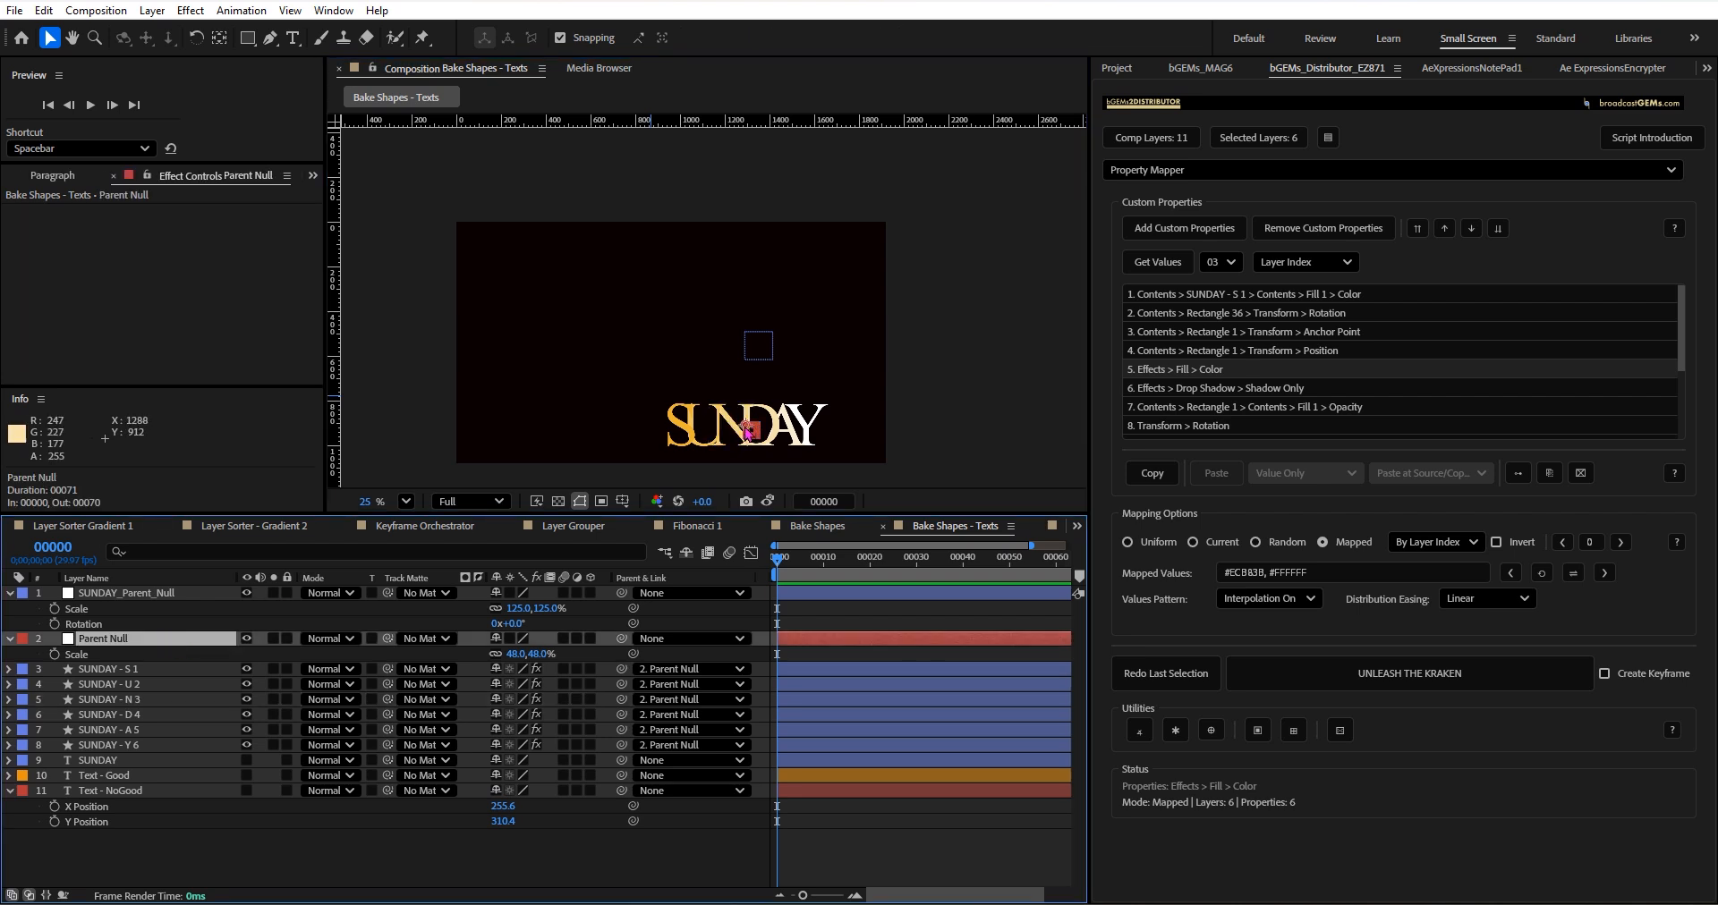
Move the Parent Null with its letters to about 765, 367 and set its scale to 79%.
drag(749, 427, 631, 307)
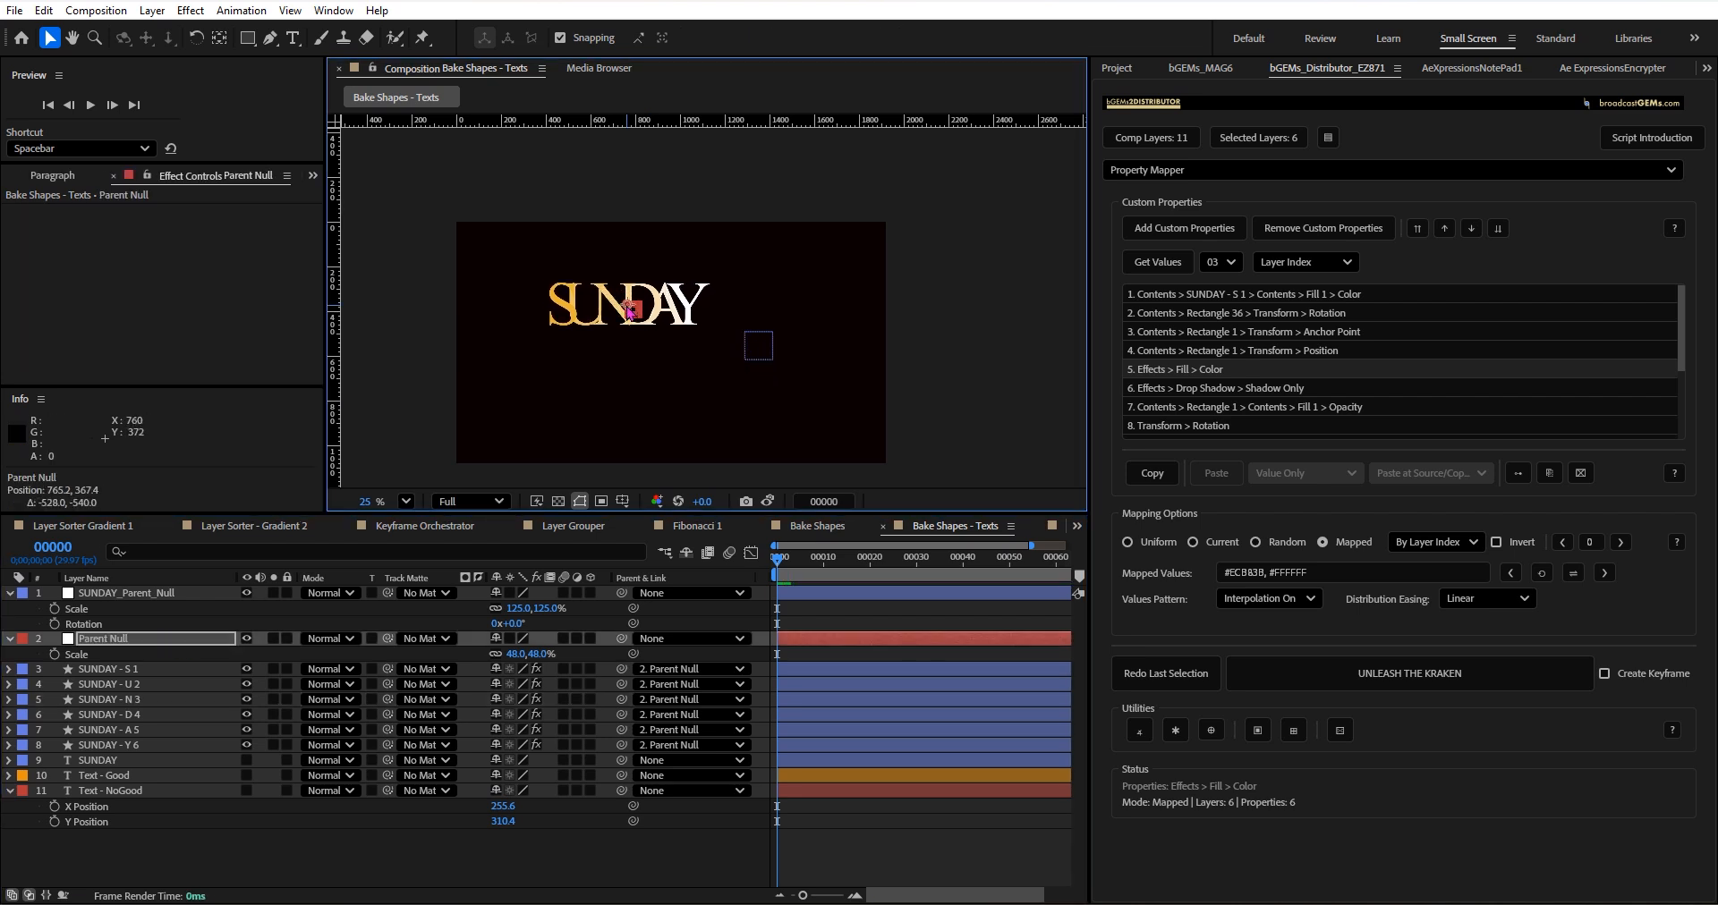
drag(512, 662, 444, 565)
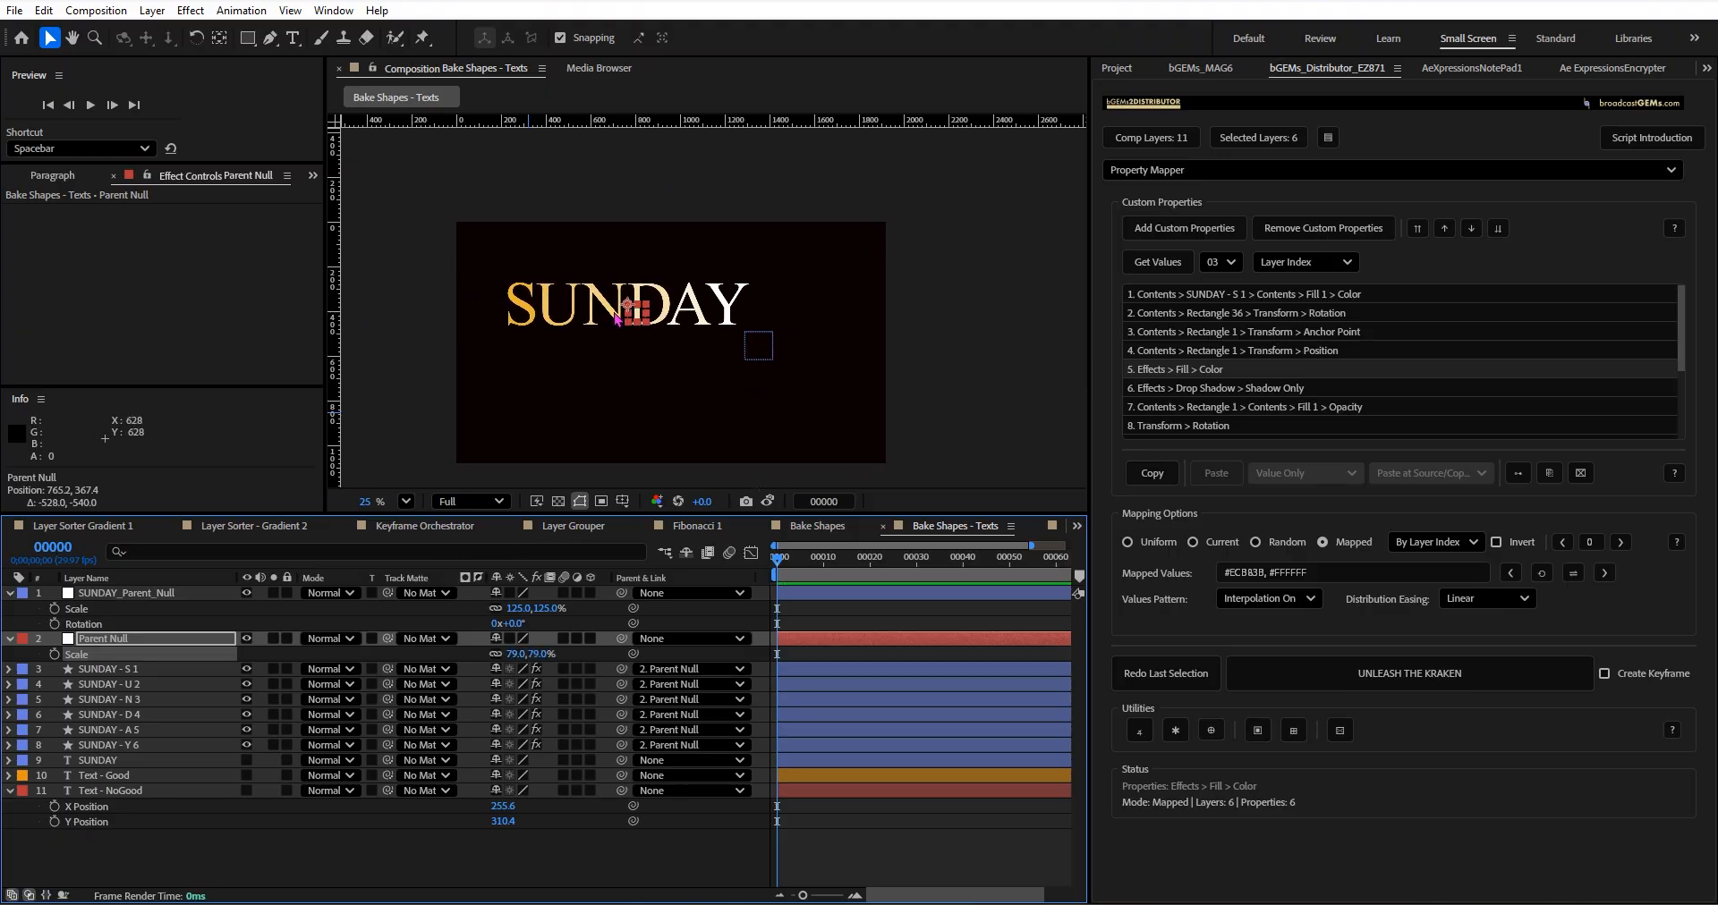
Unparent layers SUNDAY - S 1 through SUNDAY - Y 6 and move the Parent Null to about 781, 291.
click(158, 671)
shift+click(147, 746)
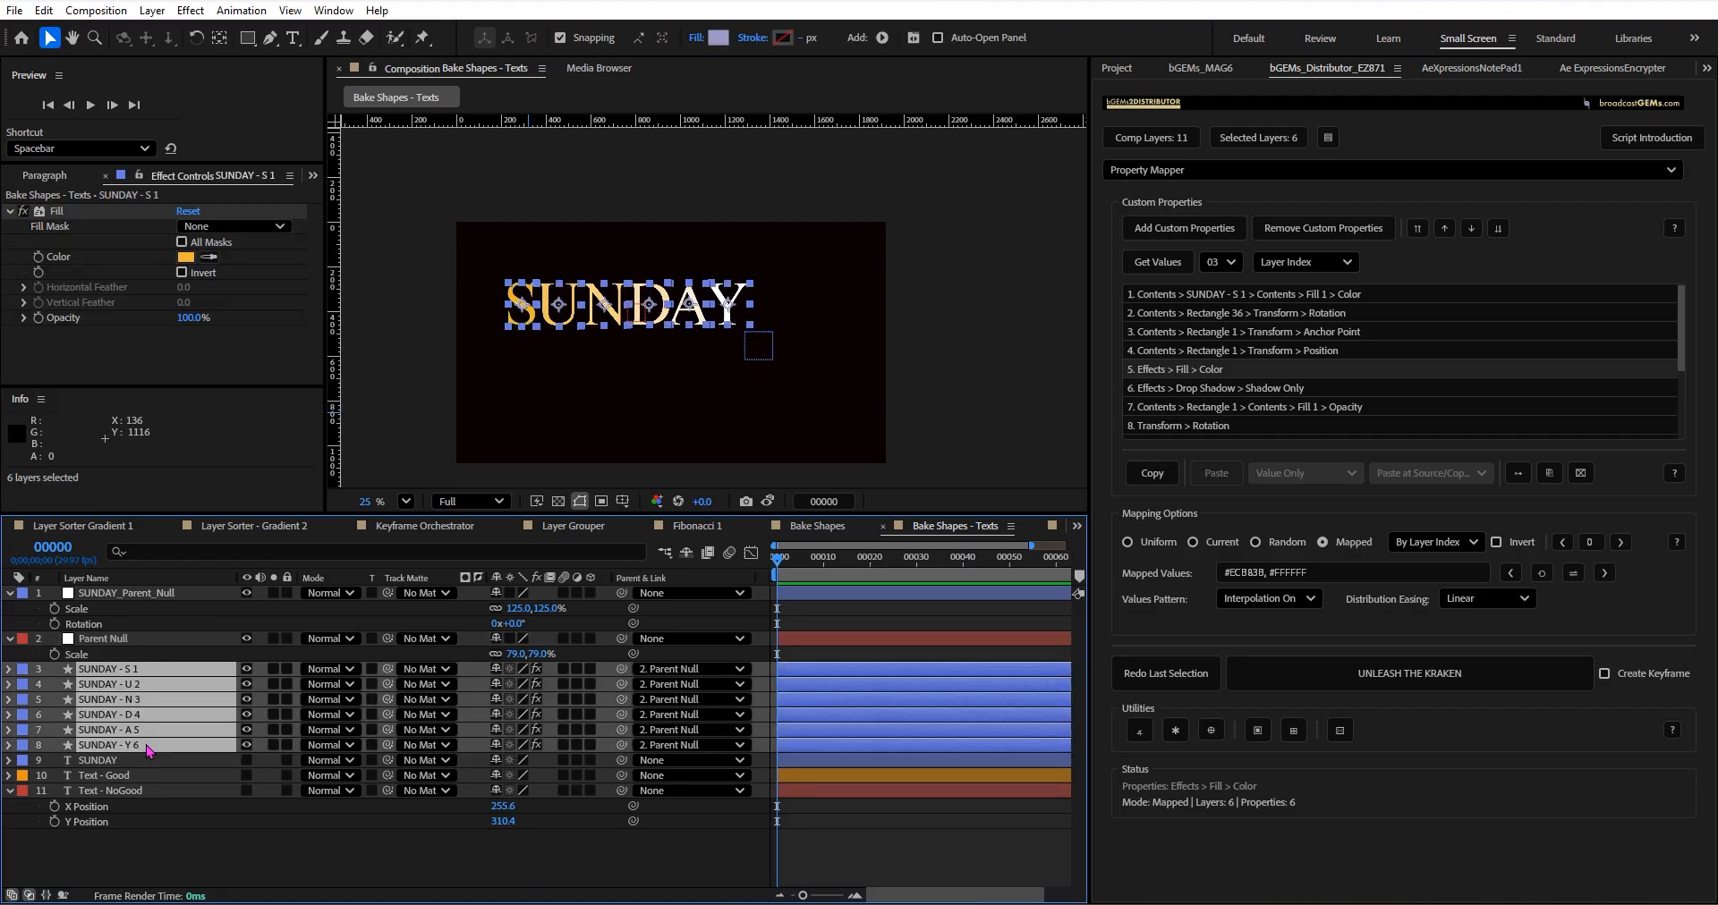
ctrl+click(622, 671)
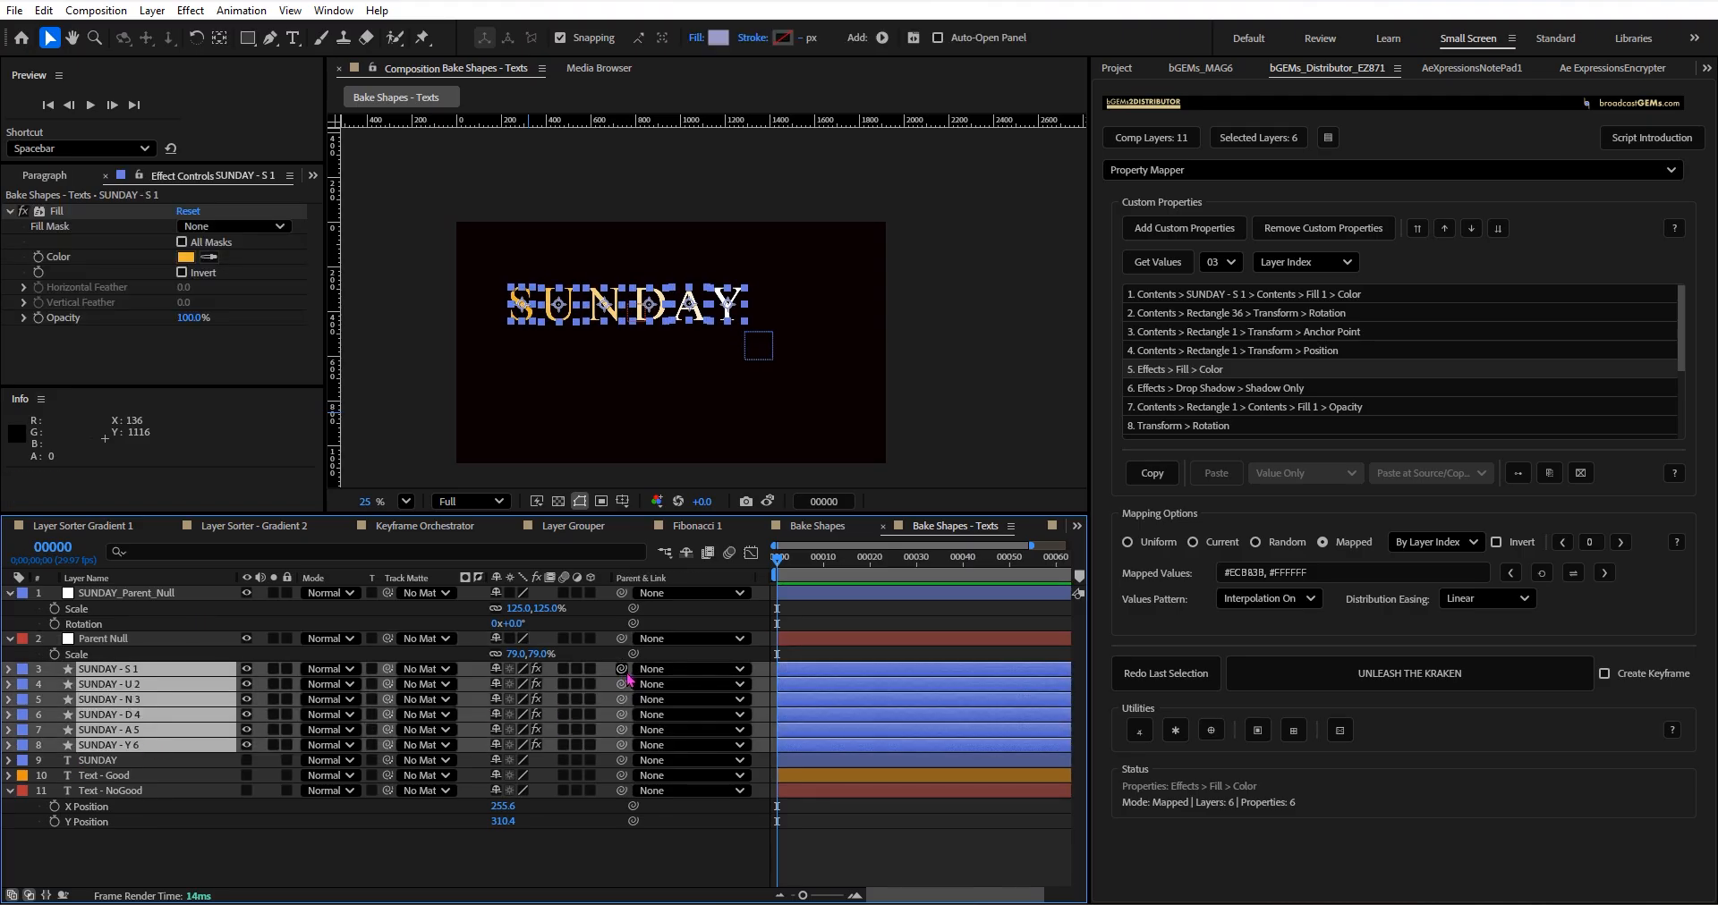
click(102, 640)
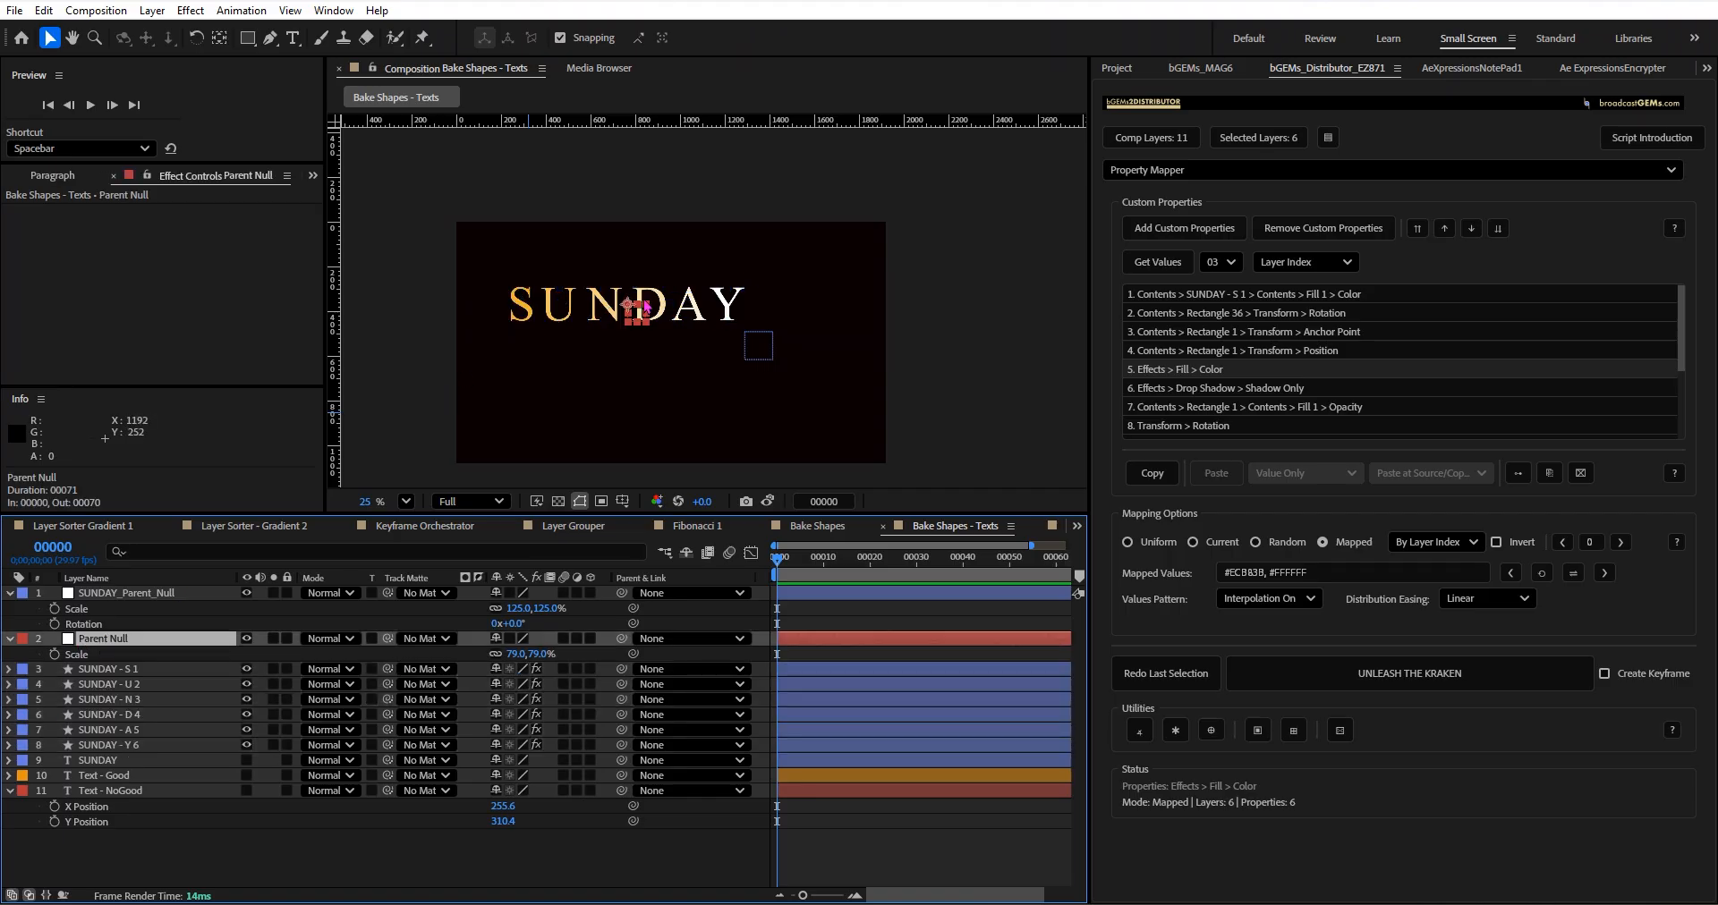
drag(630, 301, 633, 284)
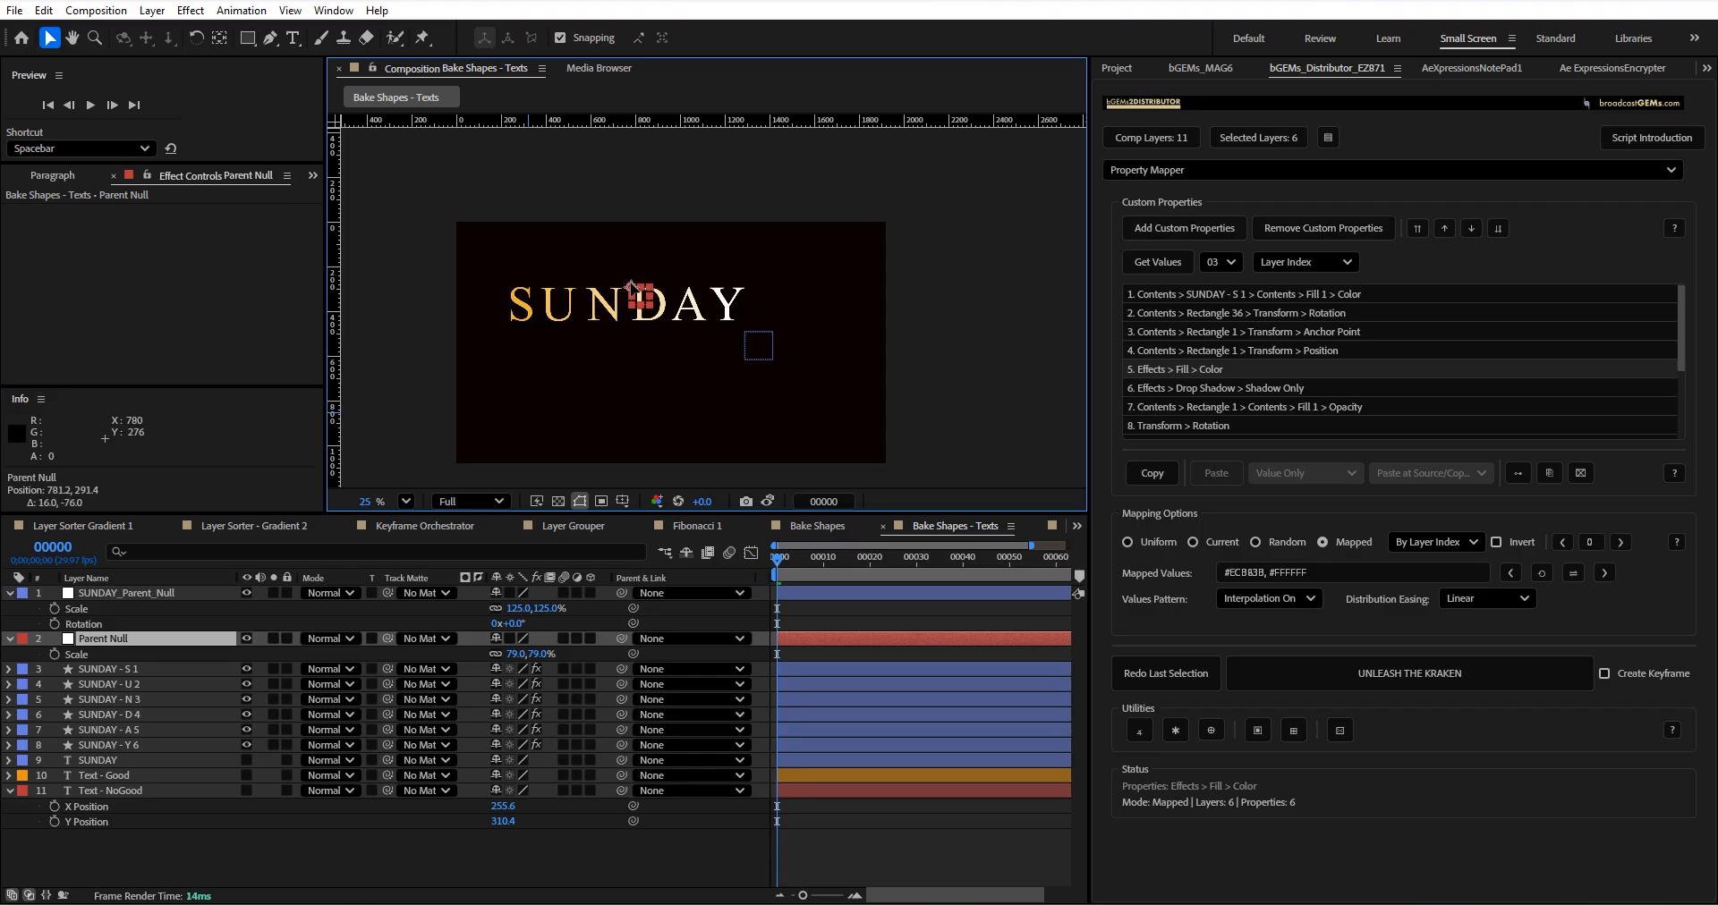
click(596, 349)
Parent the six letter layers to the Parent Null again and set the null's scale to 95%.
click(155, 671)
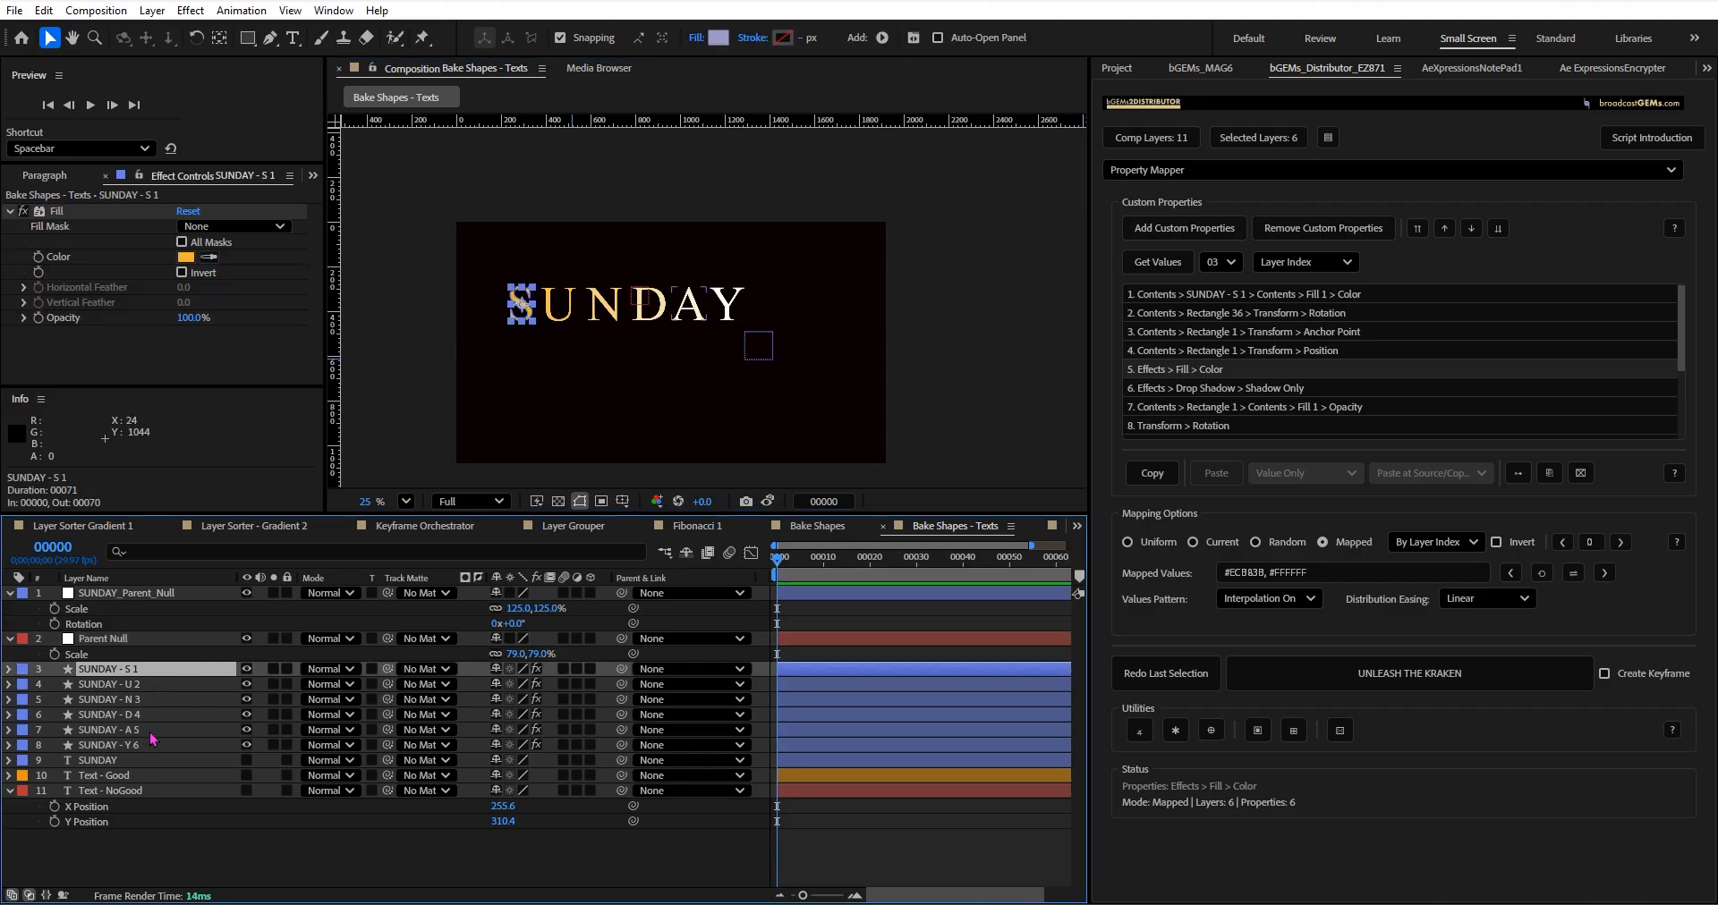
shift+click(152, 732)
shift+click(163, 746)
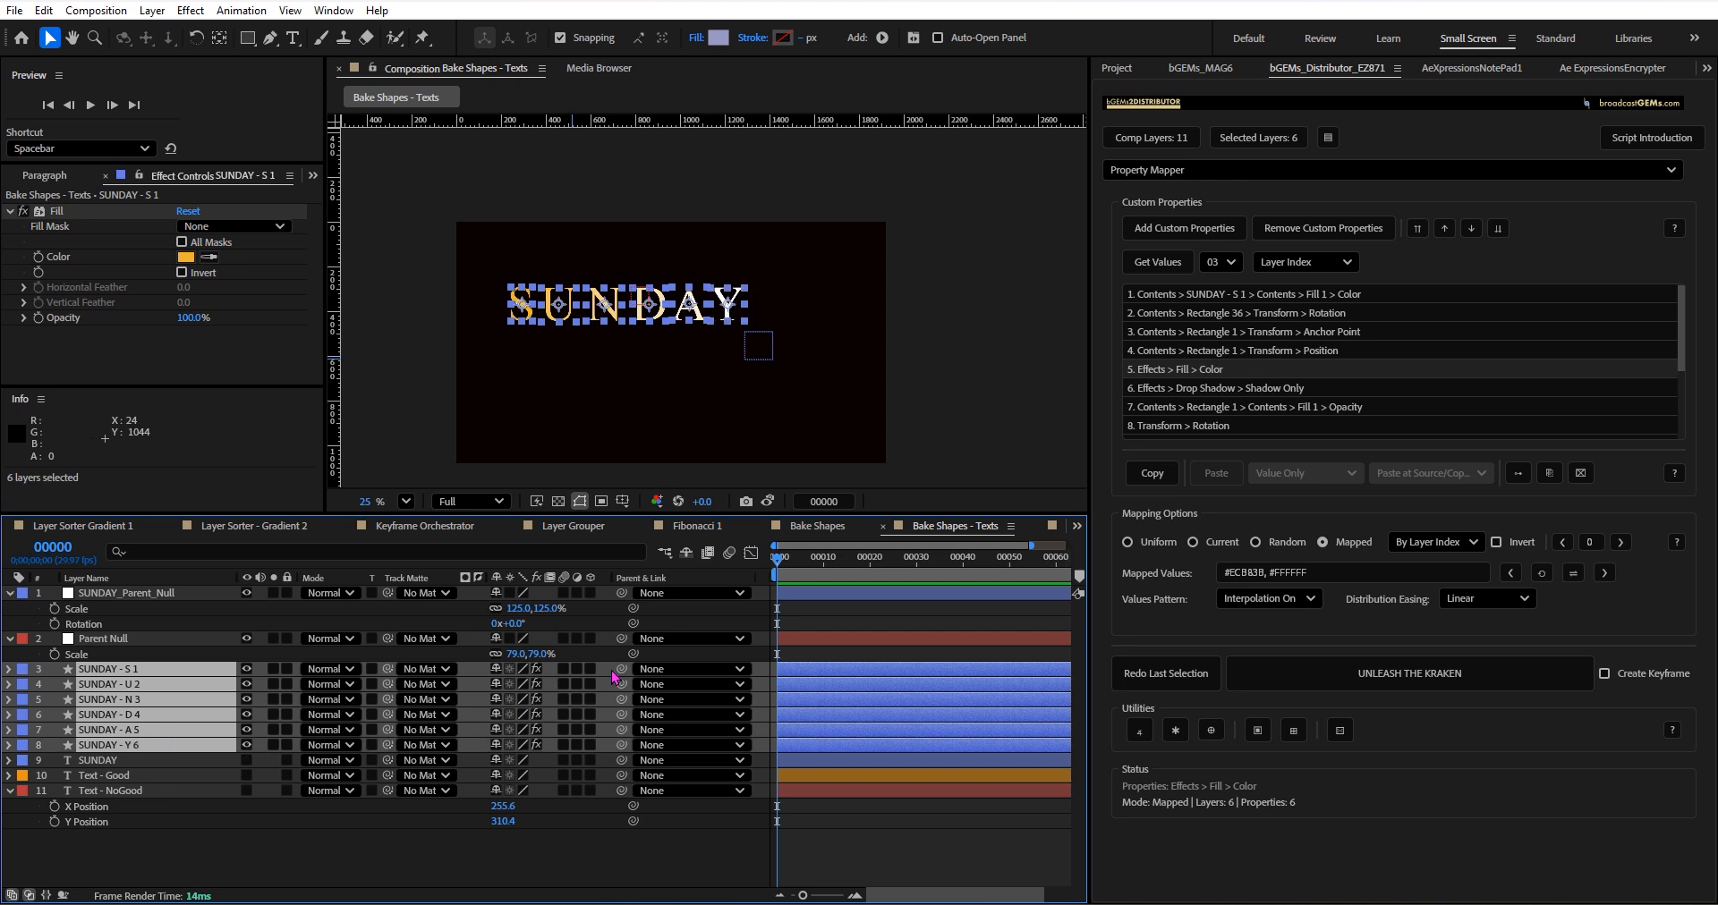
drag(621, 669, 179, 639)
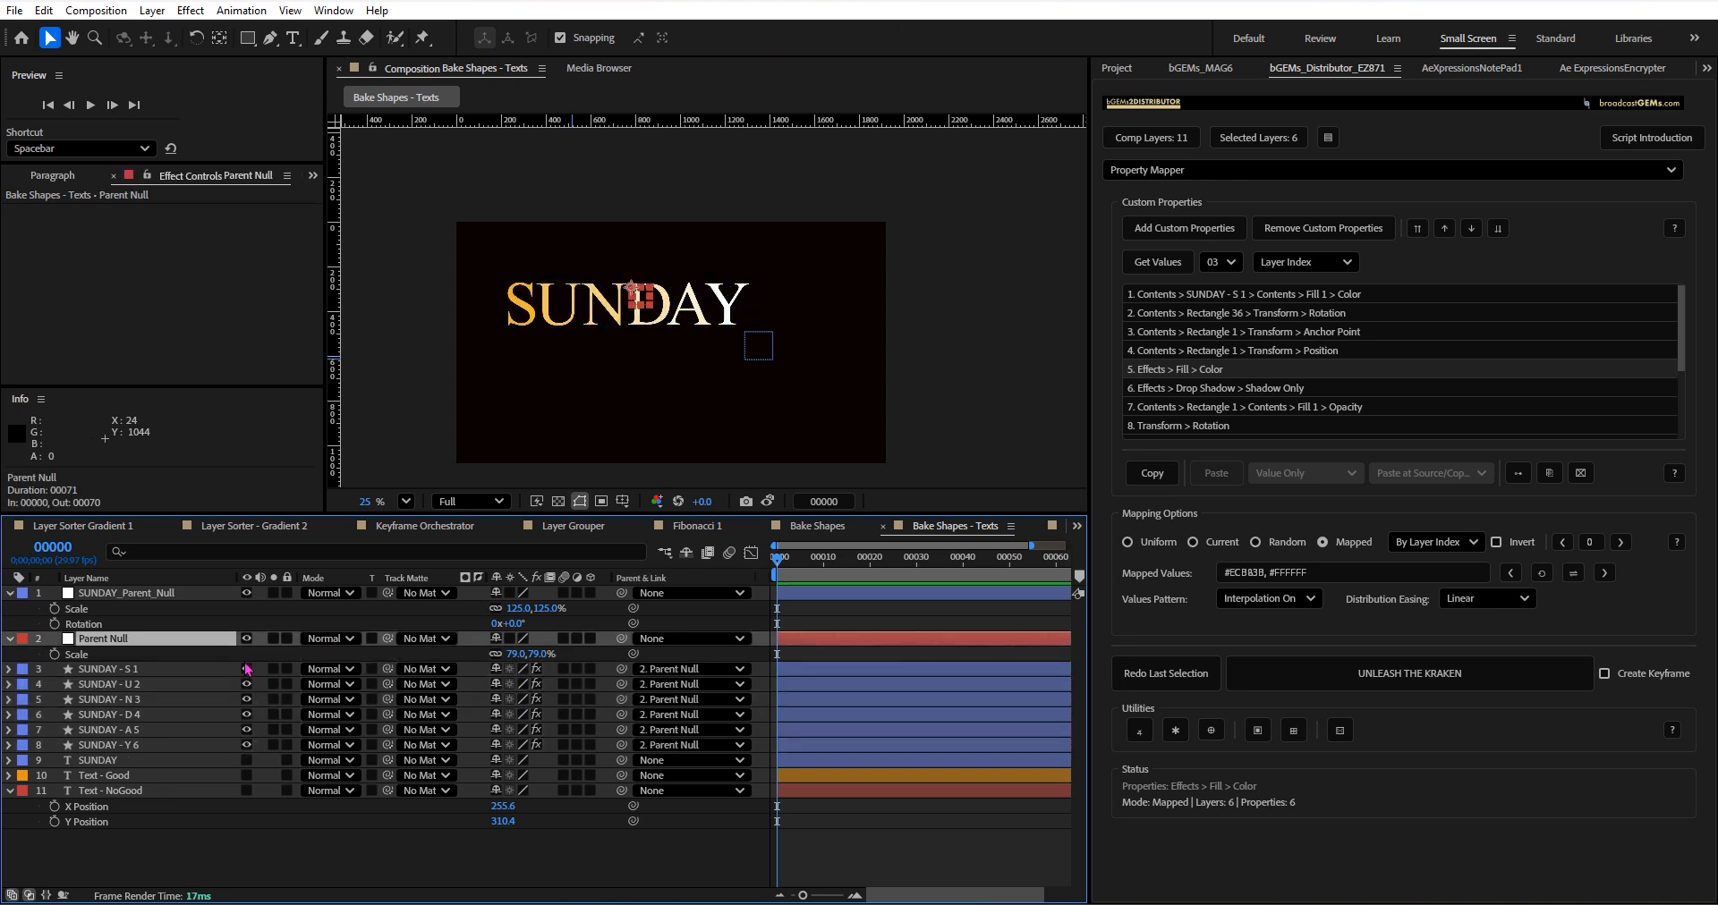
mouse_move(534, 664)
mouse_down()
mouse_move(996, 563)
mouse_move(600, 571)
mouse_move(1006, 577)
mouse_move(508, 622)
mouse_up()
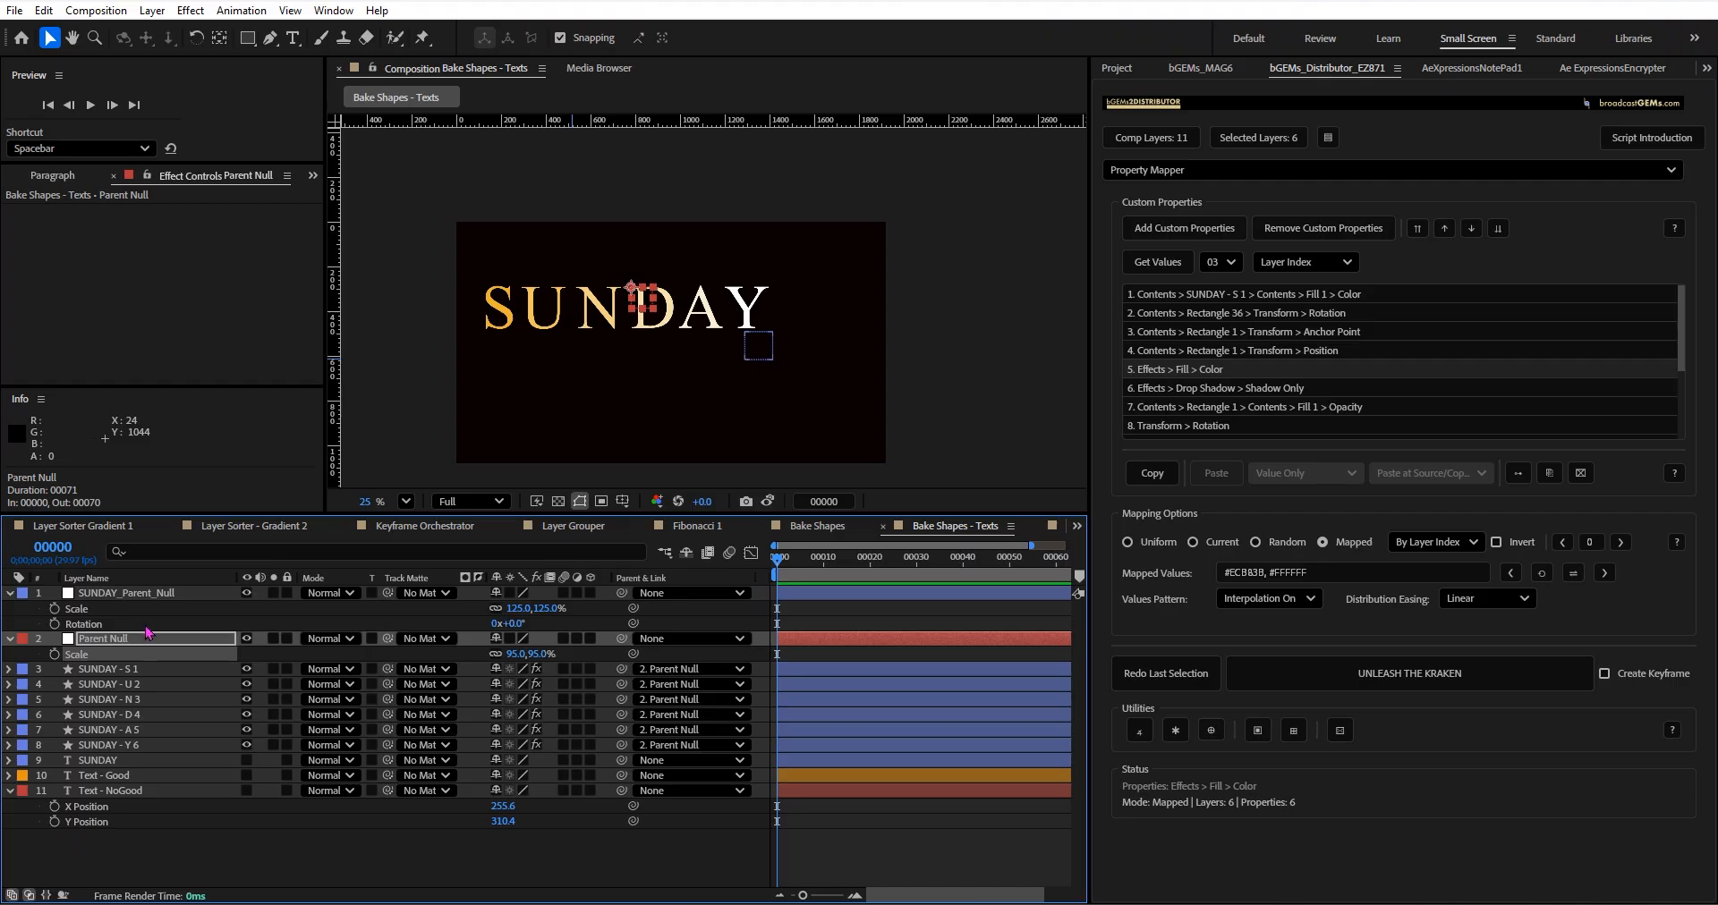
Reveal the Parent Null's Rotation, check the Rotation property of SUNDAY - S 1, and adjust the null's rotation.
click(154, 640)
key(r)
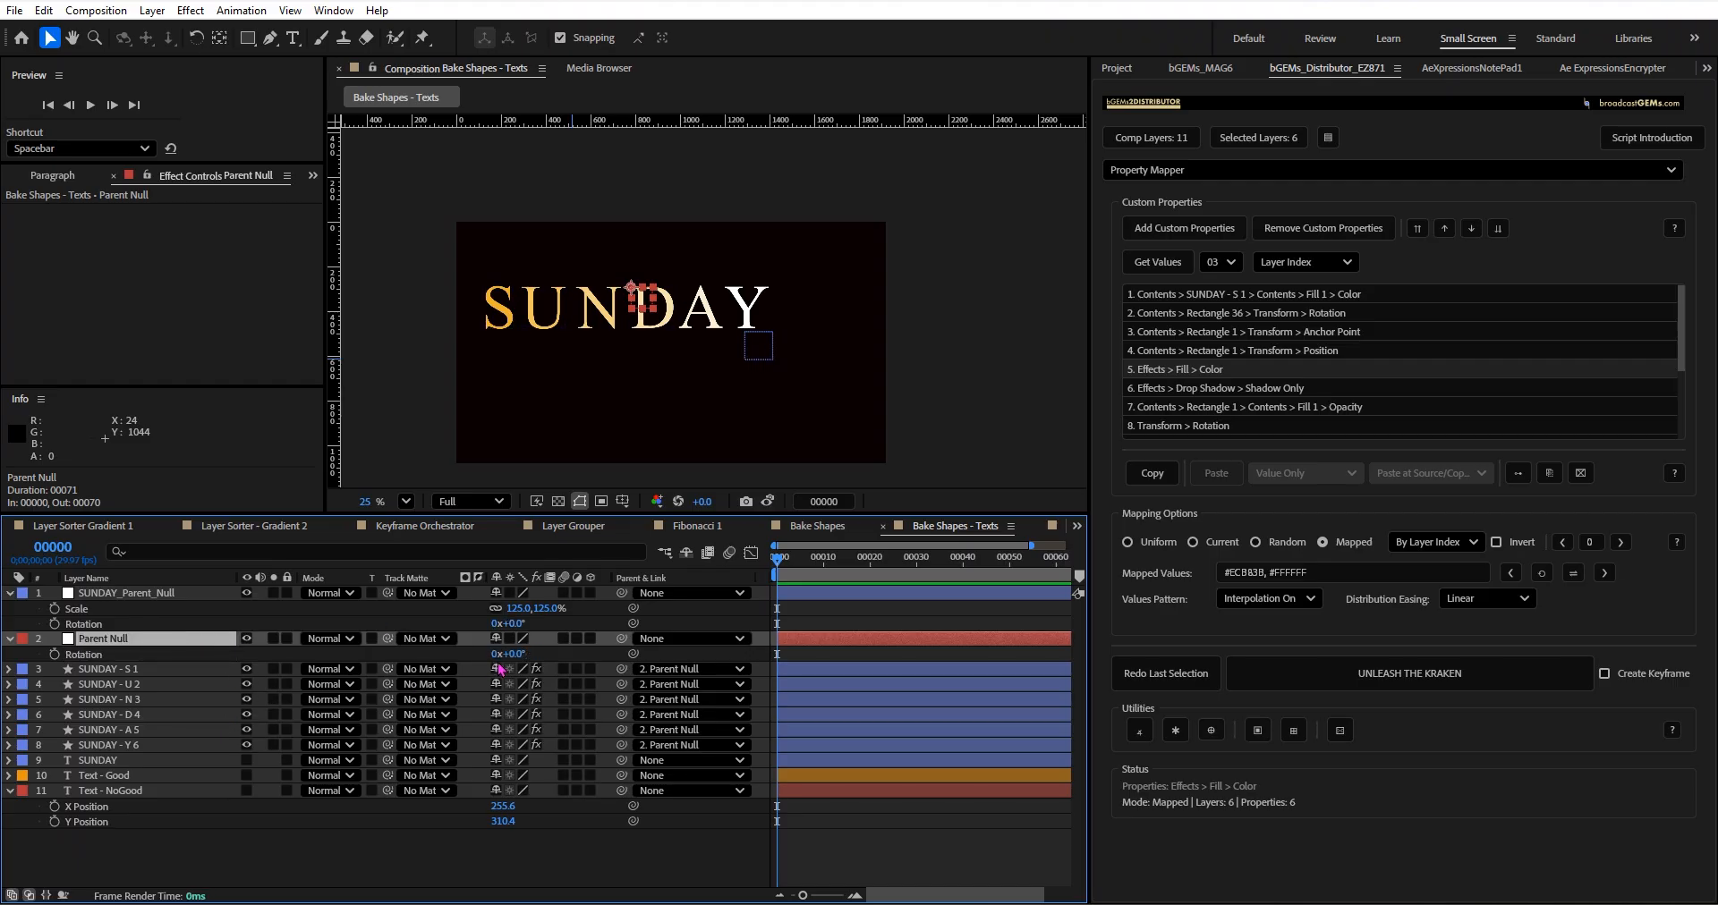
click(168, 675)
key(r)
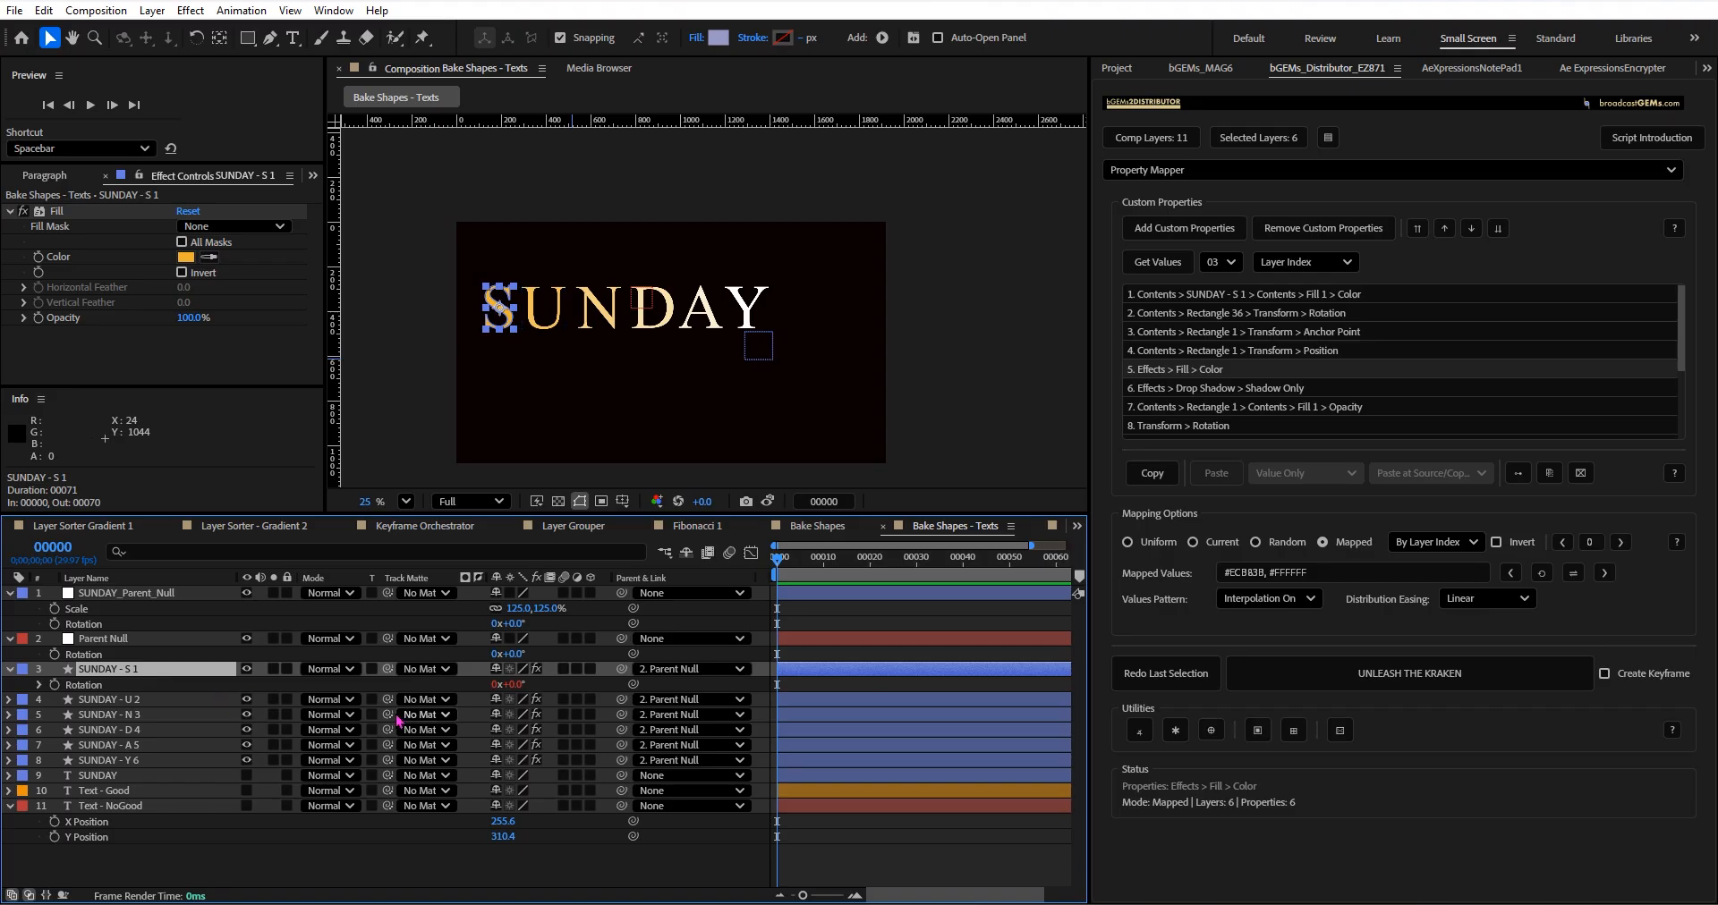
key(r)
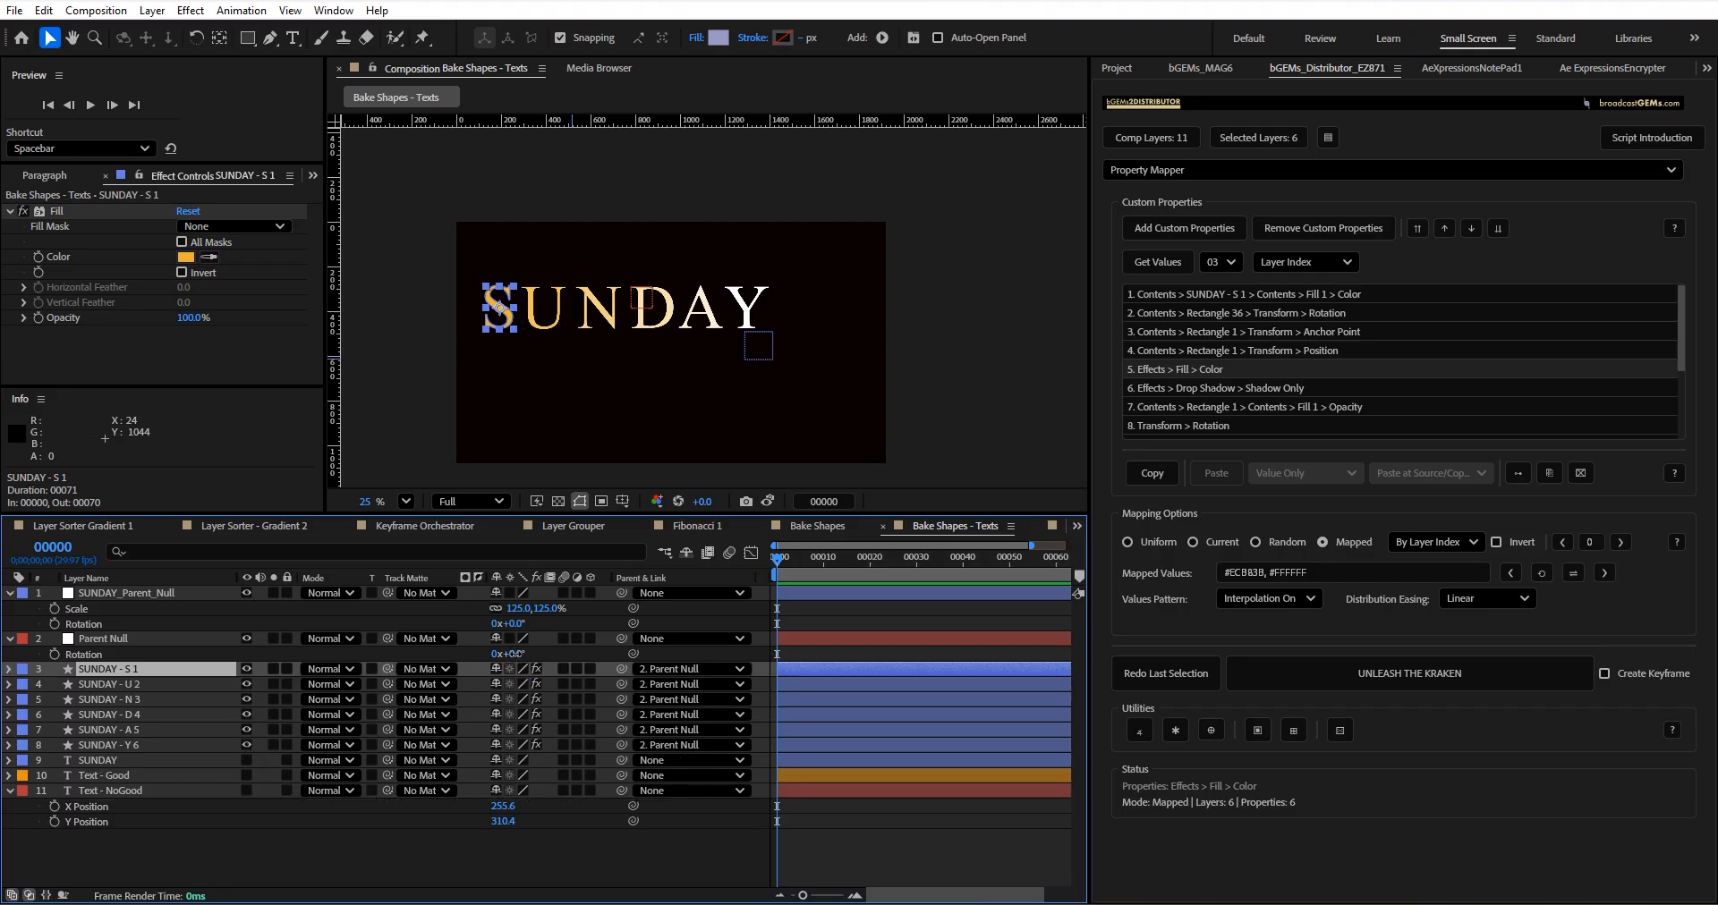
drag(516, 654, 646, 609)
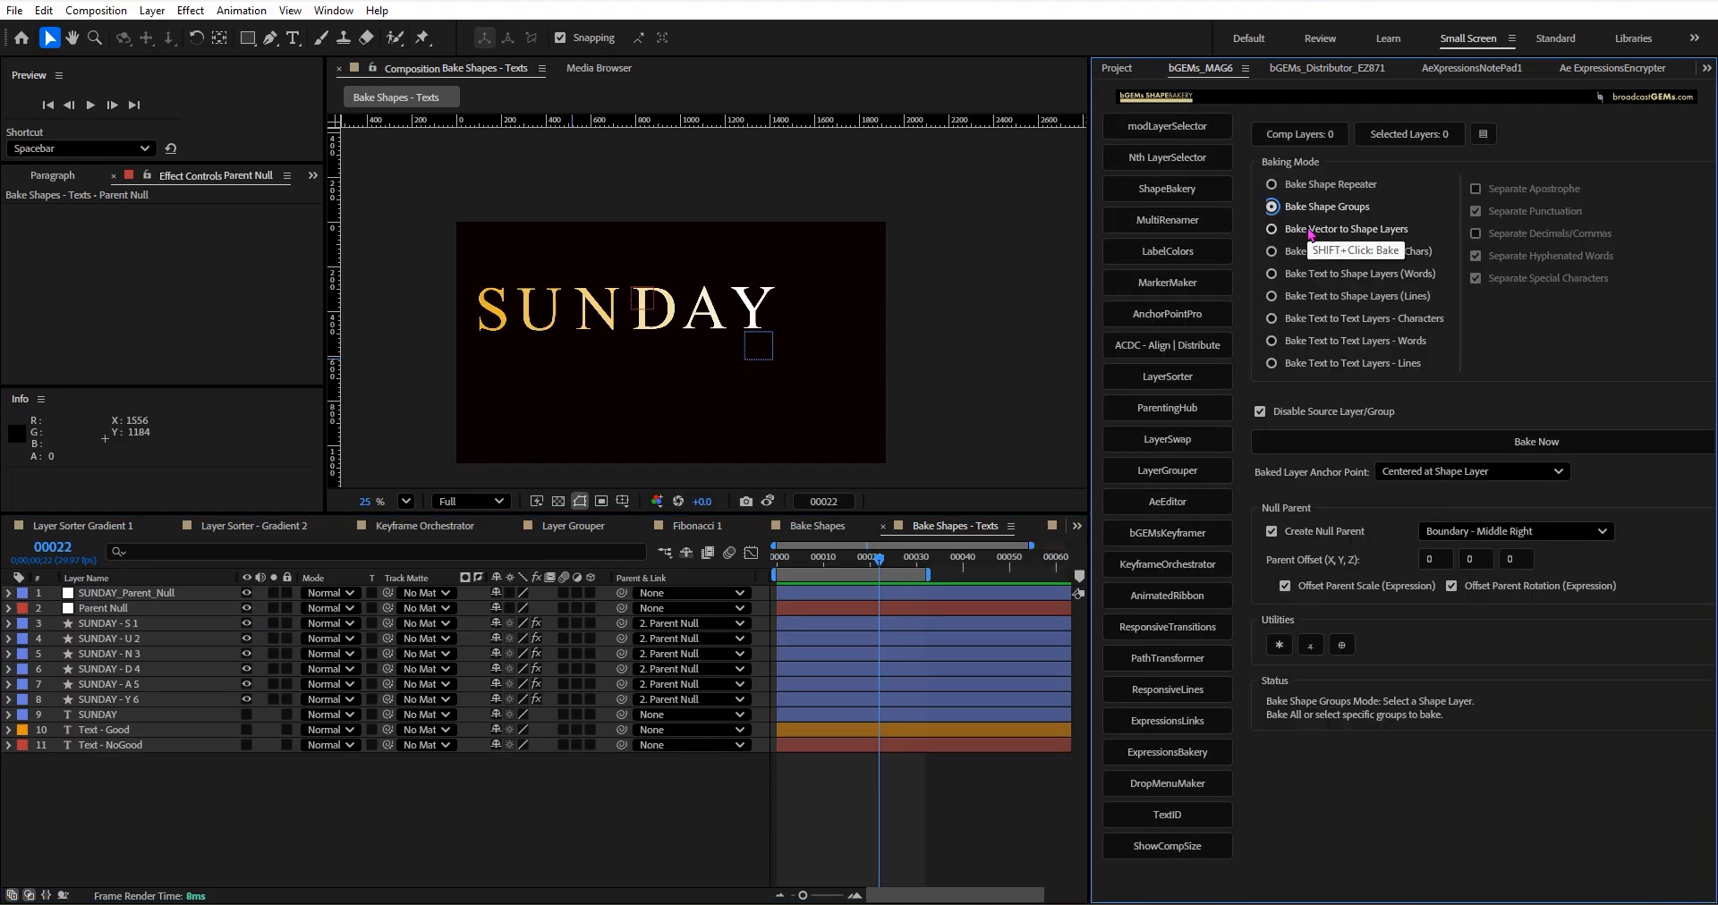
Set the baking mode to Bake Vector to Shape Layers and open the Bake Shapes composition with Shape Layer - Grid collapsed.
click(1311, 235)
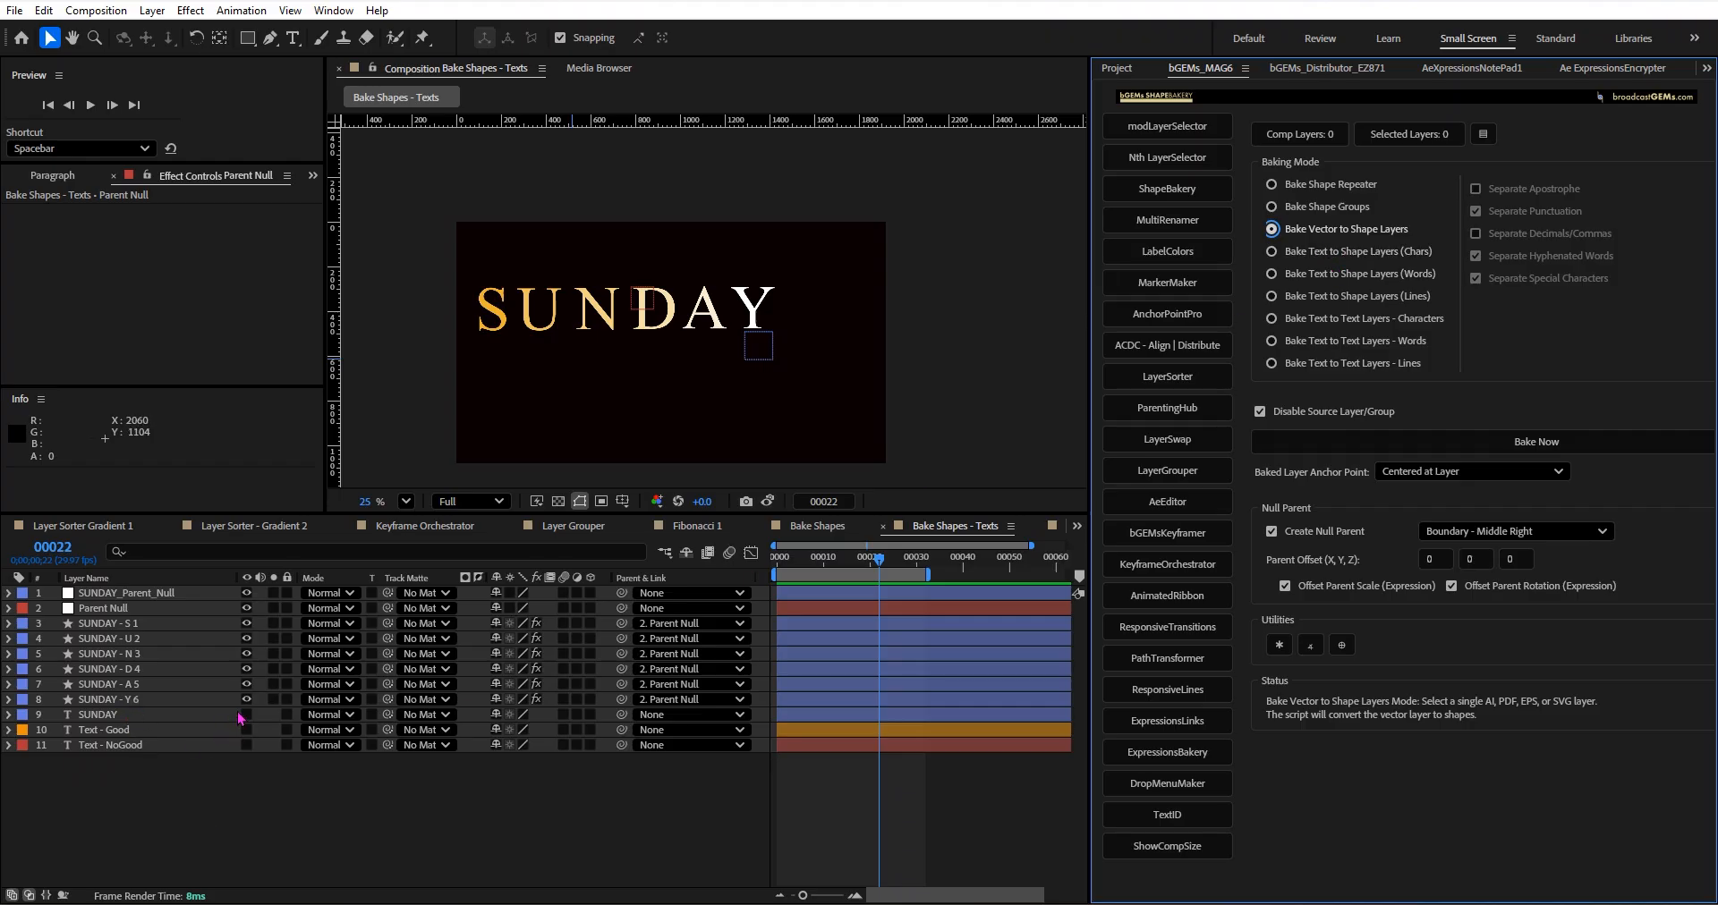
click(808, 526)
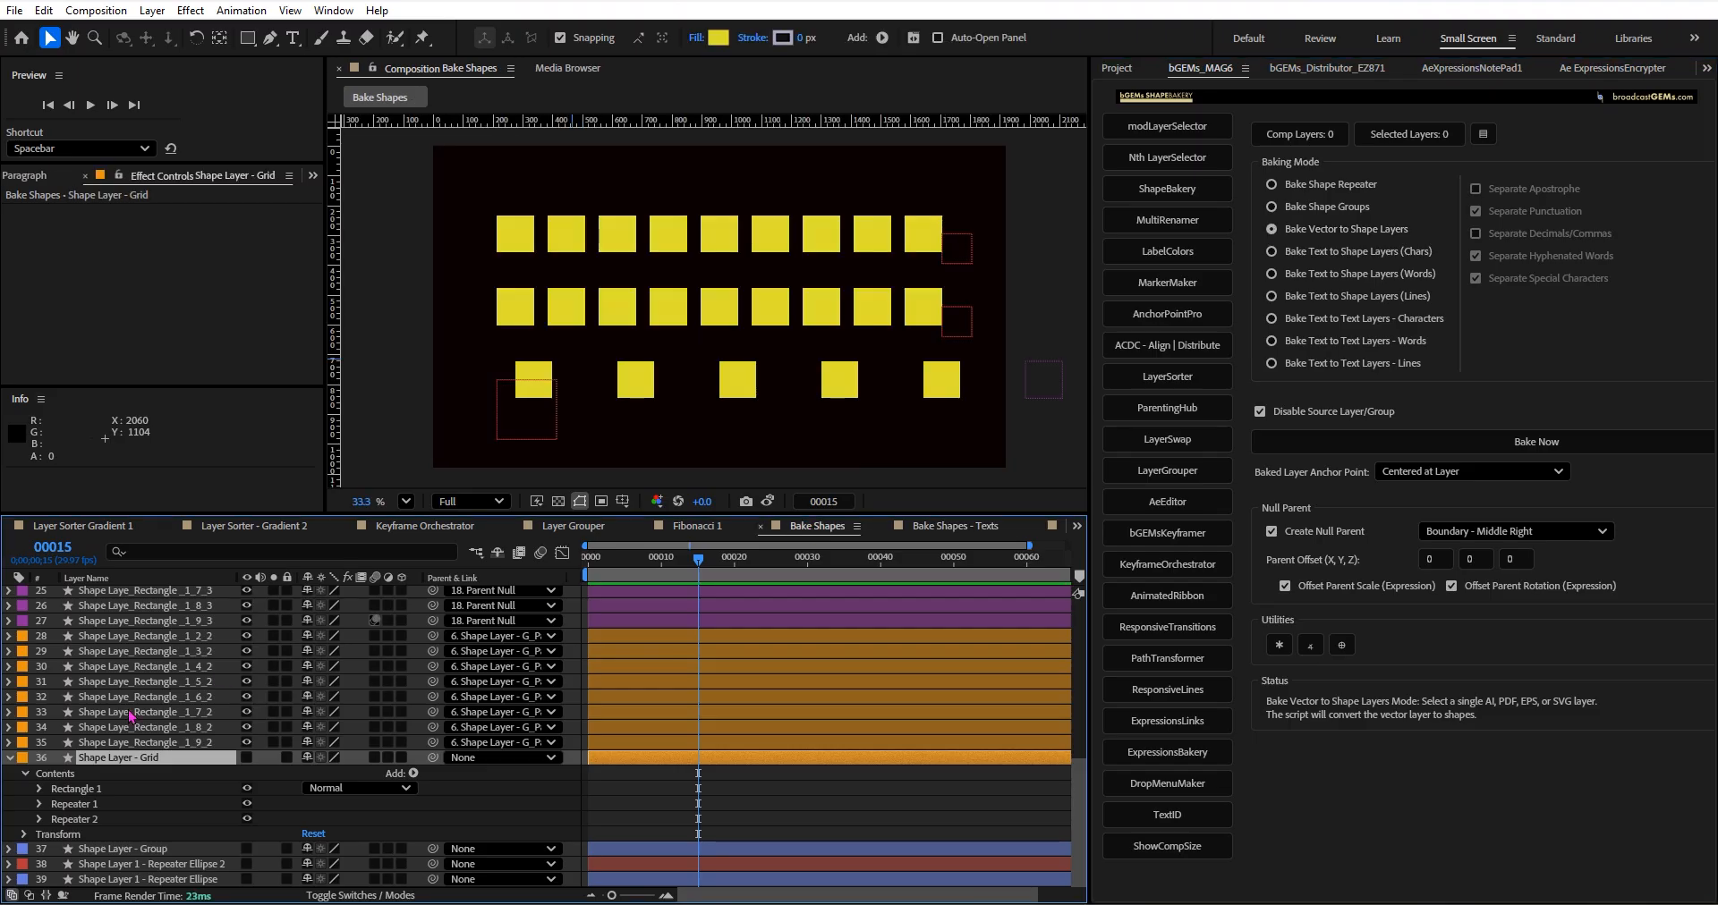
click(10, 758)
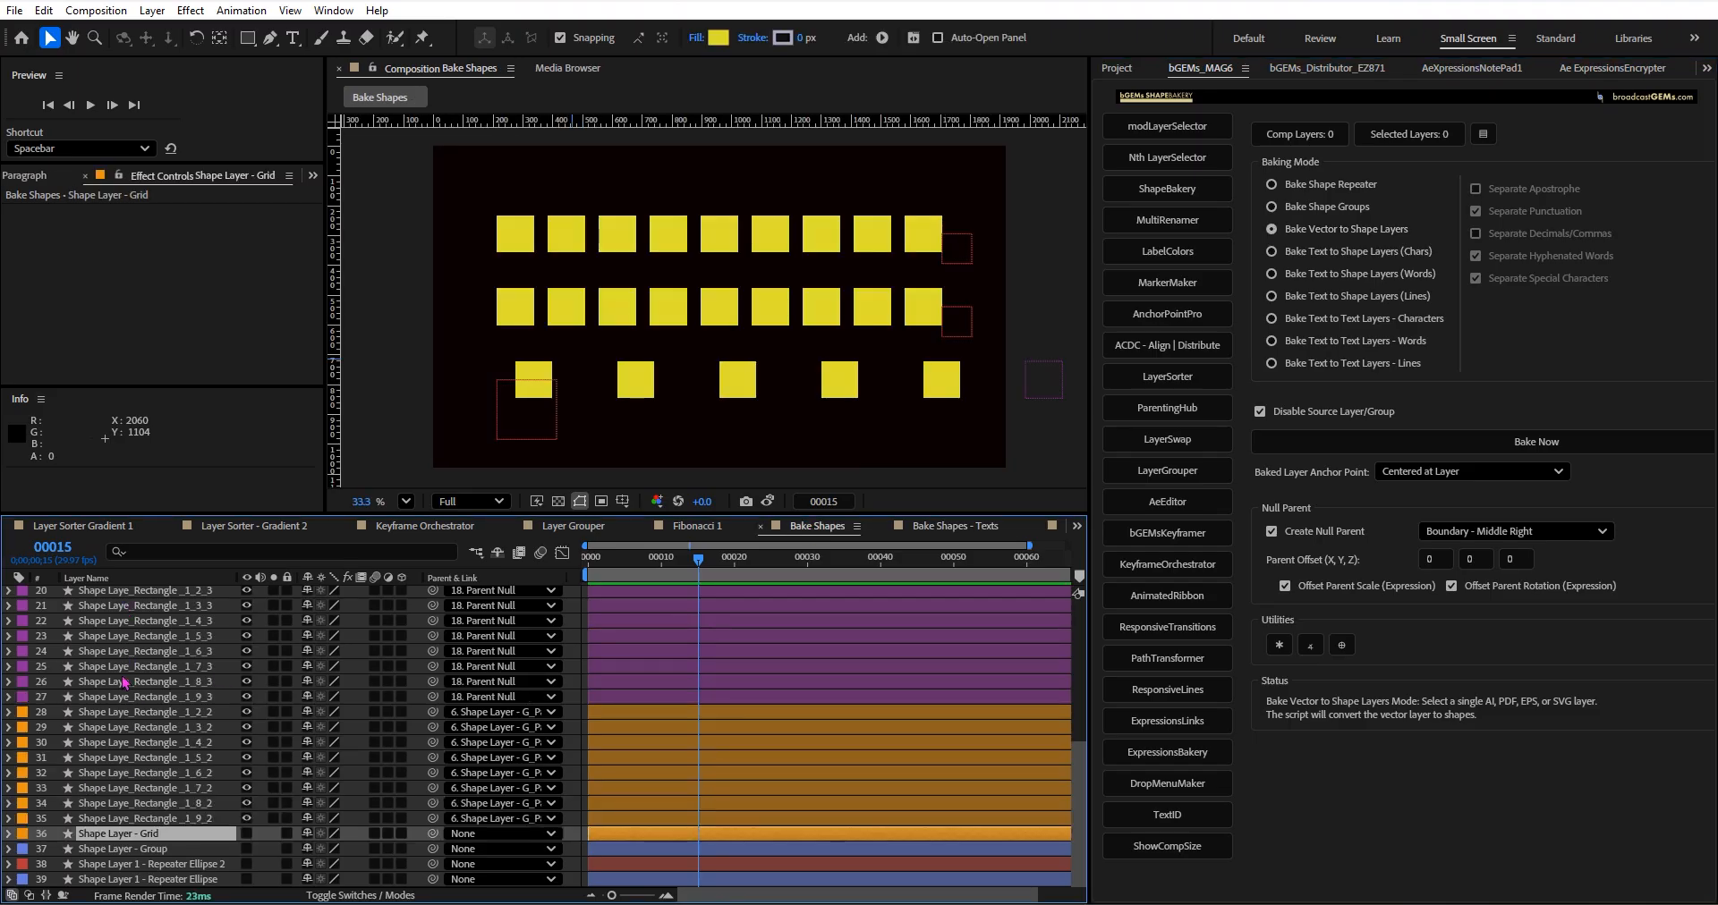
Delete the baked rectangle layers Rectangle _1_2_2 through _1_9_2 and Rectangle _1_1_3 through _1_9_3.
click(138, 712)
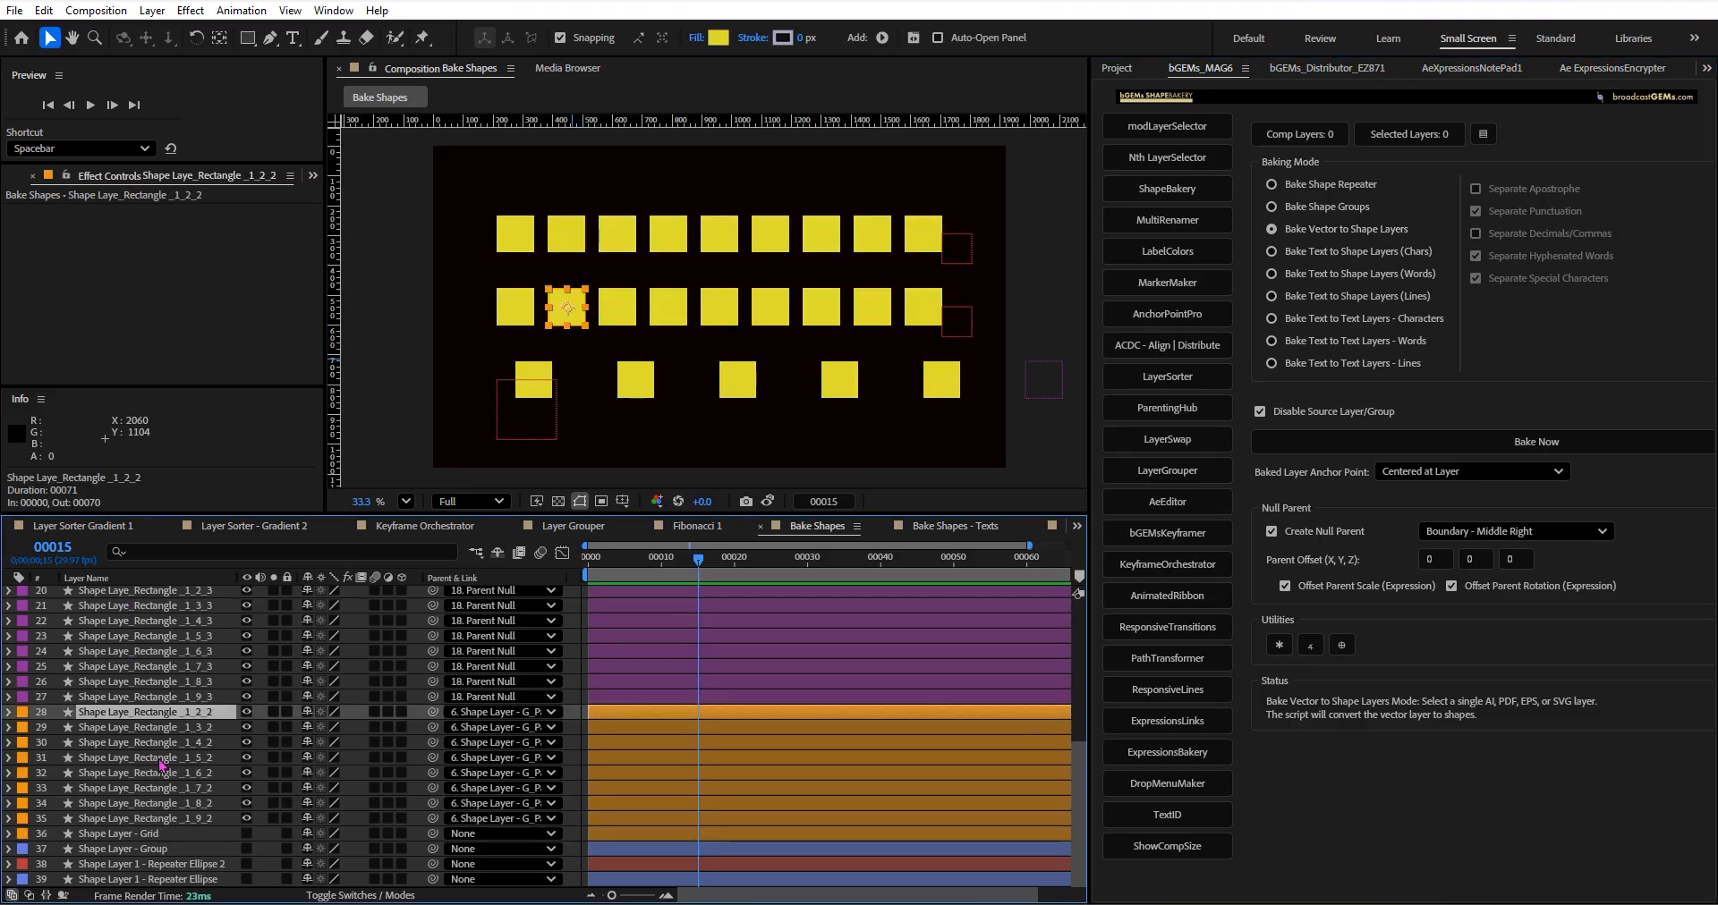
shift+click(201, 824)
key(Delete)
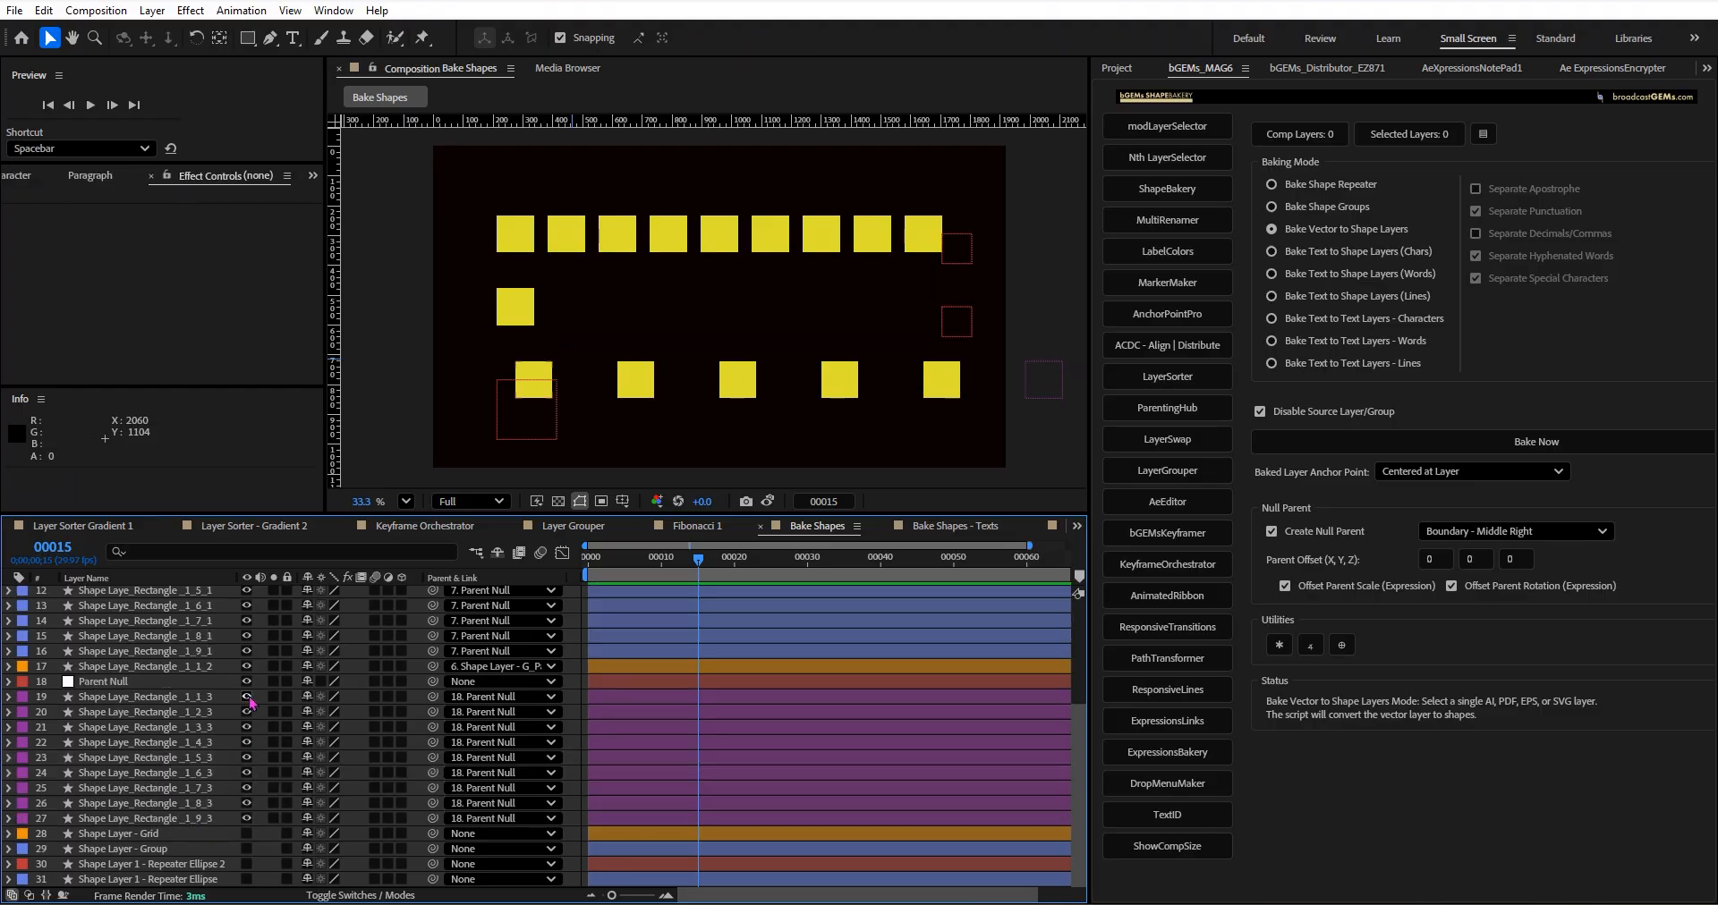
click(203, 699)
shift+click(192, 822)
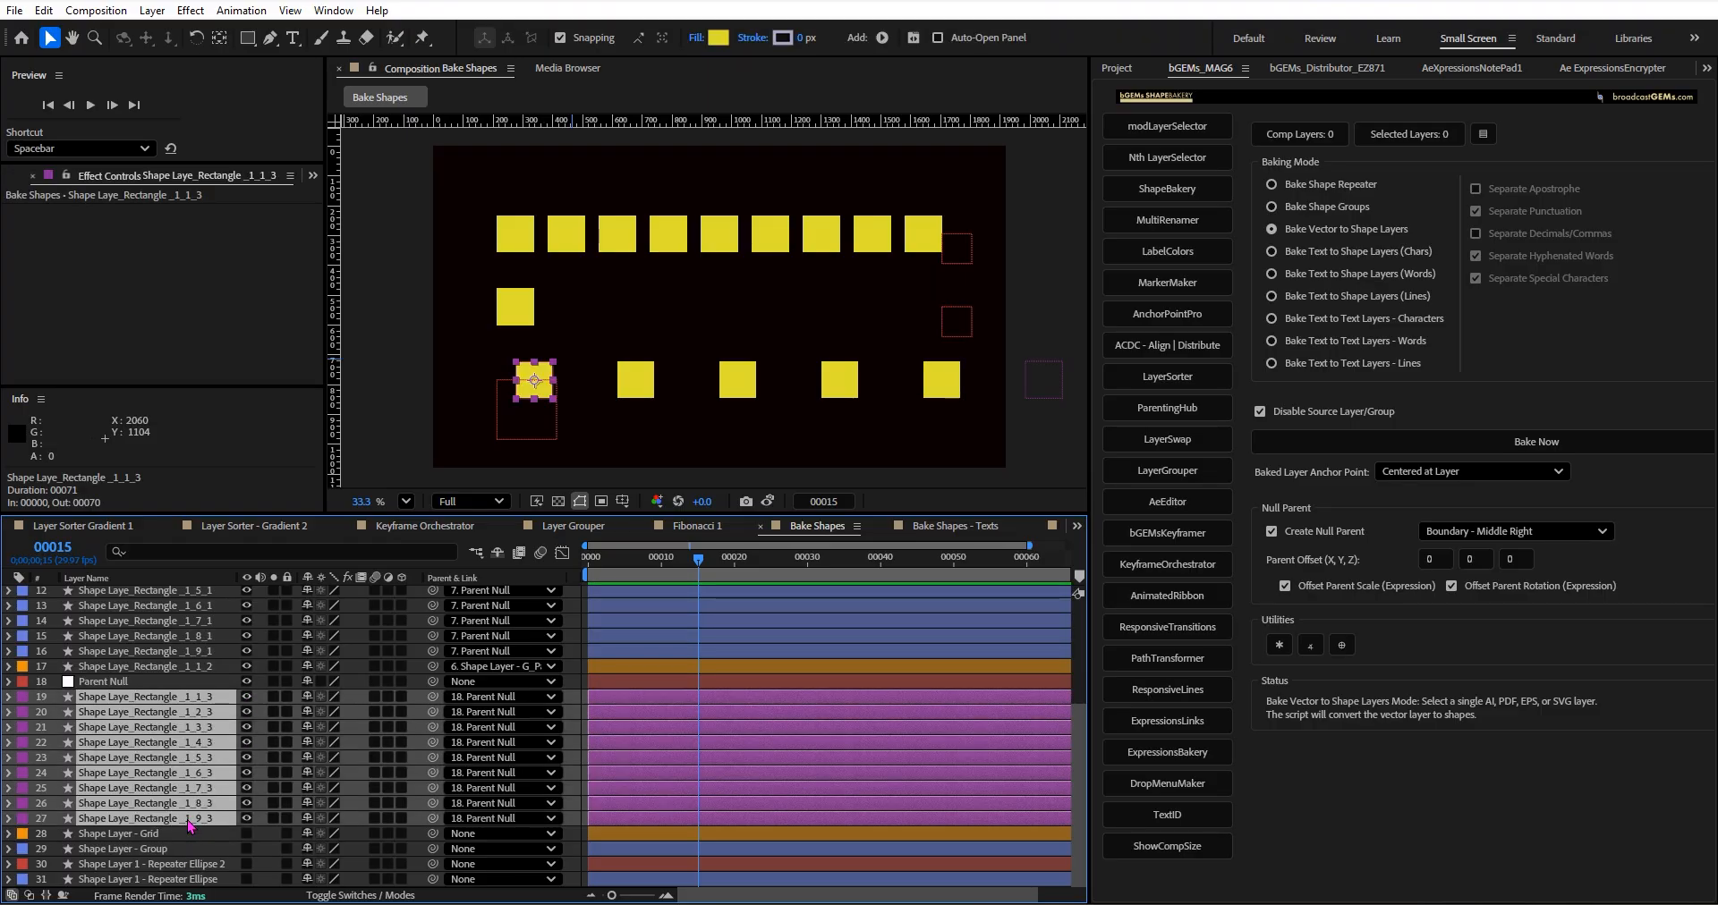
key(Delete)
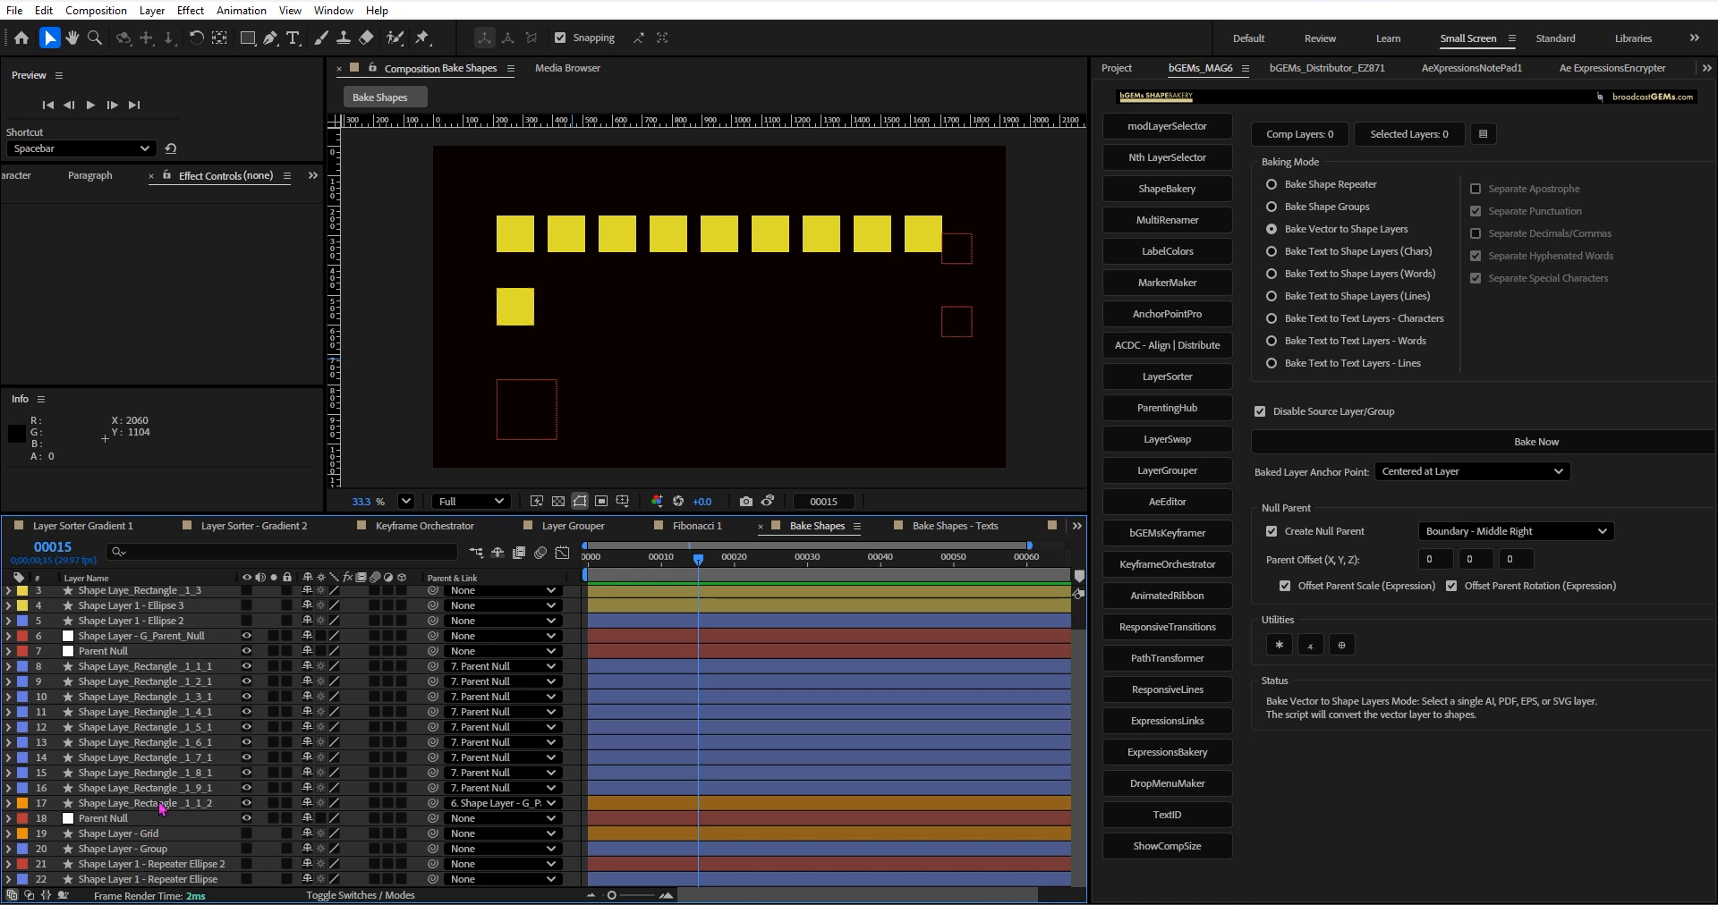
Delete the remaining baked rectangles and nulls, from Shape Layer - G_Parent_Null down to the last Parent Null.
click(191, 819)
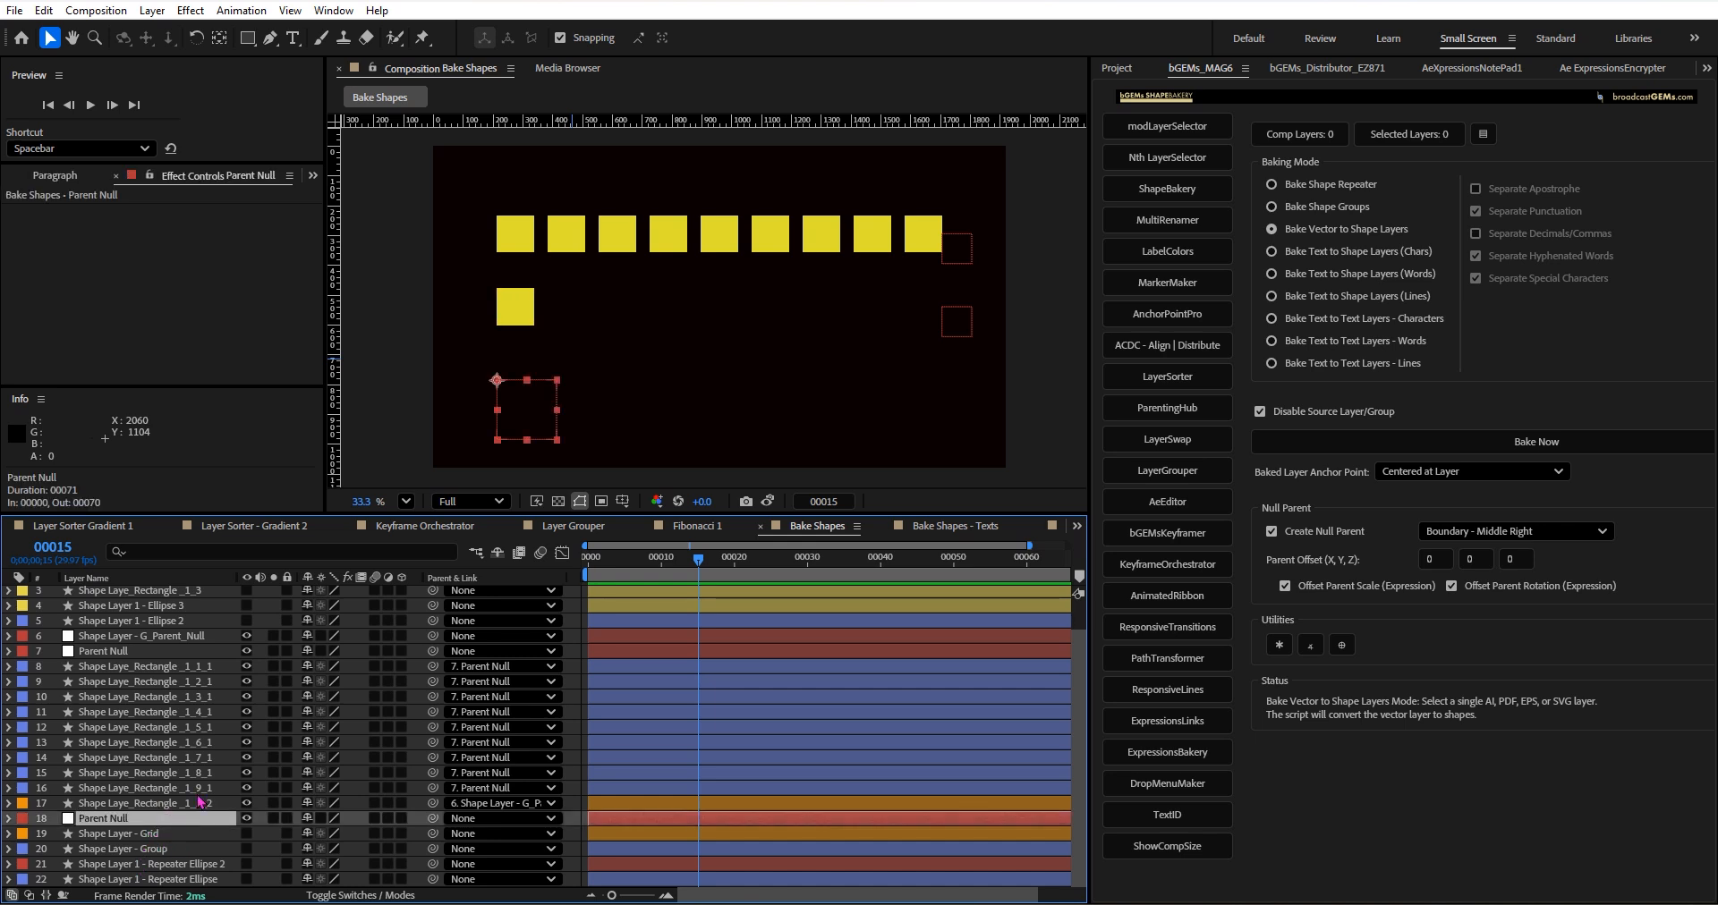
shift+click(177, 638)
key(Delete)
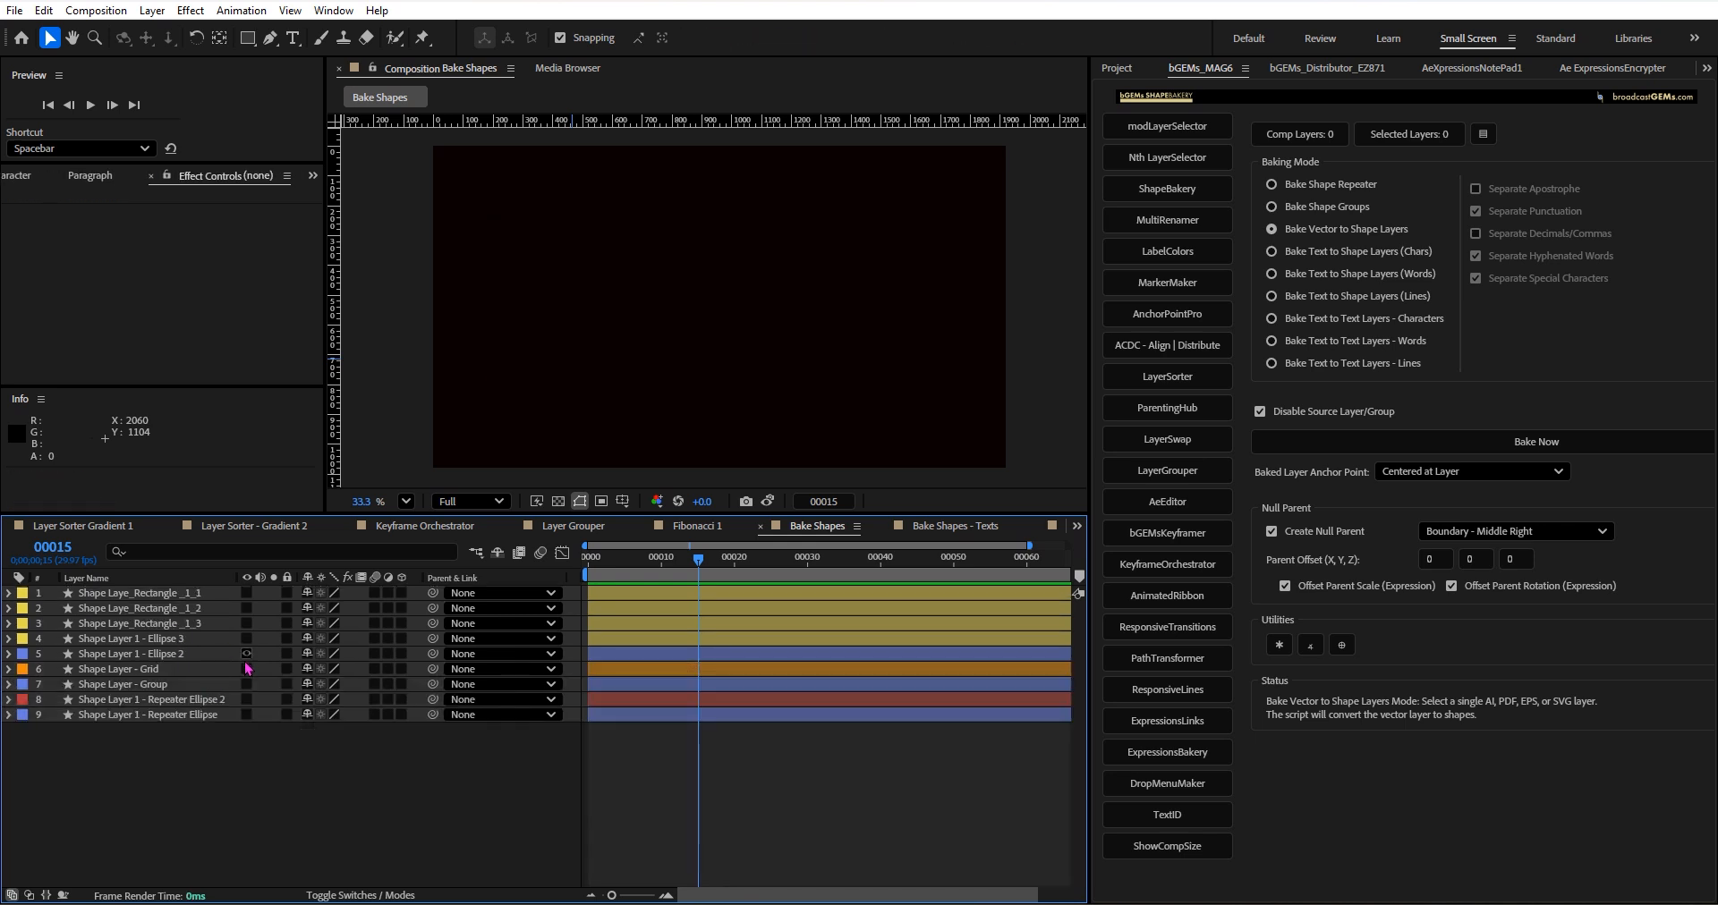
Make Shape Layer - Group visible, keep Shape Layer - Grid hidden, and expand the group layer's Contents.
click(247, 669)
click(247, 669)
click(247, 684)
click(125, 684)
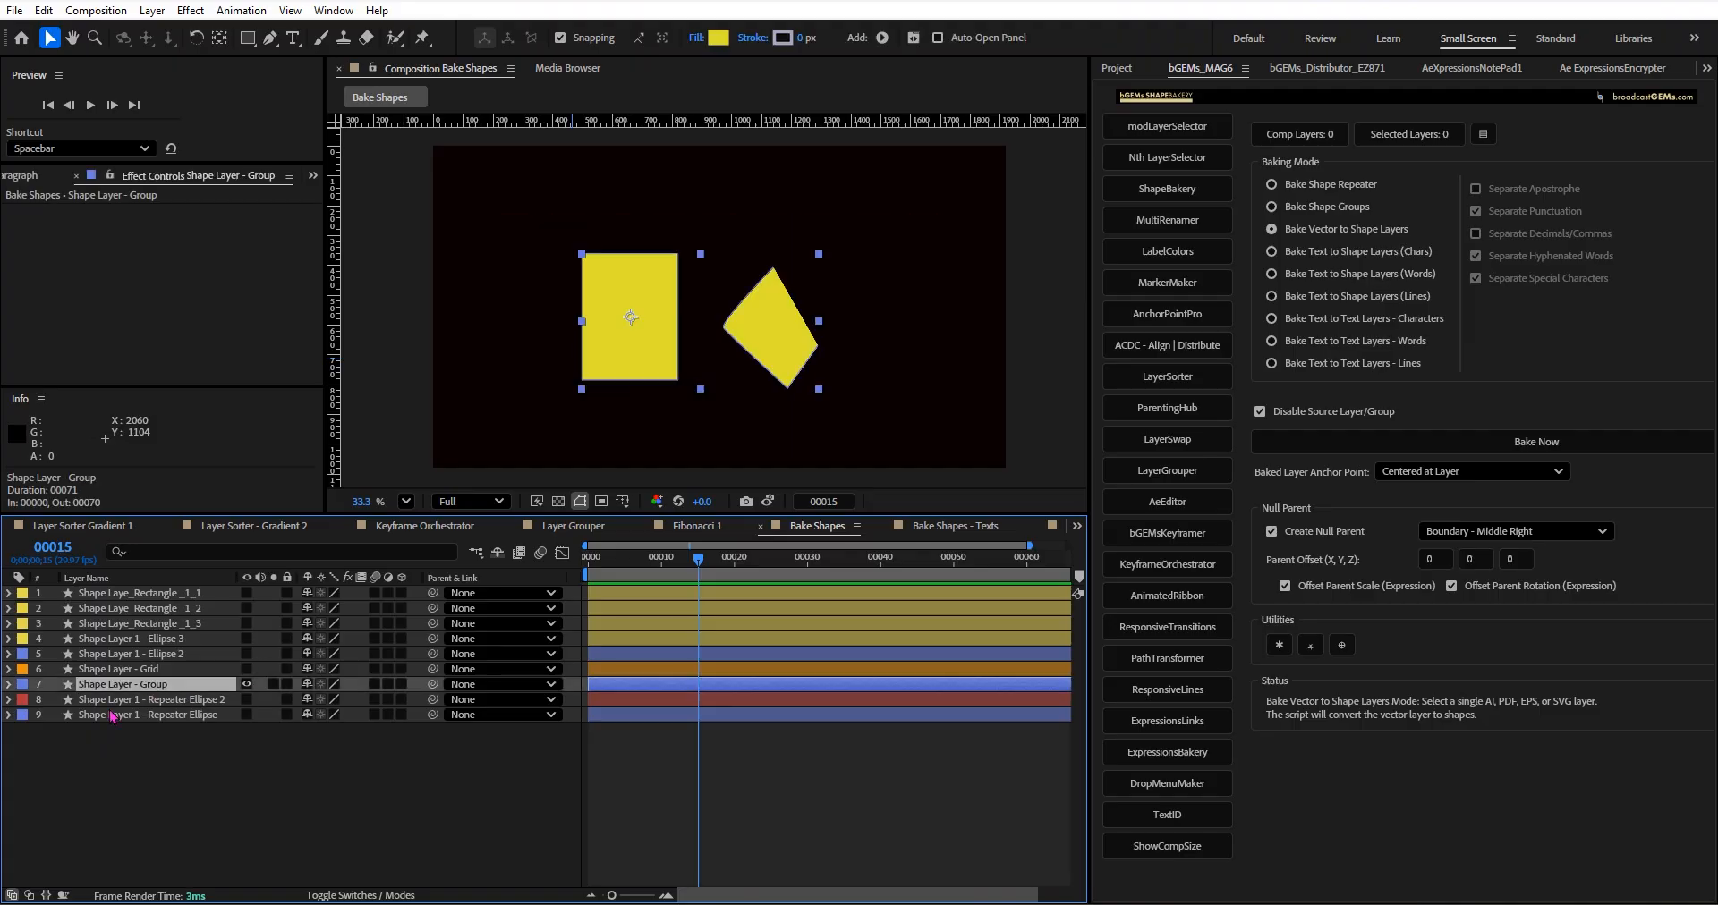
click(9, 684)
click(24, 701)
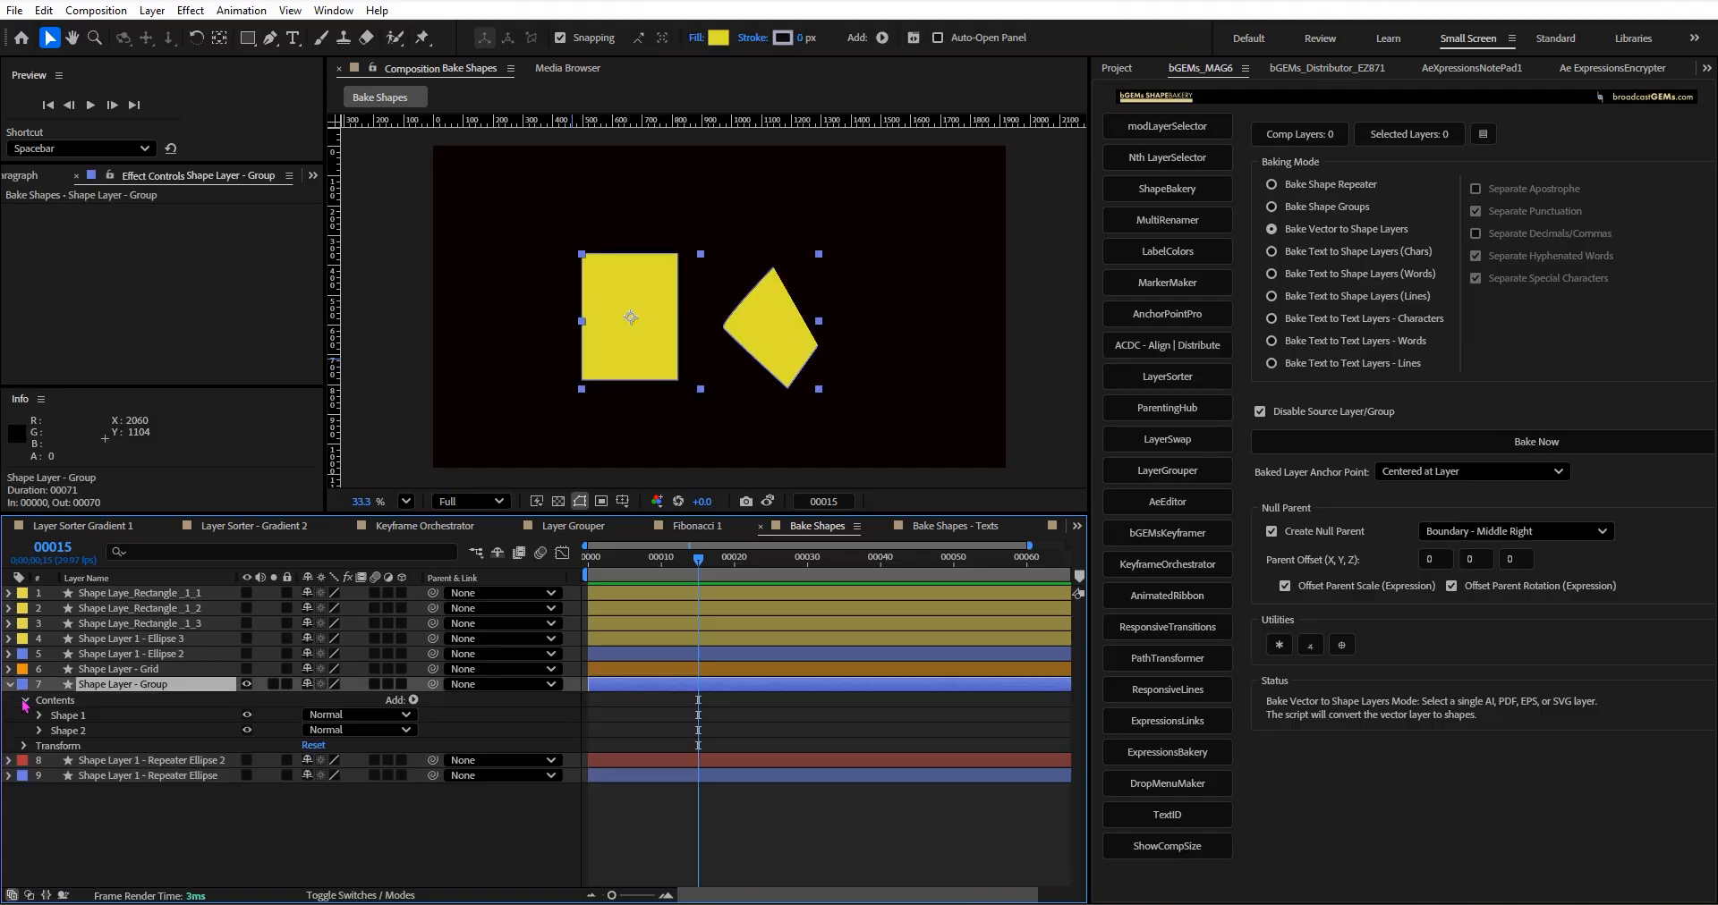
Duplicate Shape 2 within Shape Layer - Group and select the copy together with Shape 1.
click(62, 734)
click(68, 714)
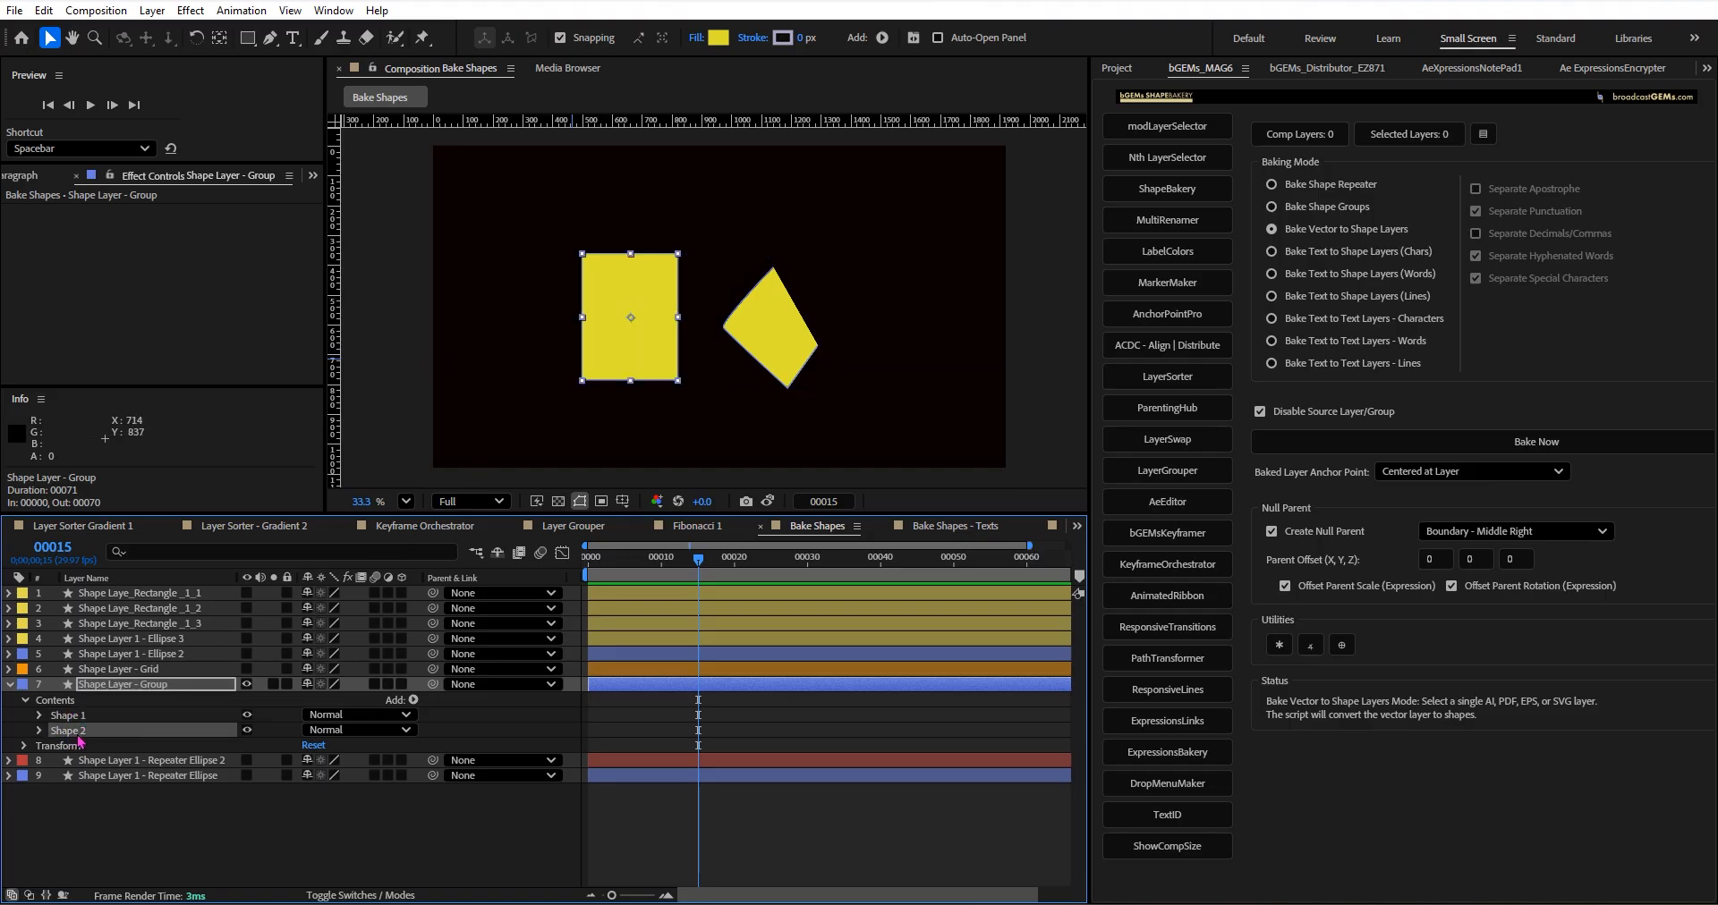
key(ctrl+d)
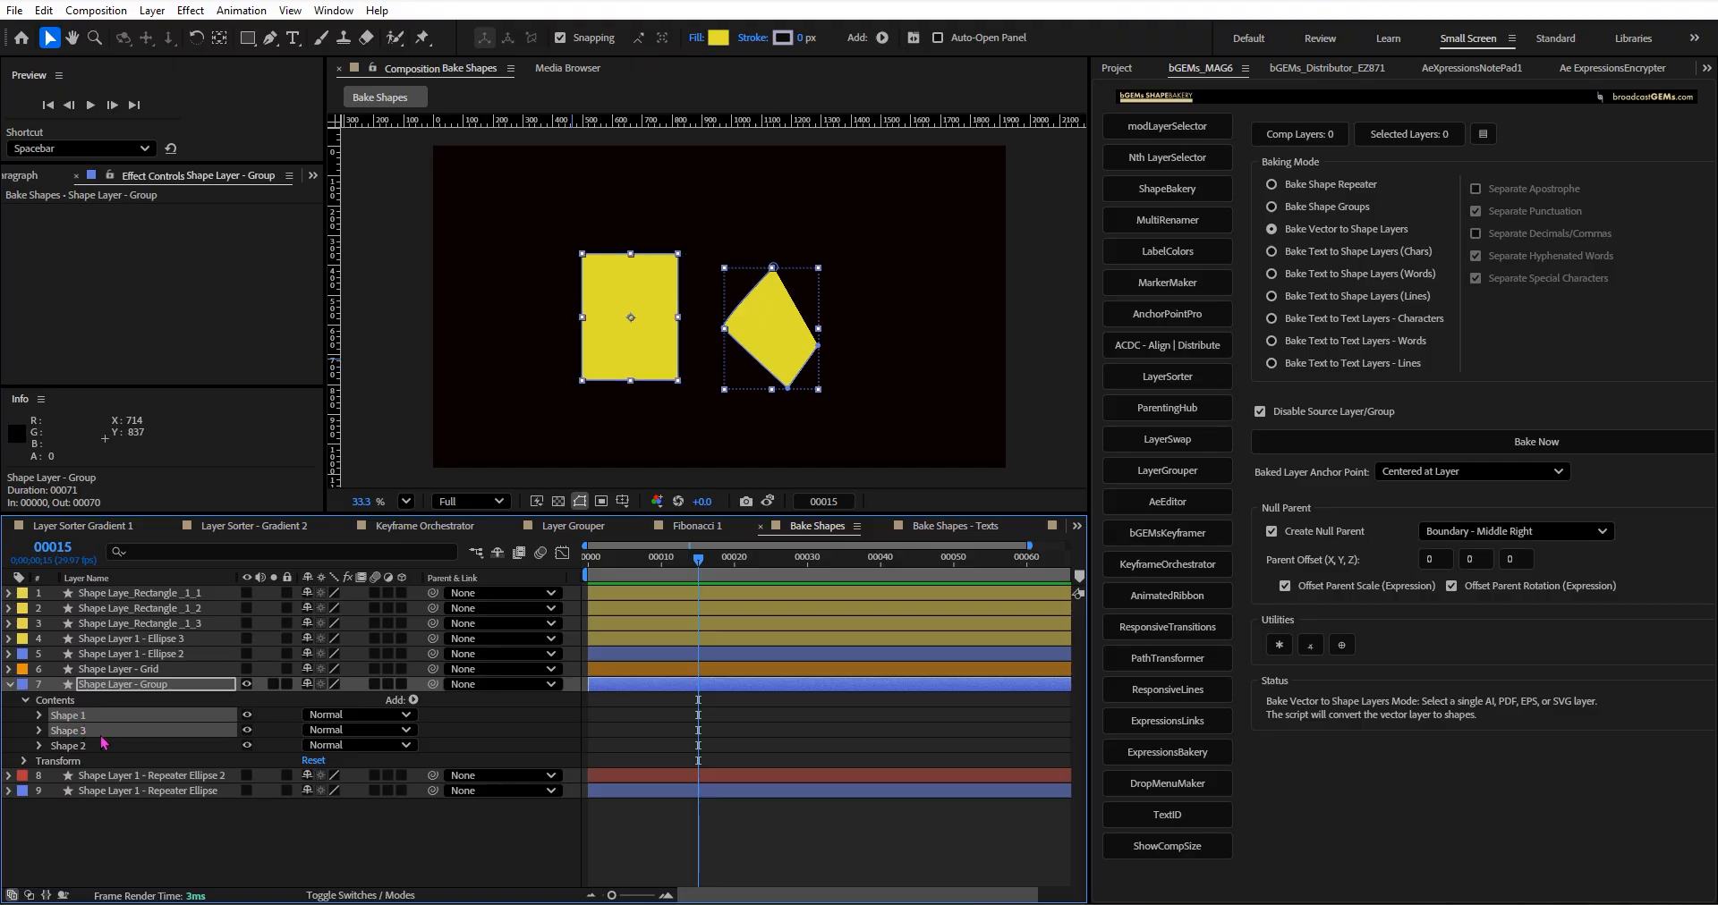
Group Shape 1 and Shape 3 together and bake Shape Layer - Group in Bake Shape Groups mode with a parent null.
key(ctrl+g)
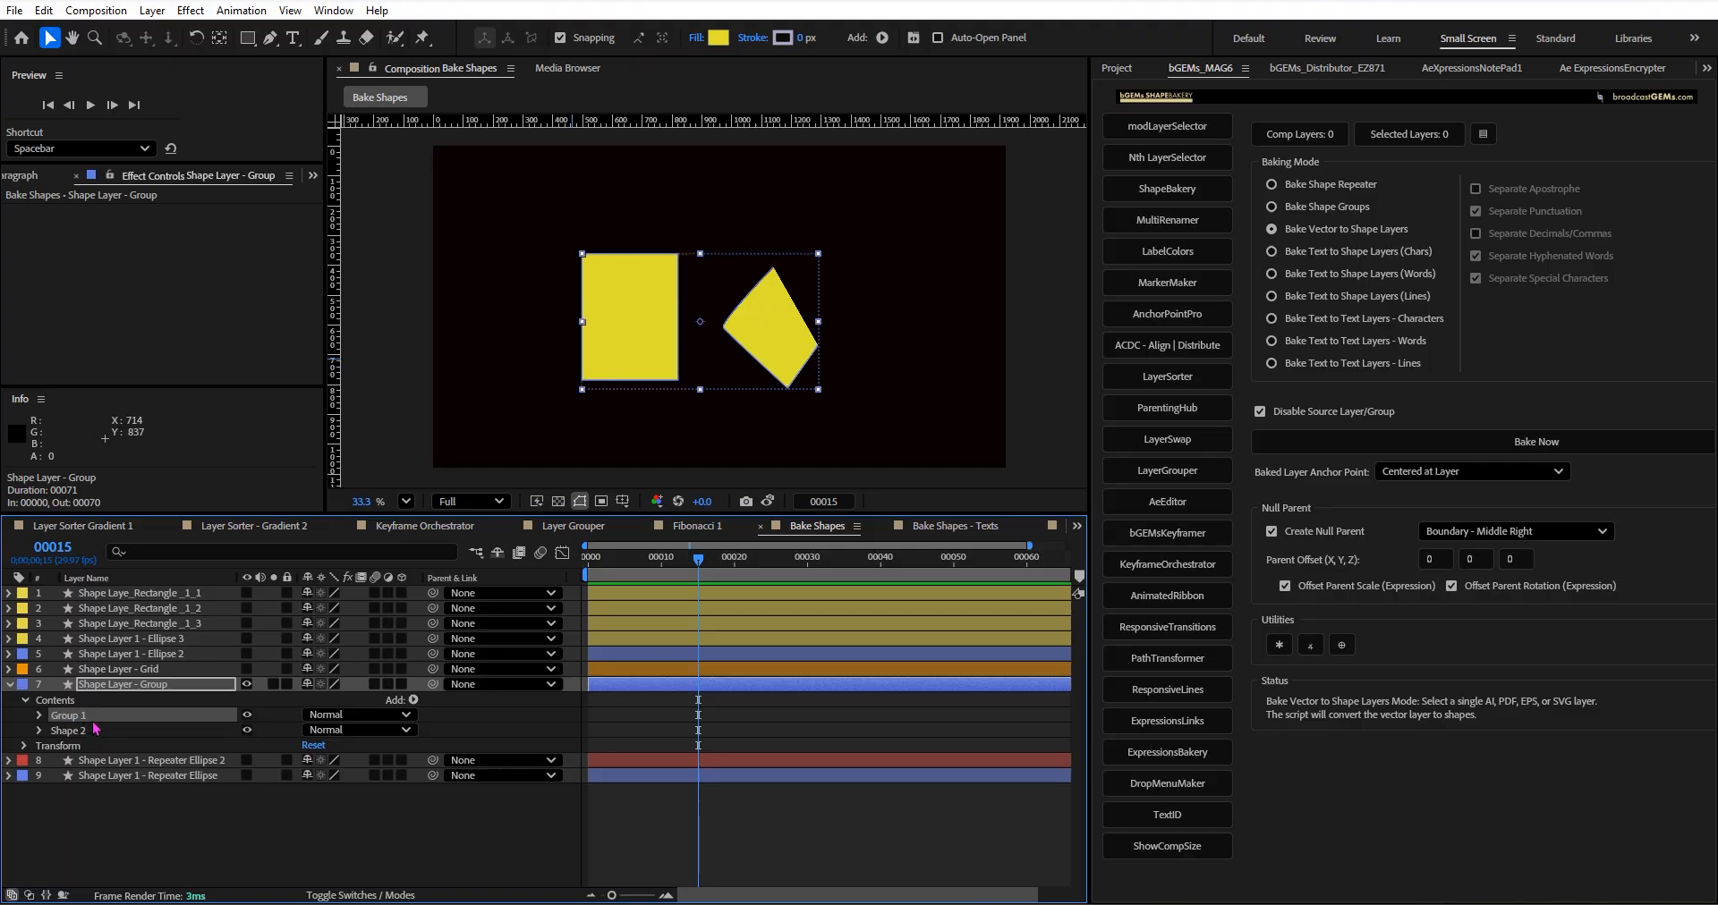
click(125, 685)
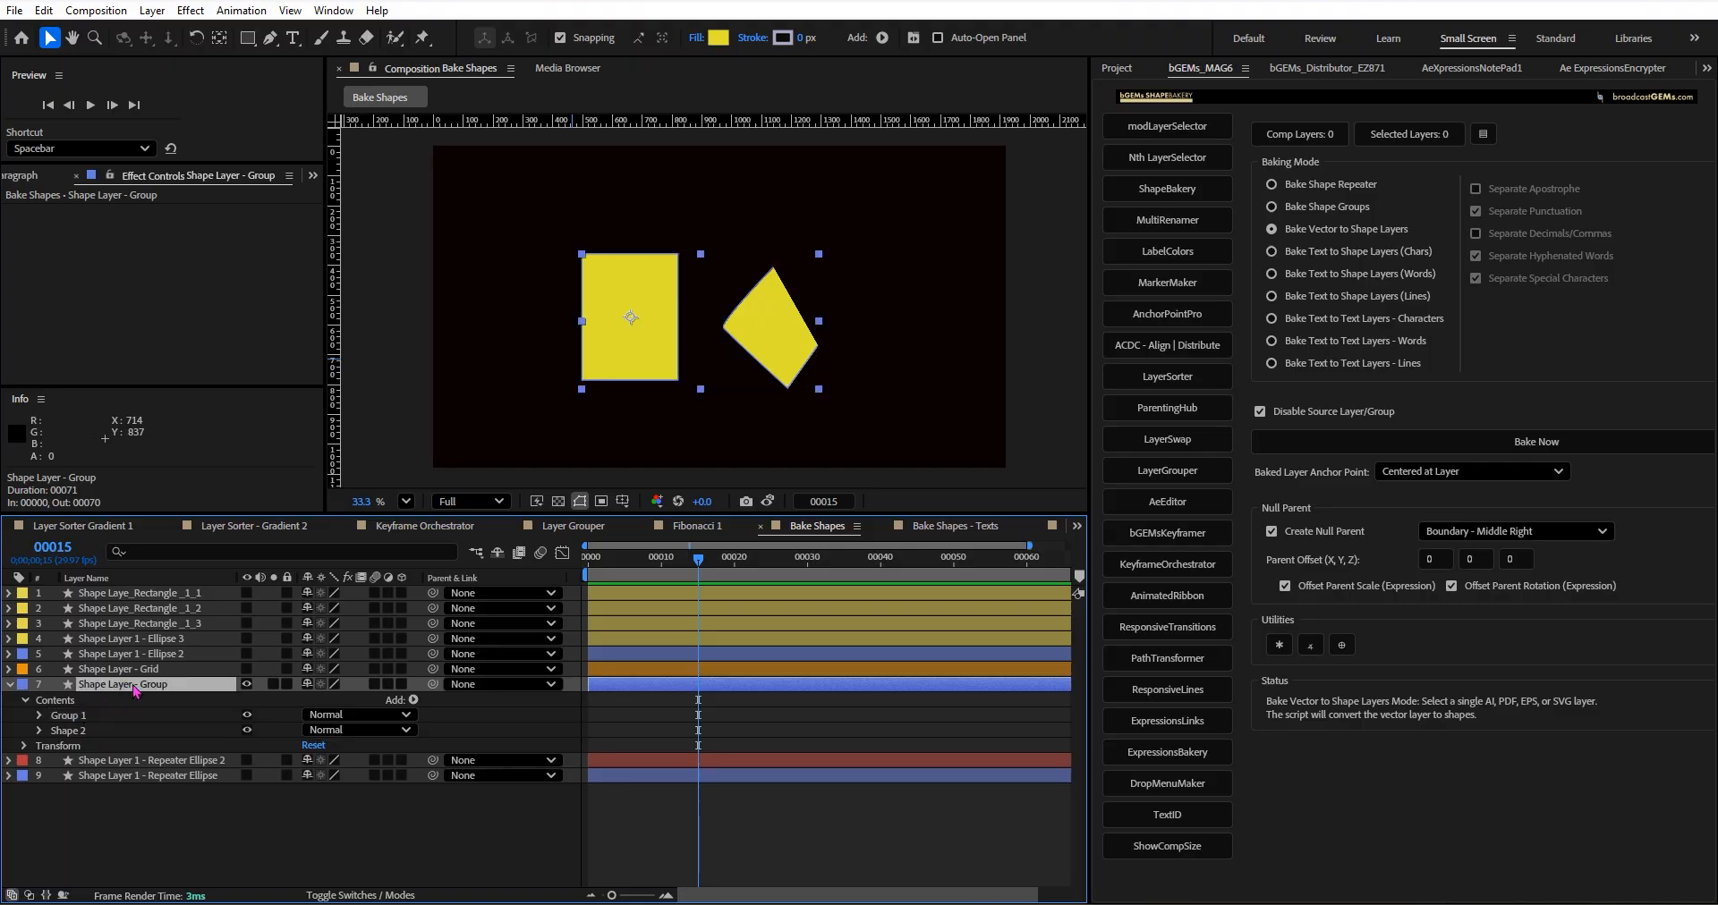
click(1331, 212)
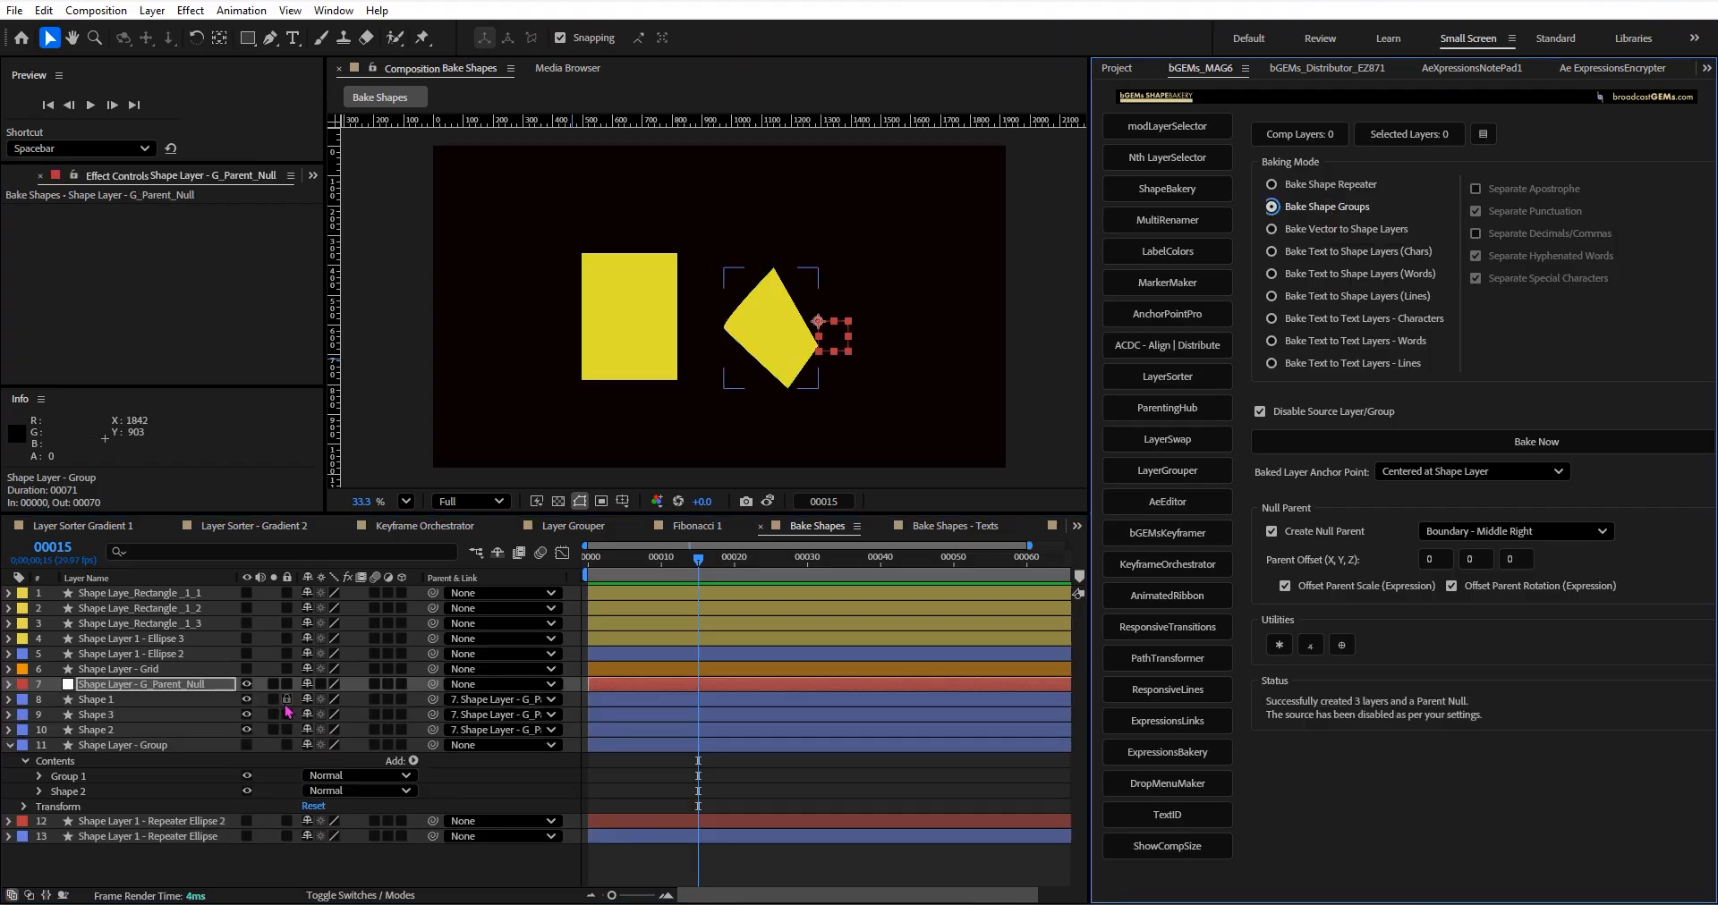
Toggle solo on the baked layers Shape 1, Shape 3 and Shape 2 to check what each one contains.
drag(273, 699, 273, 715)
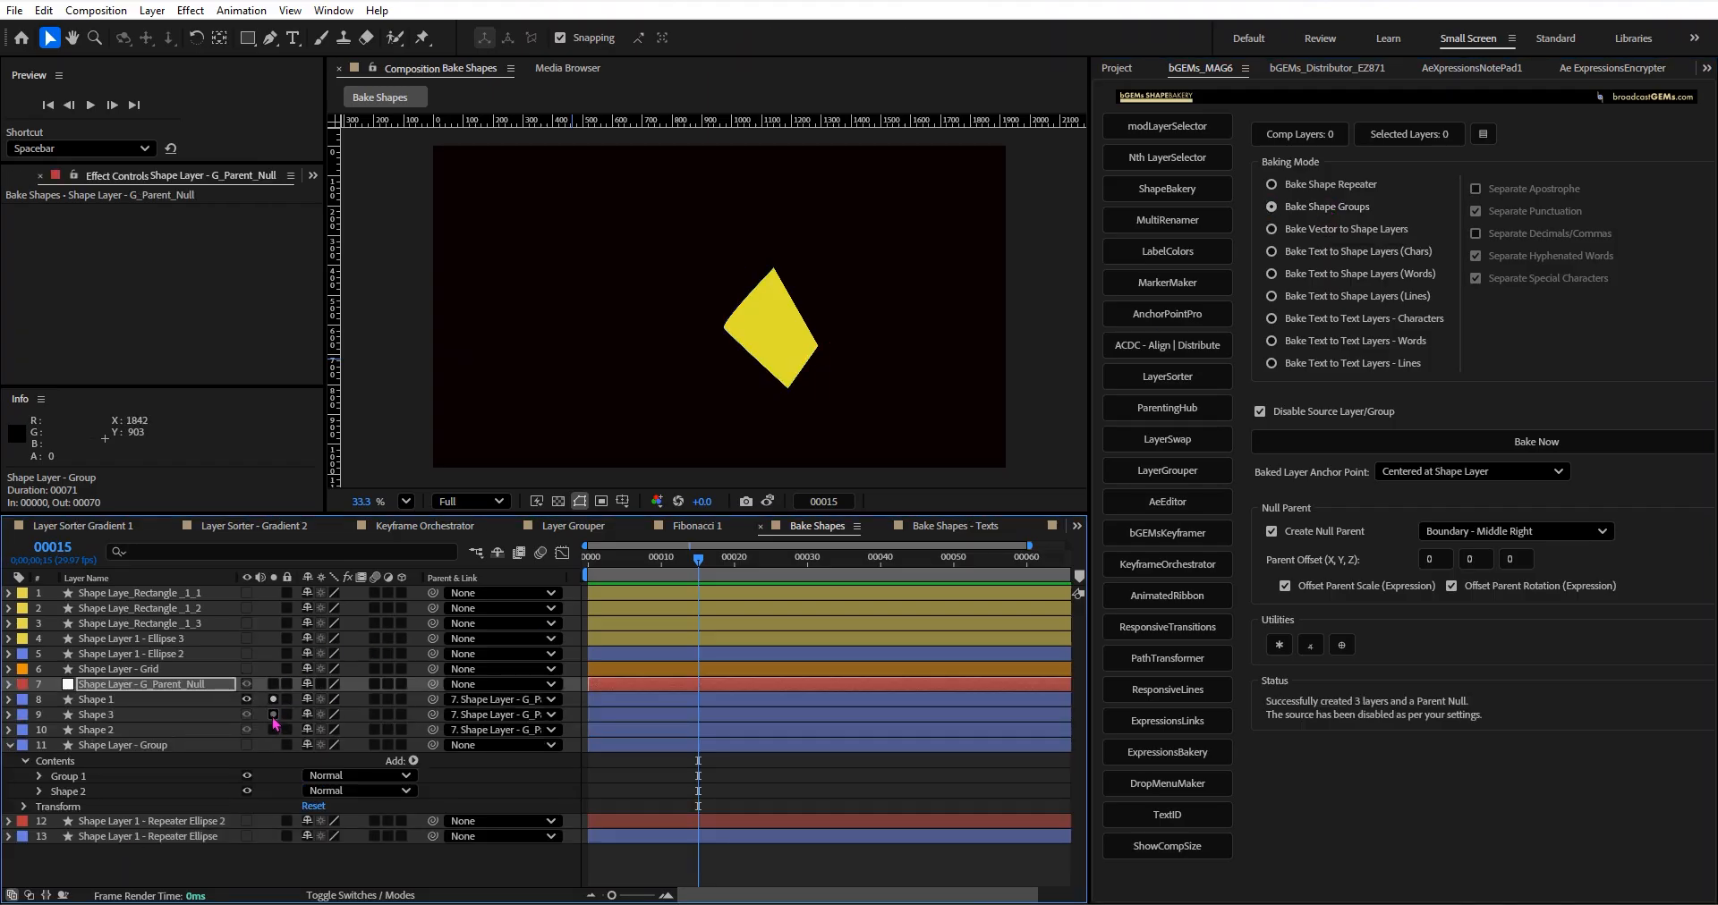
click(273, 729)
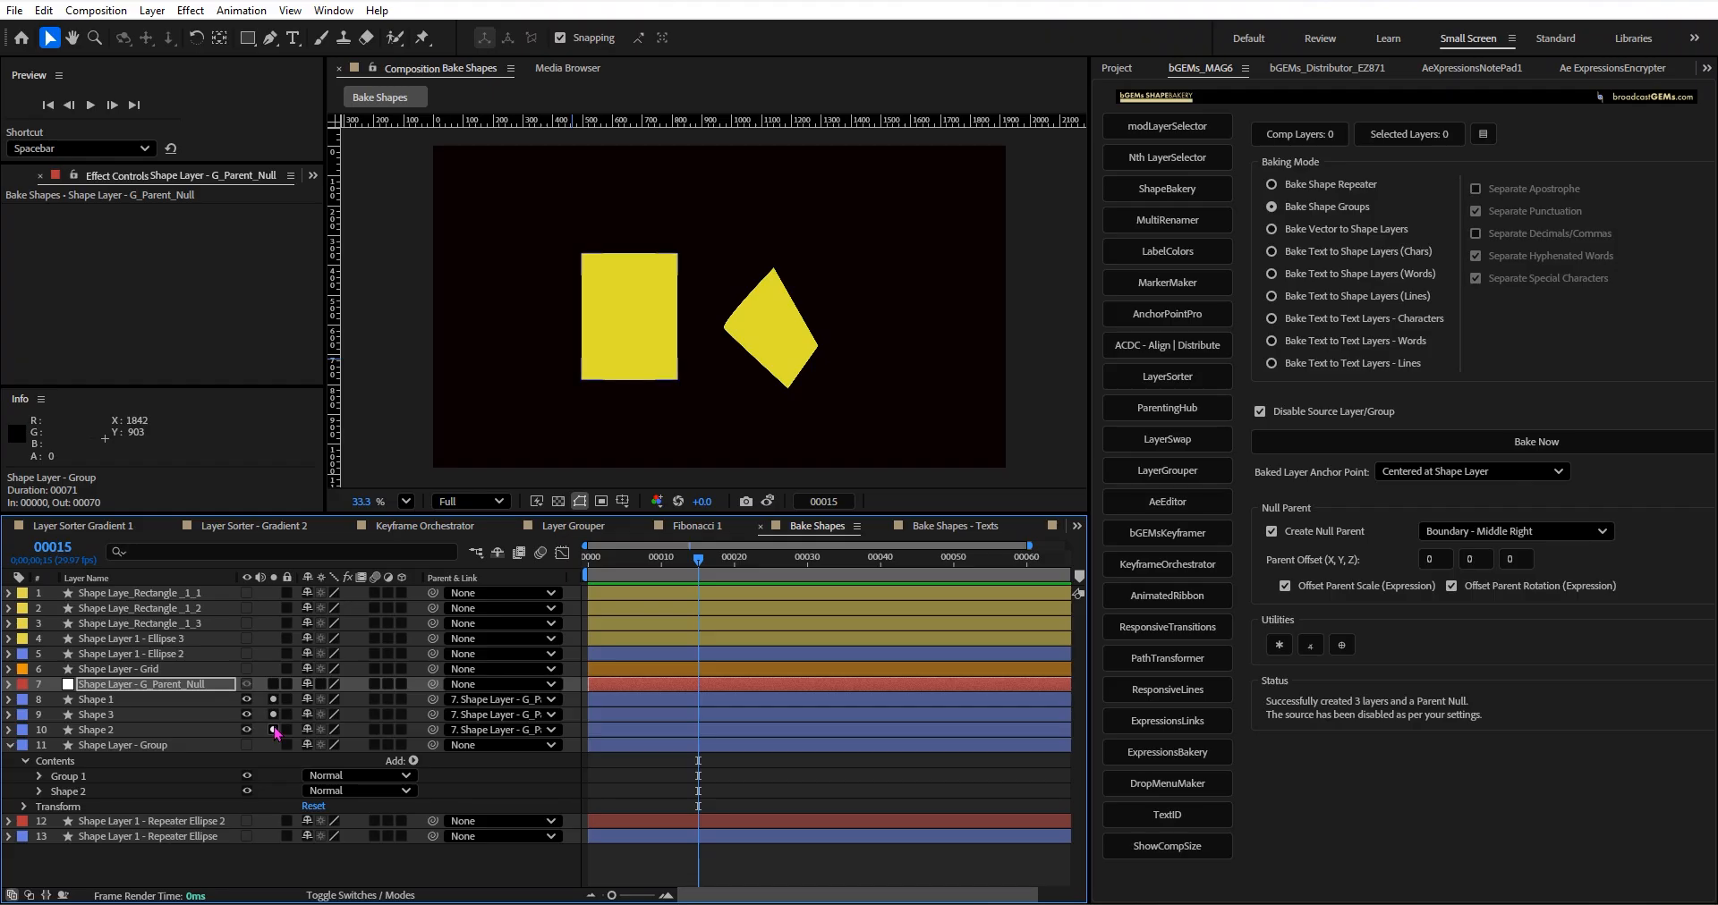
click(273, 700)
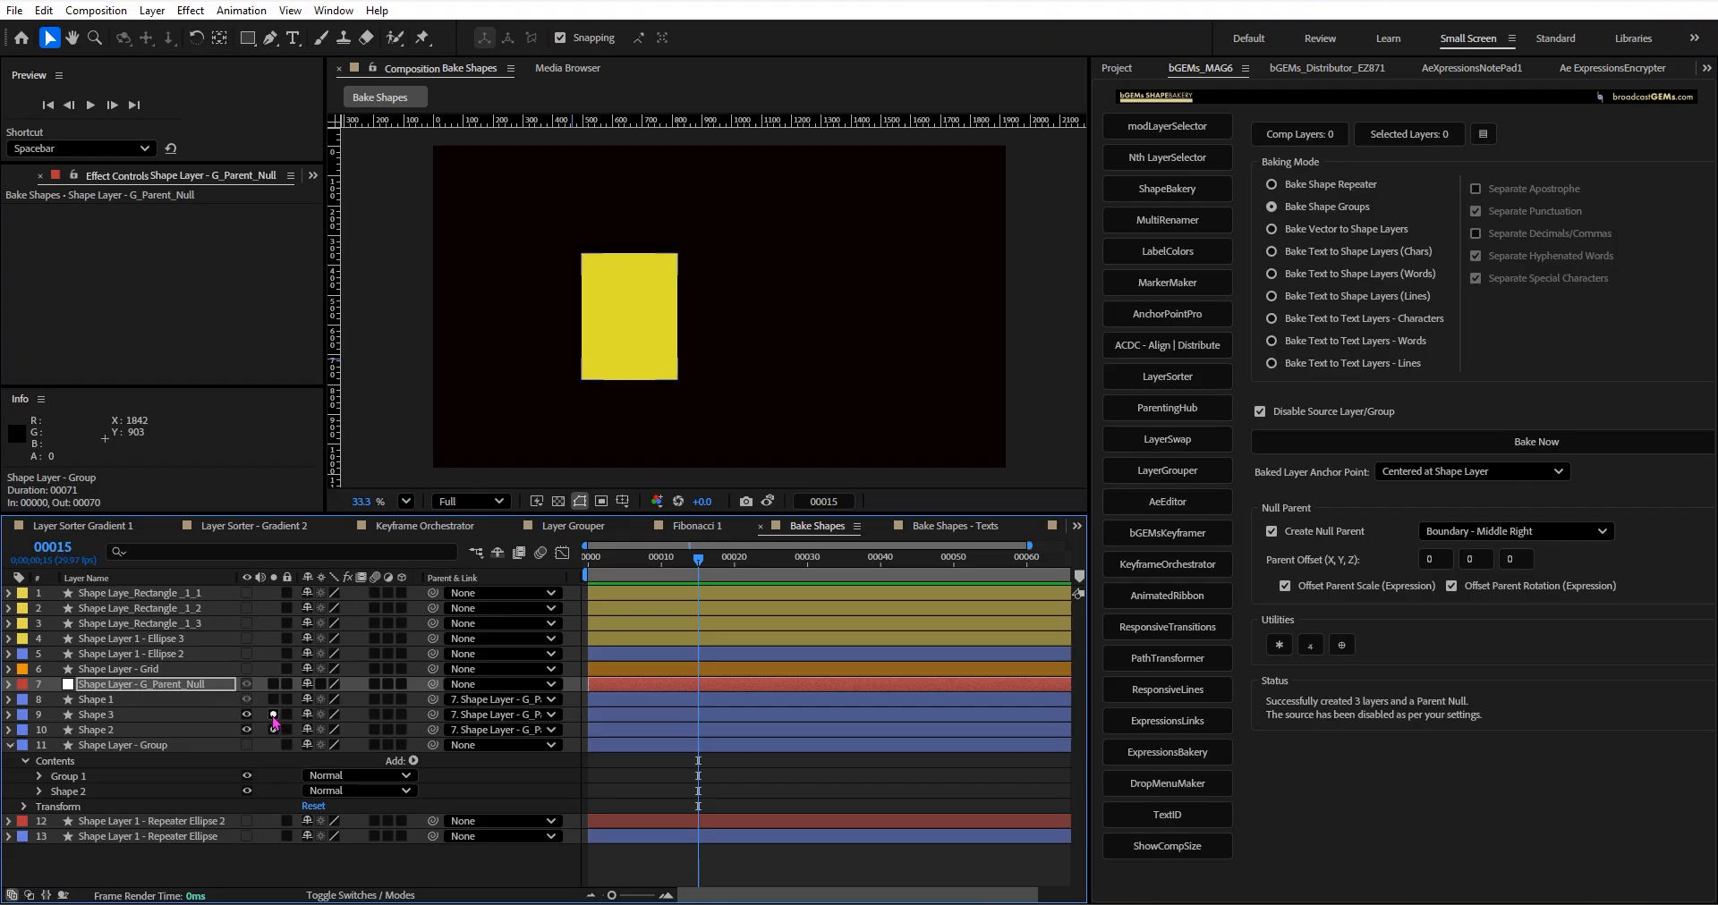
click(273, 714)
click(273, 729)
click(272, 715)
Delete the baked layers Shape 1, Shape 3 and Shape 2 with their parent null, and make Shape Layer - Group visible and selected.
click(189, 730)
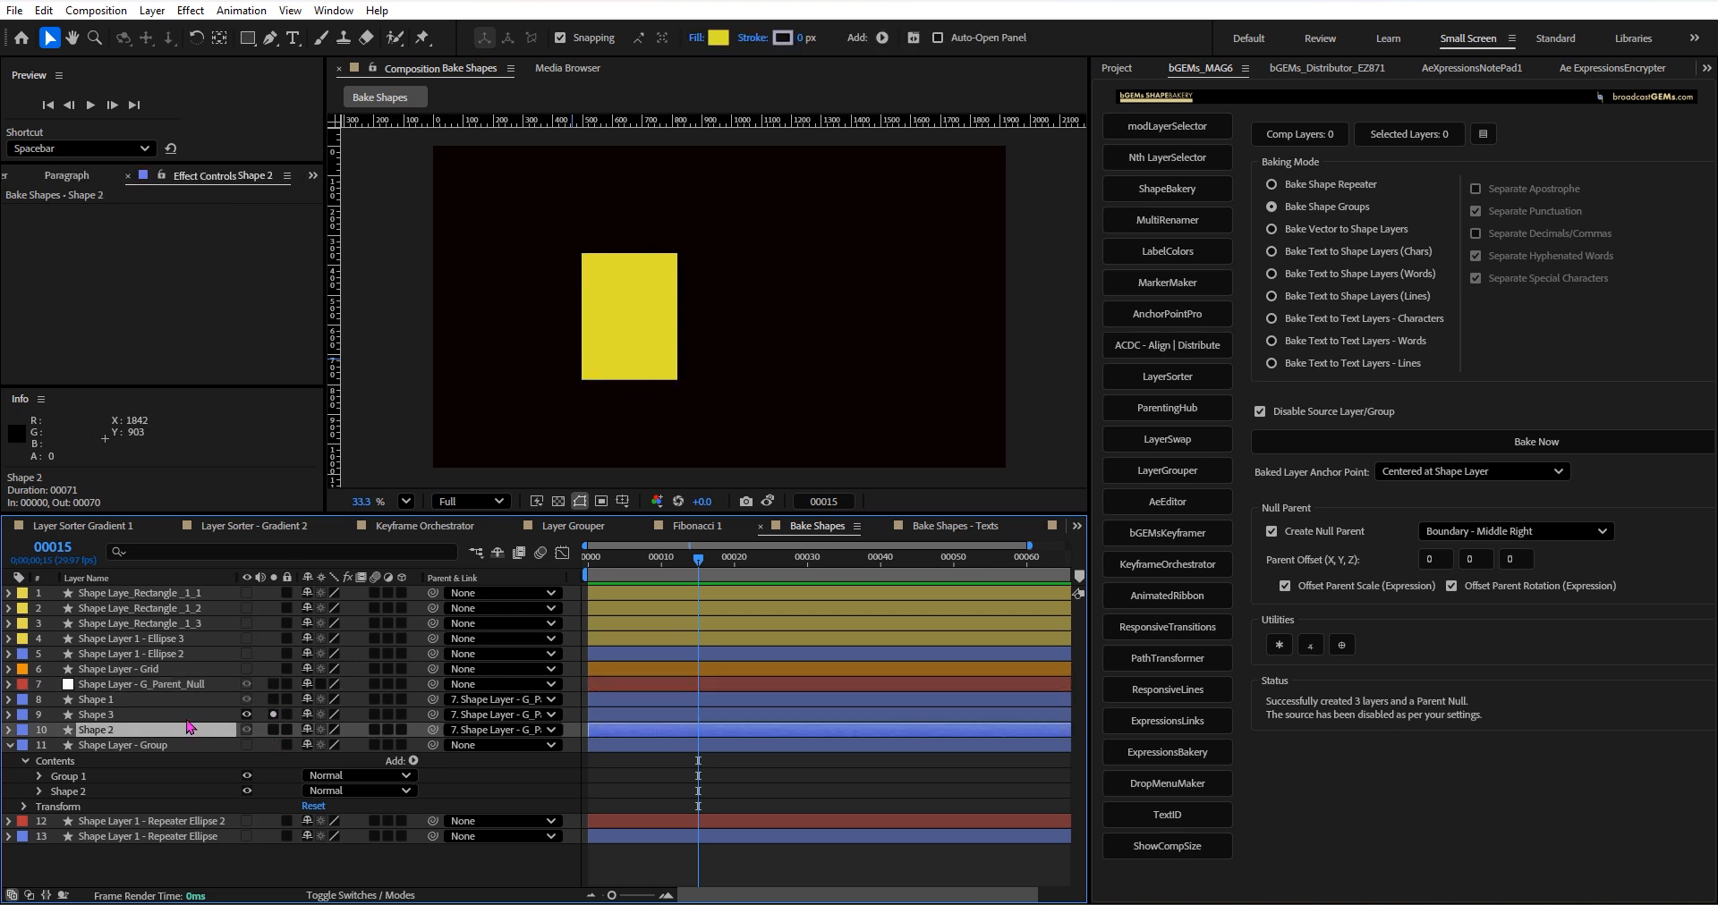
click(192, 686)
shift+click(187, 730)
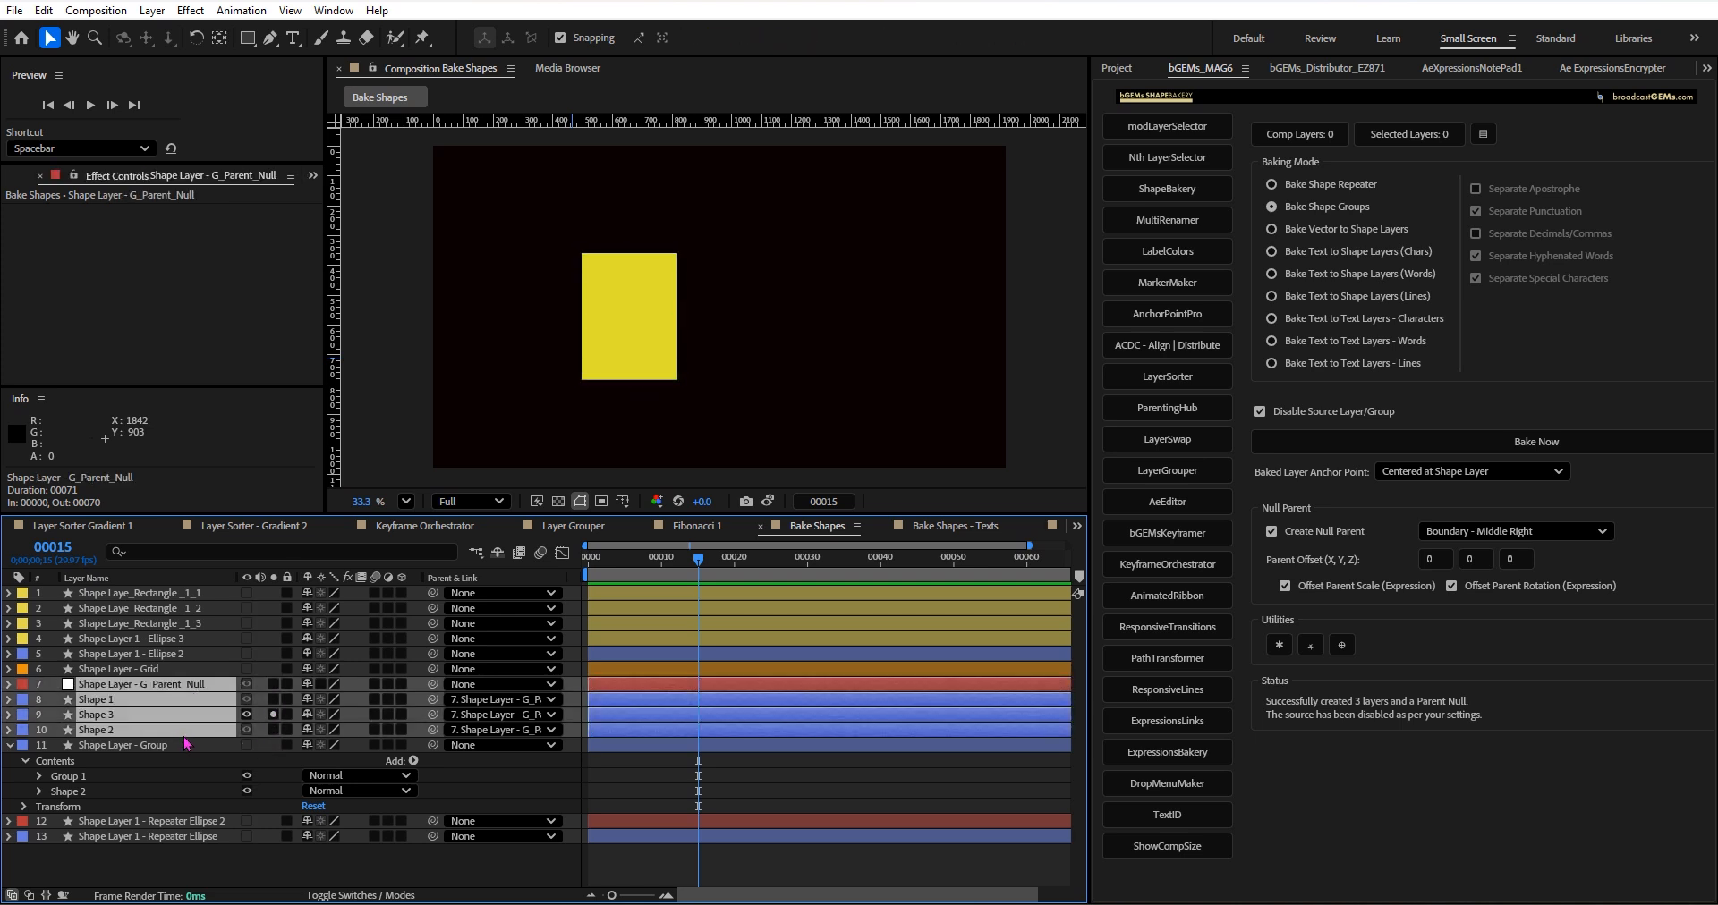
key(Delete)
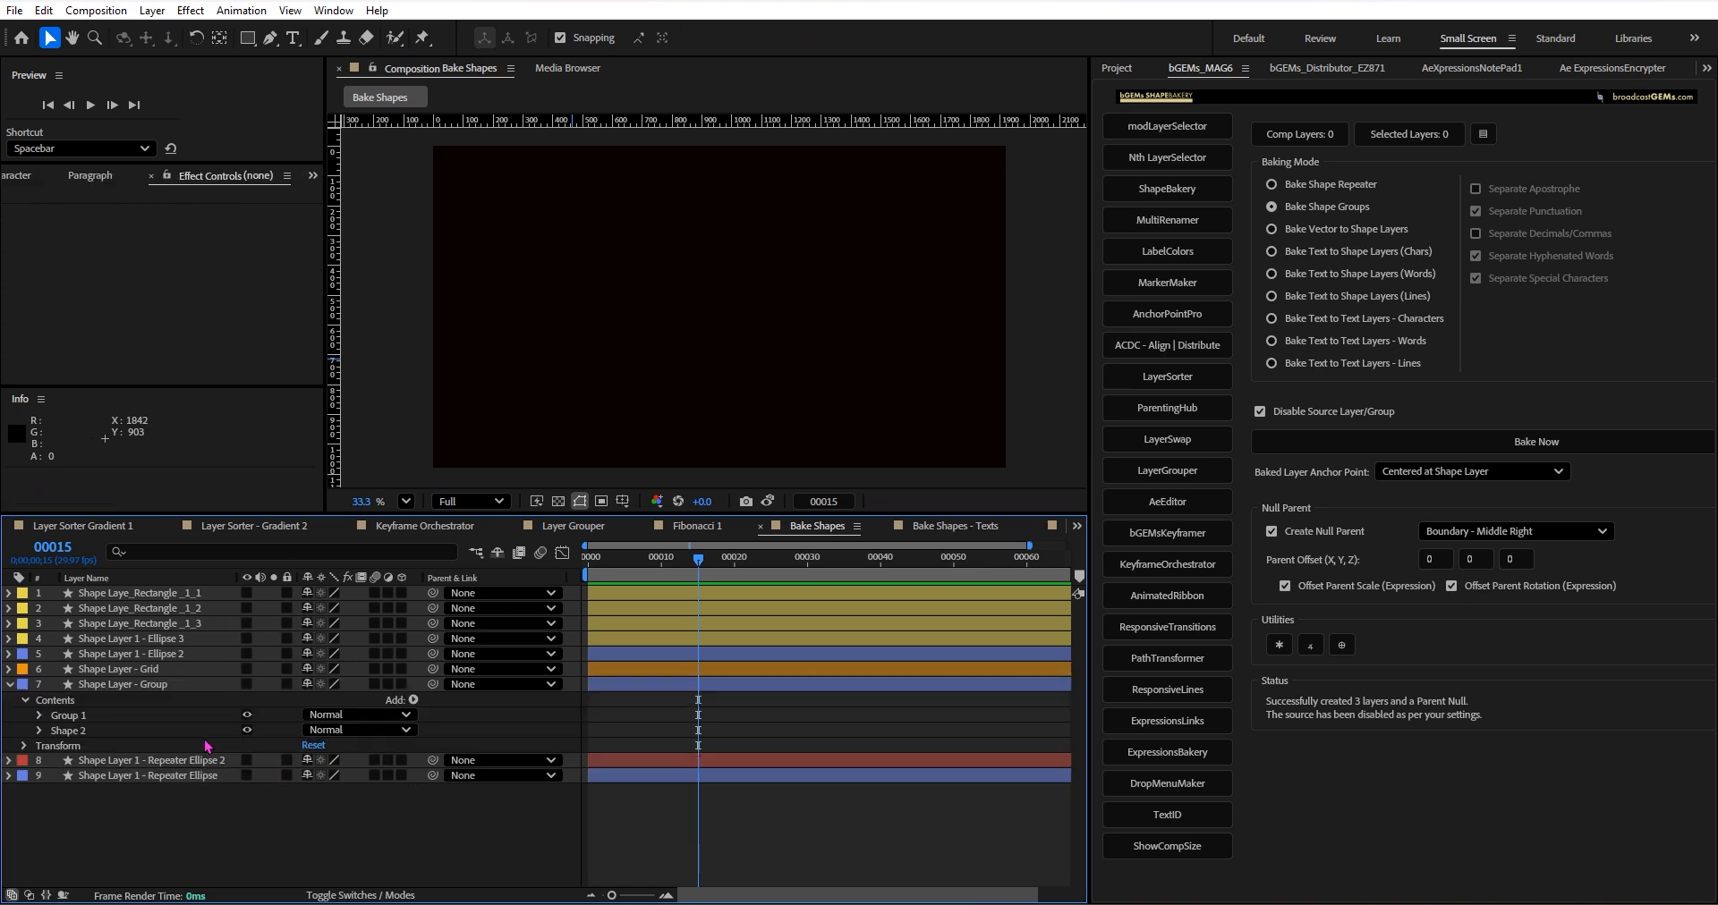
click(246, 685)
click(112, 685)
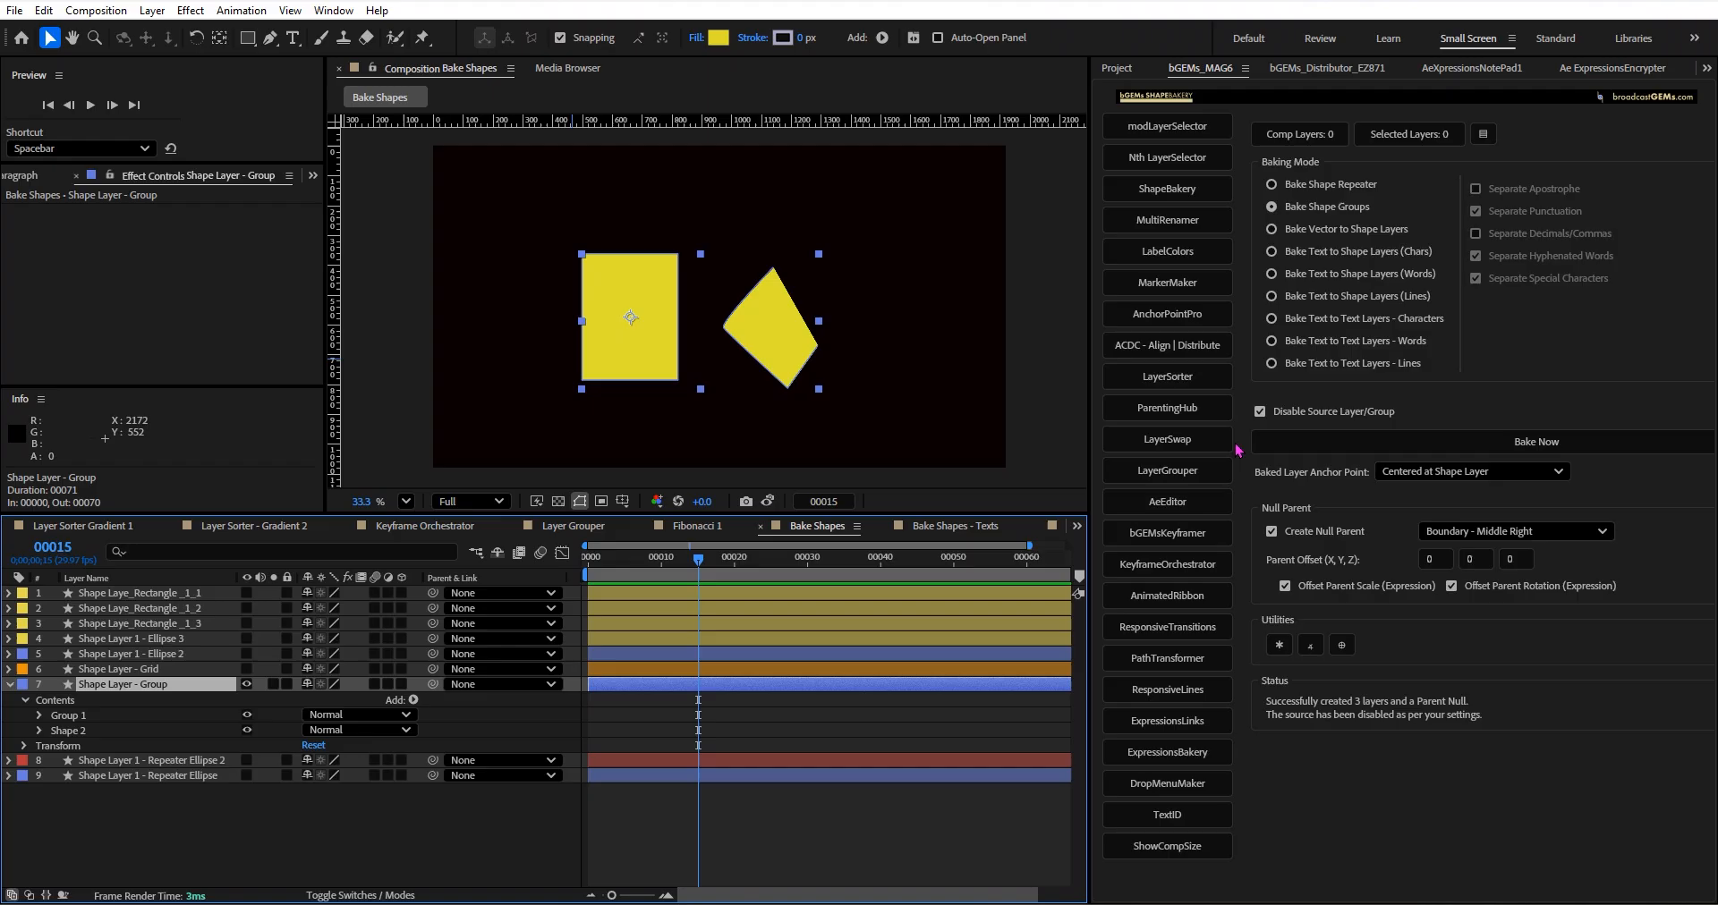
Open the Bake Shapes - Texts composition and delete the baked SUNDAY letter shape layers together with the Parent Null layer.
click(1271, 207)
click(919, 529)
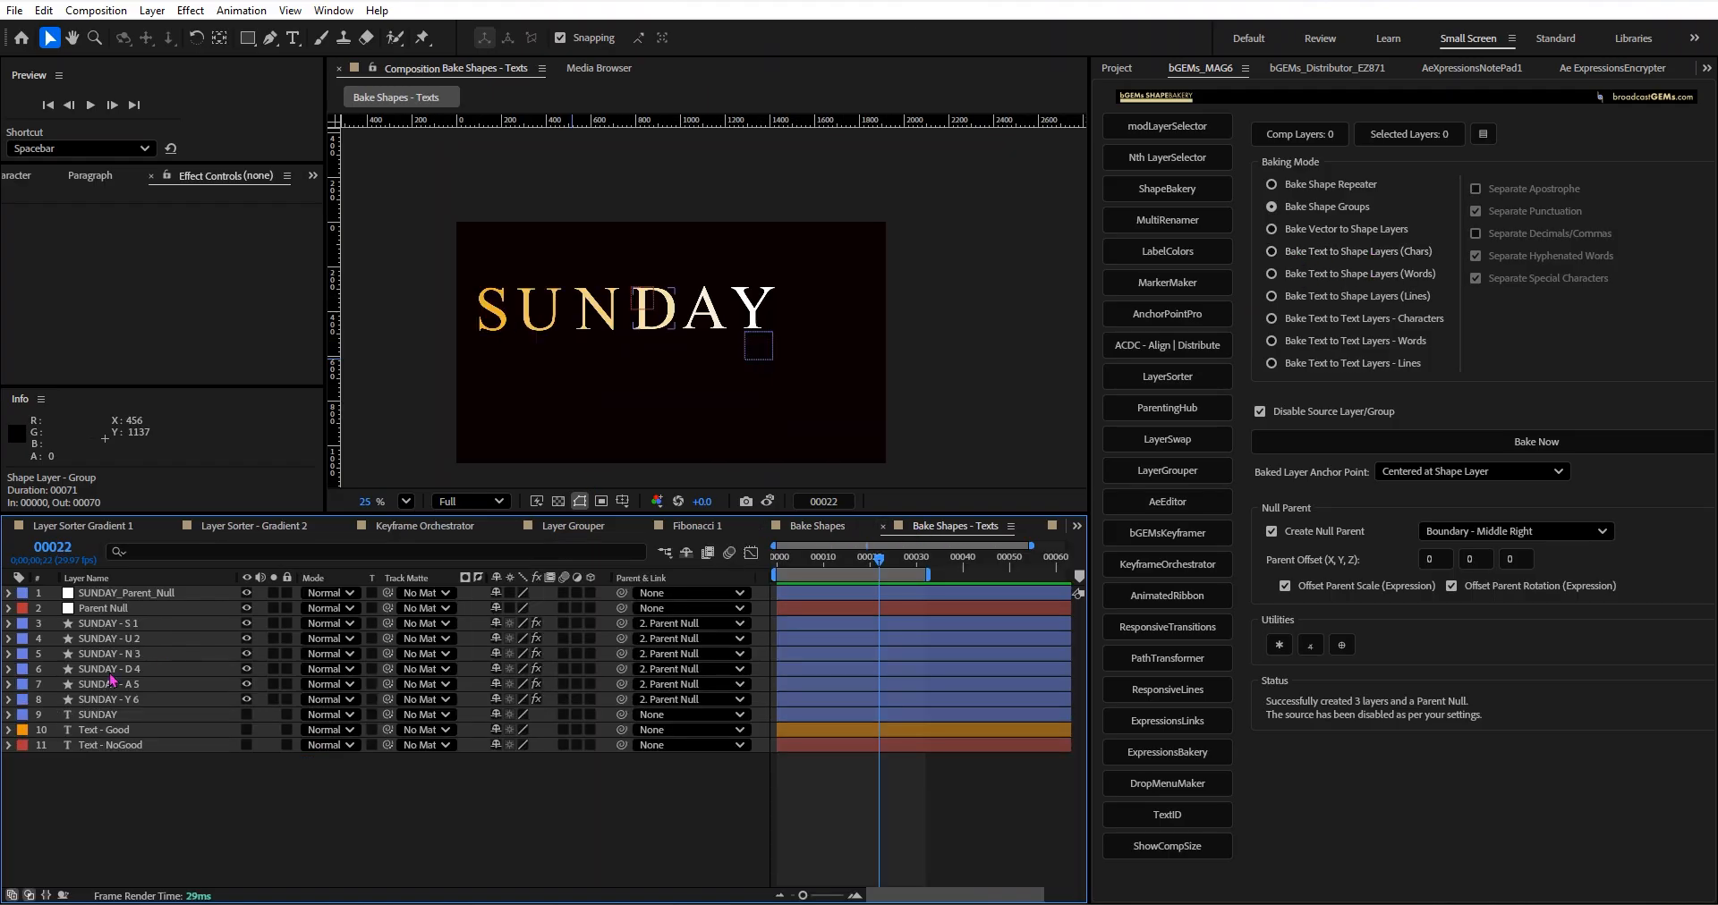
click(164, 699)
shift+click(139, 623)
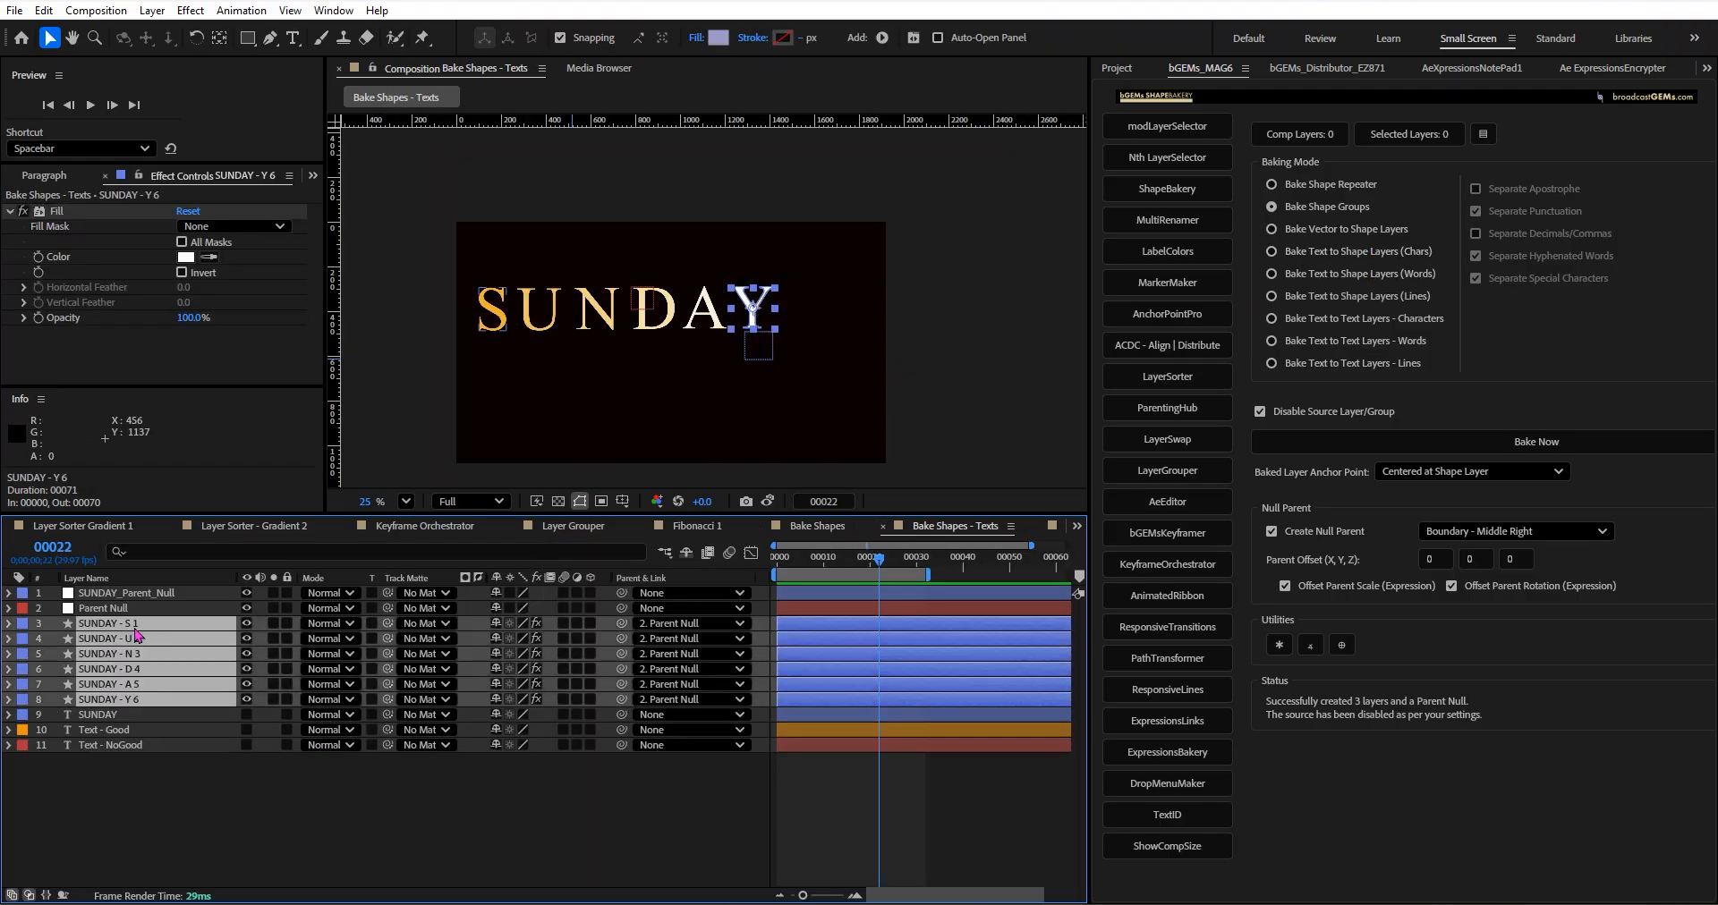
shift+click(137, 610)
key(Delete)
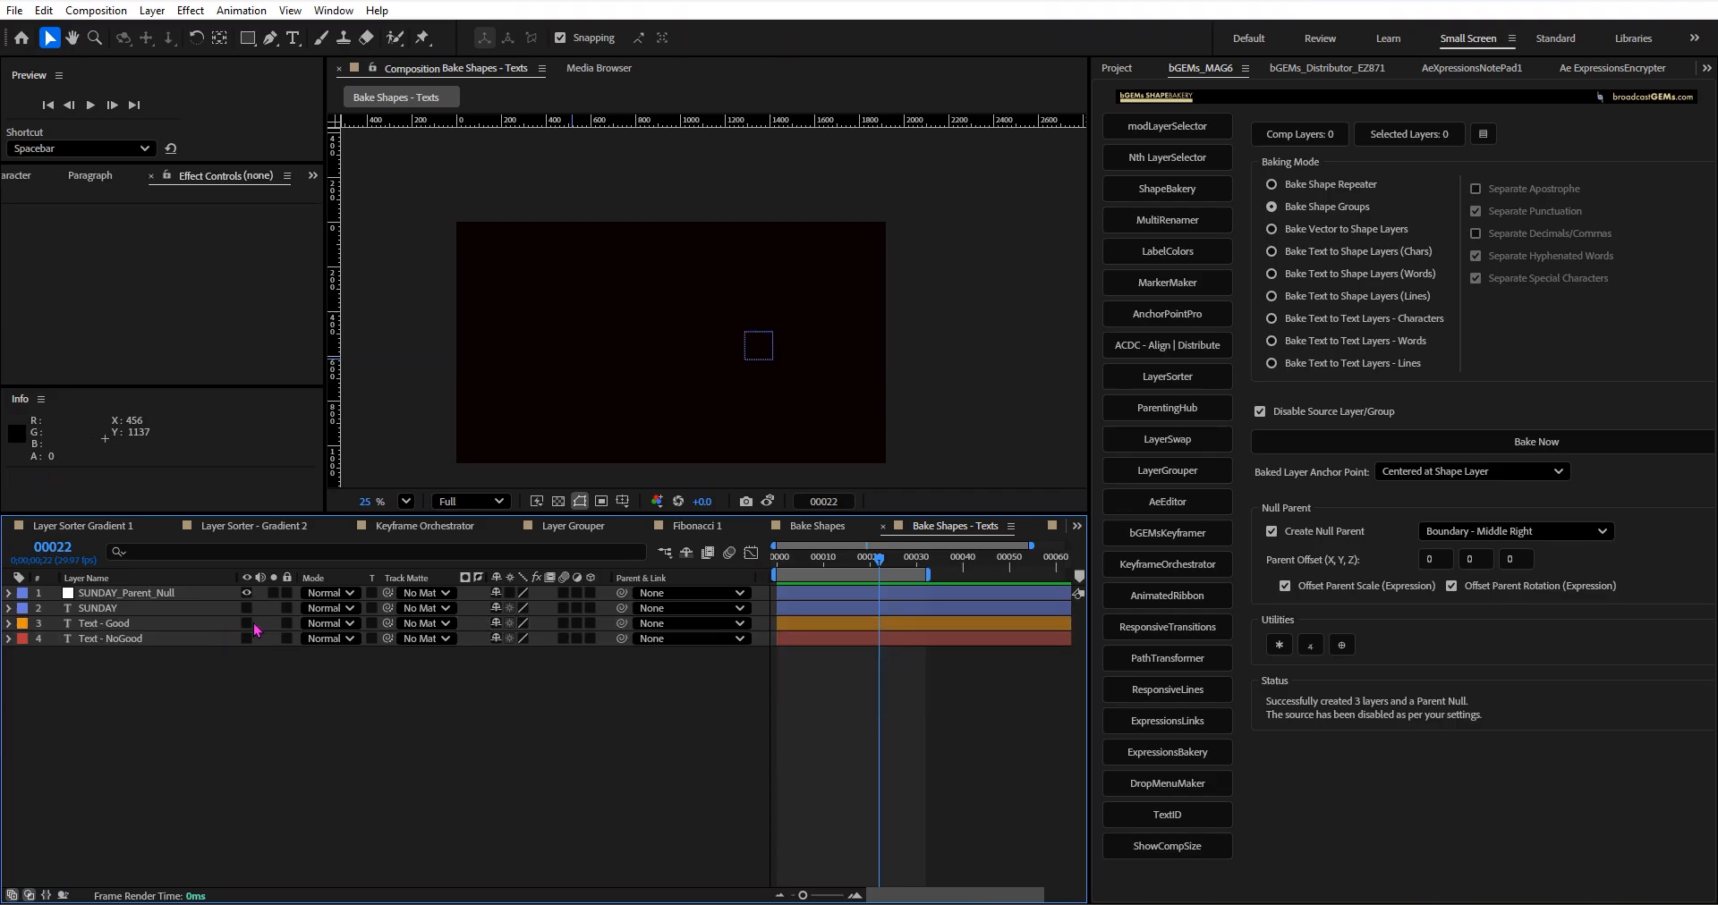
click(247, 624)
click(260, 626)
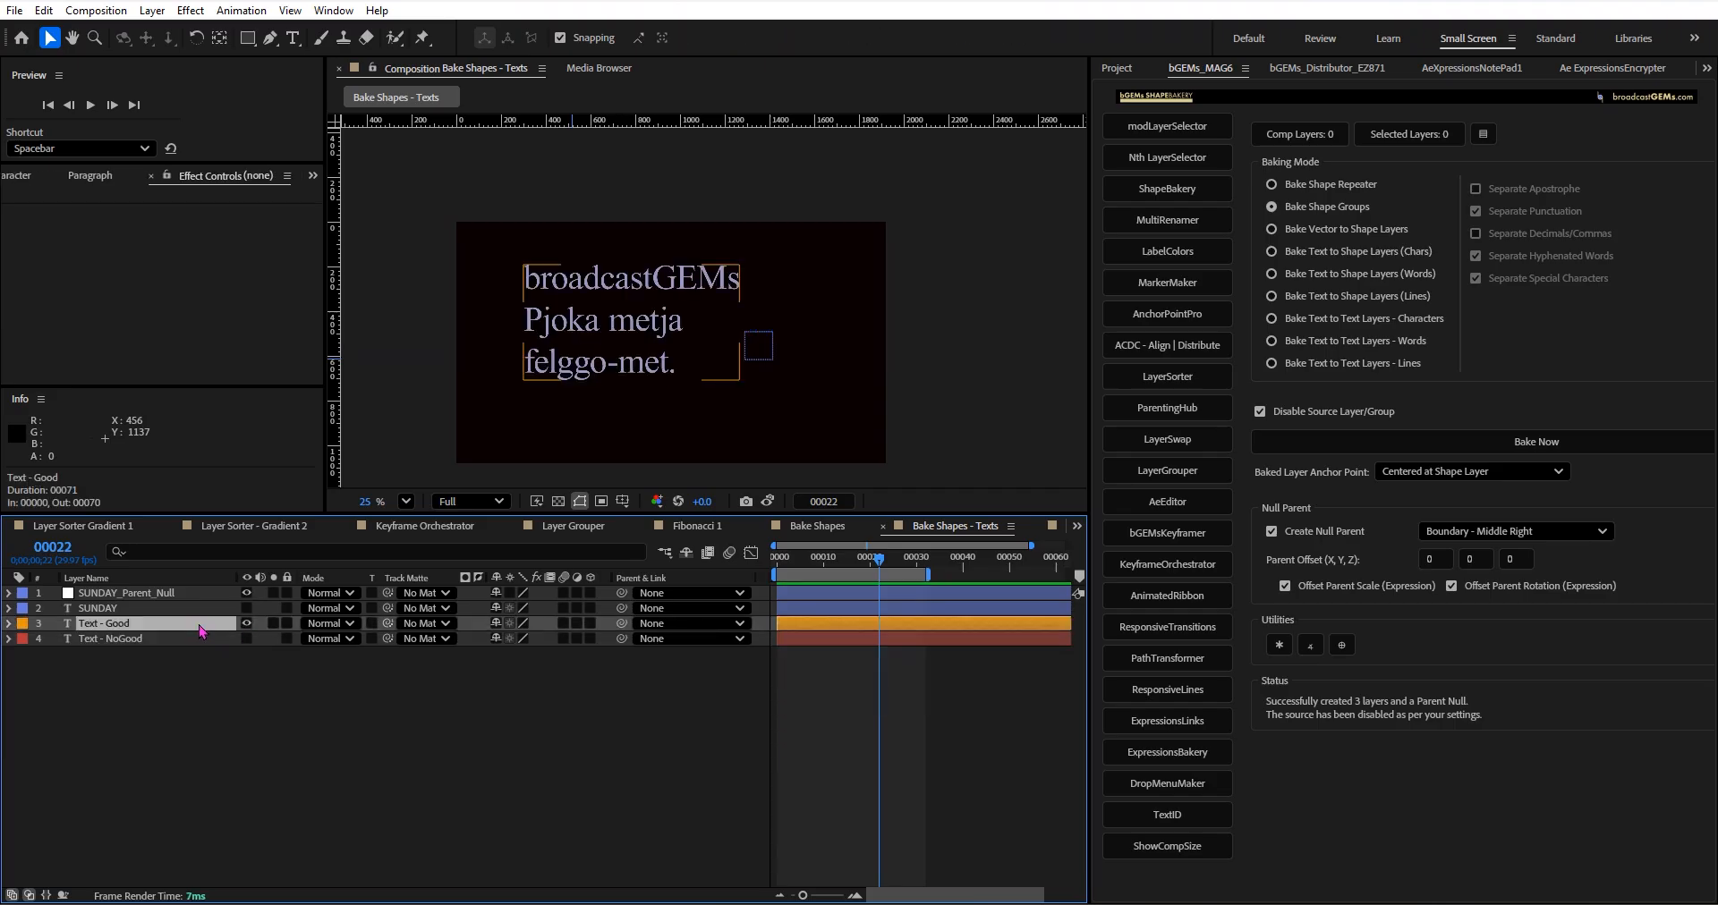
click(246, 623)
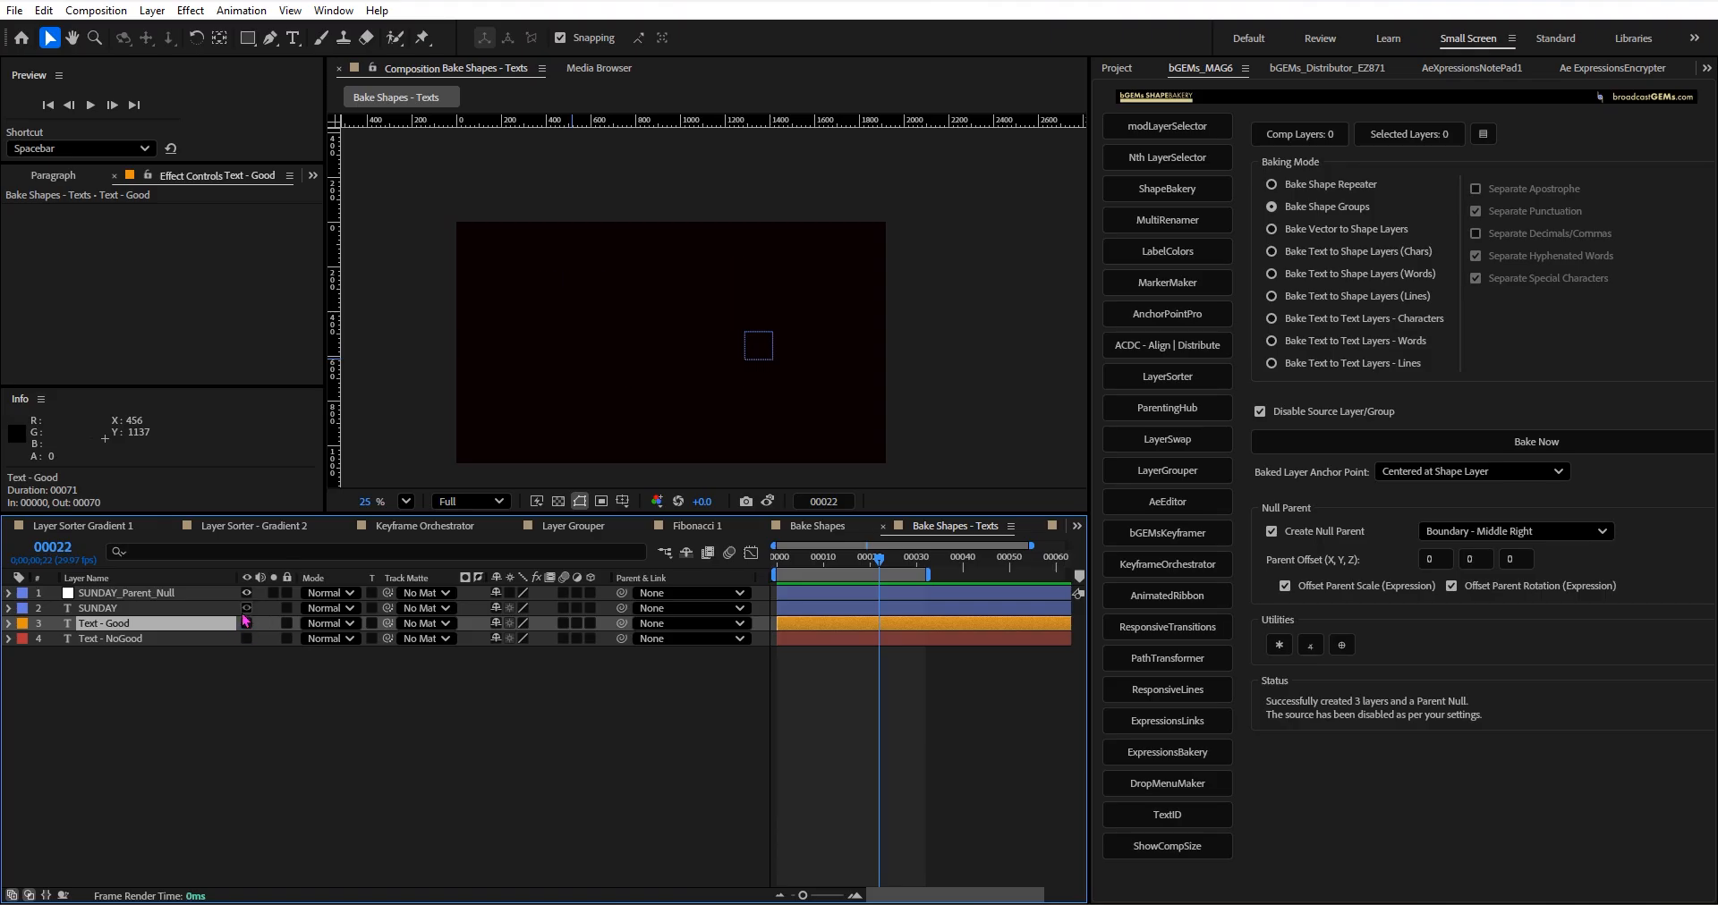
Make the SUNDAY text layer visible and select it.
click(246, 608)
click(261, 610)
scroll(689, 365, up, 1)
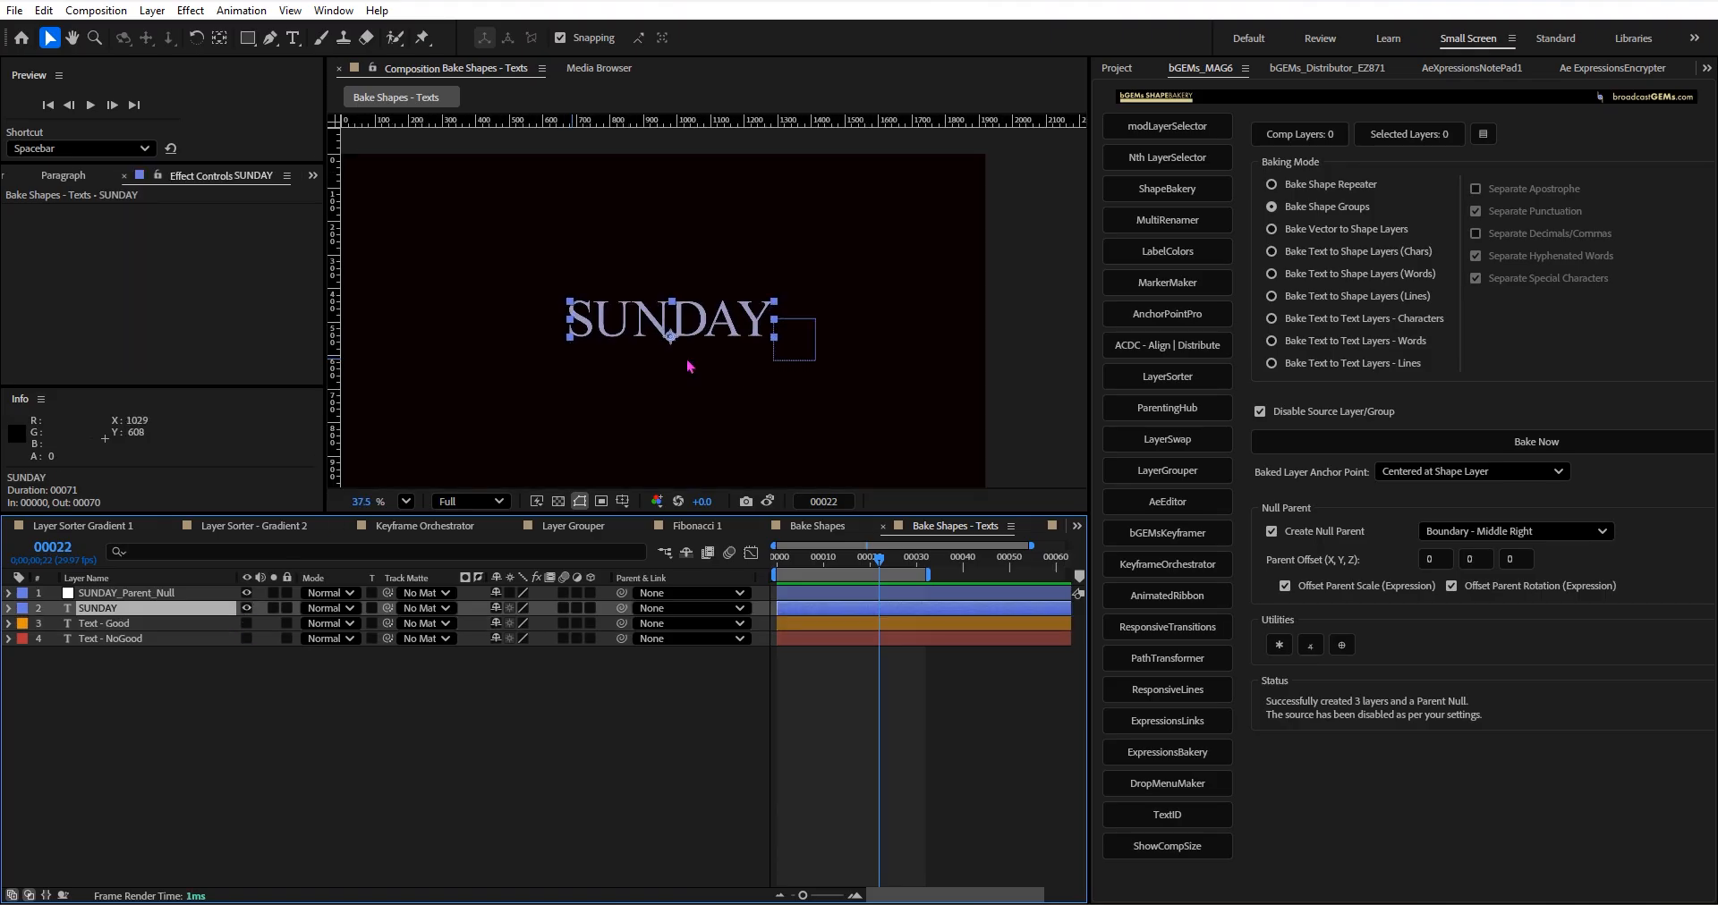
Try to bake the SUNDAY text layer in Bake Shape Groups mode and delete the leftover duplicate text layer.
click(1423, 449)
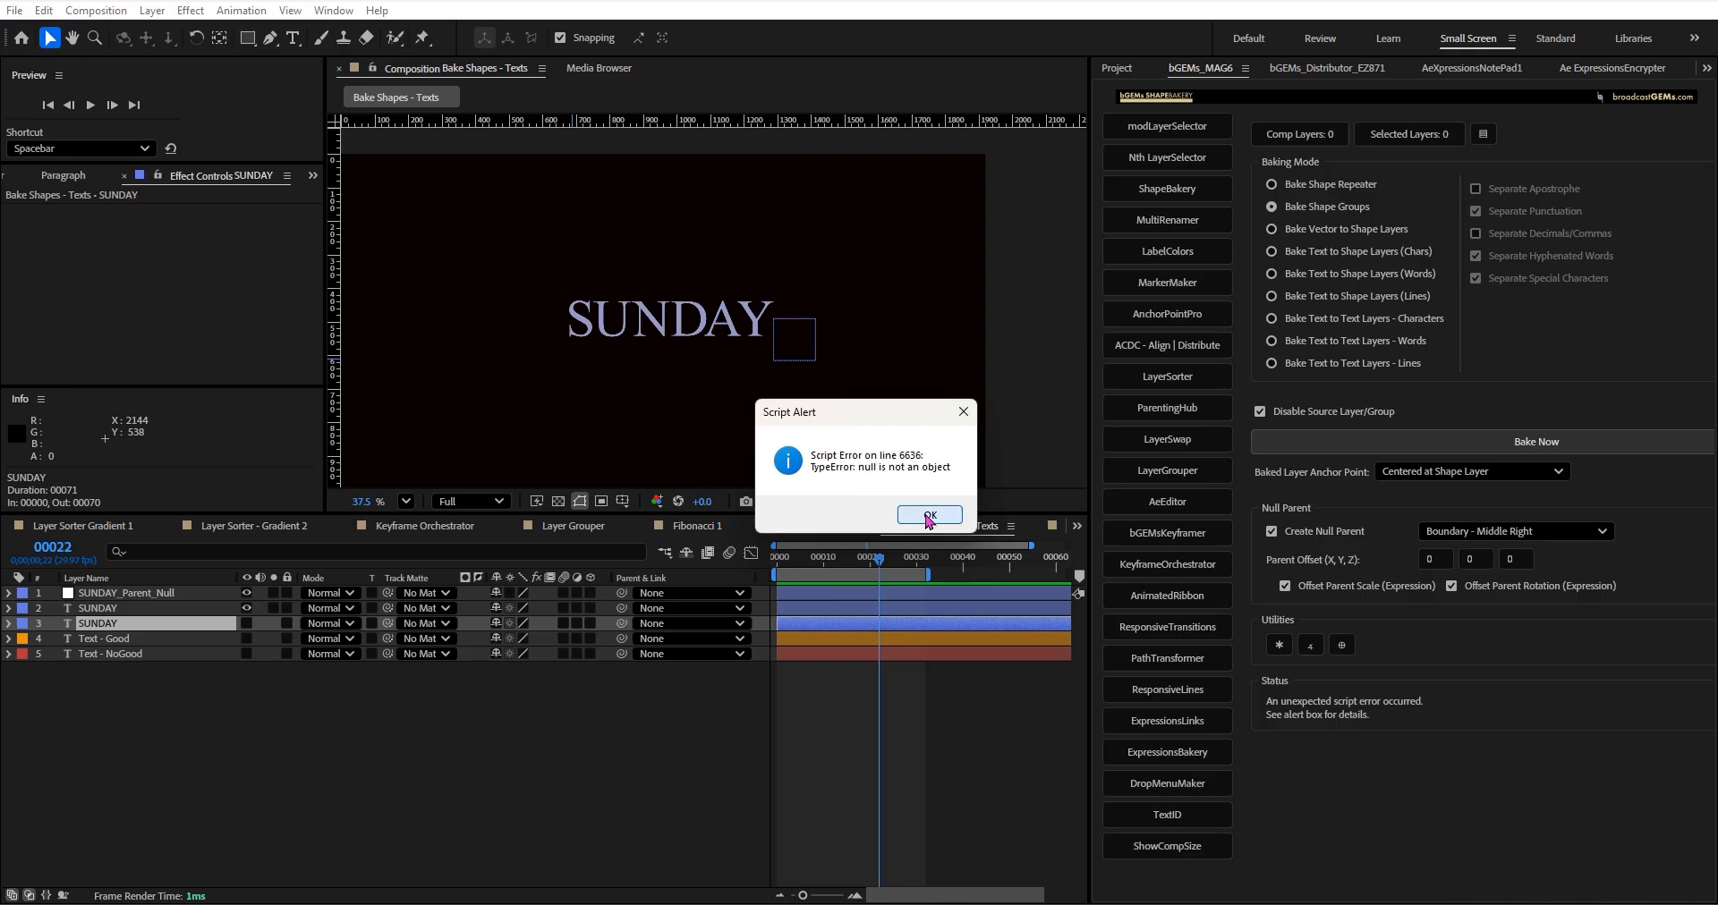
click(929, 517)
click(212, 632)
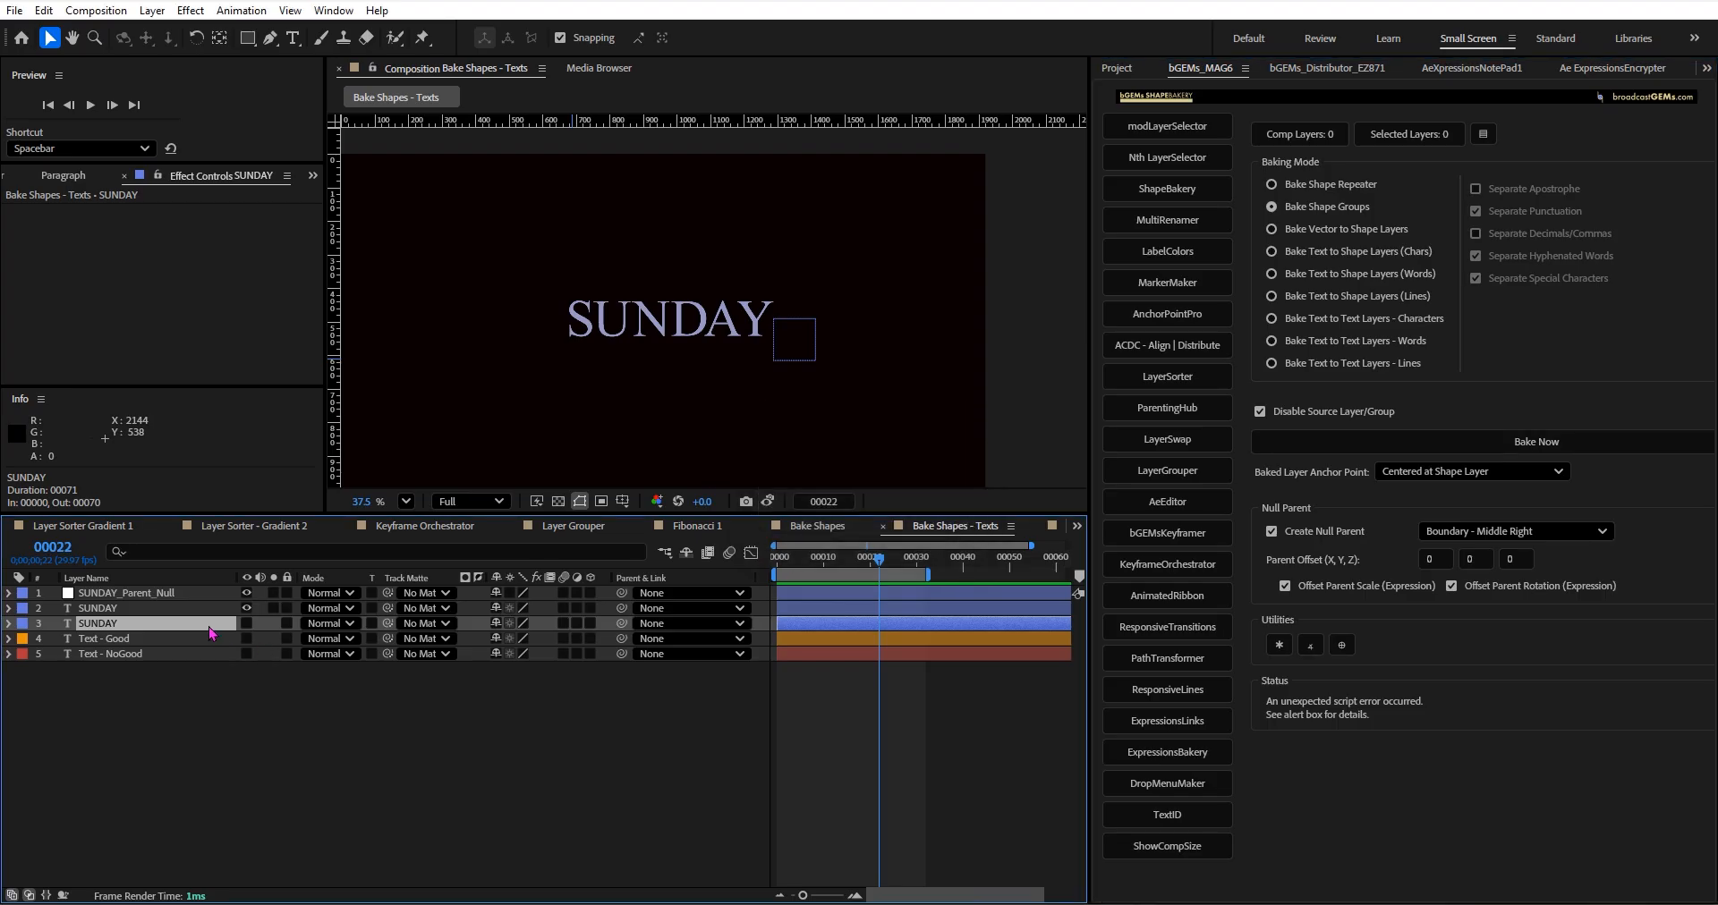
click(222, 611)
key(Delete)
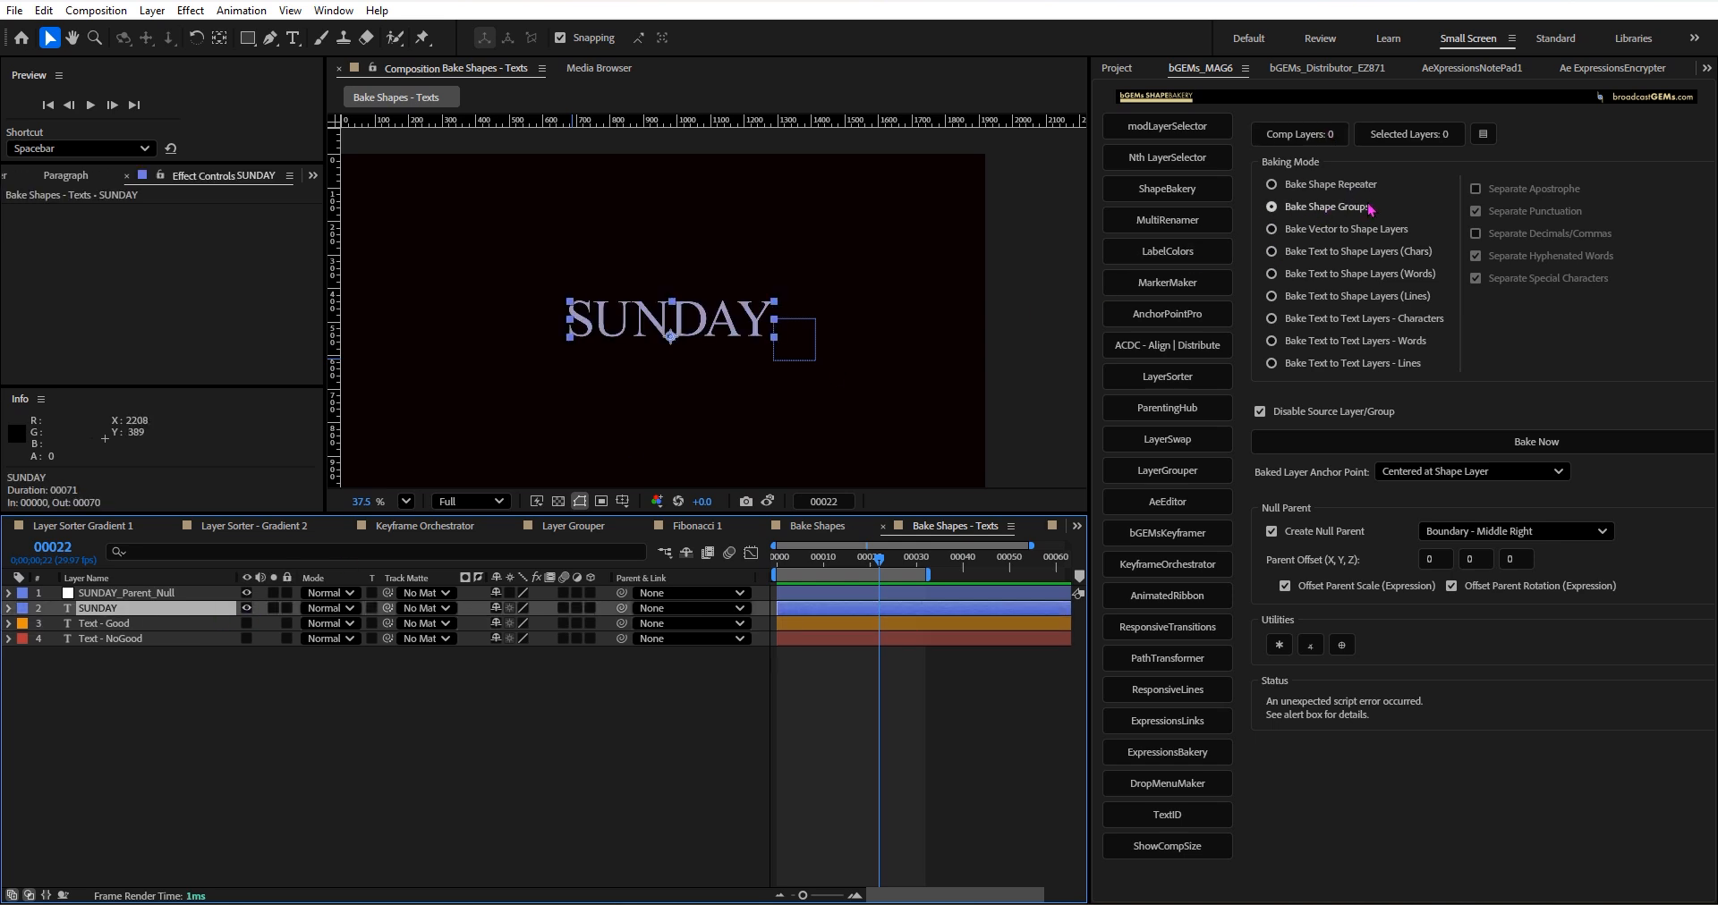
Bake SUNDAY in Bake Text to Text Layers - Characters mode with a parent null and check the individual letter layers.
shift+click(1342, 328)
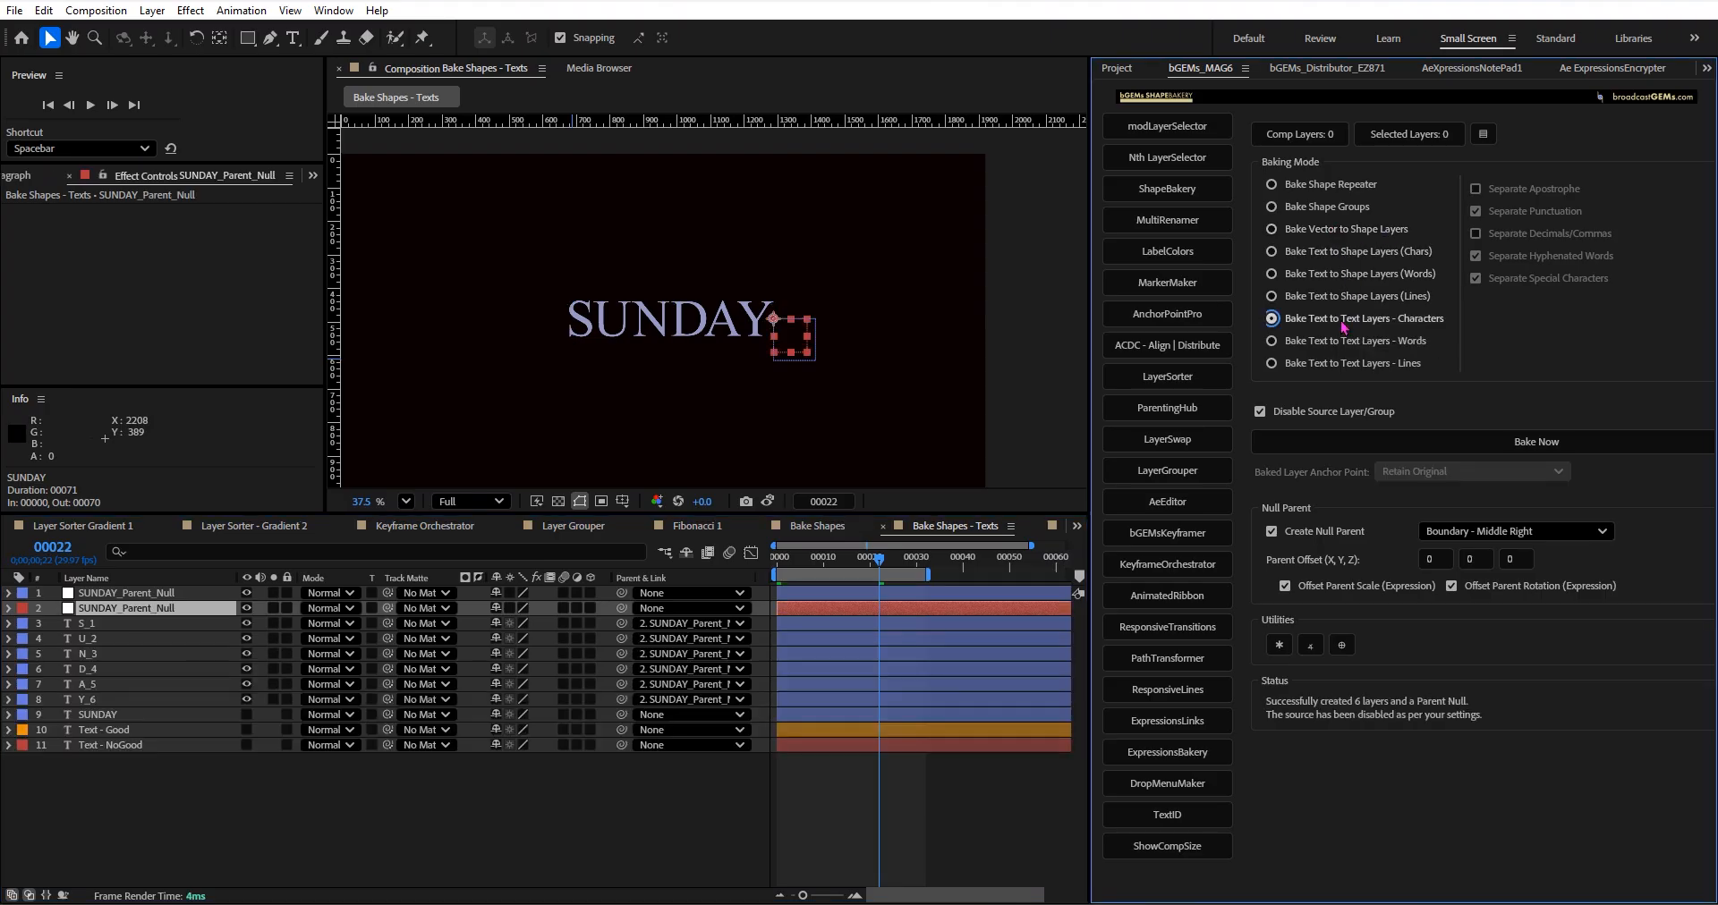
click(91, 627)
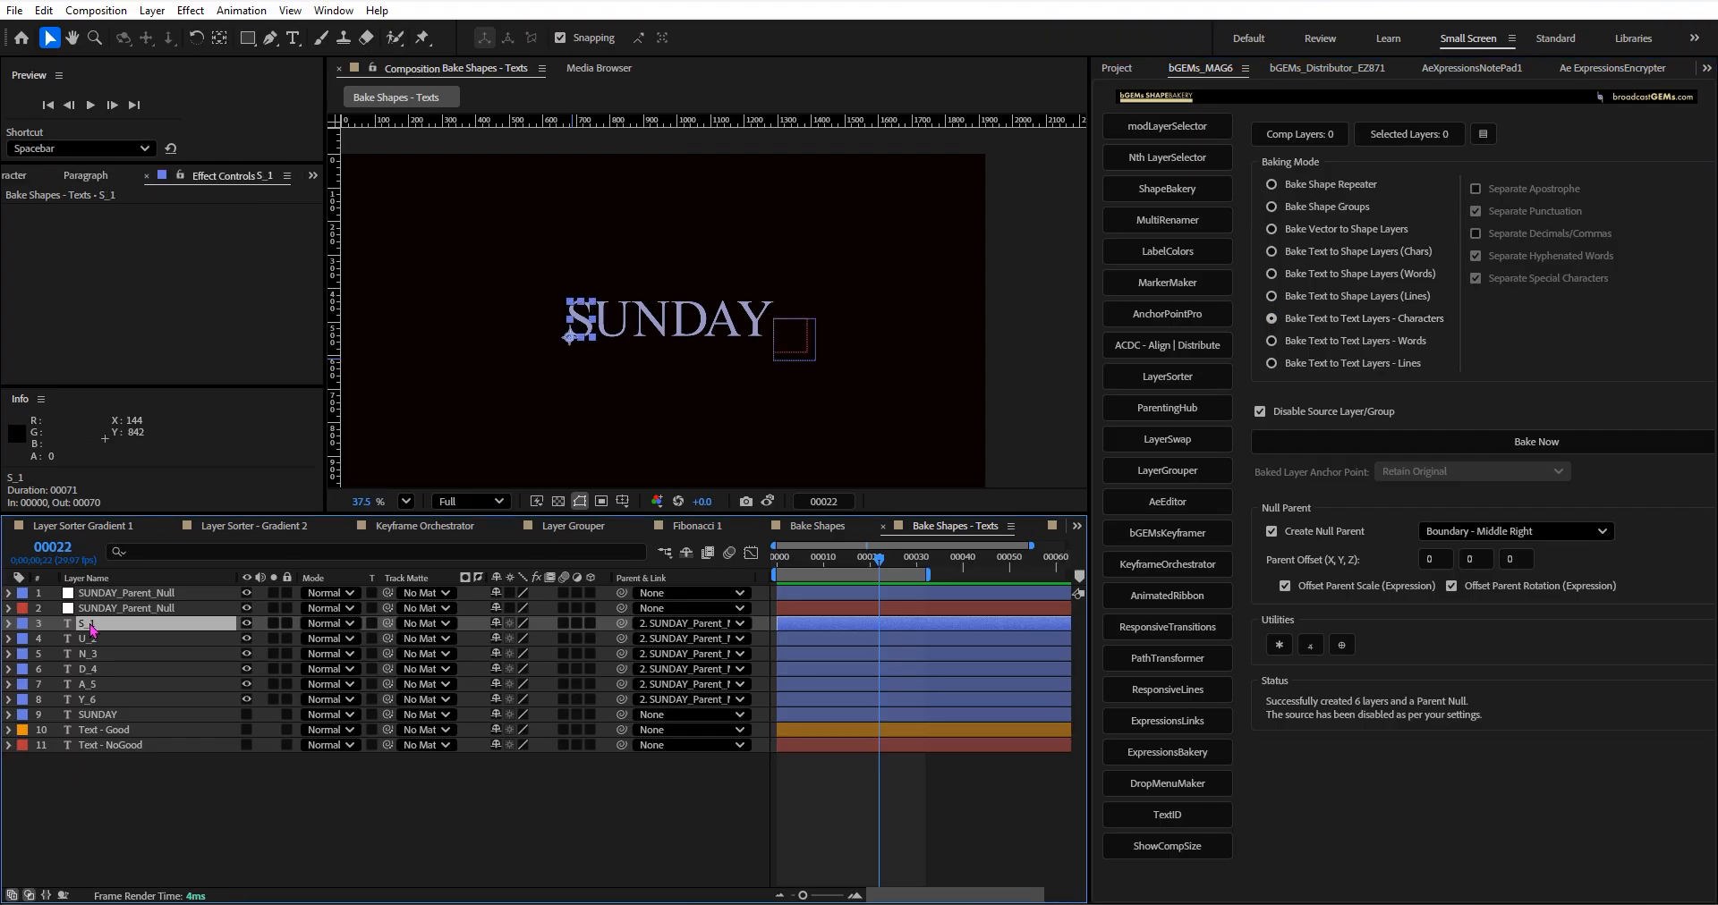
click(165, 640)
click(164, 657)
click(156, 670)
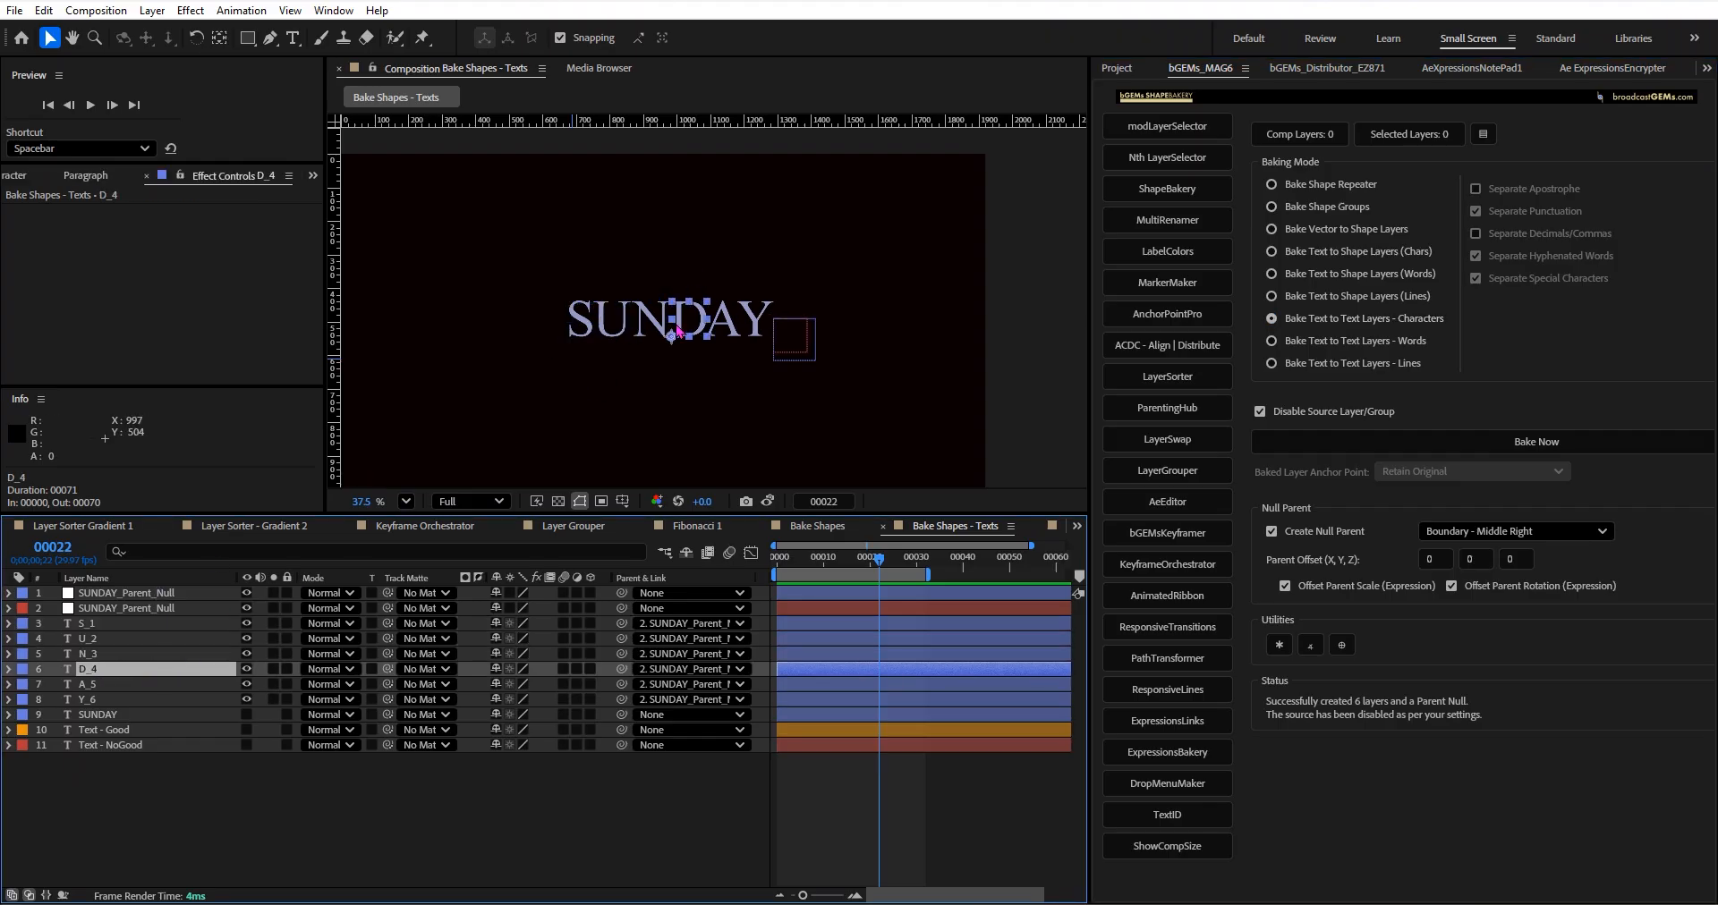
Delete the baked letter layers S_1 through Y_6.
click(134, 699)
shift+click(109, 626)
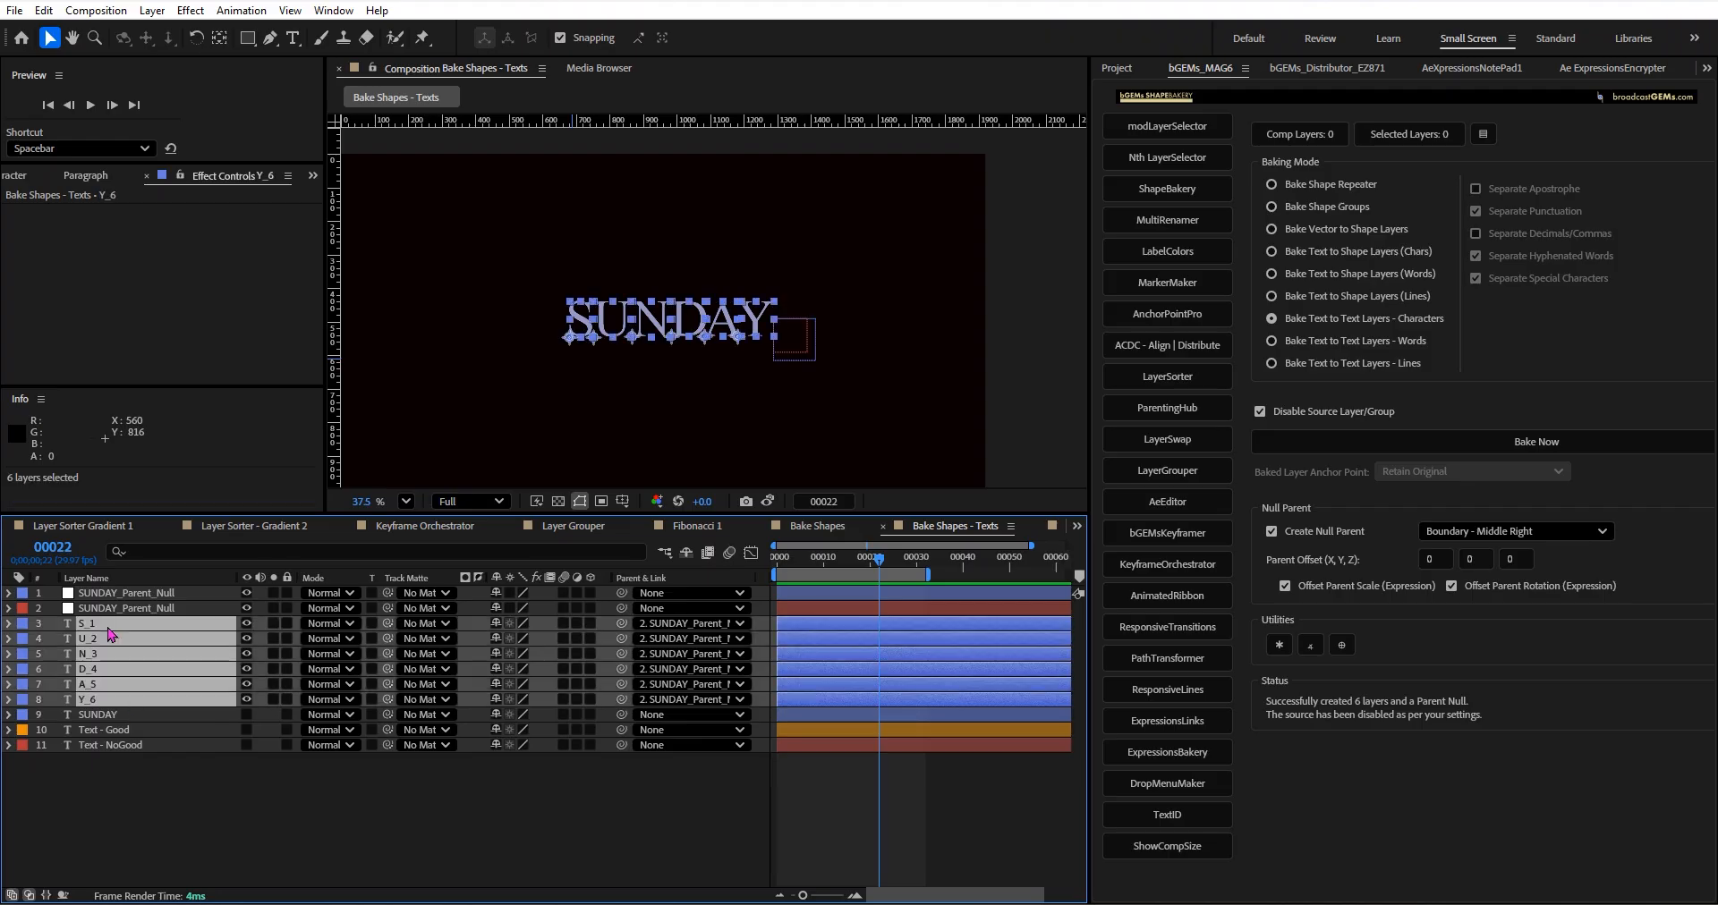
key(Delete)
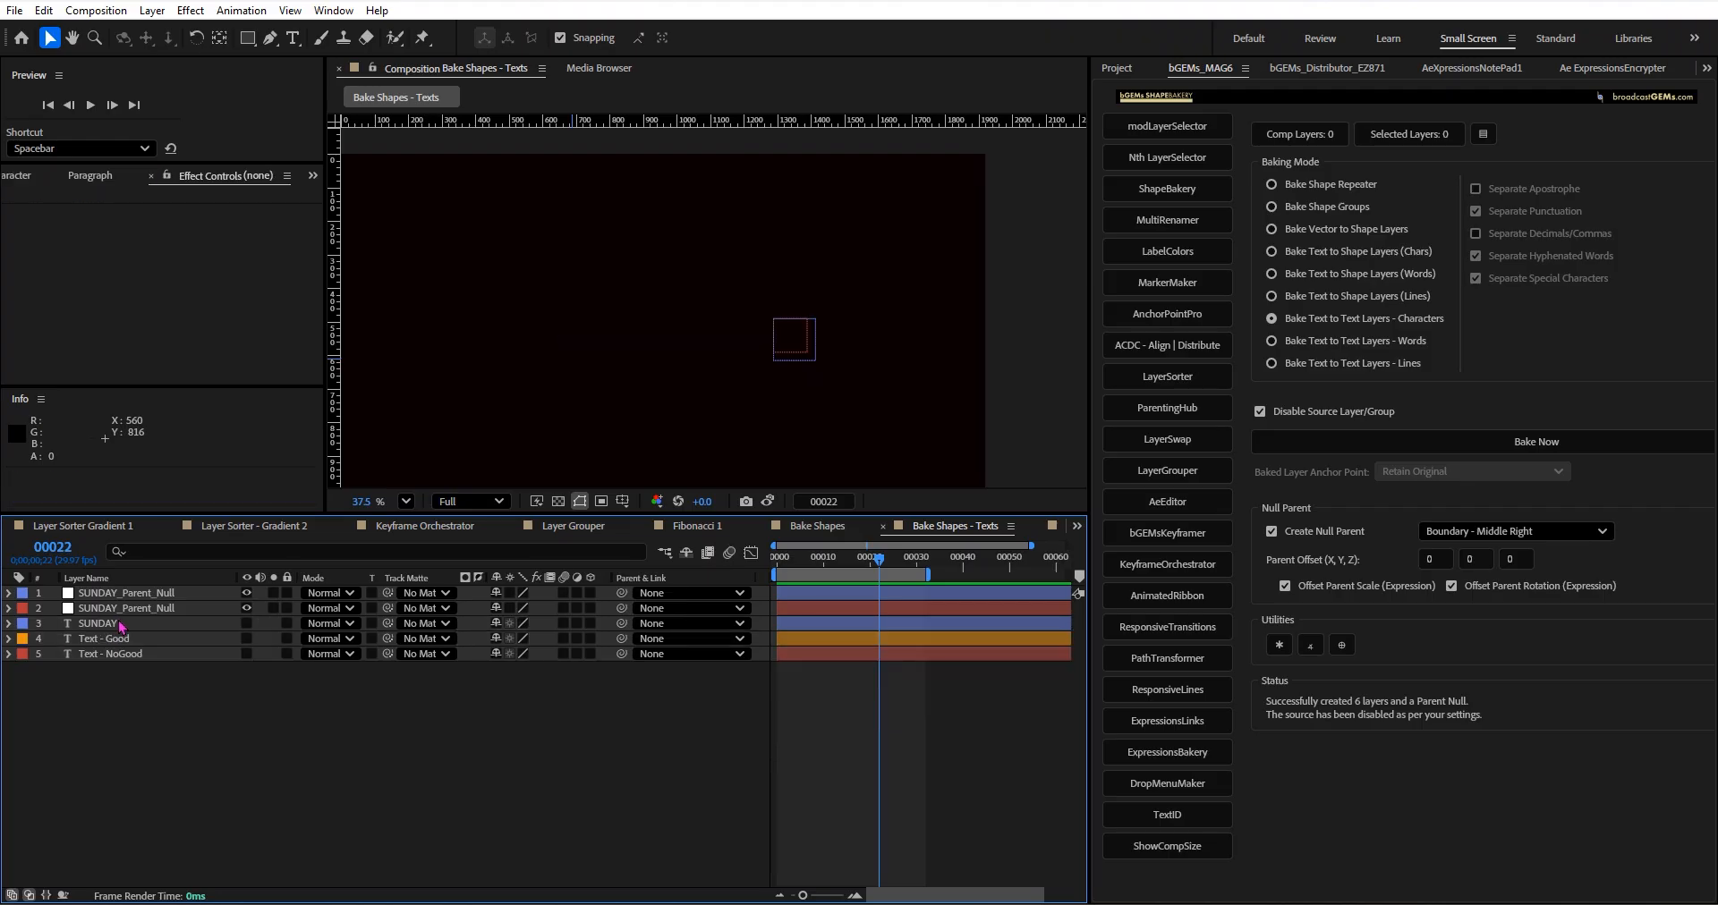
Make the SUNDAY text layer visible and extend its text to SUNDAYj.
double_click(179, 624)
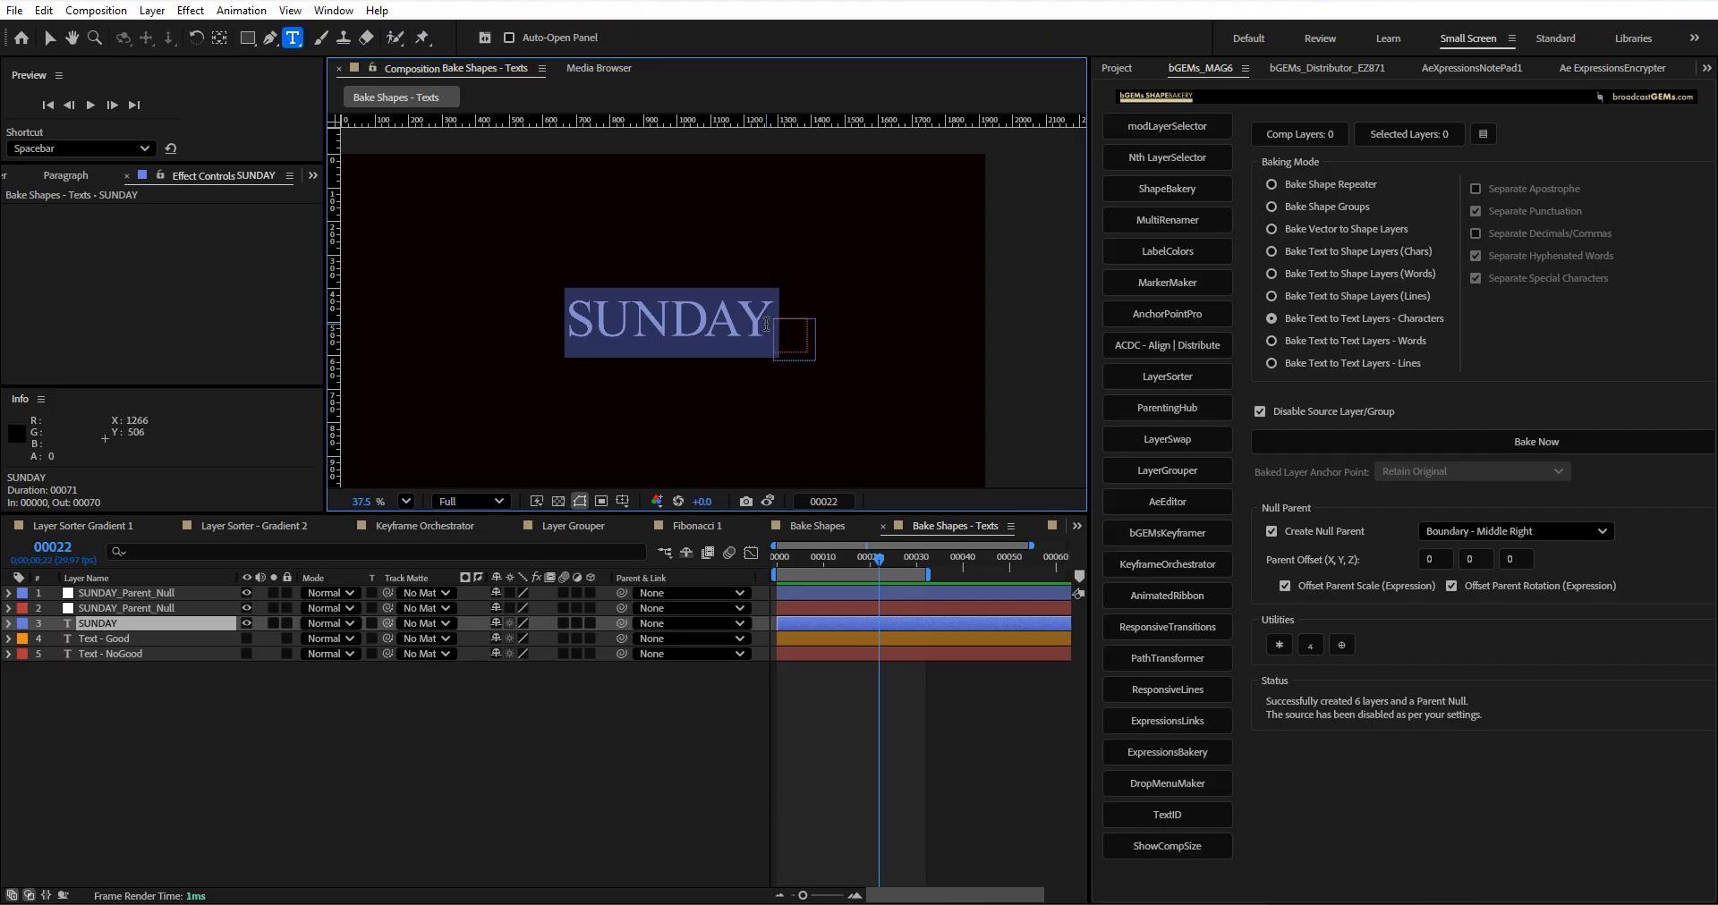
click(766, 324)
text(j)
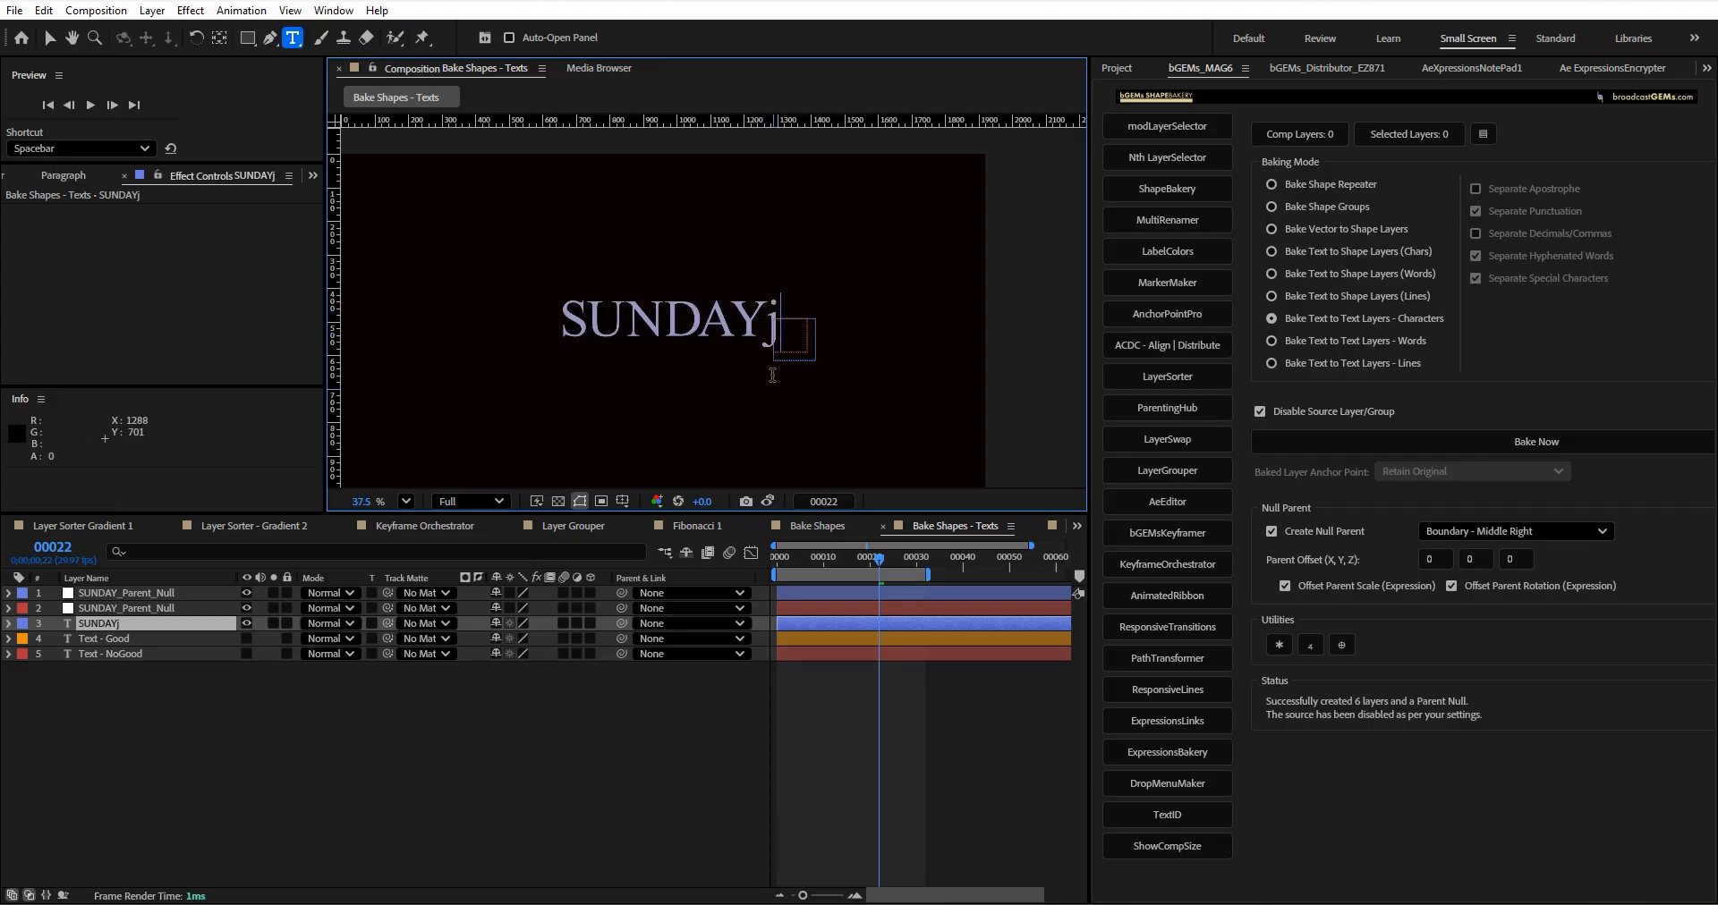
click(49, 37)
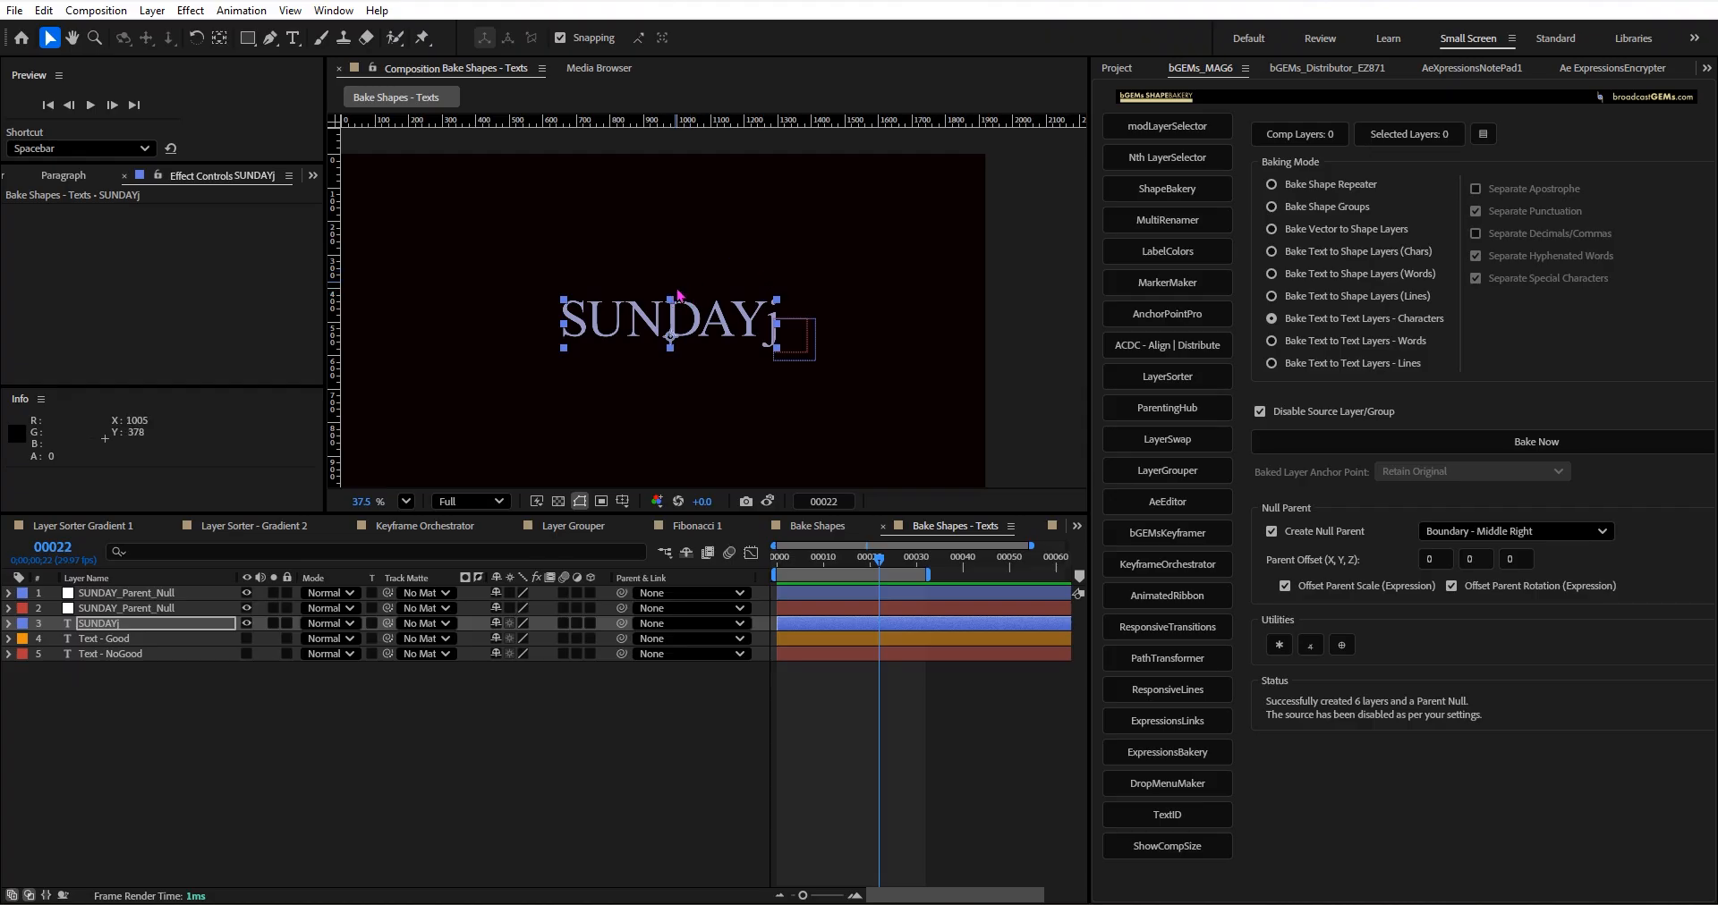
Bake the SUNDAYj text layer into separate character text layers with a parent null and select the j_7 layer.
click(172, 632)
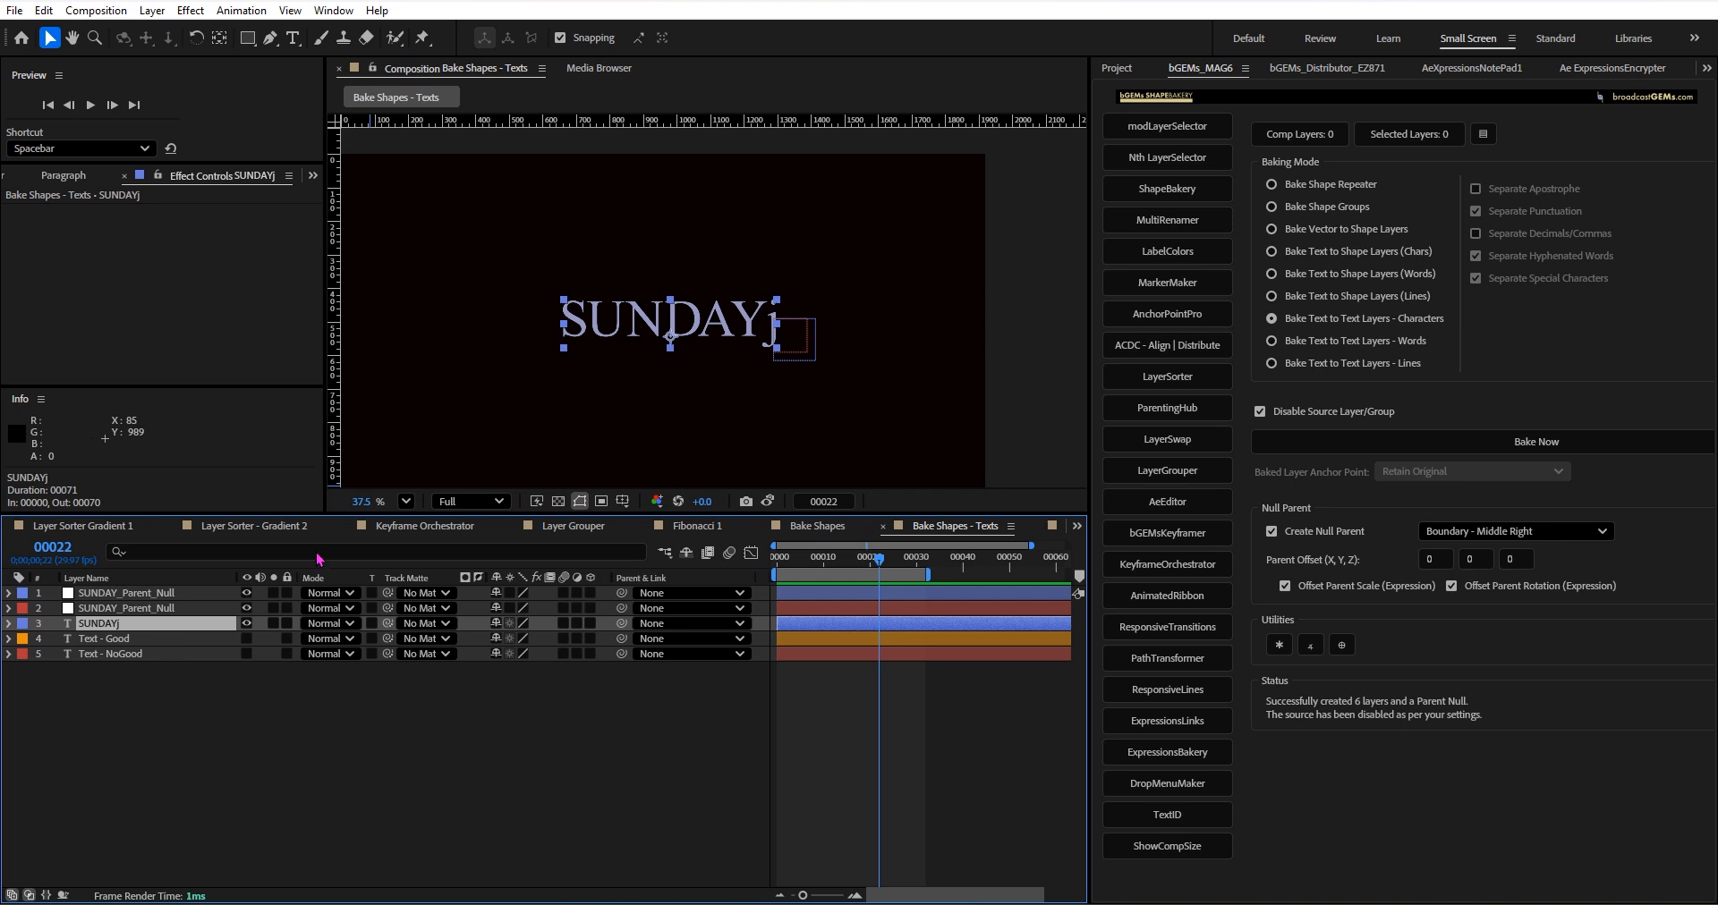
click(1450, 452)
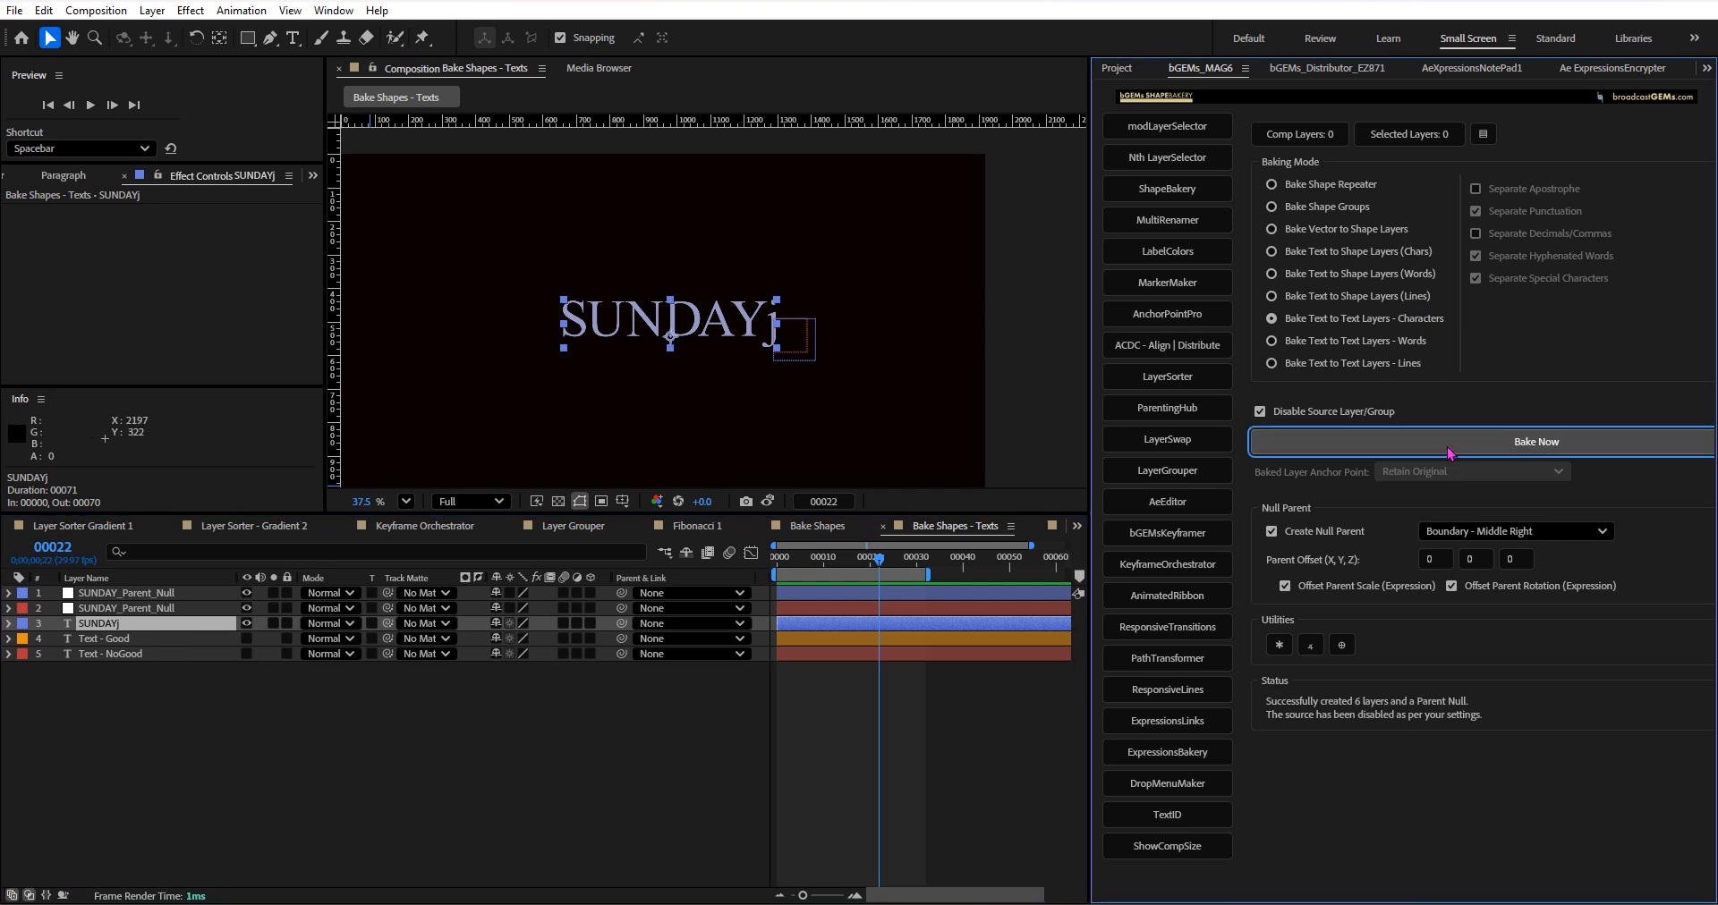
scroll(764, 287, up, 5)
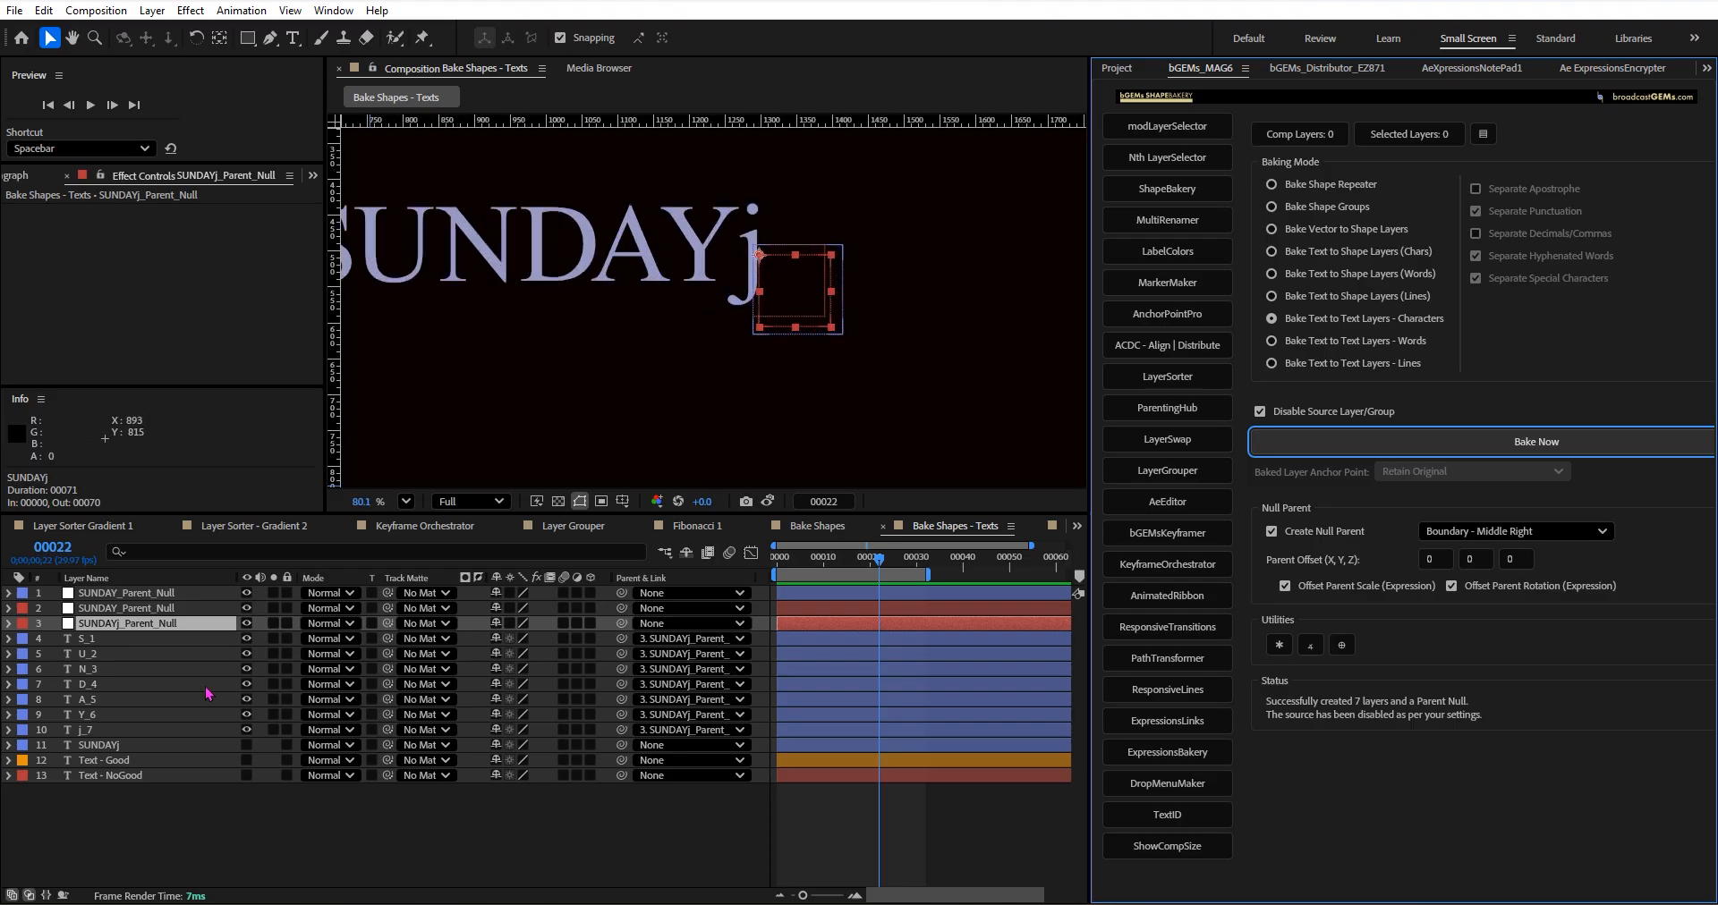
click(162, 730)
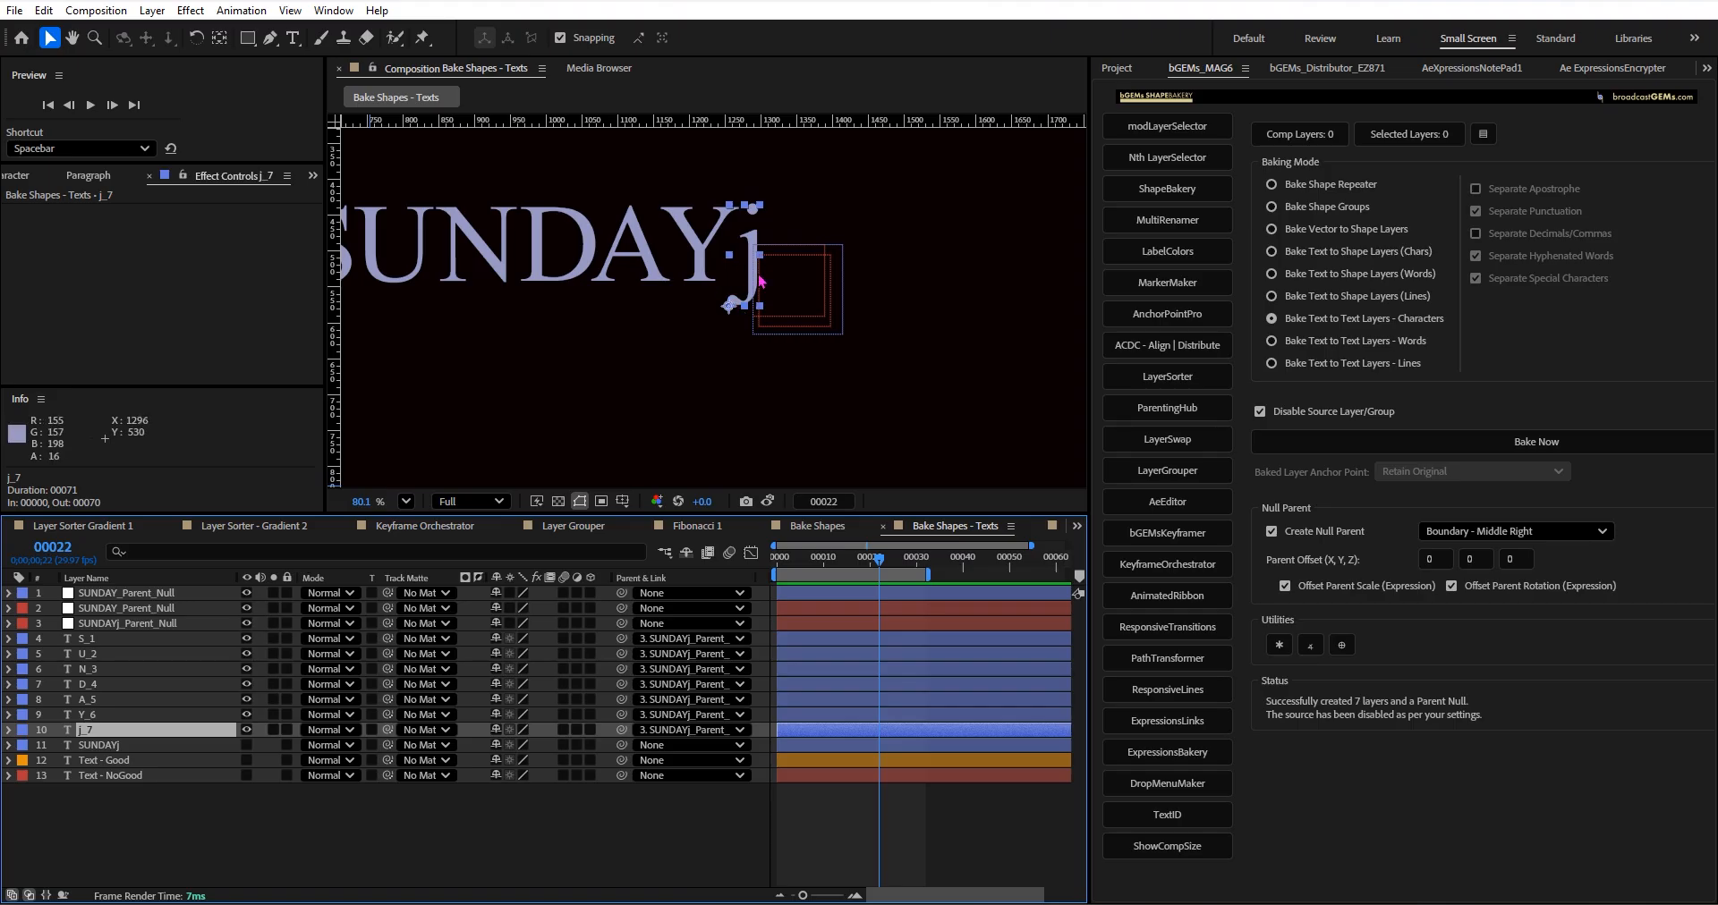
Delete the two older SUNDAY_Parent_Null layers, keeping only SUNDAYj_Parent_Null.
click(145, 625)
click(148, 609)
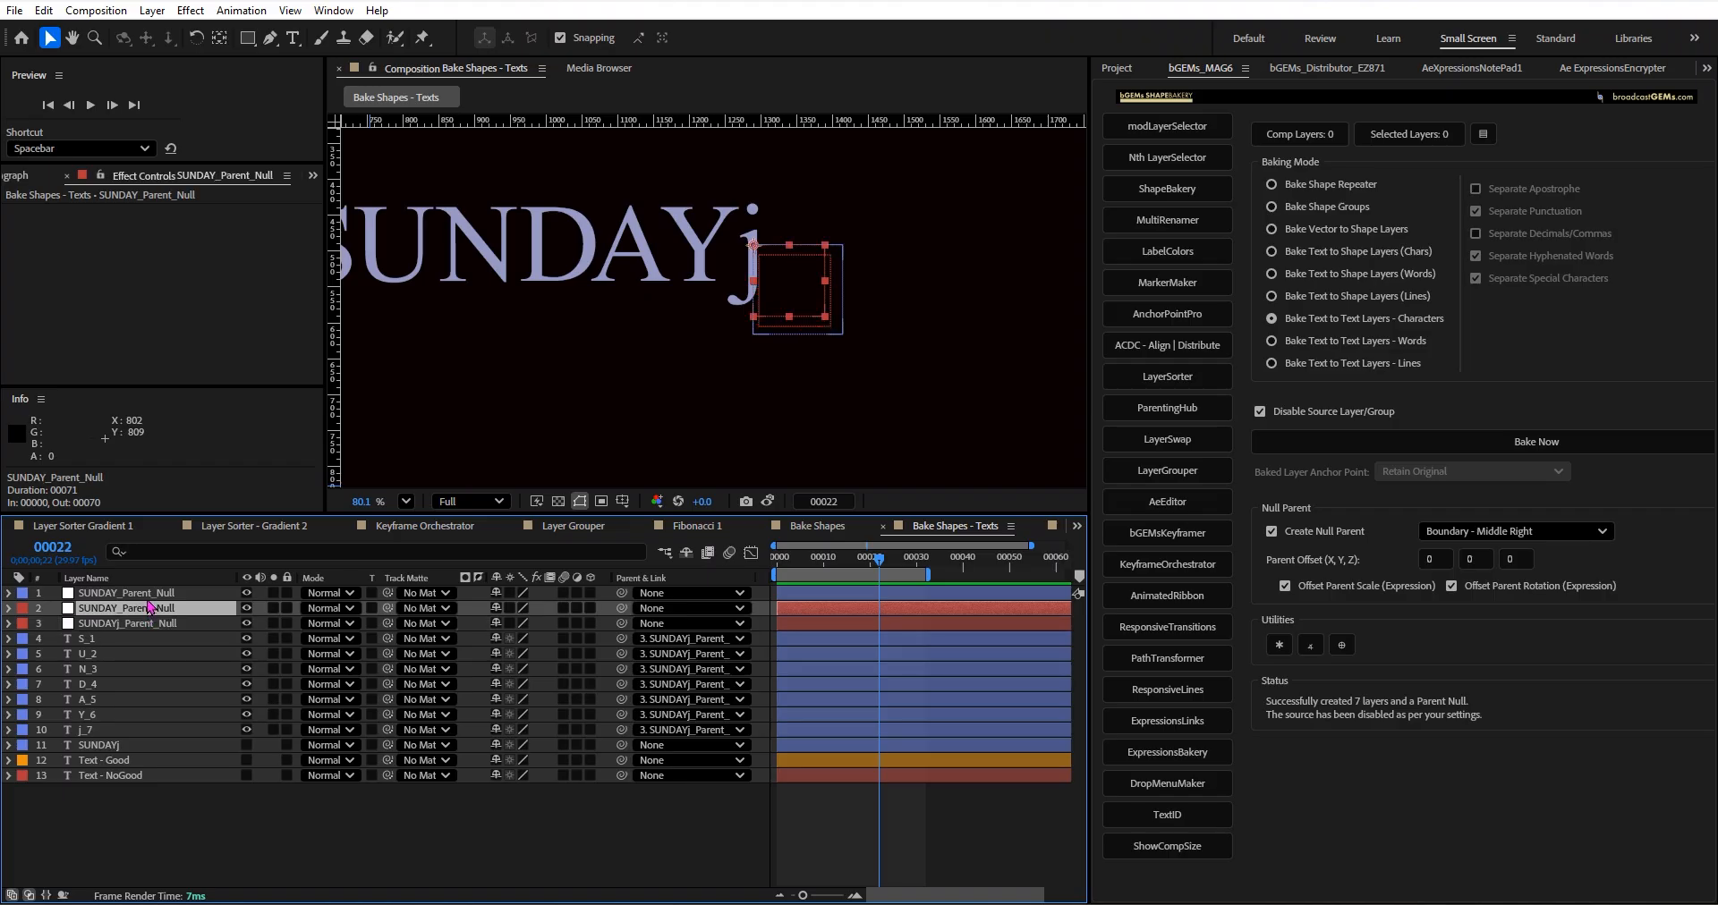
shift+click(150, 594)
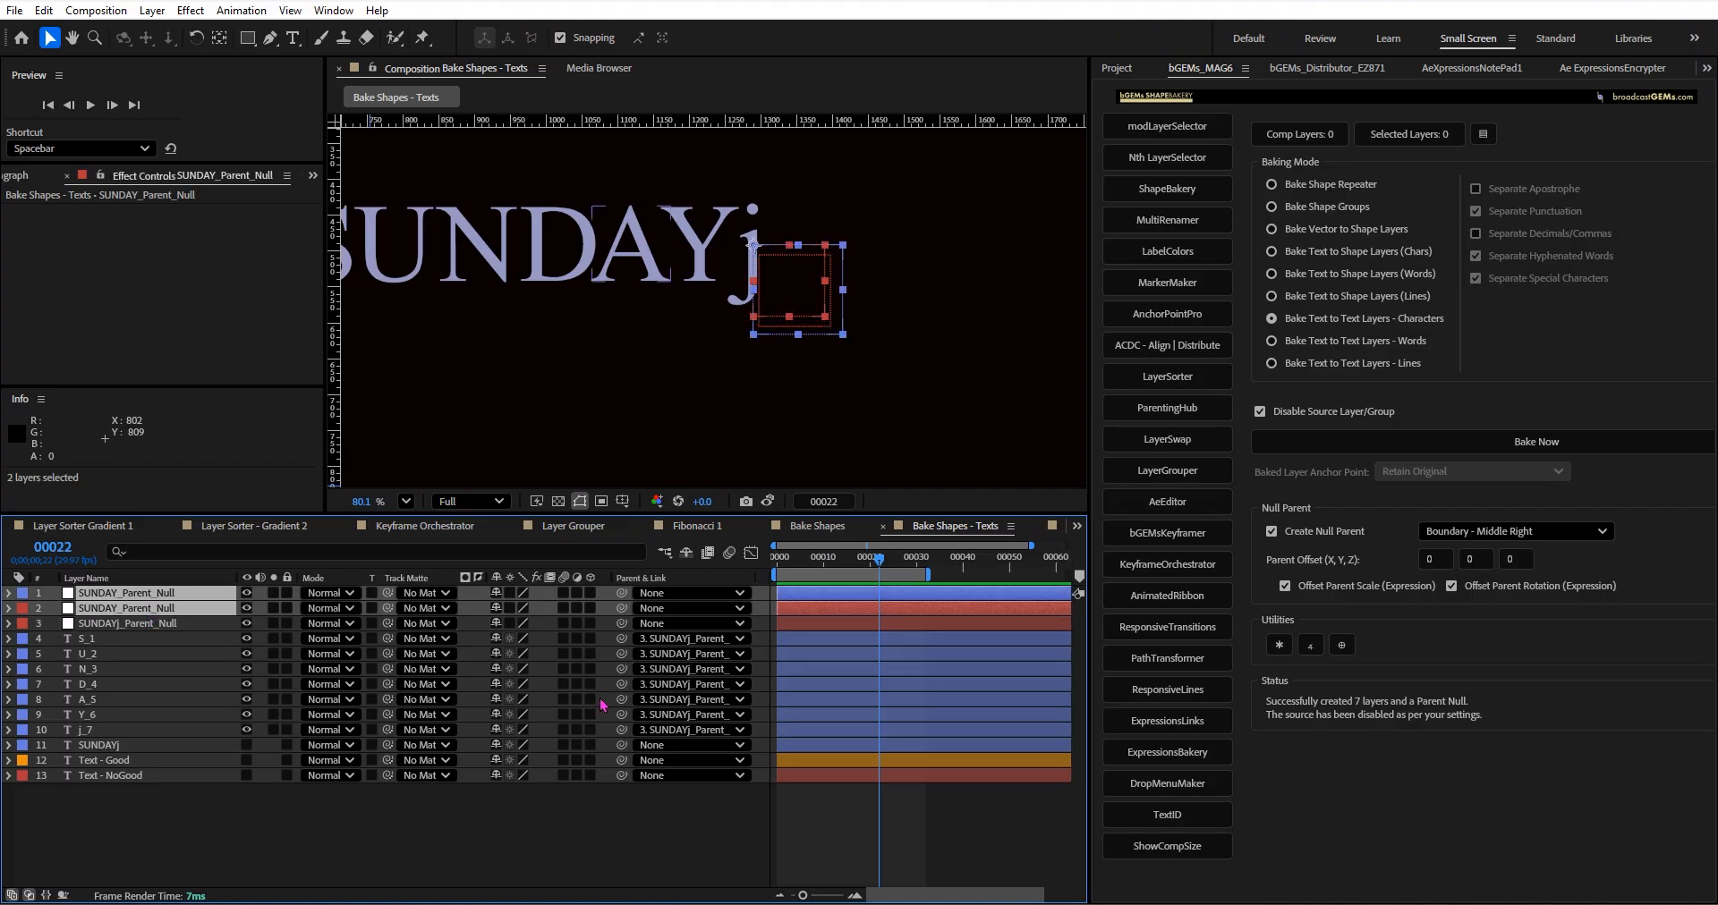
key(Delete)
Reveal the scale of SUNDAYj_Parent_Null, try scaling the baked letters through it, and undo the change.
click(143, 594)
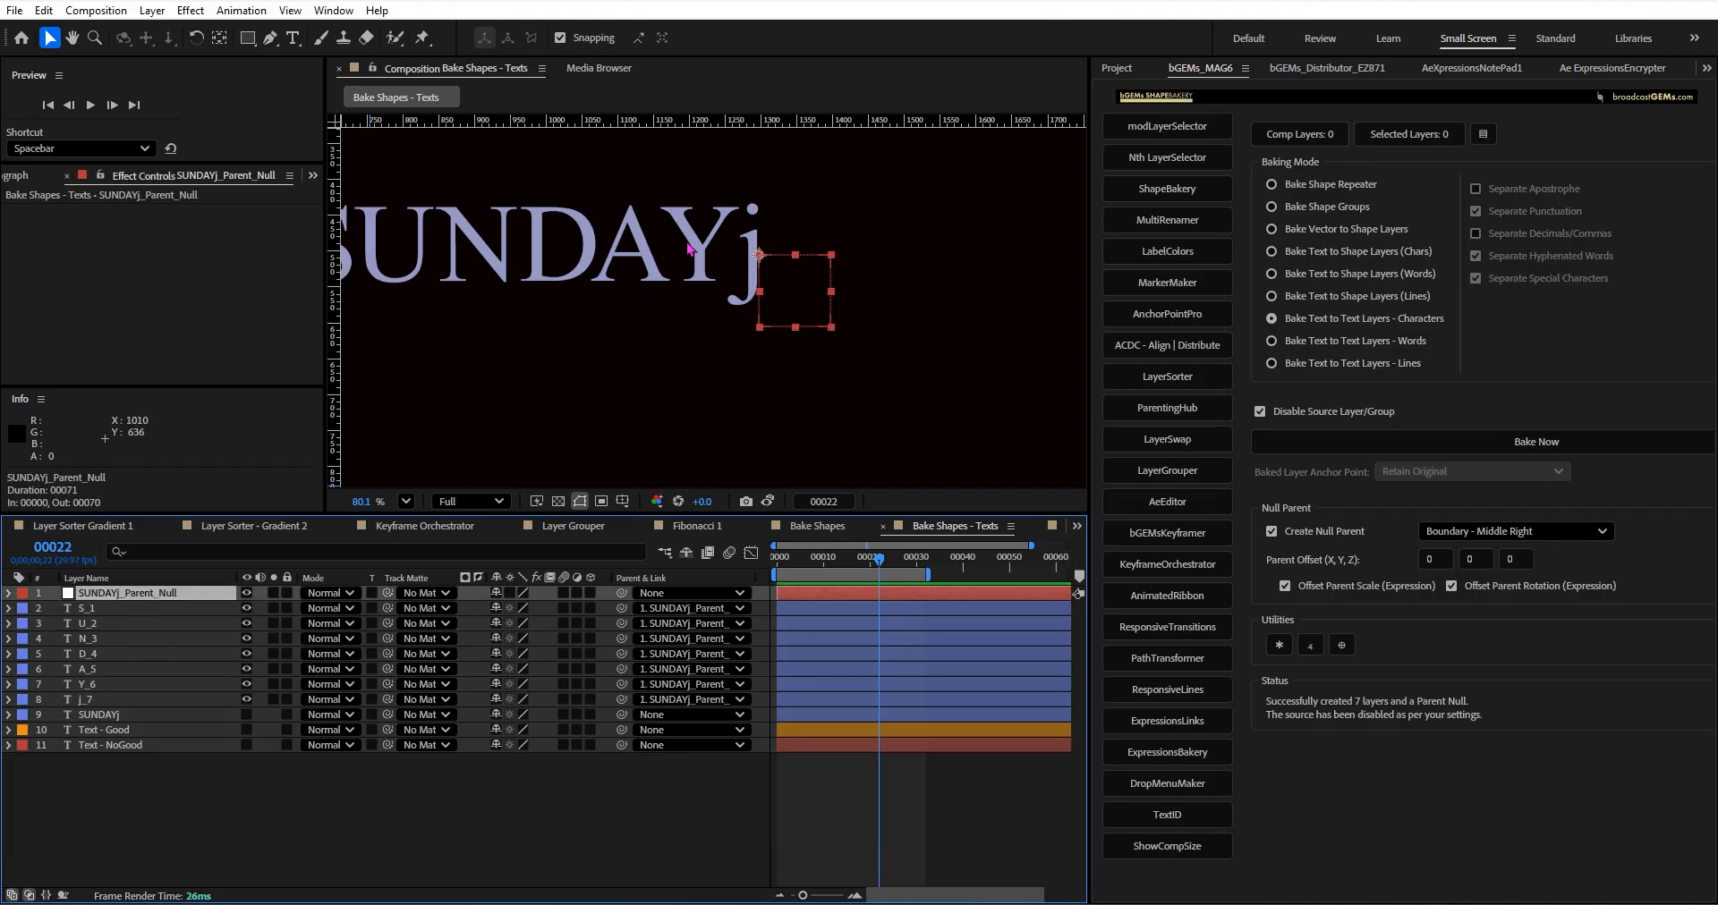
key(s)
scroll(734, 294, down, 2)
scroll(734, 294, down, 2)
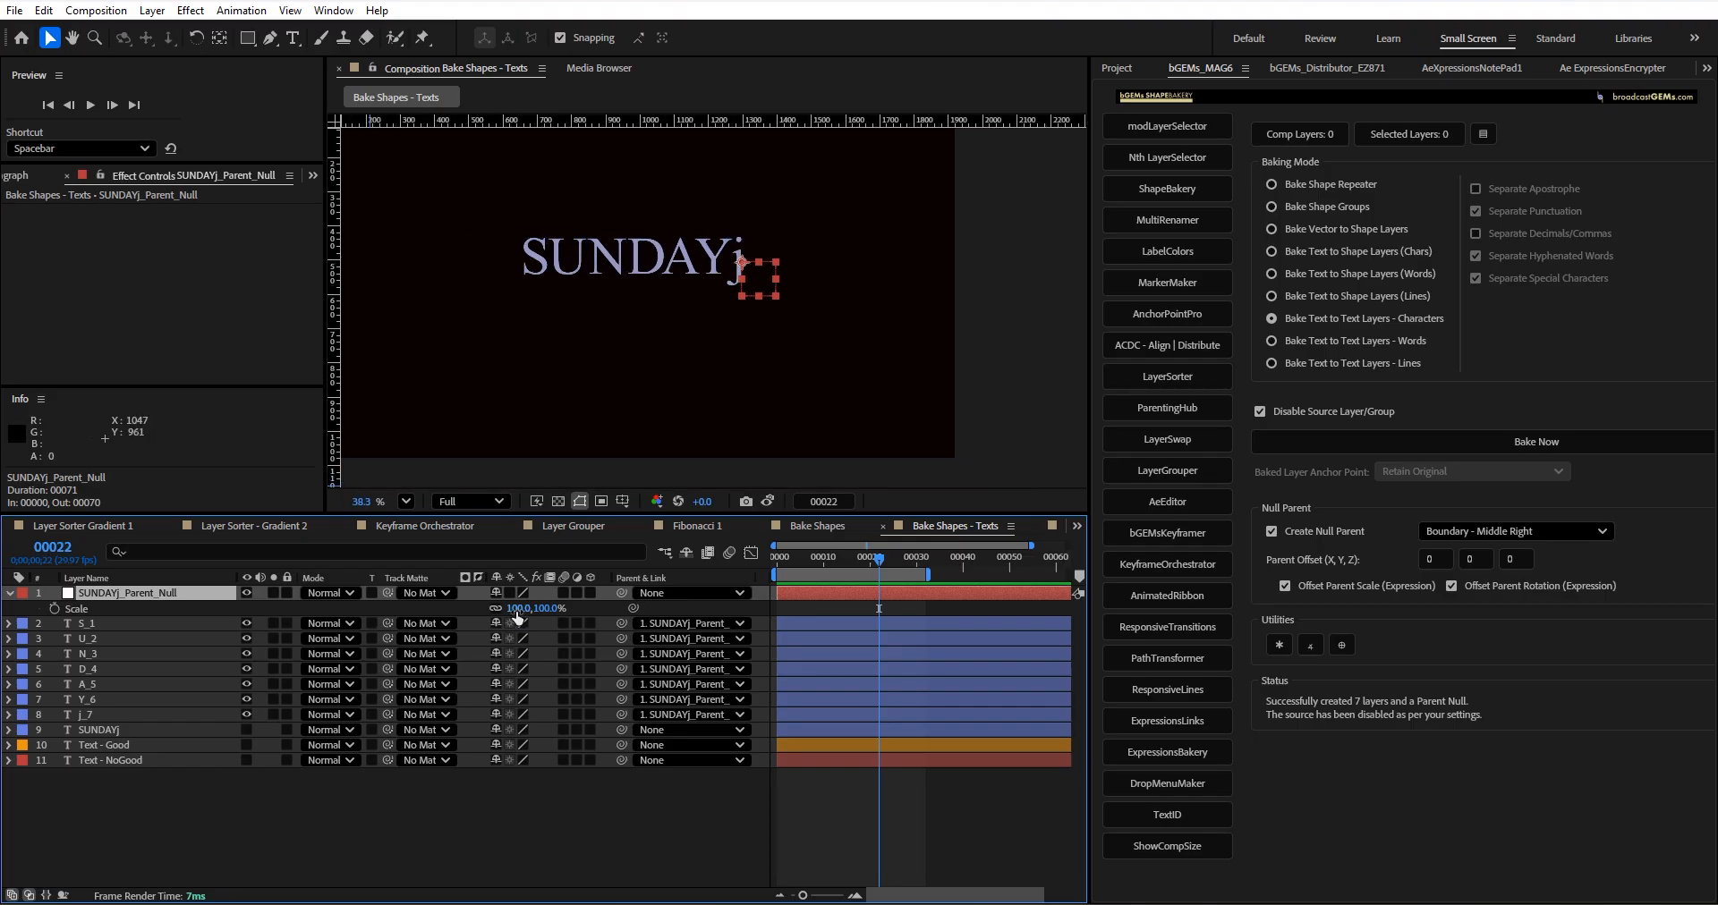
mouse_move(532, 612)
mouse_down()
mouse_move(637, 608)
mouse_move(501, 597)
mouse_move(616, 595)
mouse_move(501, 593)
mouse_move(609, 592)
mouse_move(542, 592)
mouse_up()
key(ctrl+z)
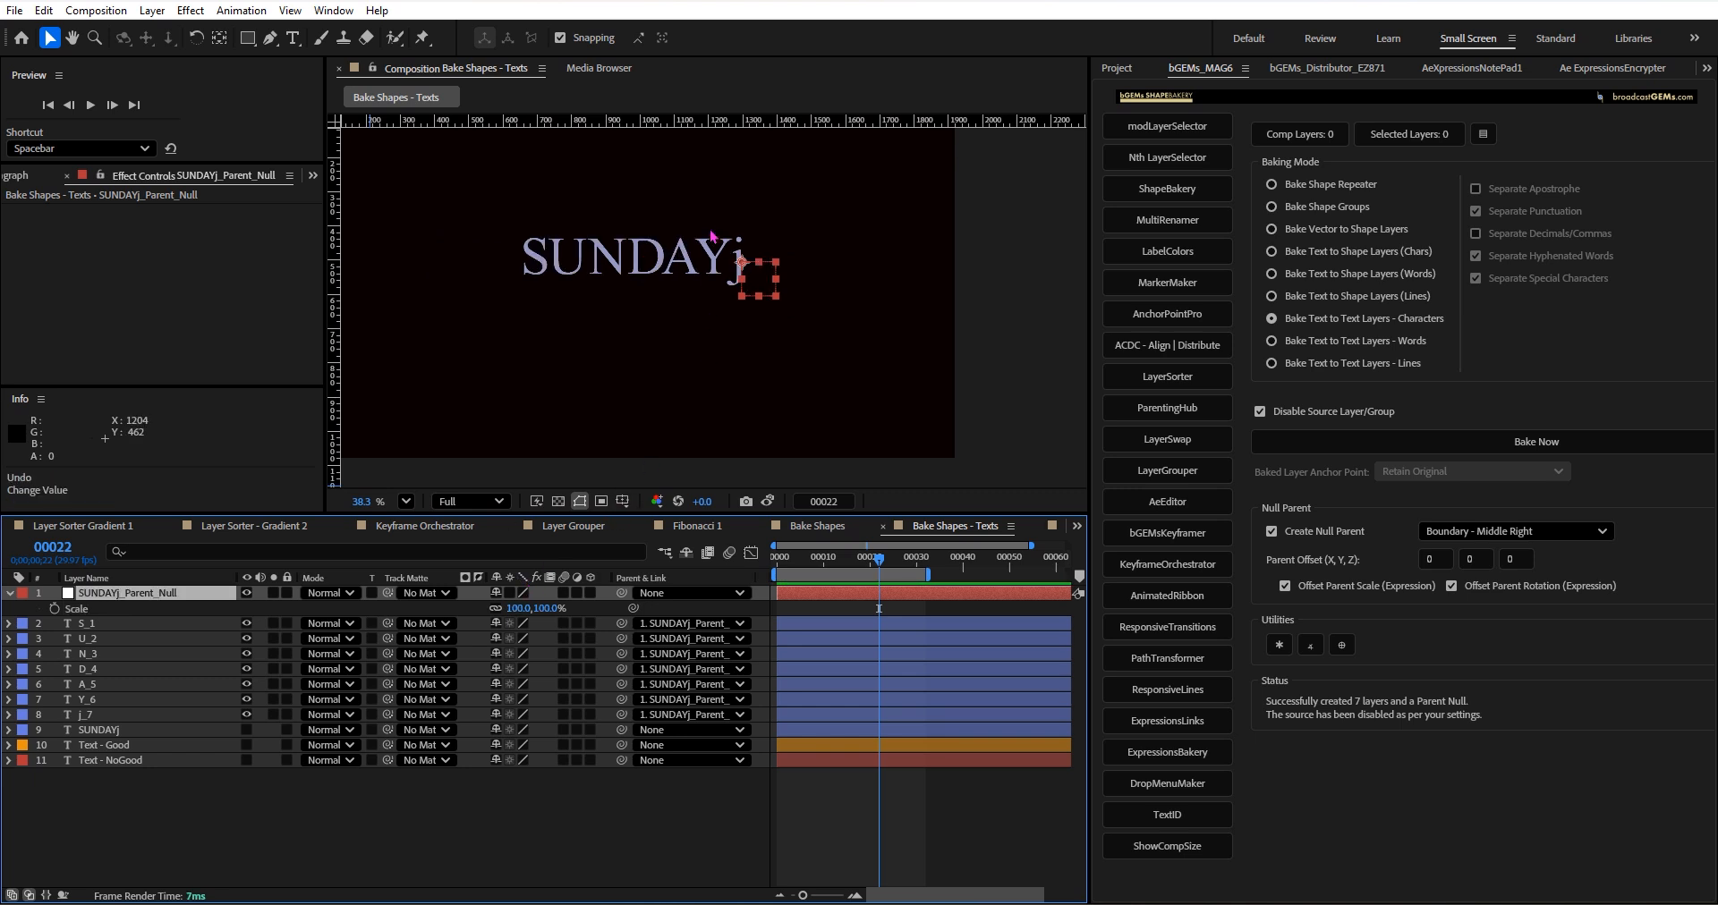
Examine the anchor points and bounding boxes of the baked letters D, j and Y in the composition view.
click(624, 273)
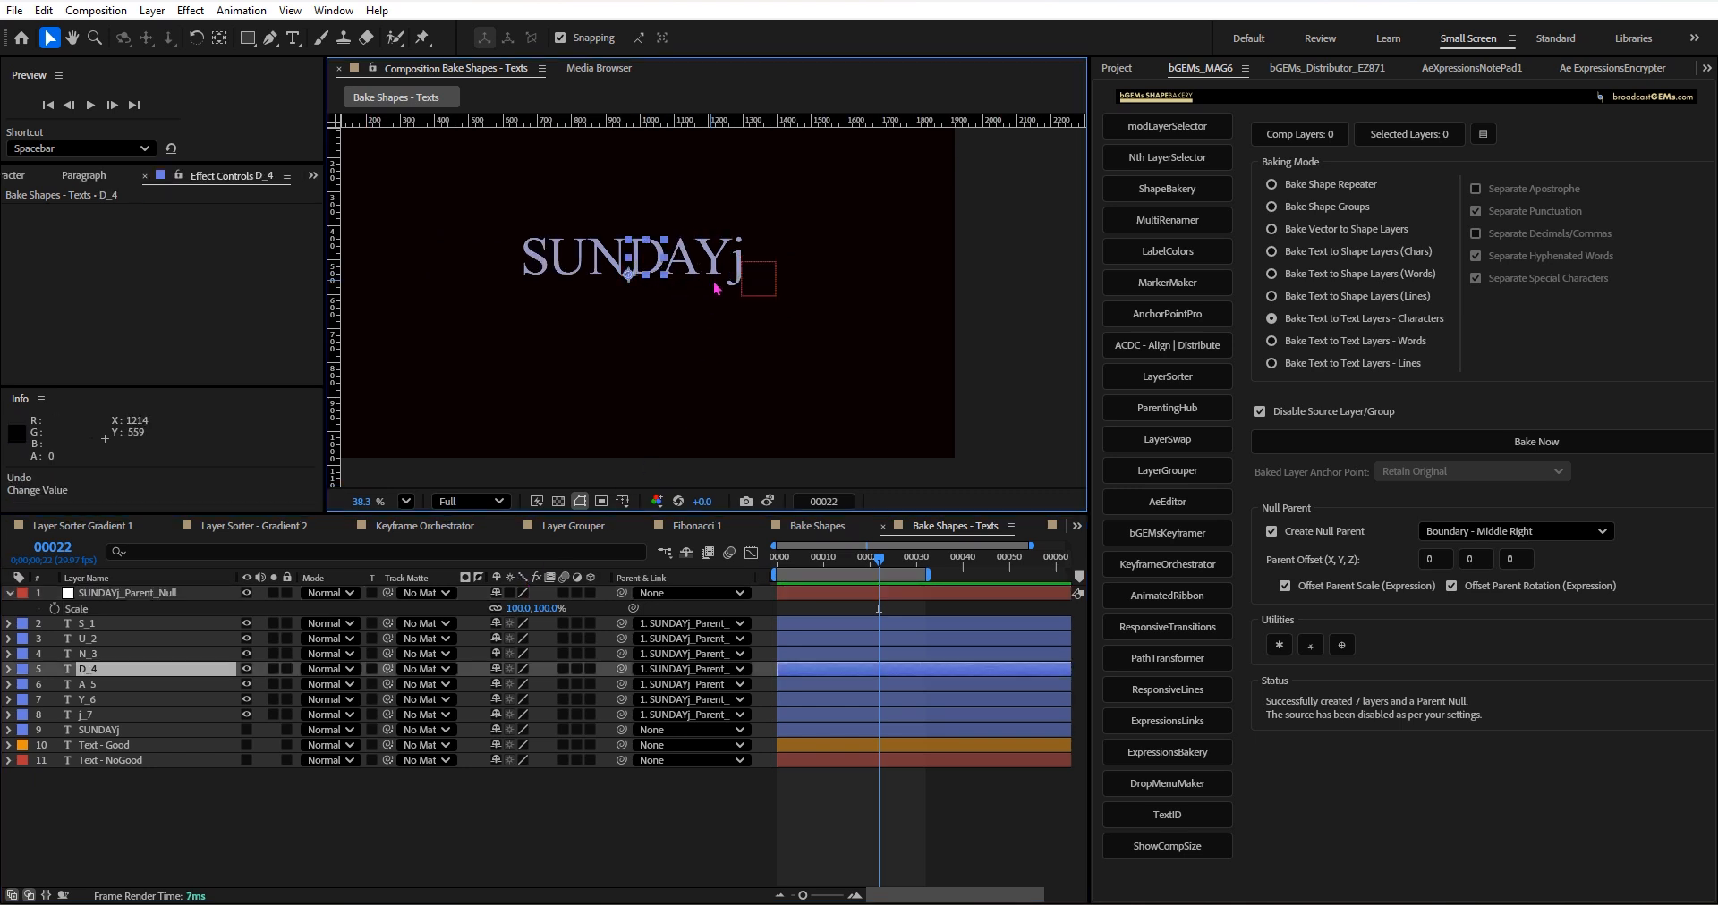
scroll(746, 372, up, 2)
scroll(602, 255, up, 1)
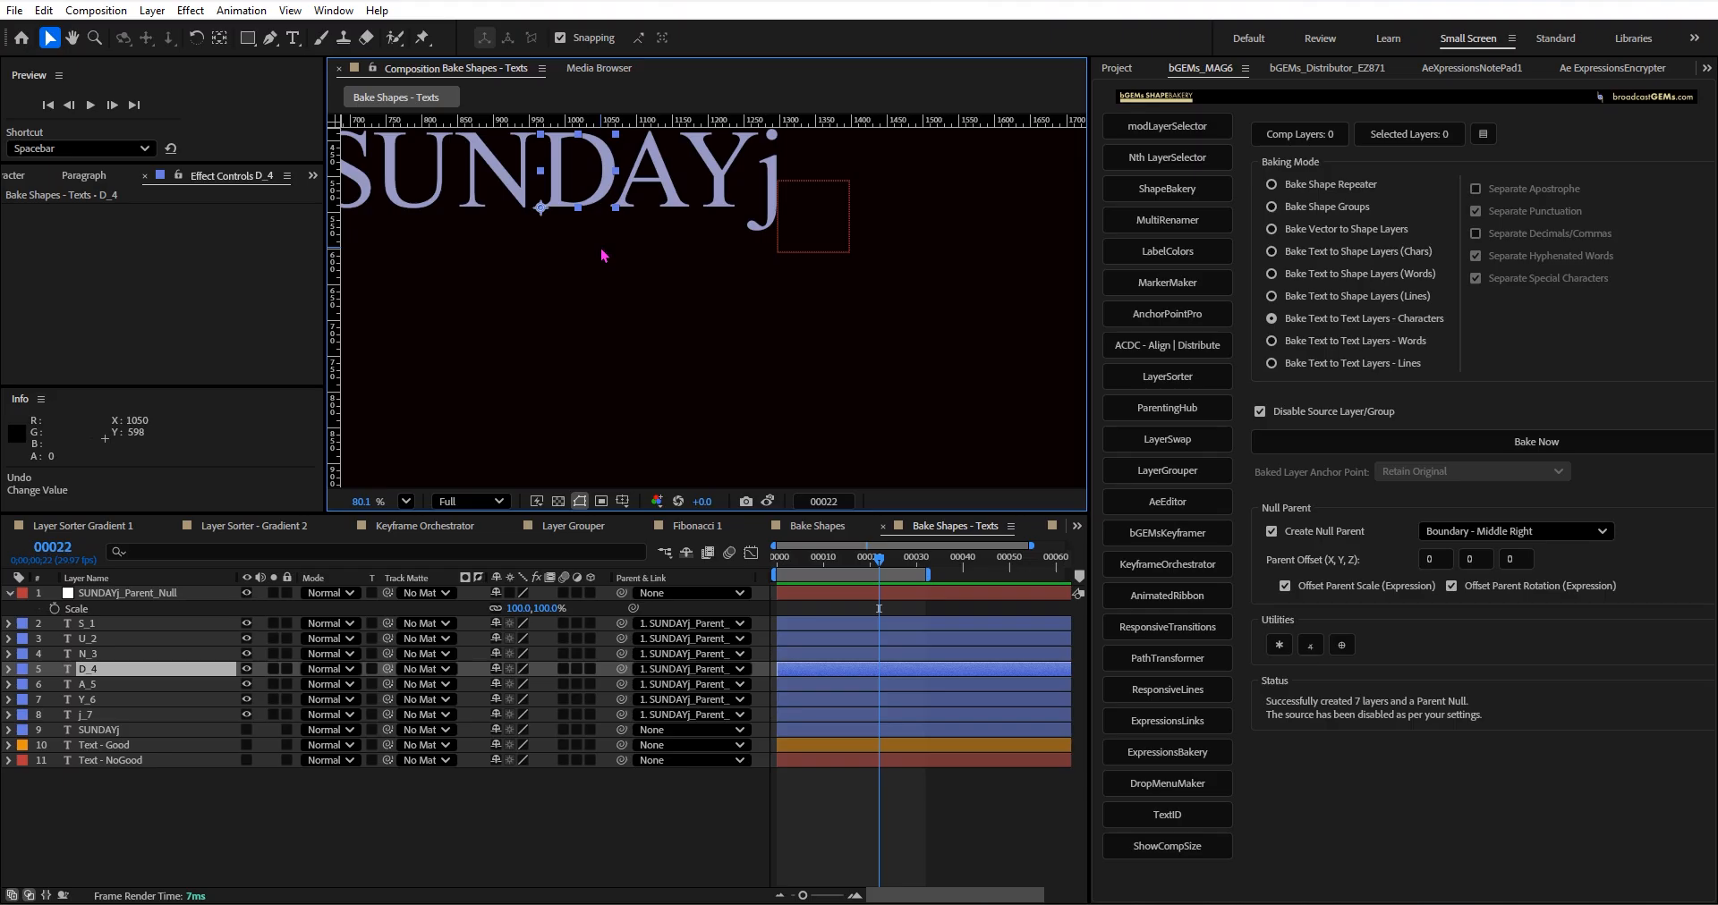
drag(602, 255, 717, 420)
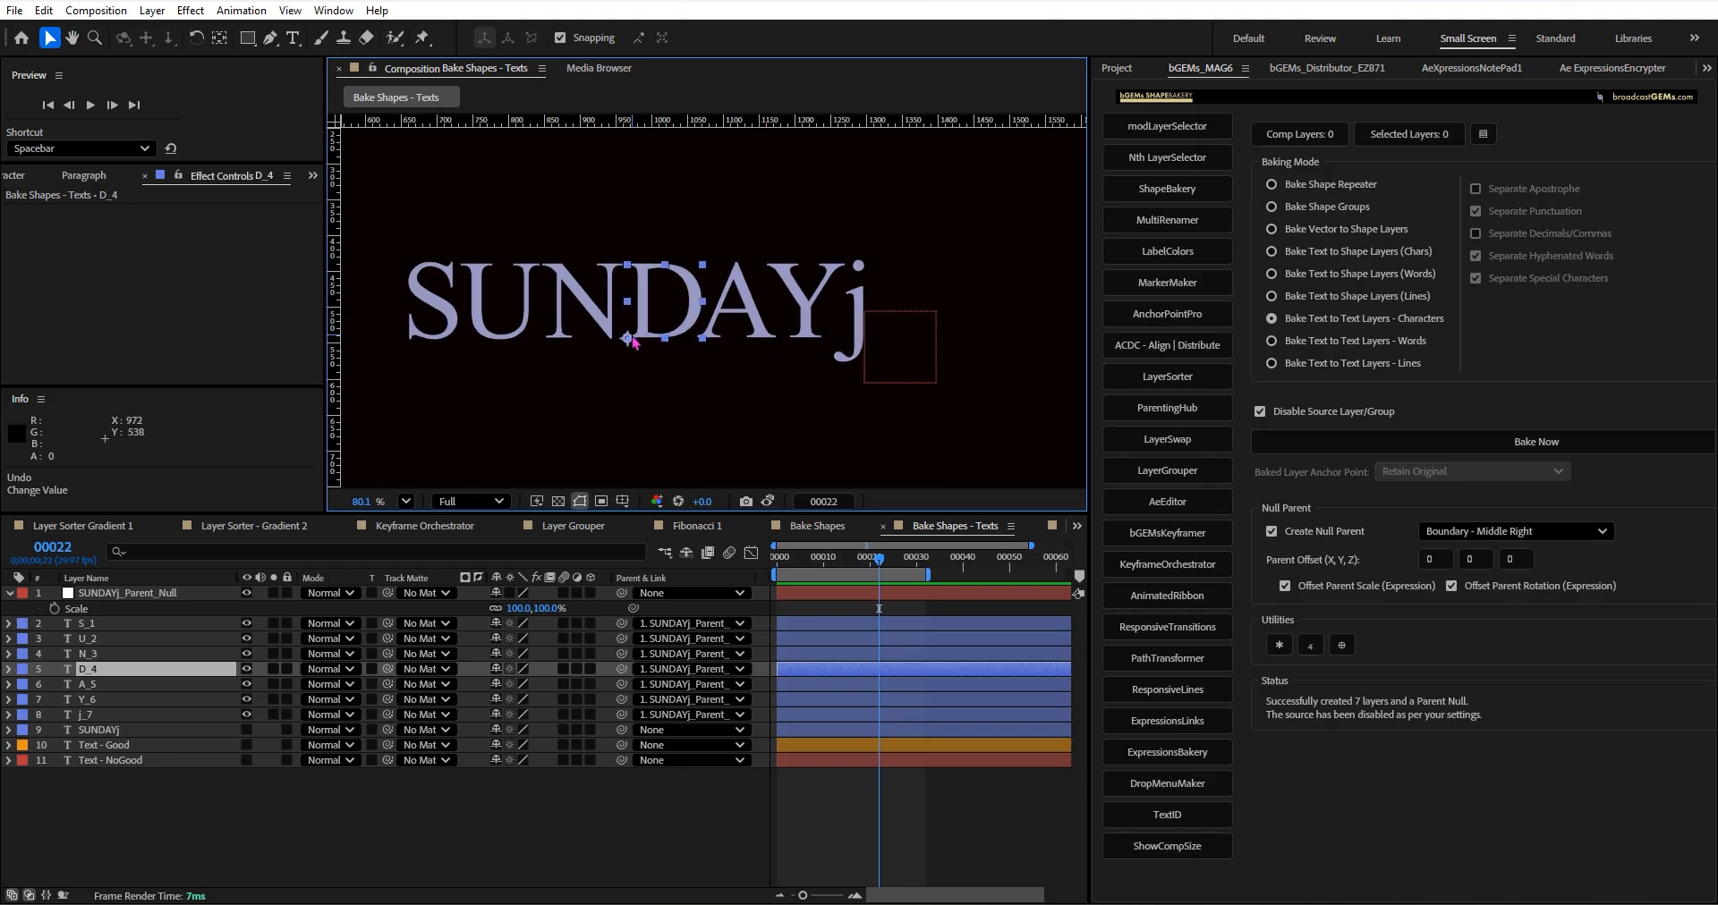
shift+click(848, 331)
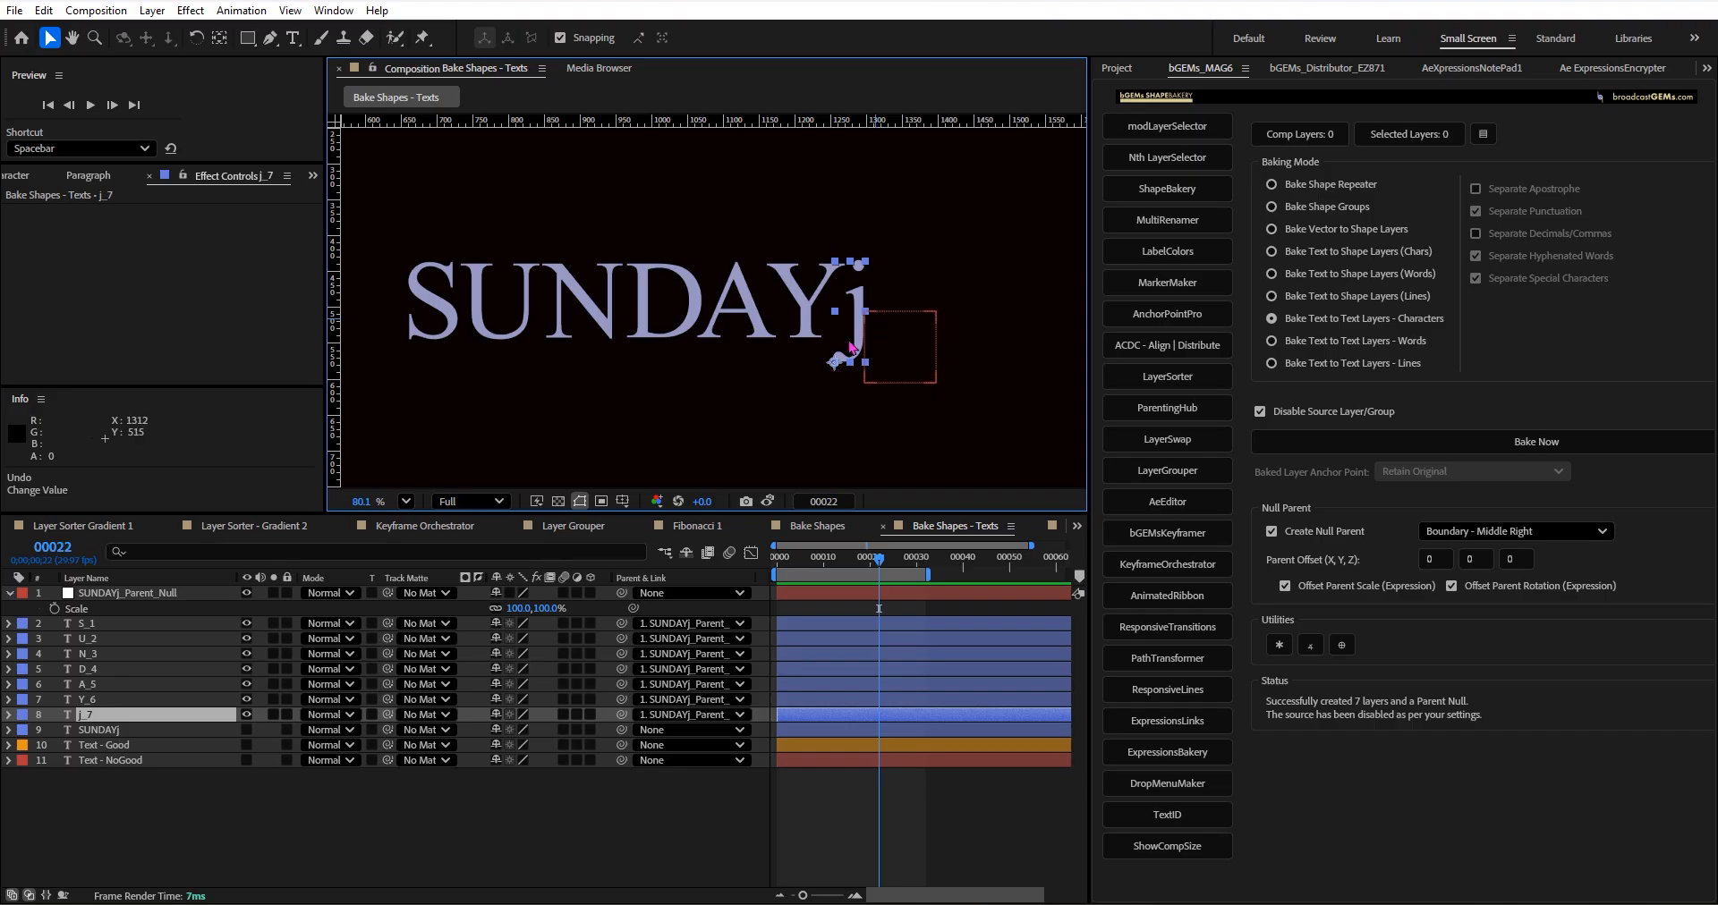
scroll(826, 362, down, 4)
scroll(827, 362, down, 2)
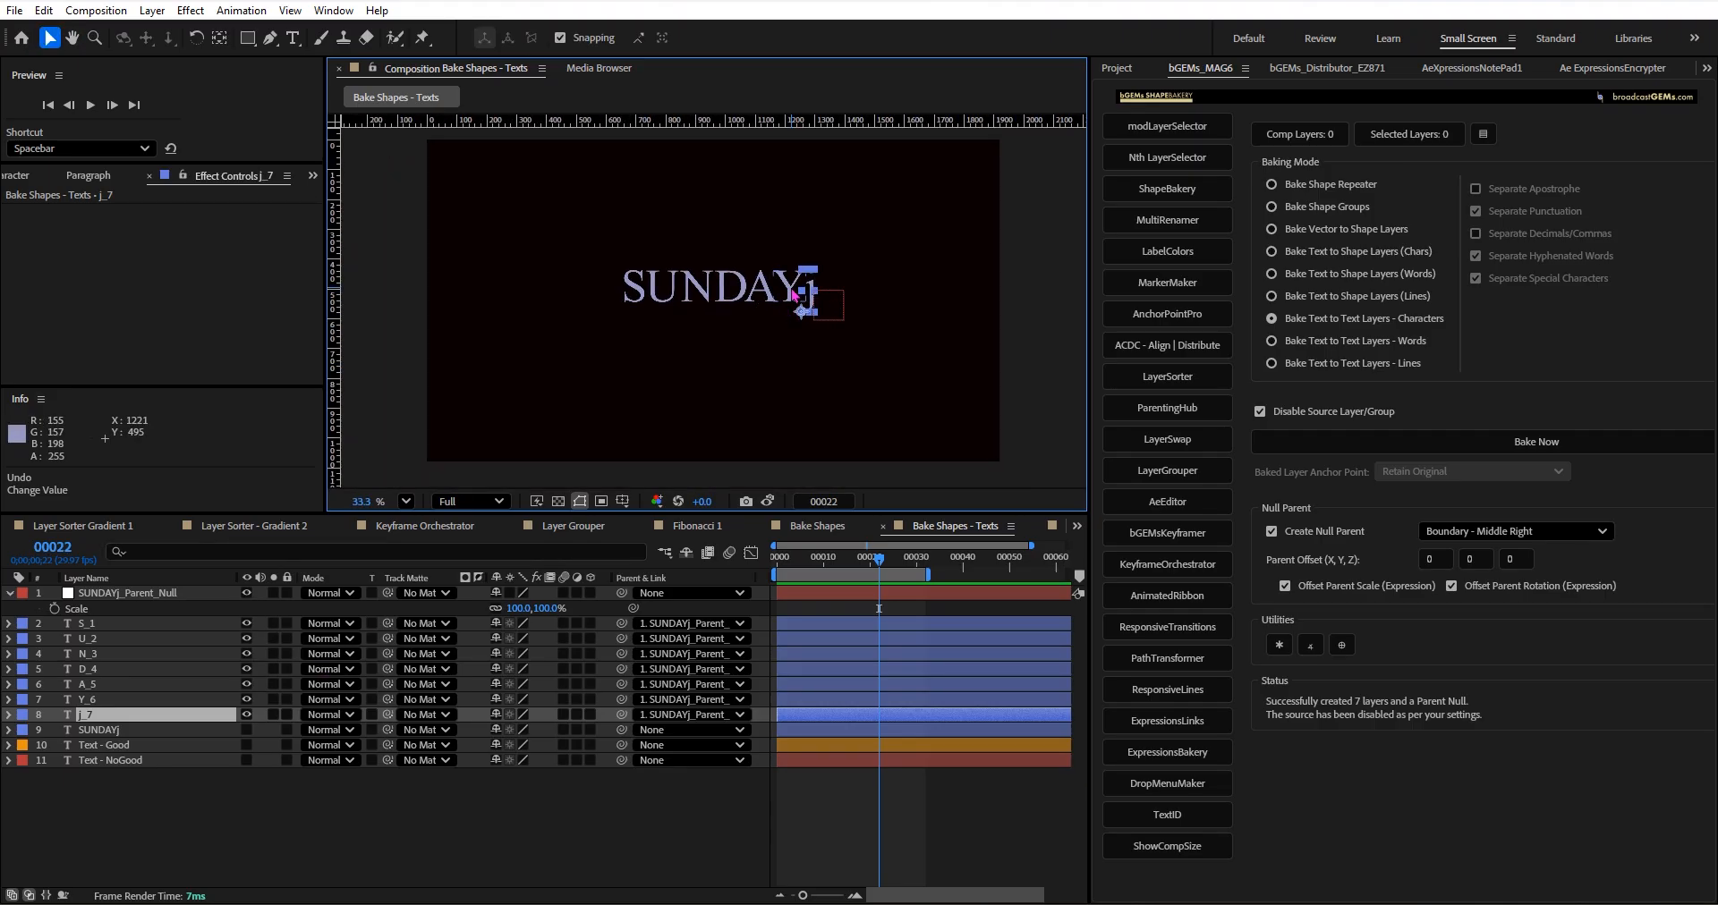
click(794, 295)
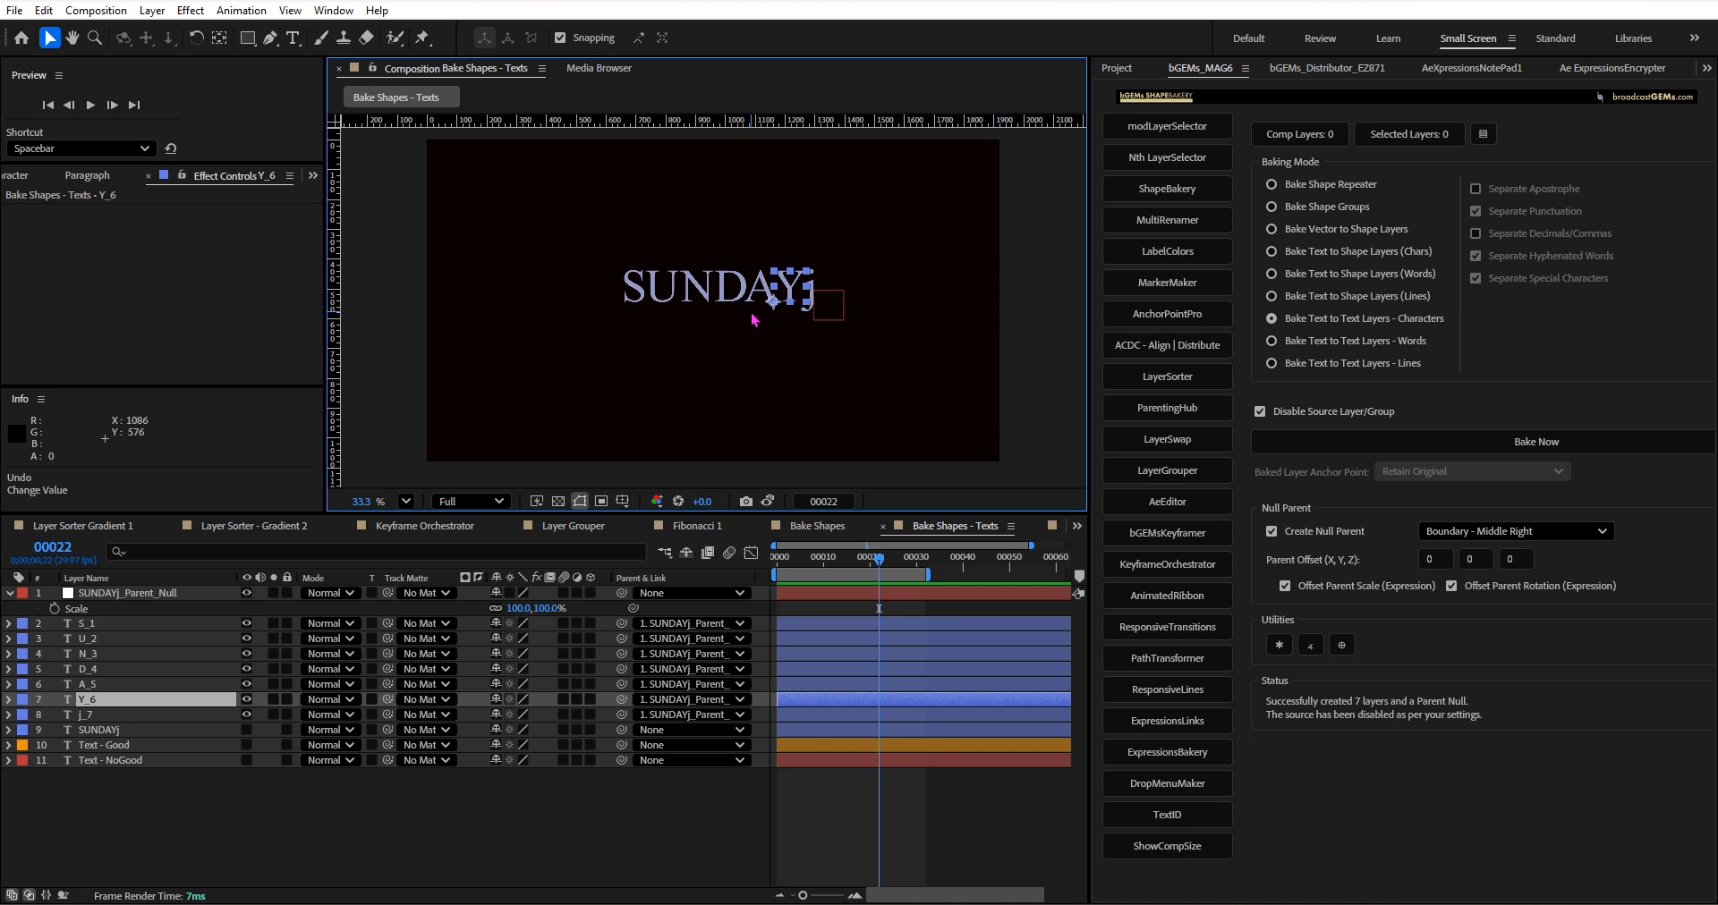
scroll(778, 353, up, 2)
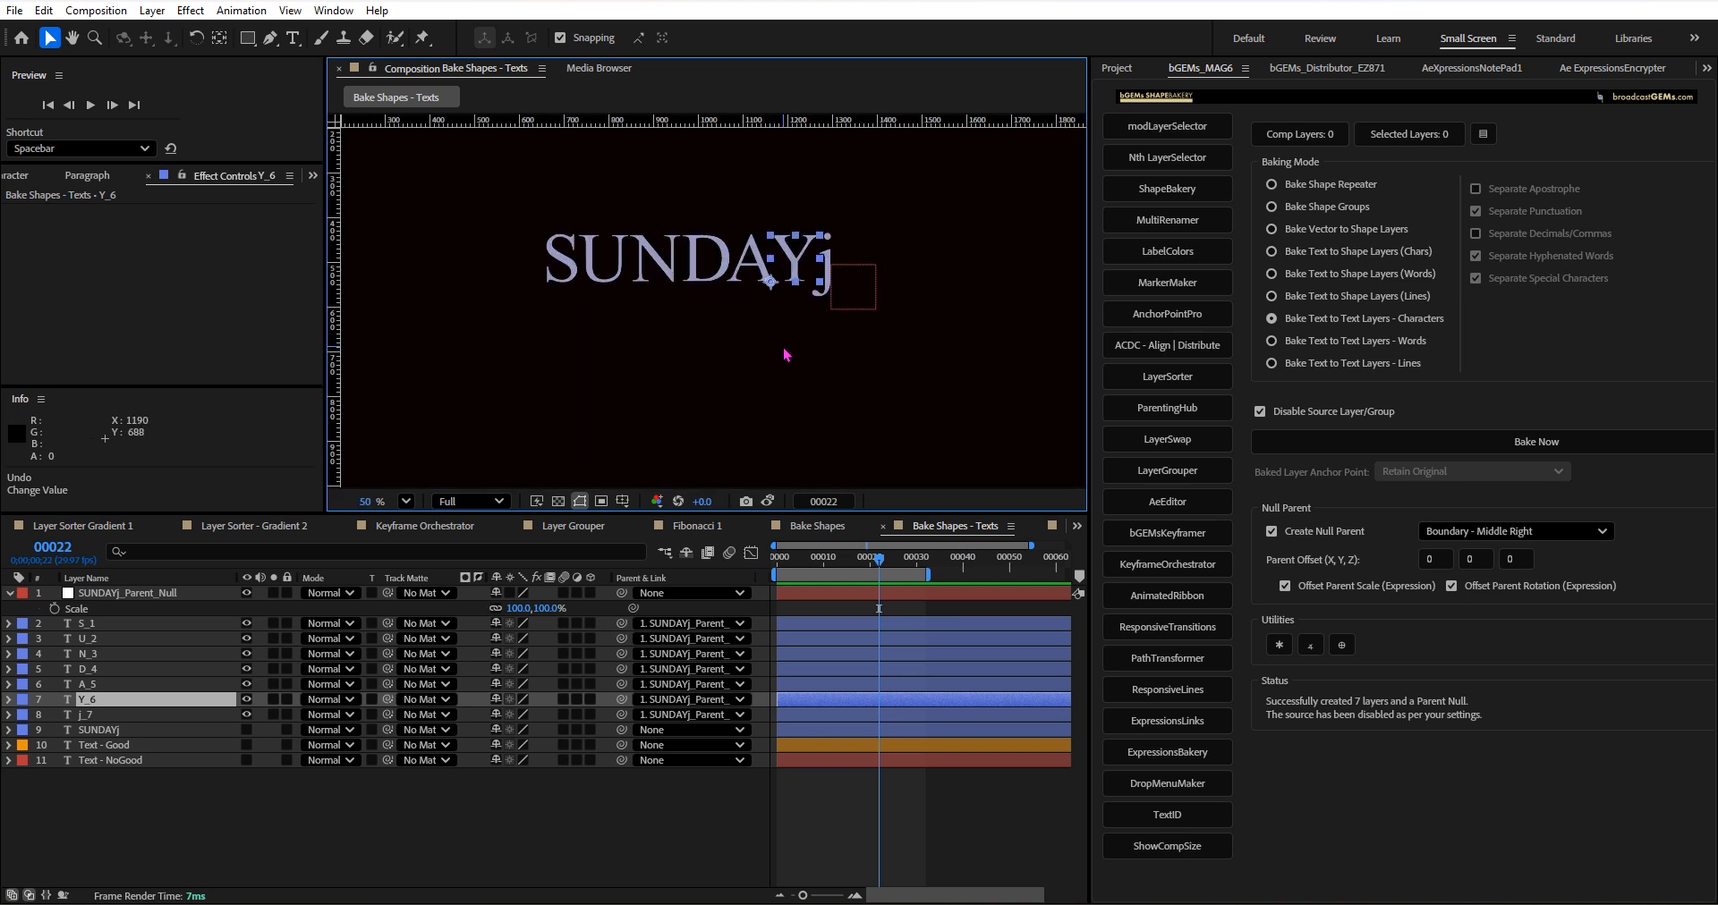
click(828, 261)
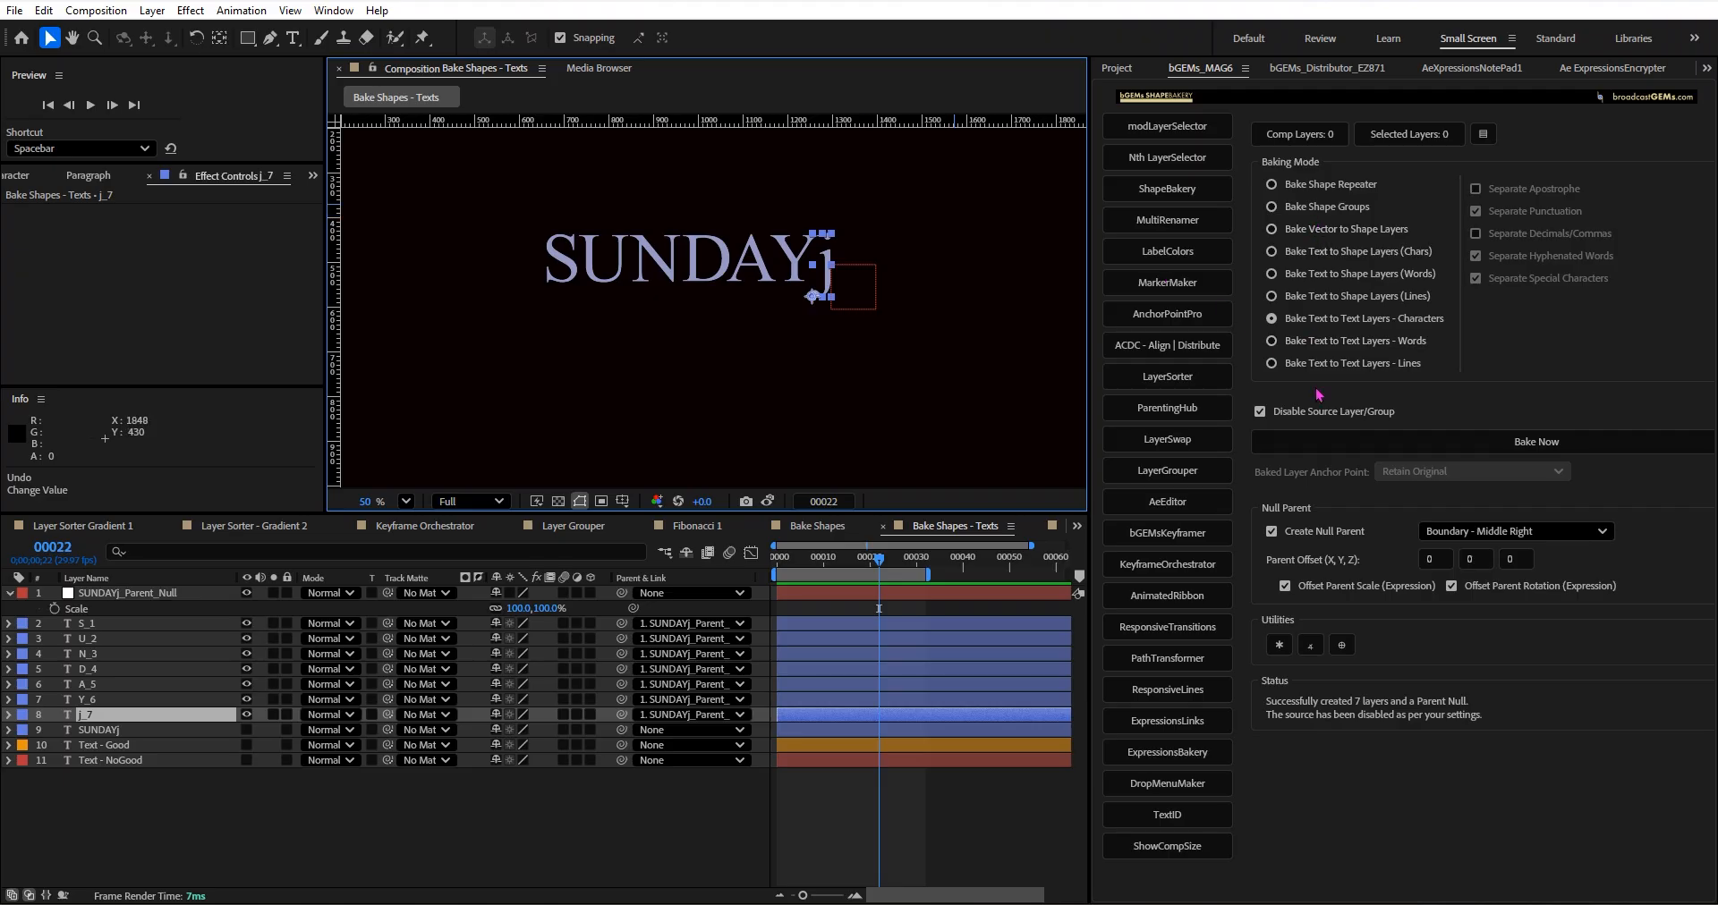
scroll(801, 304, up, 2)
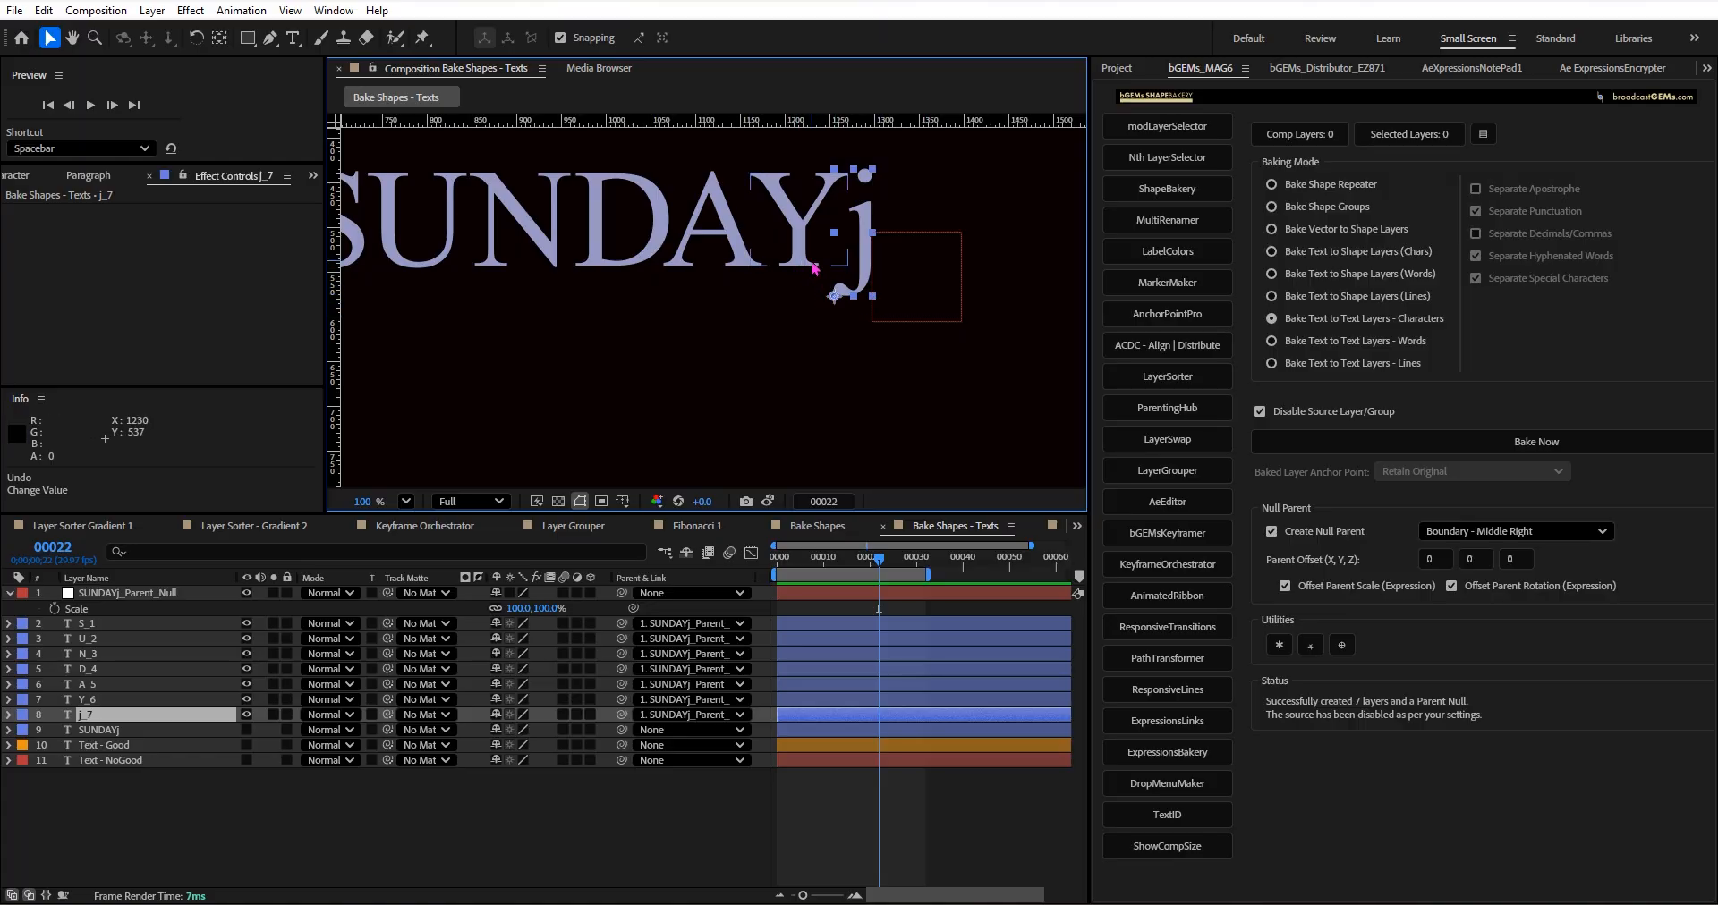
Delete the seven baked character layers S_1 to j_7, keeping SUNDAYj_Parent_Null.
scroll(786, 308, down, 2)
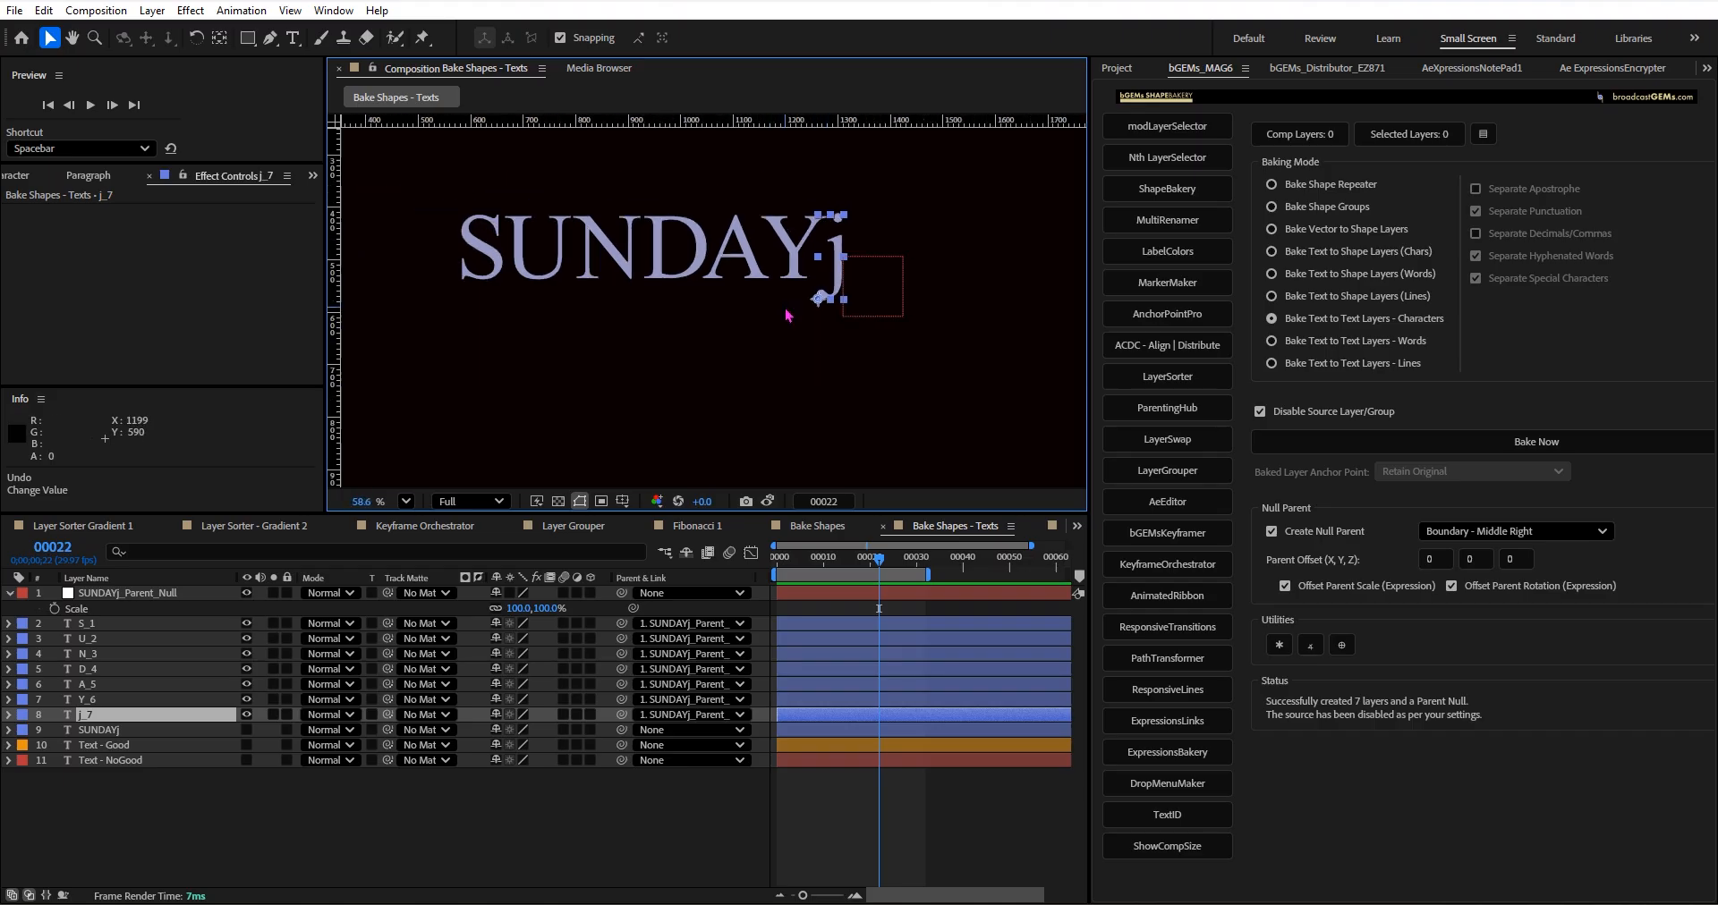
scroll(787, 315, down, 2)
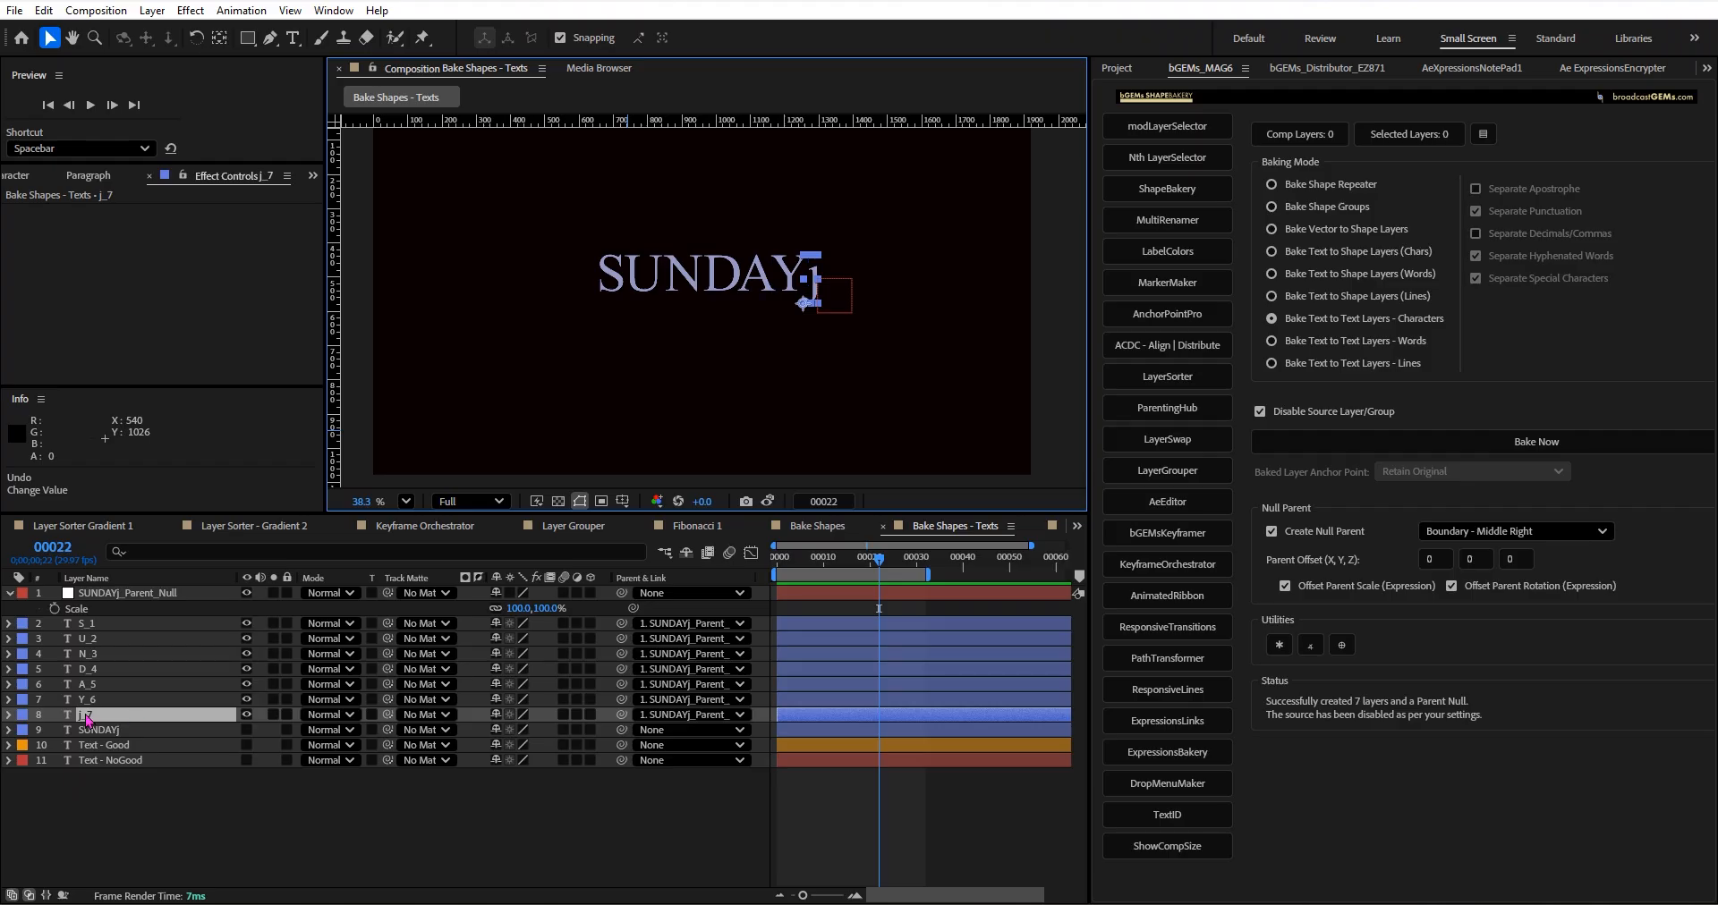
shift+click(98, 617)
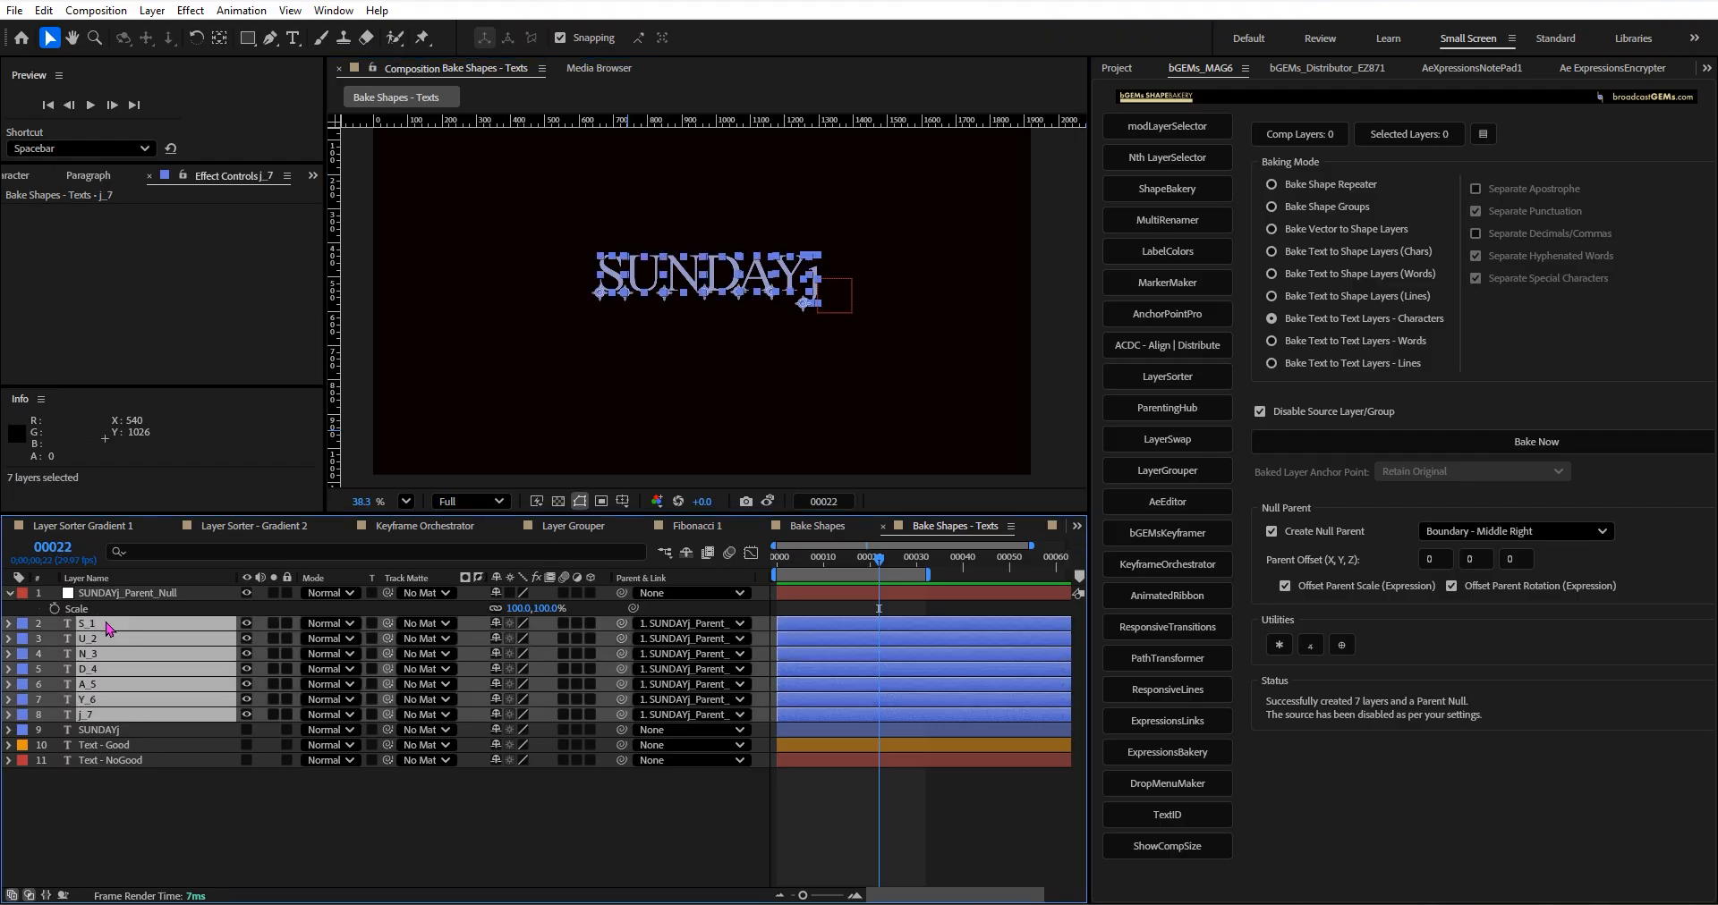
key(Delete)
Show the Text - Good layer and bake it into separate word text layers with a parent null.
click(248, 639)
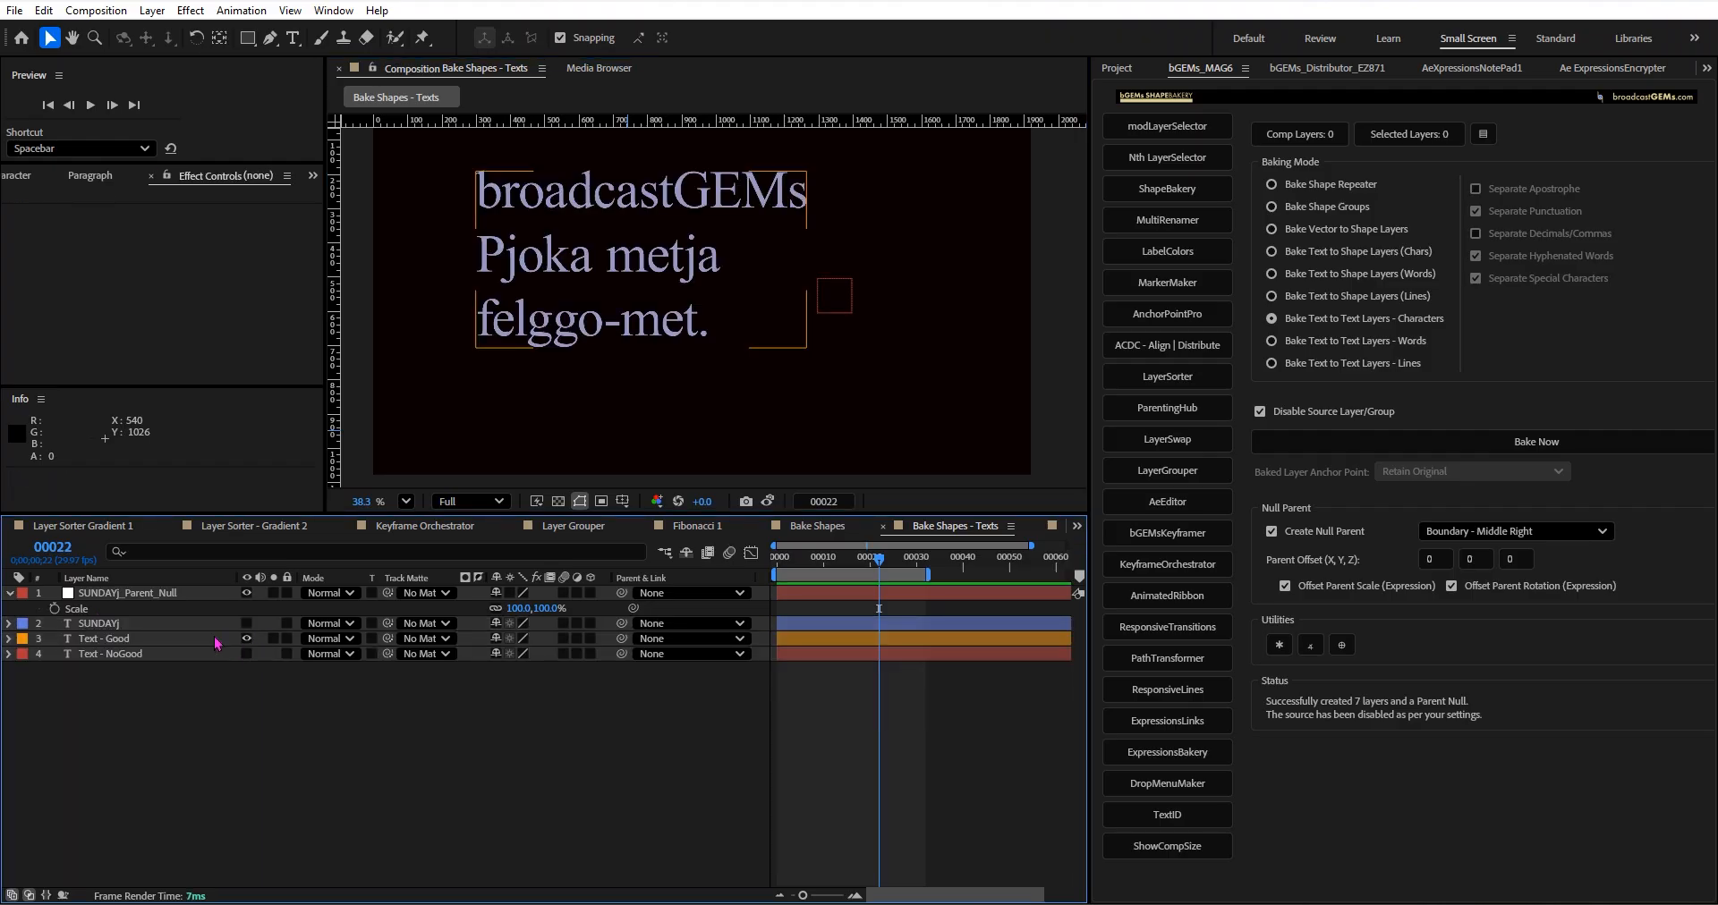
click(215, 641)
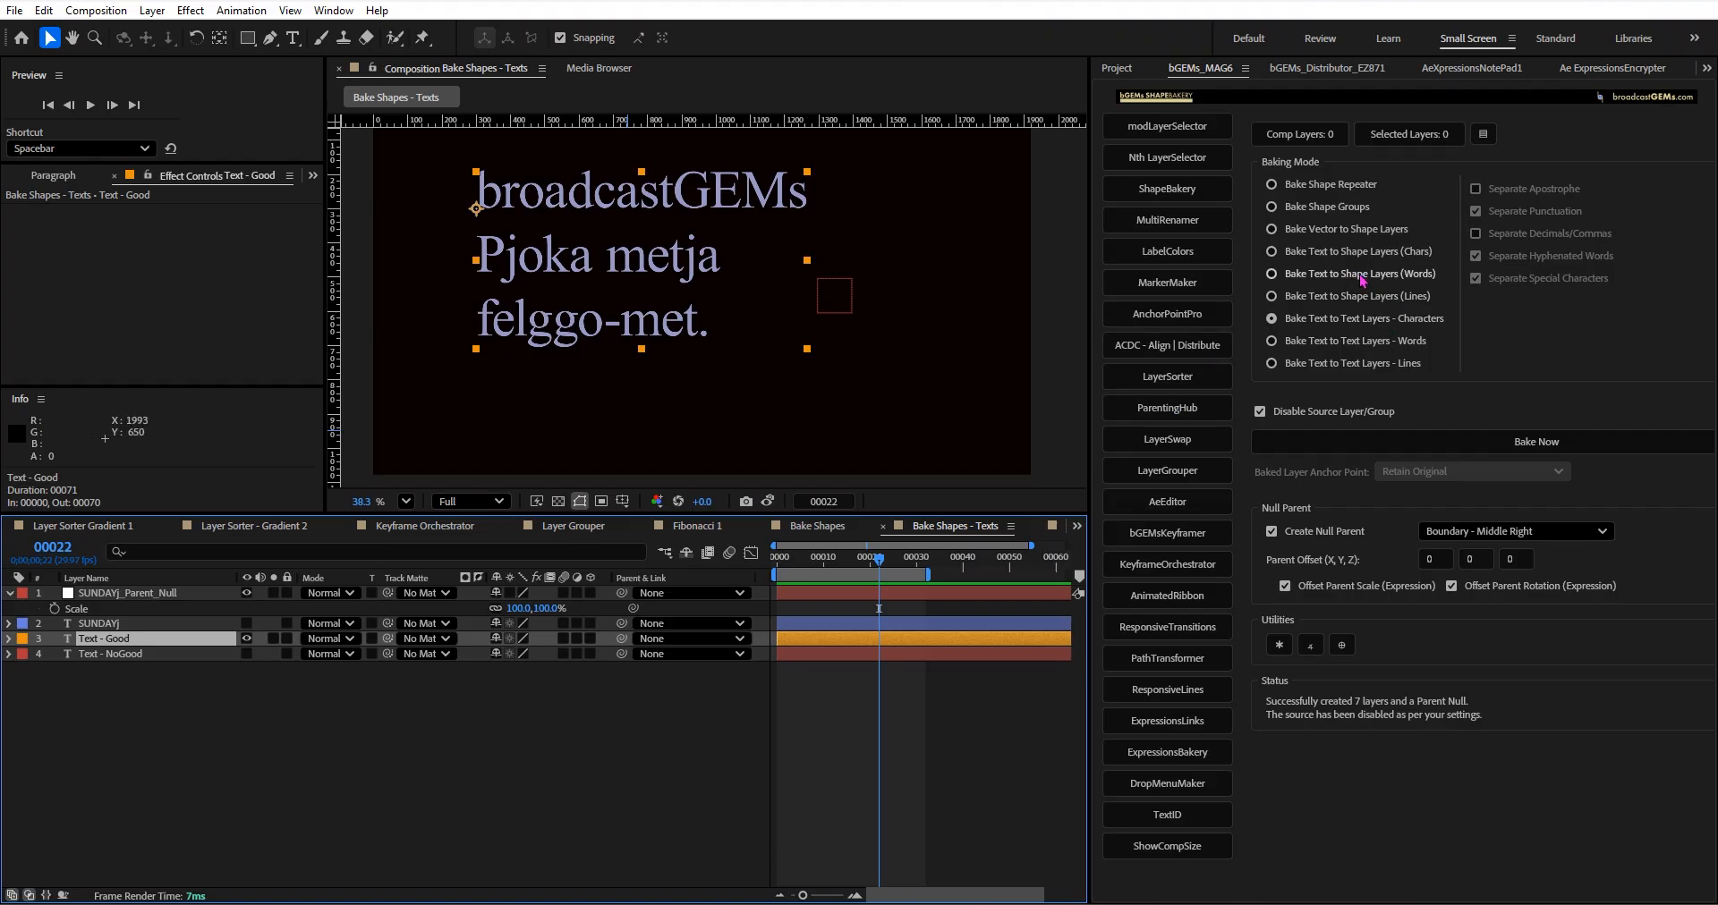
double_click(1348, 345)
Reveal the scale of Text - Good_Parent_Null, try enlarging the baked words to about 139% through it, and undo the change.
click(219, 639)
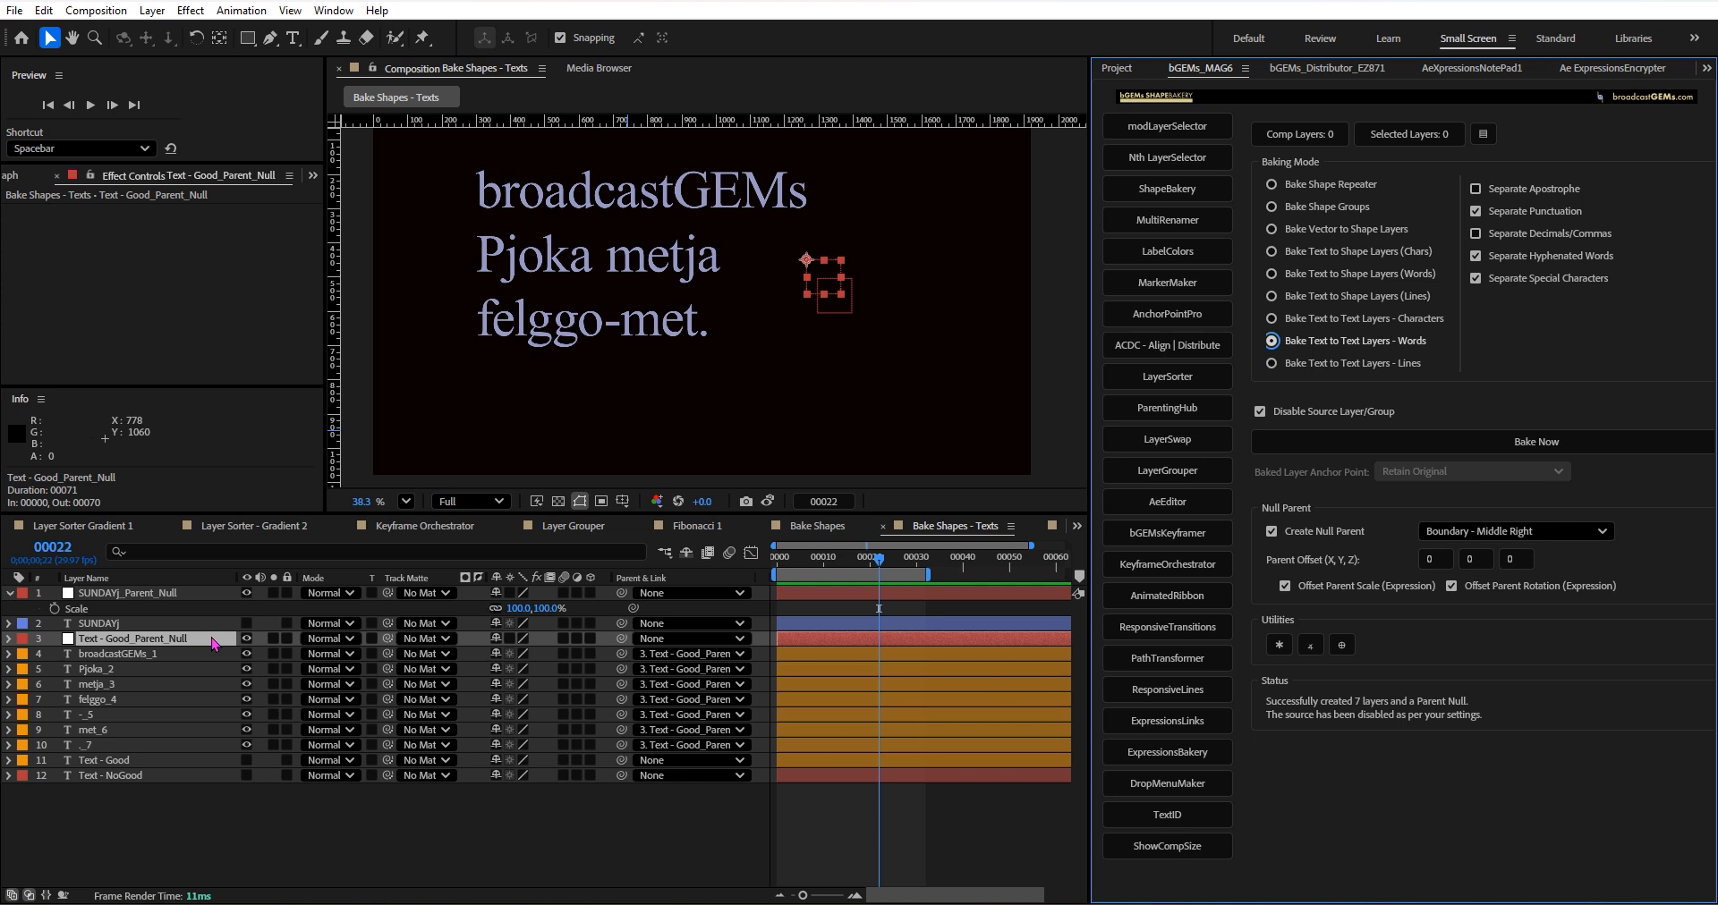
key(s)
drag(515, 659, 557, 665)
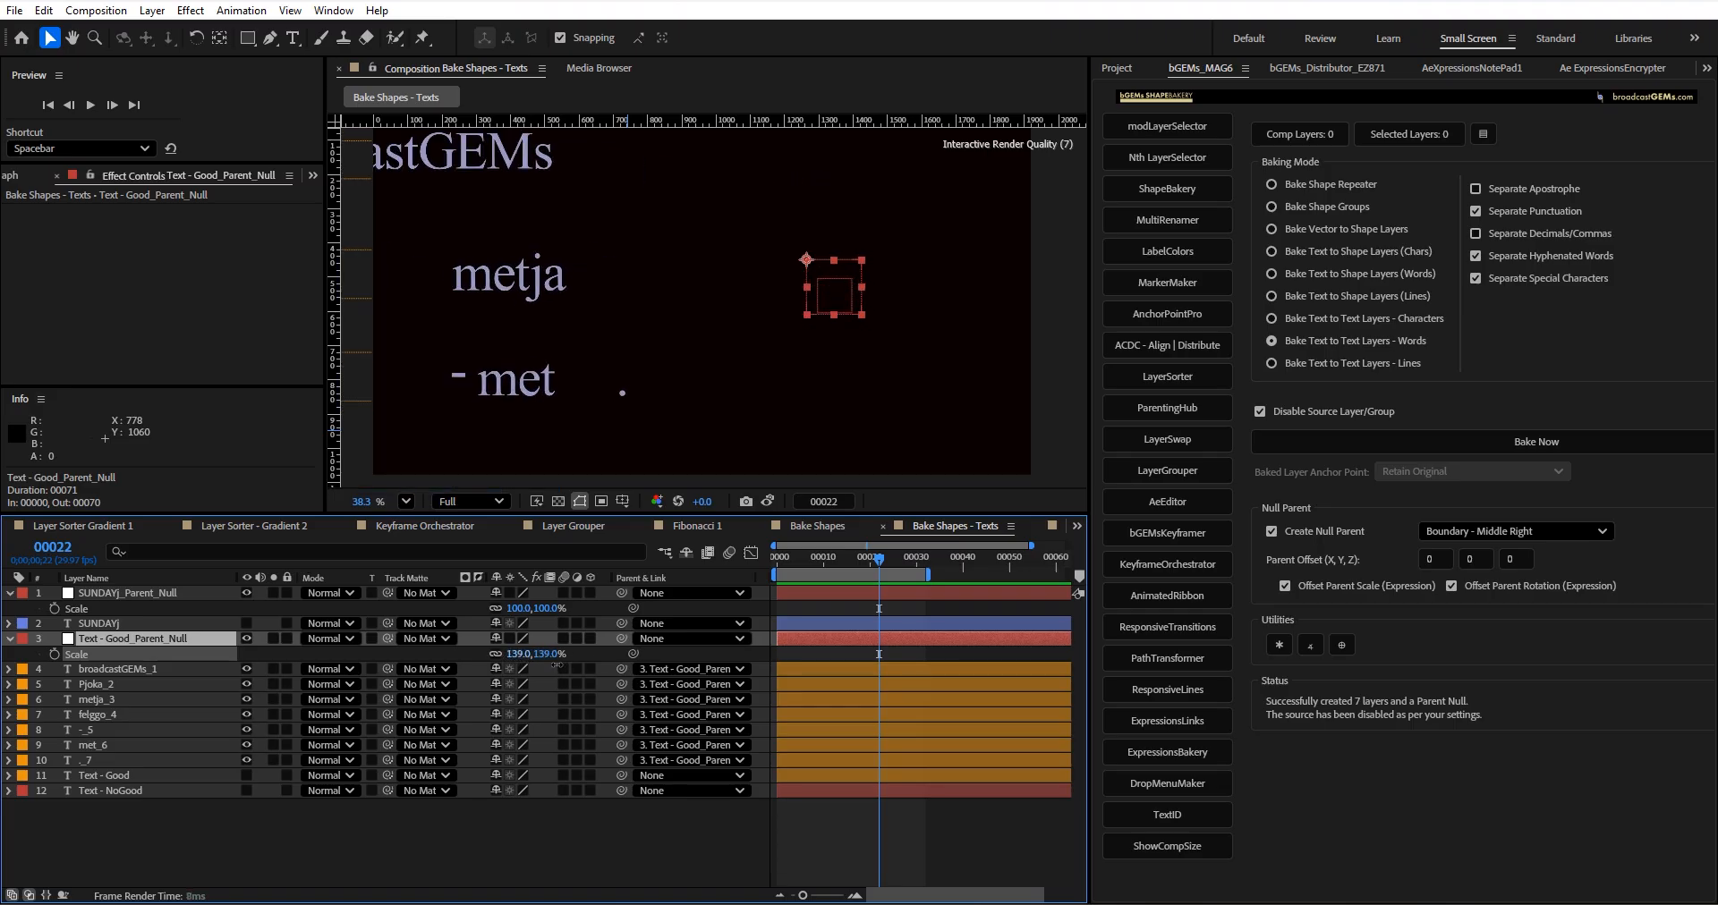
key(ctrl+z)
key(ctrl+z)
key(ctrl+z)
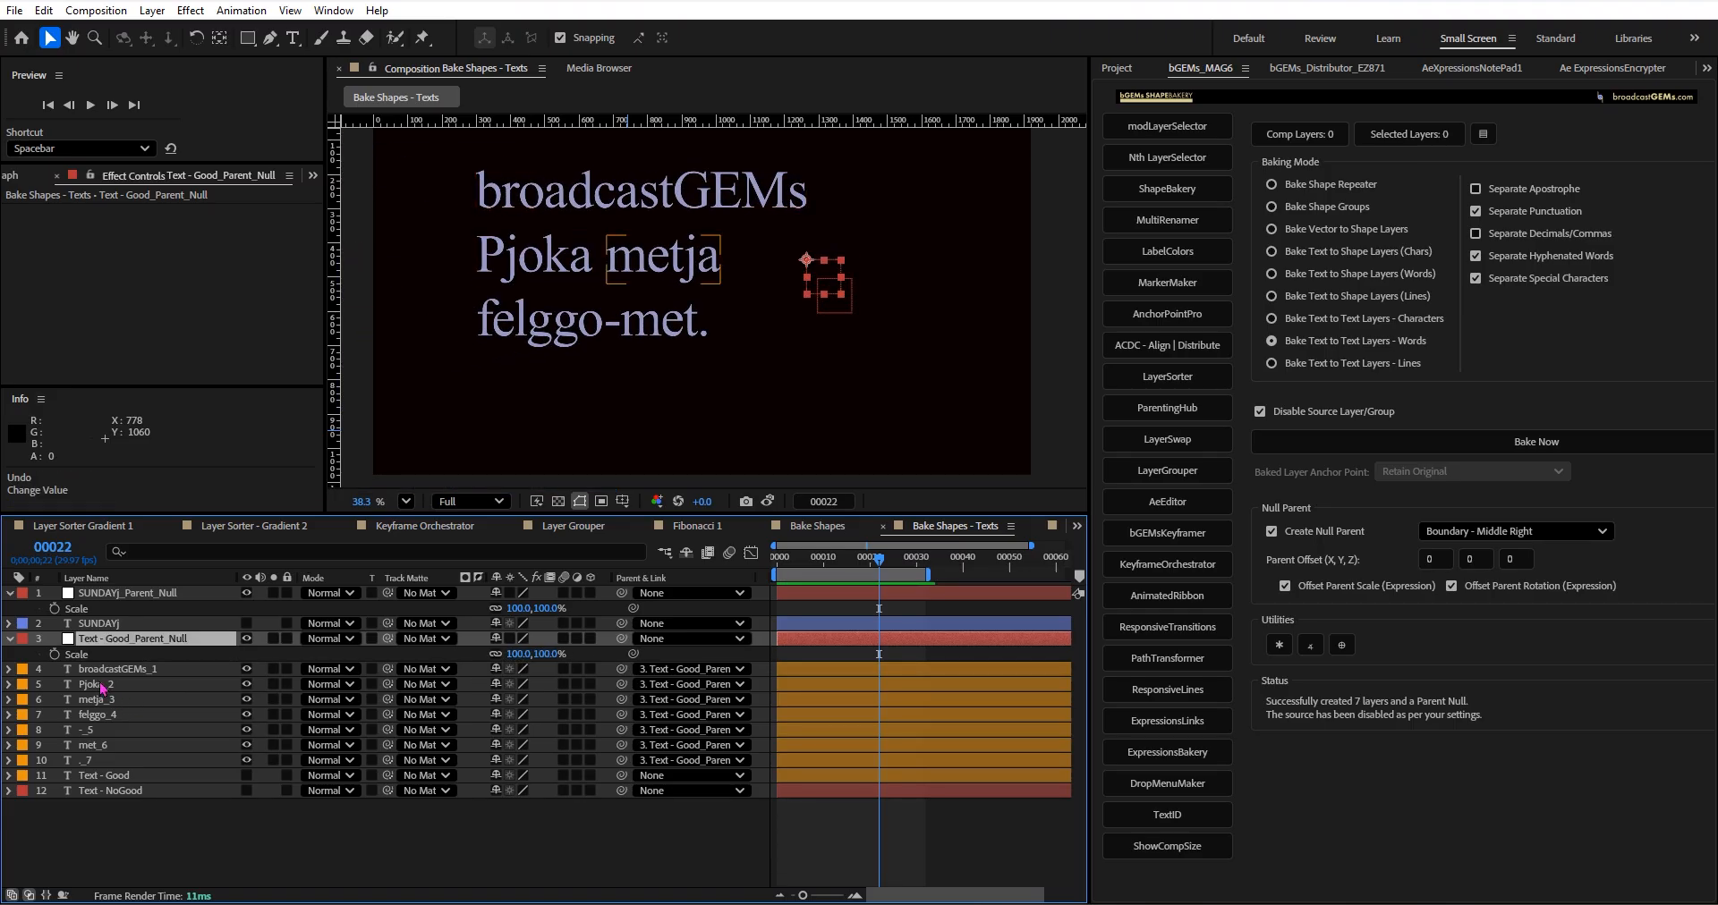
Delete the baked word layers together with Text - Good_Parent_Null, and make the SUNDAYj layer visible.
shift+click(117, 767)
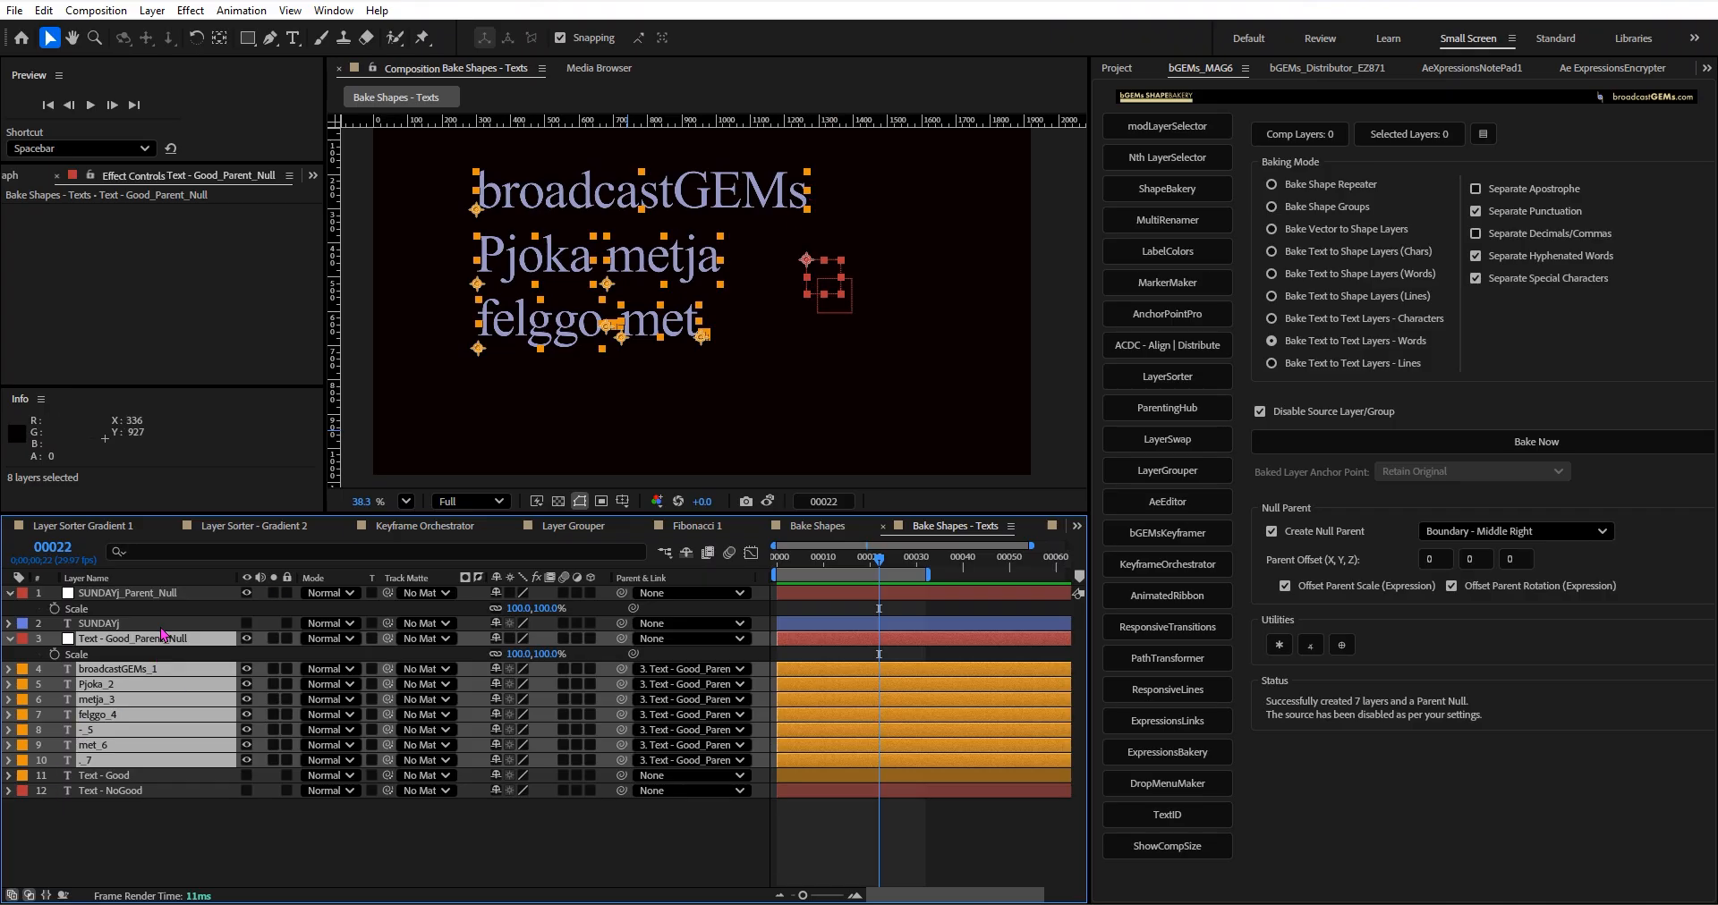
key(Delete)
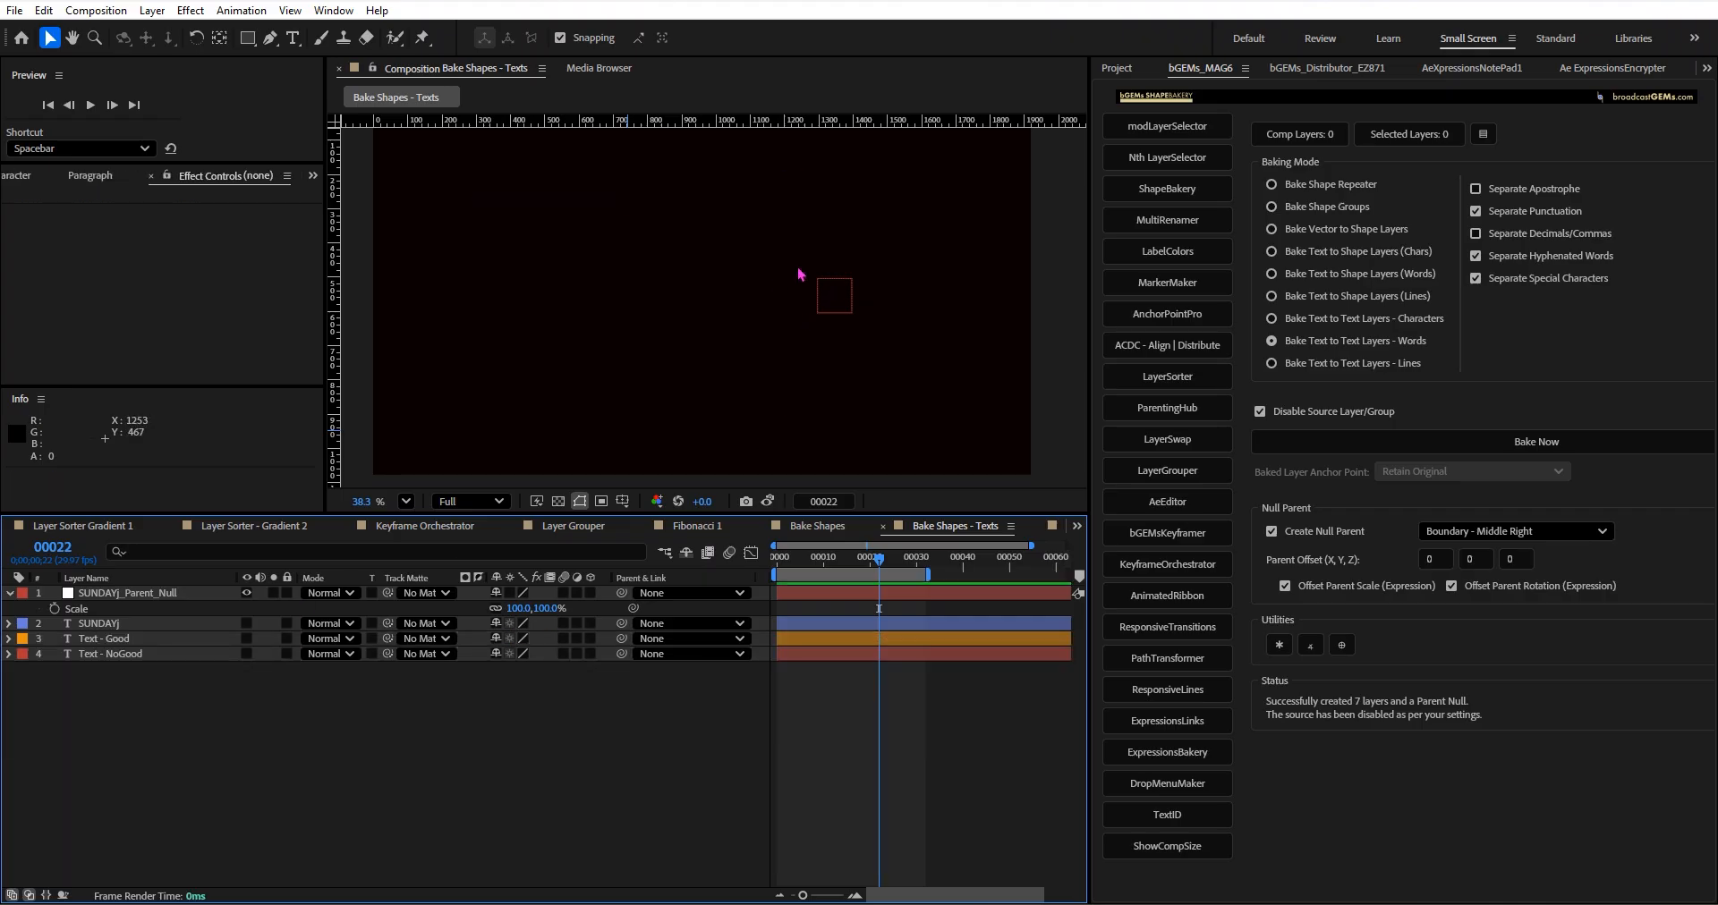
click(246, 624)
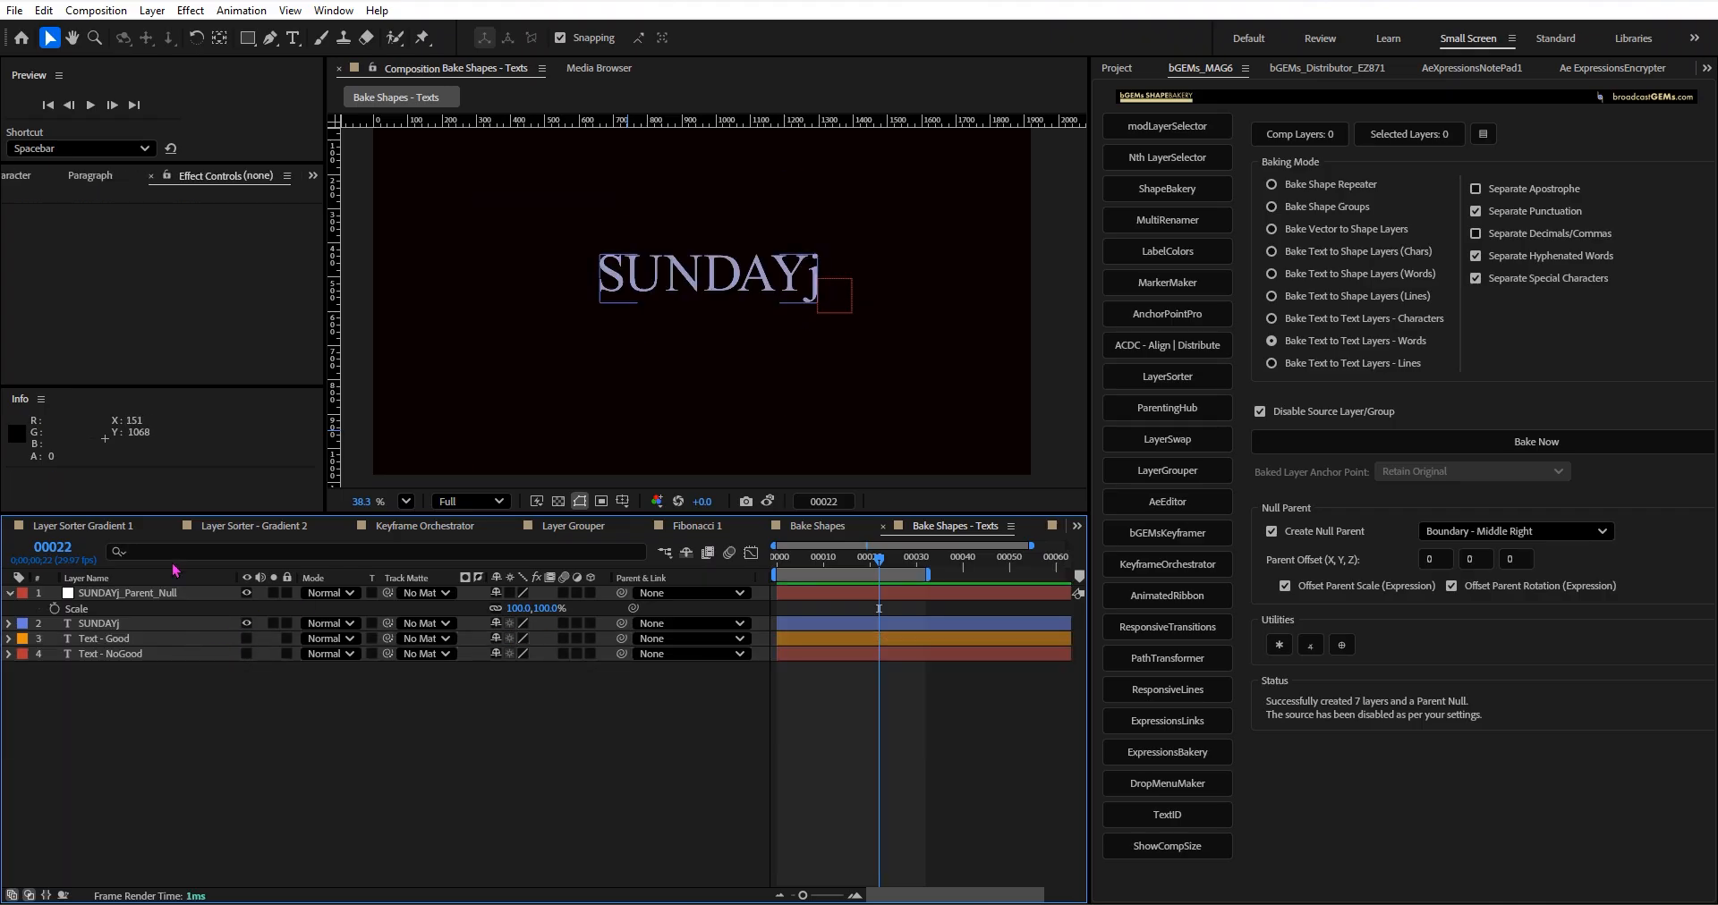
Delete the leftover SUNDAYj_Parent_Null layer.
click(828, 291)
scroll(824, 289, up, 3)
scroll(824, 289, up, 3)
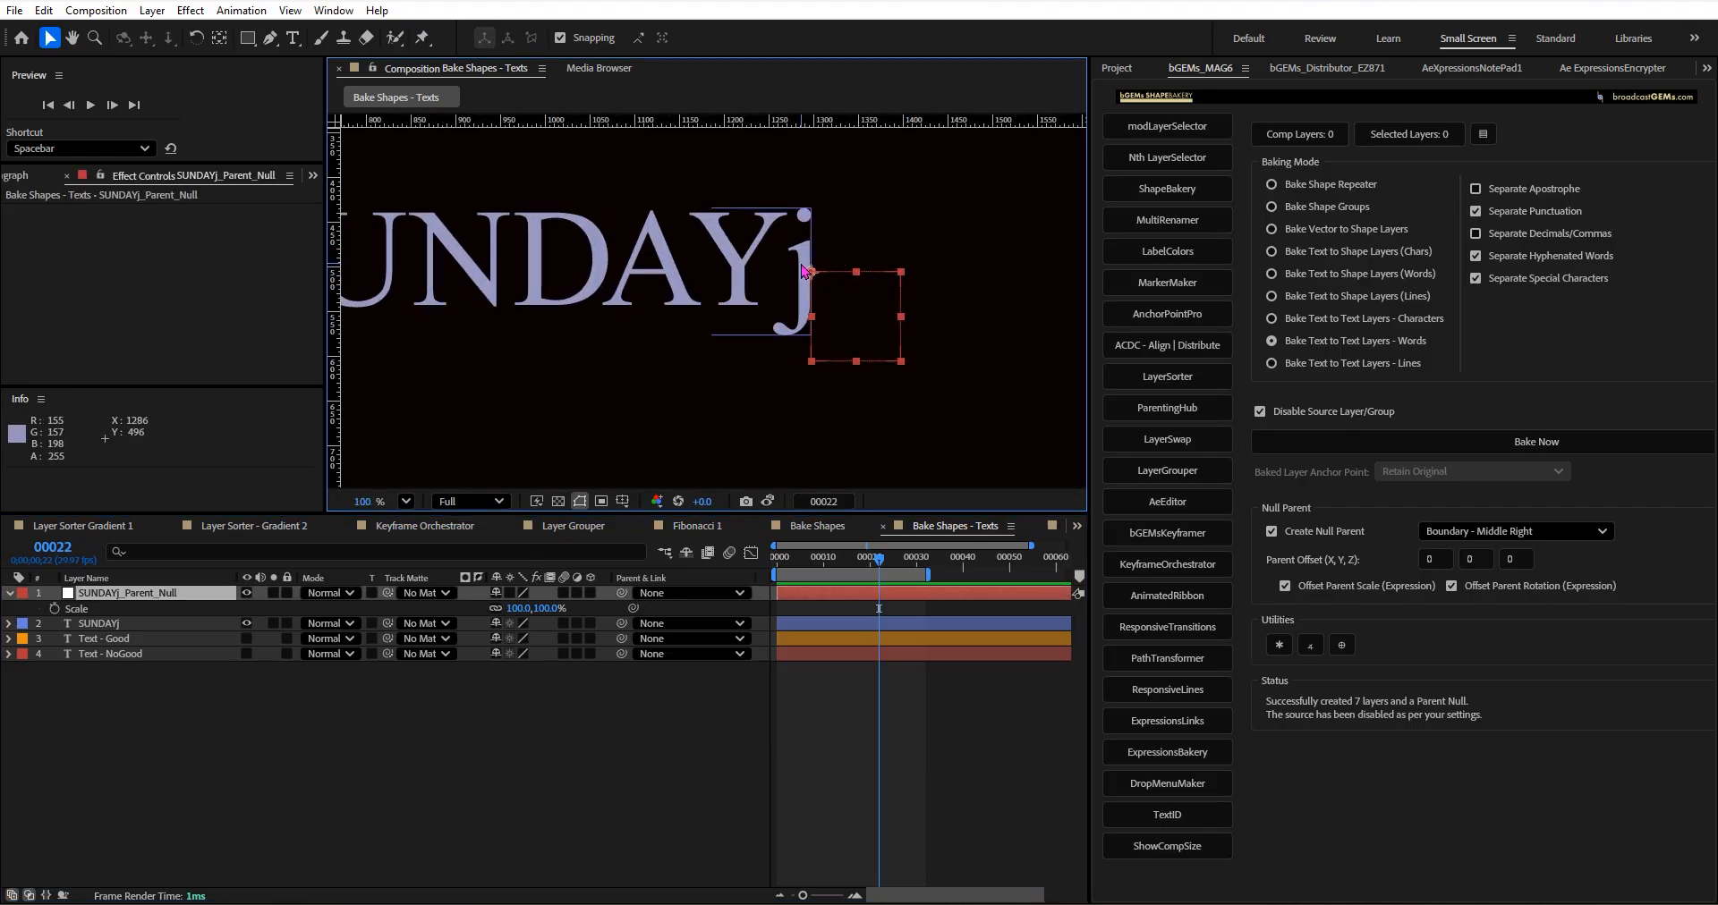
click(183, 593)
key(Delete)
Bake the SUNDAYj layer into separate text layers per character with a Boundary - Middle Right parent null.
click(208, 591)
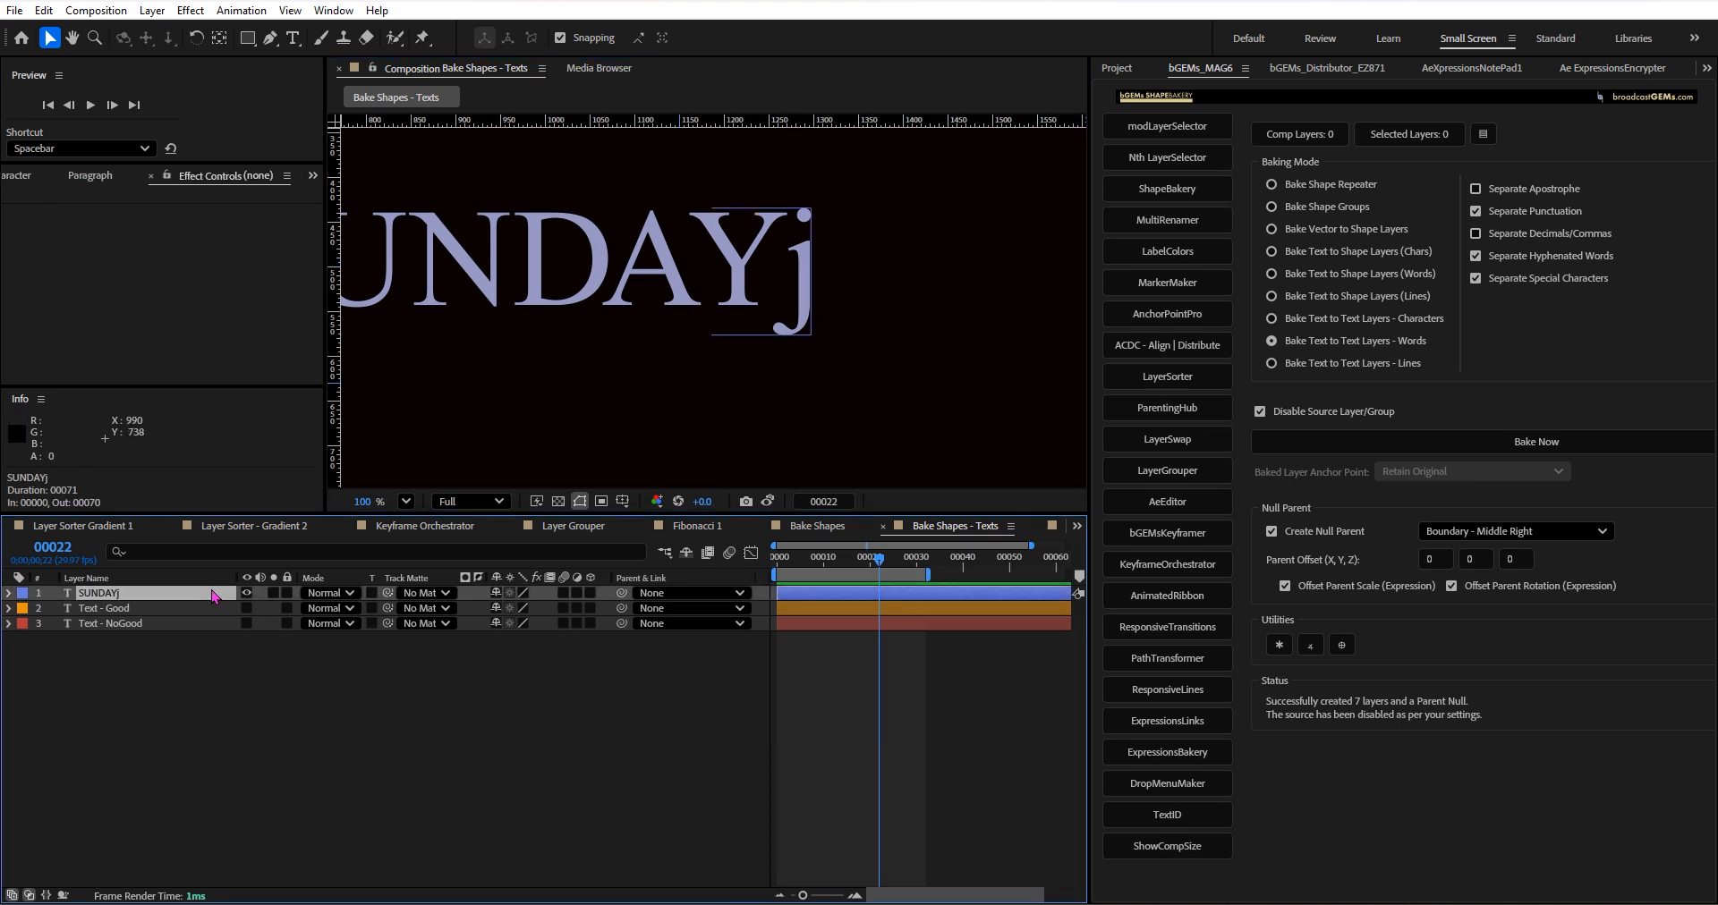
key(comma)
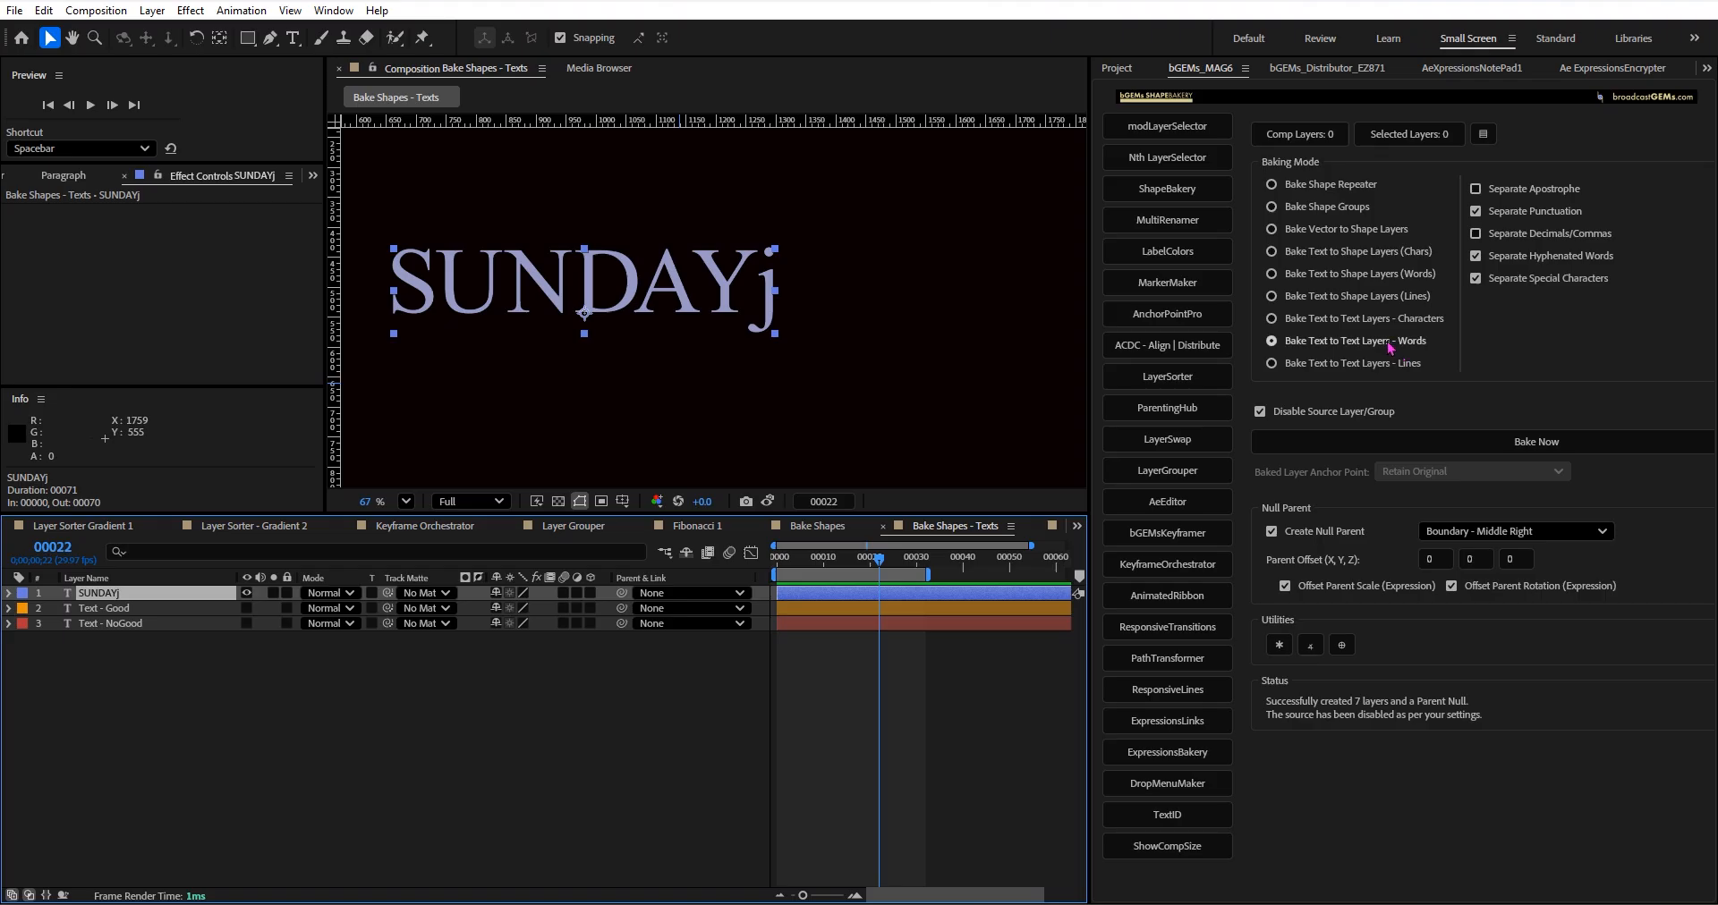
click(1340, 321)
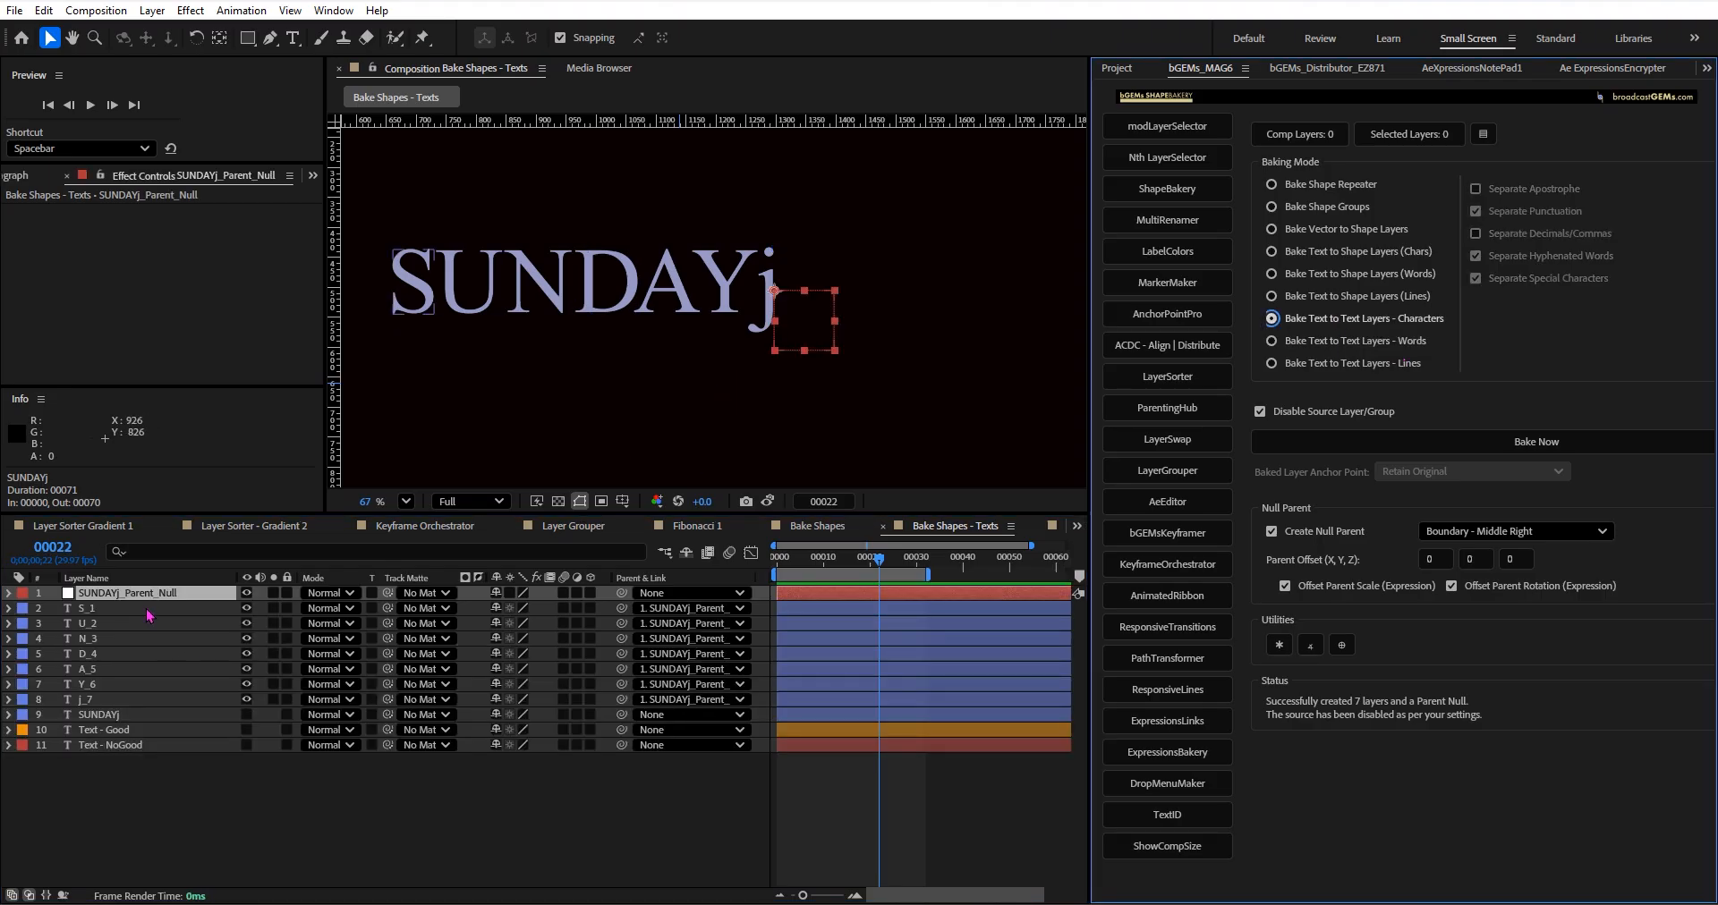
Create a separate parent null for the j_7 layer with the ShapeBakery utility.
scroll(723, 354, up, 1)
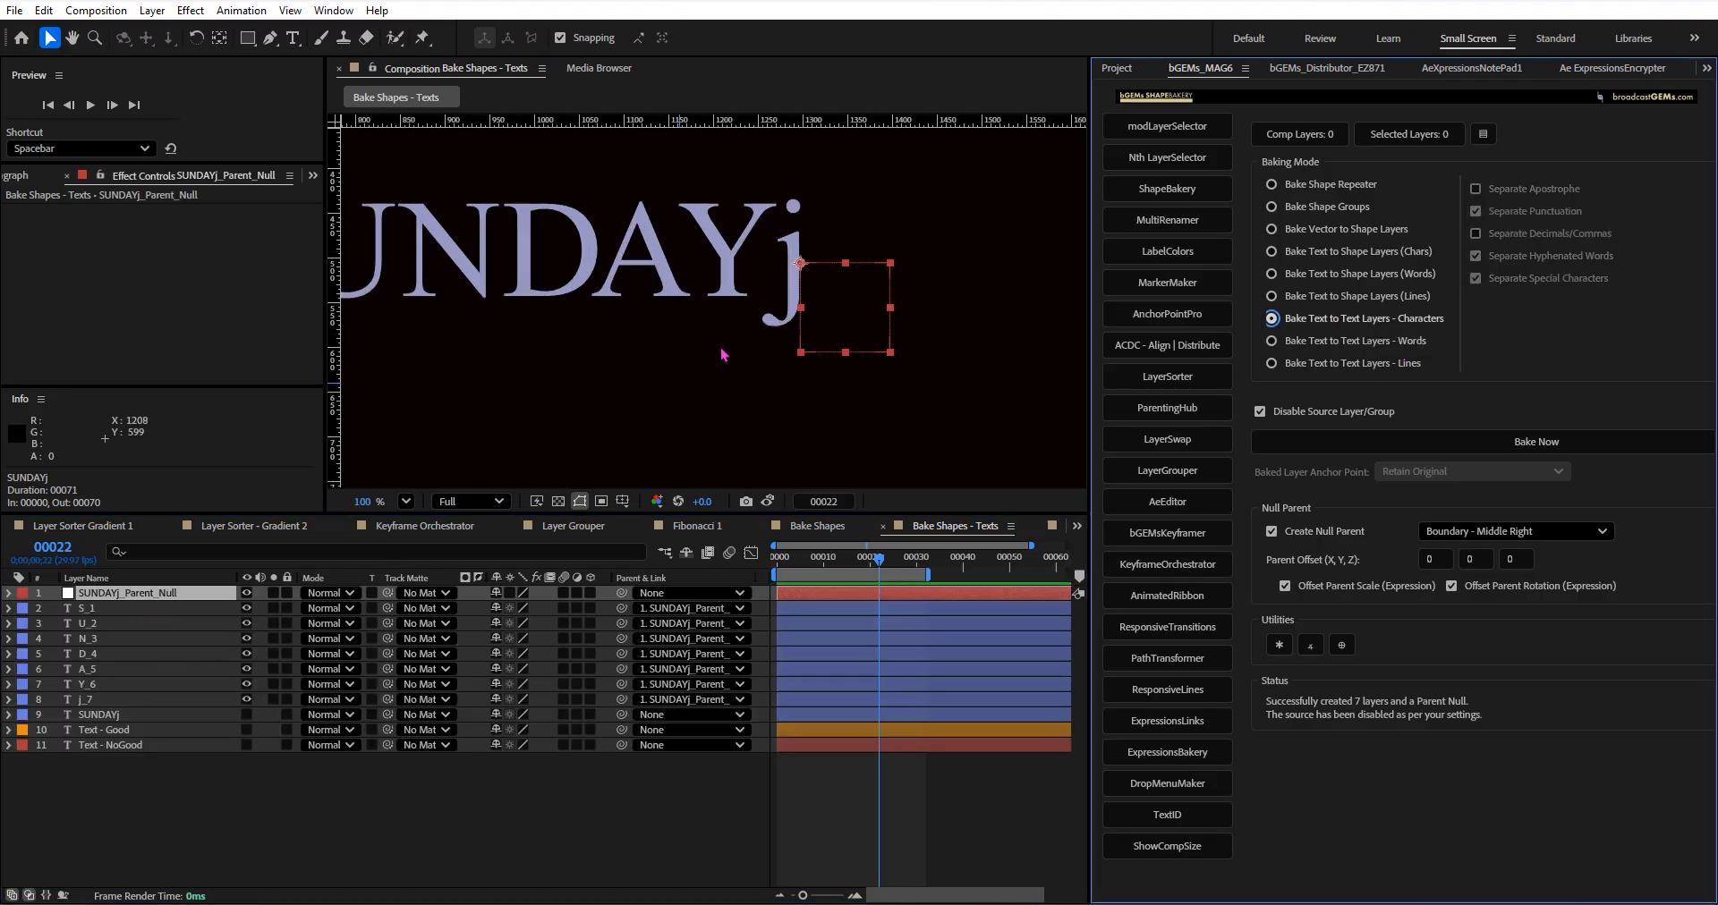
click(105, 701)
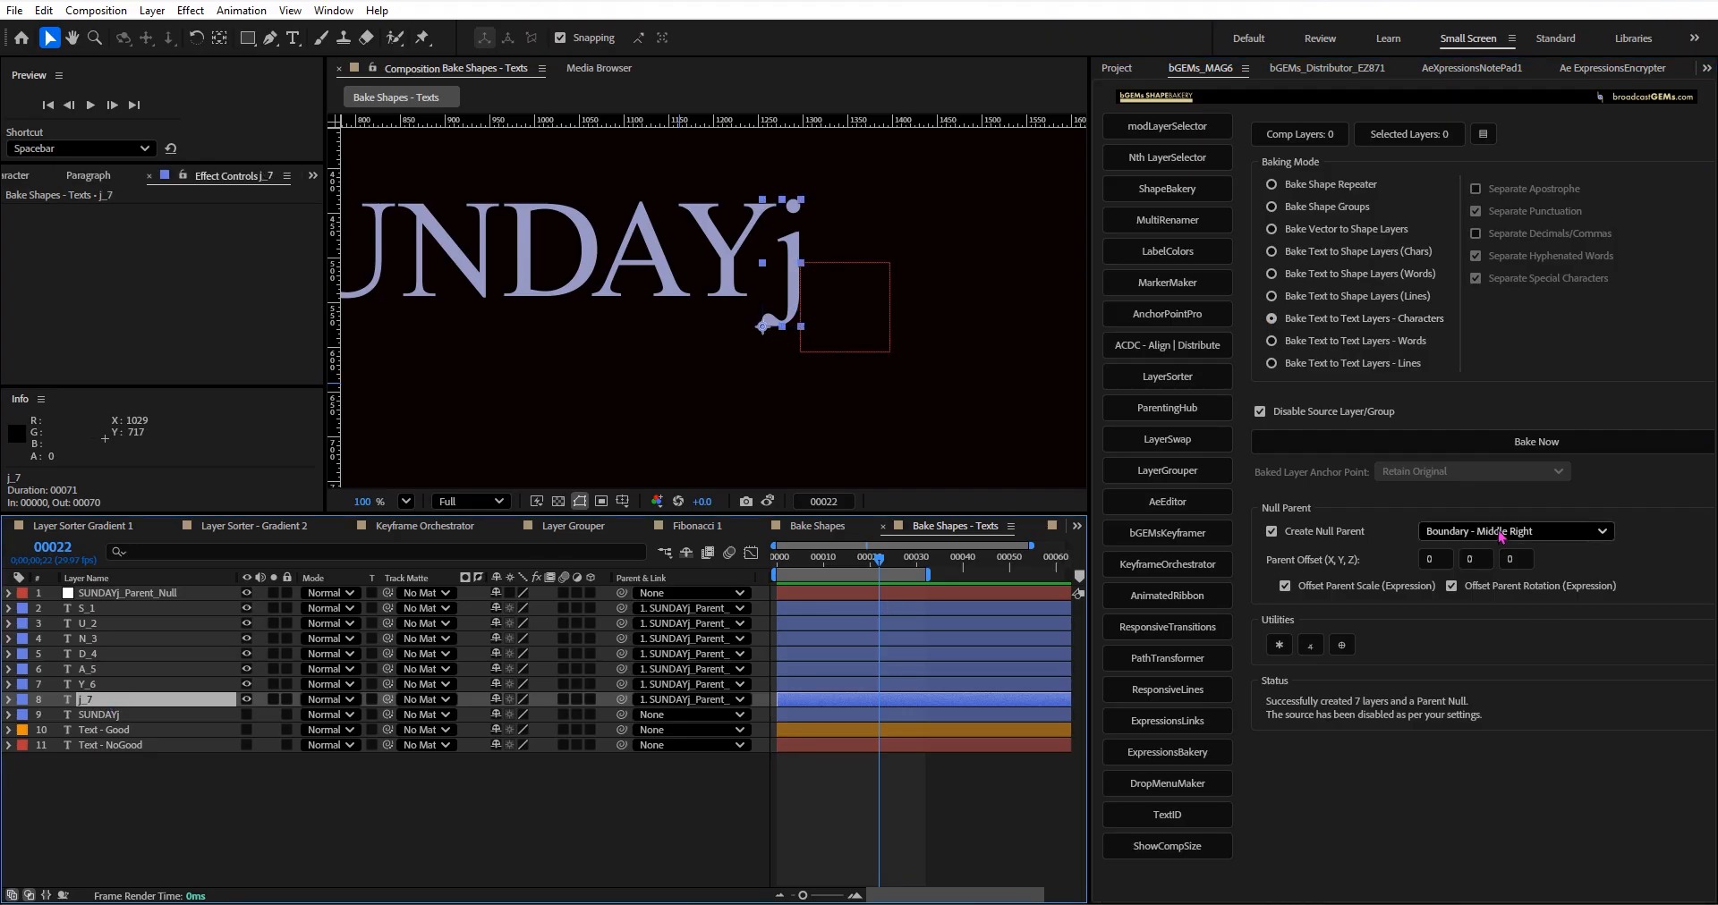
click(1341, 646)
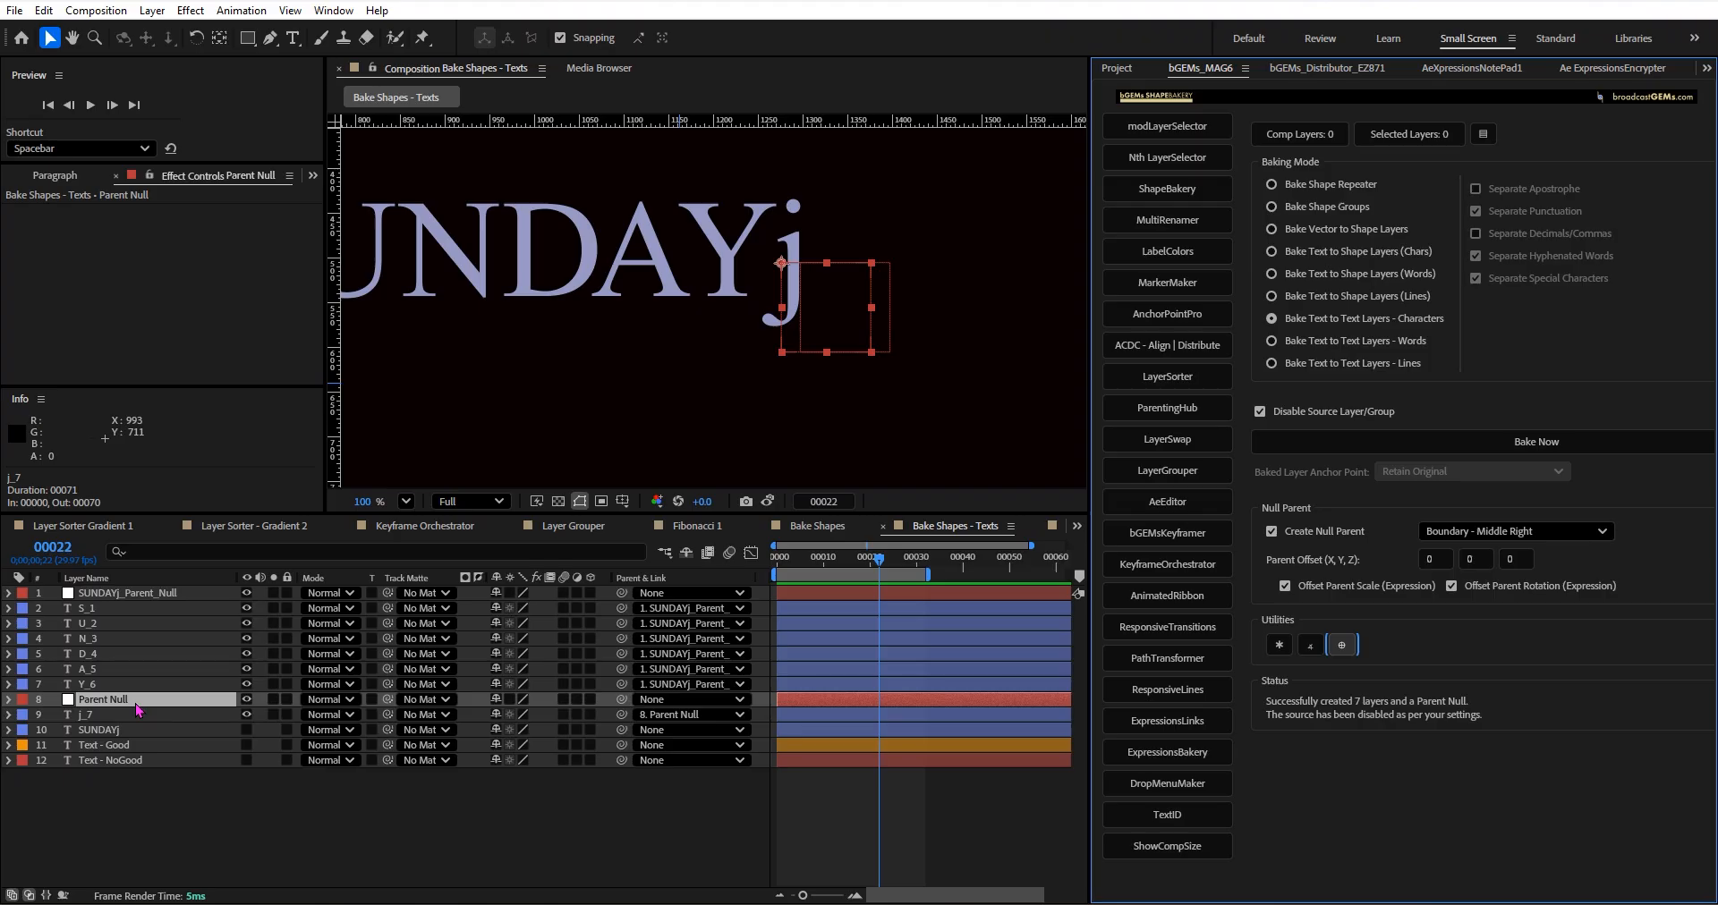
Move the new Parent Null up below SUNDAYj_Parent_Null and delete SUNDAYj_Parent_Null.
drag(137, 708, 149, 609)
click(150, 598)
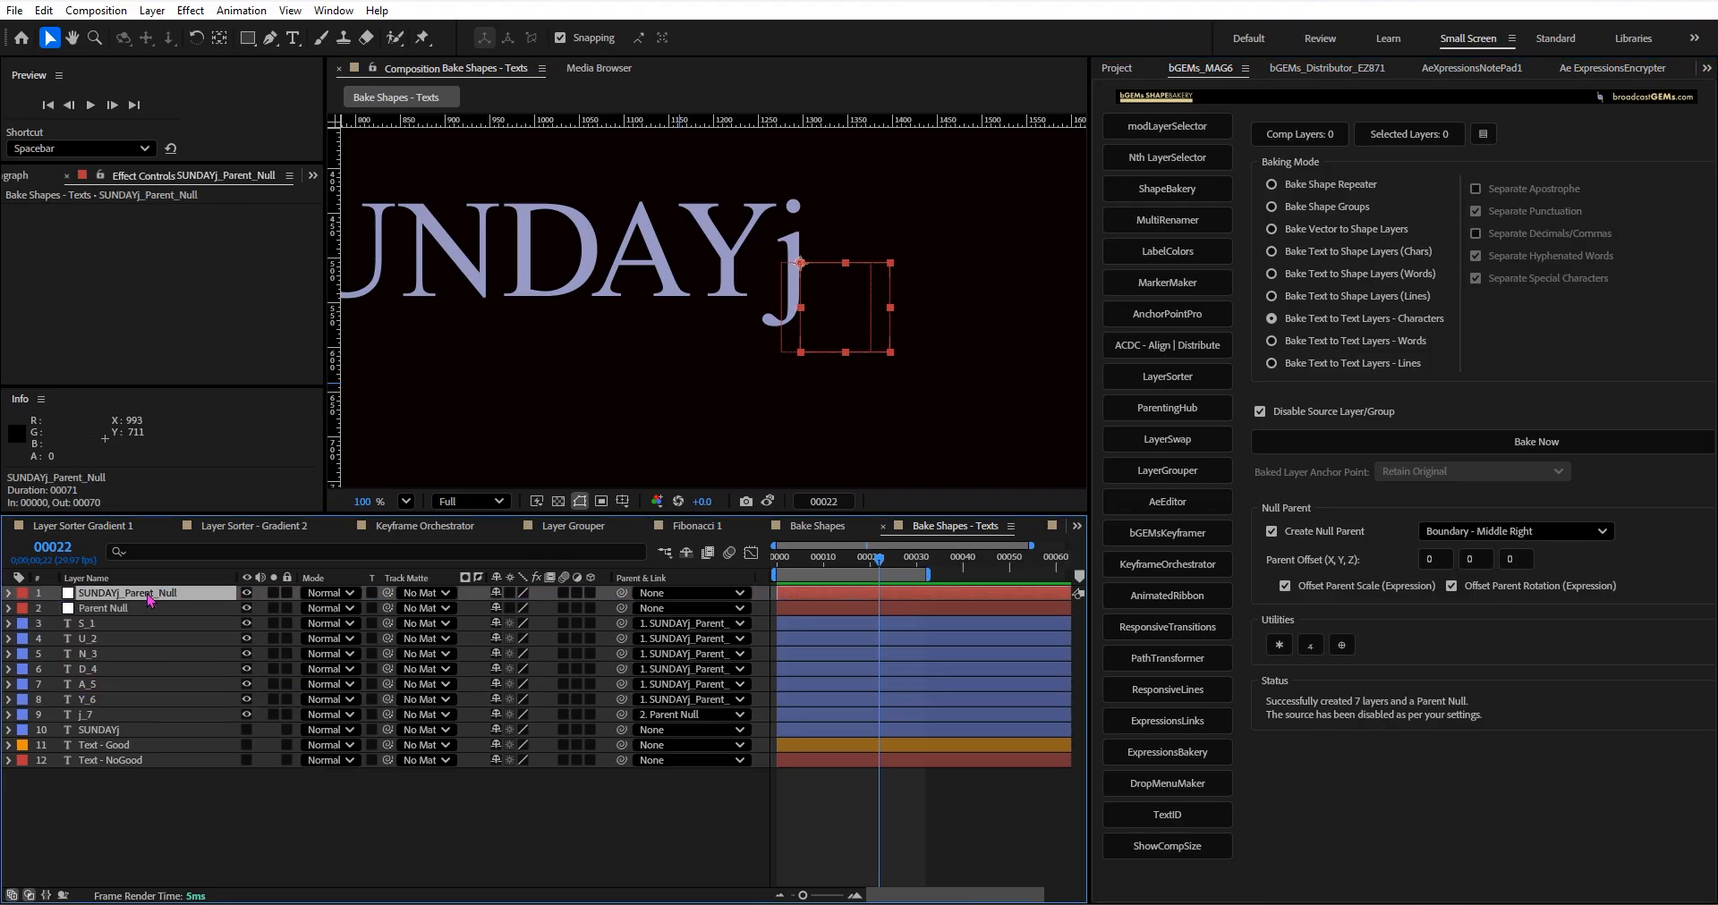
key(Delete)
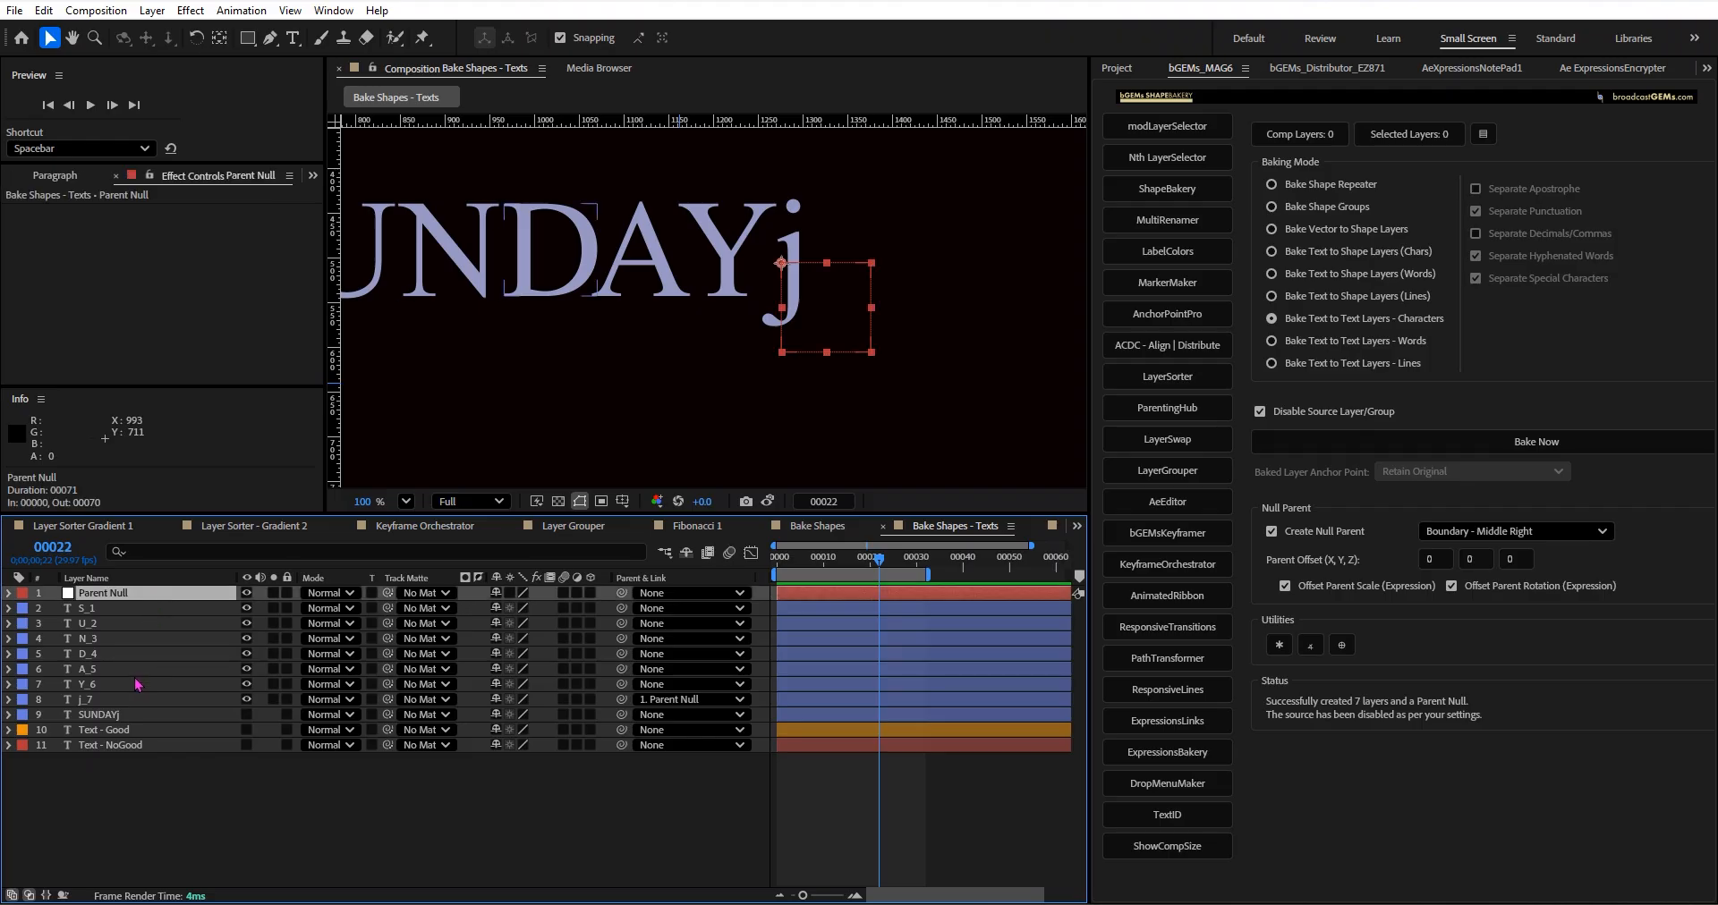
Parent all seven character layers, S_1 to j_7, to Parent Null.
click(134, 700)
shift+click(125, 609)
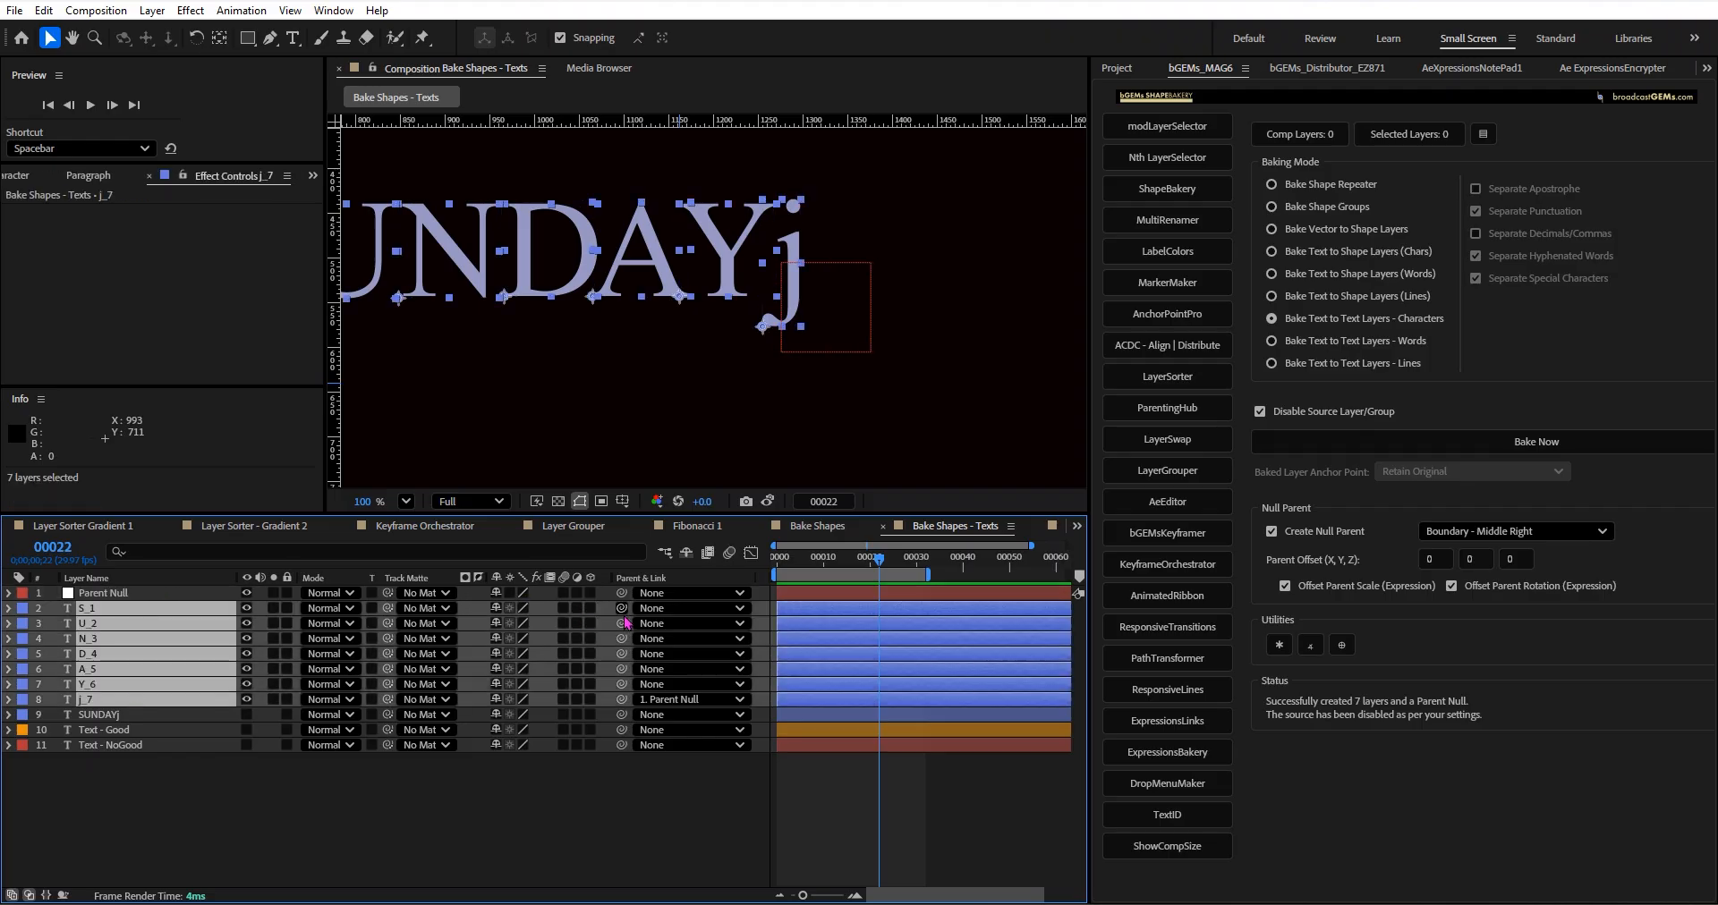
drag(622, 609, 194, 596)
Scale Parent Null to 78%, try enlarging it to about 159%, and undo the enlargement.
click(193, 596)
key(s)
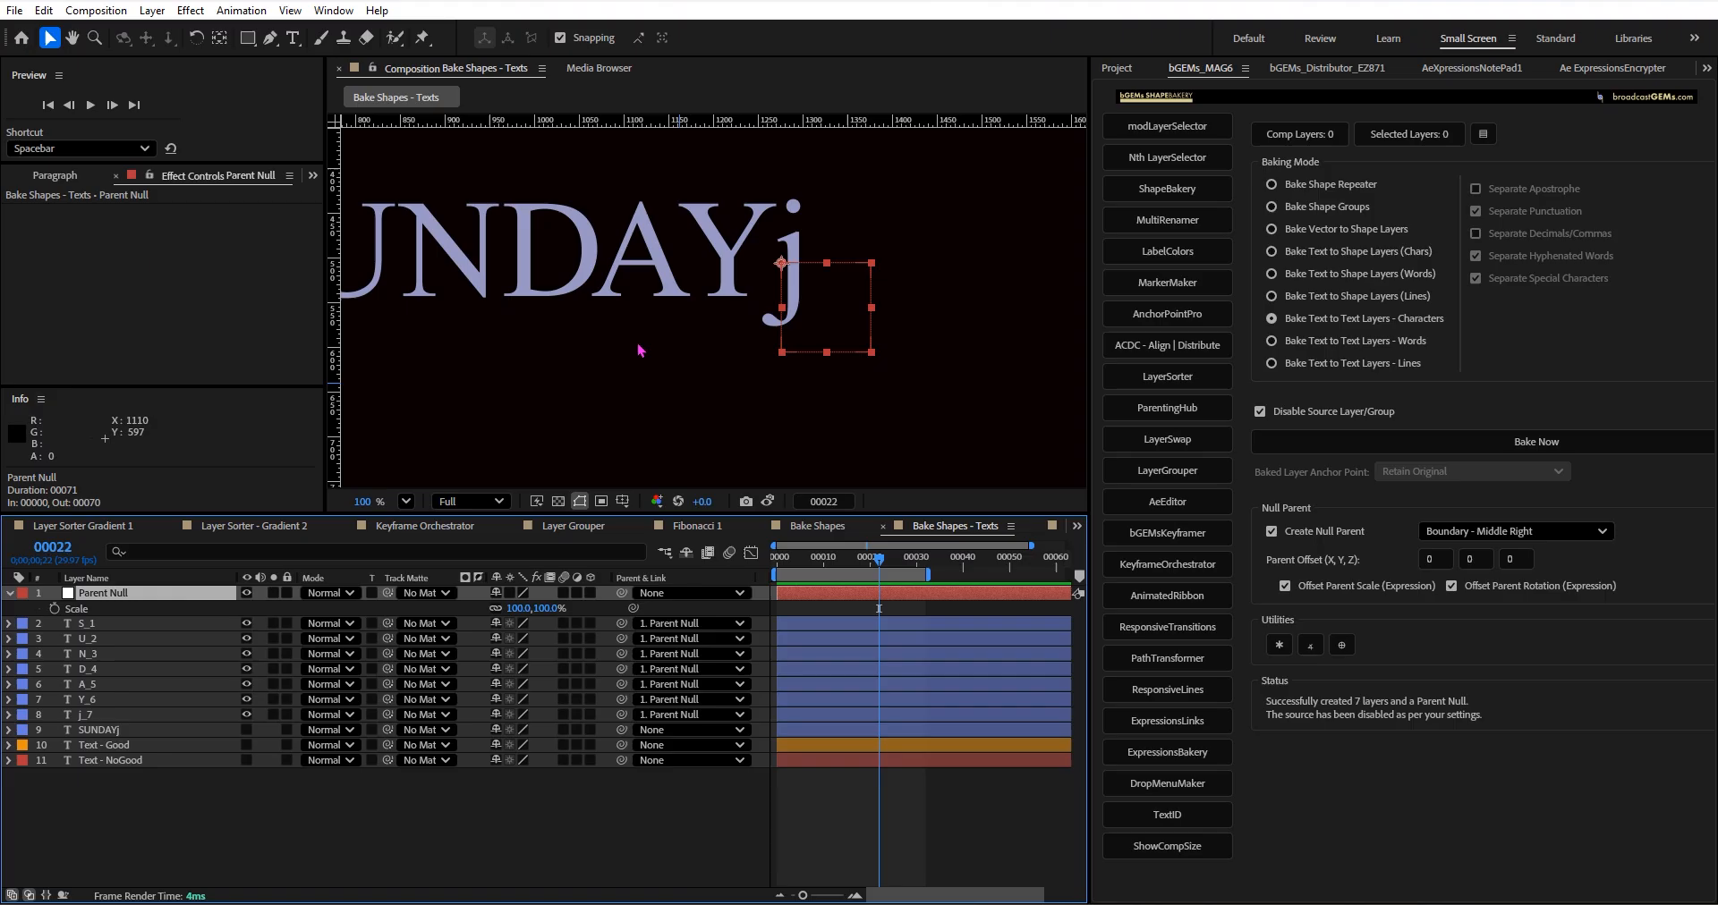
scroll(641, 350, down, 1)
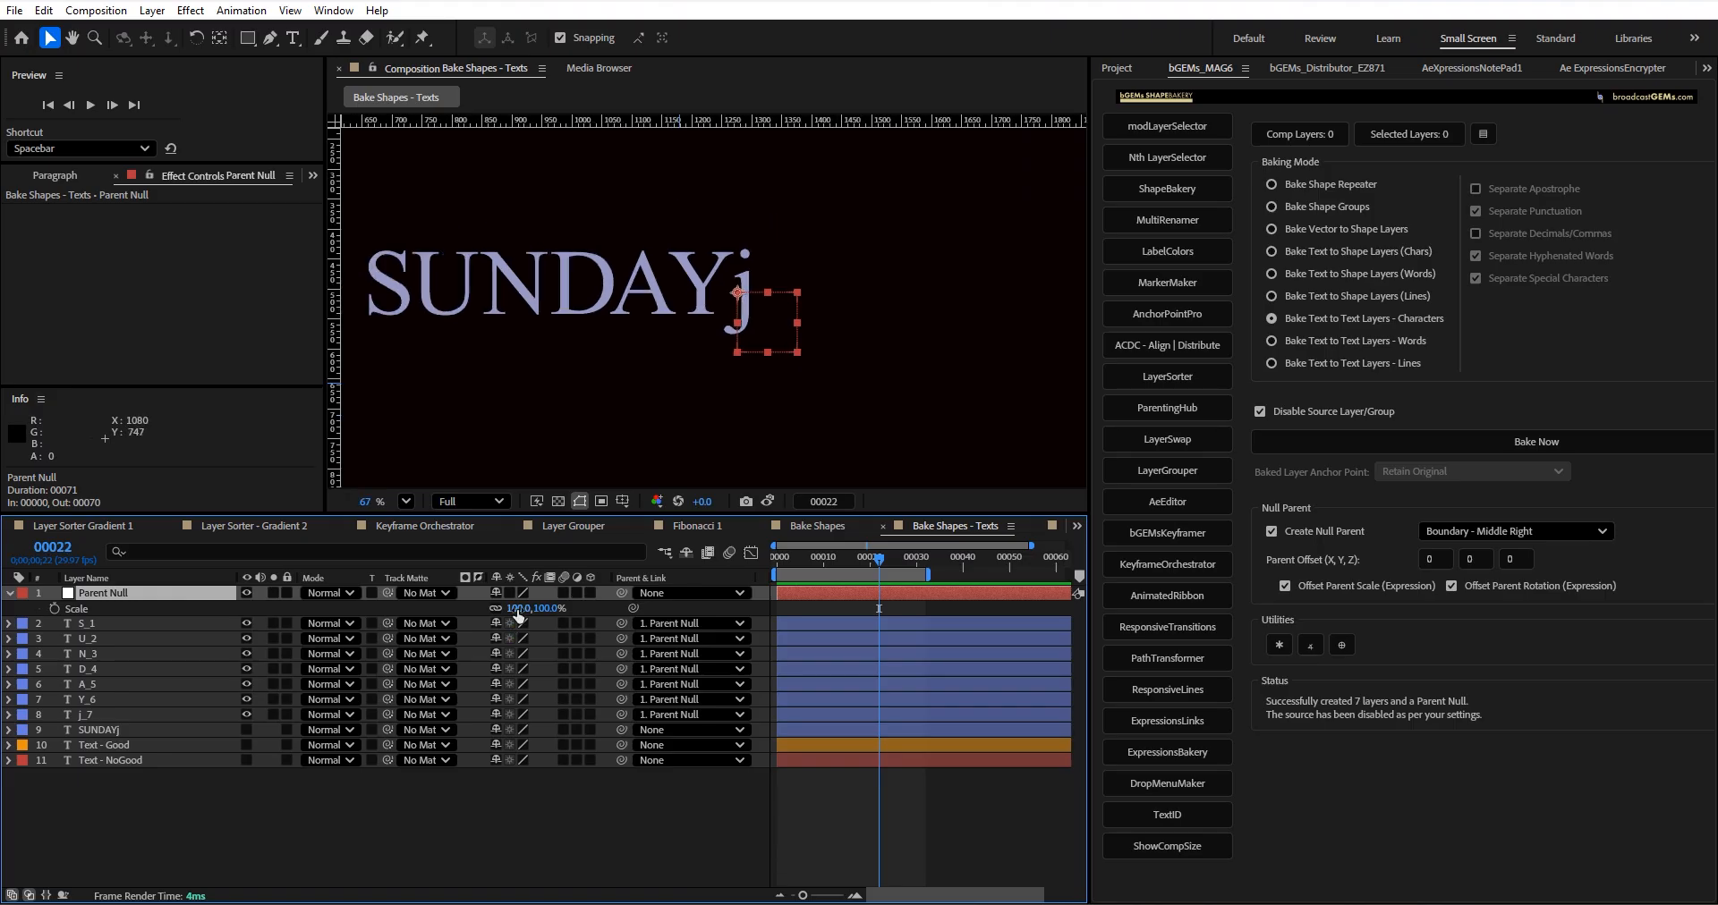
mouse_move(517, 614)
mouse_down()
mouse_move(588, 626)
mouse_move(519, 625)
mouse_up()
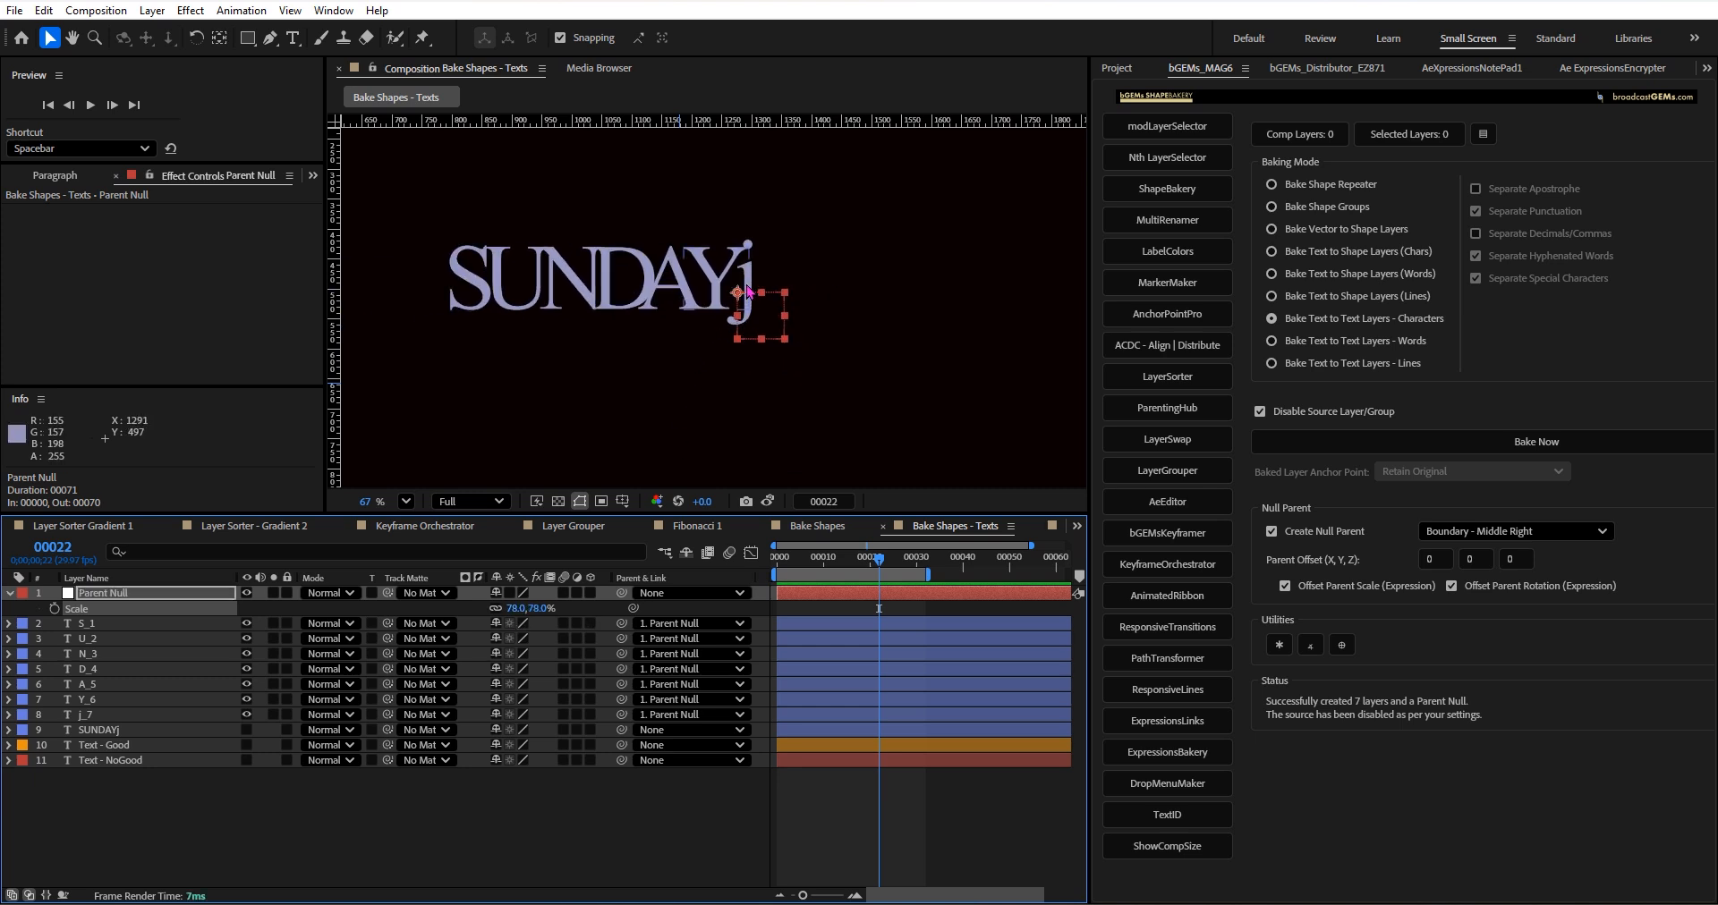
drag(514, 616, 609, 608)
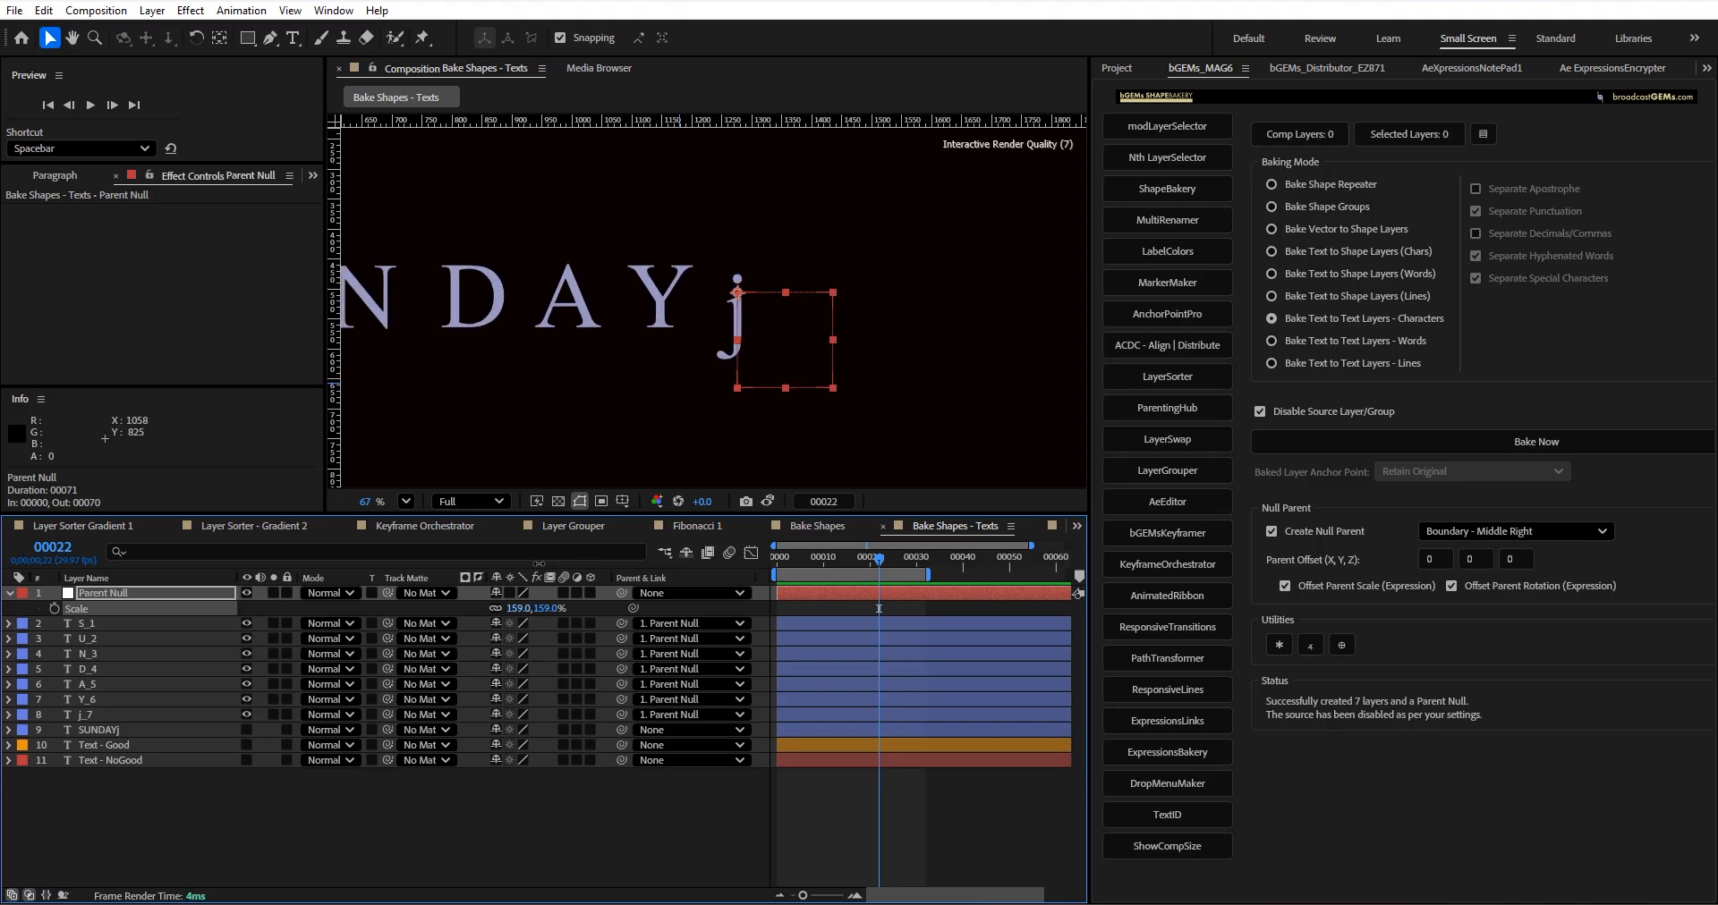
key(ctrl+z)
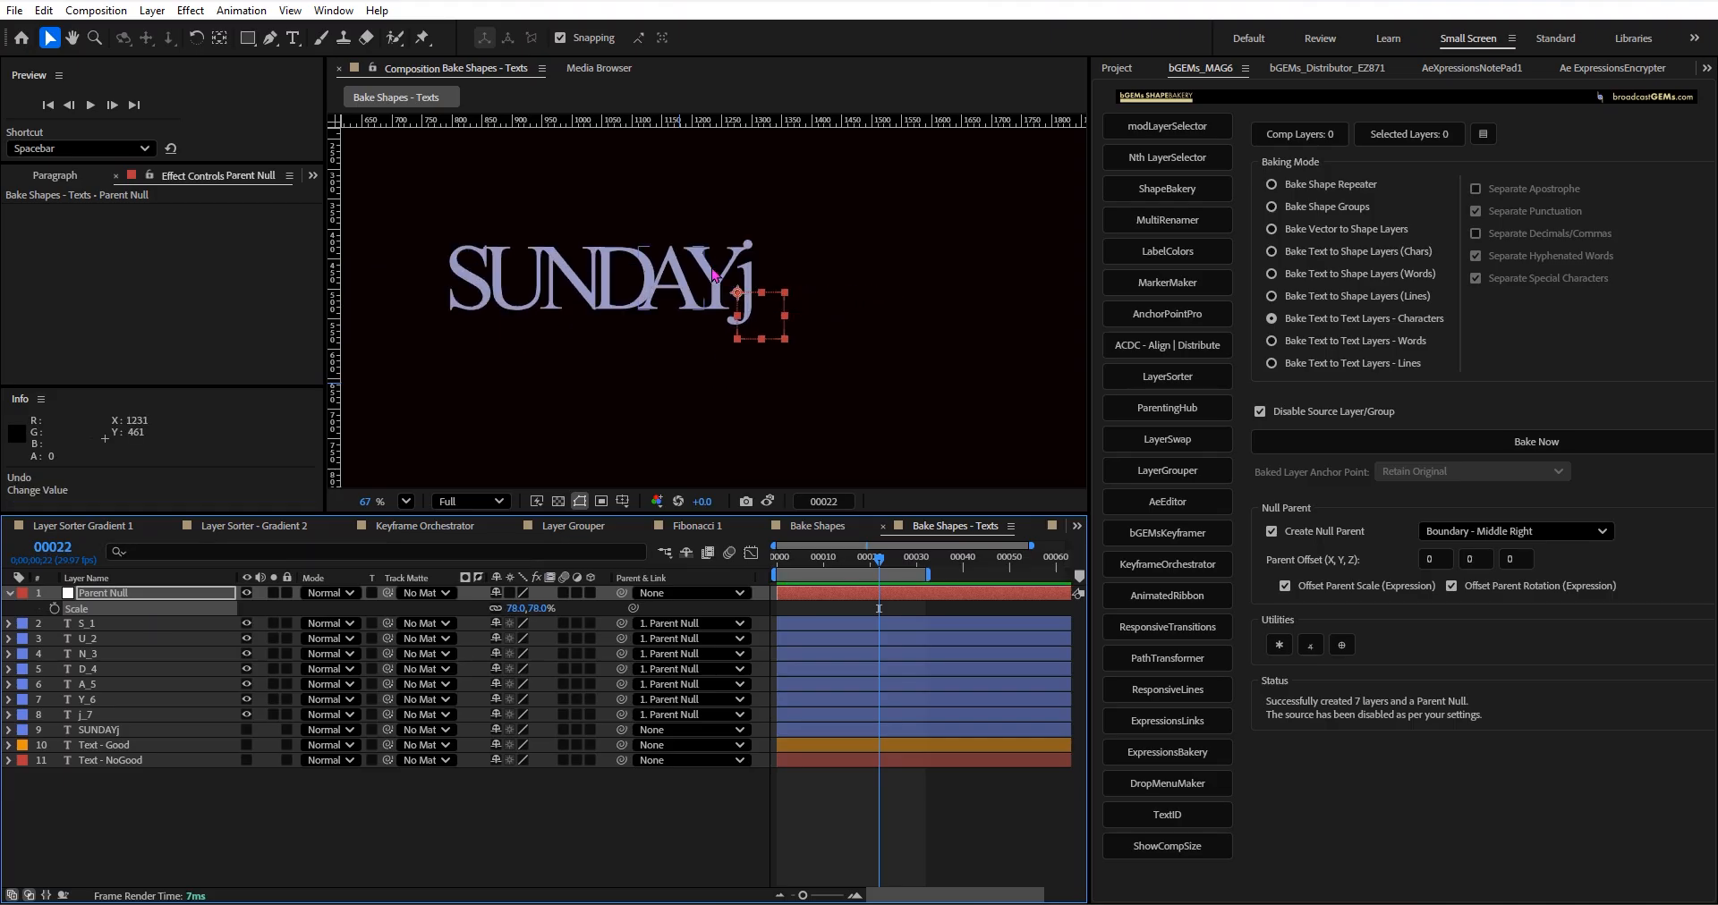
Examine the anchor points of Parent Null, Y_6, j_7 and the remaining letters against the null's position.
scroll(713, 374, up, 5)
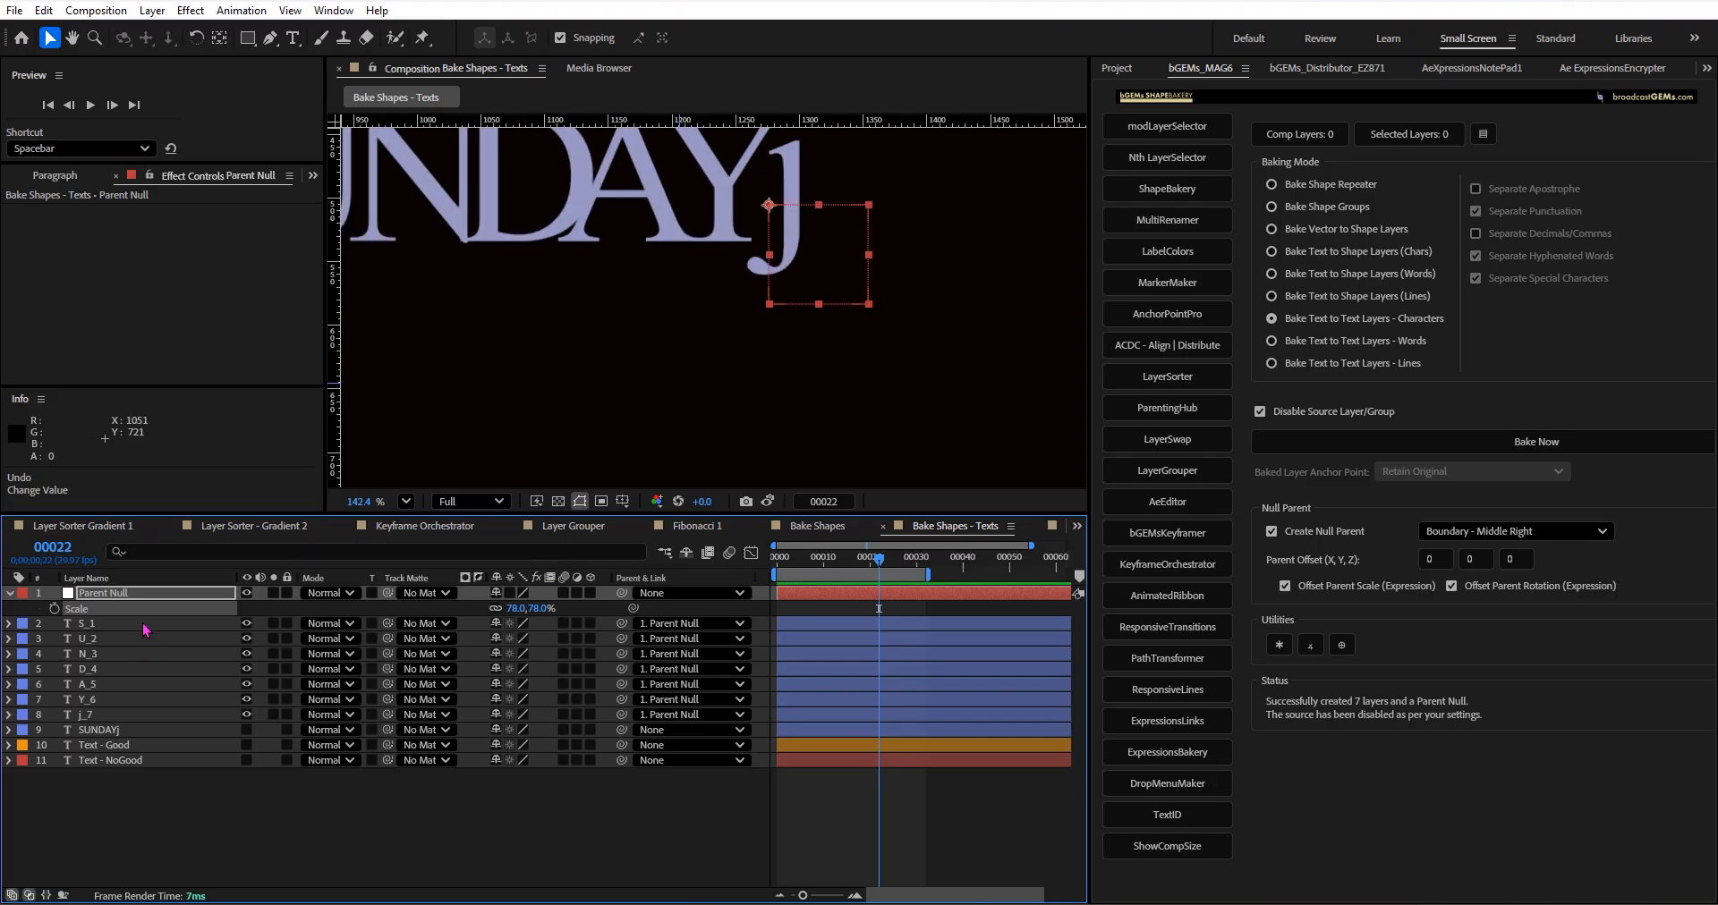
click(148, 593)
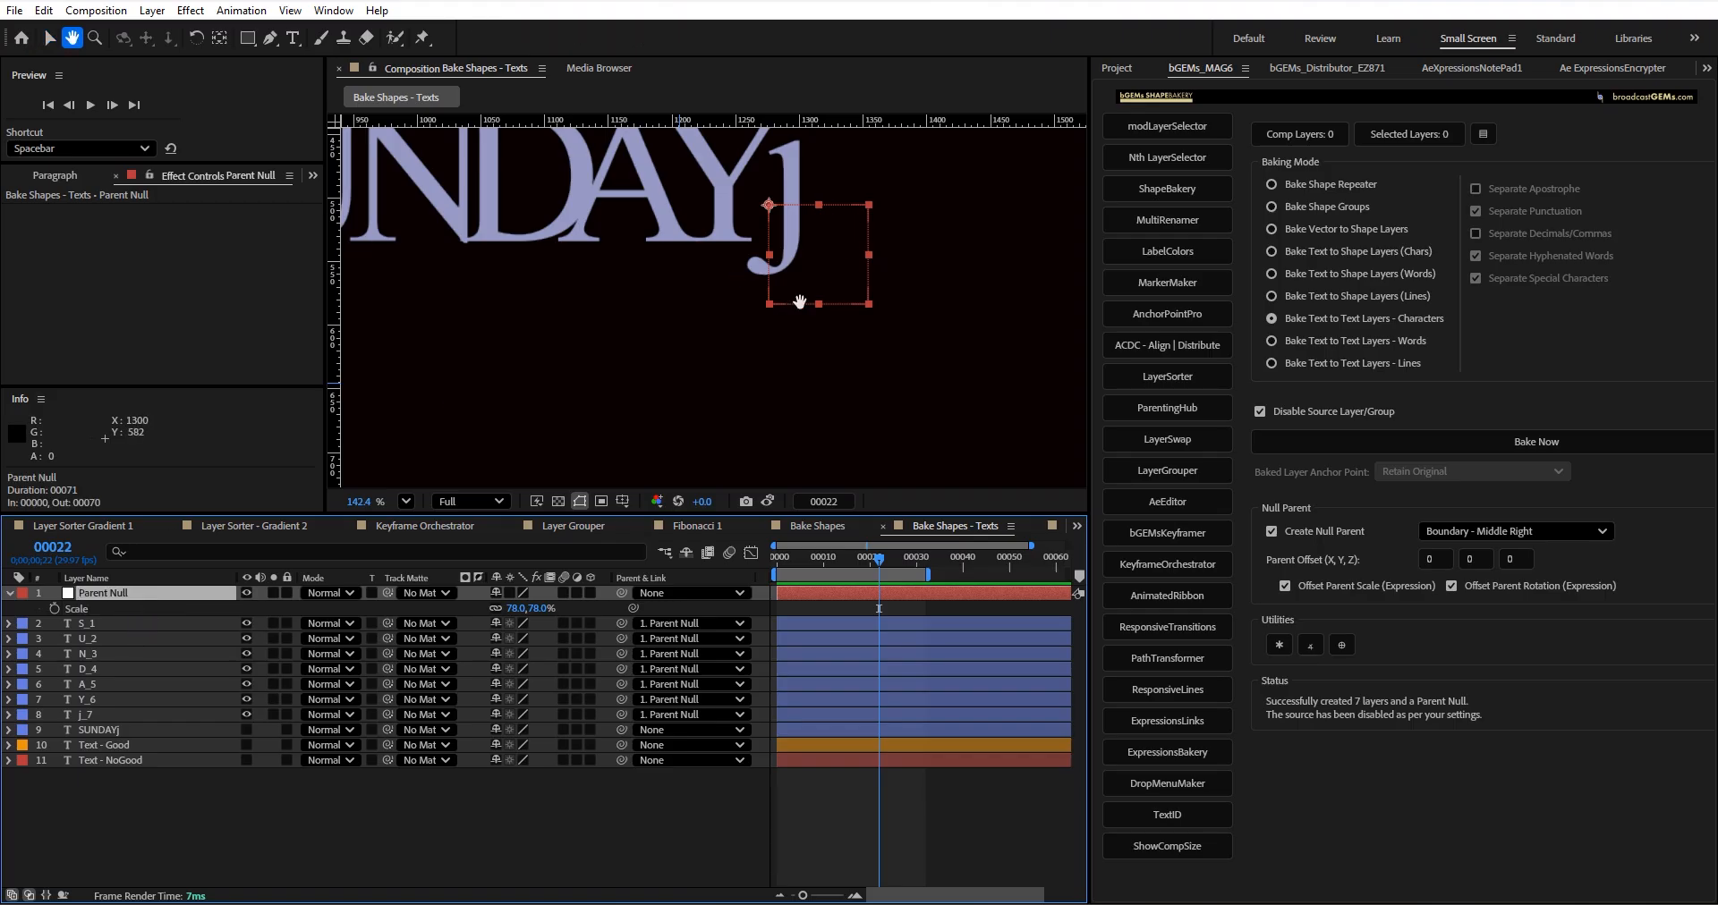
drag(774, 214, 838, 314)
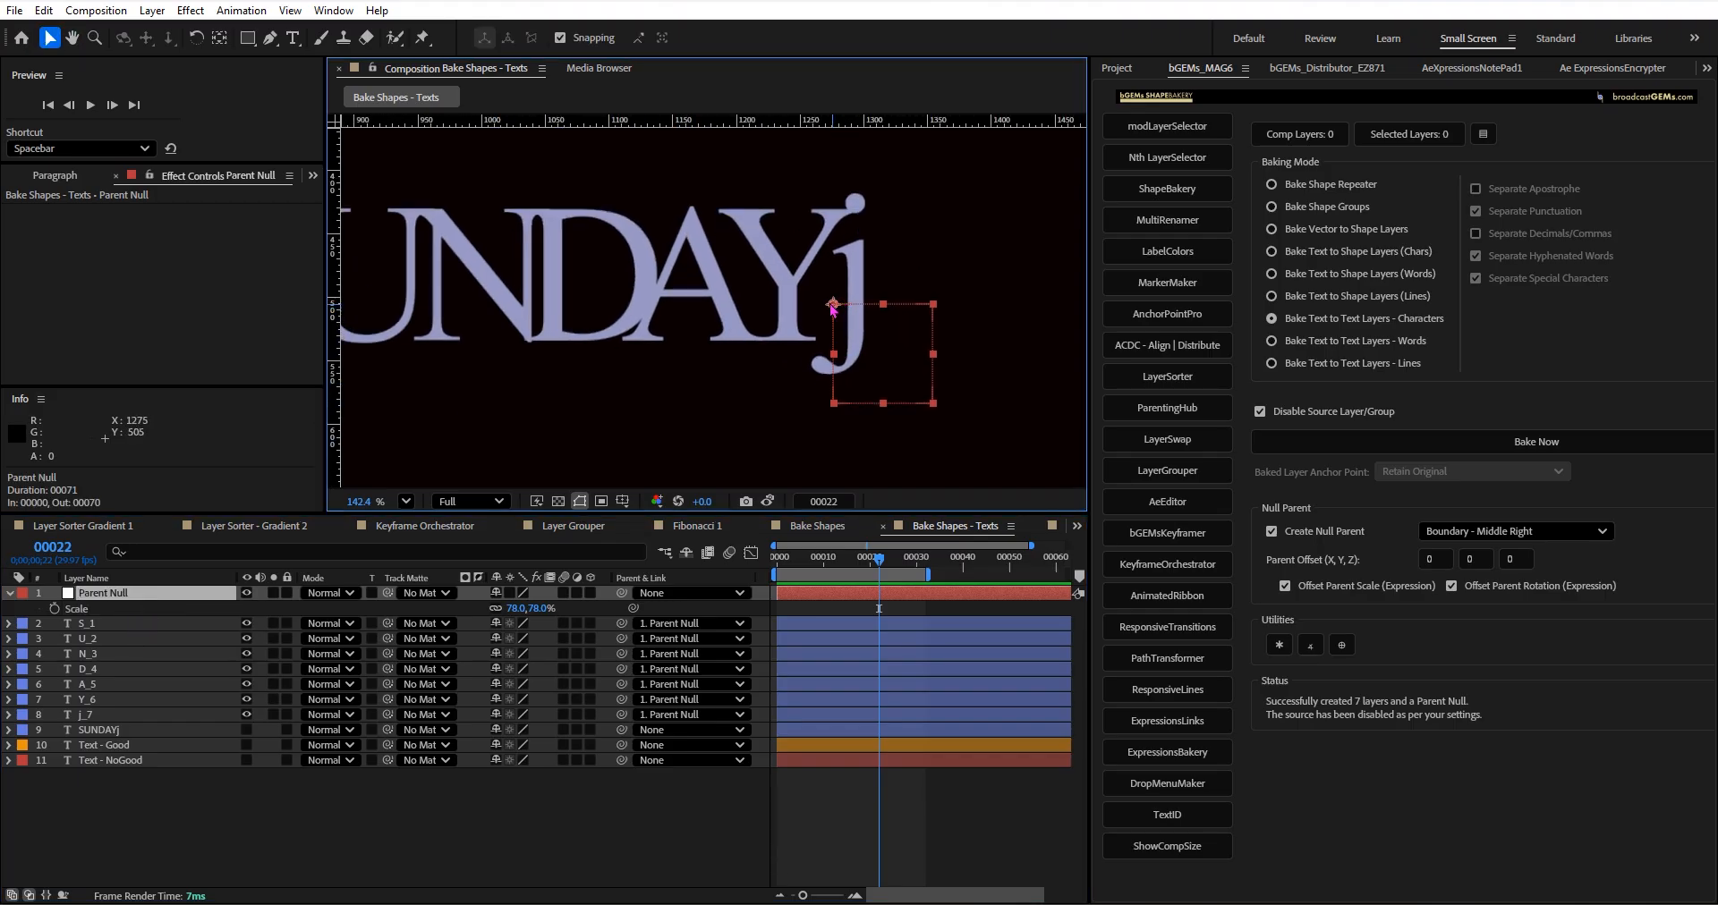
click(774, 305)
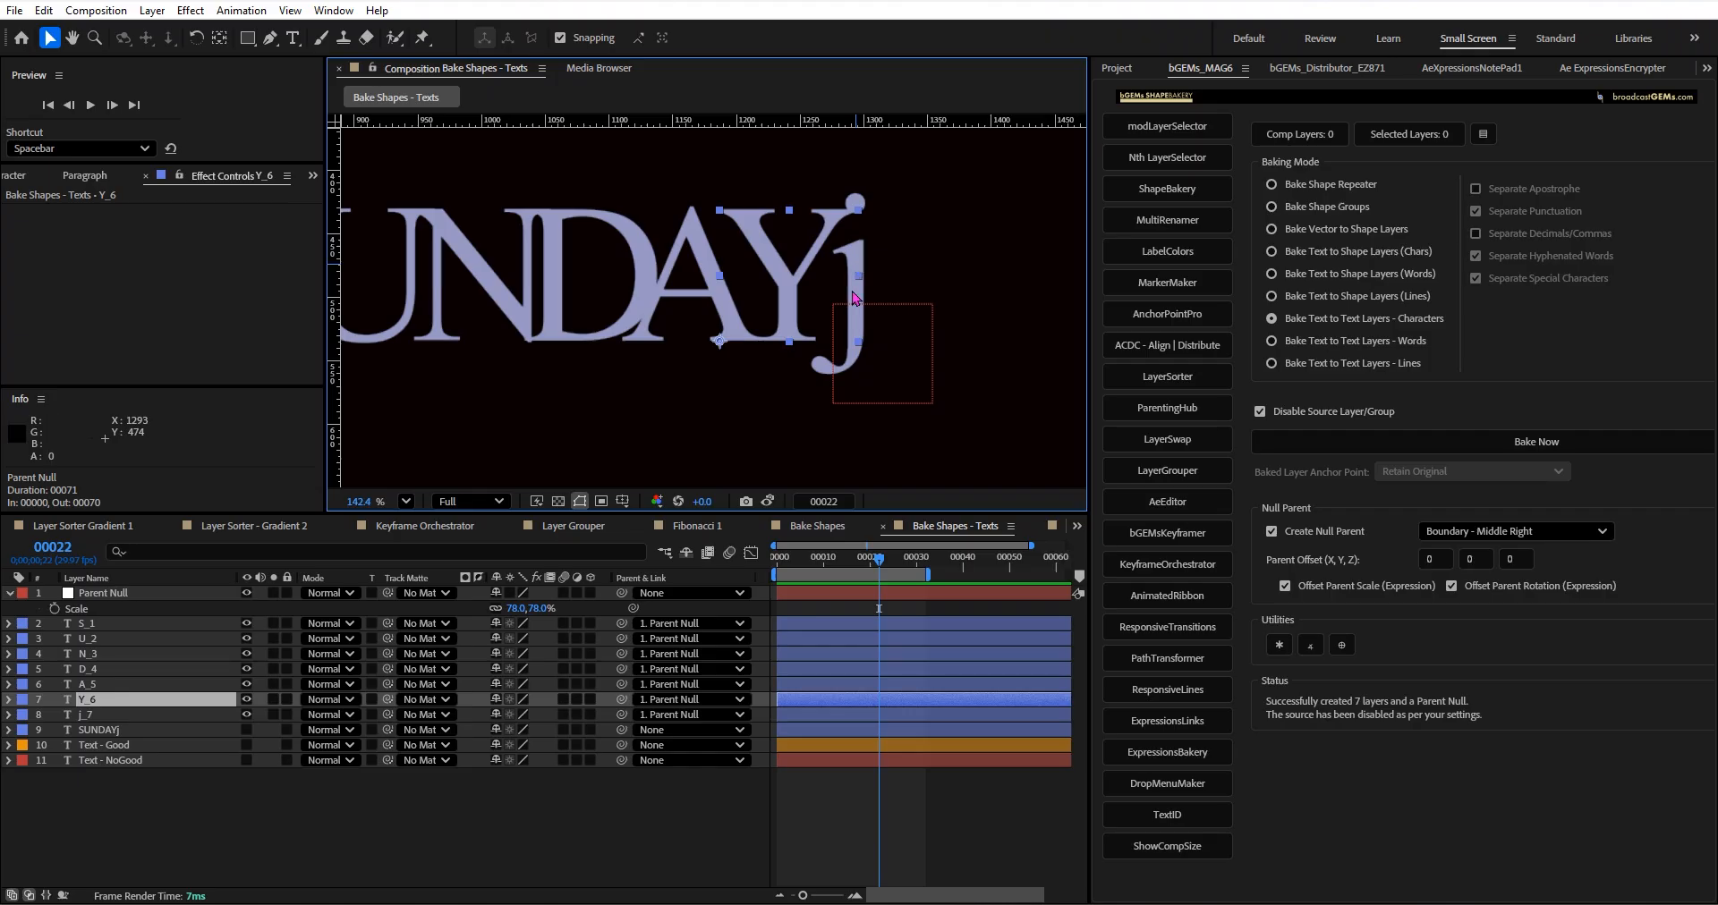
click(159, 715)
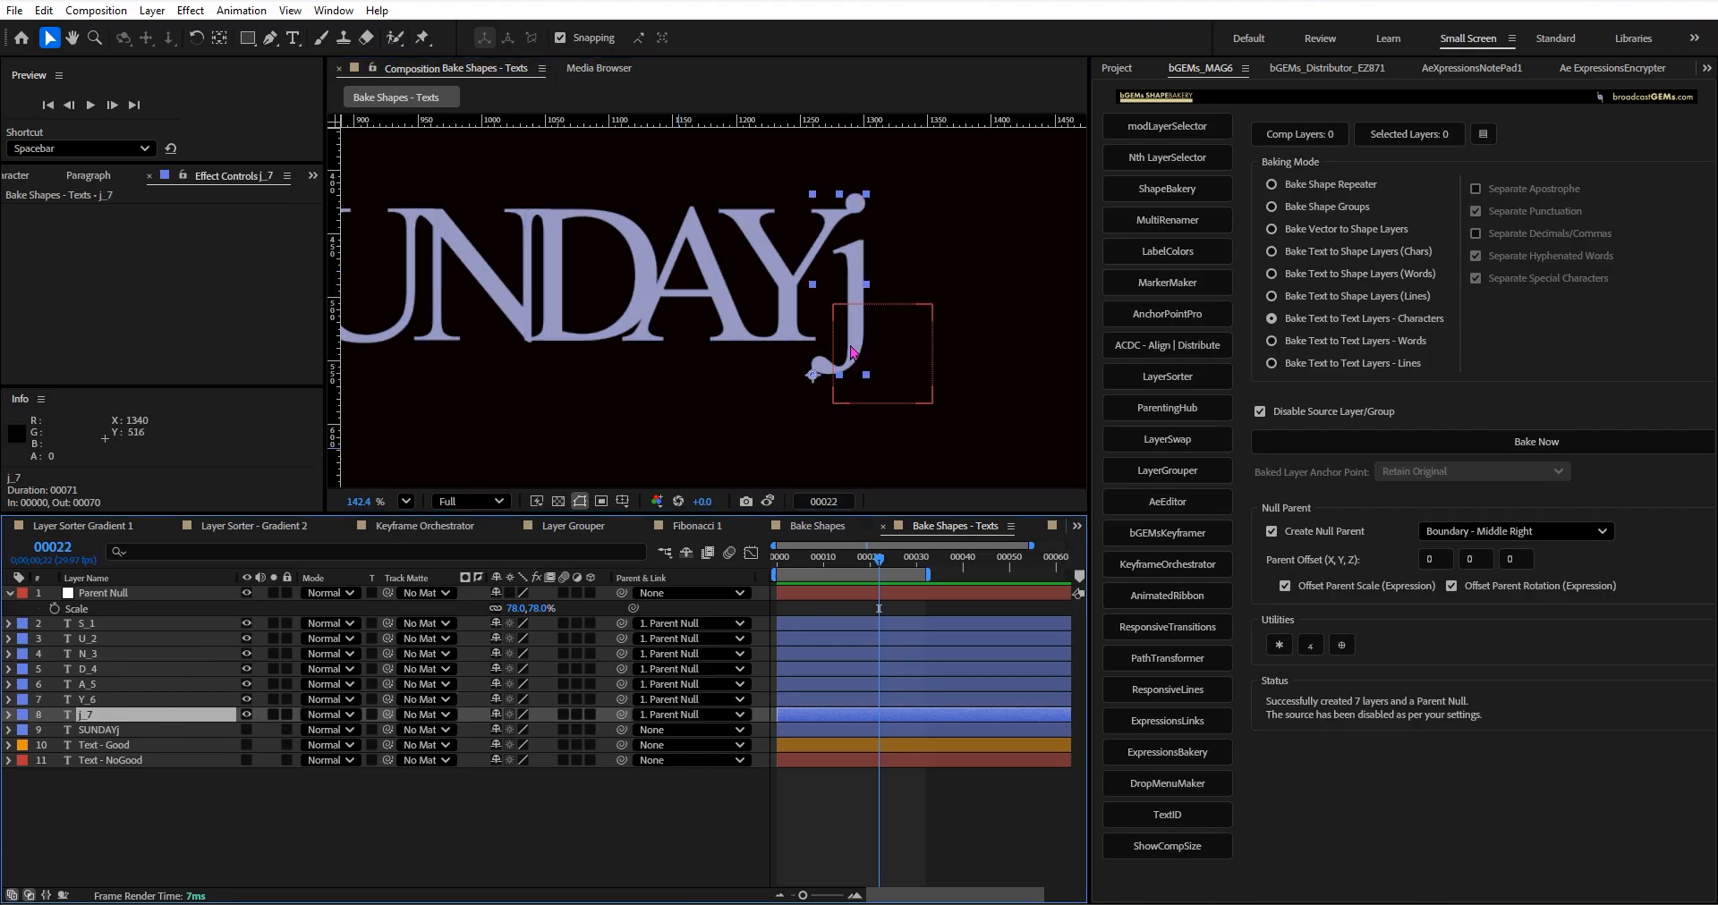
click(192, 702)
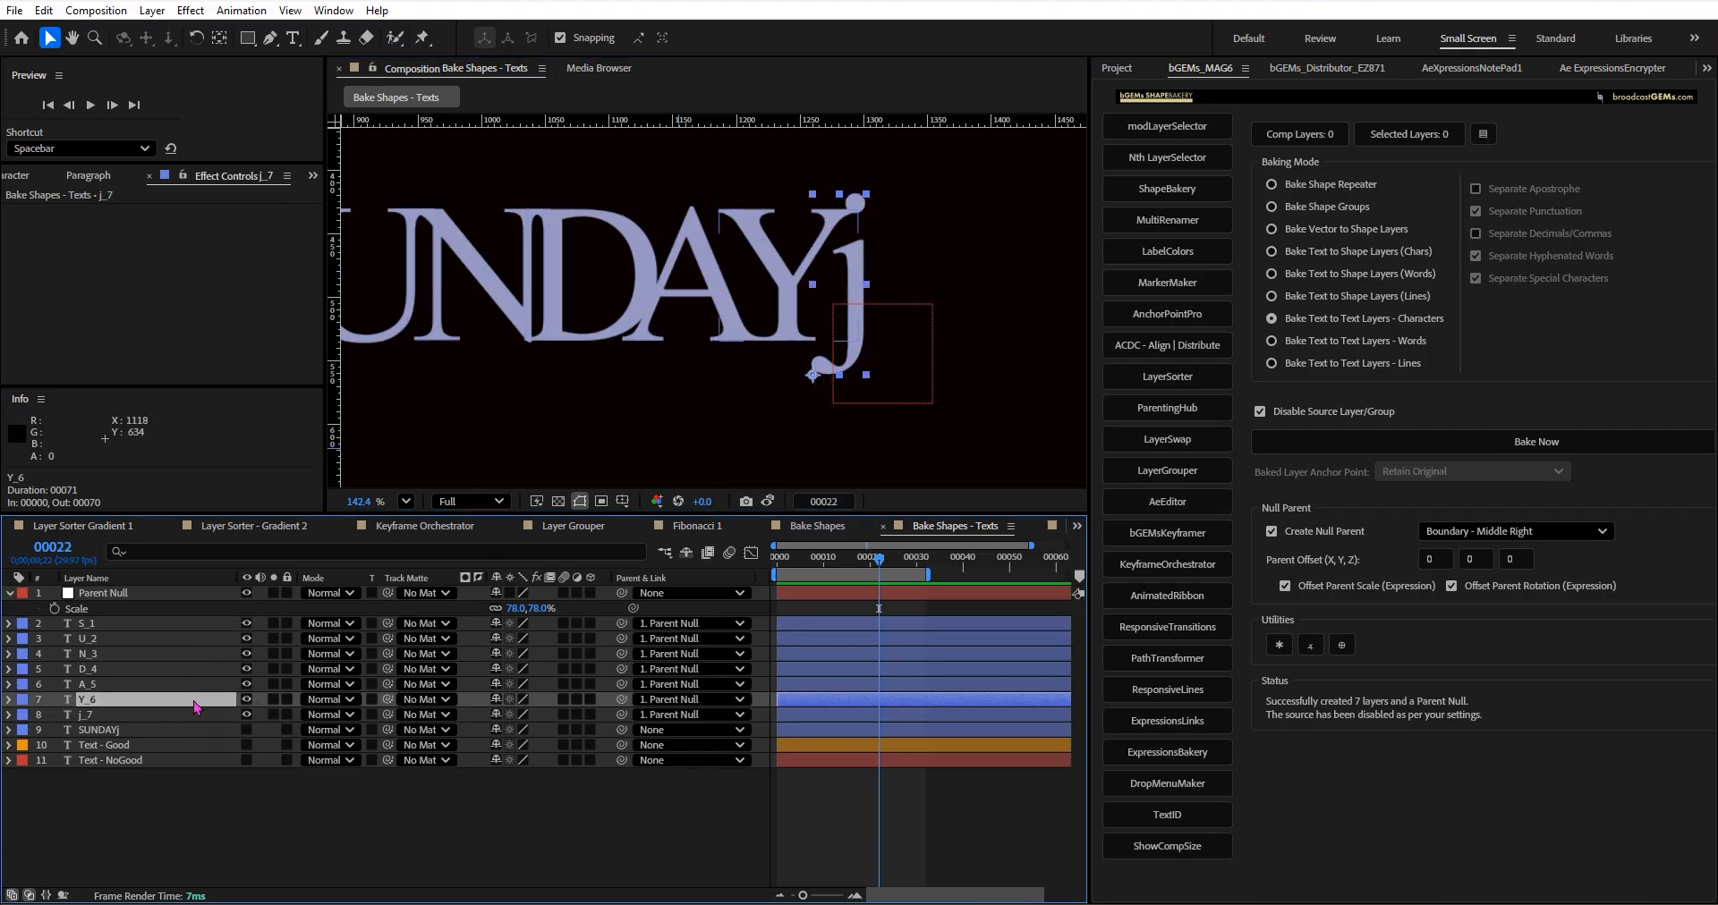
scroll(711, 367, down, 1)
scroll(716, 380, down, 1)
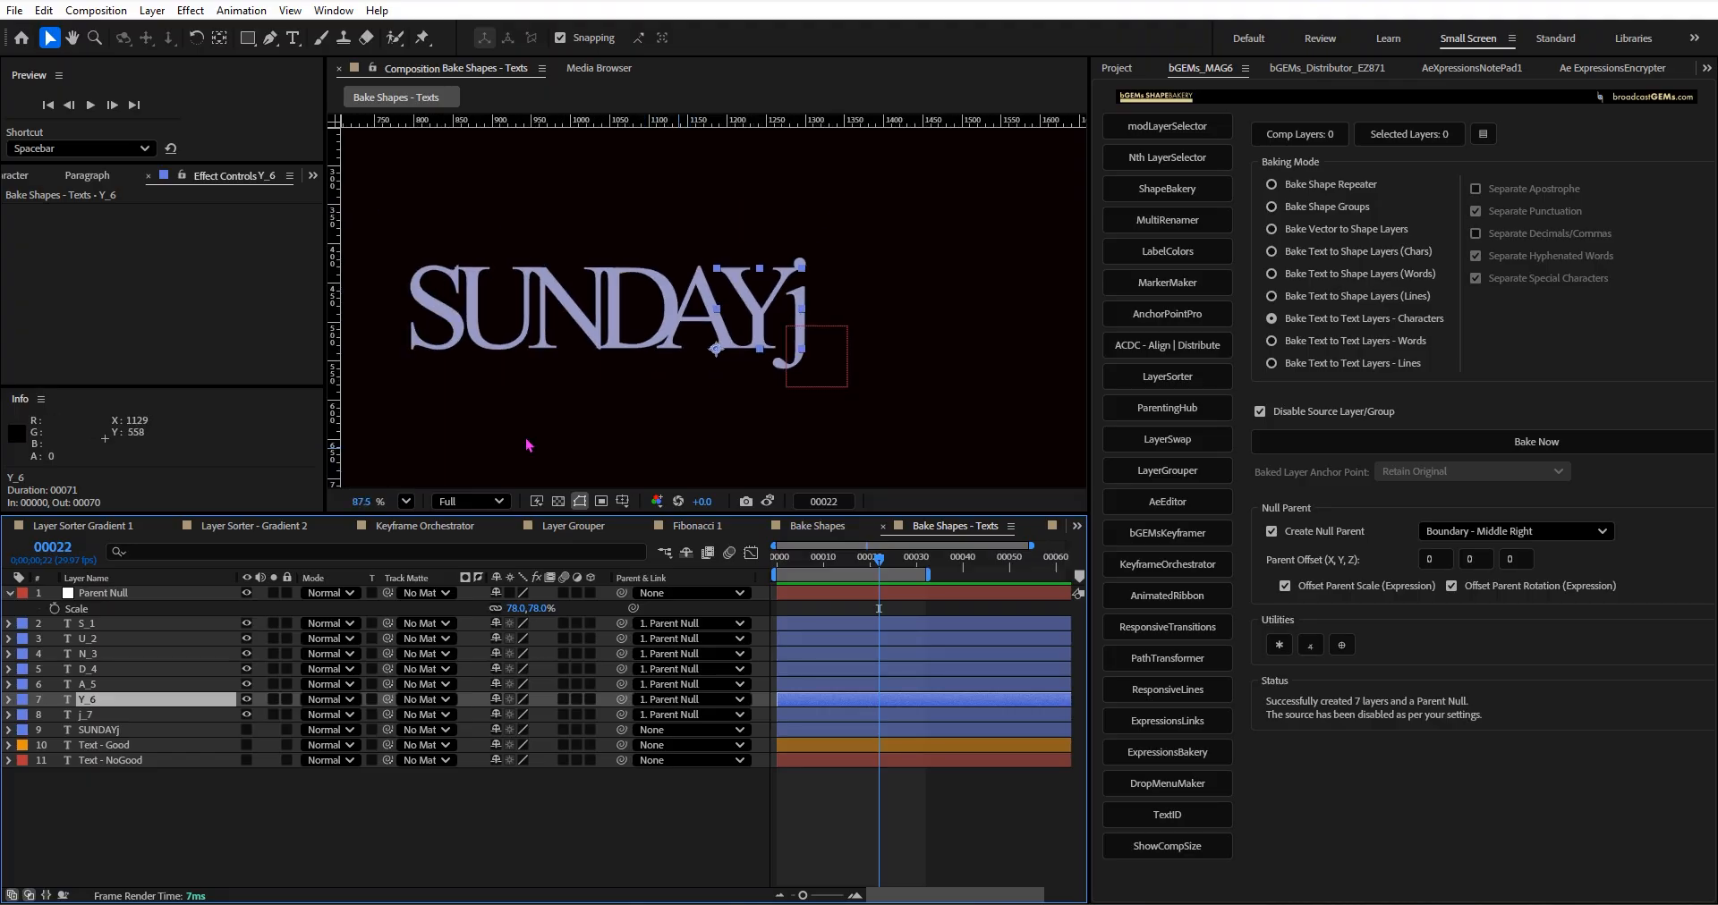
drag(374, 236, 767, 381)
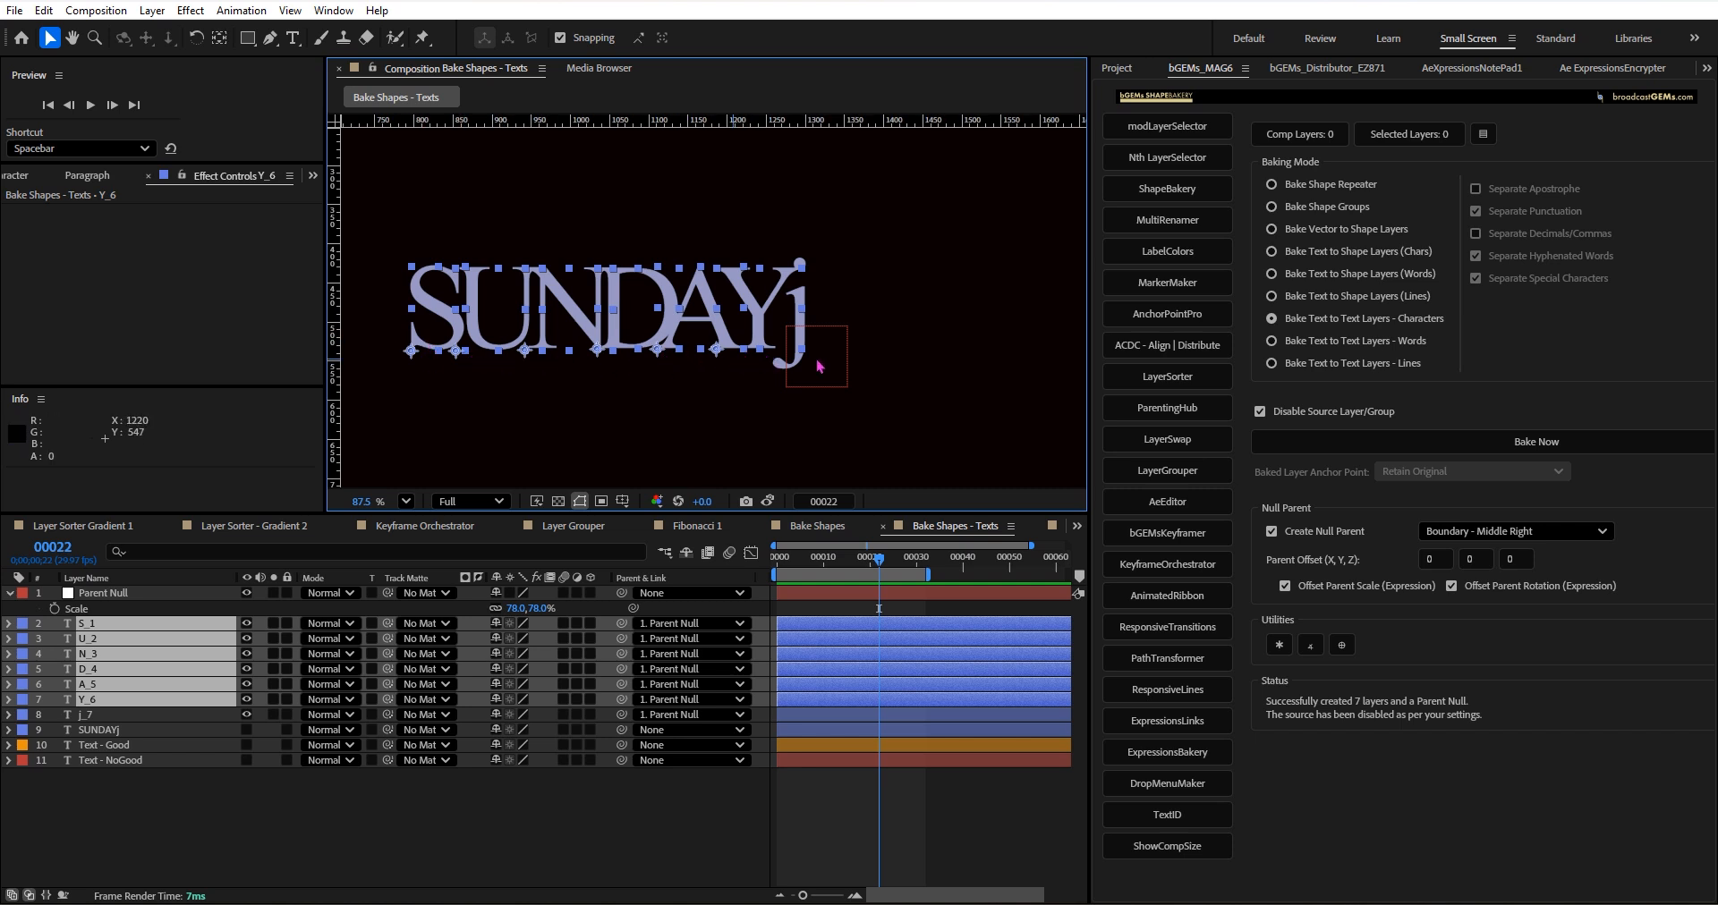
Flip the baked letters by scaling Parent Null to -77%, and deselect all layers.
scroll(818, 365, down, 2)
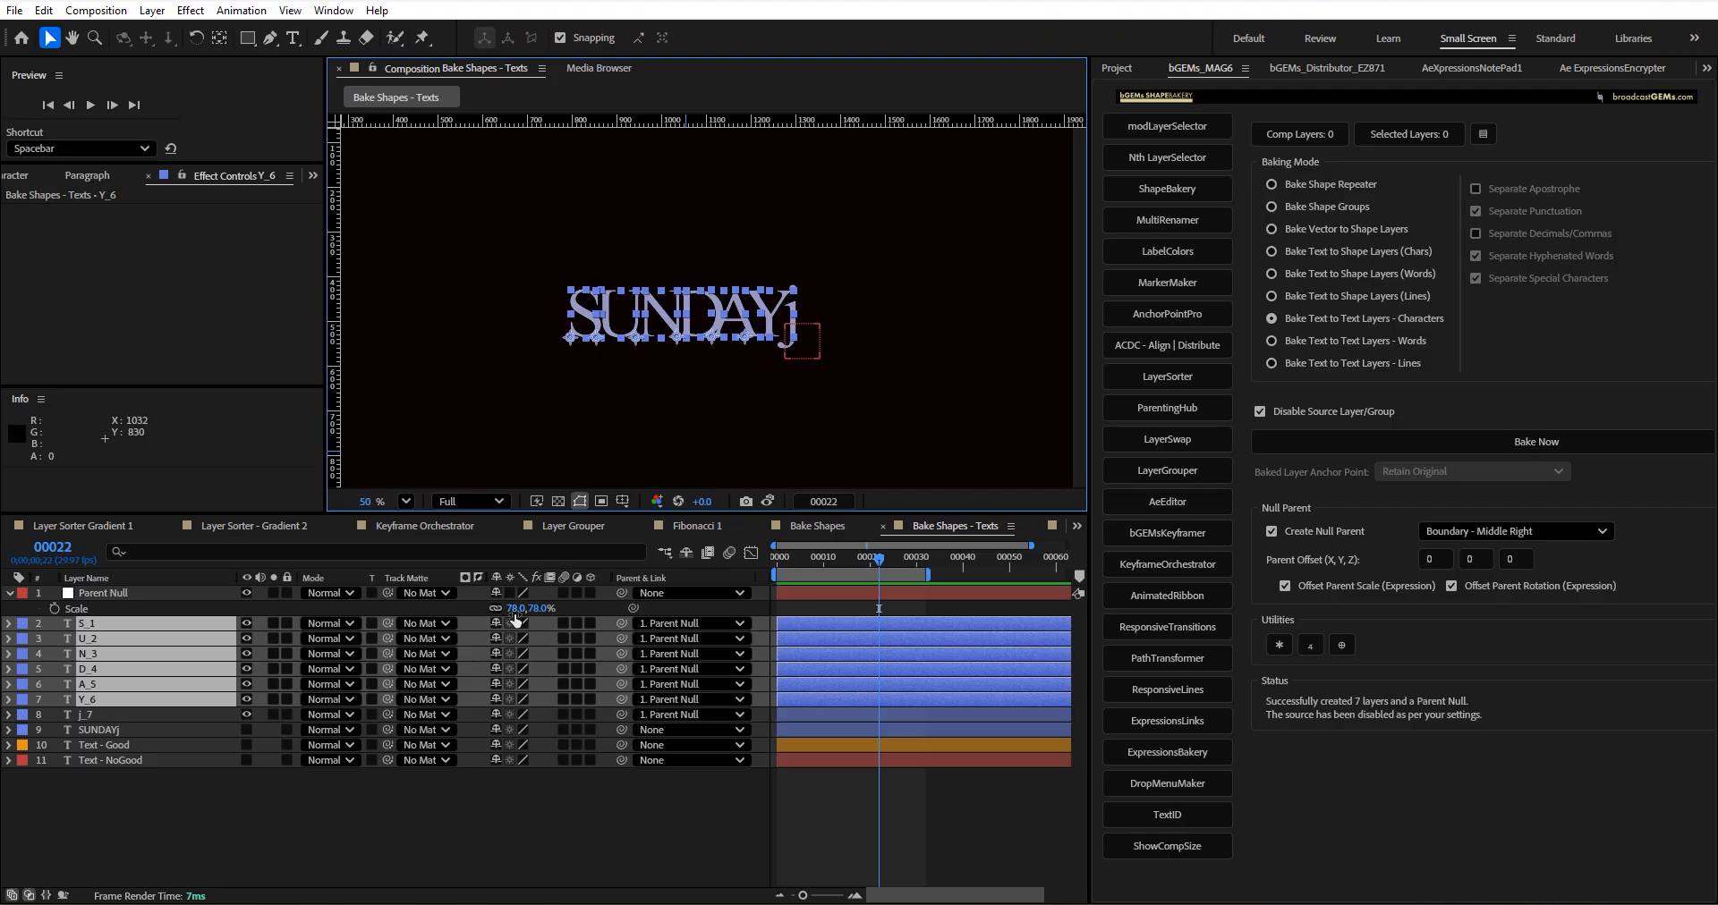
drag(516, 616, 358, 593)
click(508, 823)
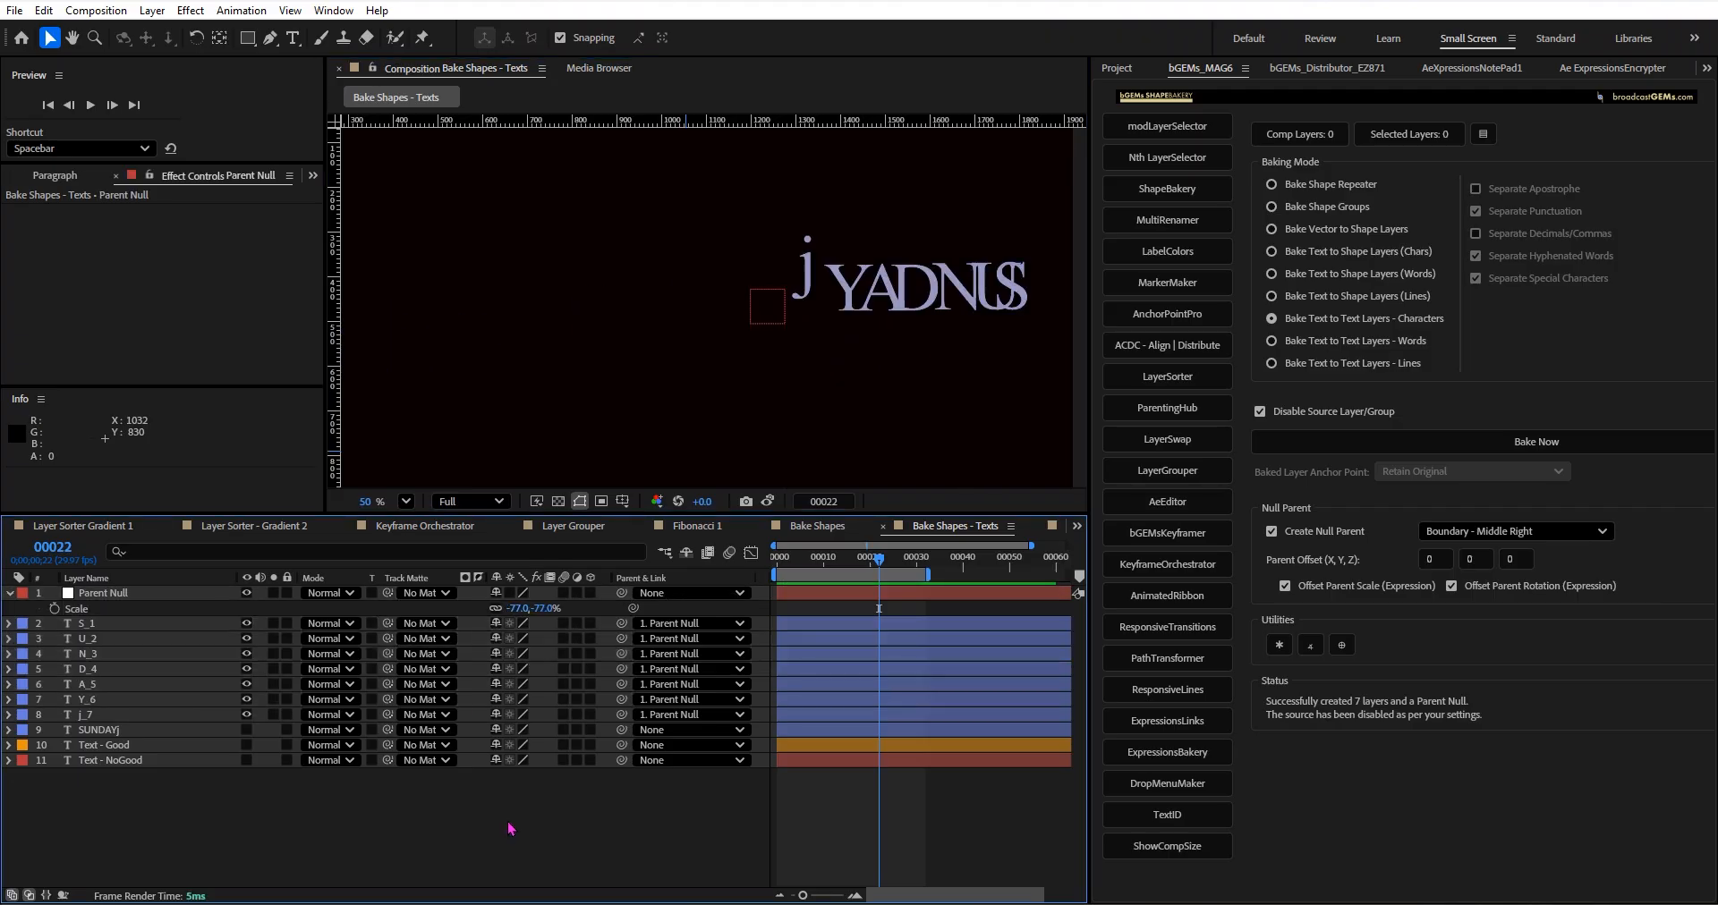